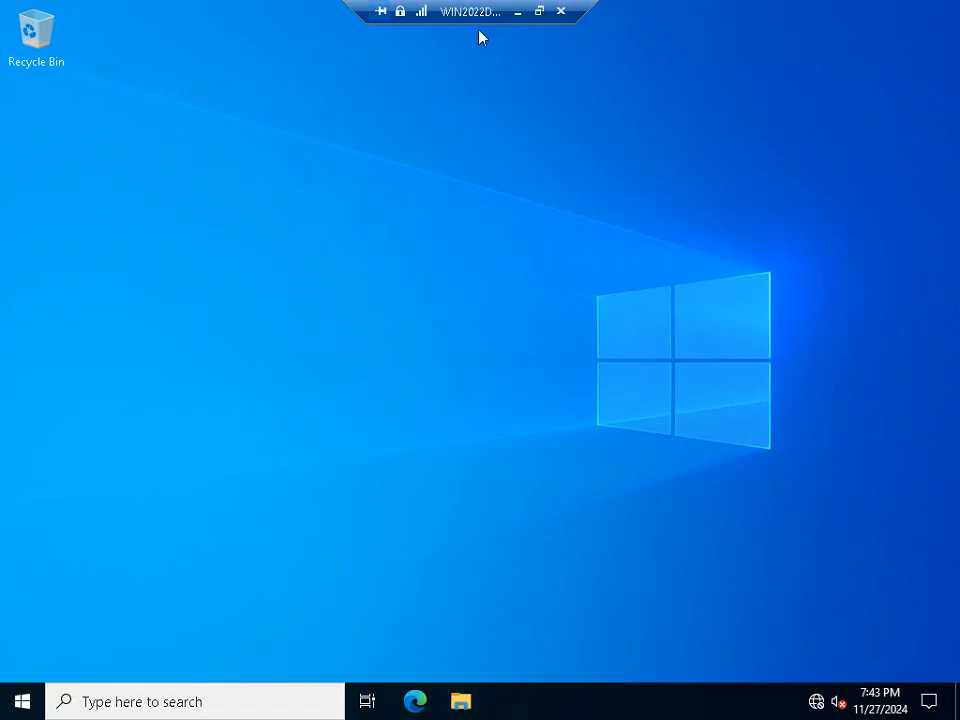
# Open Command Prompt and run hostname to confirm the machine is WIN2022DC
pyautogui.press('super+r')
pyautogui.write('cmd')
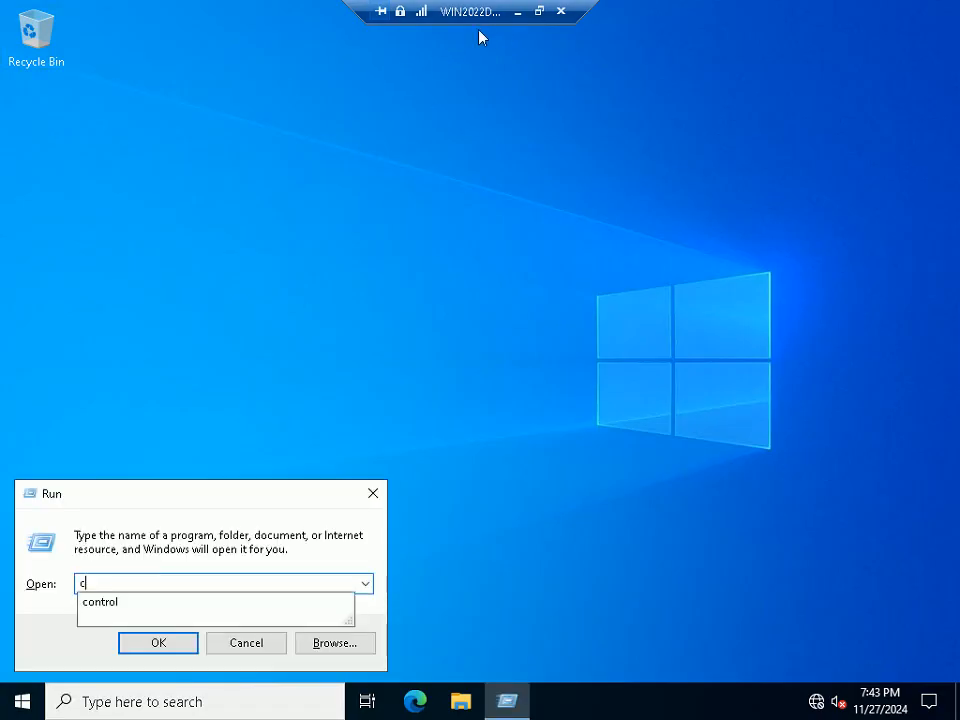
pyautogui.press('Return')
pyautogui.write('host')
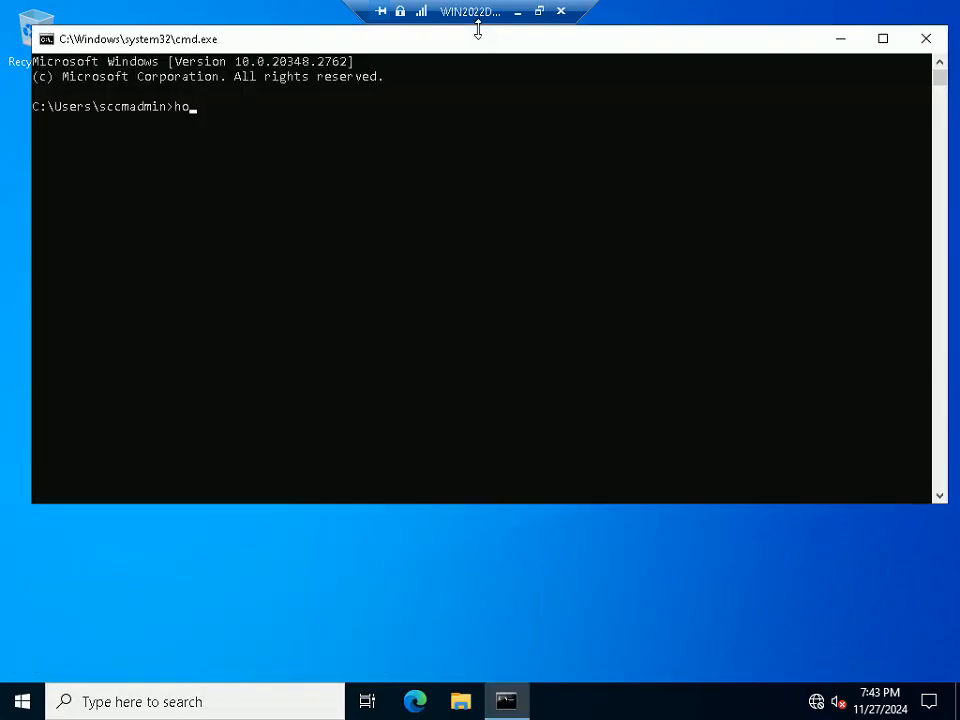
pyautogui.write('nmae')
pyautogui.press('BackSpace')
pyautogui.press('BackSpace')
pyautogui.press('BackSpace')
pyautogui.write('ame')
pyautogui.press('Return')
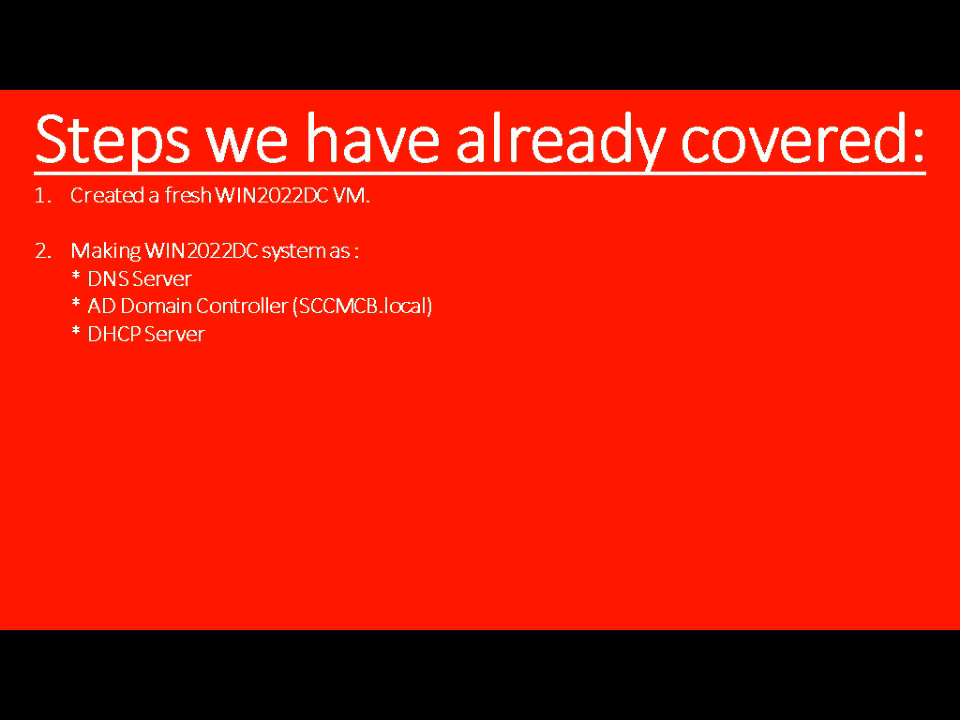
pyautogui.hotkey('alt', 'Tab')
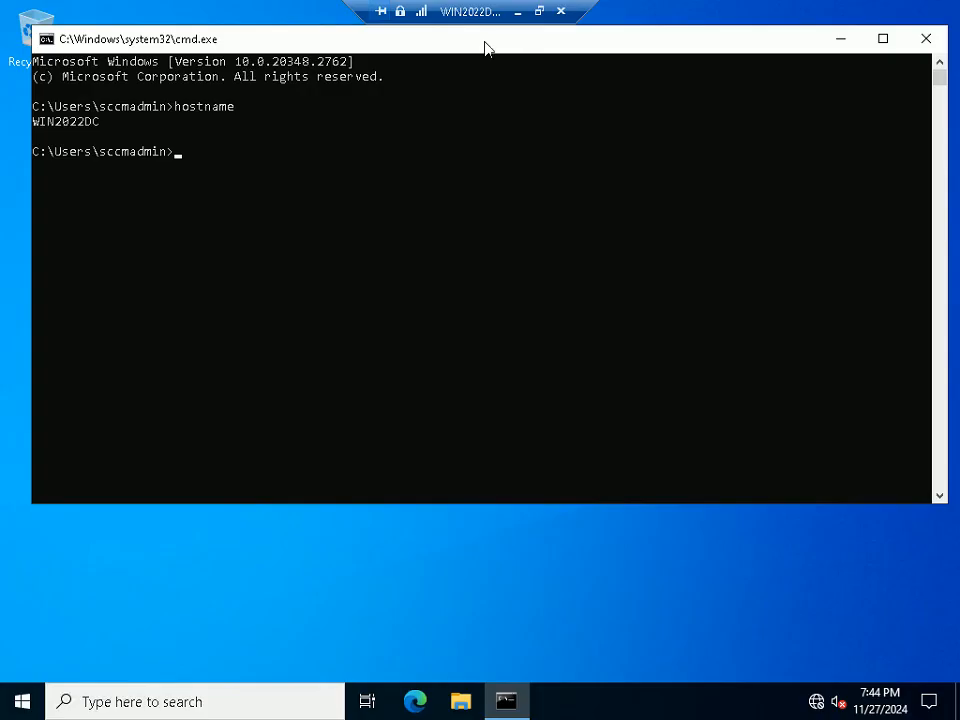
pyautogui.press('super+r')
# Launch Server Manager and browse WIN2022DC's forward and reverse DNS lookup zones
pyautogui.write('s')
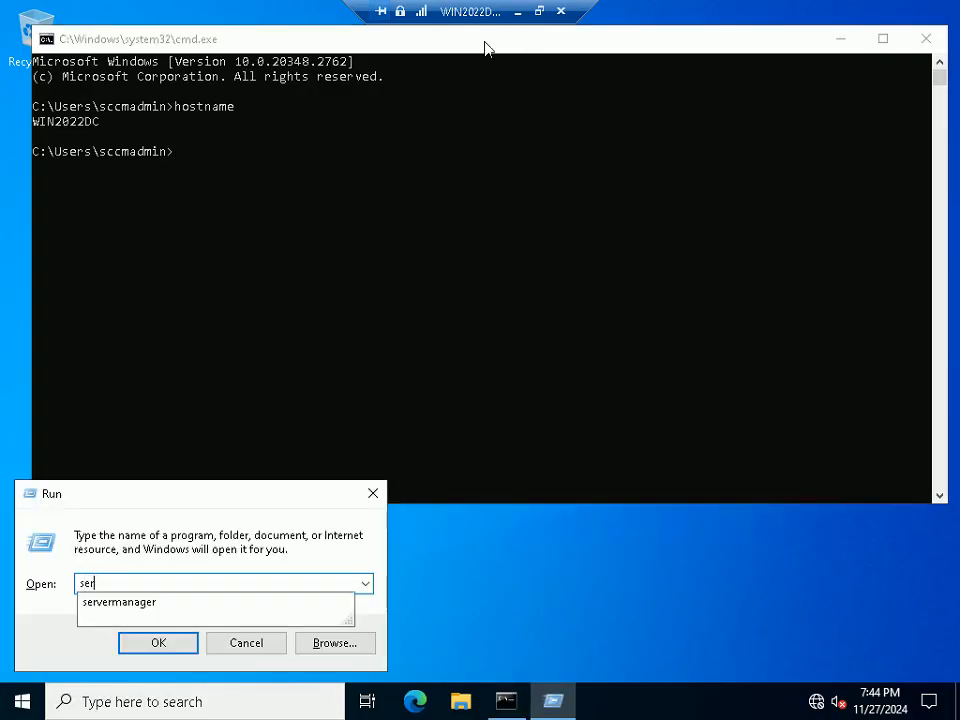
pyautogui.write('er')
pyautogui.press('Down')
pyautogui.press('Return')
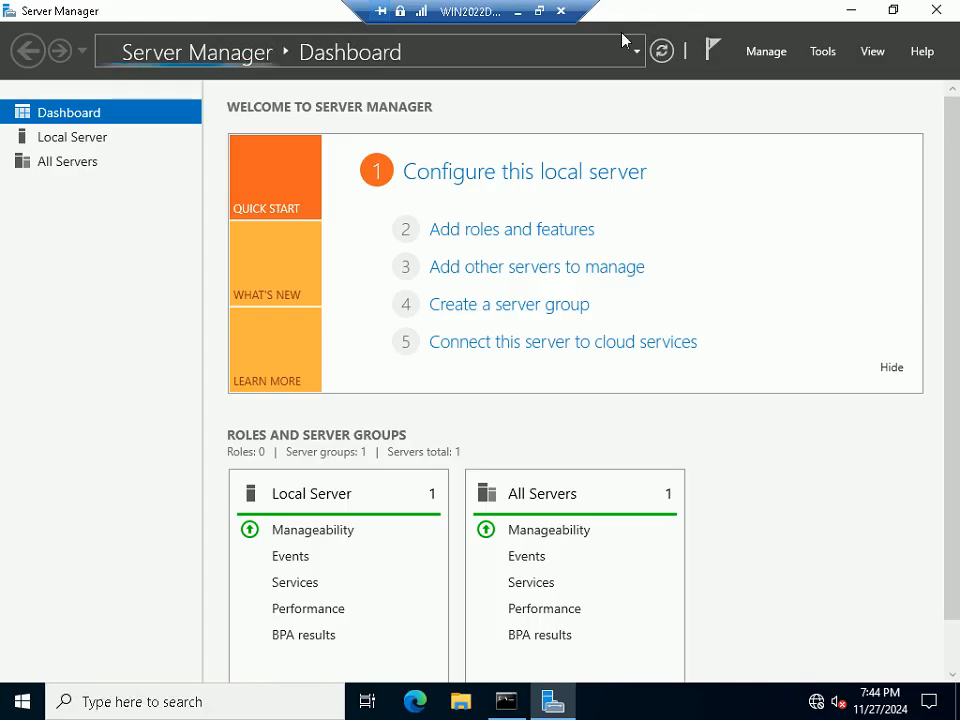
pyautogui.click(823, 53)
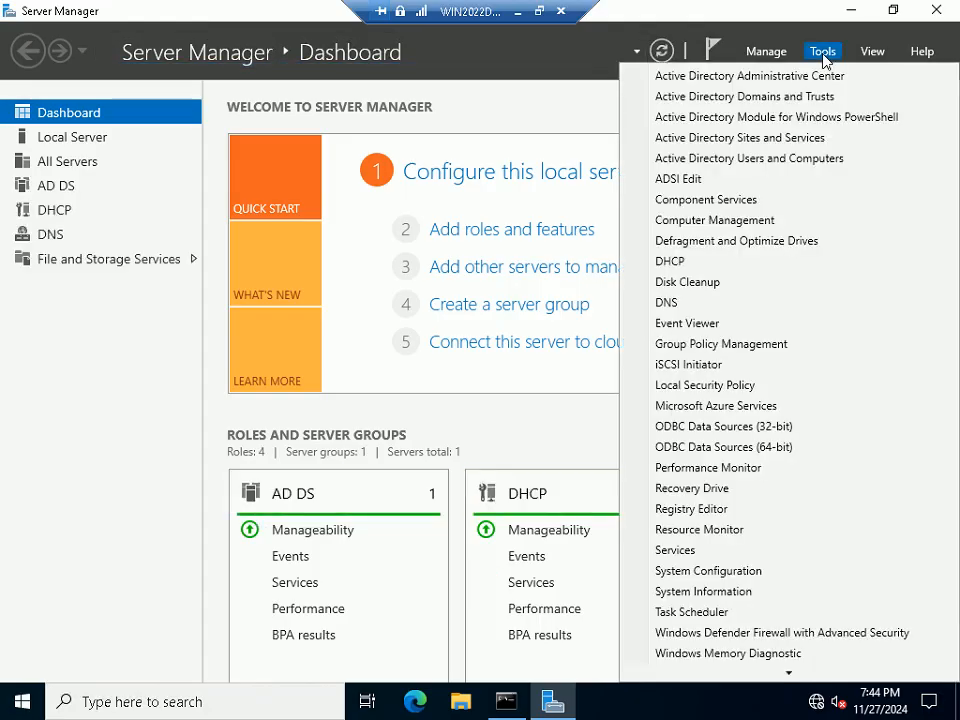
pyautogui.click(671, 302)
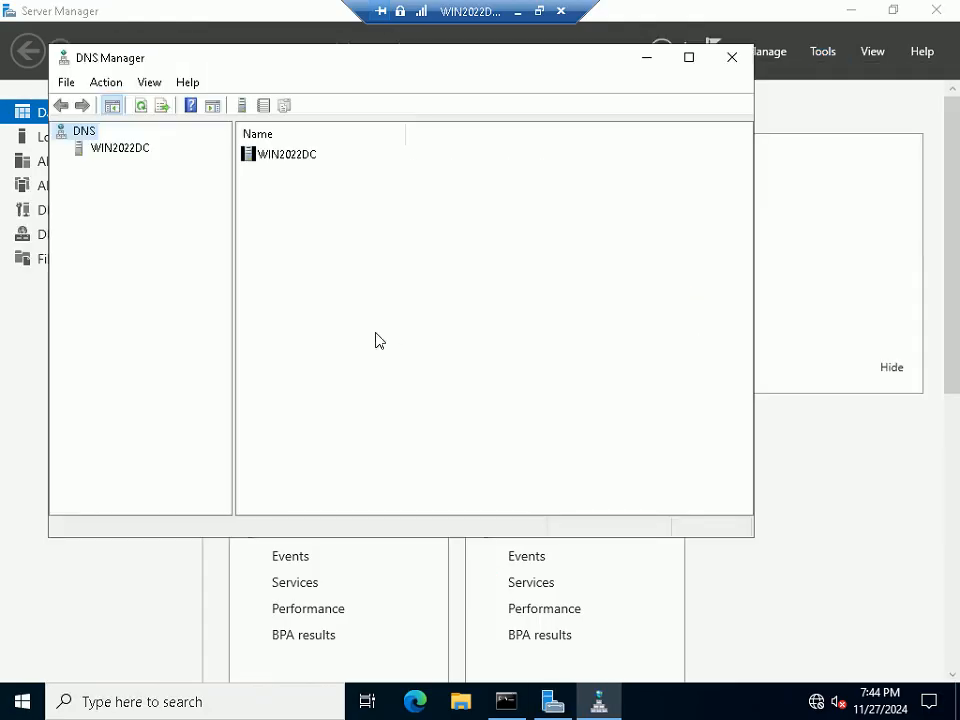
pyautogui.click(96, 148)
pyautogui.click(60, 148)
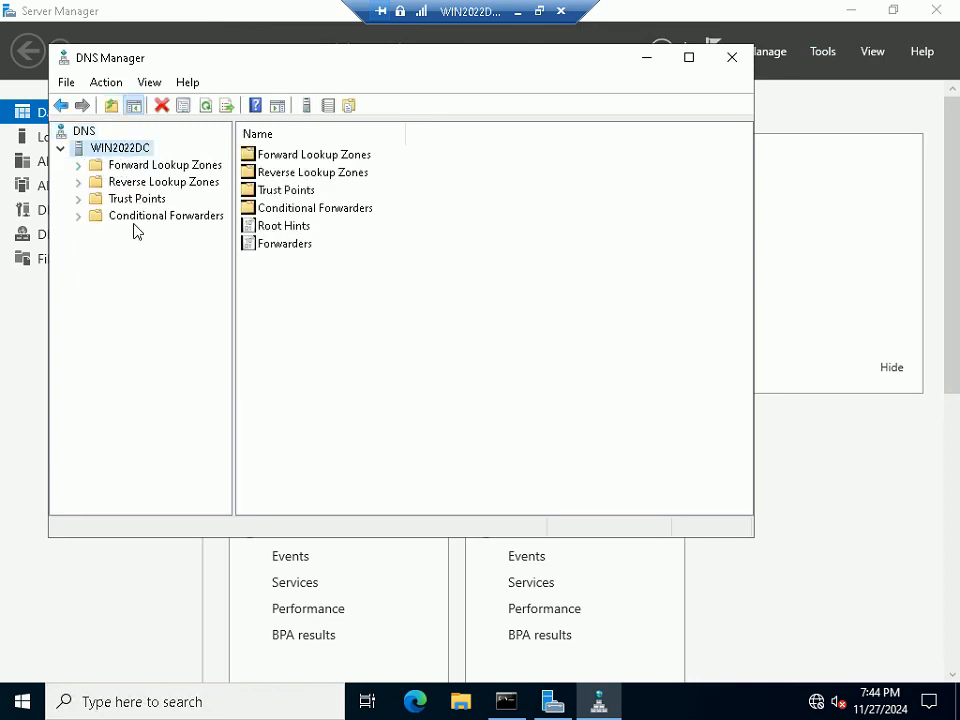
pyautogui.click(150, 165)
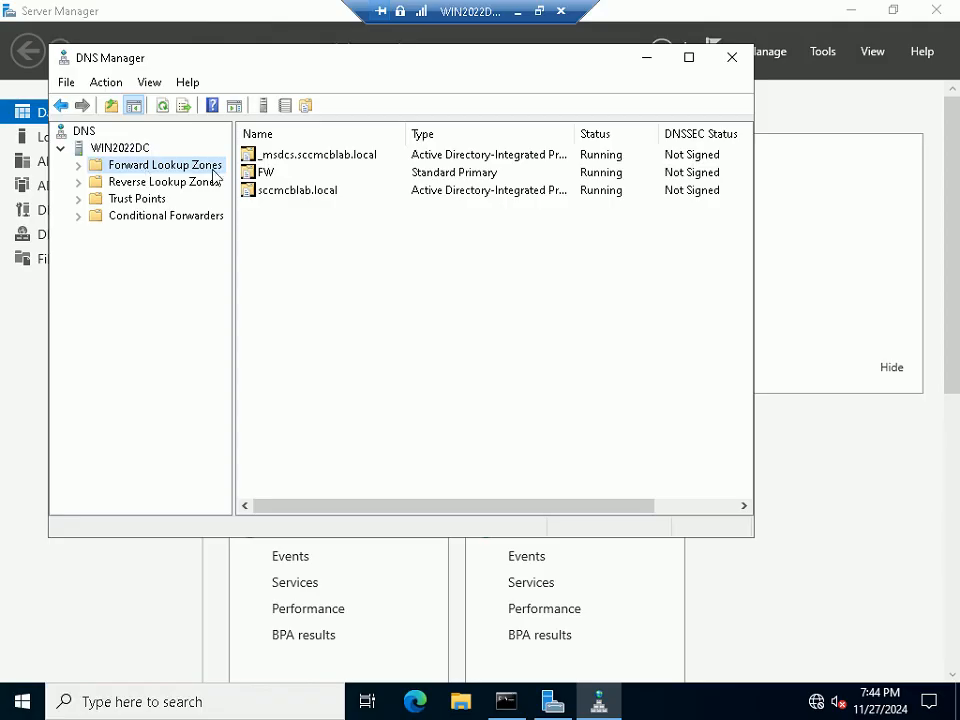
pyautogui.click(163, 182)
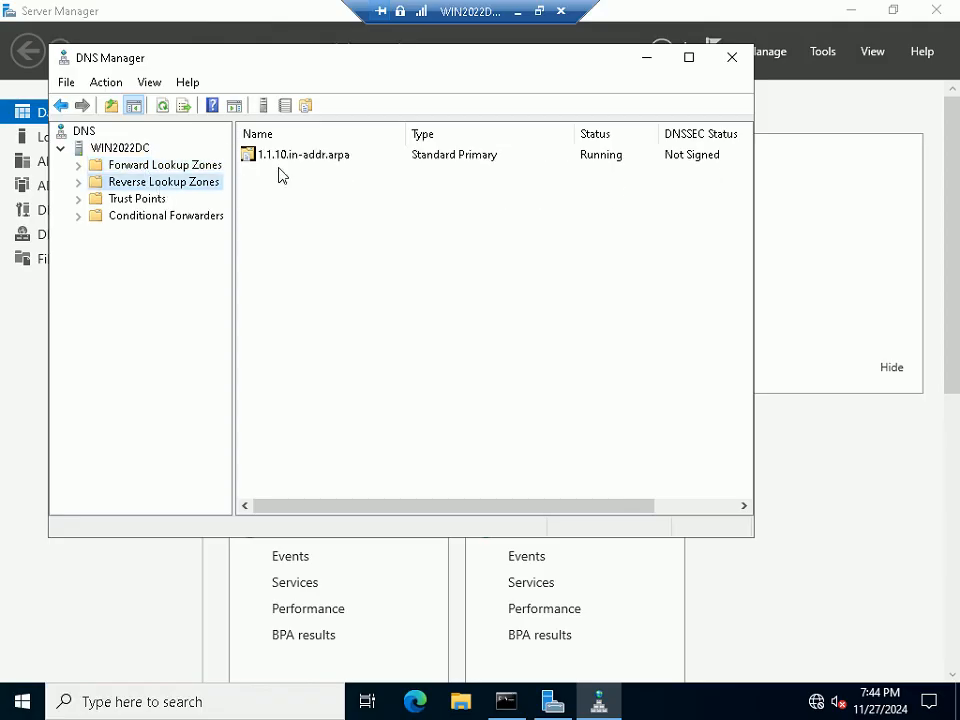
pyautogui.click(737, 60)
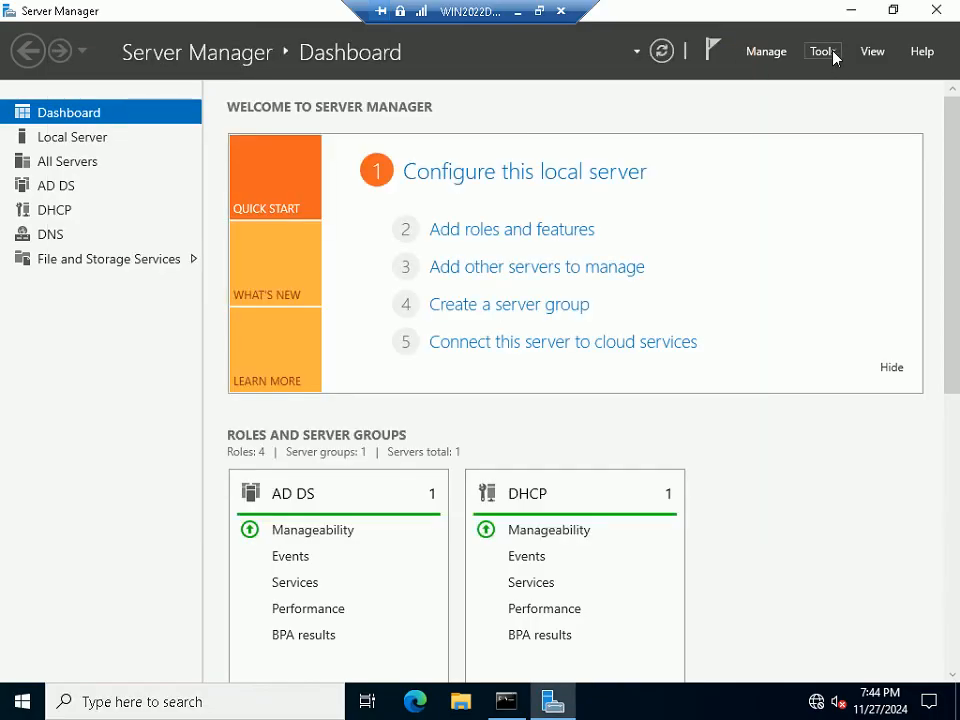
# Open Active Directory Users and Computers, expand the sccmcblab.local domain, then minimize it
pyautogui.click(834, 57)
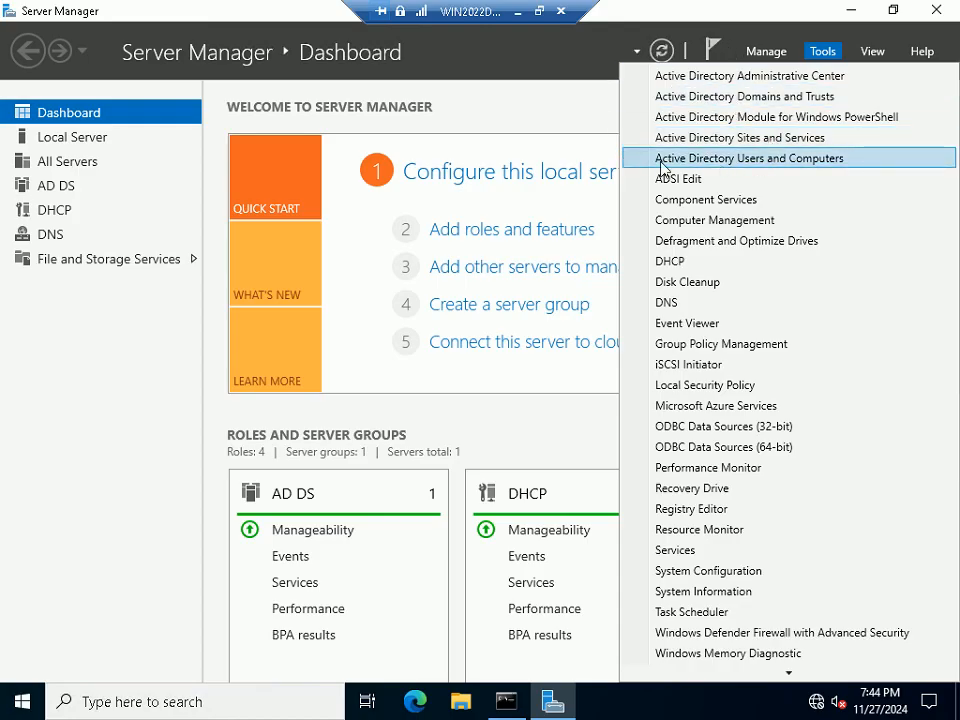
pyautogui.click(765, 162)
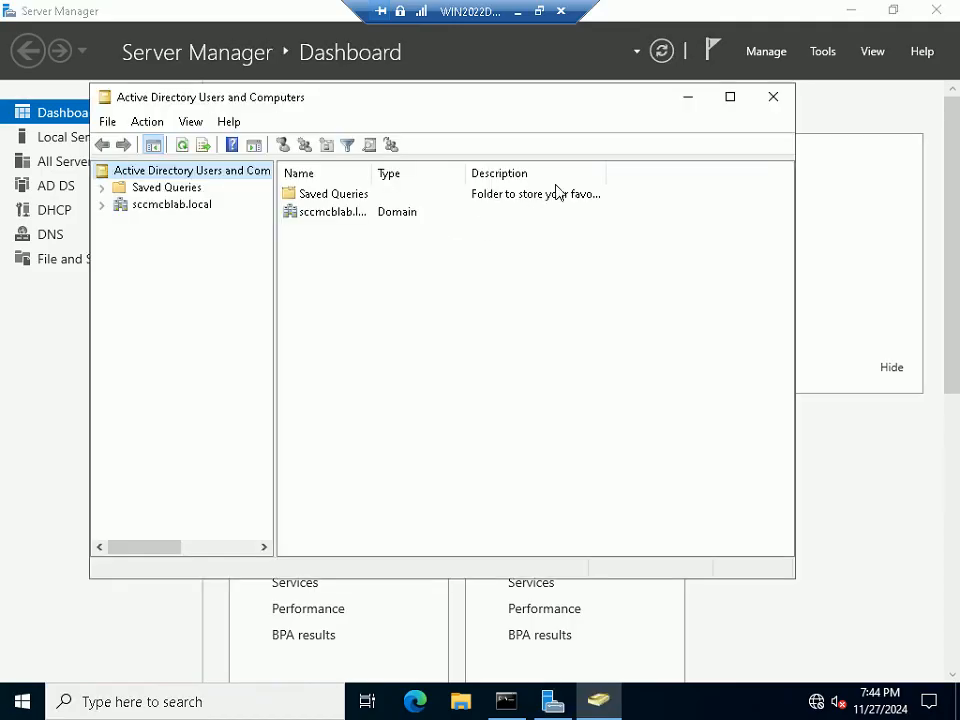
pyautogui.click(731, 98)
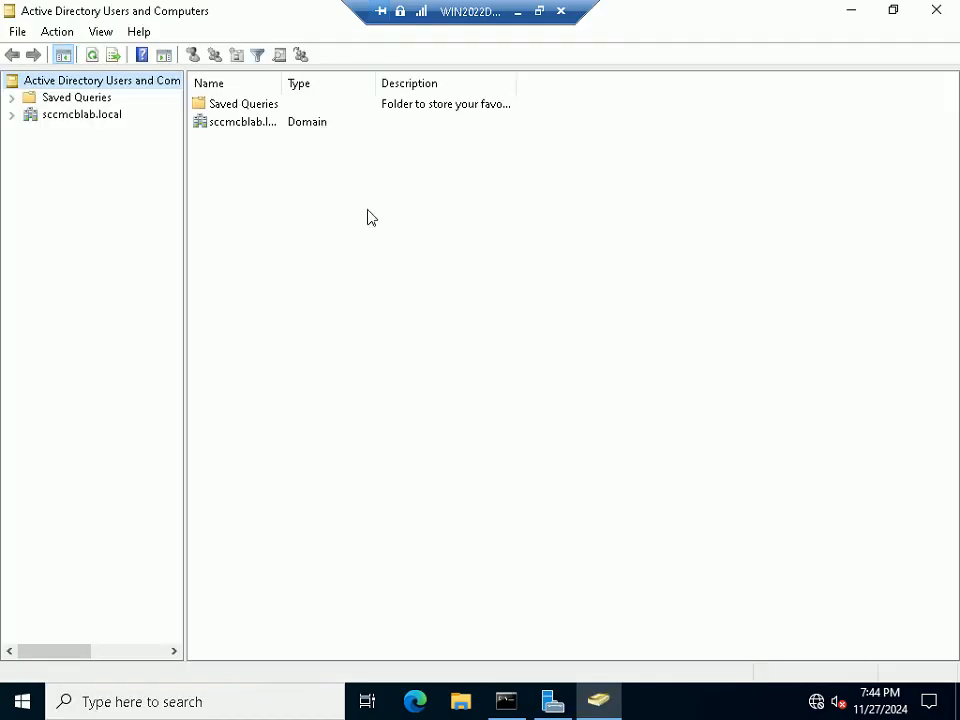
pyautogui.click(12, 115)
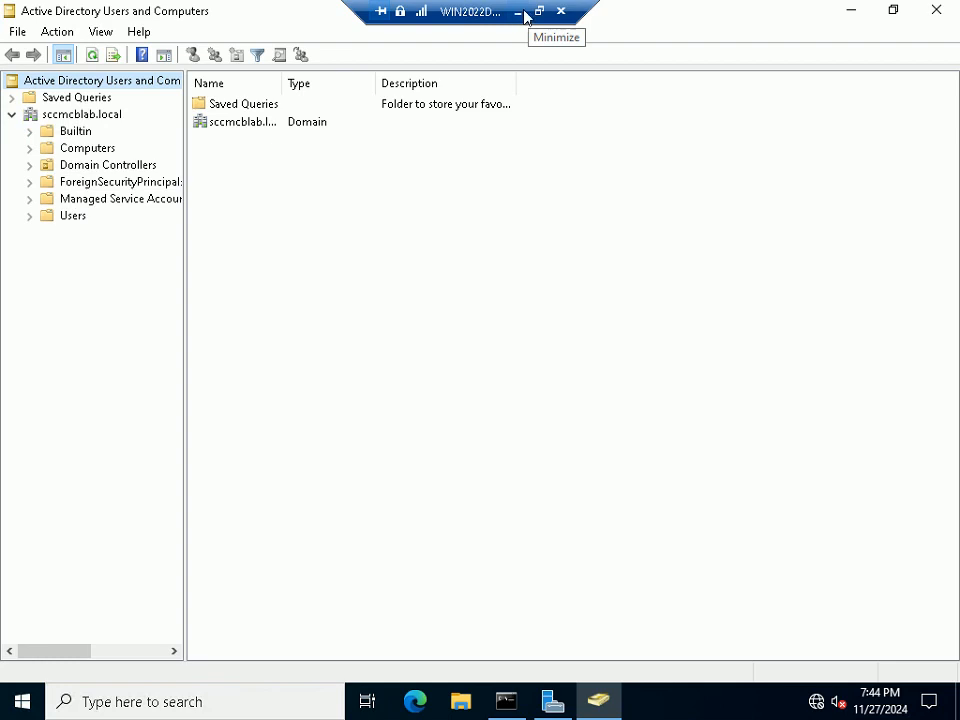
pyautogui.click(849, 10)
pyautogui.click(830, 55)
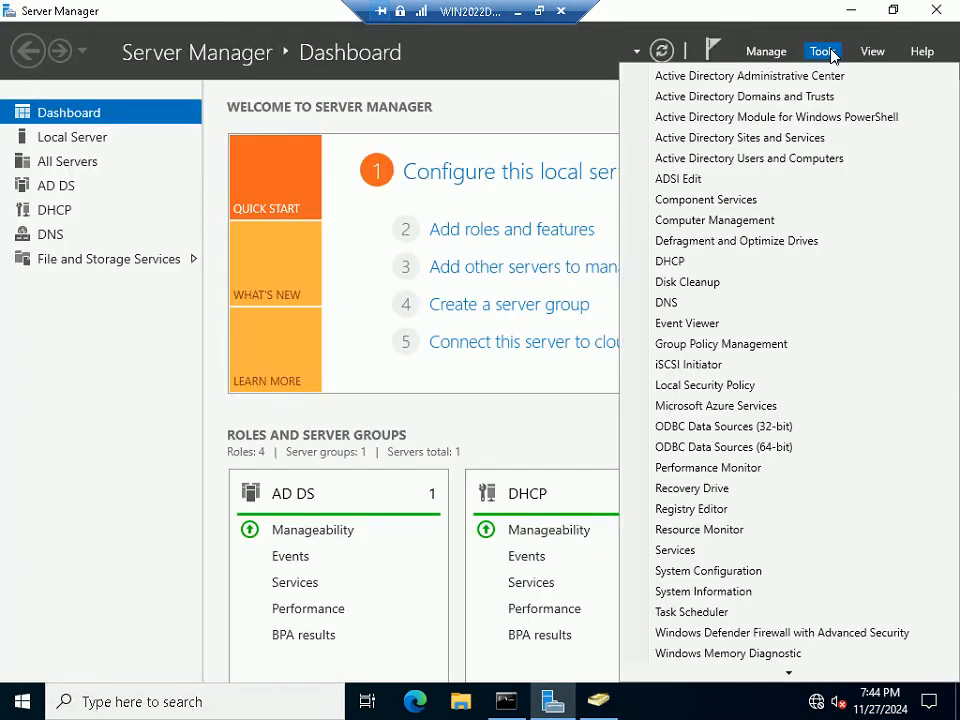
# Show Scope [10.0.0.0]'s address pool, range 10.1.1.1–10.1.1.254 excluding 10.1.1.1–10.1.1.150
pyautogui.click(689, 263)
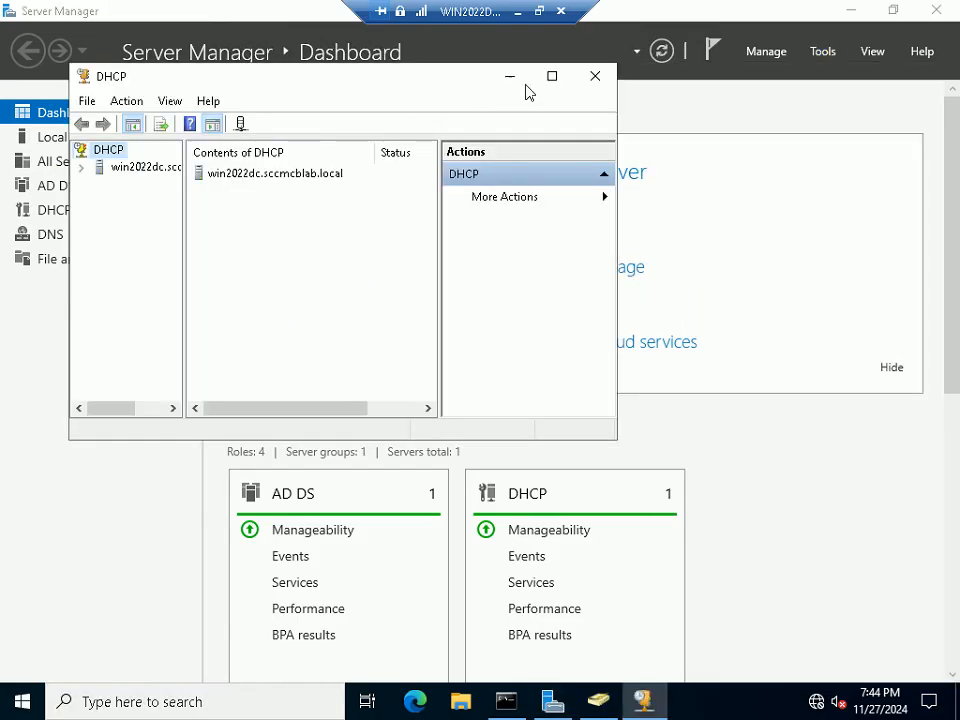
pyautogui.click(552, 77)
pyautogui.click(12, 98)
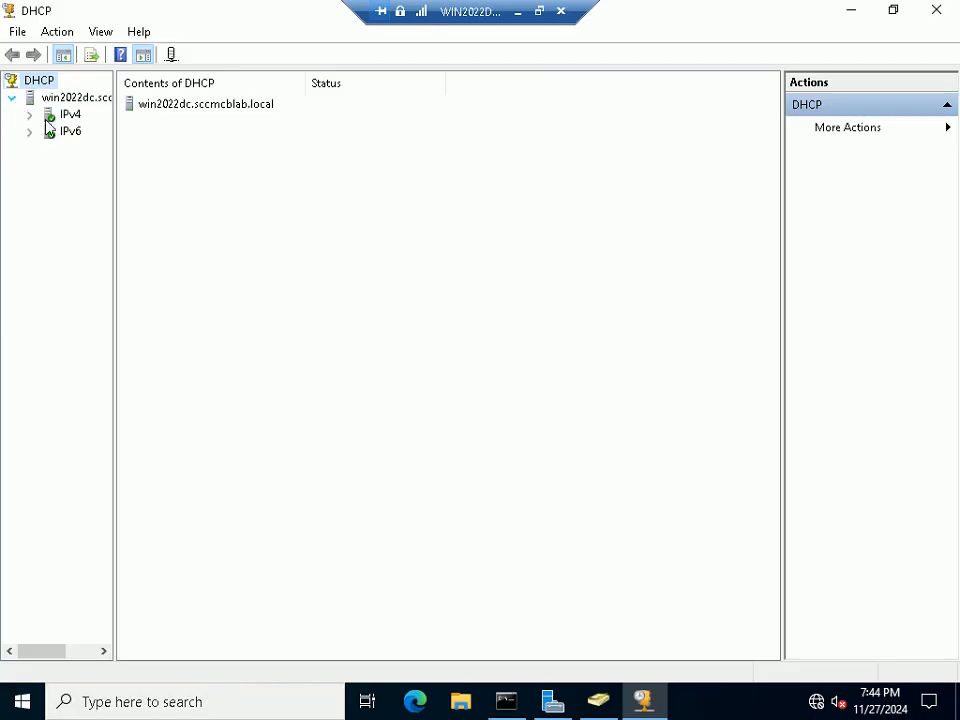
pyautogui.moveTo(114, 160); pyautogui.dragTo(164, 156)
pyautogui.click(63, 118)
pyautogui.click(28, 116)
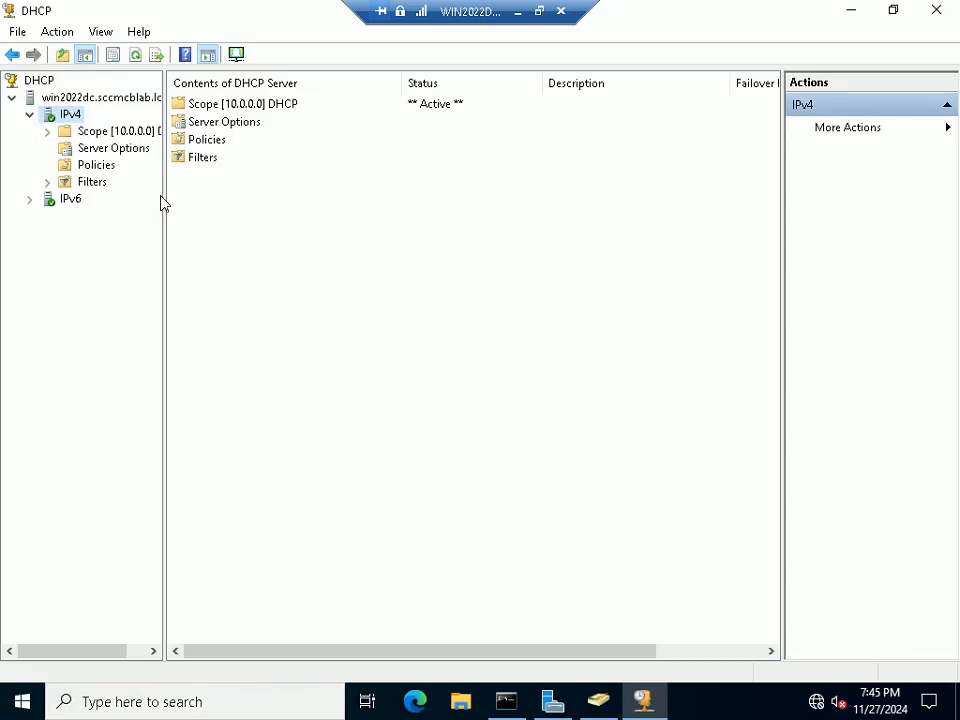
pyautogui.moveTo(163, 206); pyautogui.dragTo(219, 204)
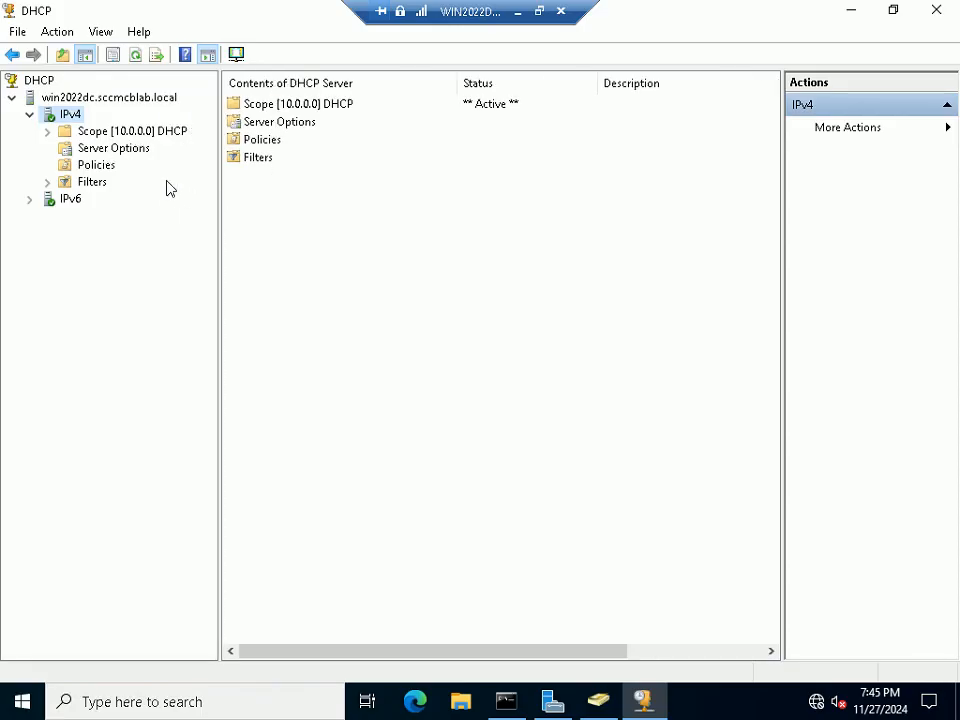
pyautogui.doubleClick(124, 135)
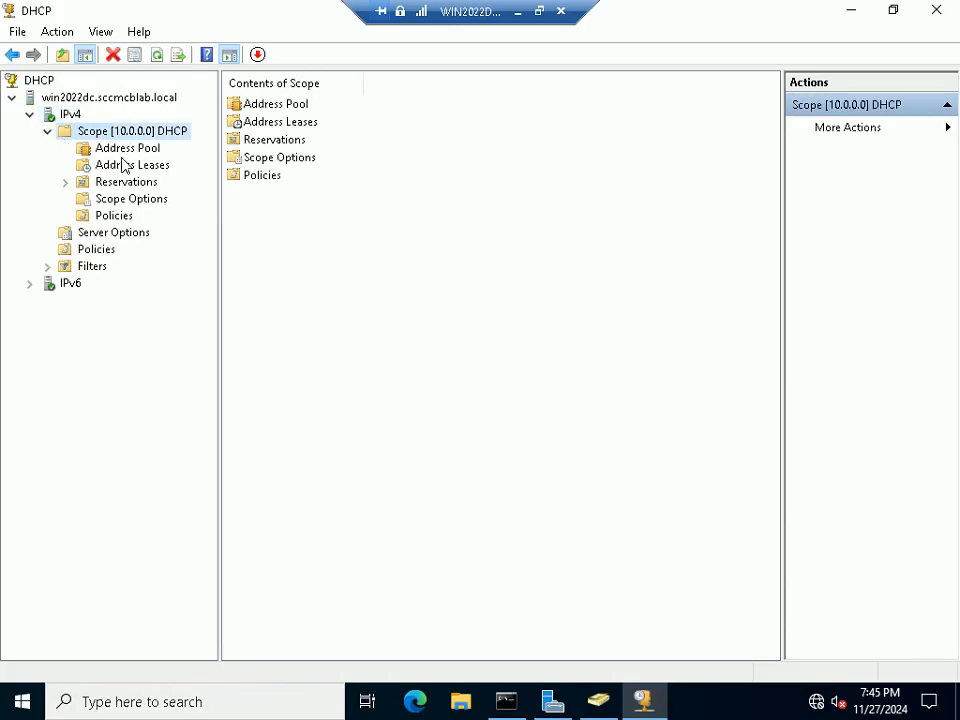
pyautogui.click(141, 150)
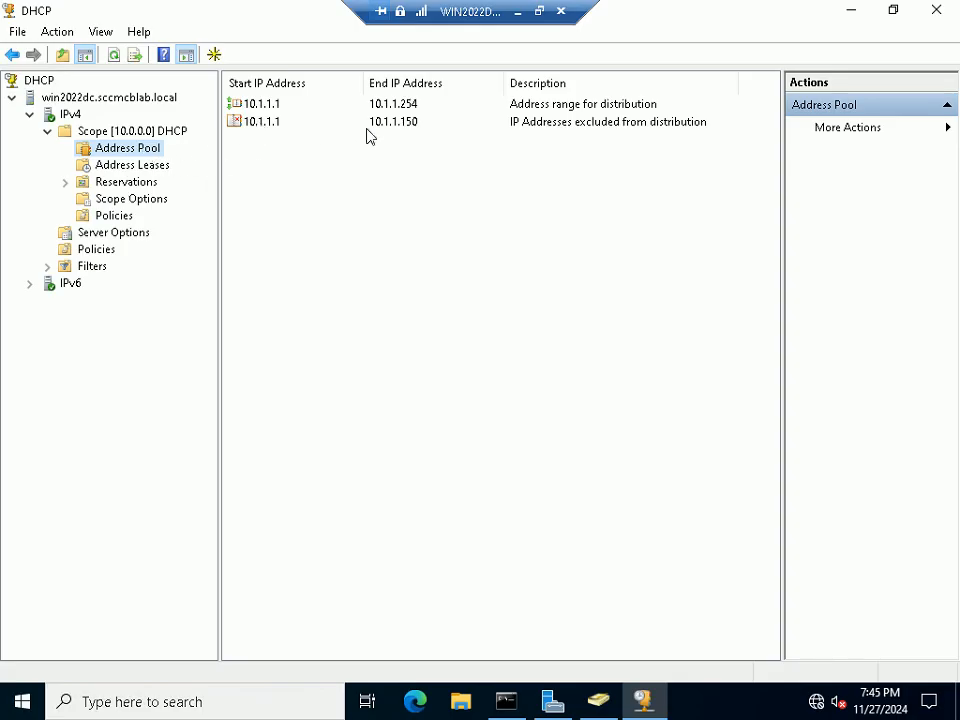
# Minimize the VM session, advance the slide, and bring Command Prompt back to the front
pyautogui.click(518, 13)
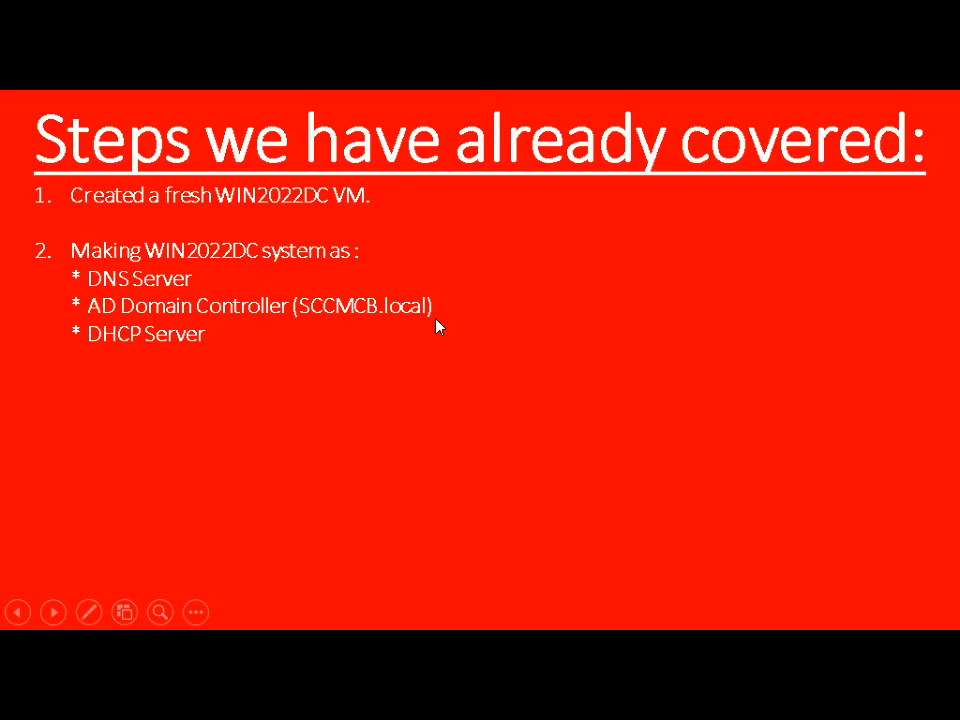
pyautogui.press('Right')
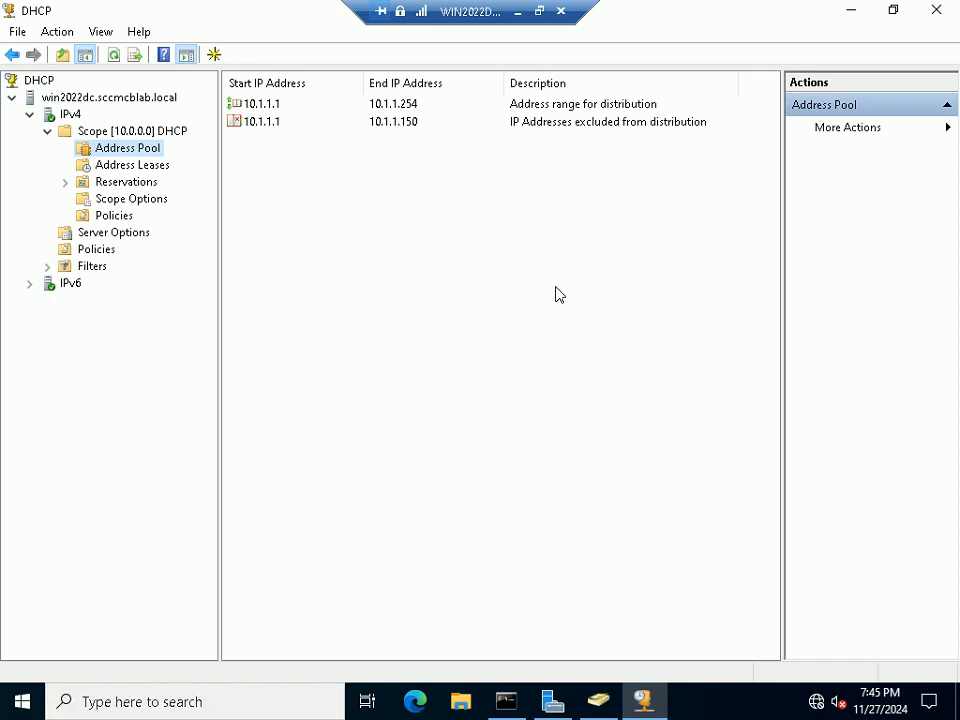
pyautogui.click(506, 701)
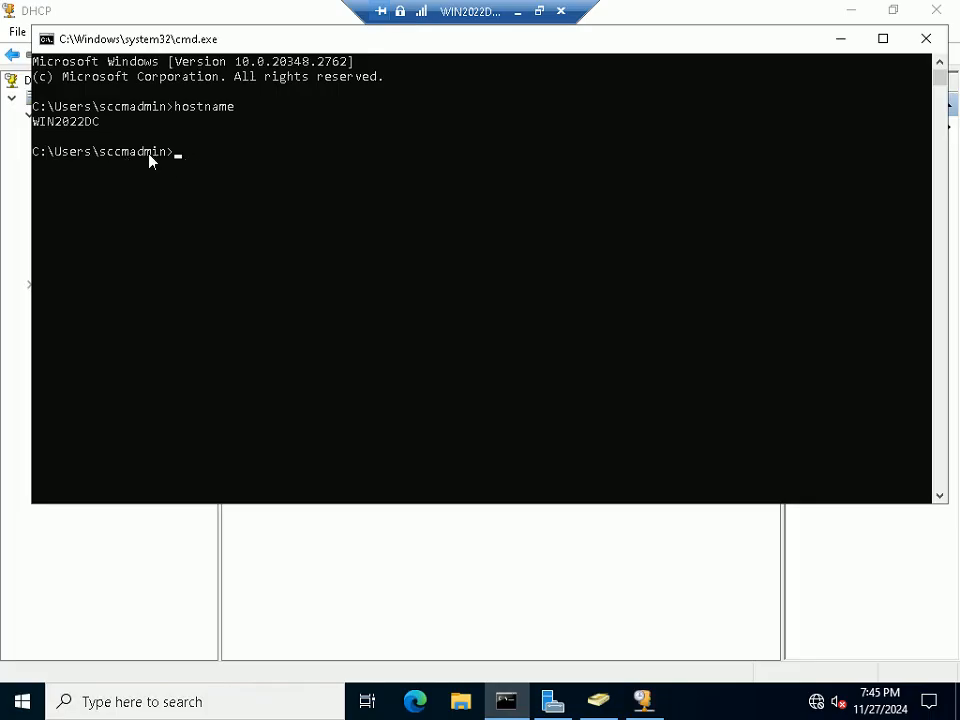
# Minimize Command Prompt, close the DHCP console, and bring back Active Directory Users and Computers
pyautogui.click(839, 40)
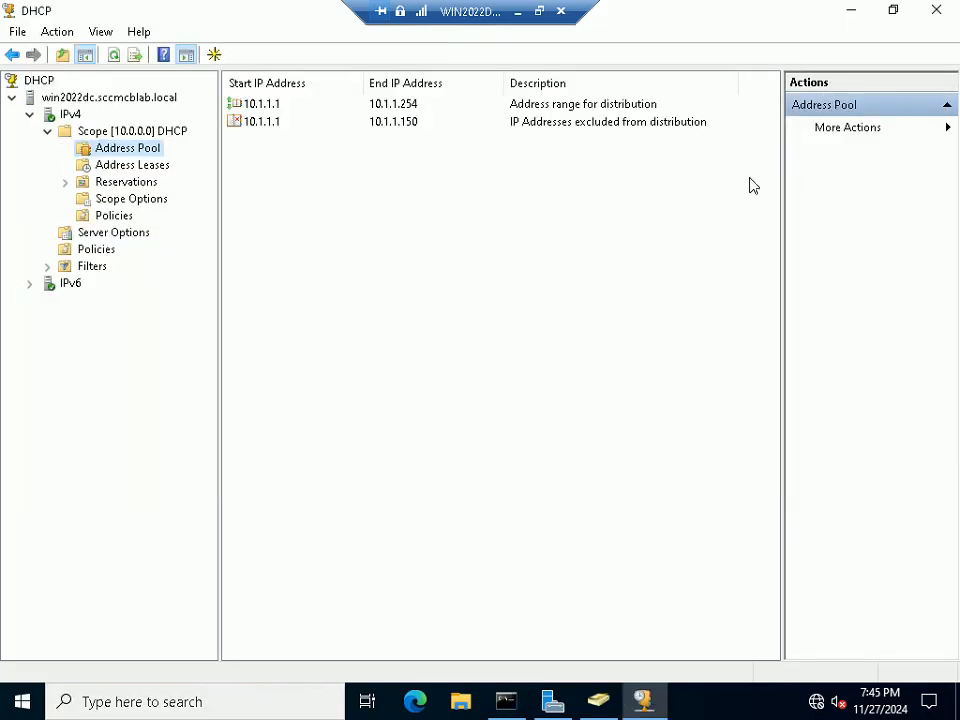
pyautogui.click(947, 12)
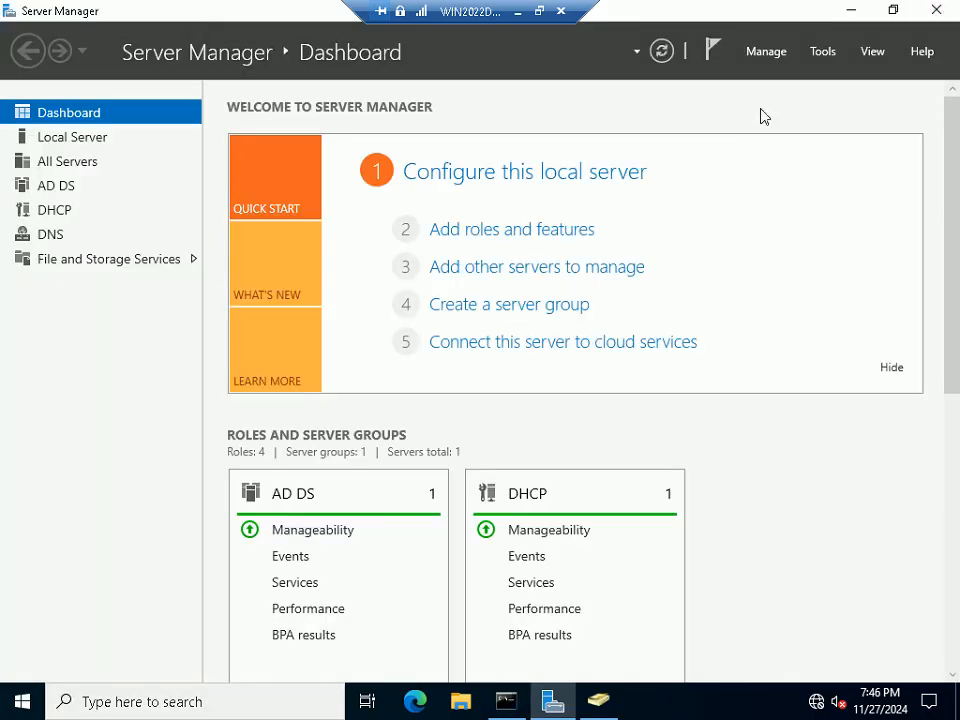
pyautogui.click(600, 703)
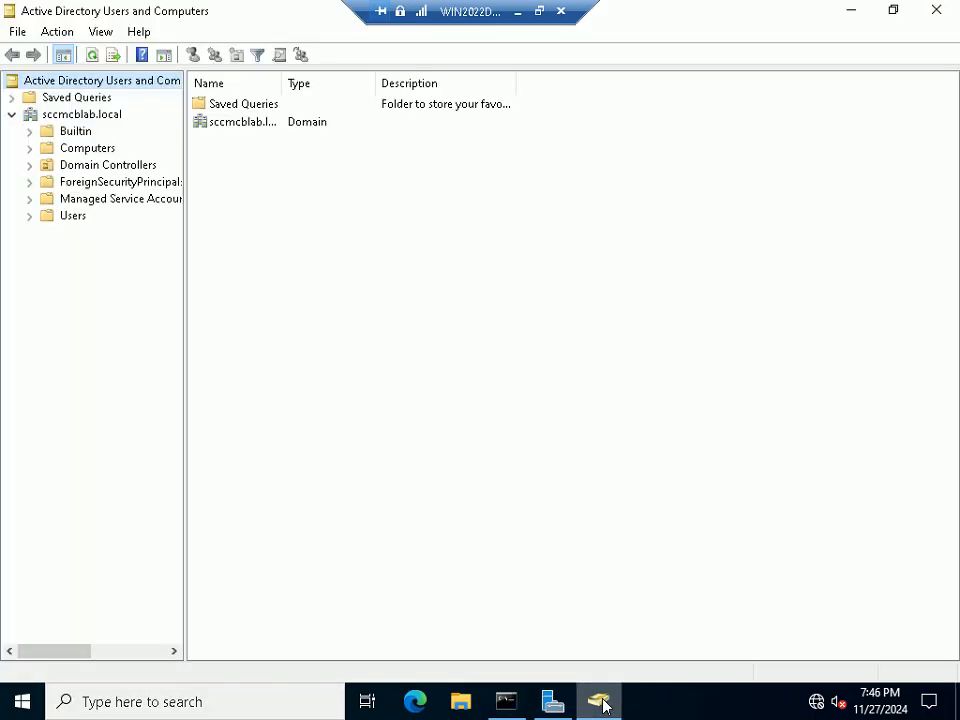
# Review sccmadmin's Member Of groups, cancel its properties, and minimize the domain controller session
pyautogui.click(68, 216)
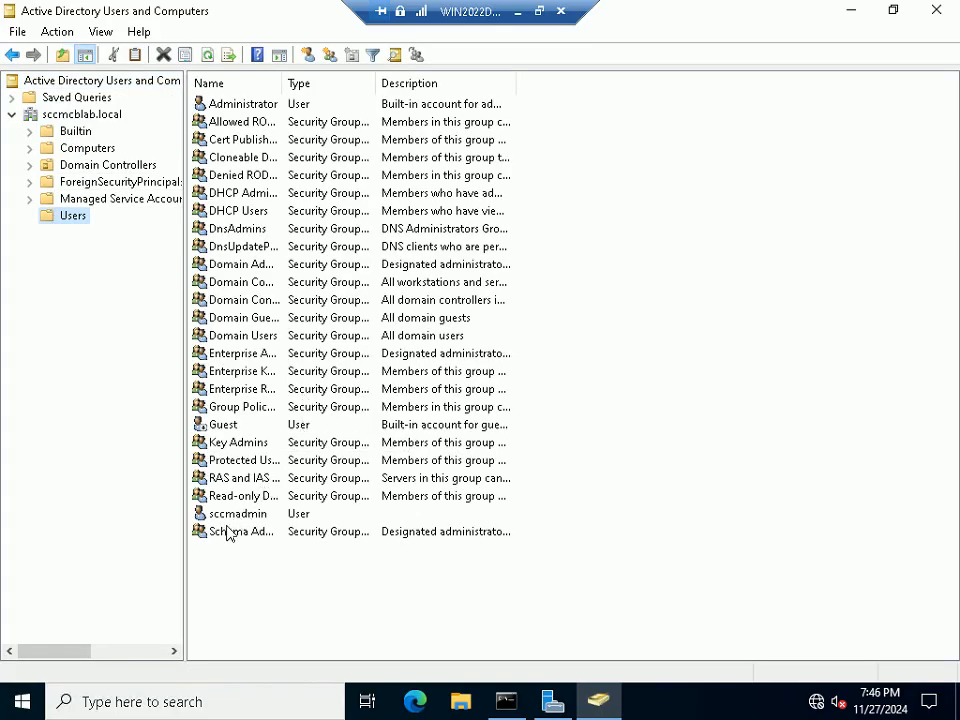
pyautogui.click(238, 516)
pyautogui.rightClick(238, 516)
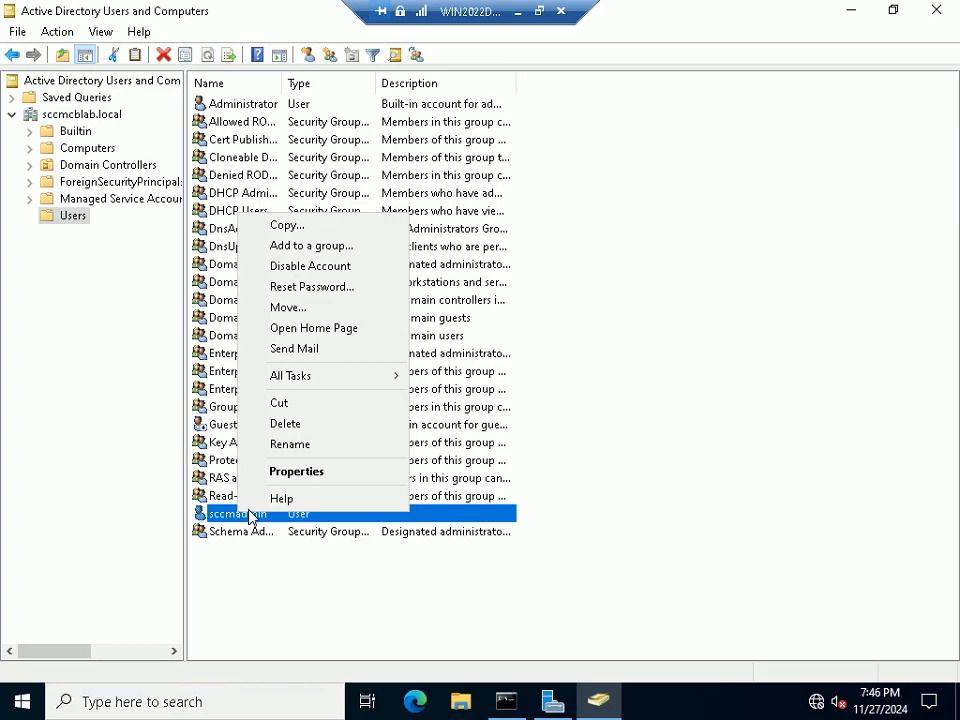
pyautogui.click(296, 470)
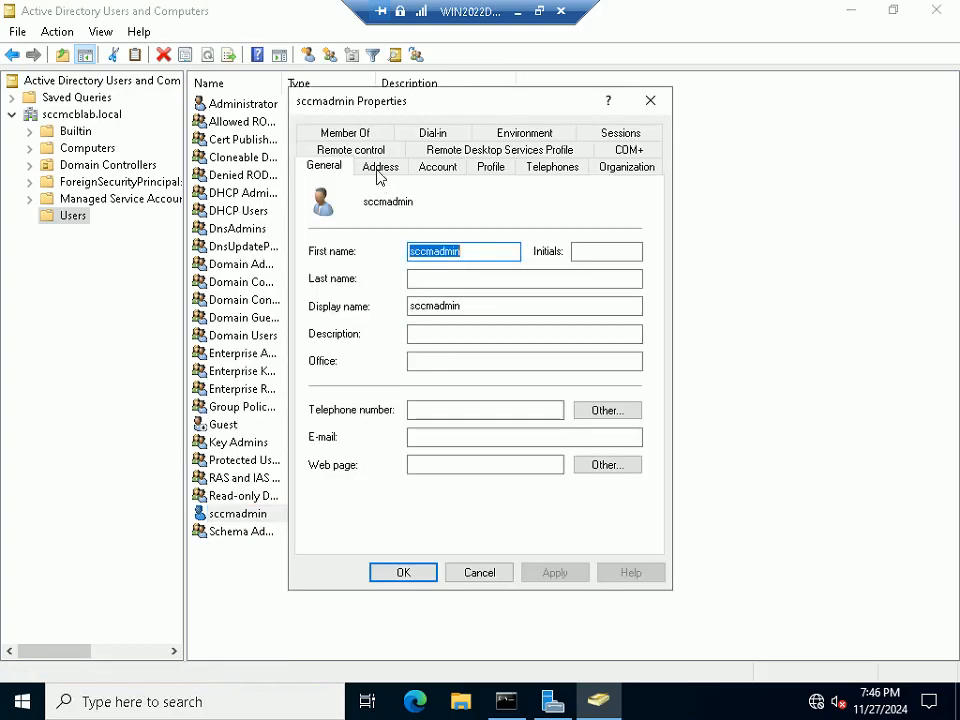
pyautogui.click(362, 135)
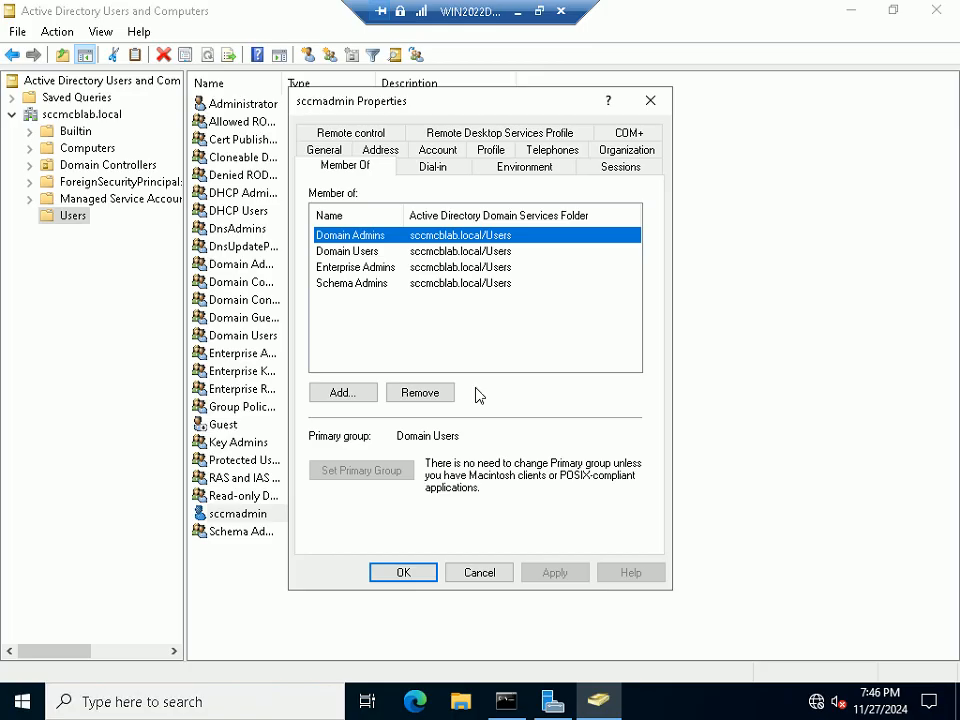
pyautogui.click(504, 574)
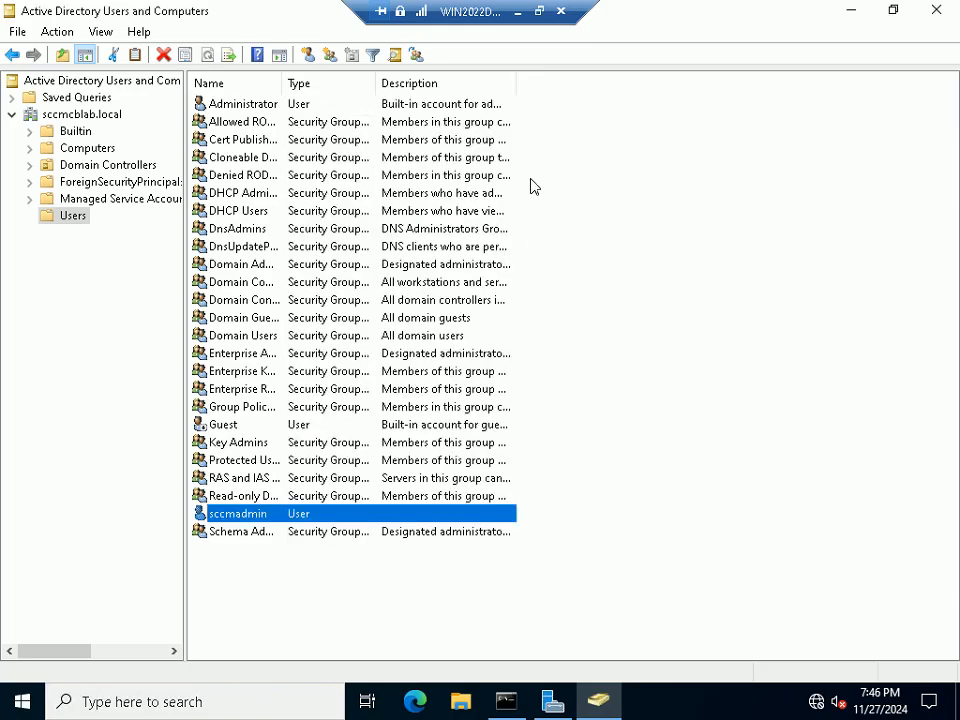
pyautogui.click(518, 12)
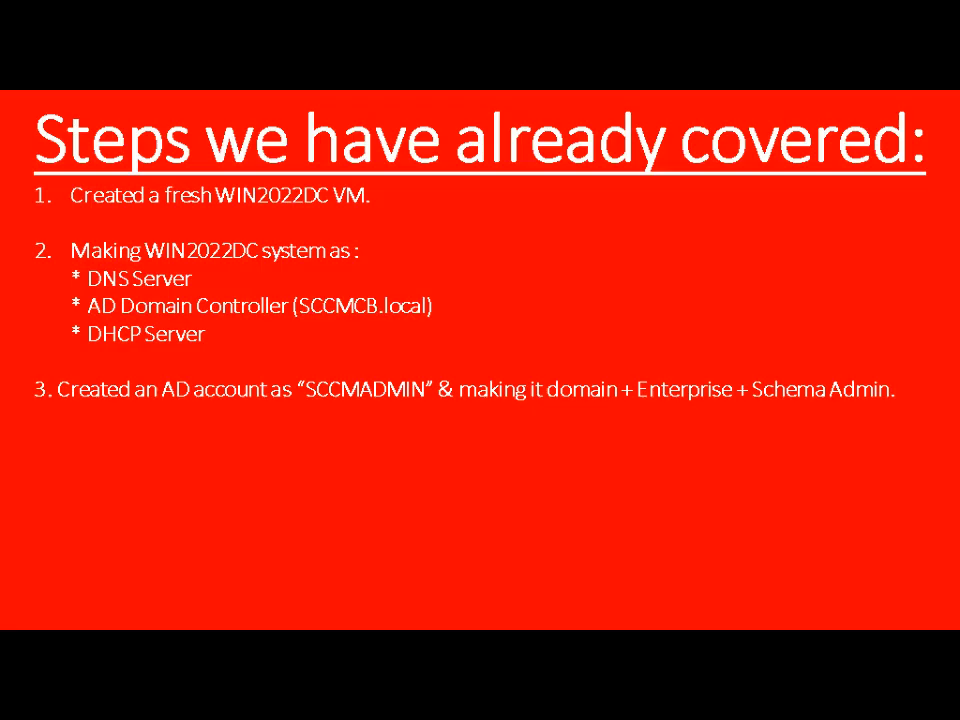
# Reveal the fourth recap point on joining SEPM, WIN10CL and WIN11CL, then switch to SEPM
pyautogui.click(380, 395)
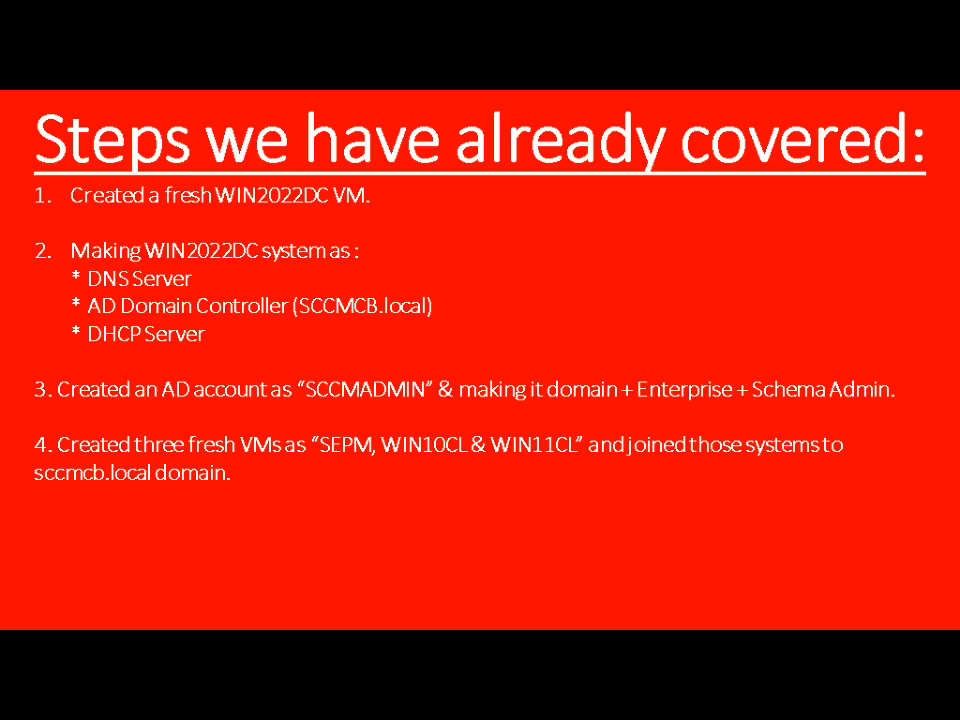
pyautogui.hotkey('alt', 'Tab')
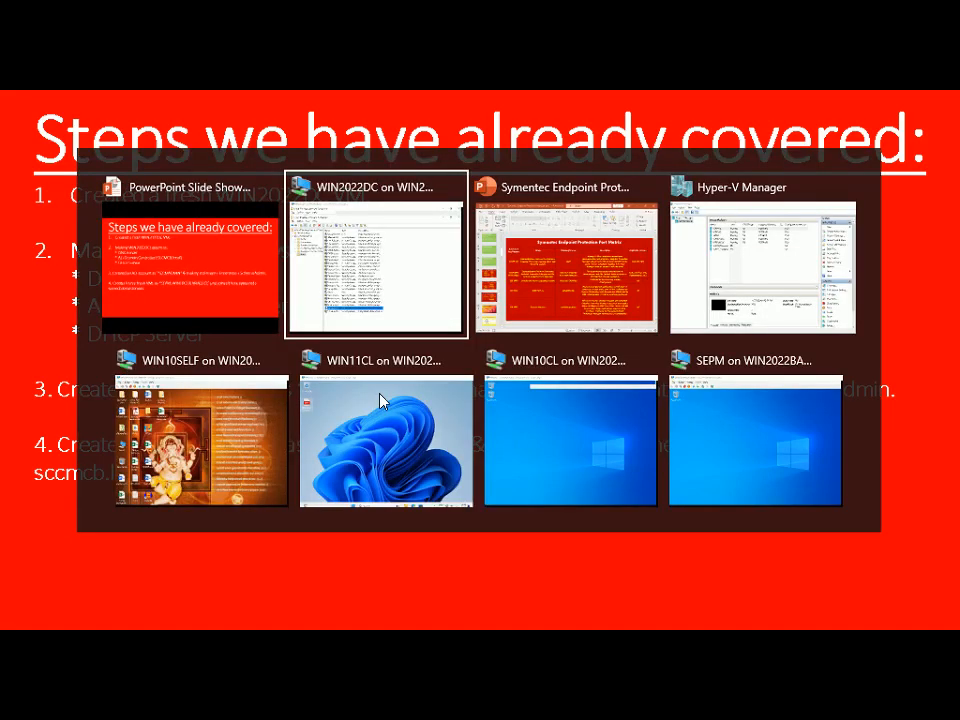
pyautogui.hotkey('alt', 'Tab')
pyautogui.hotkey('alt', 'Tab')
pyautogui.hotkey('alt', 'Tab')
pyautogui.hotkey('alt', 'Tab')
pyautogui.hotkey('alt', 'Tab')
pyautogui.hotkey('alt', 'Tab')
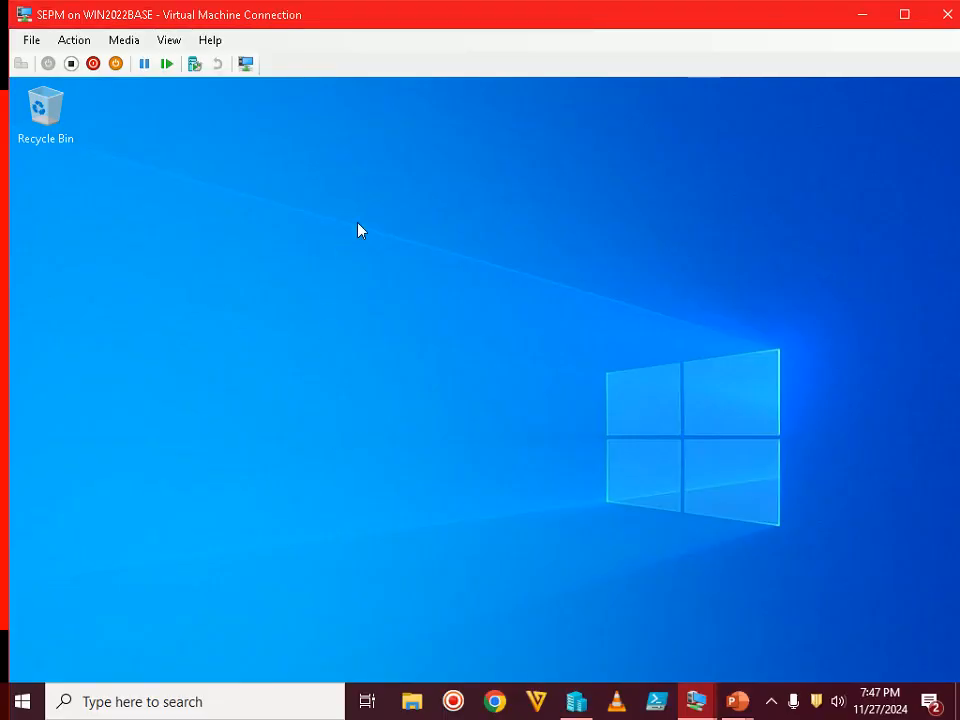
# Run SEPM full screen and confirm its full computer name is SEPM.sccmcblab.local
pyautogui.doubleClick(491, 20)
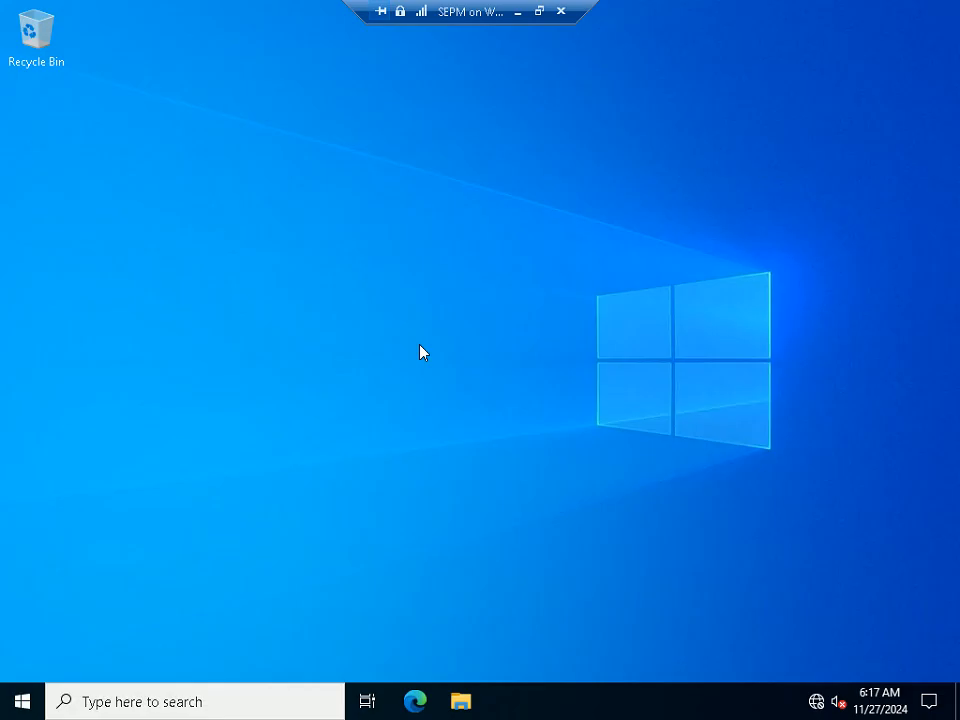
pyautogui.press('super+Pause')
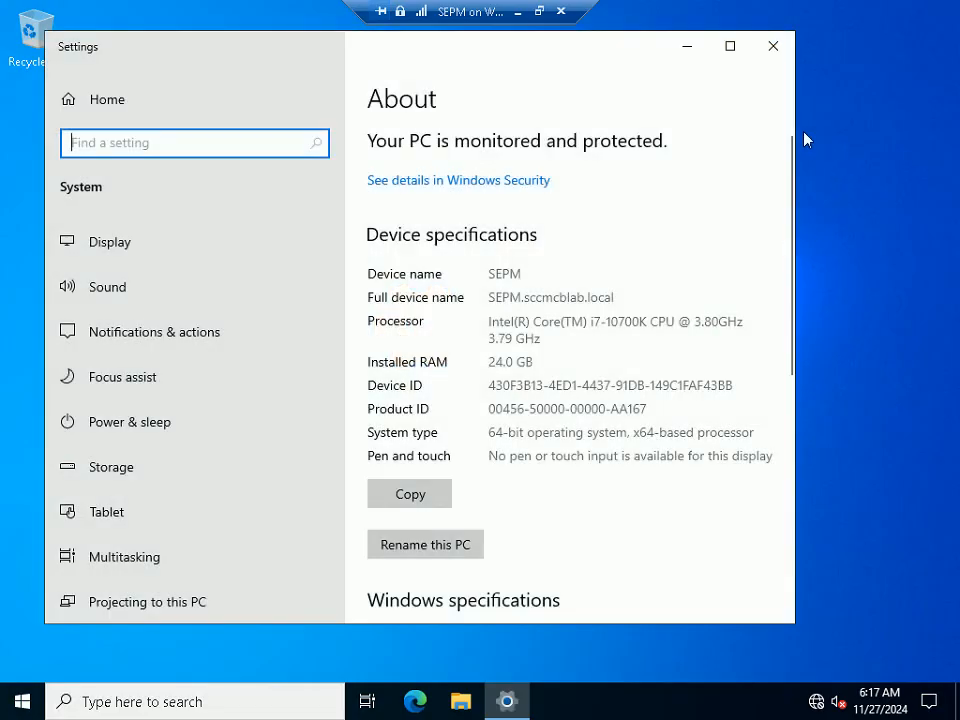
pyautogui.click(733, 47)
pyautogui.scroll(-5, 471, 461)
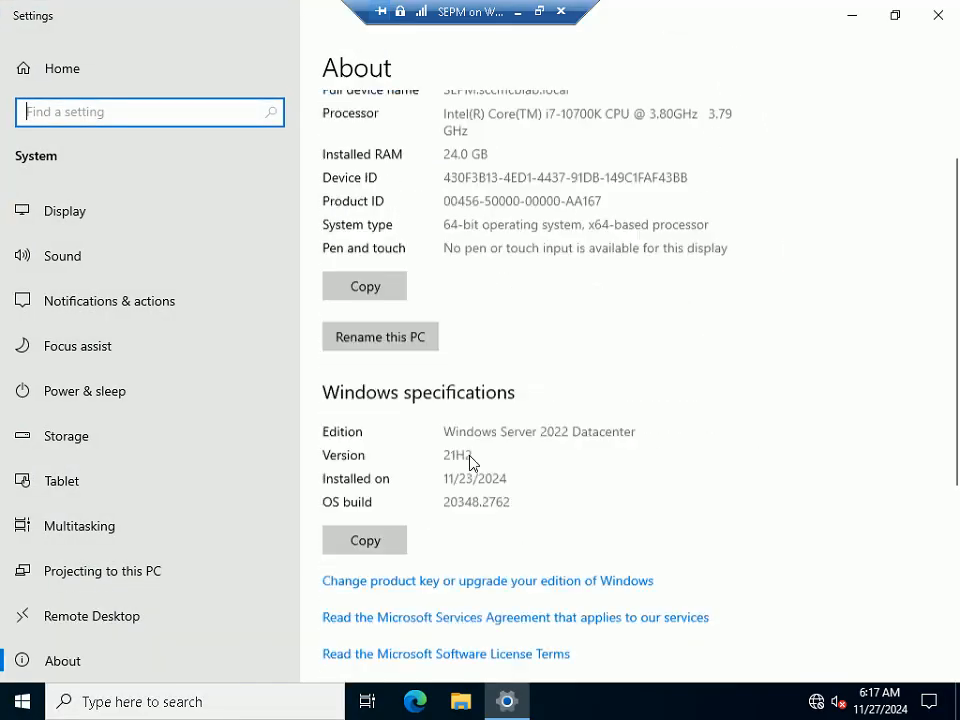
pyautogui.click(366, 534)
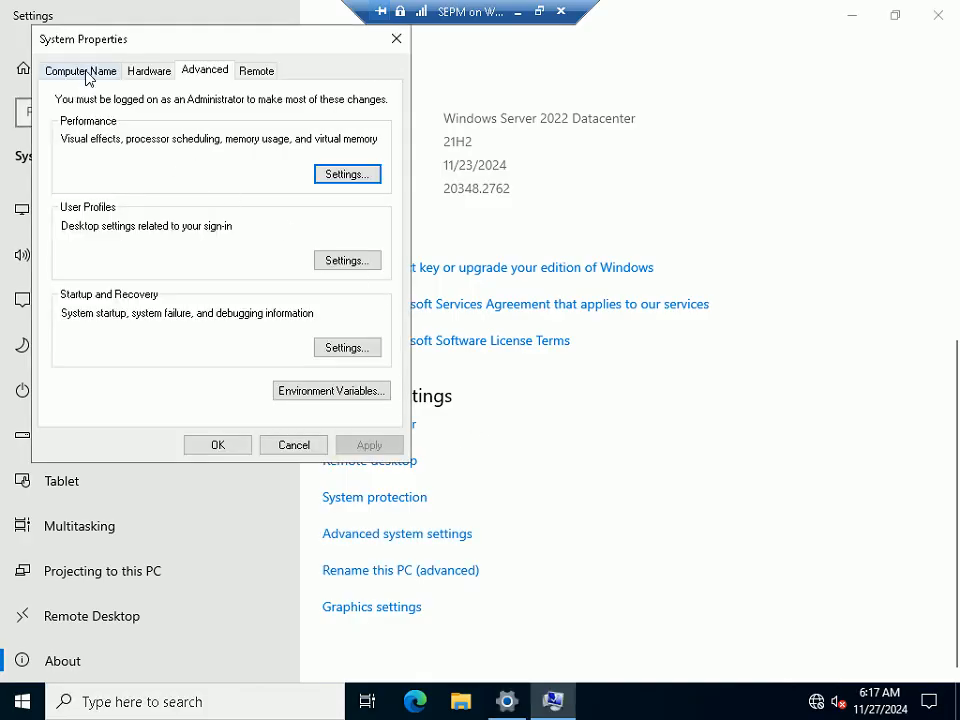
pyautogui.click(86, 73)
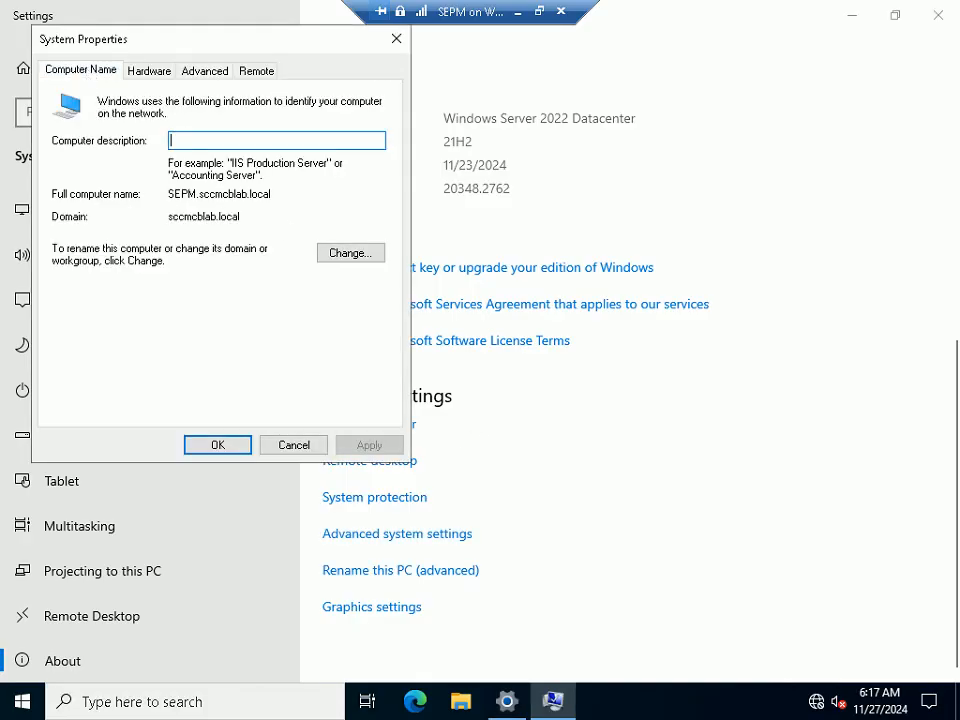
pyautogui.moveTo(168, 193); pyautogui.dragTo(271, 193)
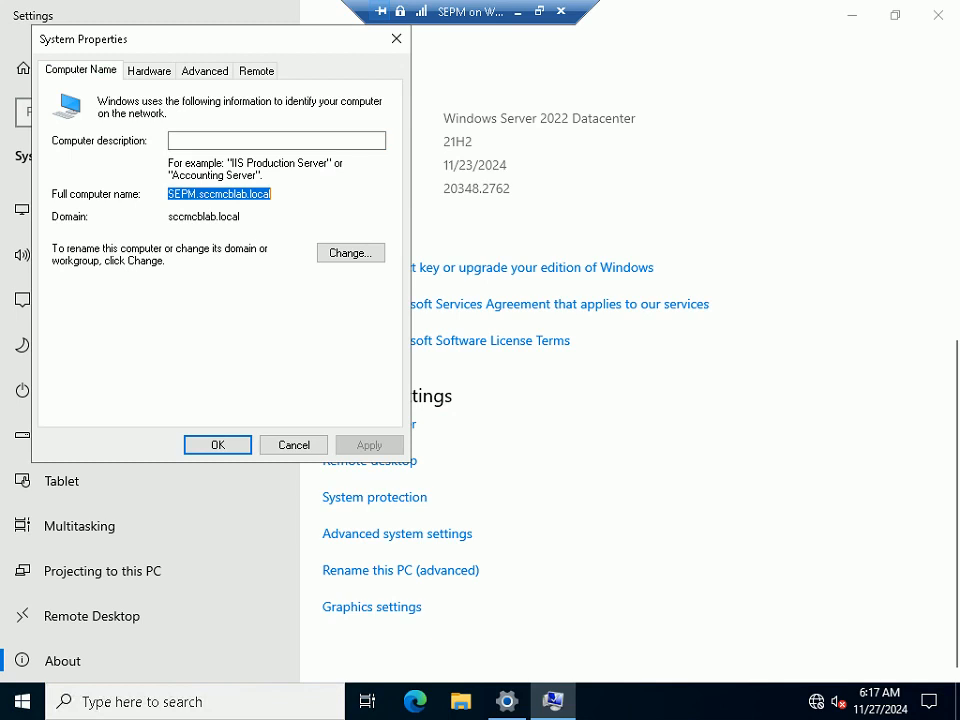
pyautogui.click(292, 442)
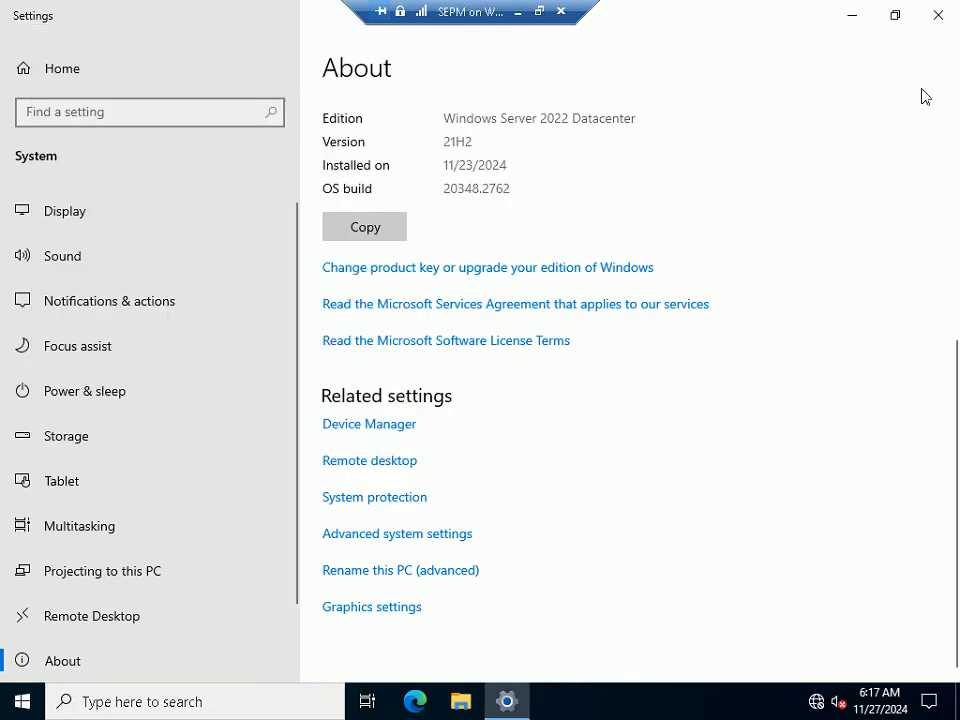
pyautogui.click(938, 15)
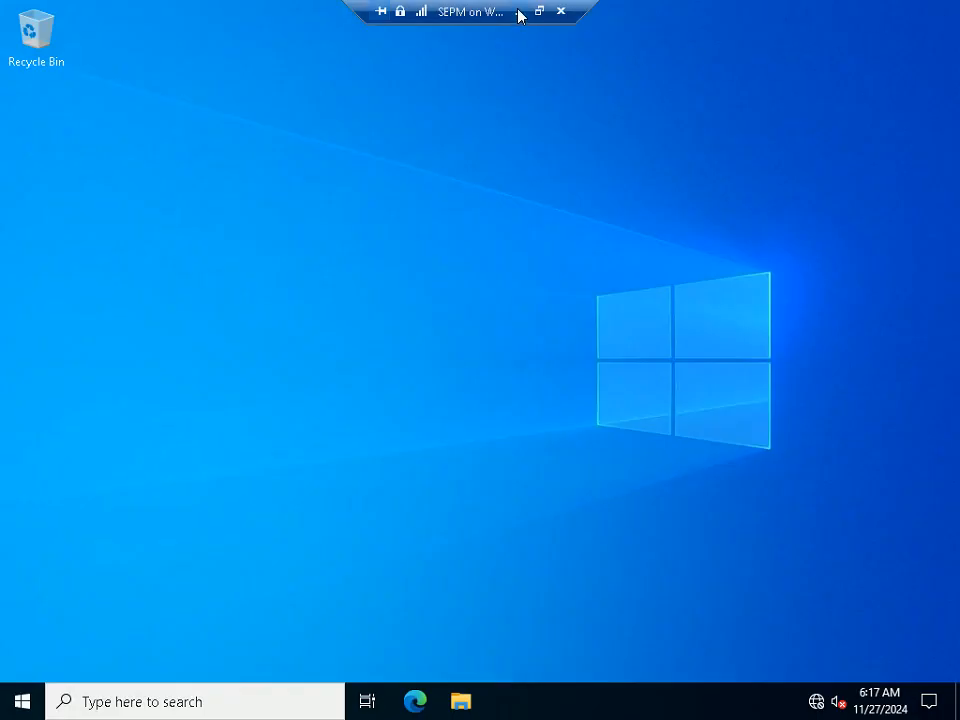
# Switch to the WIN11CL VM and confirm its full computer name is WIN11CL.sccmcblab.local
pyautogui.click(519, 14)
pyautogui.hotkey('alt', 'Tab')
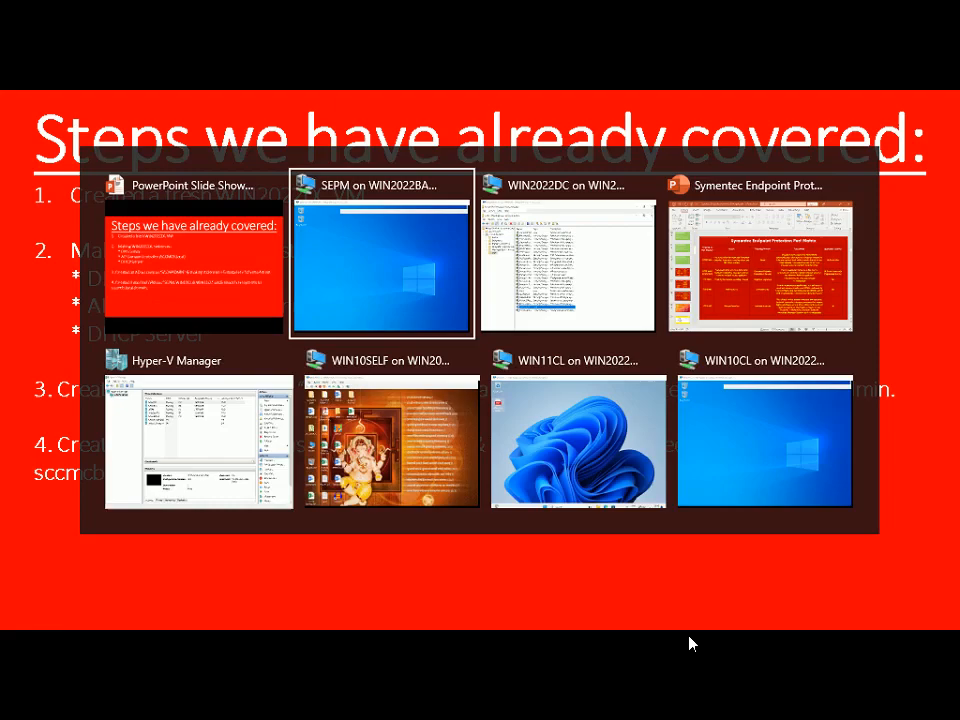
pyautogui.hotkey('alt', 'Tab')
pyautogui.hotkey('alt', 'Tab')
pyautogui.hotkey('alt', 'Tab')
pyautogui.hotkey('alt', 'Tab')
pyautogui.hotkey('alt', 'Tab')
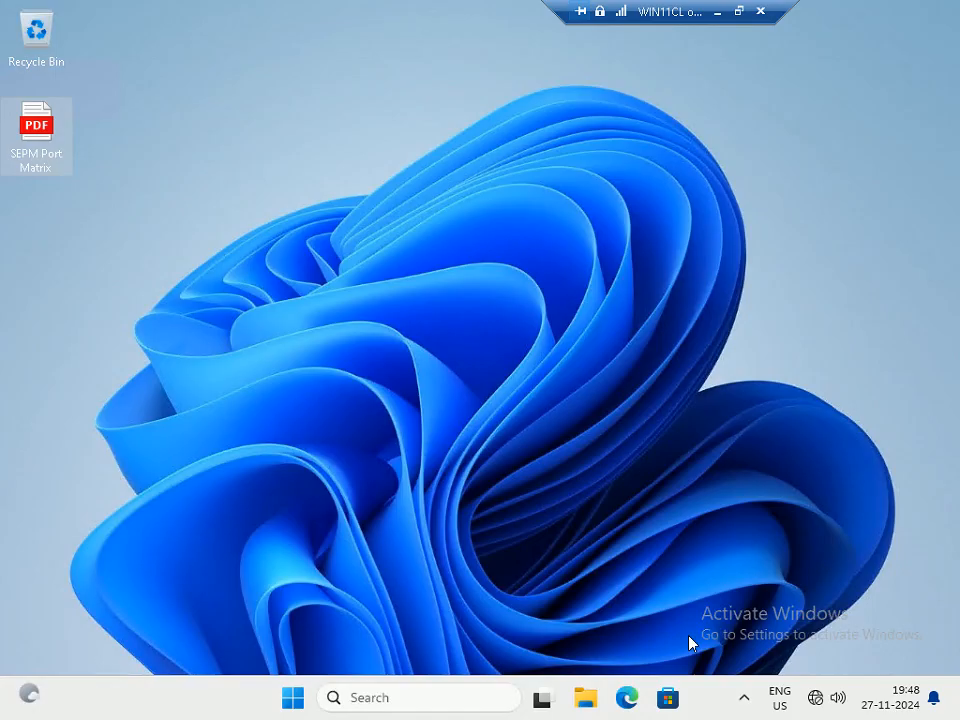
pyautogui.press('super+Pause')
pyautogui.scroll(-10, 620, 421)
pyautogui.scroll(-2, 620, 421)
pyautogui.scroll(6, 619, 421)
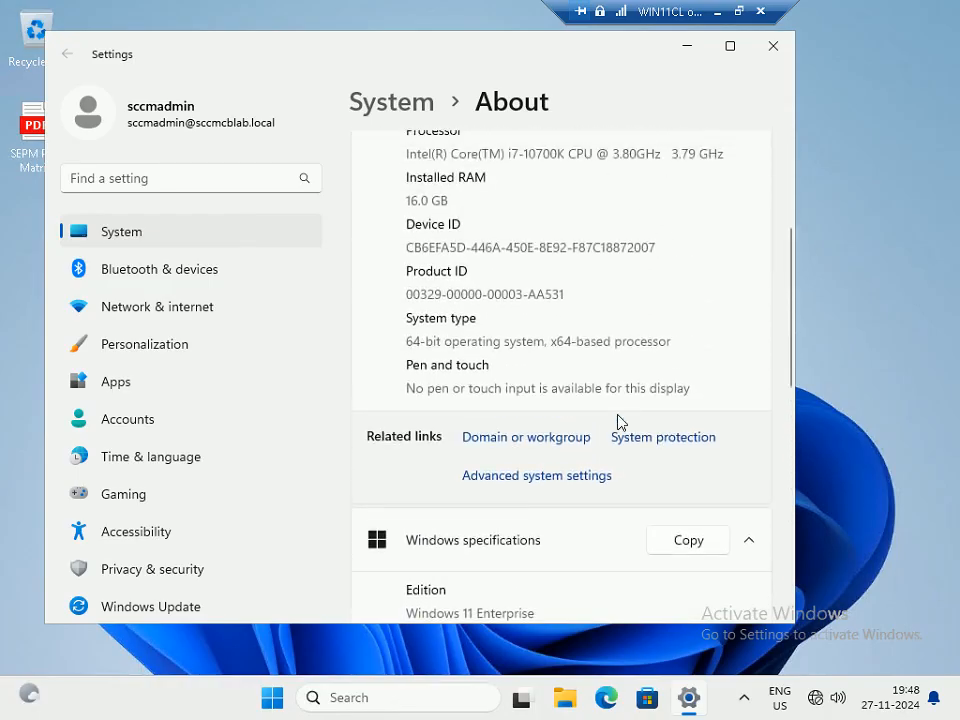
pyautogui.click(537, 477)
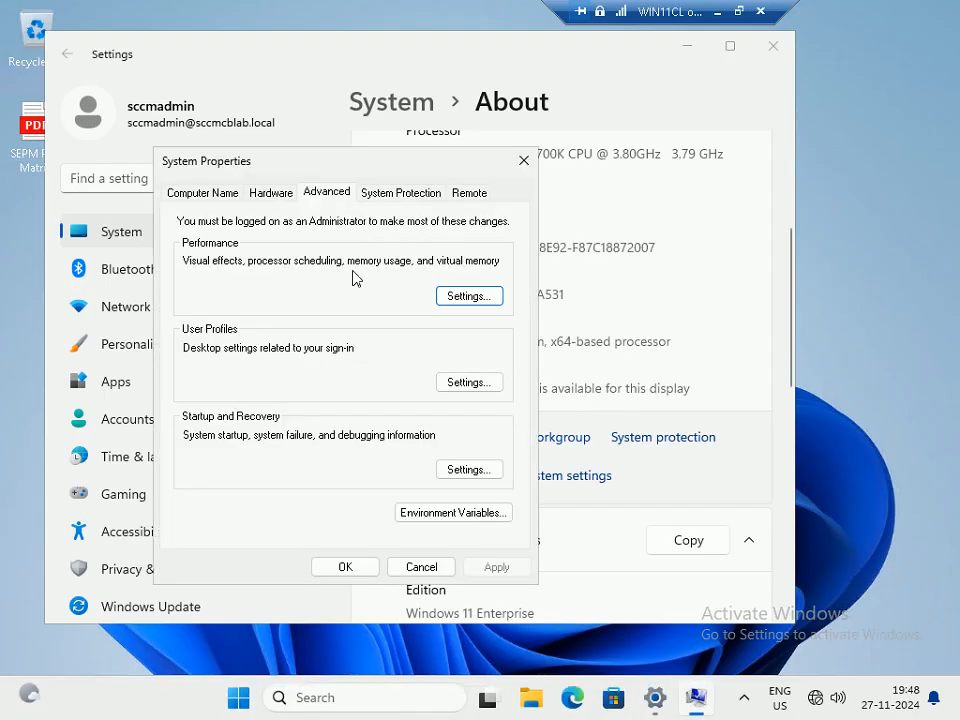
pyautogui.click(205, 192)
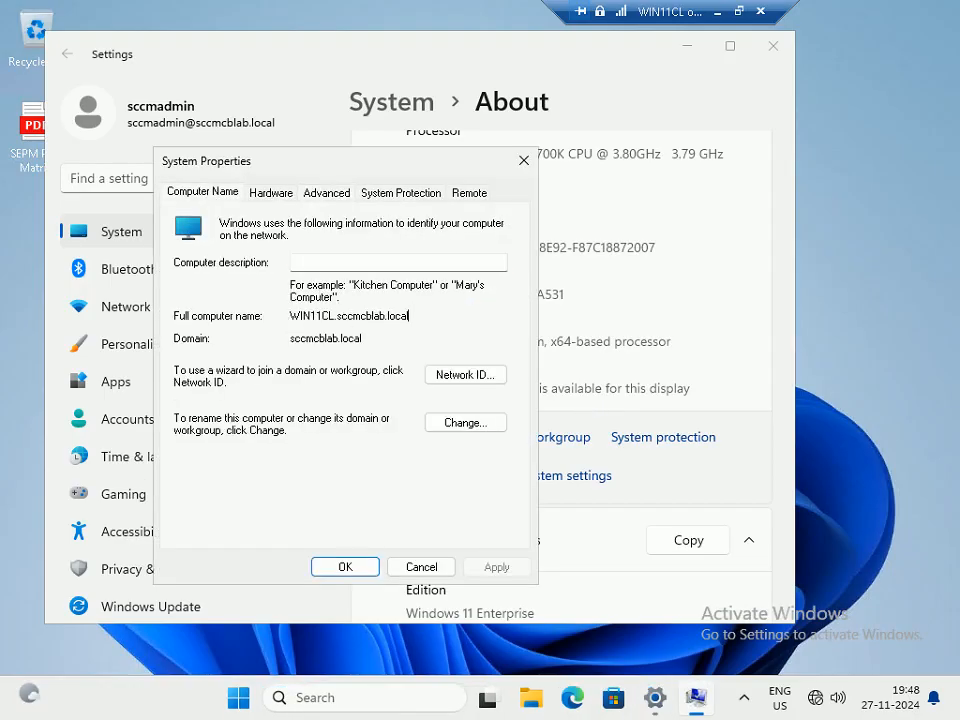
pyautogui.press('Tab')
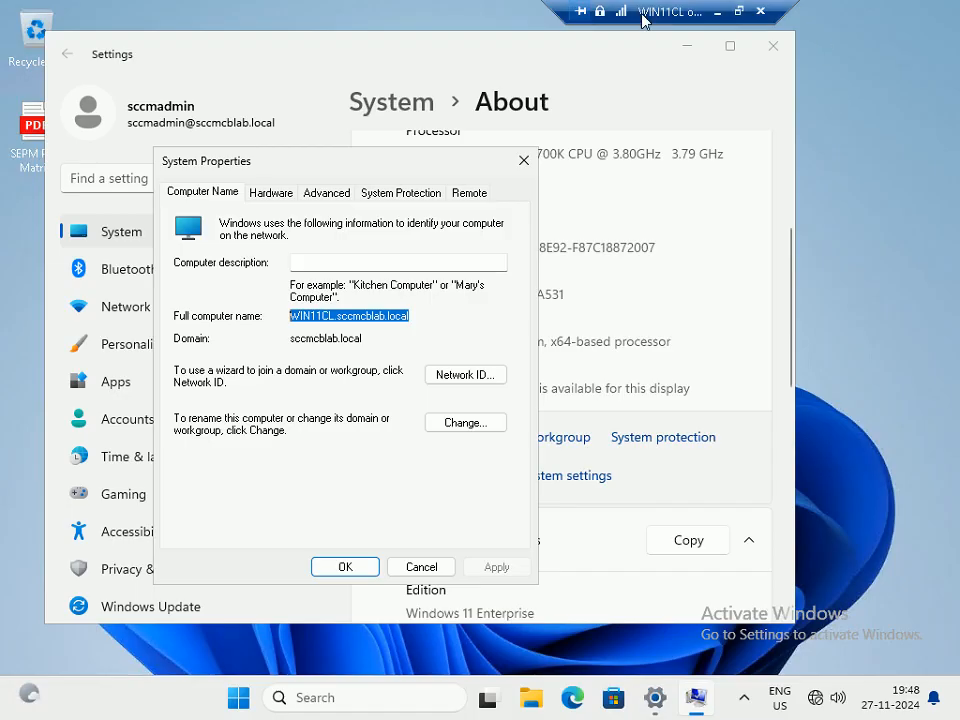
pyautogui.click(421, 566)
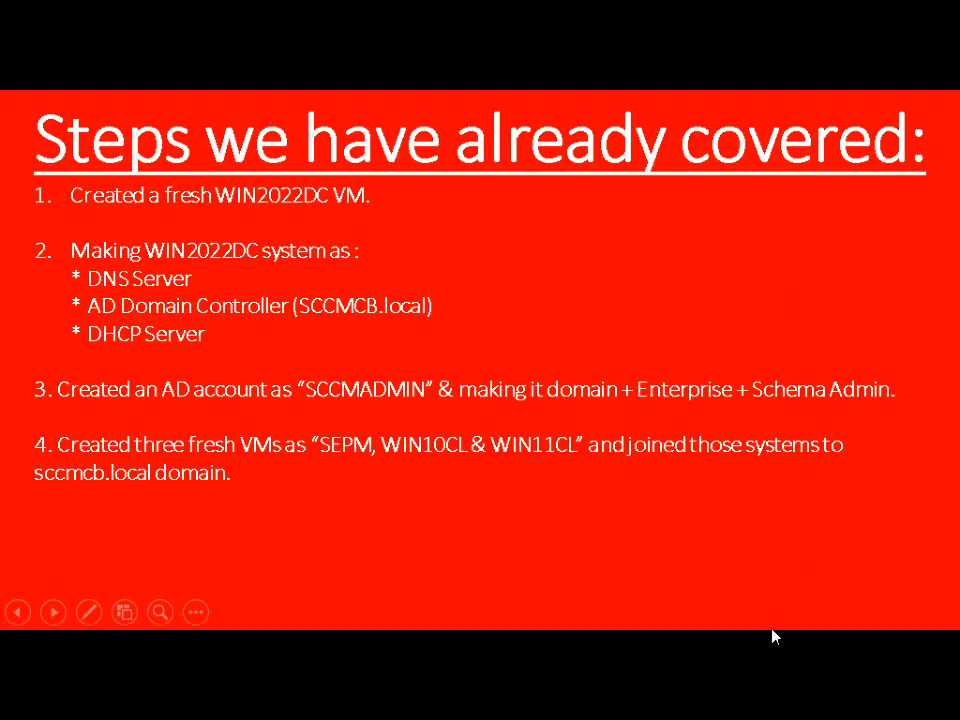
# Switch to WIN10CL, confirm its name WIN10CL.sccmcblab.local, and close Settings
pyautogui.hotkey('alt', 'Tab')
pyautogui.hotkey('alt', 'Tab')
pyautogui.hotkey('alt', 'Tab')
pyautogui.hotkey('alt', 'Tab')
pyautogui.hotkey('alt', 'Tab')
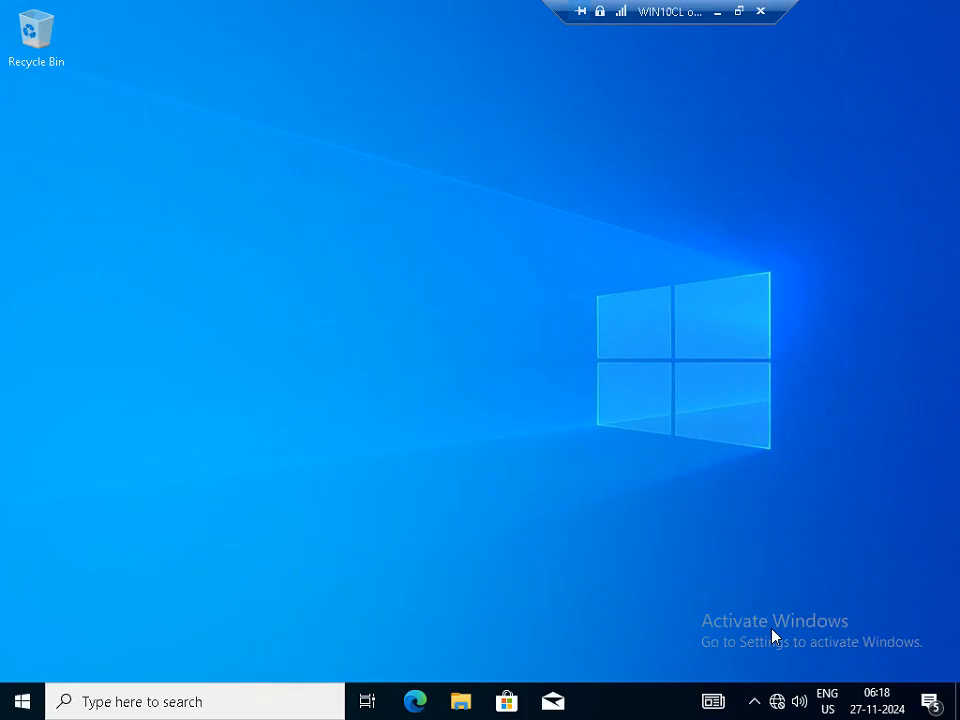
pyautogui.press('super+Pause')
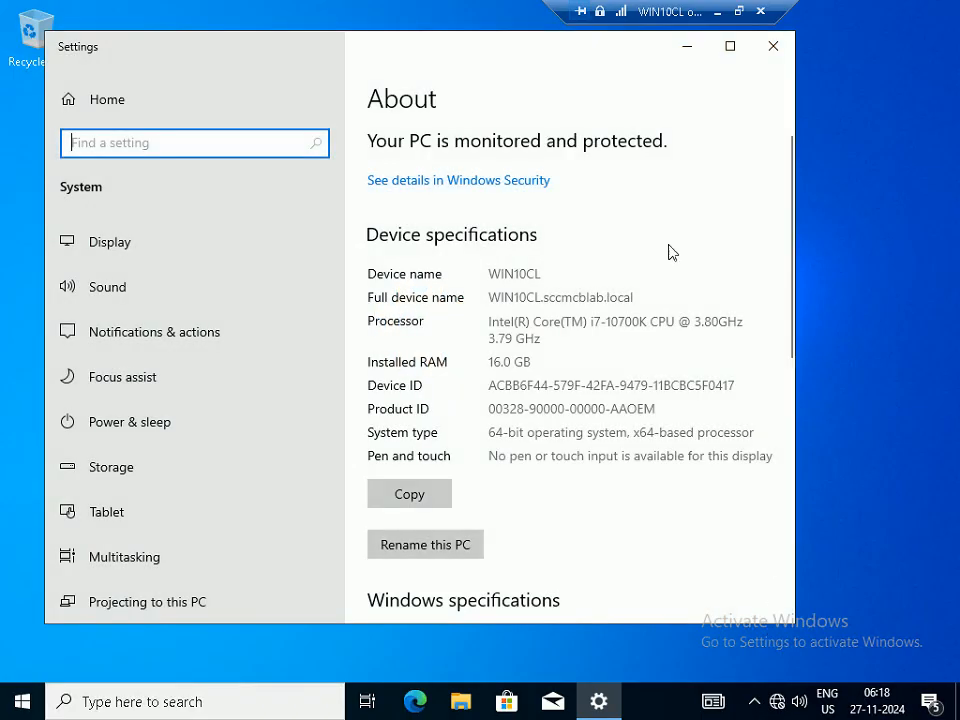
pyautogui.click(730, 46)
pyautogui.scroll(-6, 576, 463)
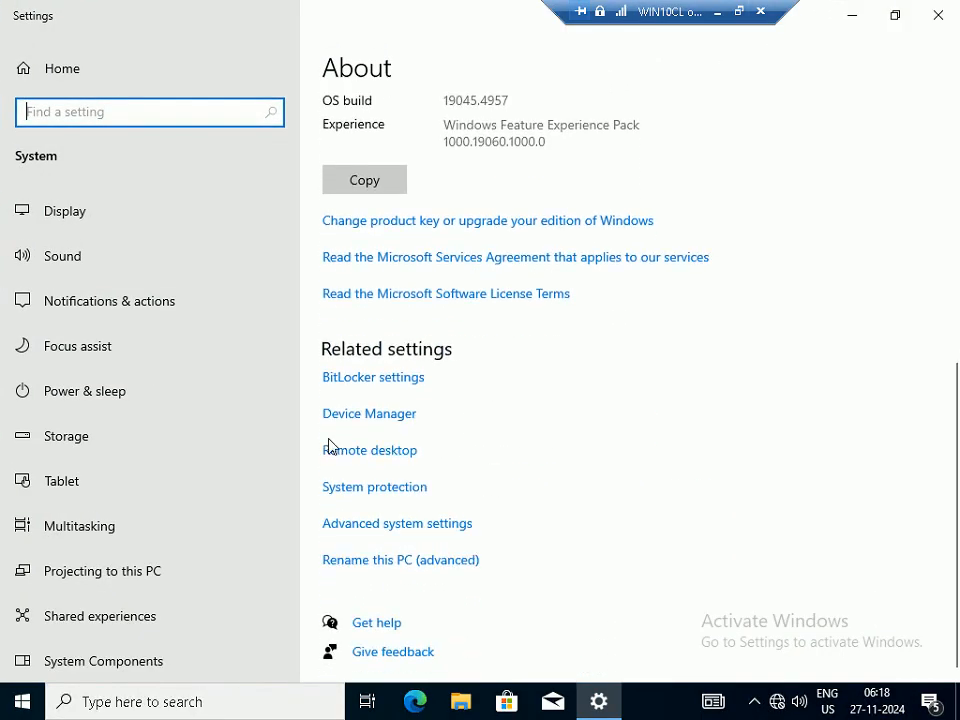
pyautogui.click(400, 524)
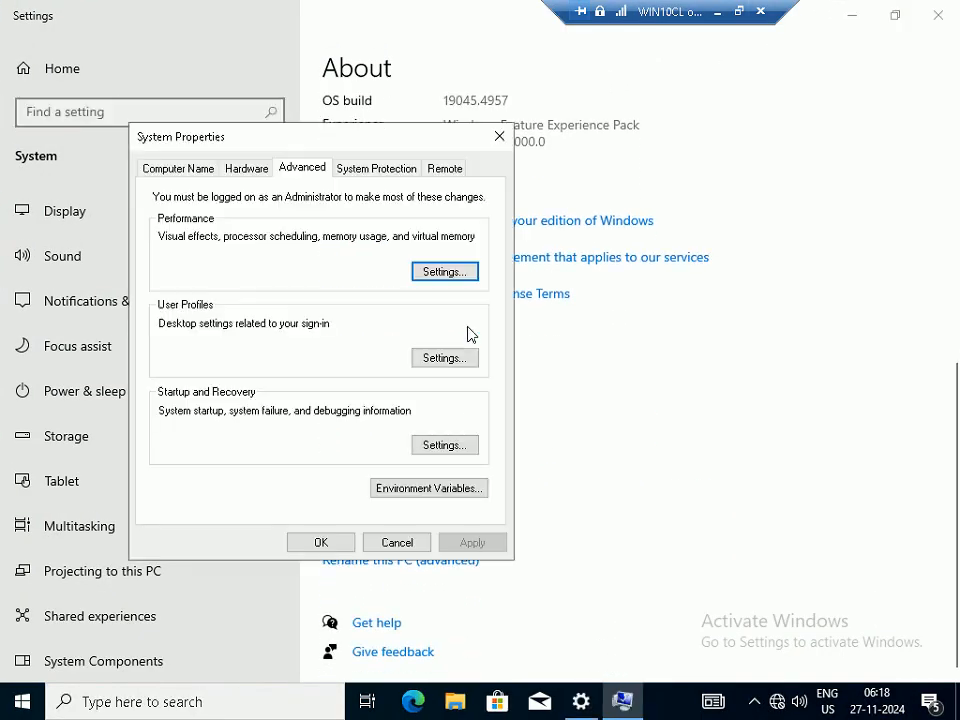
pyautogui.click(200, 170)
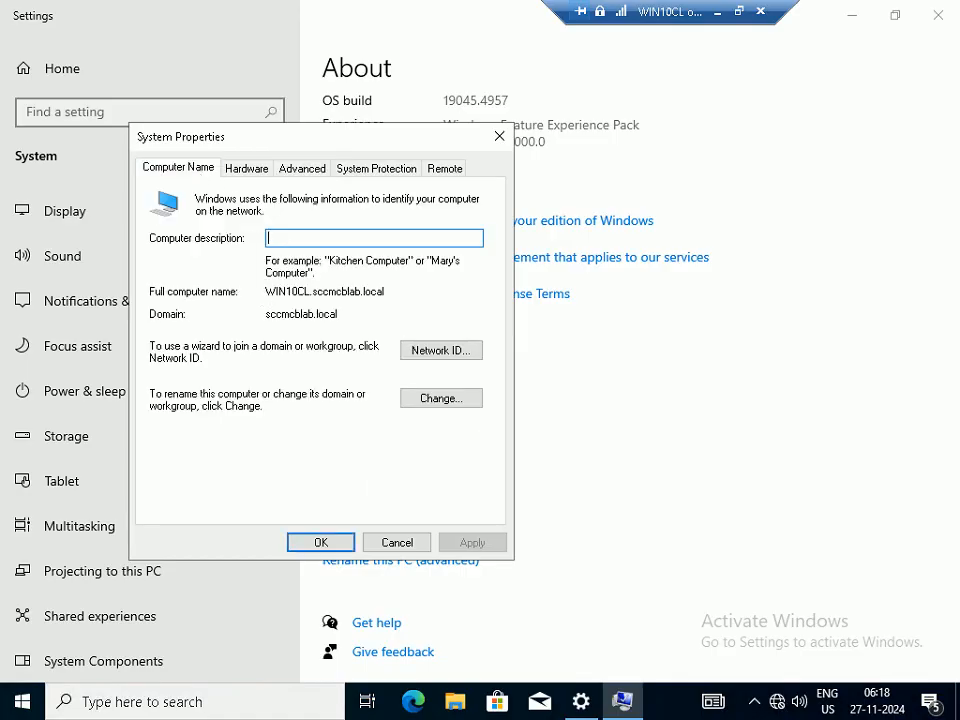
pyautogui.press('Tab')
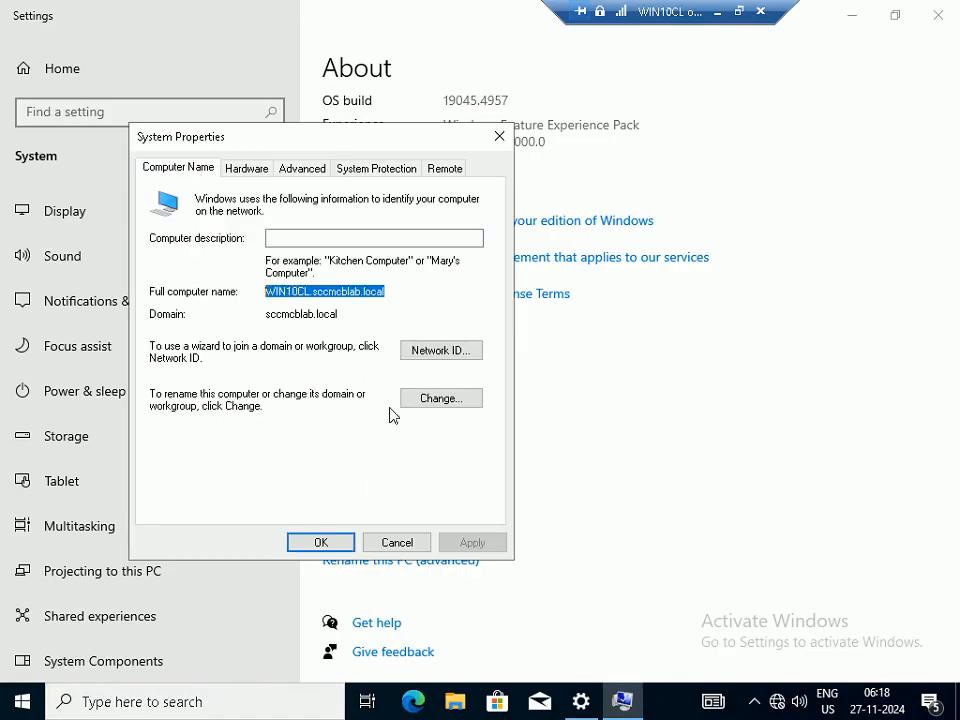
pyautogui.click(390, 545)
pyautogui.click(938, 10)
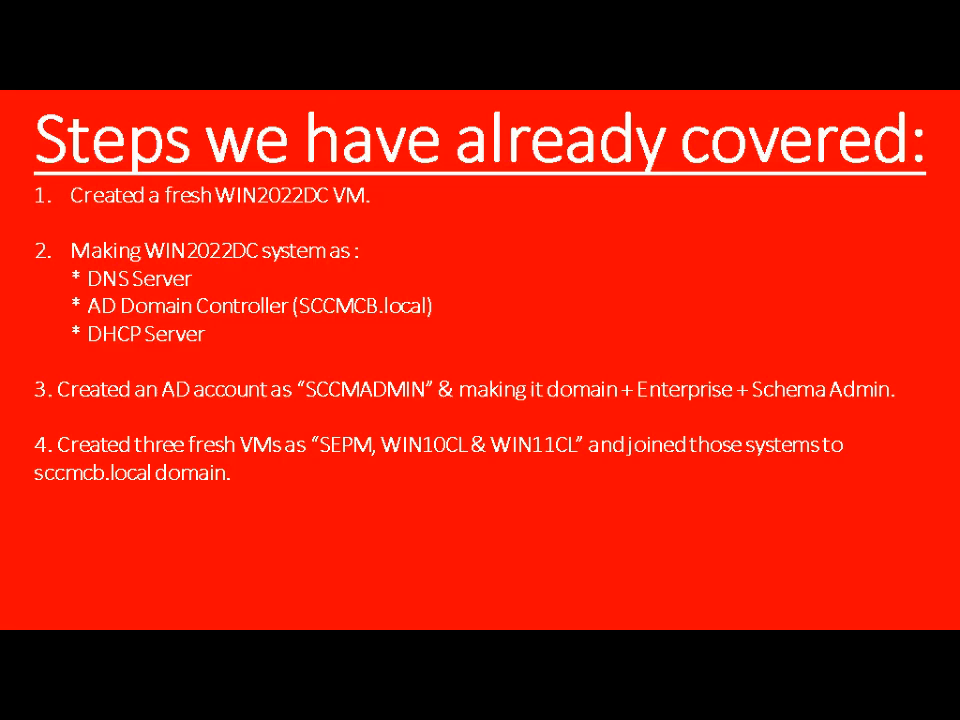
# Show recap step 5 on installing .Net 3.5 and .Net 4.8 on SEPM, then switch to SEPM
pyautogui.write('5. Installing .')
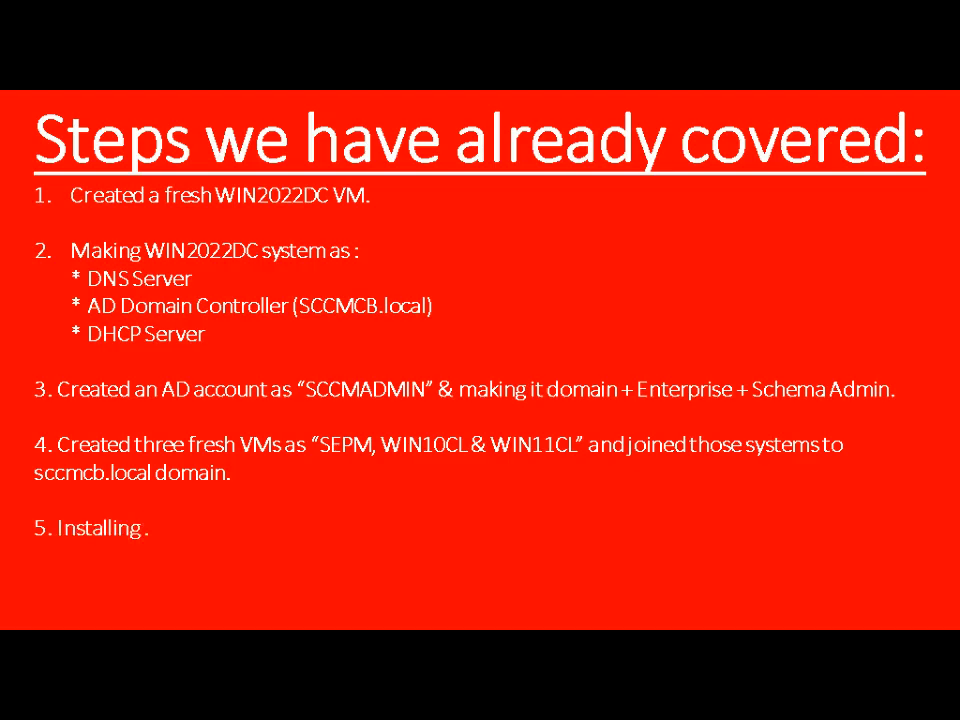
pyautogui.write('Net 3.5 & .')
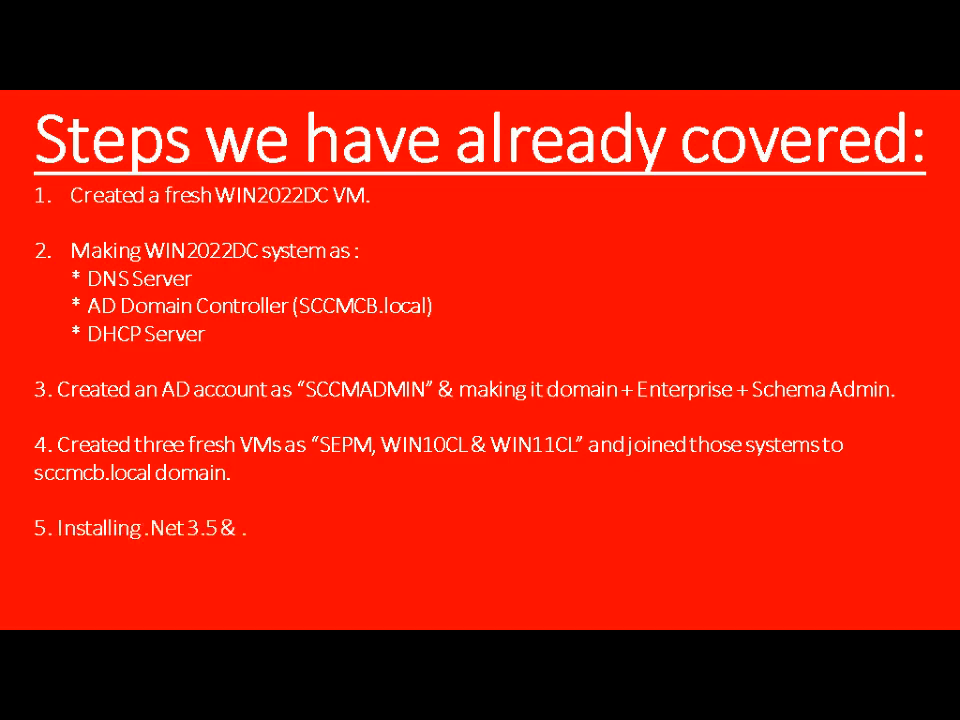
pyautogui.write('Net 4.8 on SEPM')
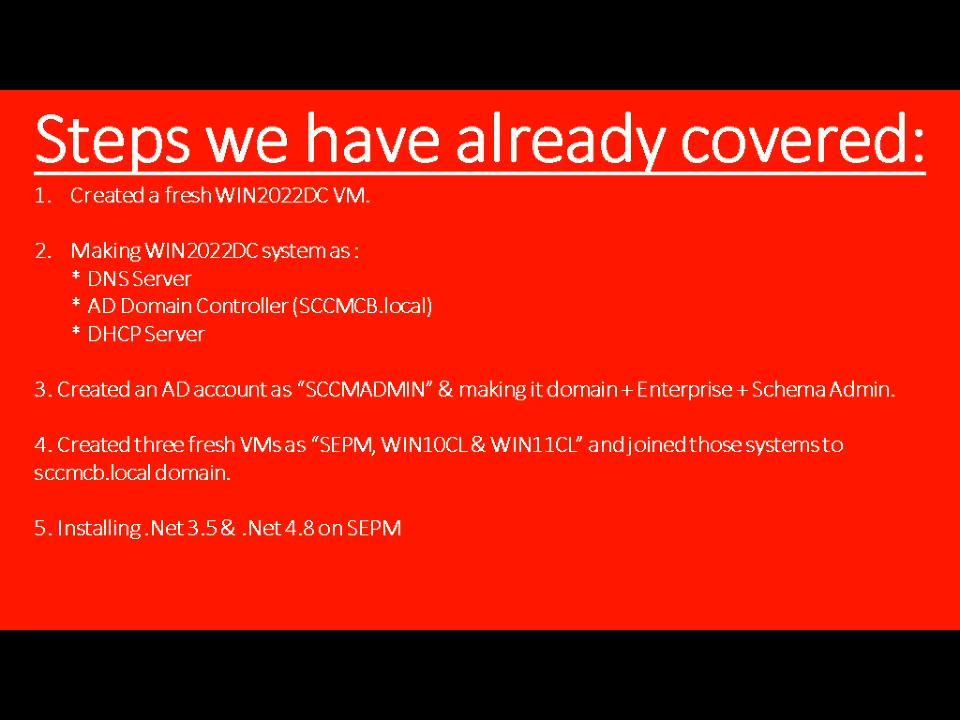
pyautogui.write(' server as SQL 2022')
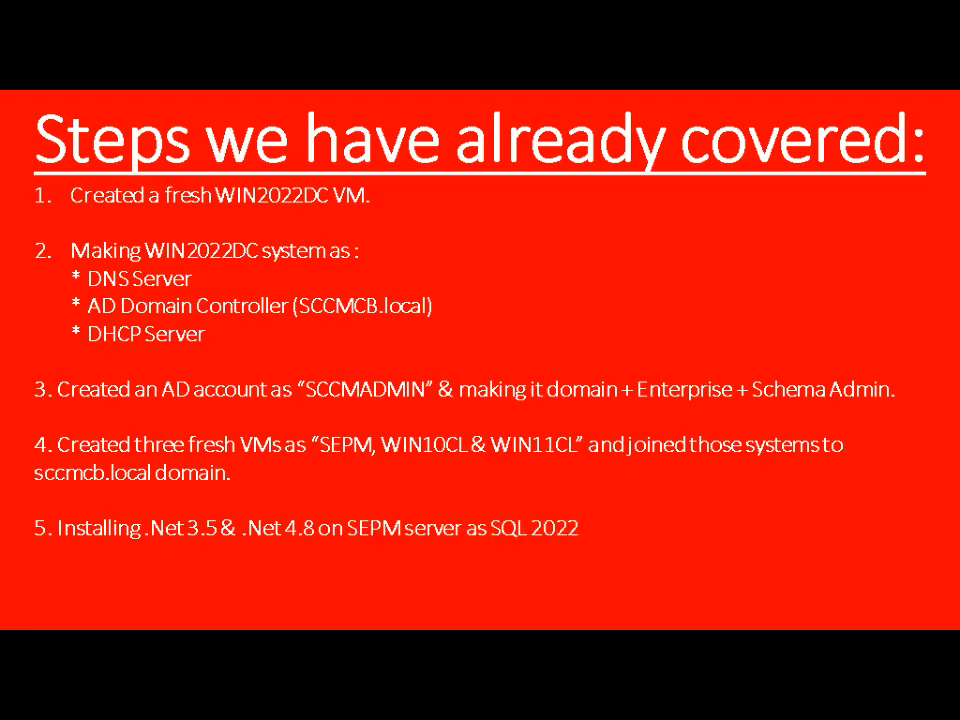
pyautogui.write(' server prerequisite.')
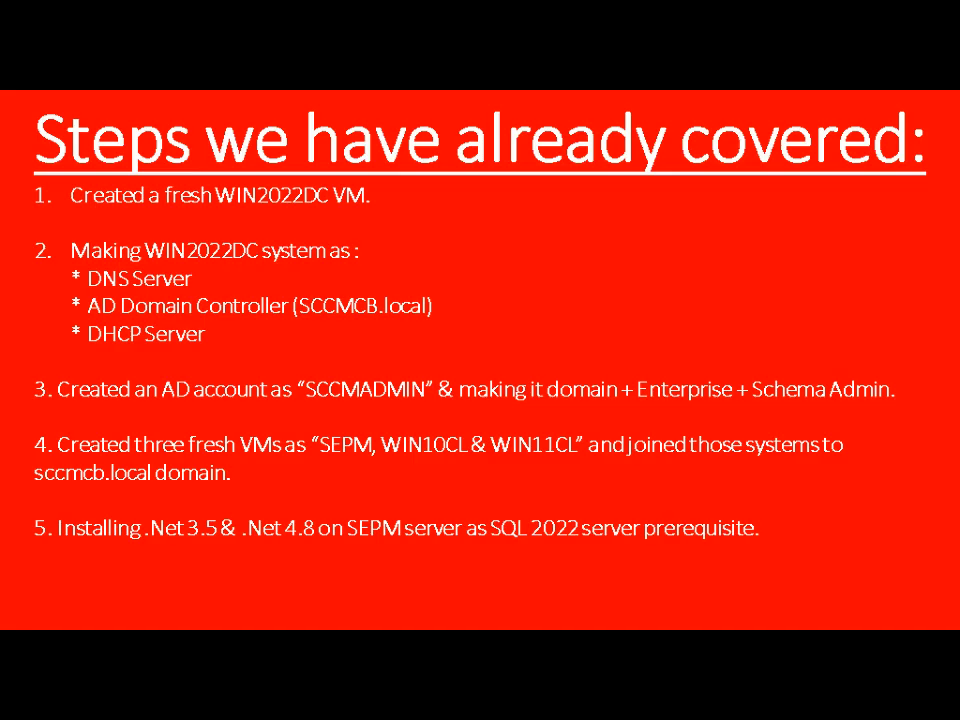
pyautogui.hotkey('alt', 'Tab')
pyautogui.press('Tab')
pyautogui.press('Tab')
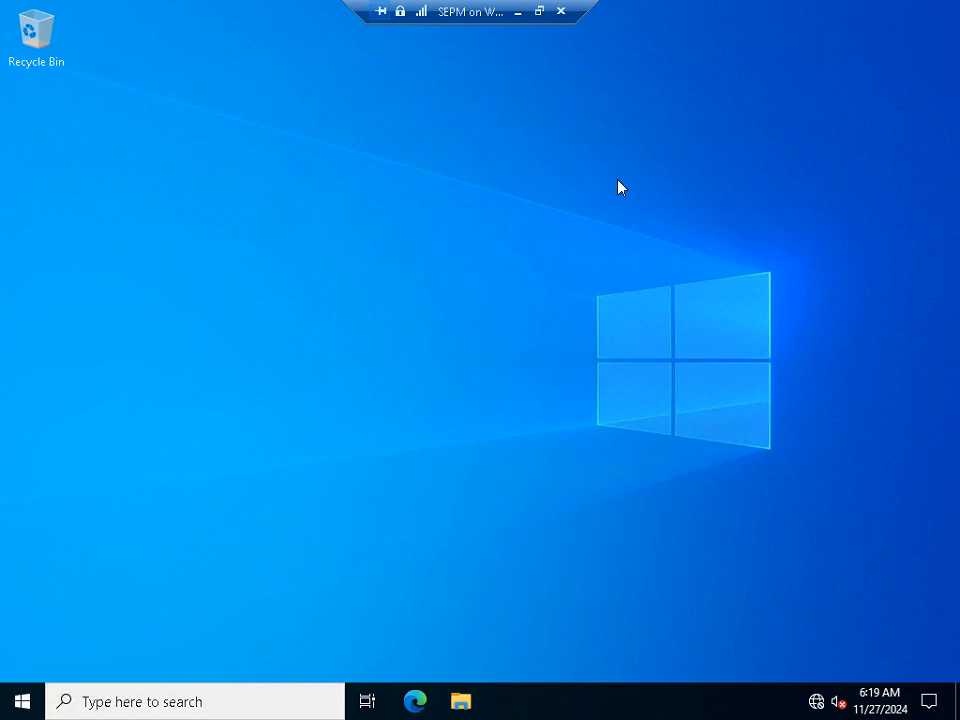
# Launch Server Manager on SEPM with the servermanager command and start the Add Roles and Features wizard
pyautogui.press('super+r')
pyautogui.write('ser')
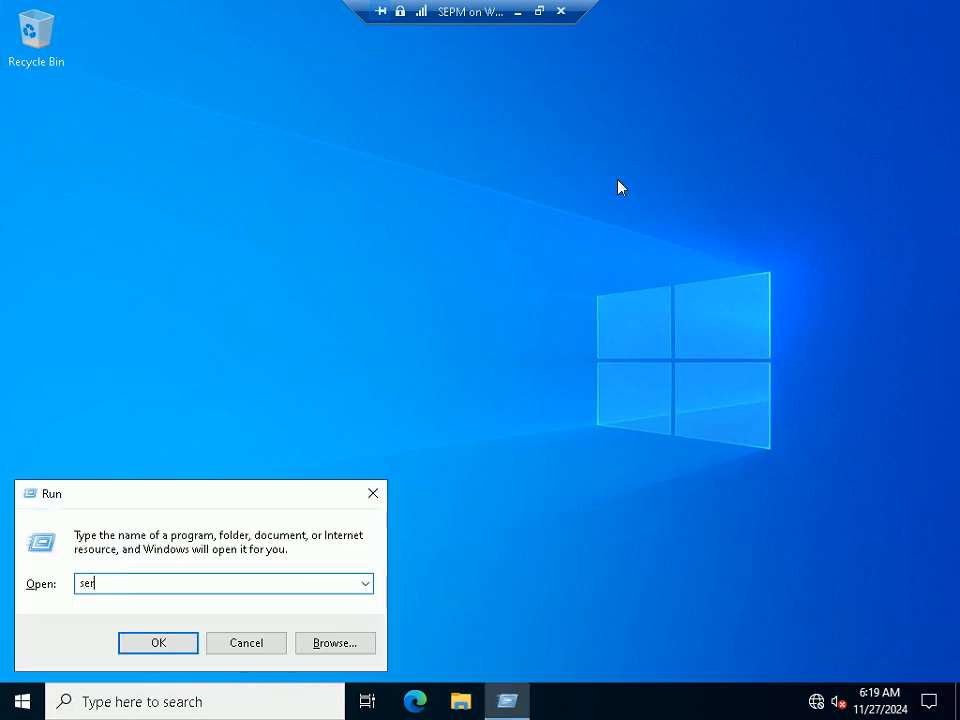
pyautogui.write('vermanager')
pyautogui.press('Return')
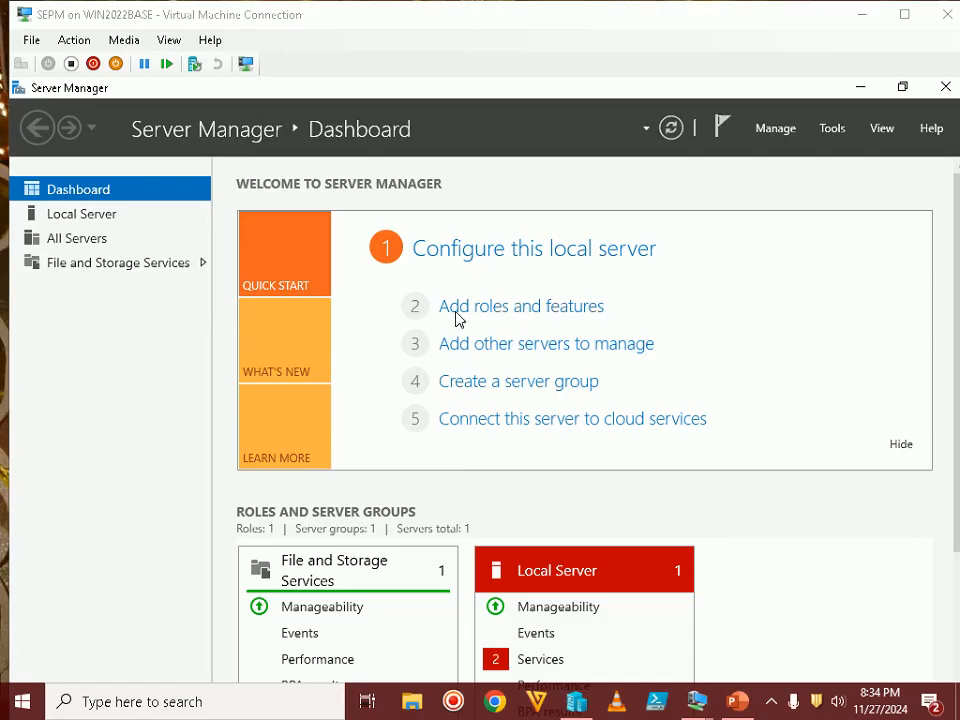
pyautogui.click(502, 317)
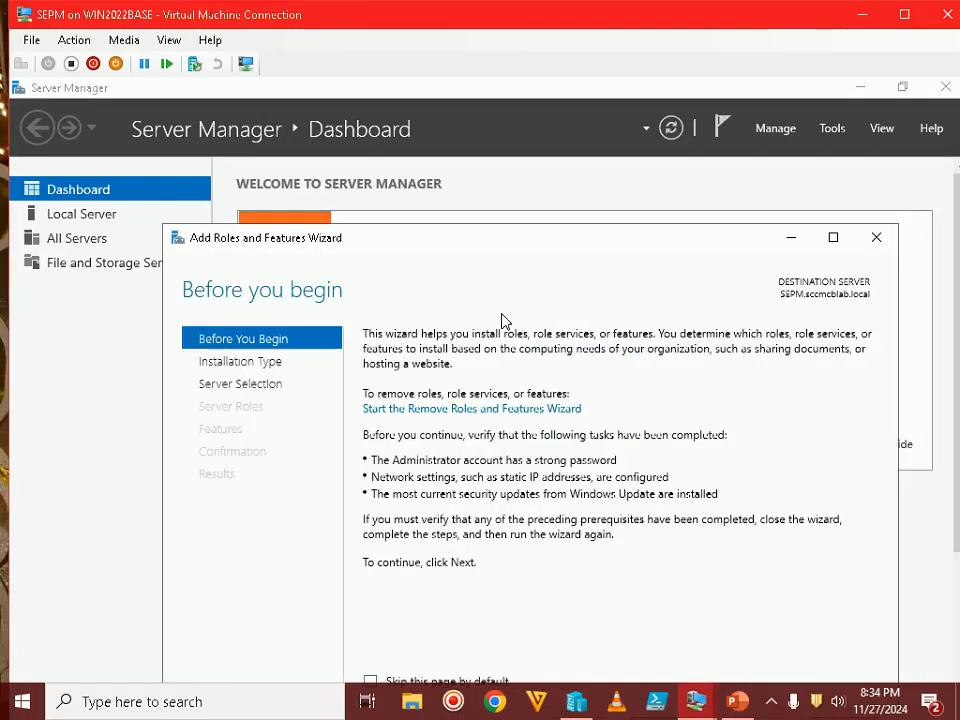
pyautogui.doubleClick(688, 22)
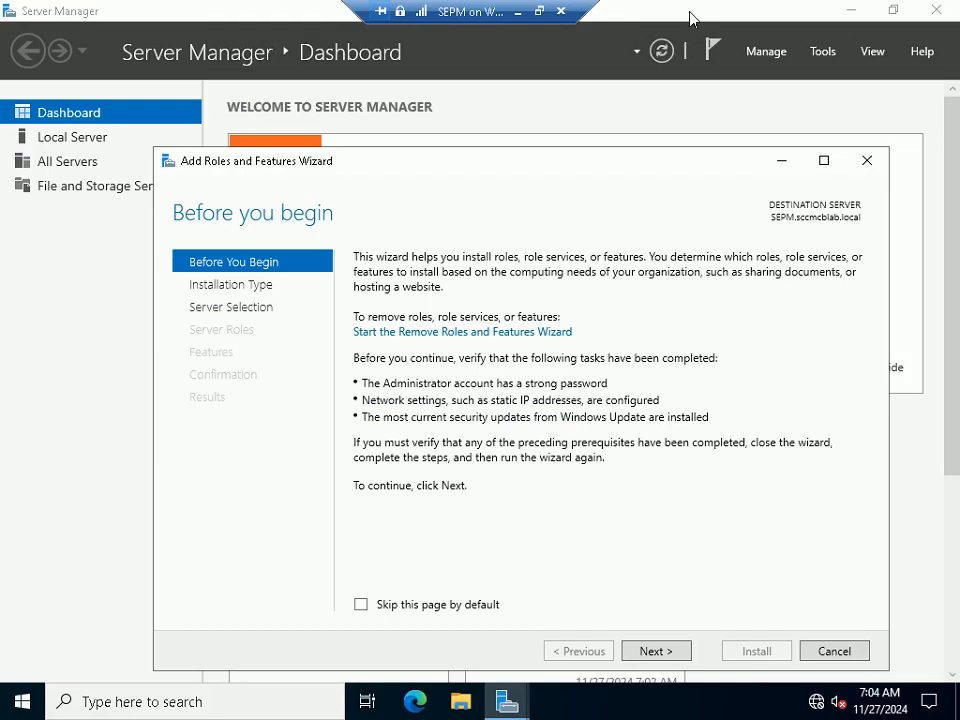
# On the Features page, confirm .NET Framework 3.5 and 4.8 are installed, then cancel the wizard
pyautogui.click(654, 651)
pyautogui.click(660, 651)
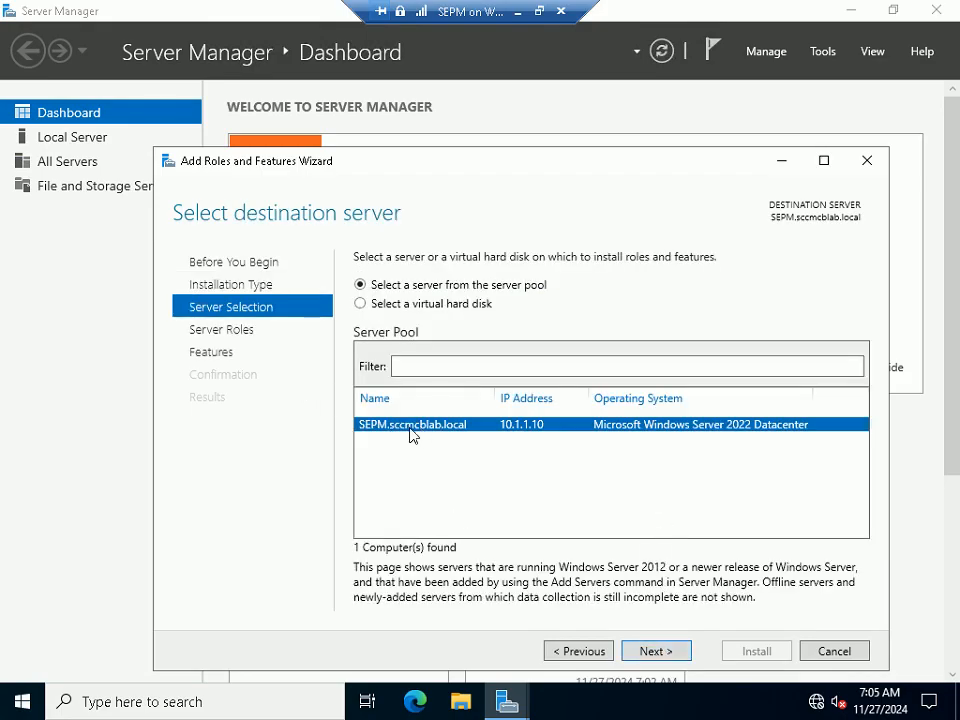
pyautogui.click(660, 651)
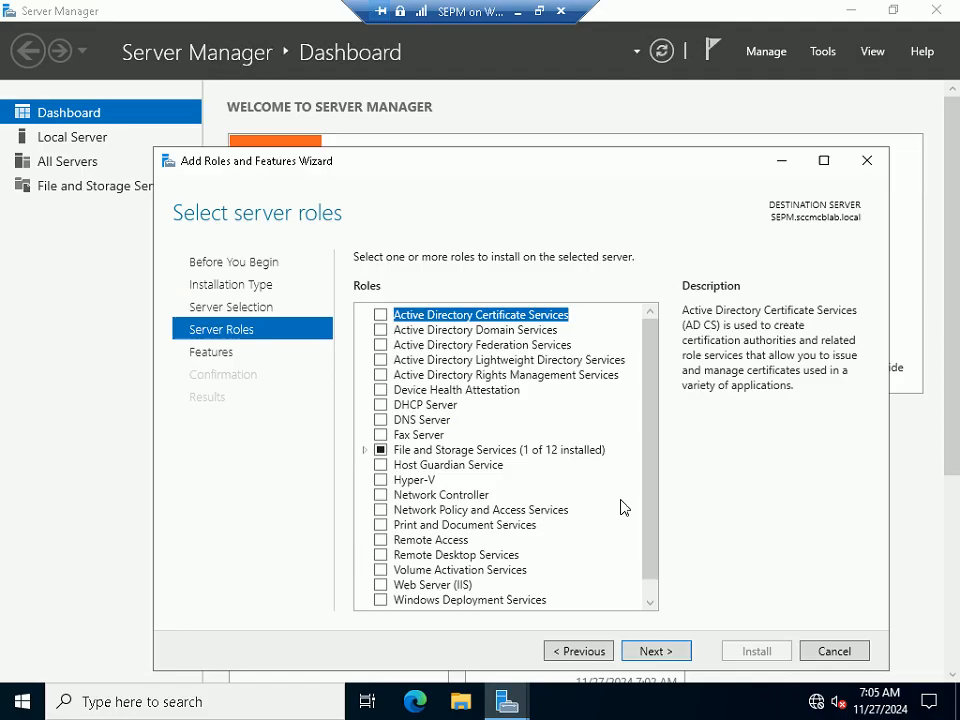
pyautogui.click(662, 652)
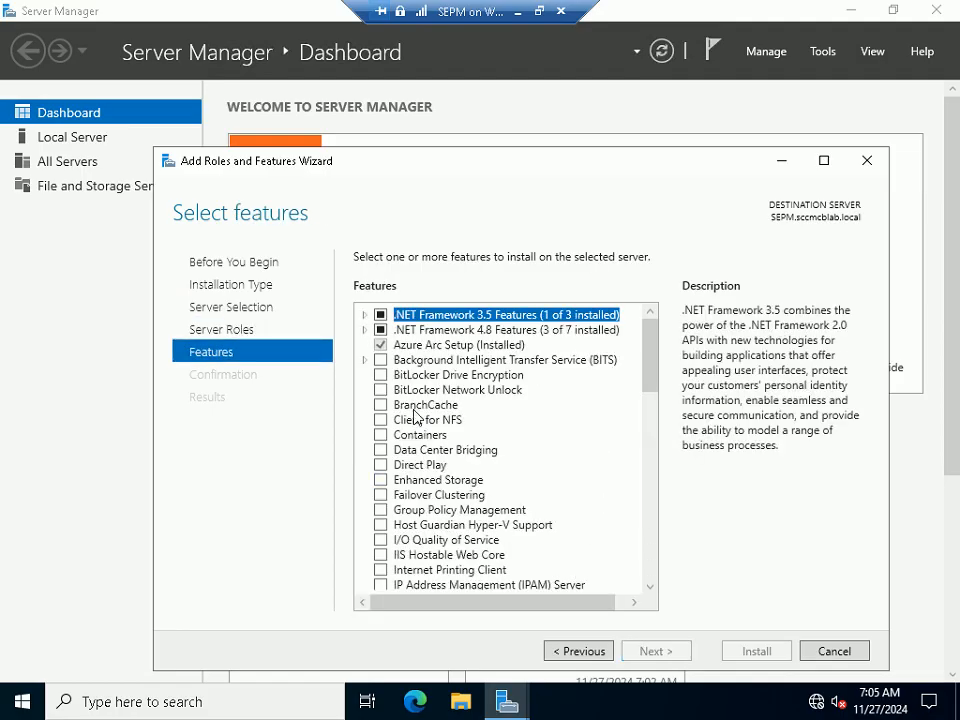
pyautogui.click(364, 314)
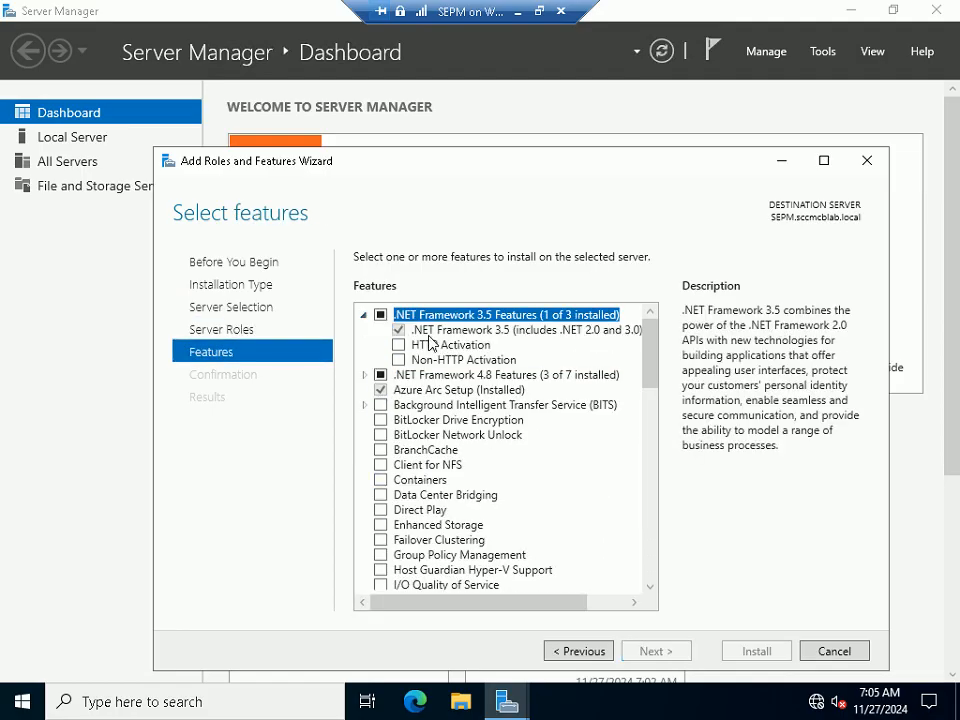
pyautogui.click(365, 375)
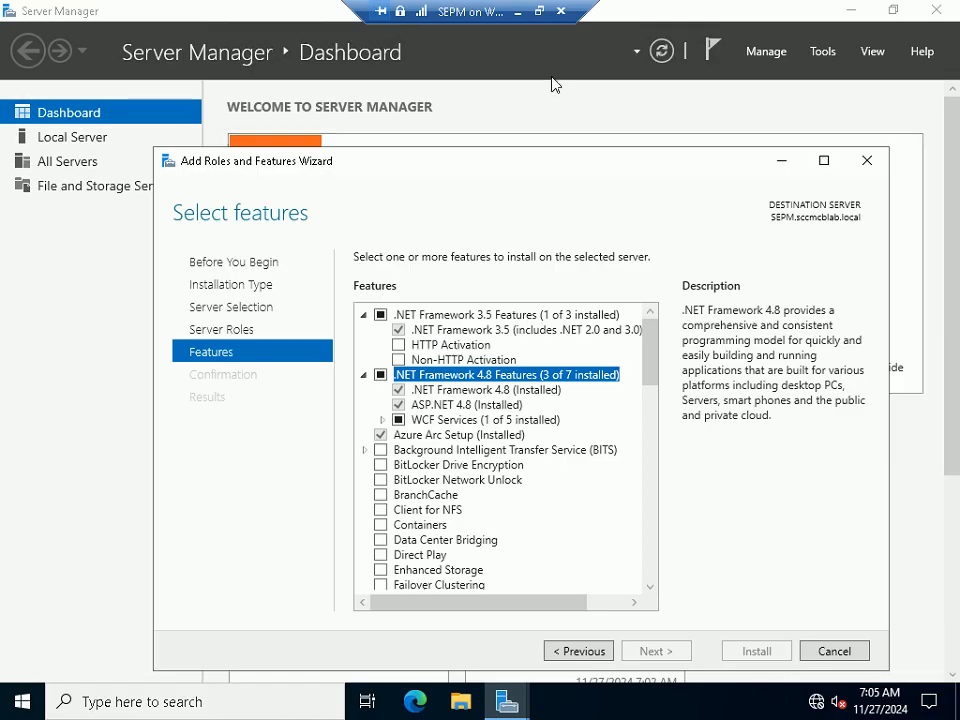
pyautogui.click(537, 12)
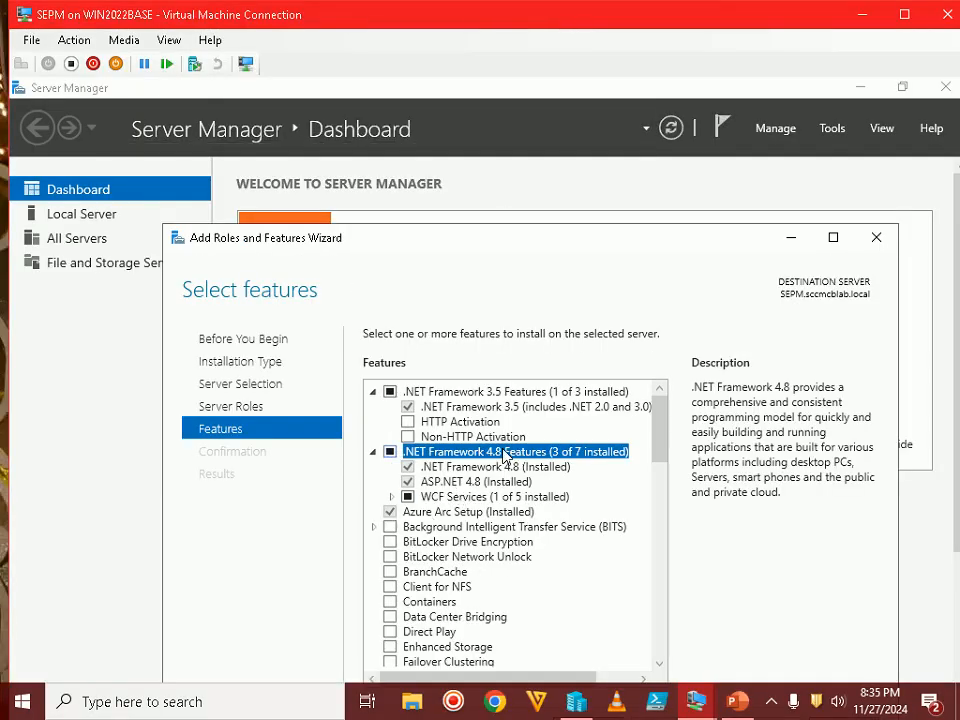
pyautogui.click(770, 704)
pyautogui.click(772, 704)
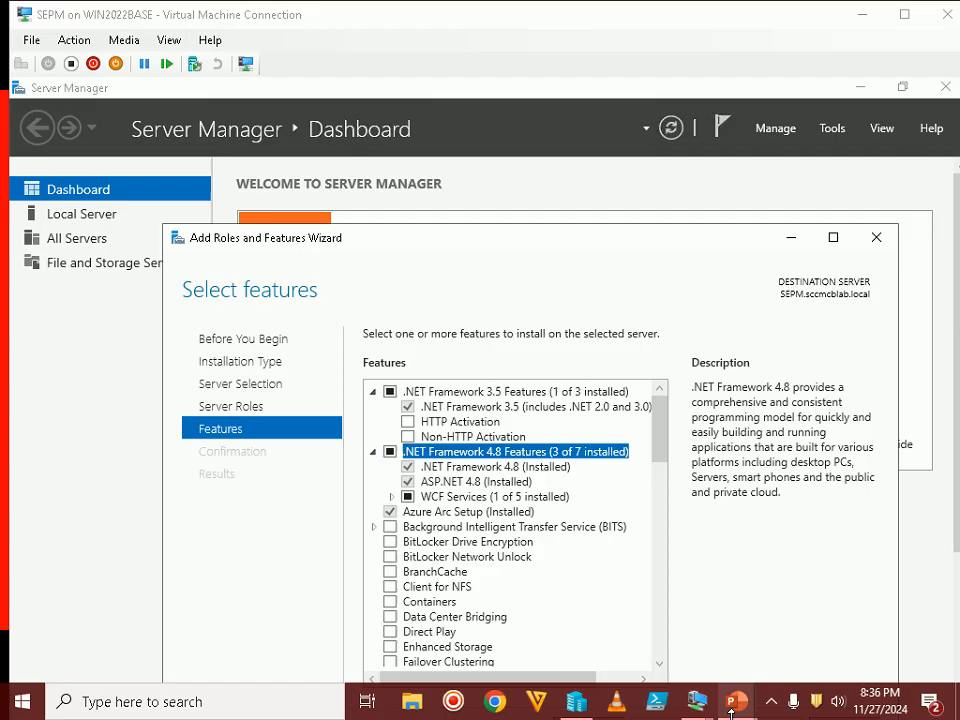
pyautogui.click(770, 704)
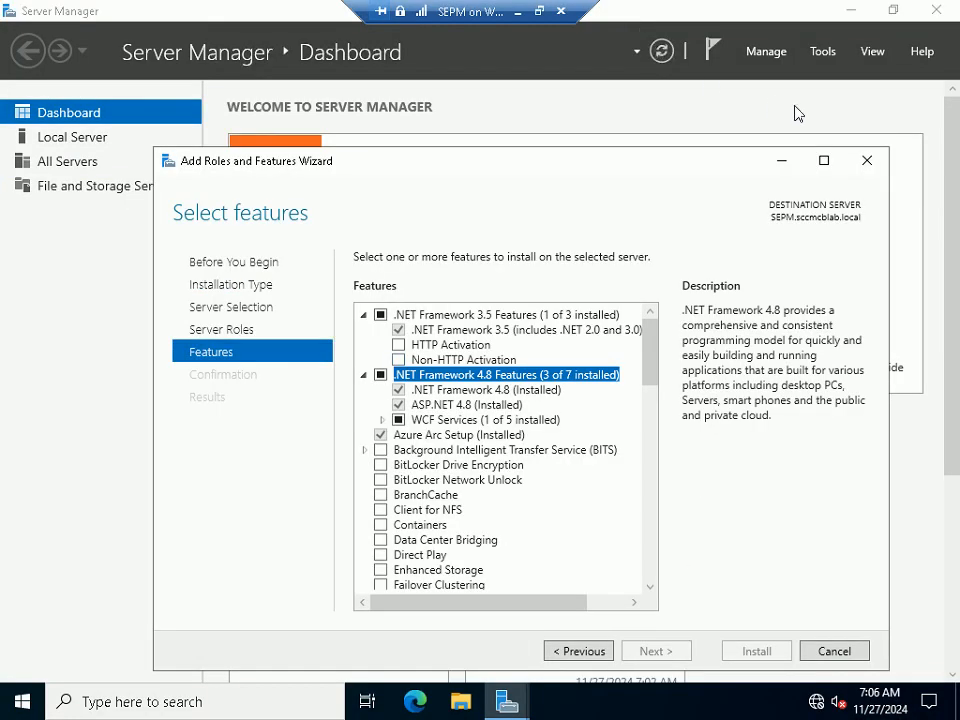
pyautogui.click(884, 157)
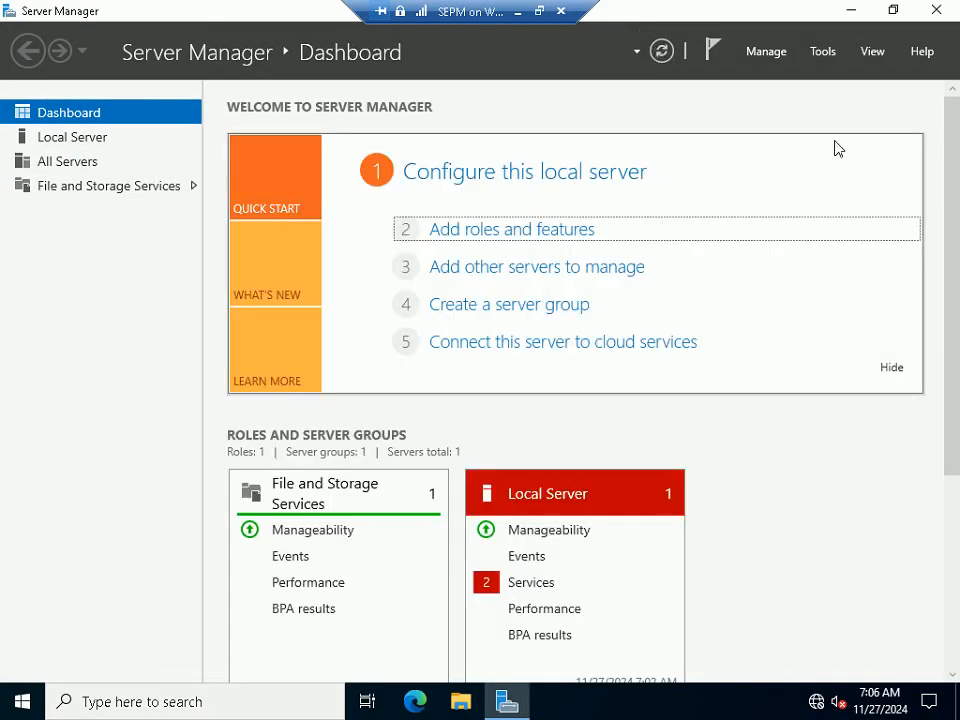
pyautogui.click(540, 12)
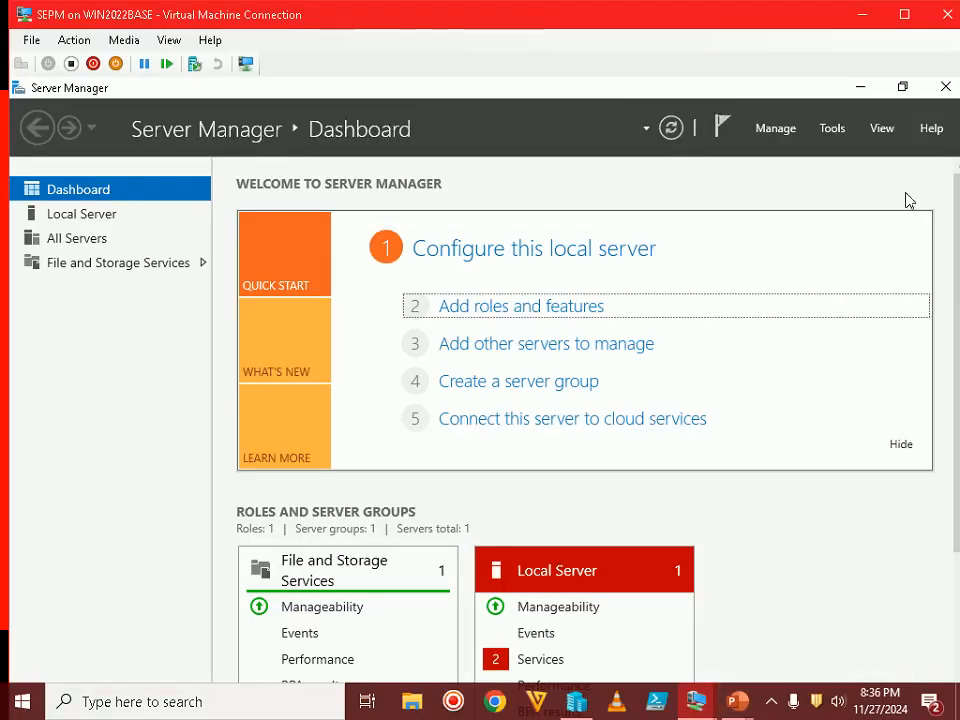
# Close Server Manager and reveal step 6 on the running recap slide show
pyautogui.click(946, 87)
pyautogui.moveTo(744, 707)
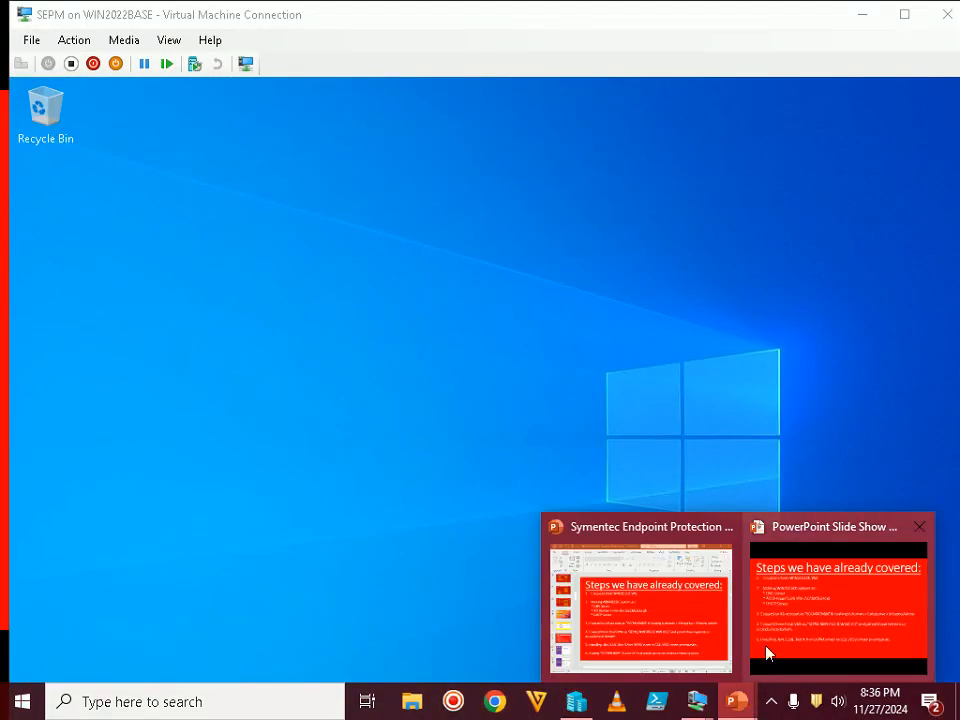
pyautogui.click(767, 654)
pyautogui.press('Right')
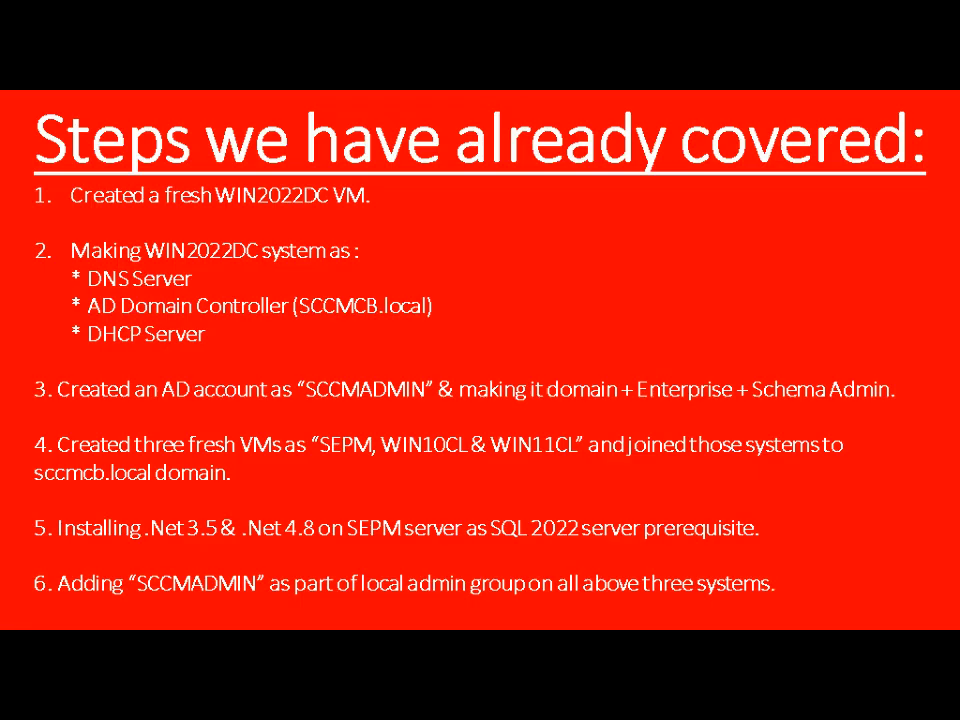
# Switch to the SEPM virtual machine in full screen and open Computer Management
pyautogui.hotkey('alt', 'Tab')
pyautogui.press('Tab')
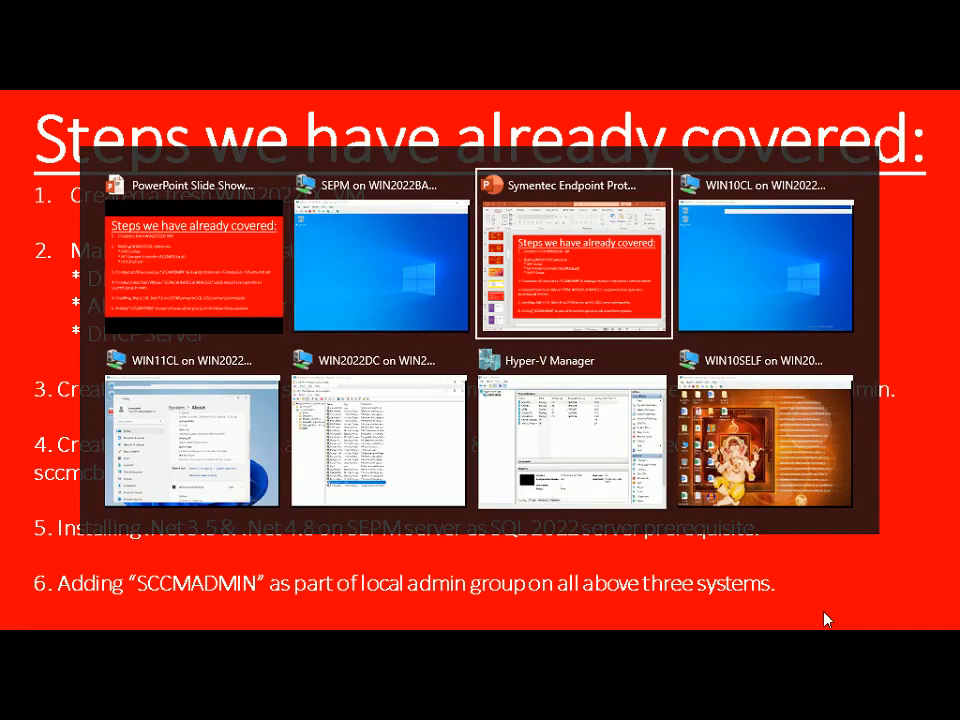
pyautogui.press('Tab')
pyautogui.press('Tab')
pyautogui.press('Tab')
pyautogui.press('Tab')
pyautogui.press('Tab')
pyautogui.press('Tab')
pyautogui.press('Tab')
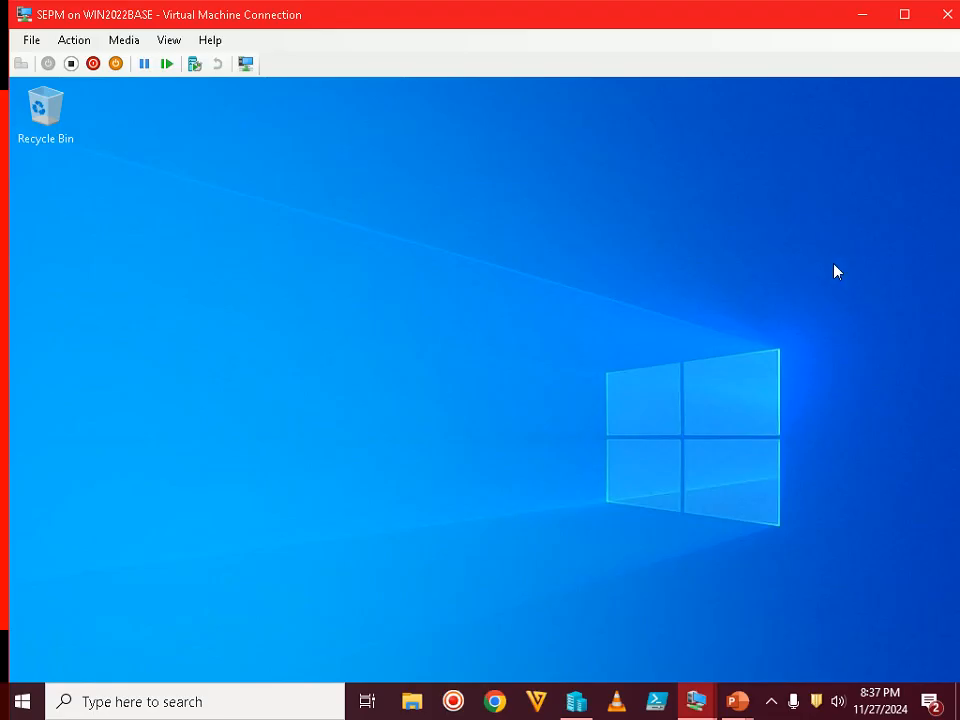
pyautogui.doubleClick(797, 16)
pyautogui.rightClick(24, 702)
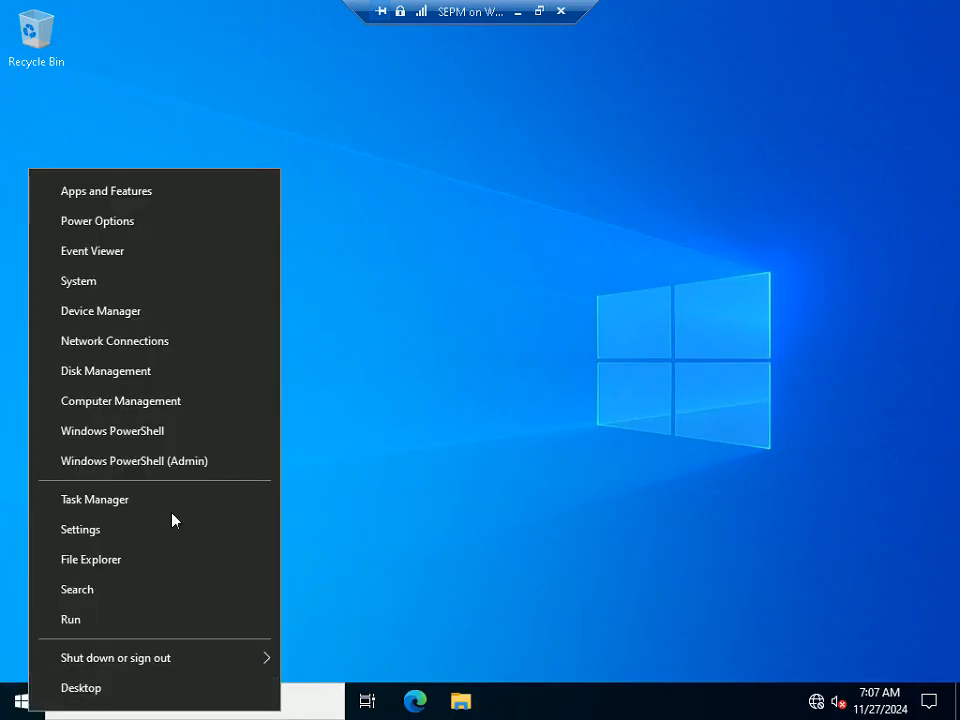
pyautogui.click(128, 400)
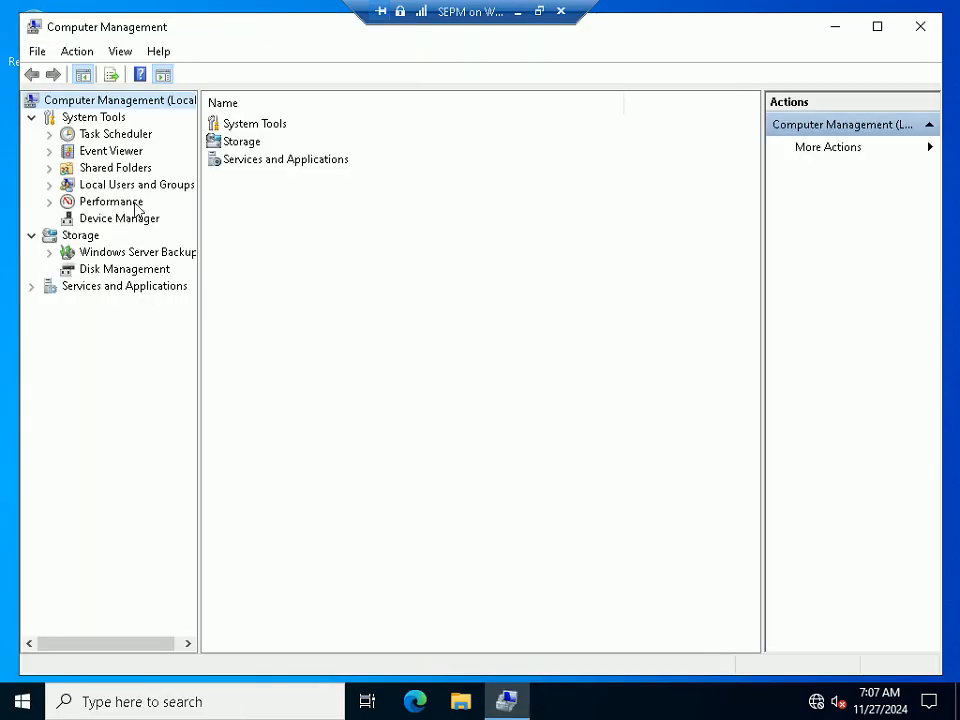
# Confirm the SCCM admin account is in SEPM's local Administrators group, then close and minimize
pyautogui.click(160, 186)
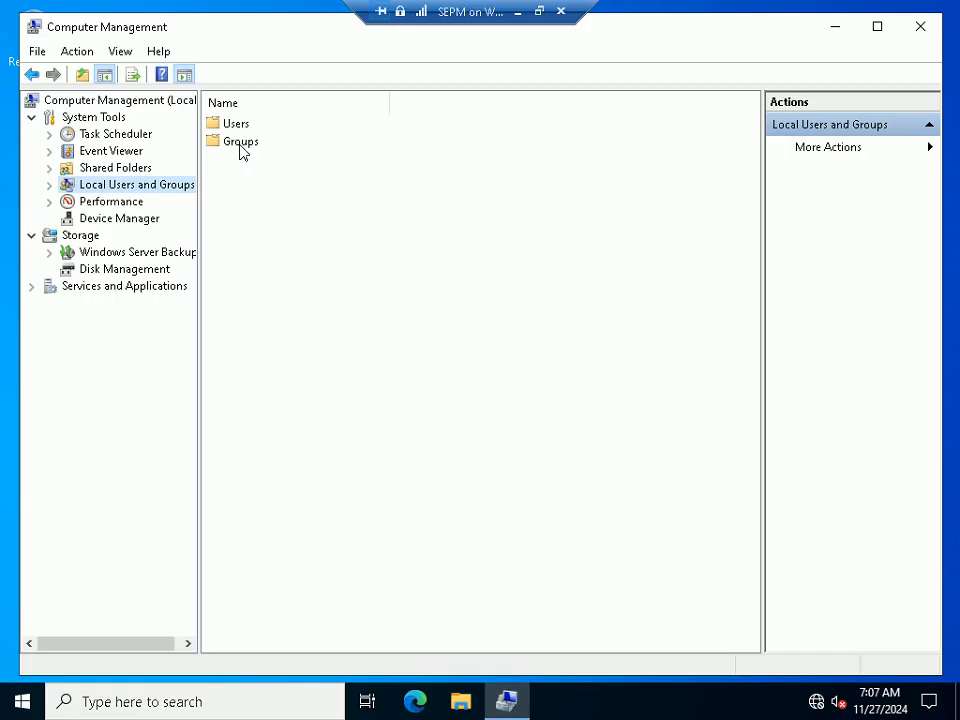
pyautogui.doubleClick(240, 143)
pyautogui.doubleClick(245, 143)
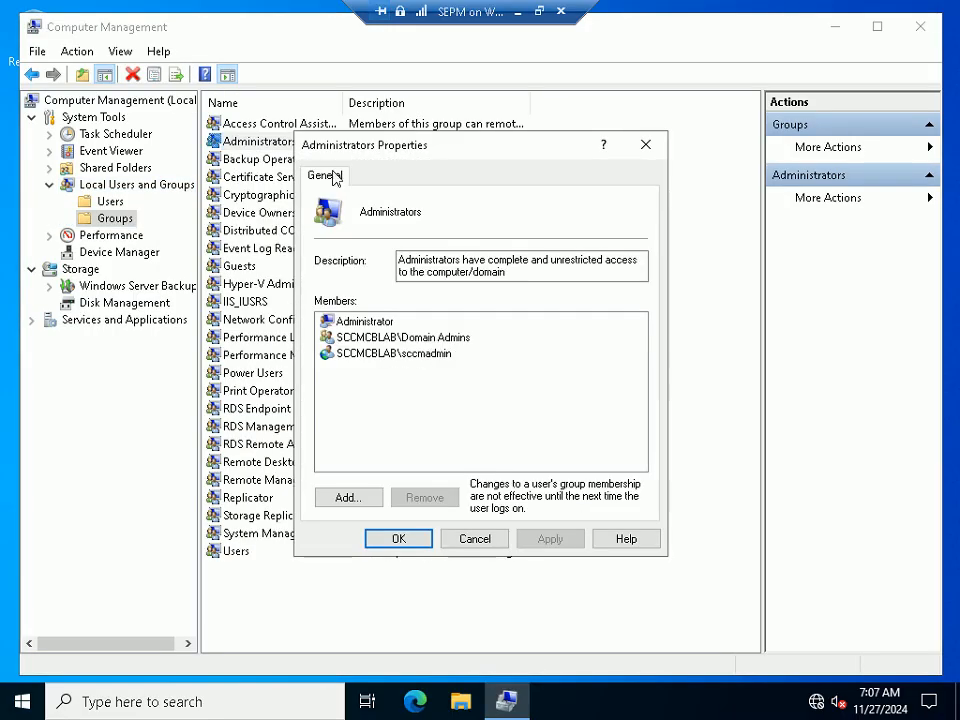
pyautogui.click(407, 356)
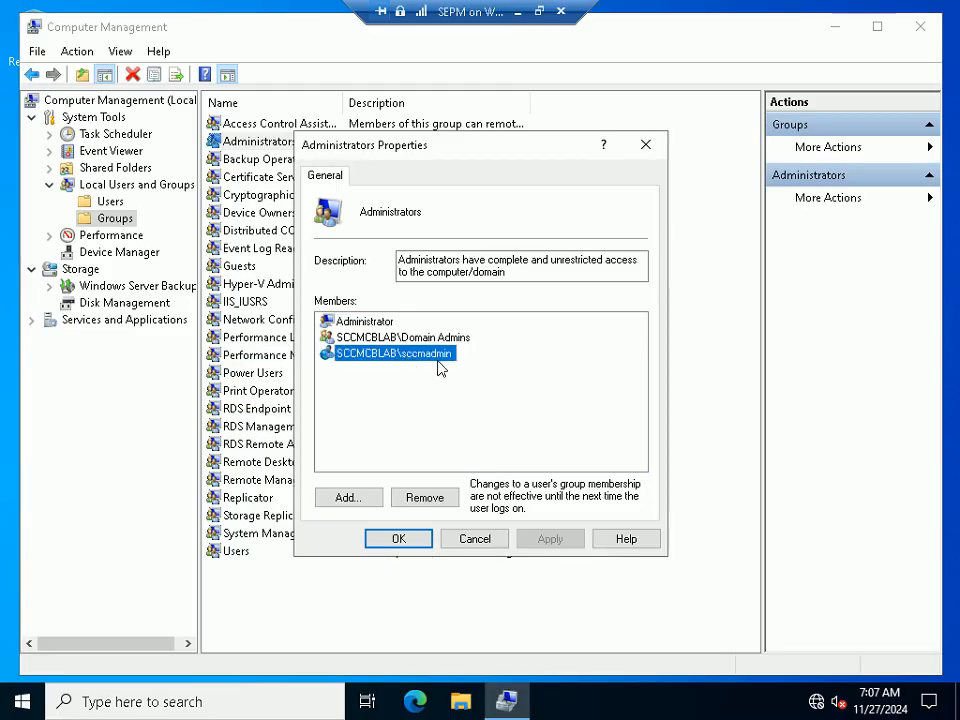
pyautogui.click(474, 539)
pyautogui.click(920, 26)
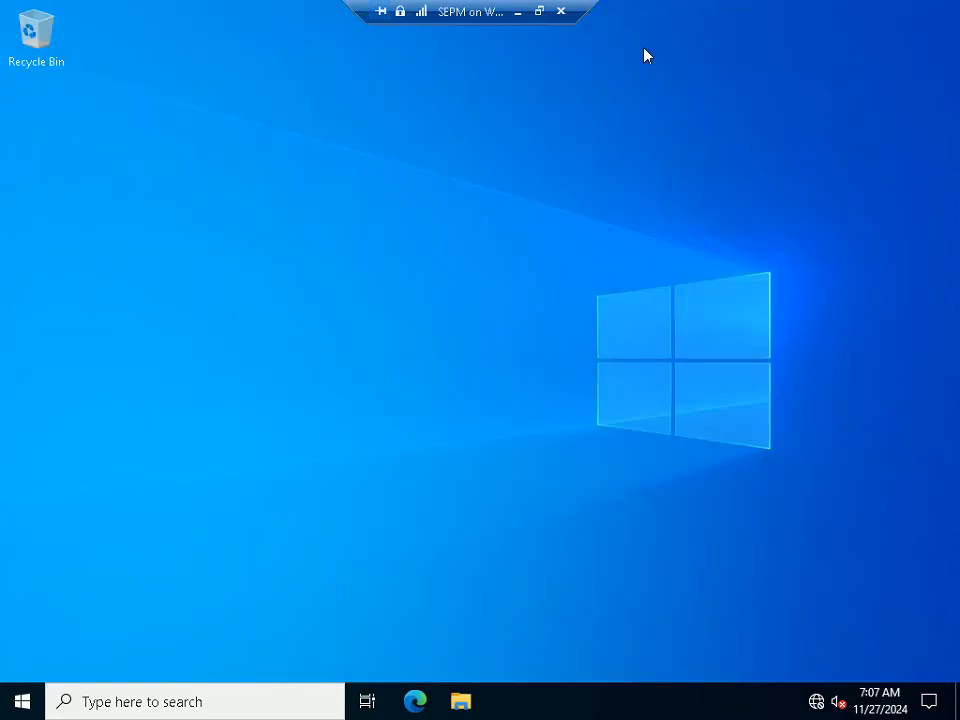
pyautogui.click(518, 12)
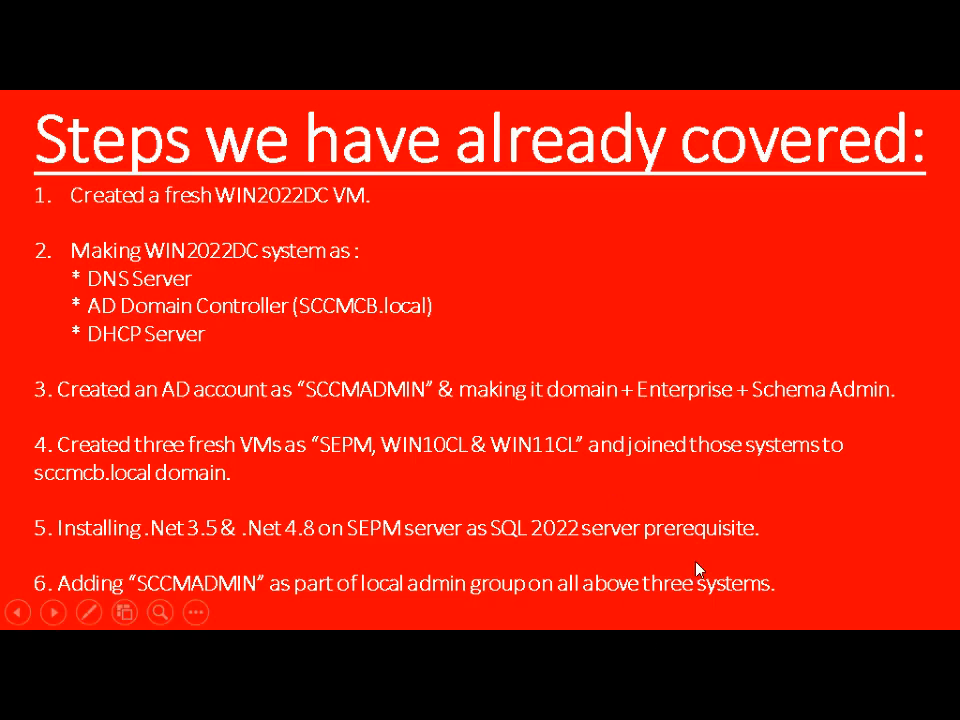
# Open Computer Management on WIN10CL and check the SCCM admin account among Administrators members
pyautogui.hotkey('alt', 'Tab')
pyautogui.hotkey('alt', 'Tab')
pyautogui.hotkey('alt', 'Tab')
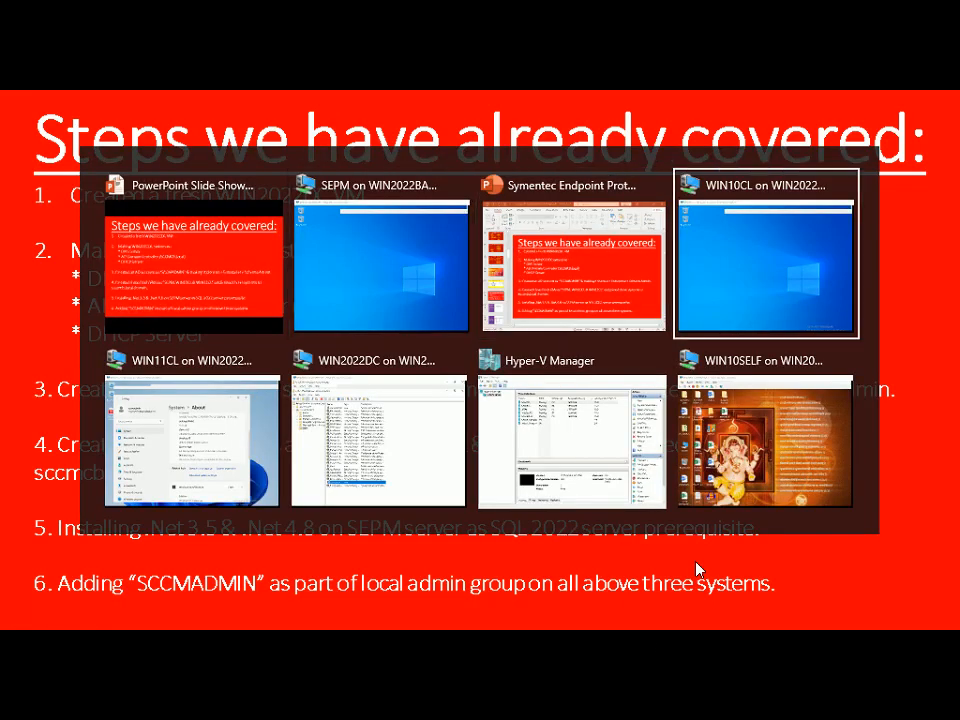
pyautogui.rightClick(24, 701)
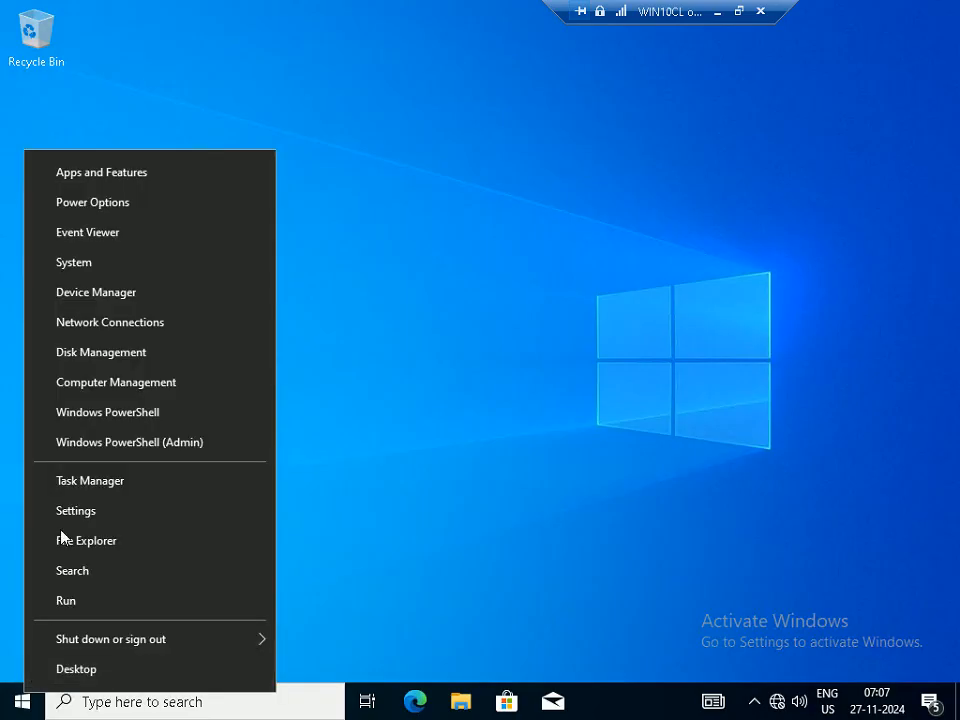
pyautogui.click(133, 384)
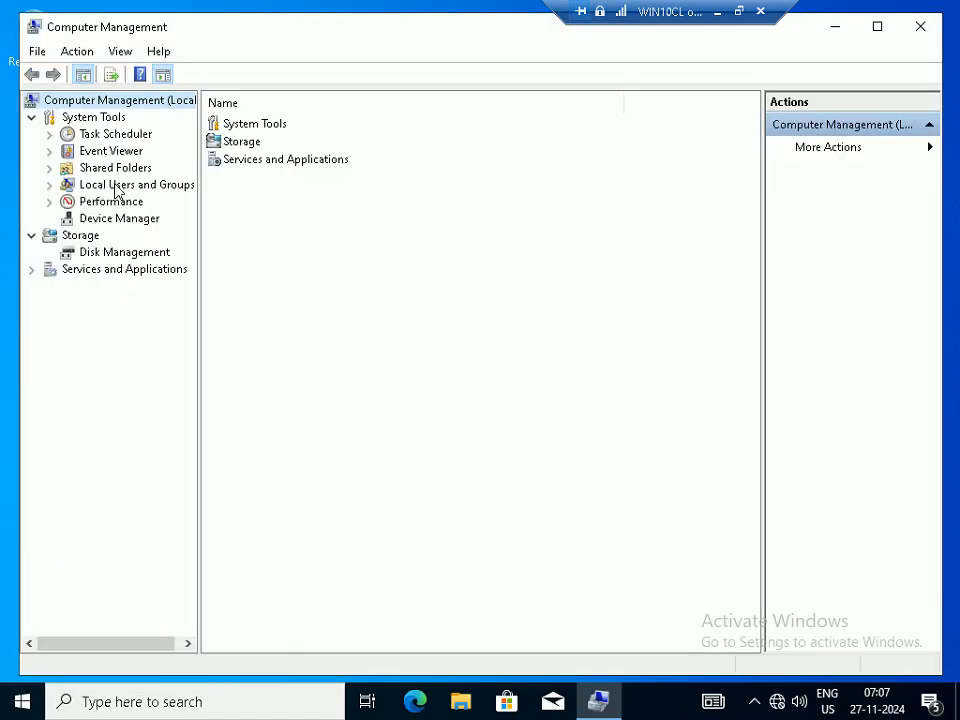
pyautogui.click(140, 185)
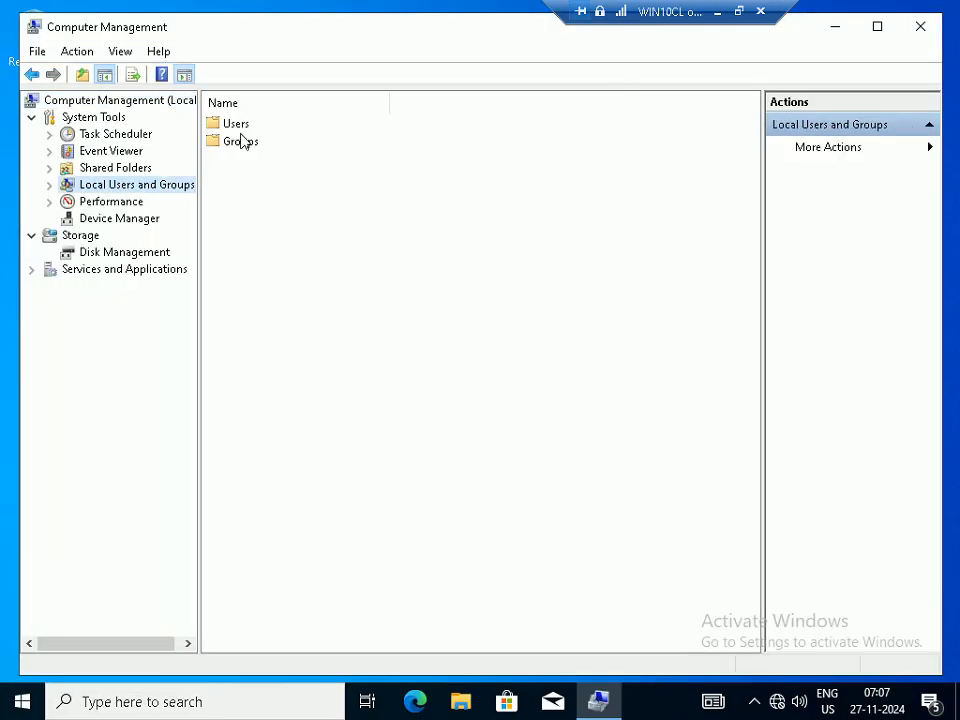
pyautogui.doubleClick(241, 141)
pyautogui.click(241, 142)
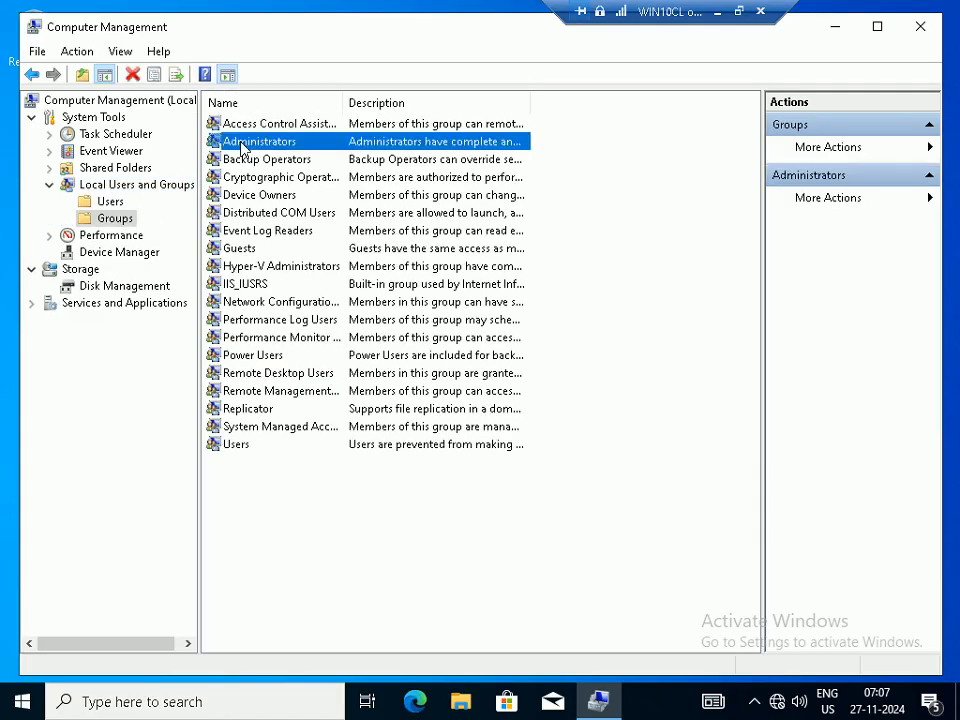
pyautogui.doubleClick(241, 142)
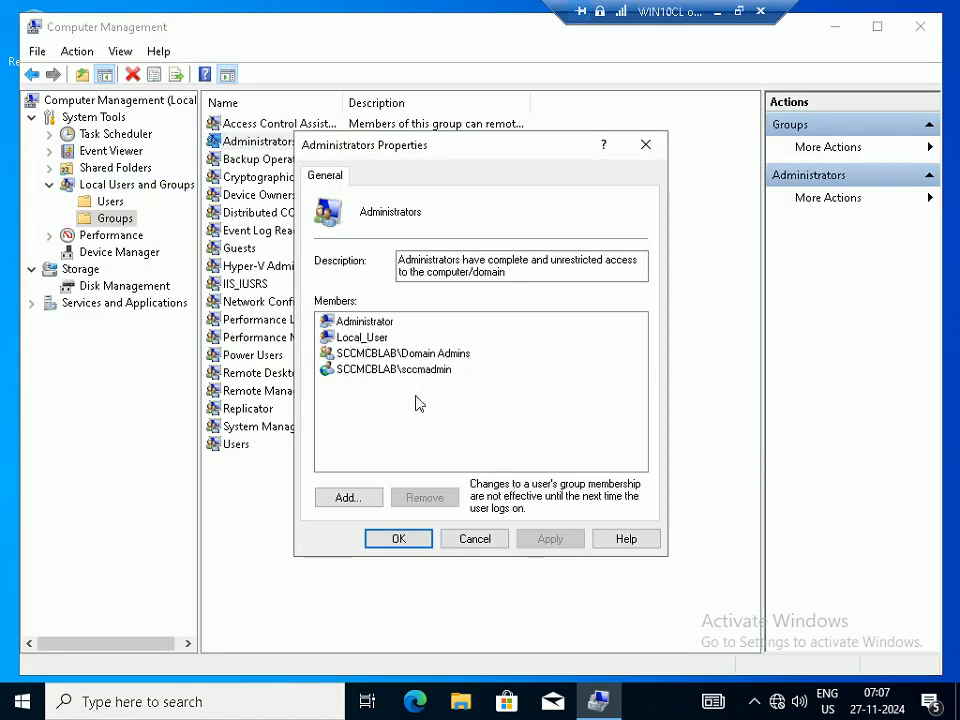
pyautogui.click(420, 369)
pyautogui.click(491, 537)
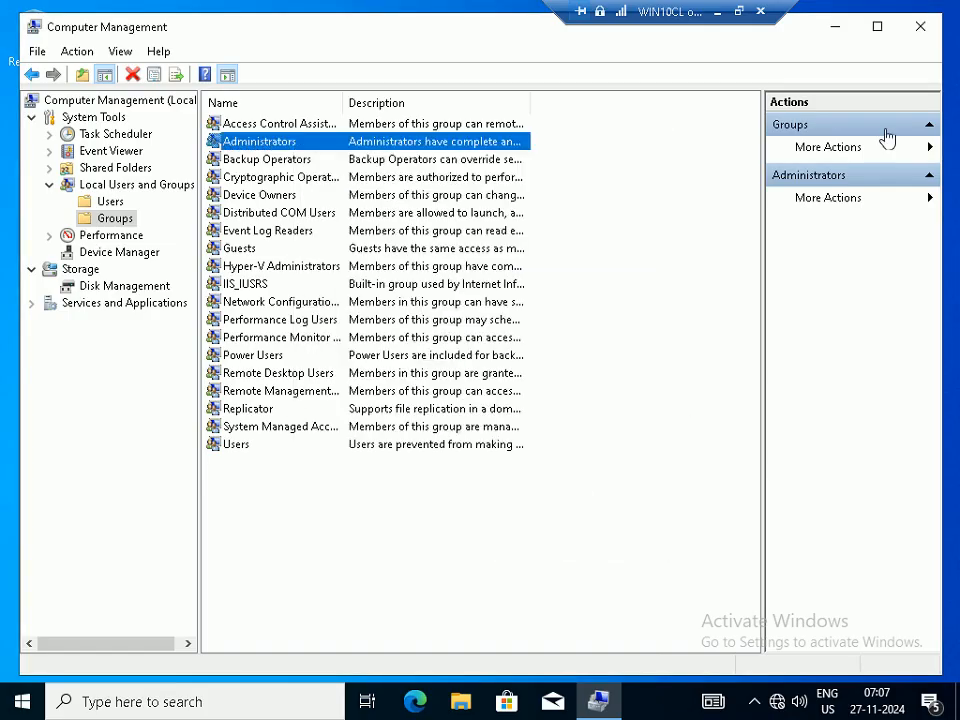
pyautogui.click(920, 26)
# Switch to WIN11CL, close the About settings window, and launch Computer Management
pyautogui.click(717, 12)
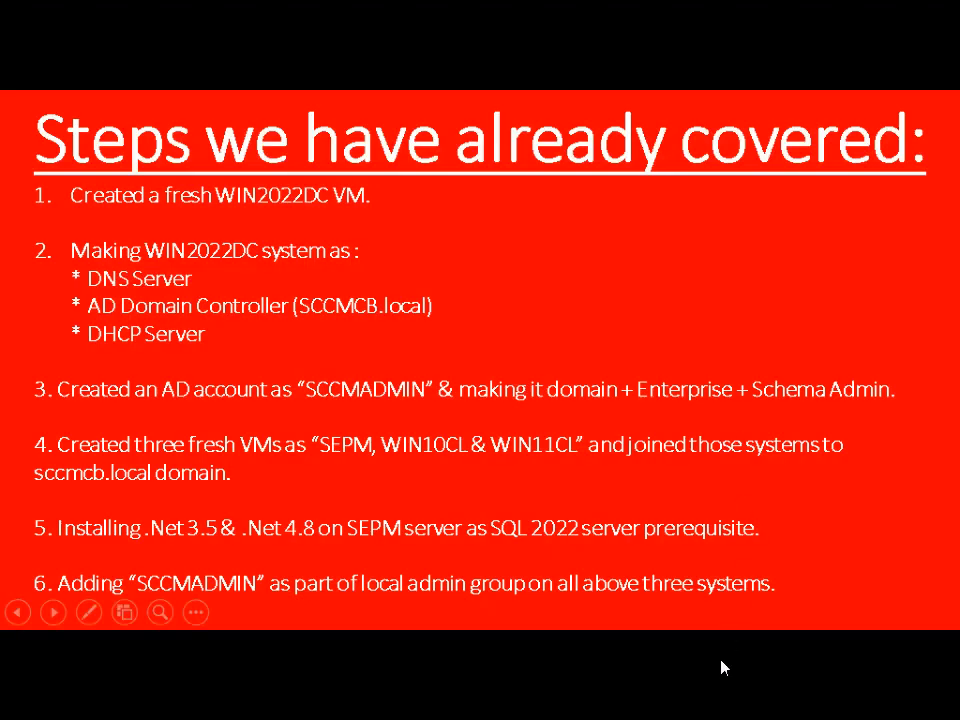
pyautogui.hotkey('alt', 'Tab')
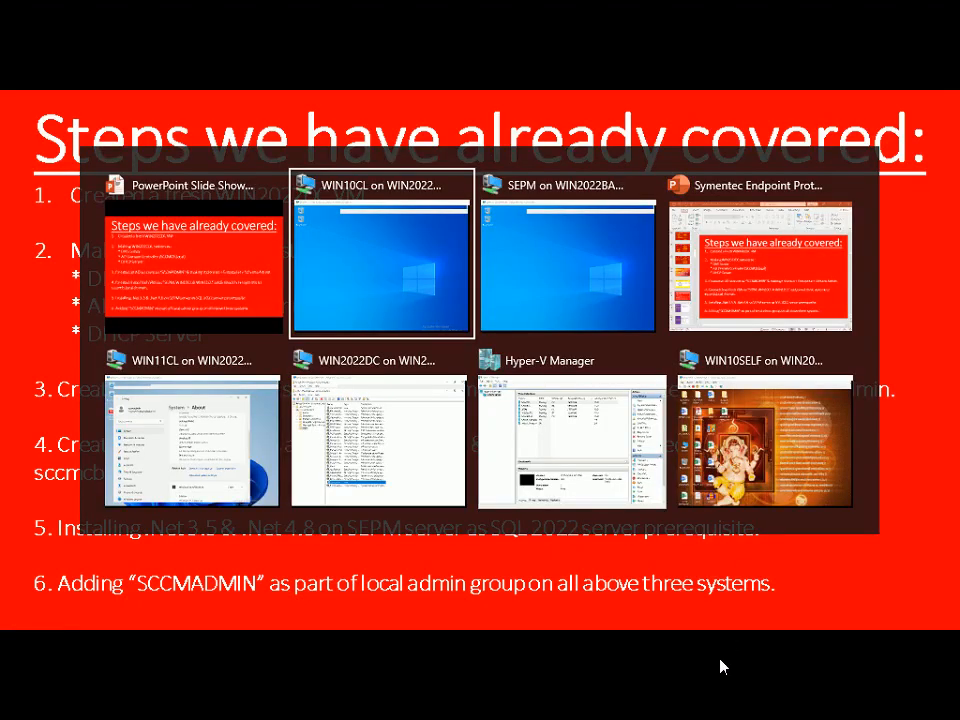
pyautogui.hotkey('alt', 'Tab')
pyautogui.hotkey('alt', 'Tab')
pyautogui.hotkey('alt', 'Tab')
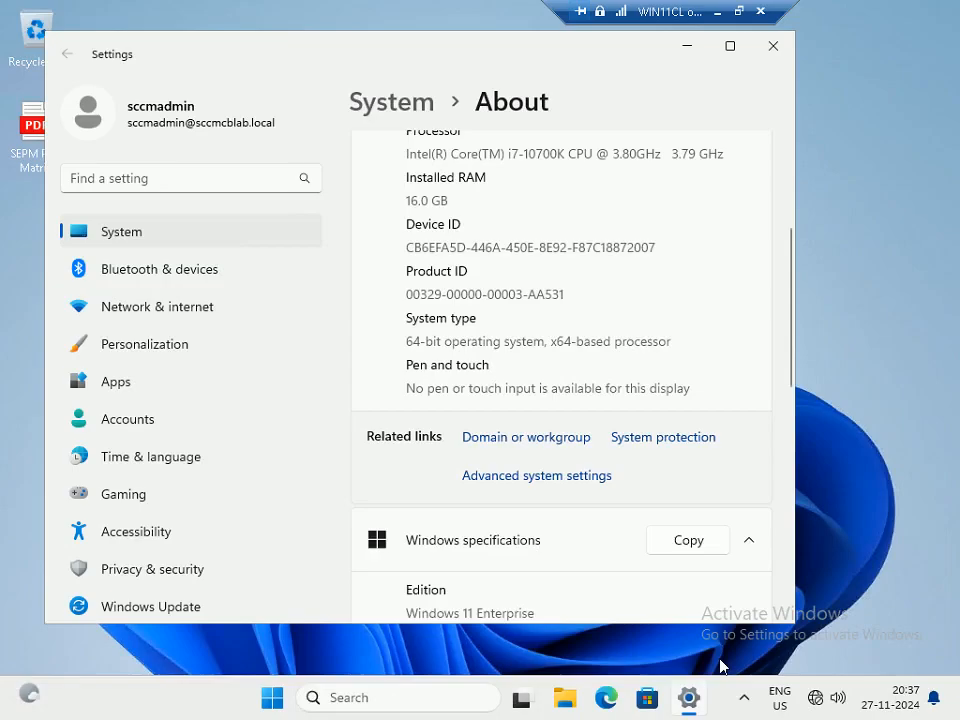
pyautogui.click(773, 46)
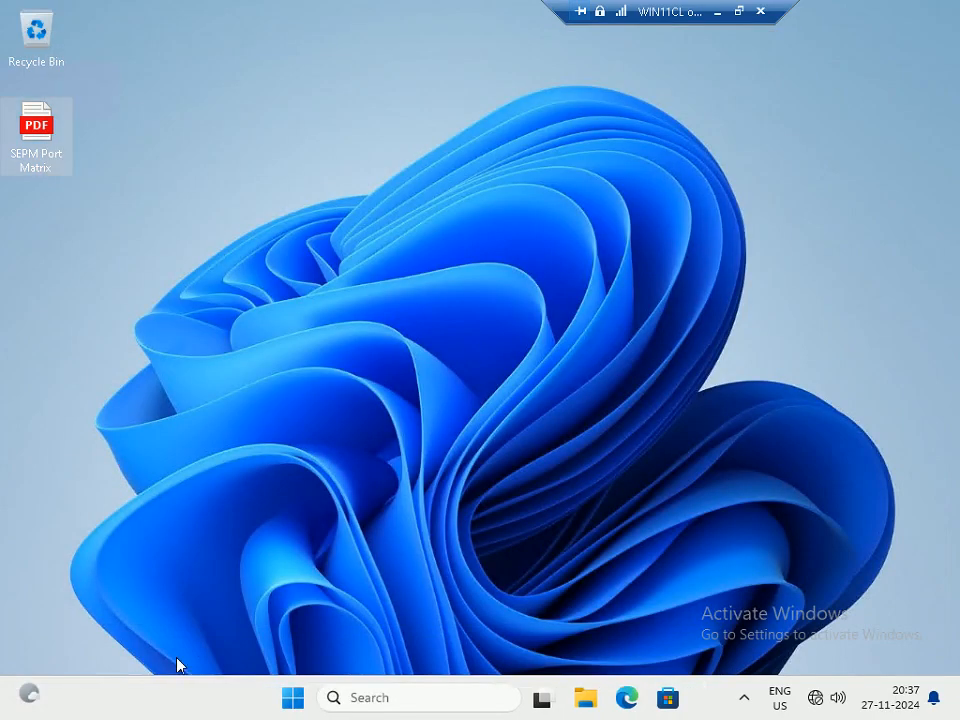
pyautogui.rightClick(285, 694)
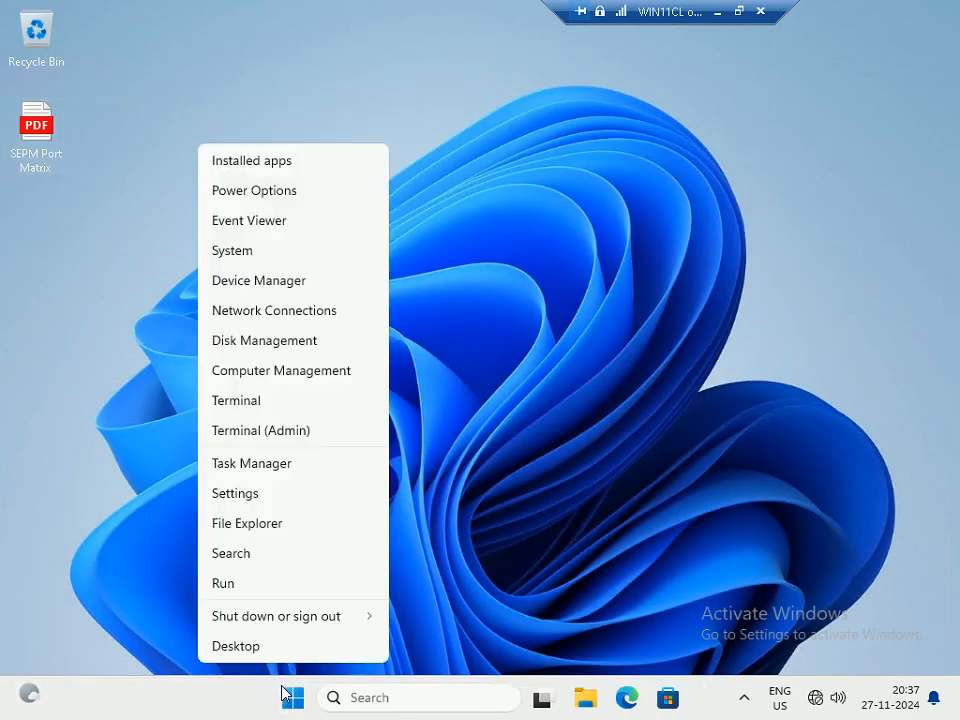
pyautogui.click(271, 372)
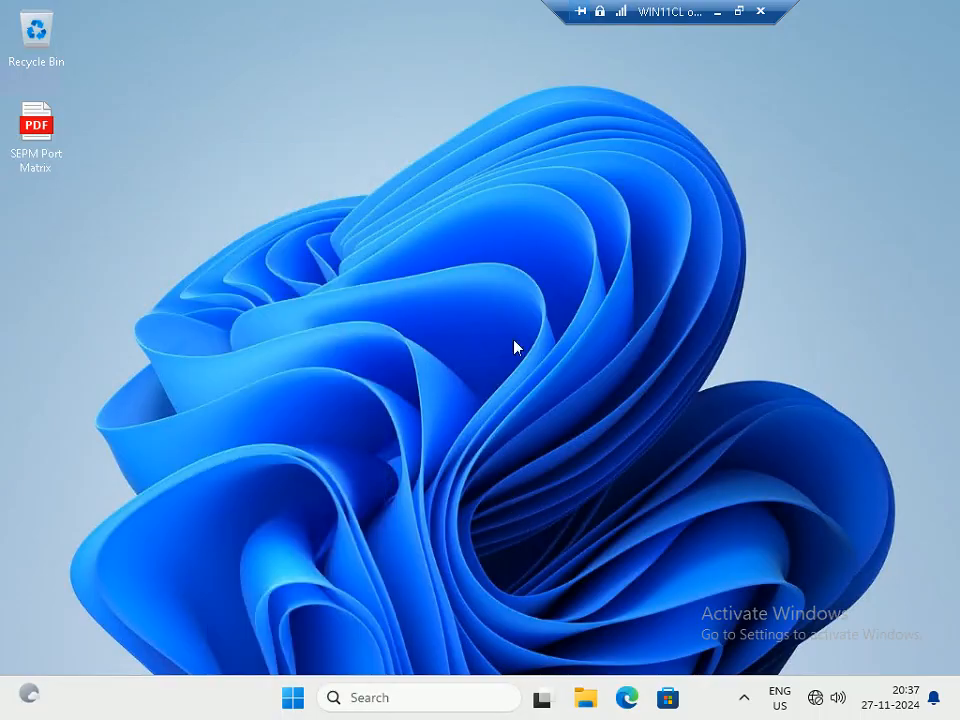
# Check the SCCM admin account in WIN11CL's Administrators group, then close and minimize the session
pyautogui.click(114, 178)
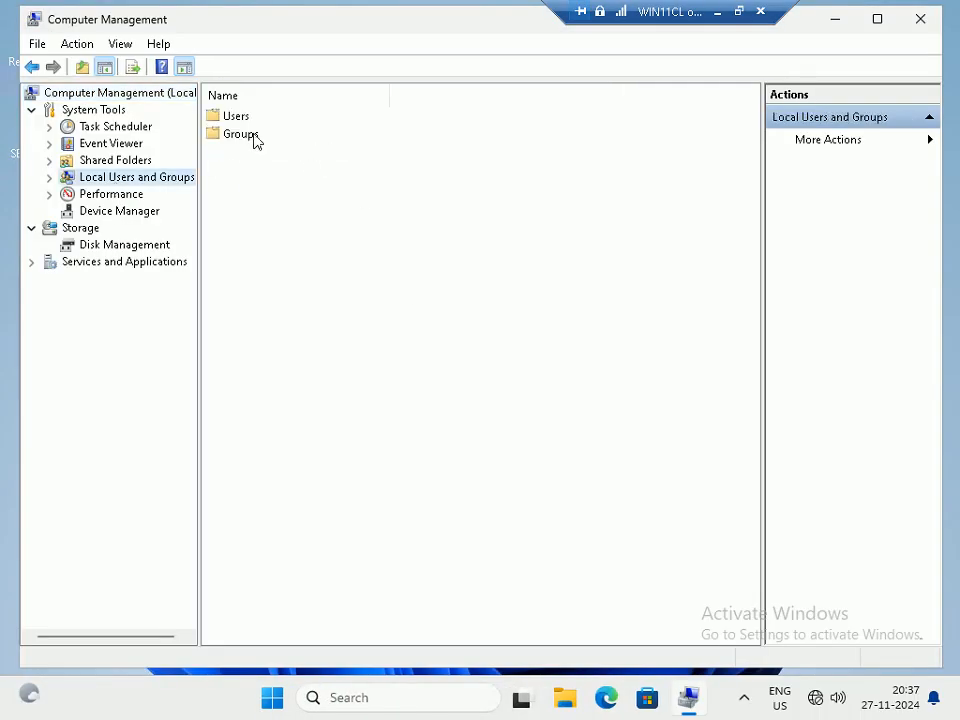
pyautogui.doubleClick(255, 141)
pyautogui.doubleClick(245, 135)
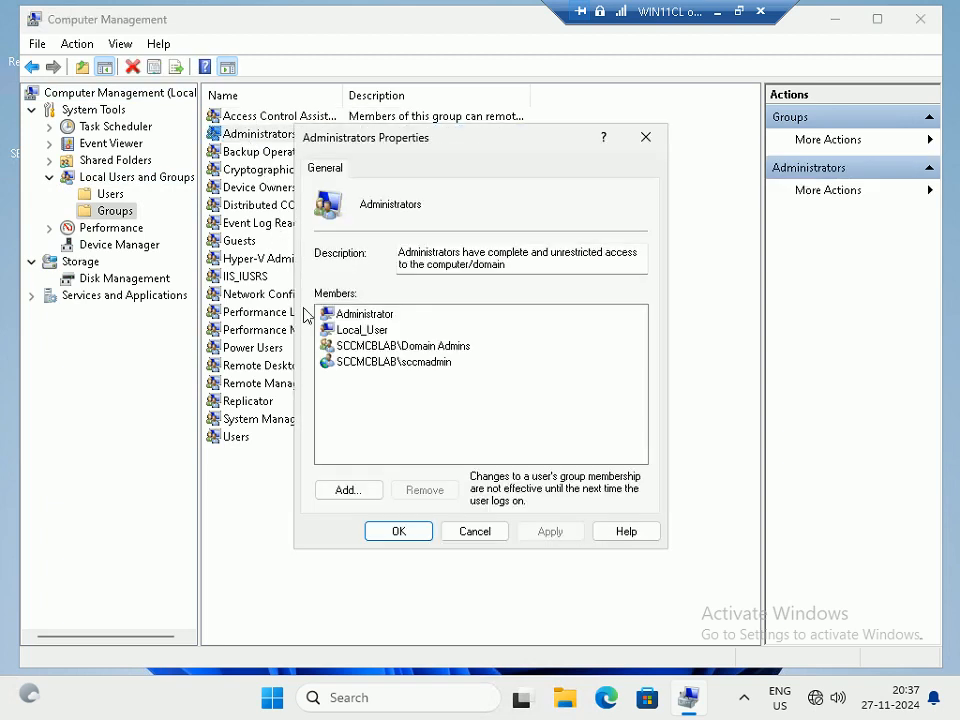
pyautogui.click(410, 364)
pyautogui.click(500, 535)
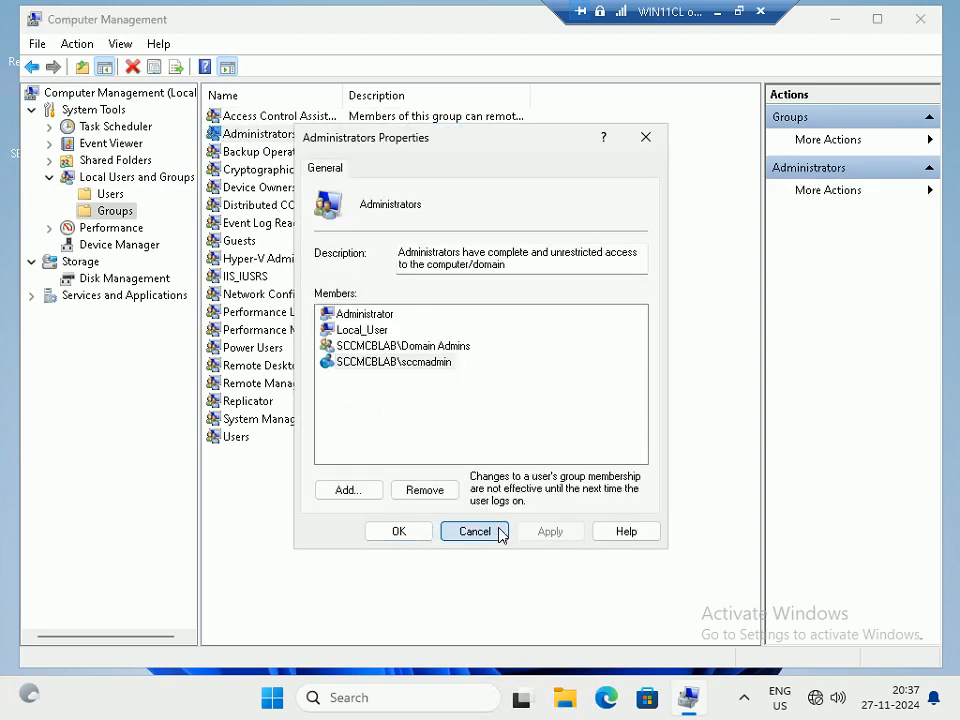
pyautogui.click(920, 19)
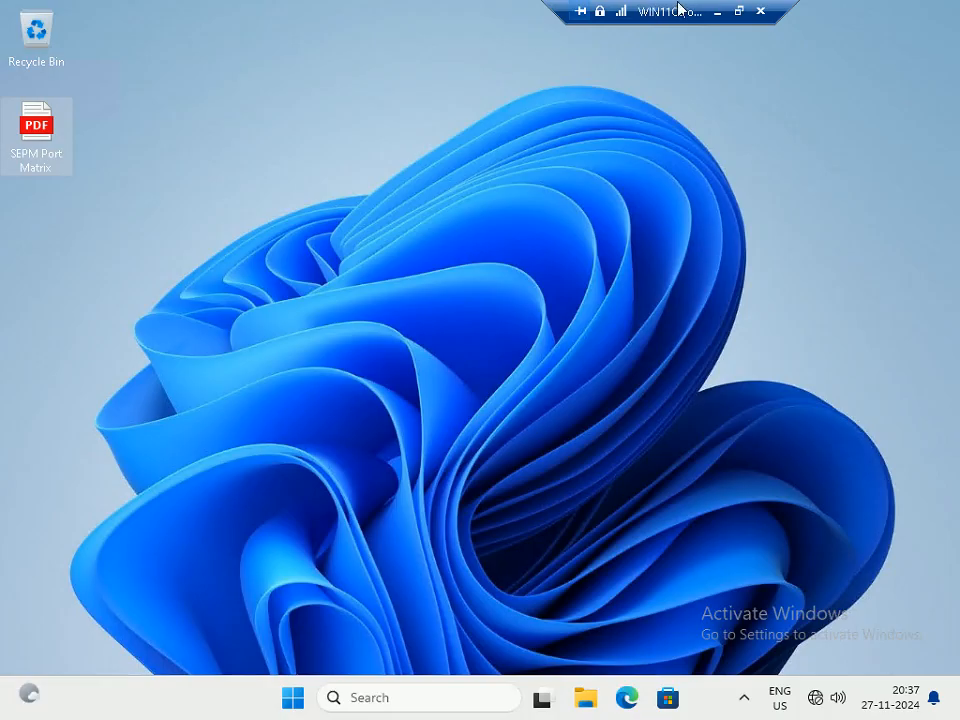
pyautogui.click(718, 12)
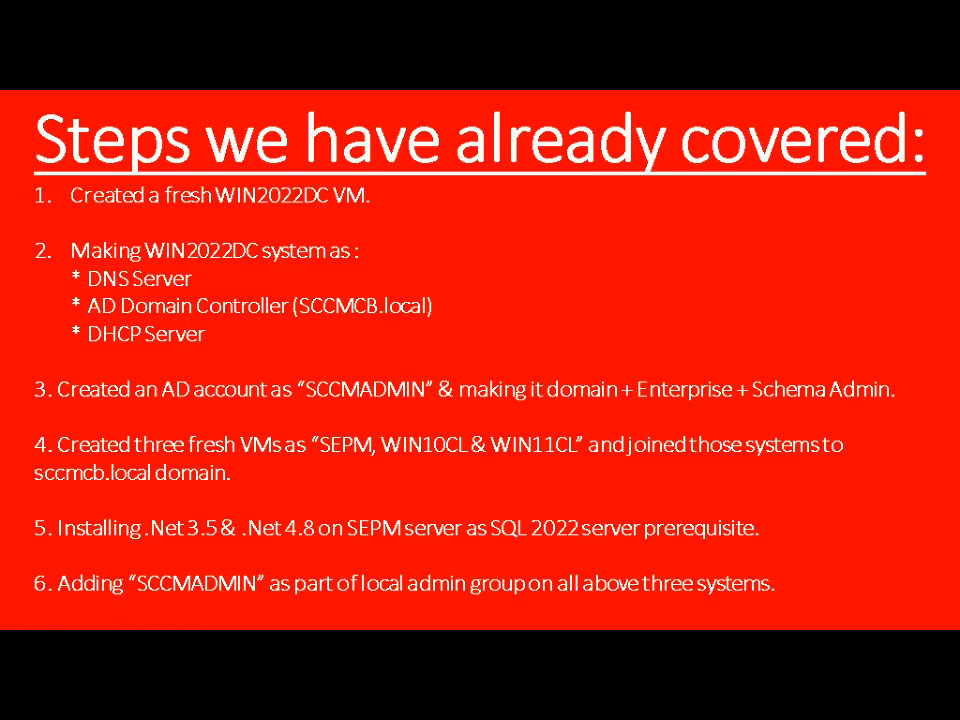
# Advance to the Step 1 Group Policy slide and show the SEPM session windowed
pyautogui.press('Right')
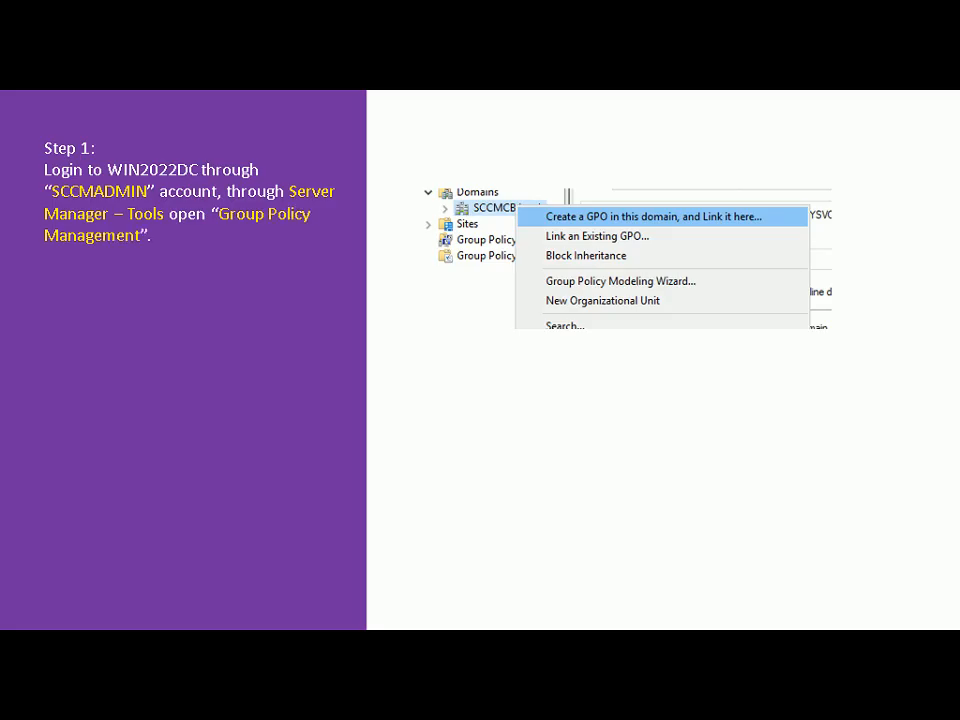
pyautogui.hotkey('alt', 'Tab')
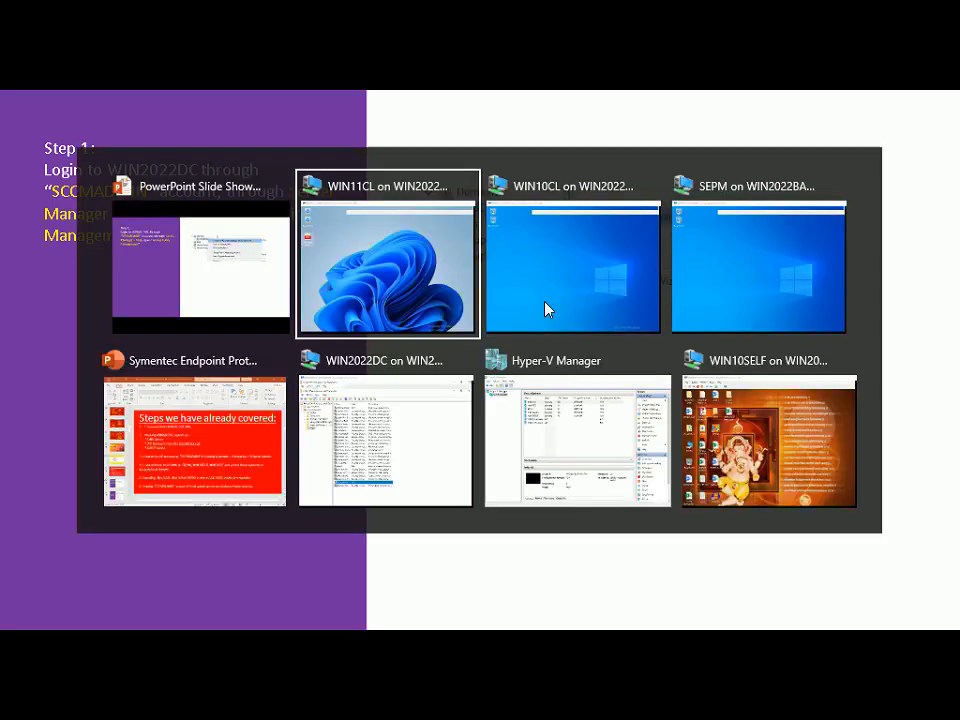
pyautogui.hotkey('alt', 'Tab')
pyautogui.hotkey('alt', 'Tab')
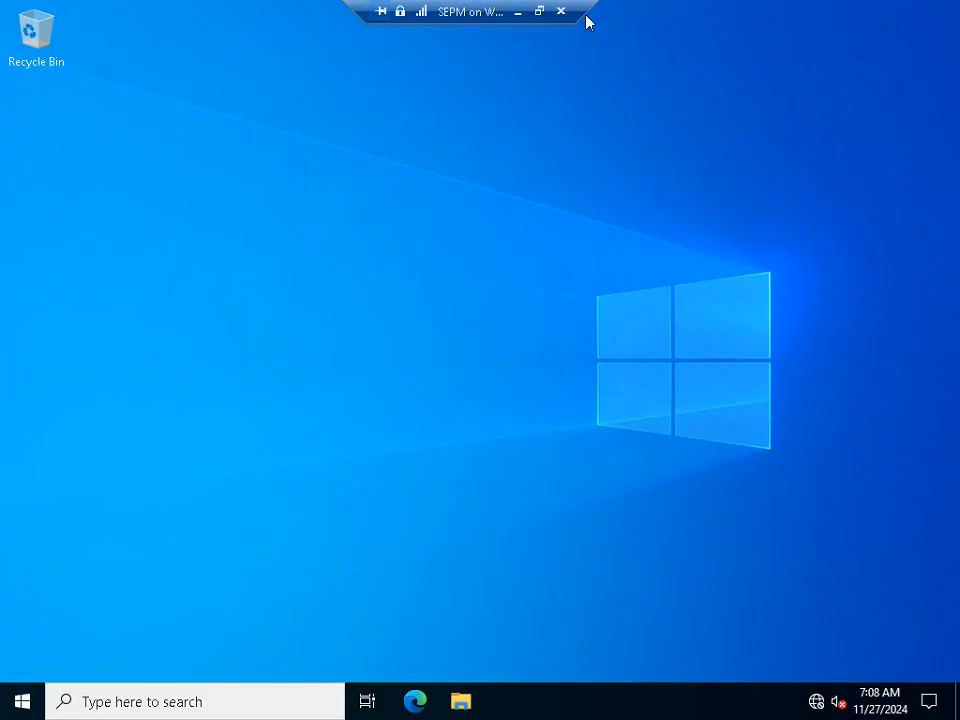
pyautogui.click(518, 13)
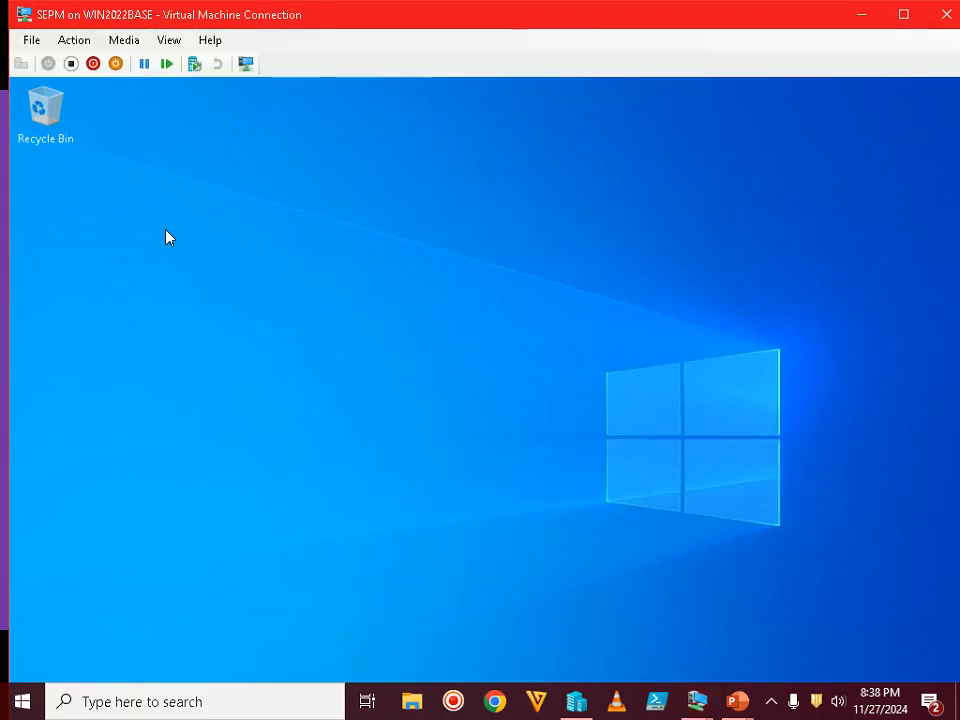
# On WIN2022DC, close Active Directory Users and Computers and launch Group Policy Management
pyautogui.click(697, 705)
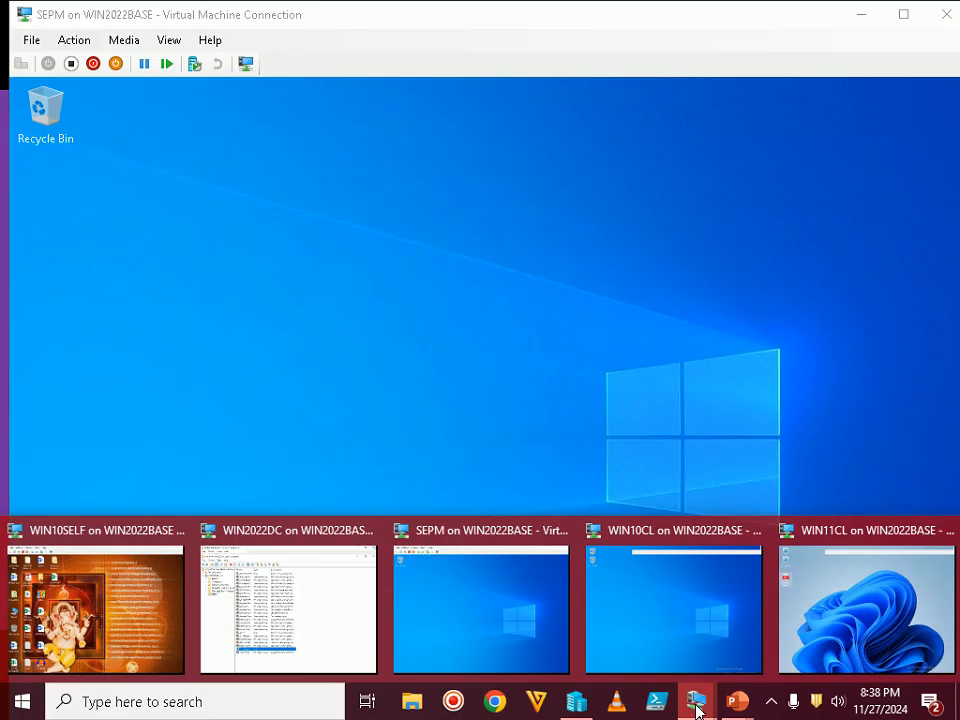
pyautogui.click(261, 598)
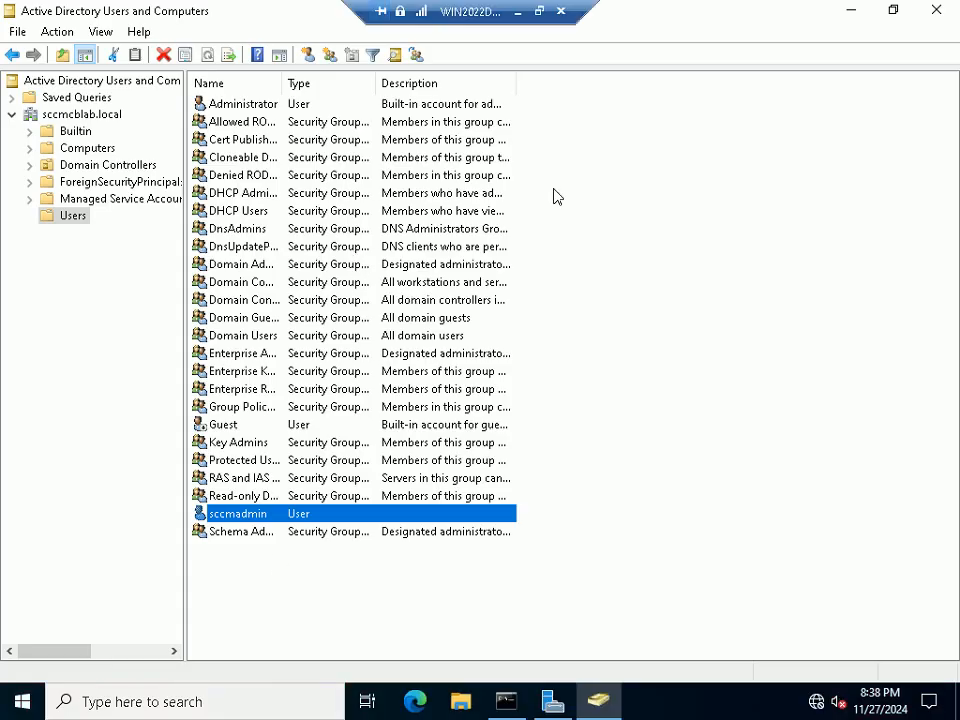
pyautogui.click(935, 11)
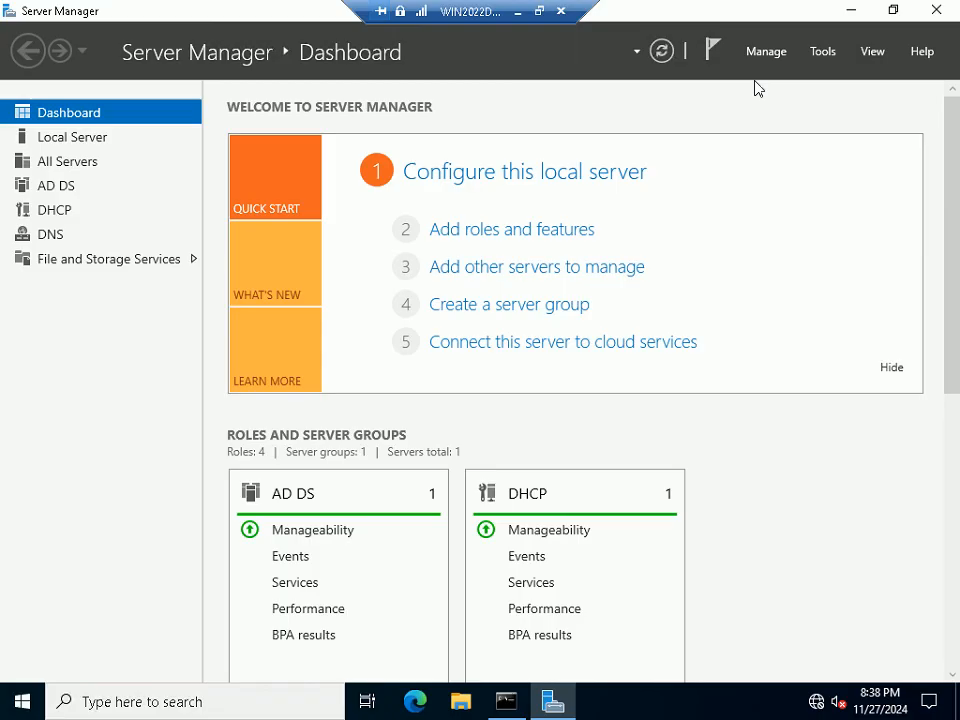
pyautogui.click(826, 55)
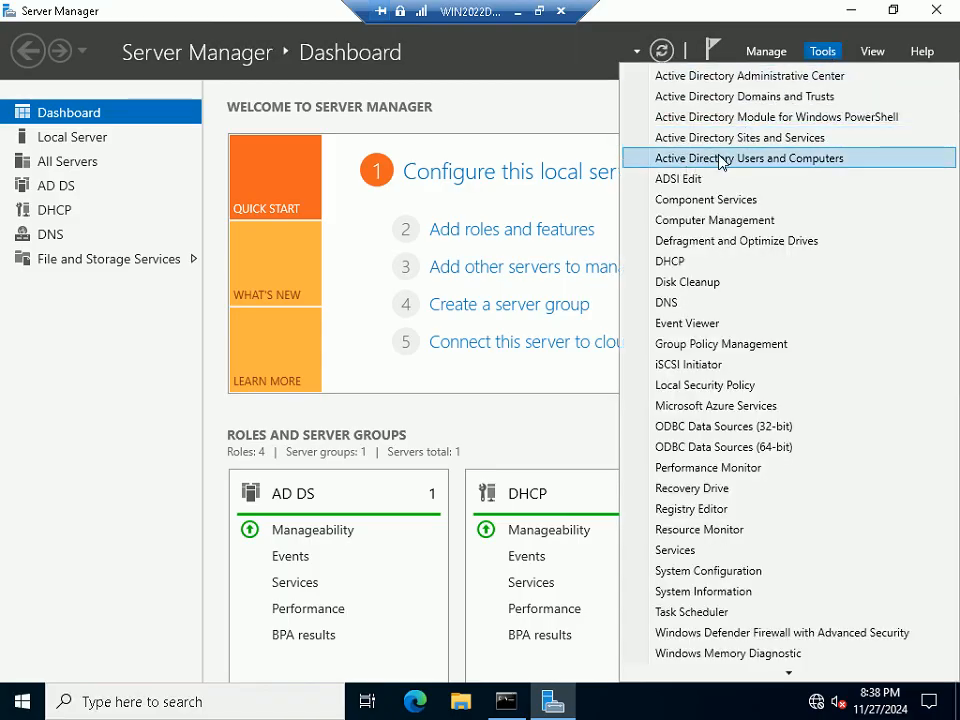
pyautogui.click(701, 343)
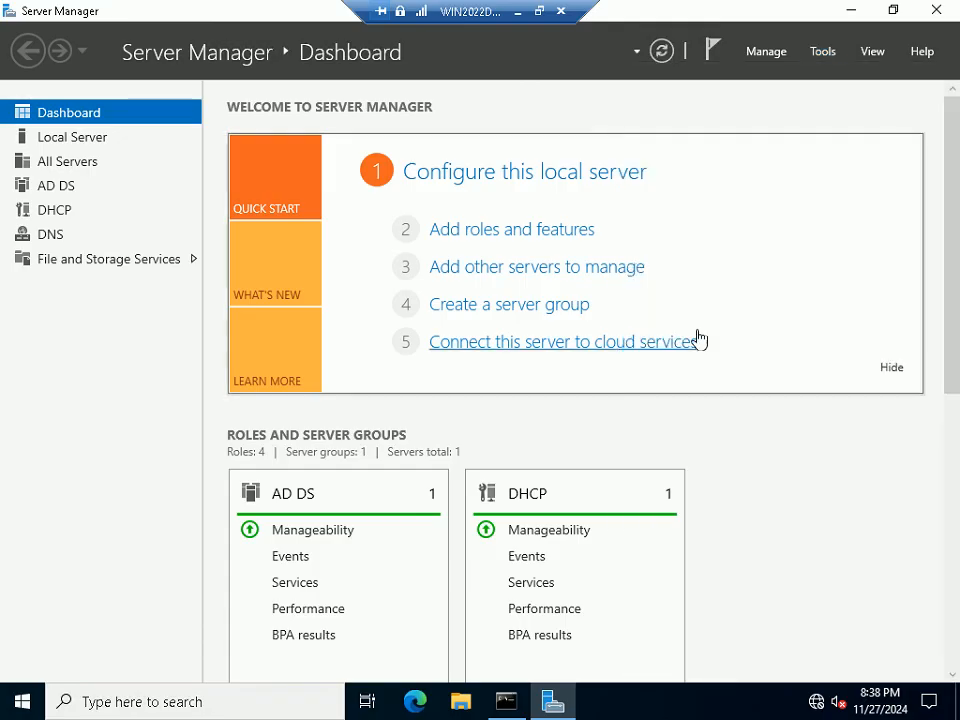
# Bring Group Policy Management to the front on WIN2022DC, leaving the session windowed
pyautogui.click(539, 11)
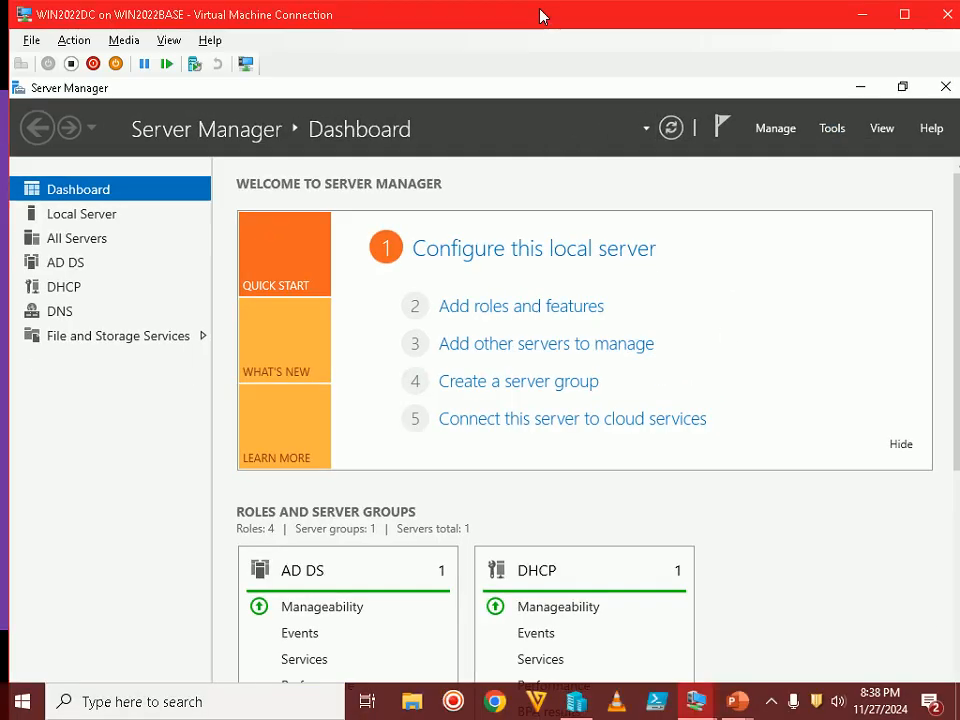
pyautogui.click(736, 705)
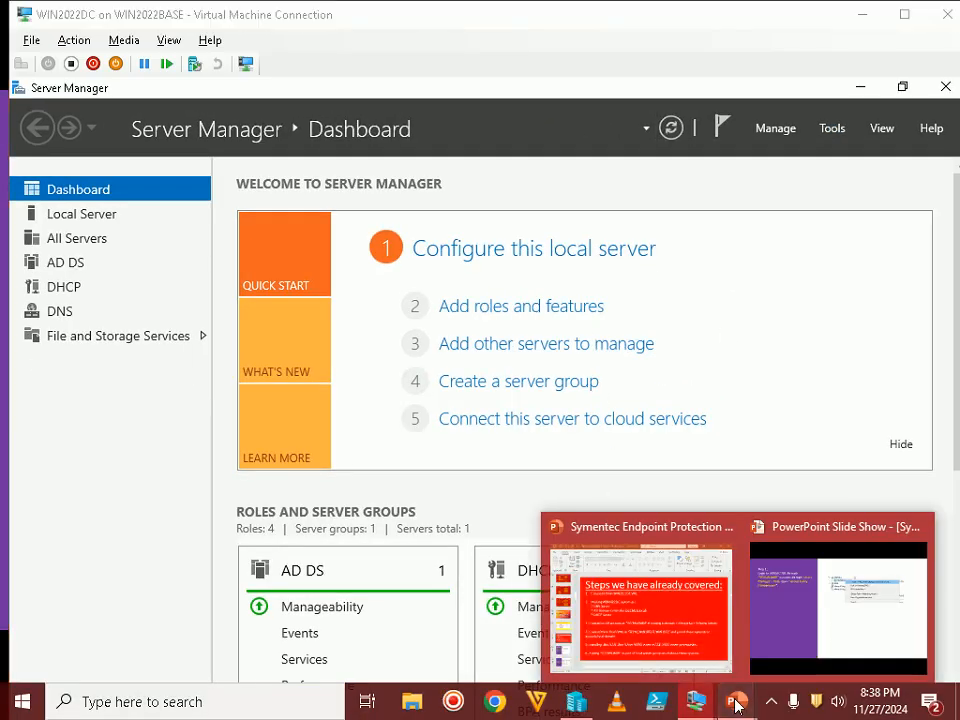
pyautogui.click(838, 608)
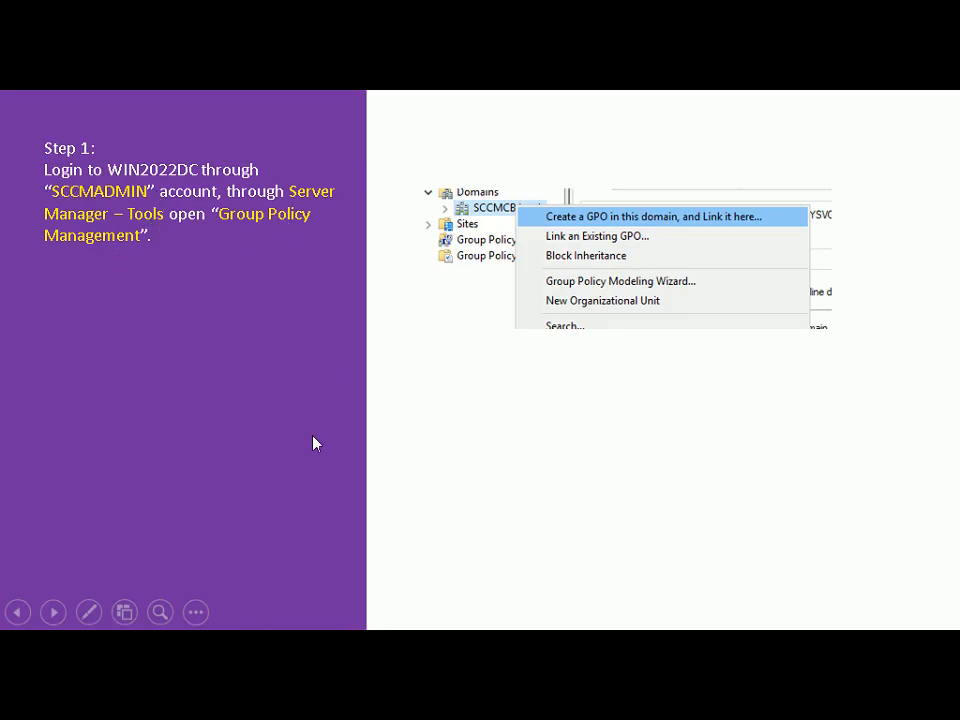
pyautogui.hotkey('alt', 'Tab')
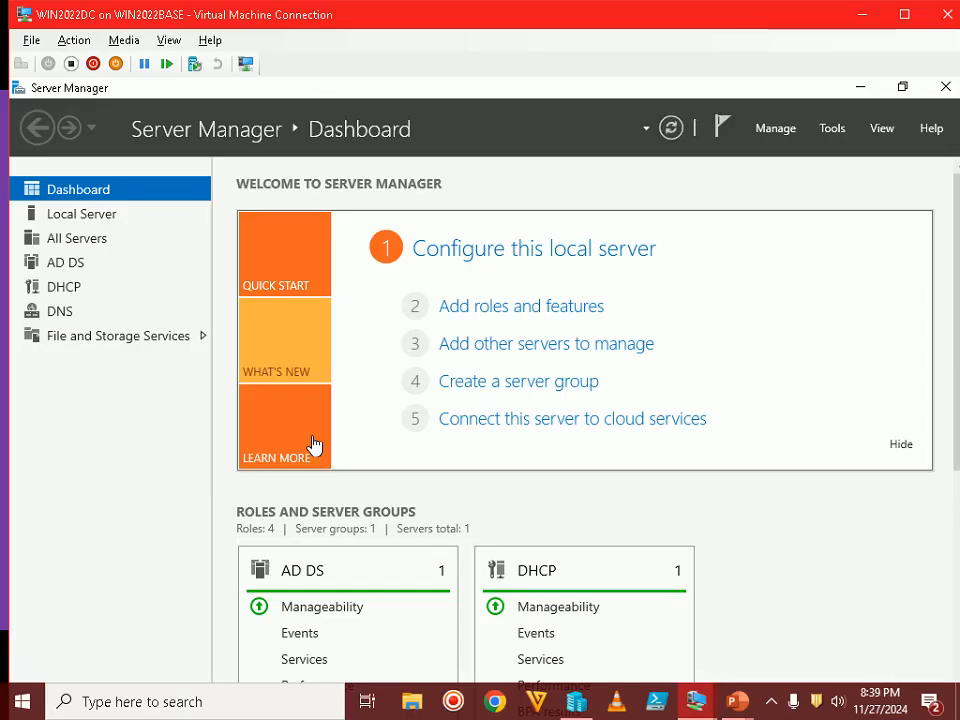
pyautogui.click(903, 15)
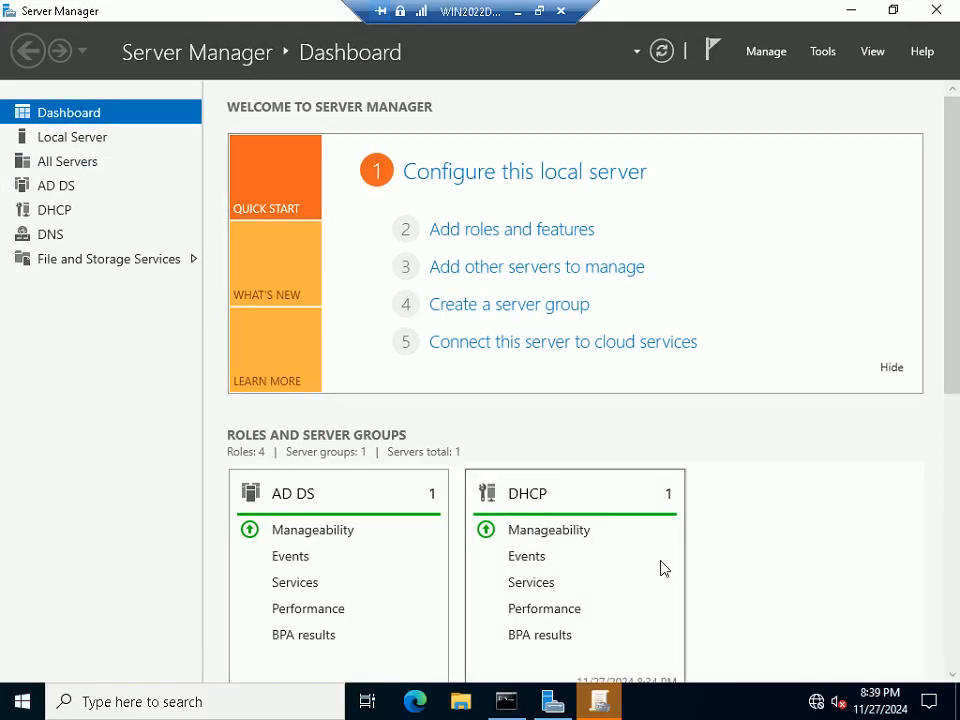
pyautogui.click(600, 700)
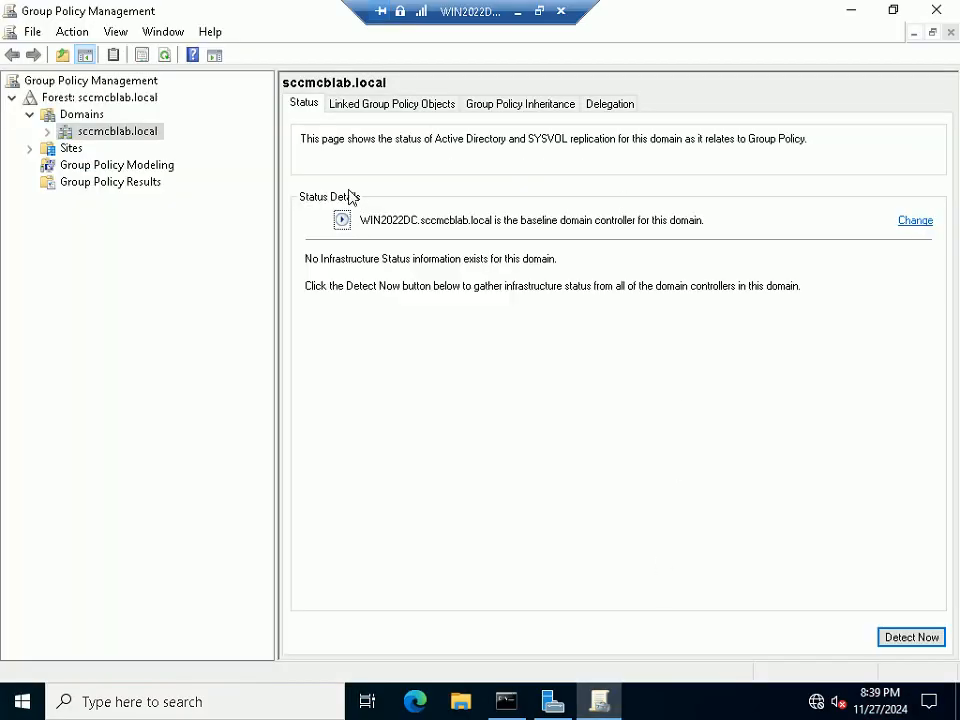
pyautogui.click(540, 12)
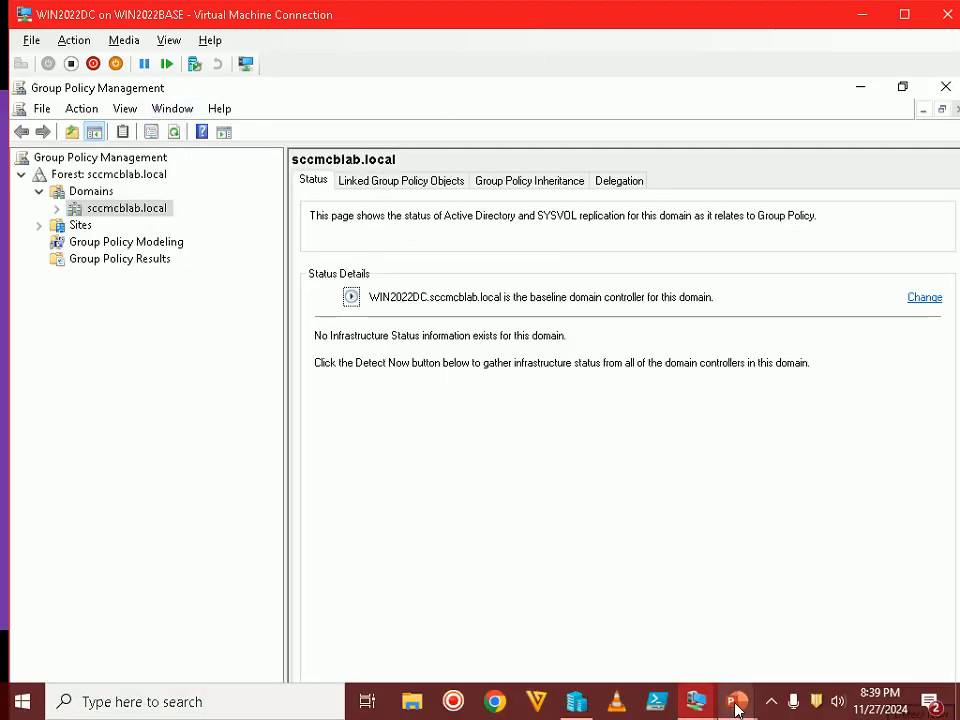
# Return to the slide show and reveal the Step 2 line
pyautogui.moveTo(739, 708)
pyautogui.click(793, 583)
pyautogui.click(791, 577)
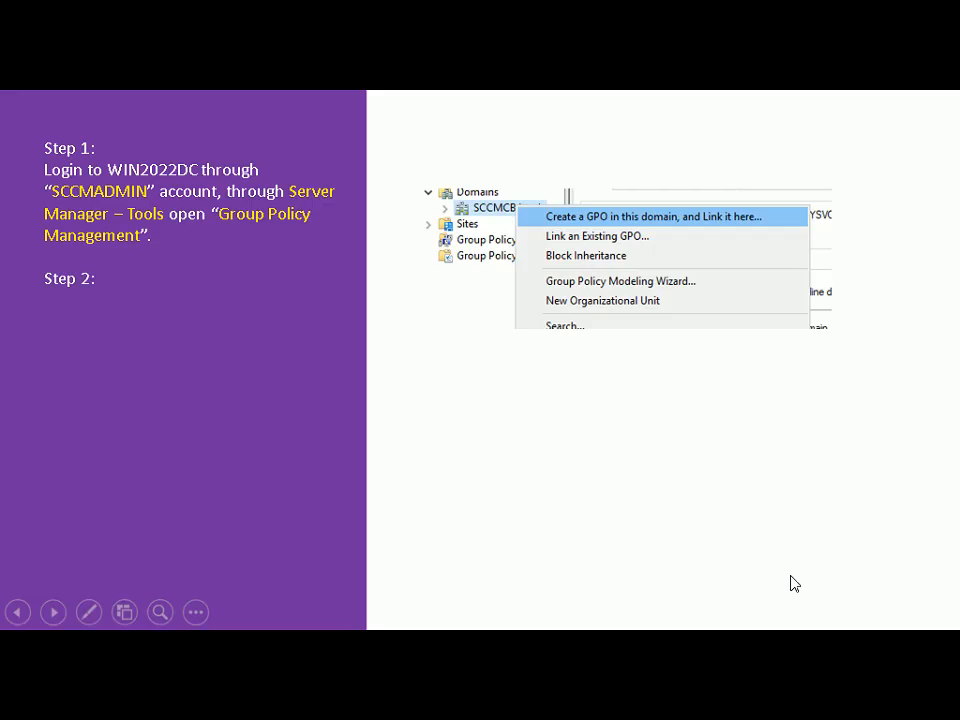
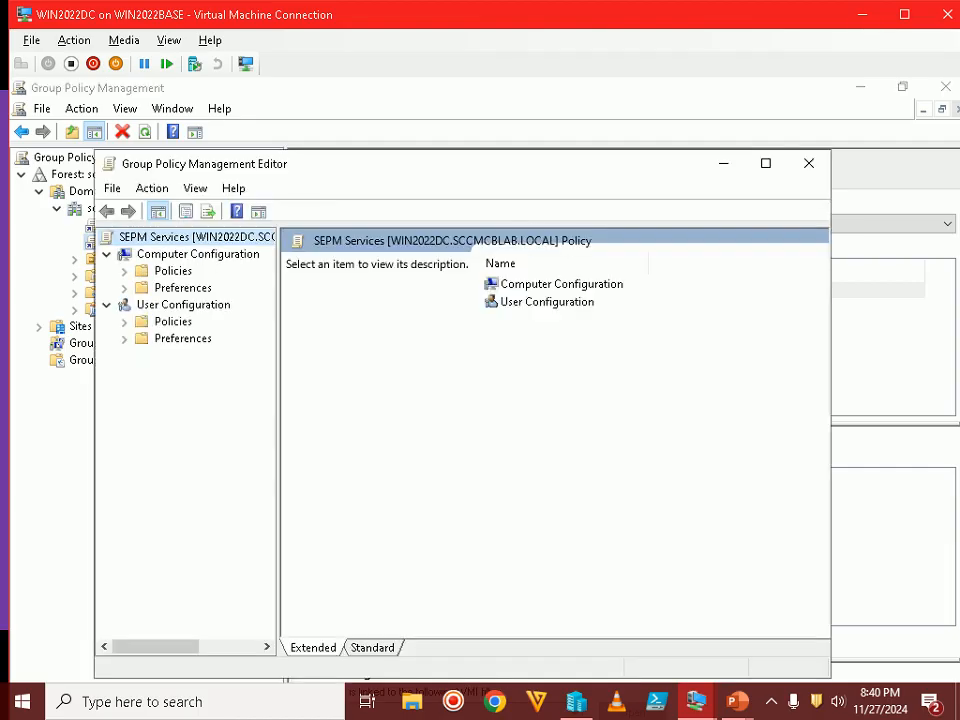
# Nudge the Group Policy editor window up and bring the Steps 1–3 recap slide forward
pyautogui.moveTo(572, 171); pyautogui.dragTo(572, 143)
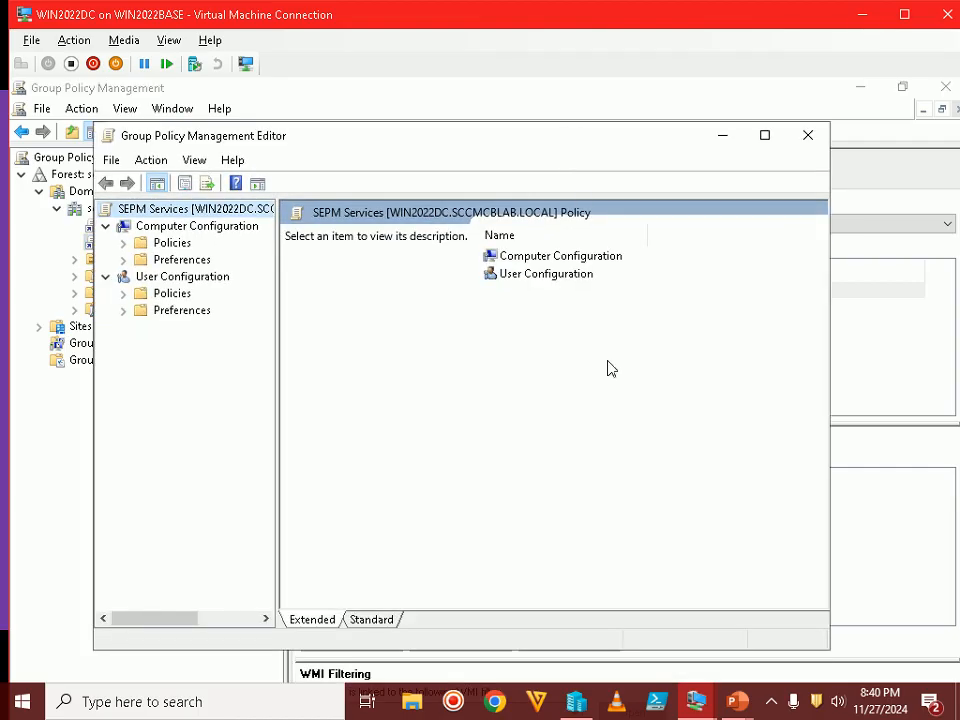
pyautogui.moveTo(735, 708)
pyautogui.click(750, 670)
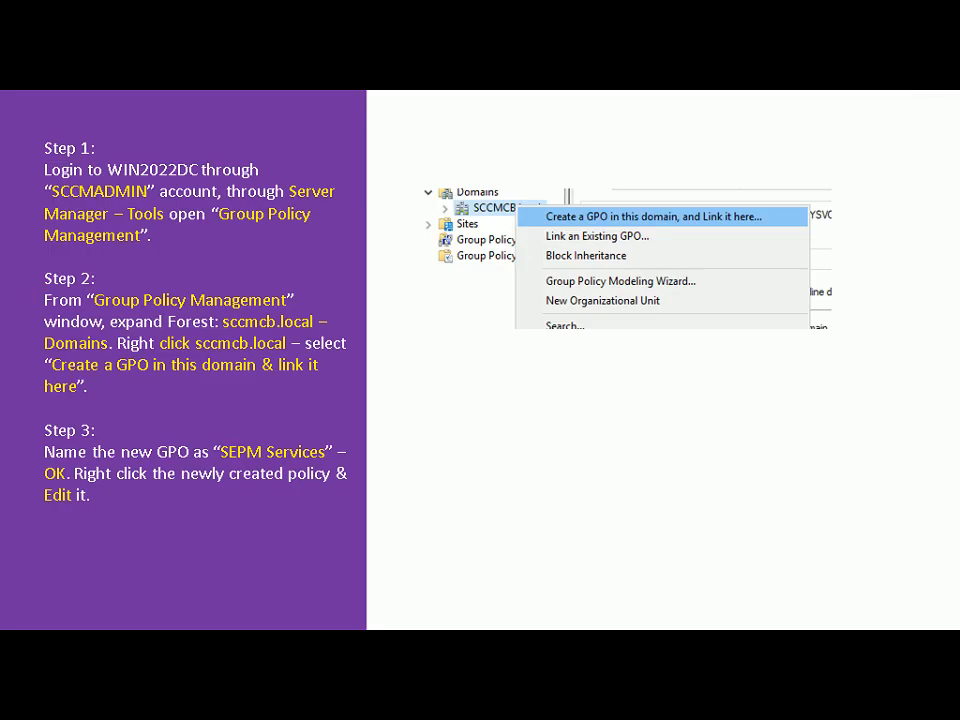
# Advance to the Step 4 Inbound Rules slide and switch back to the WIN2022DC VM
pyautogui.press('Right')
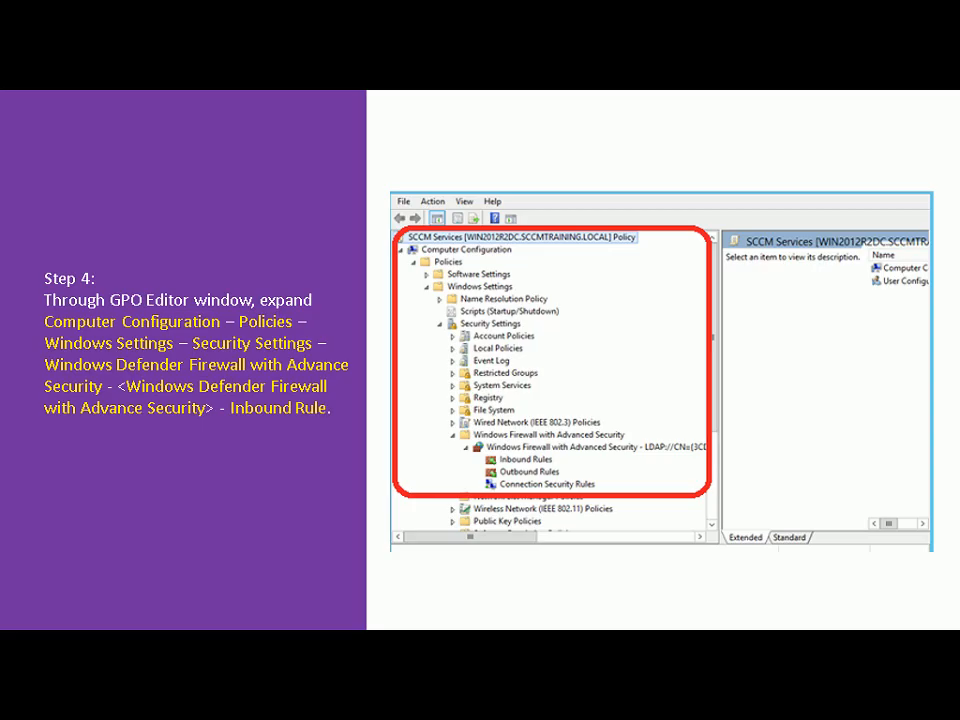
pyautogui.hotkey('alt', 'Tab')
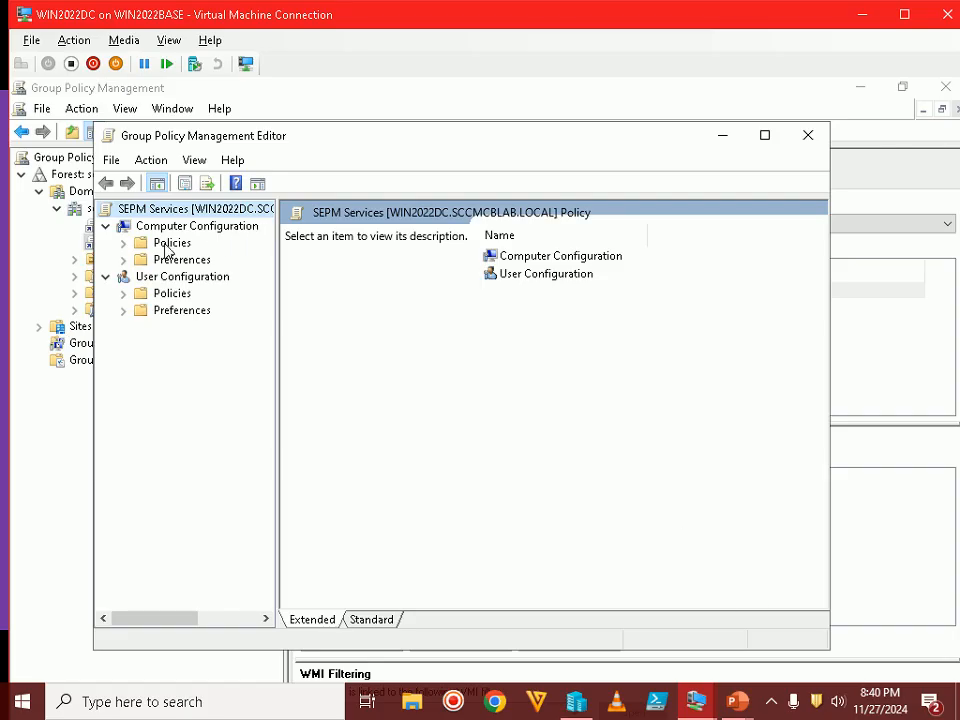
# Expand the GPO's Policies branch down to Security Settings, widening the tree pane
pyautogui.click(123, 243)
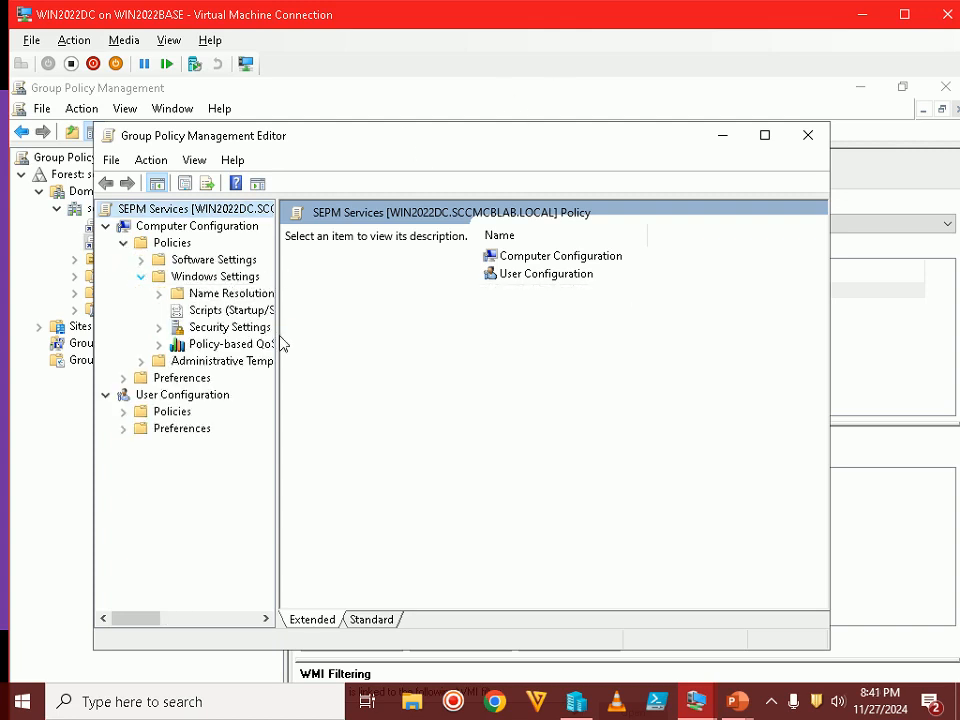
pyautogui.moveTo(280, 336); pyautogui.dragTo(458, 342)
pyautogui.click(159, 327)
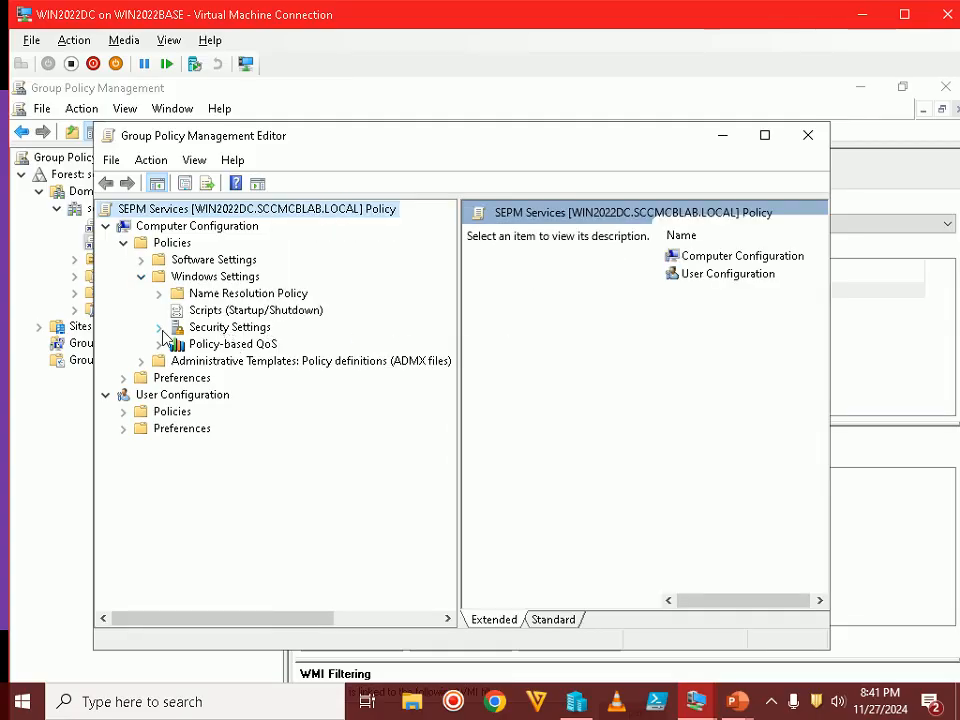
pyautogui.scroll(-2, 298, 410)
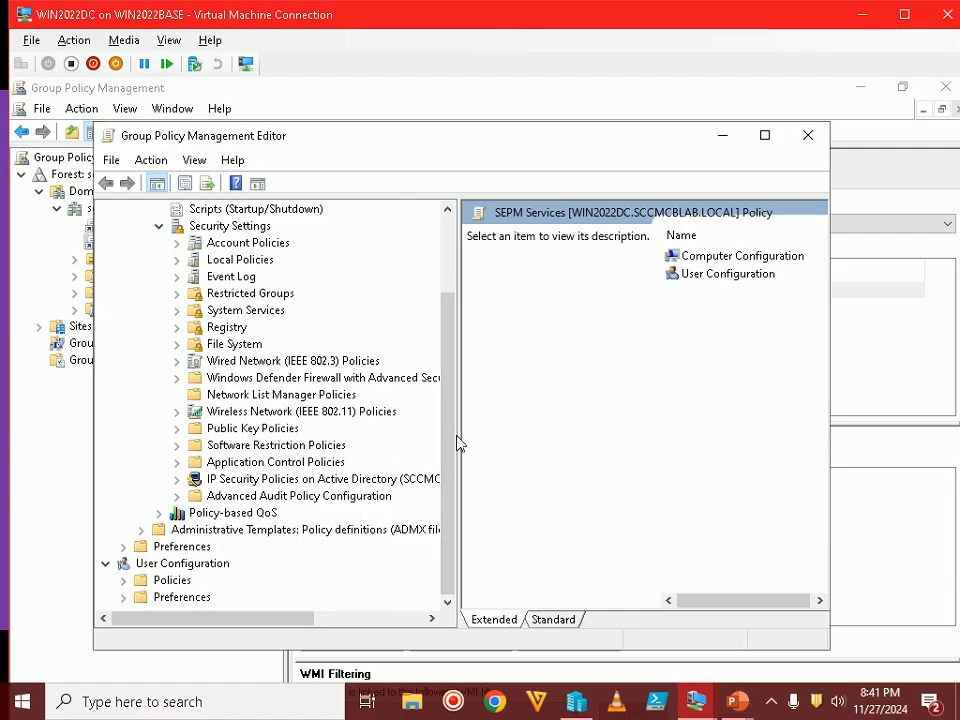
pyautogui.moveTo(457, 435); pyautogui.dragTo(608, 446)
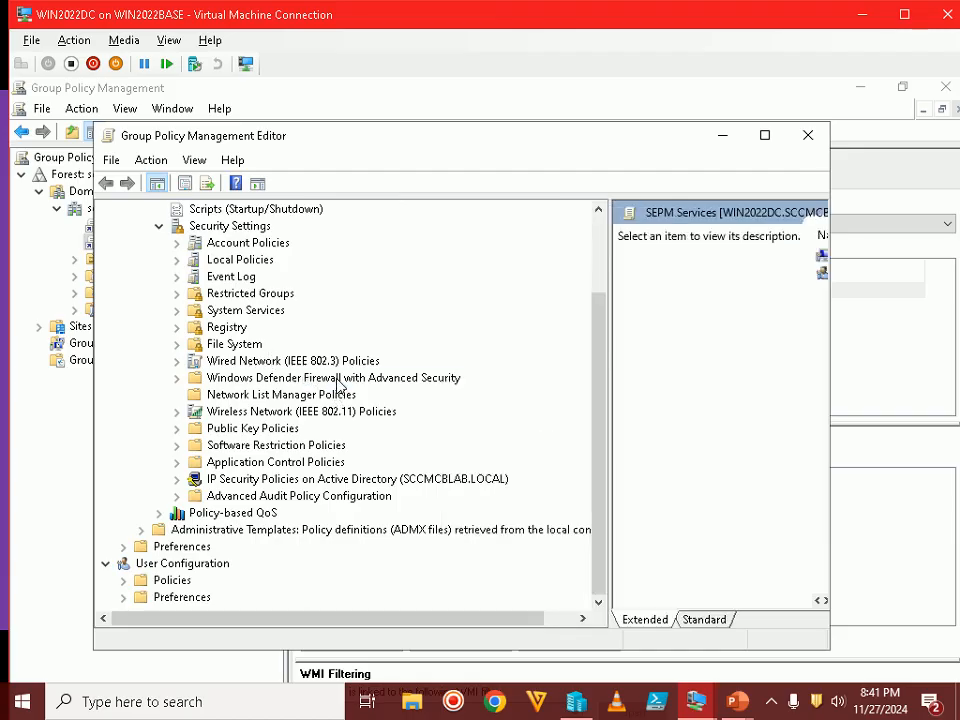
# Open the firewall policy's still-empty Inbound Rules, then bring the Step 4 slide back
pyautogui.click(176, 378)
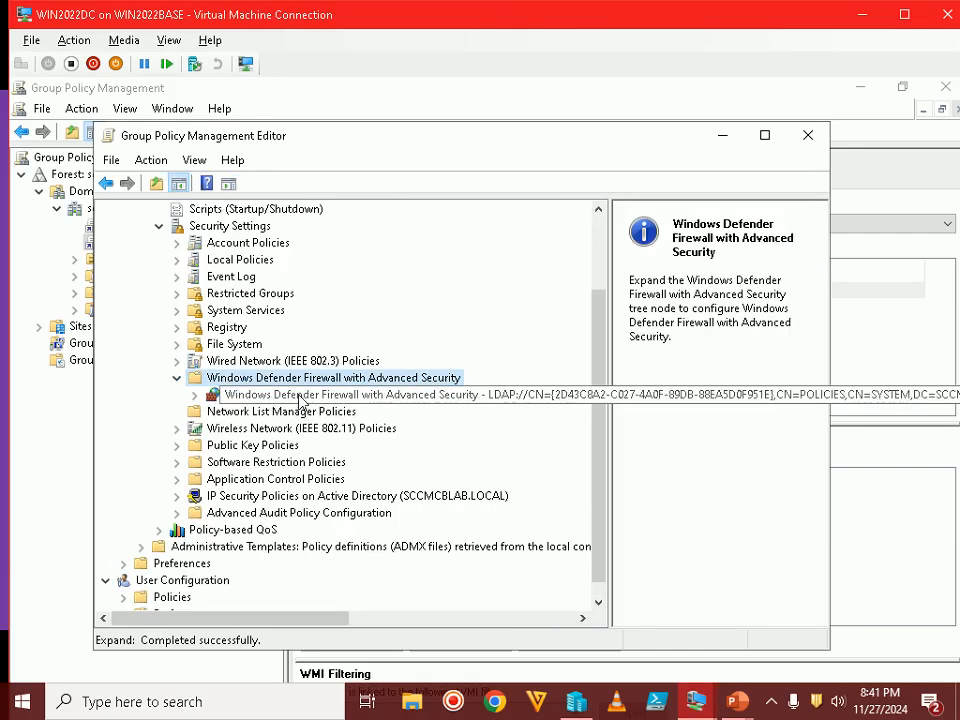
pyautogui.click(350, 395)
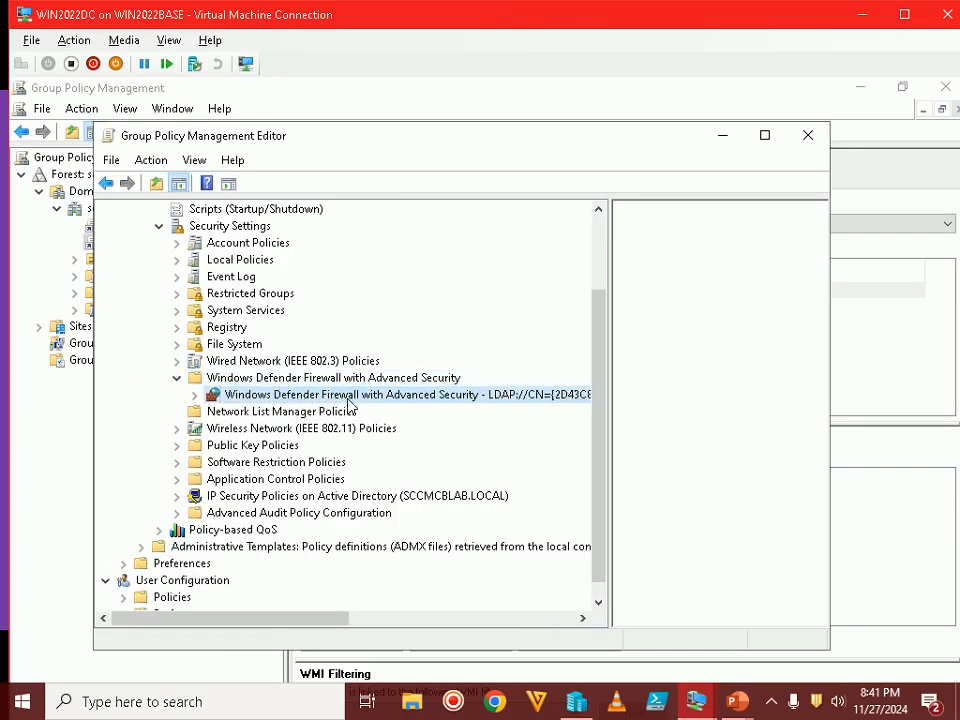
pyautogui.click(194, 396)
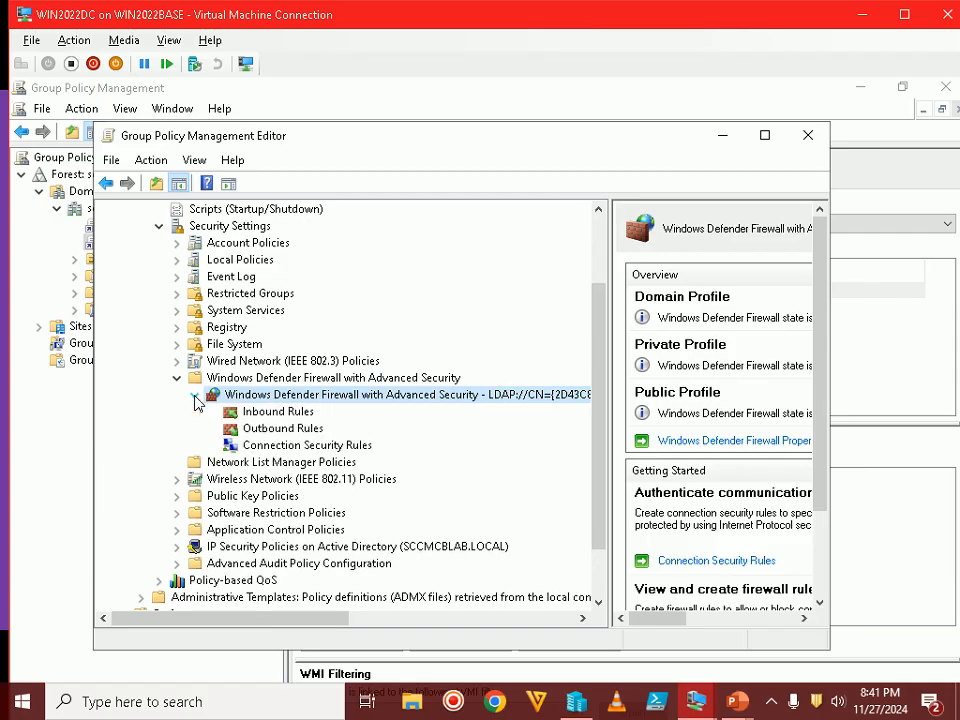
pyautogui.click(283, 413)
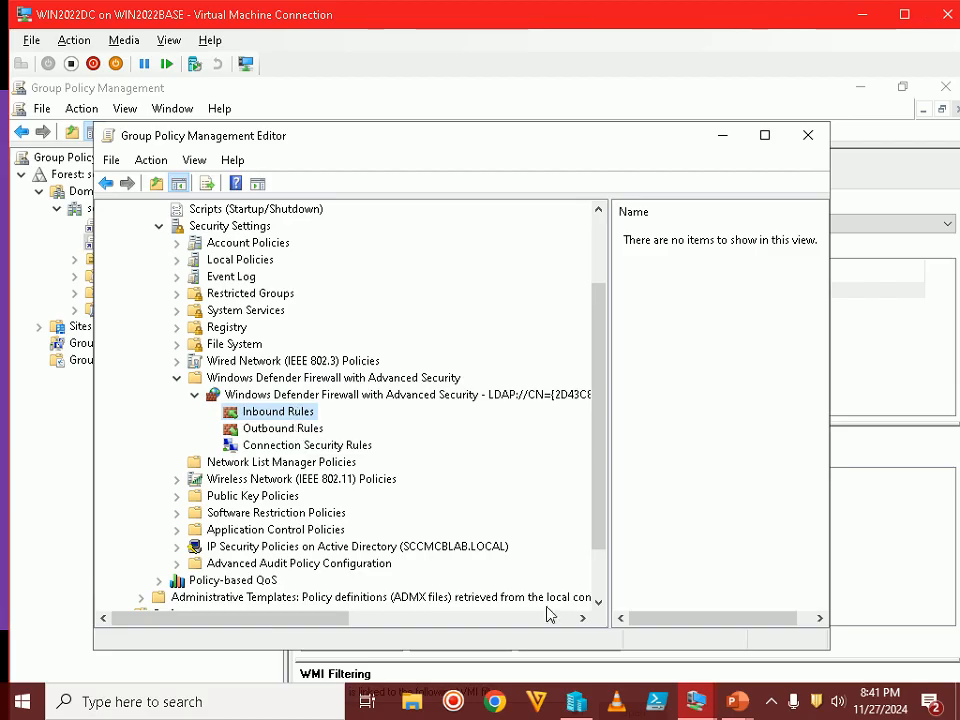
pyautogui.moveTo(752, 710)
pyautogui.click(850, 630)
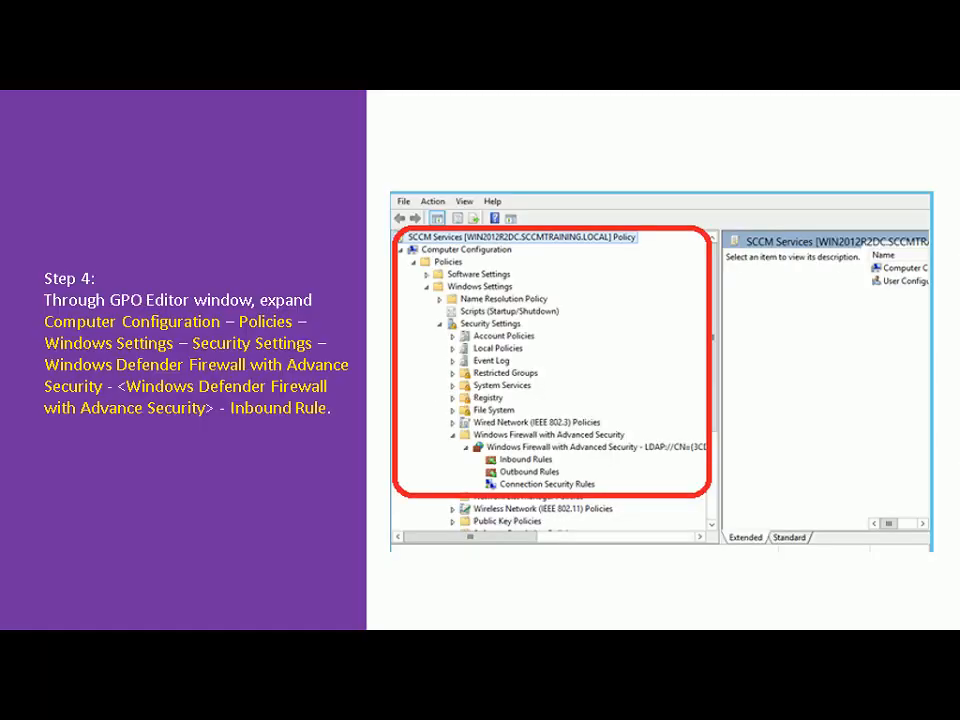
# Advance to the Step 5 File and Printer Sharing slide and return to the VM
pyautogui.press('Right')
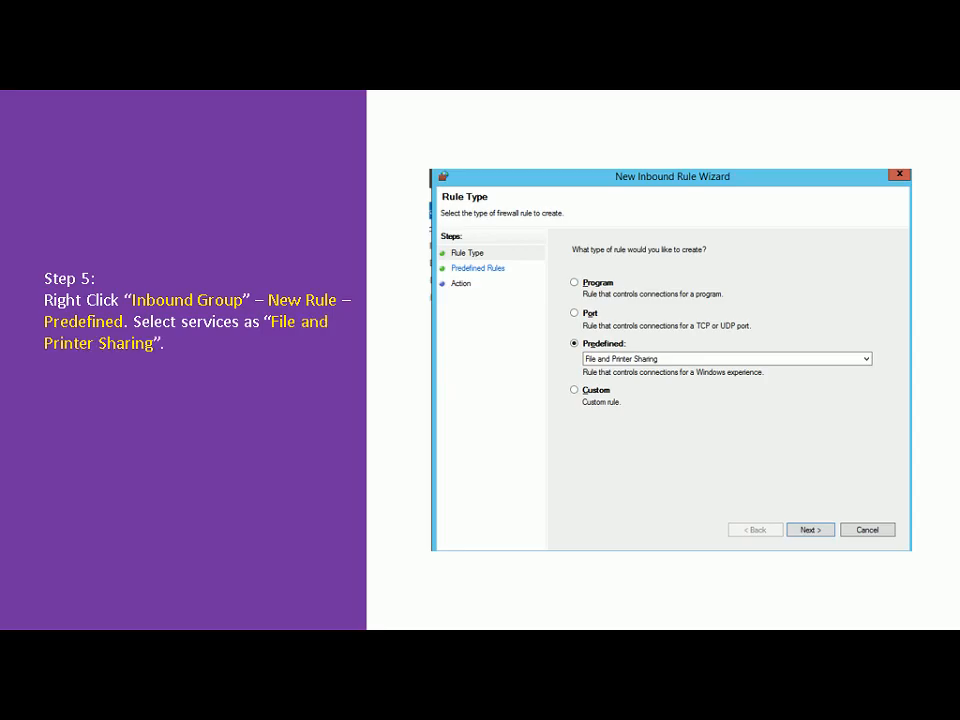
pyautogui.hotkey('alt', 'Tab')
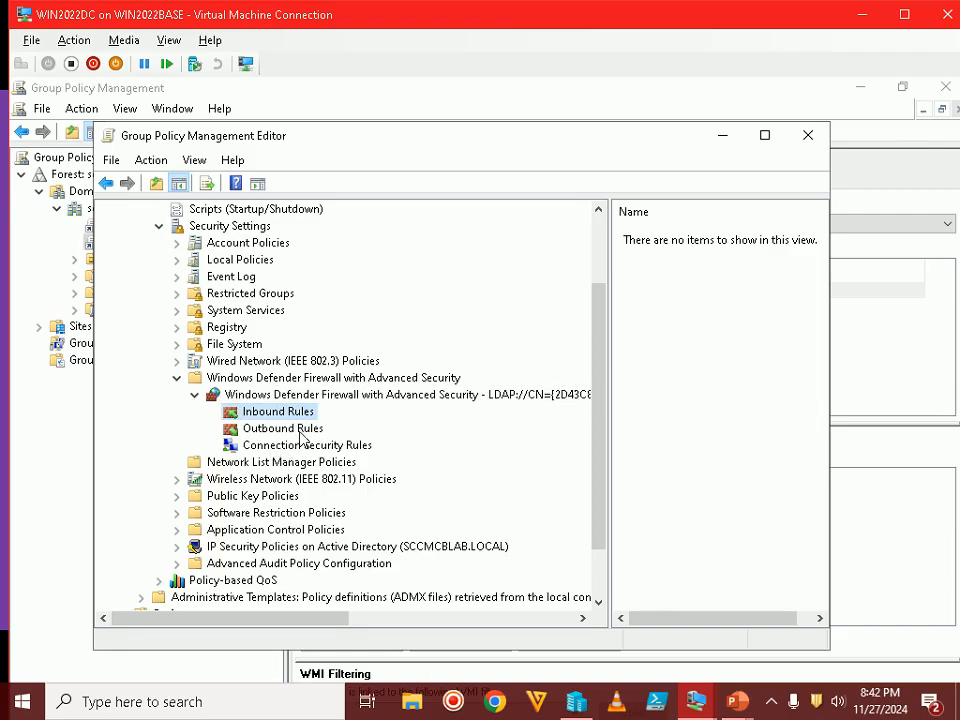
# Start a new predefined inbound rule in the SEPM Services GPO, checking the slides
pyautogui.rightClick(299, 413)
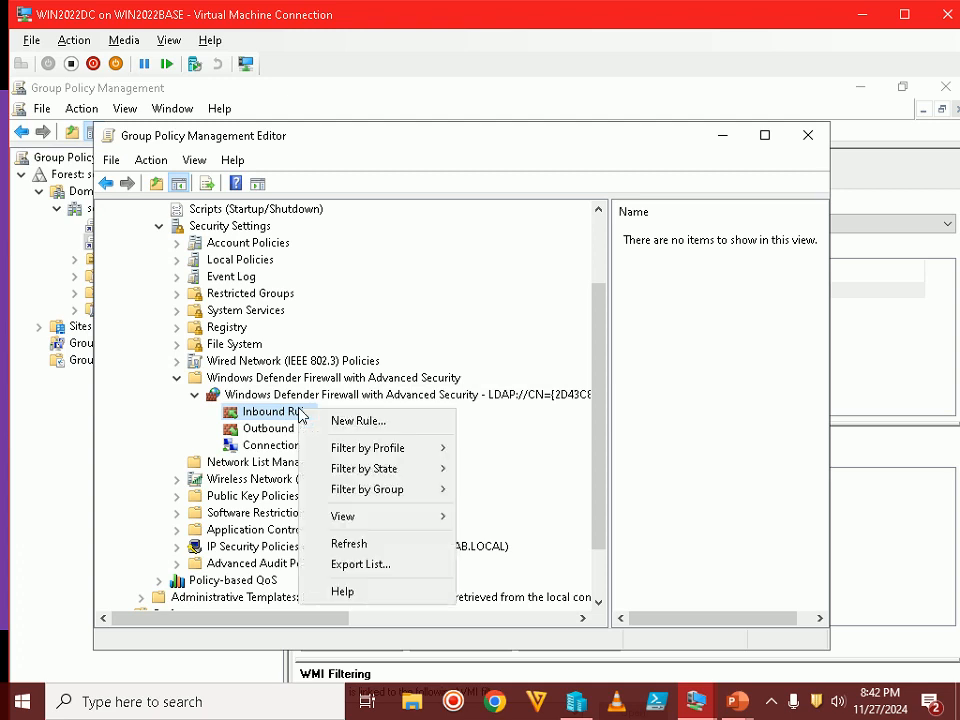
pyautogui.click(362, 421)
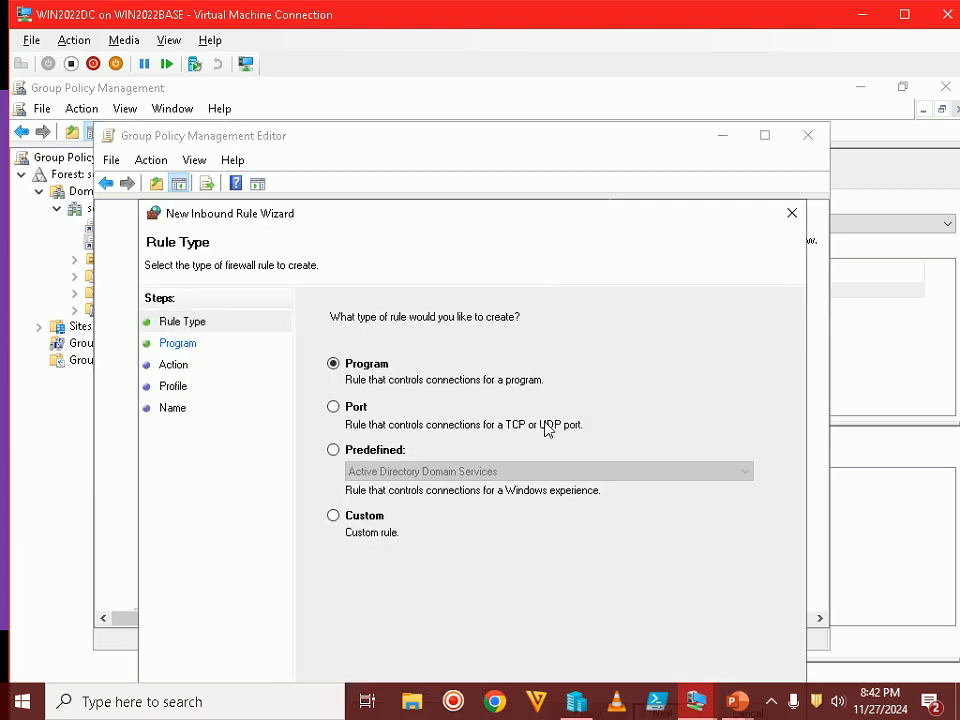
pyautogui.click(386, 450)
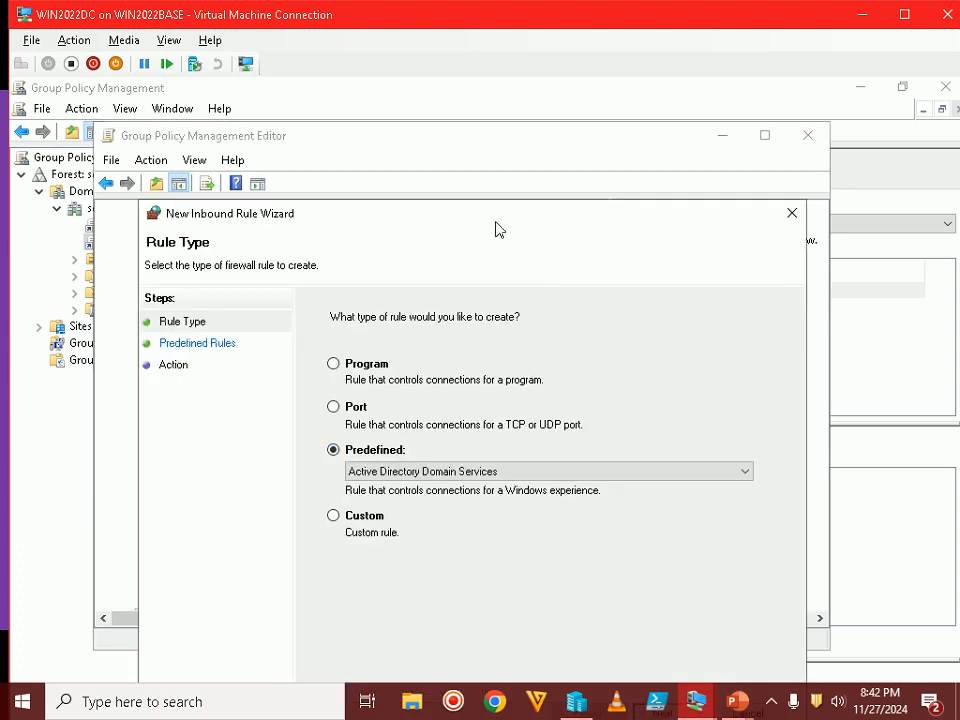
pyautogui.moveTo(497, 206); pyautogui.dragTo(493, 110)
pyautogui.moveTo(740, 705)
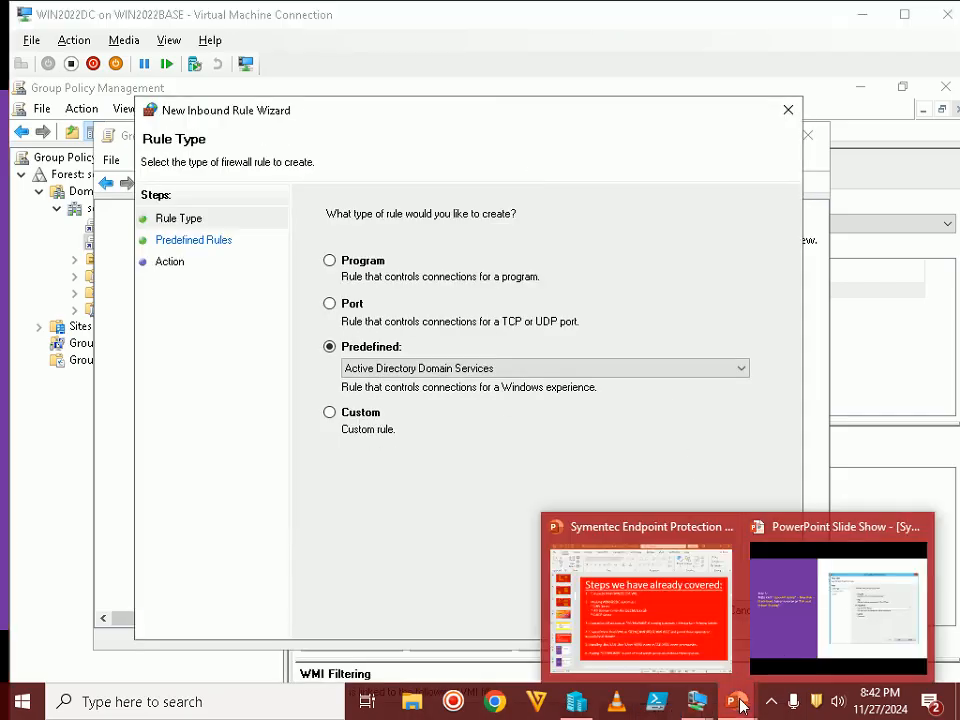
pyautogui.click(838, 600)
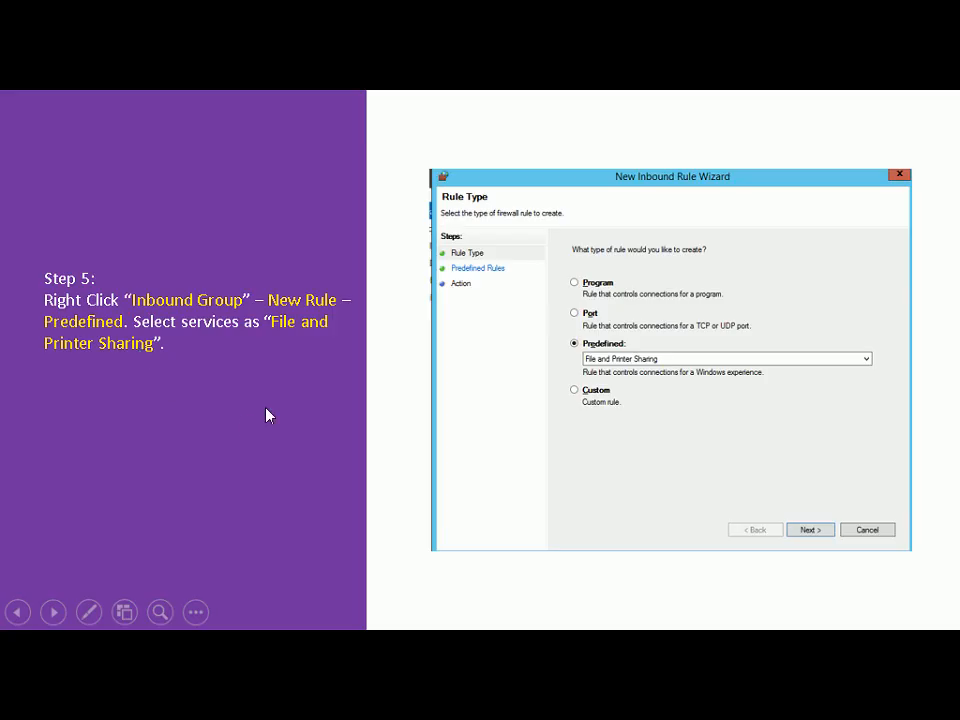
pyautogui.hotkey('alt', 'Tab')
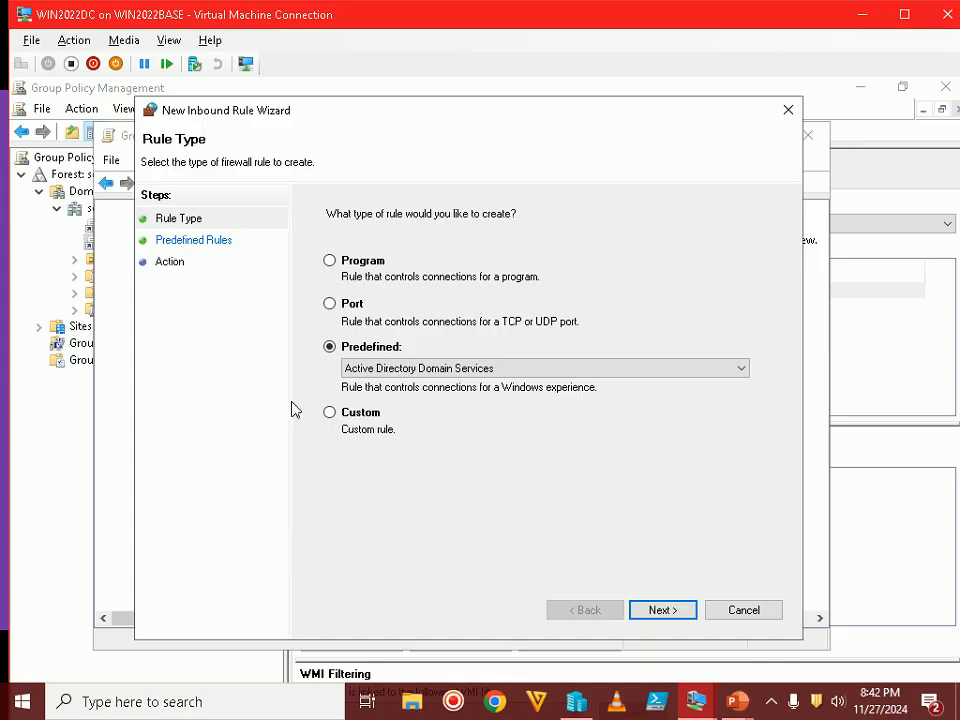
# Choose File and Printer Sharing as the predefined group and view the Step 6 slide
pyautogui.press('f')
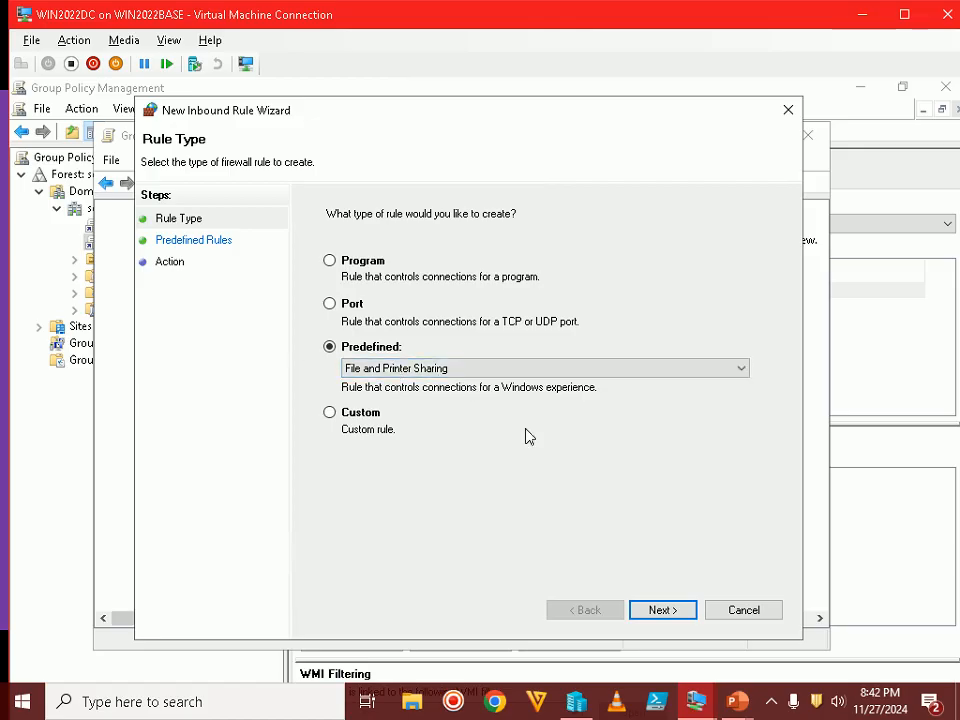
pyautogui.moveTo(737, 701)
pyautogui.click(806, 629)
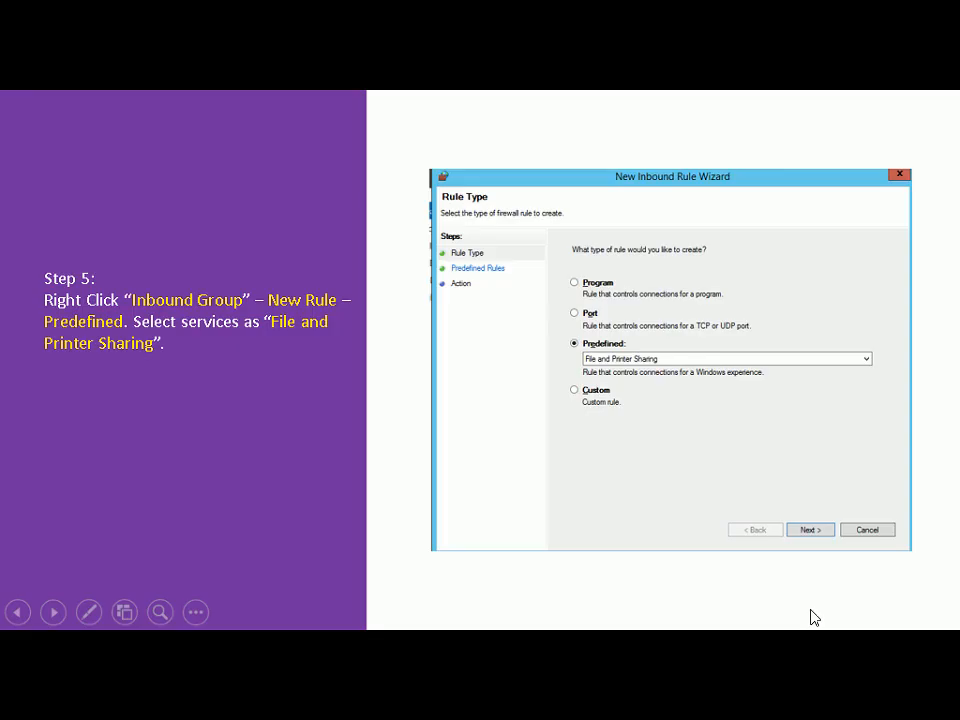
pyautogui.click(811, 617)
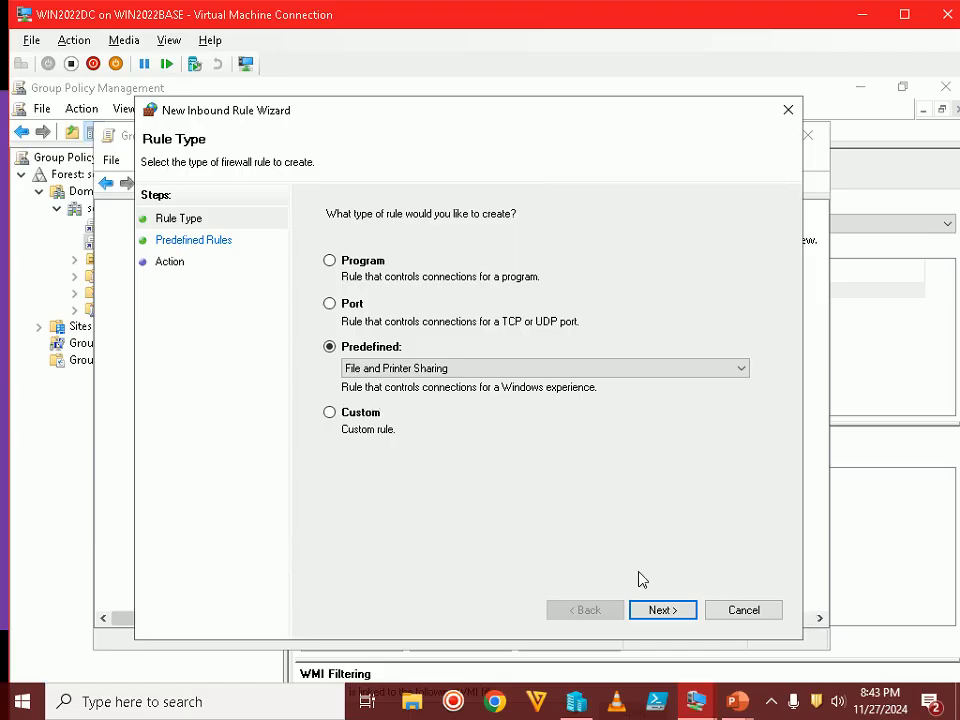
# Create the nine allowed File and Printer Sharing inbound rules and widen the Name column
pyautogui.click(660, 611)
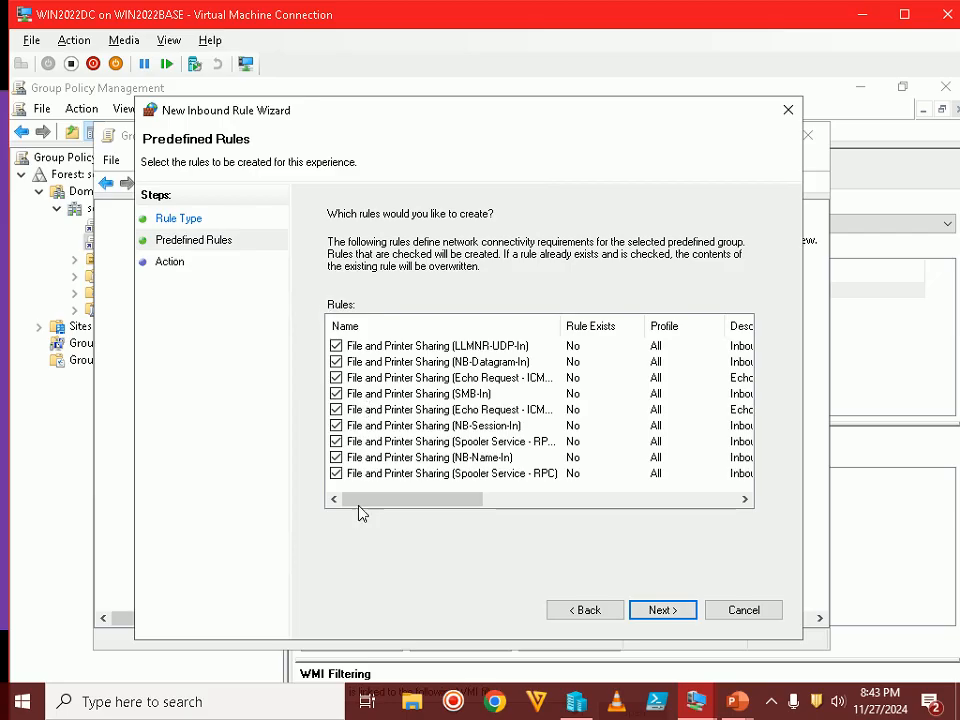
pyautogui.click(664, 611)
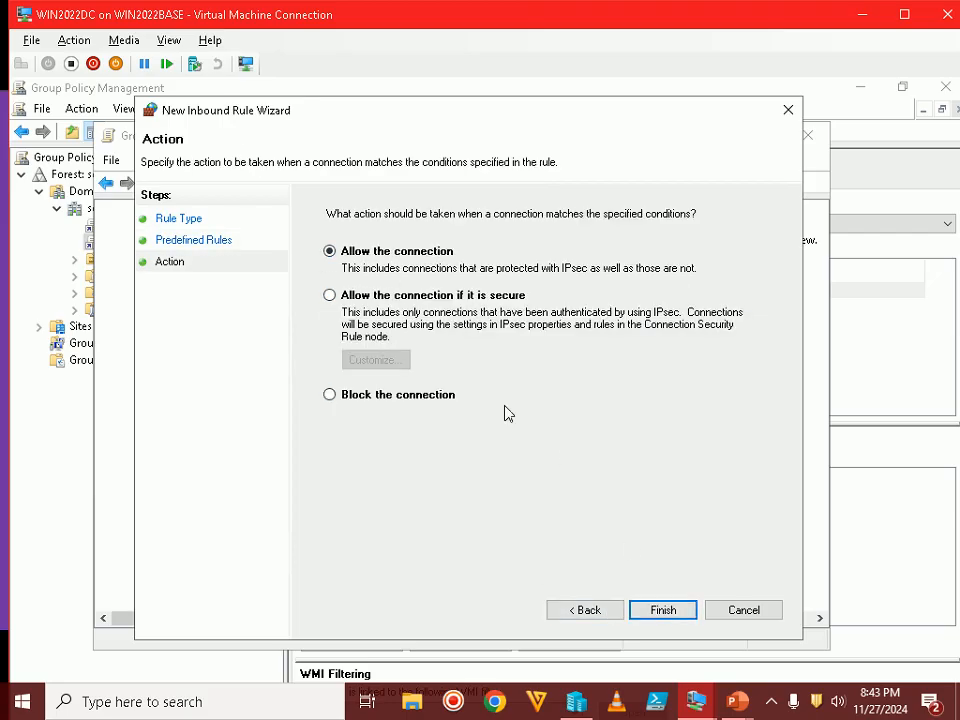
pyautogui.click(661, 611)
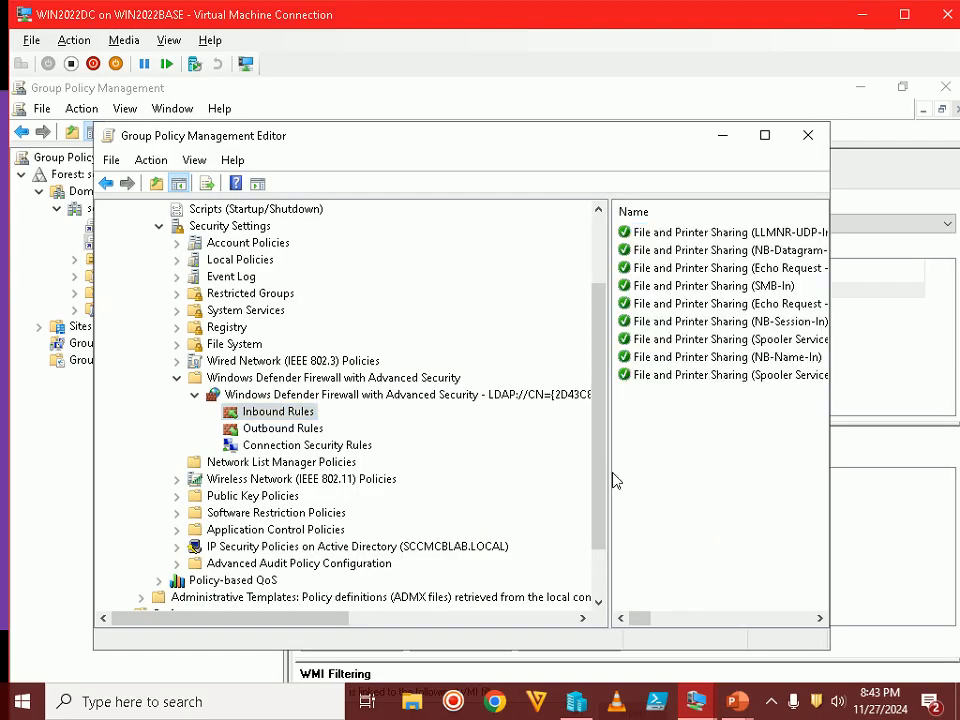
pyautogui.moveTo(609, 476); pyautogui.dragTo(471, 453)
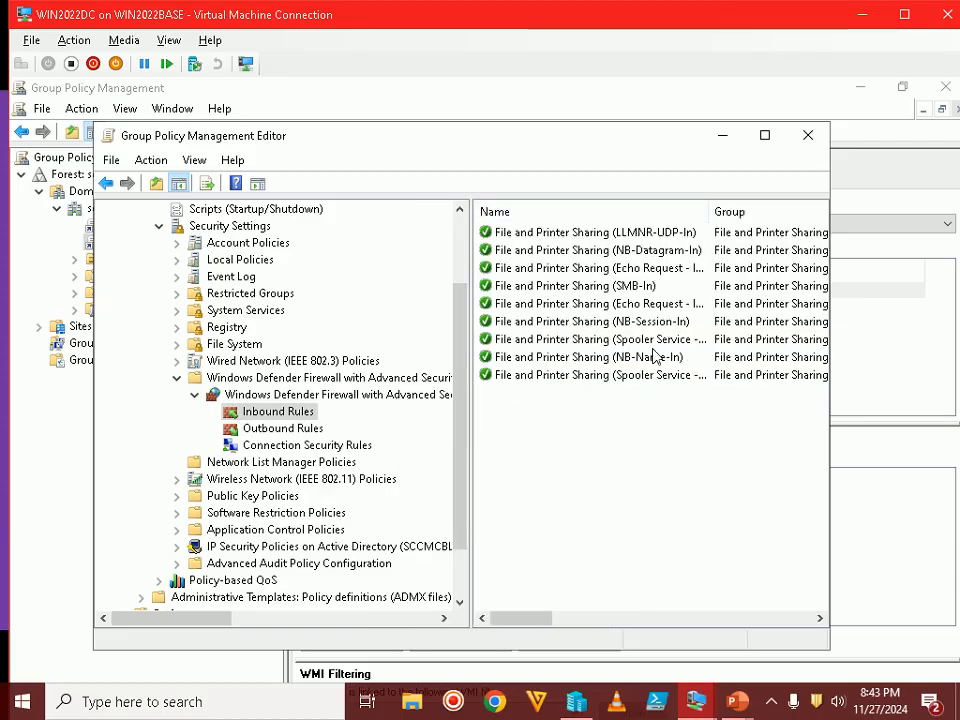
pyautogui.moveTo(711, 211); pyautogui.dragTo(744, 211)
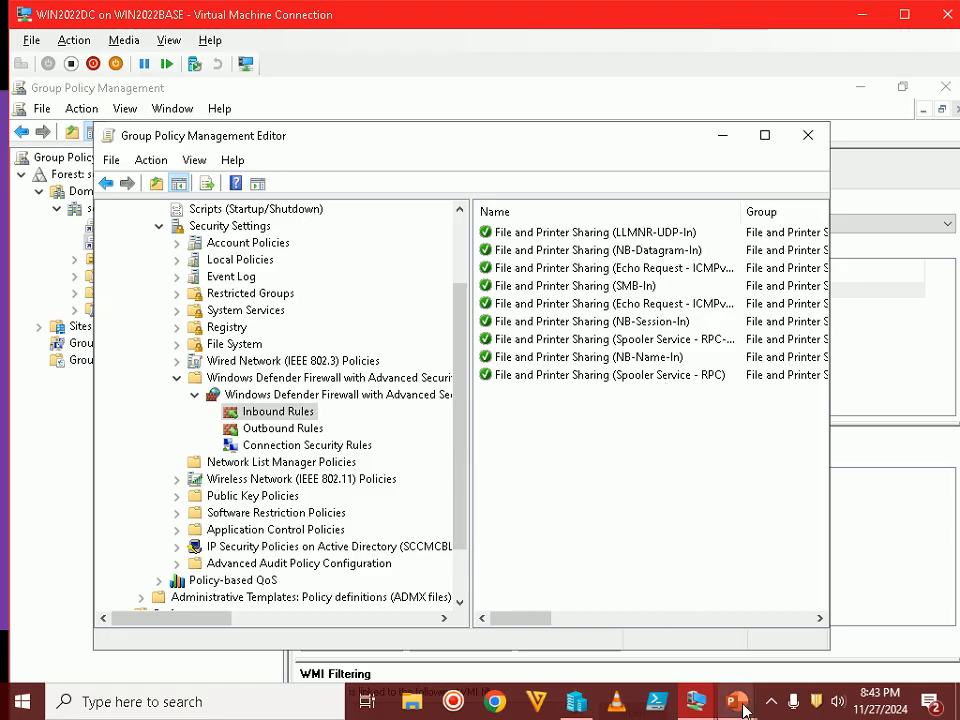
pyautogui.moveTo(743, 710)
pyautogui.click(820, 645)
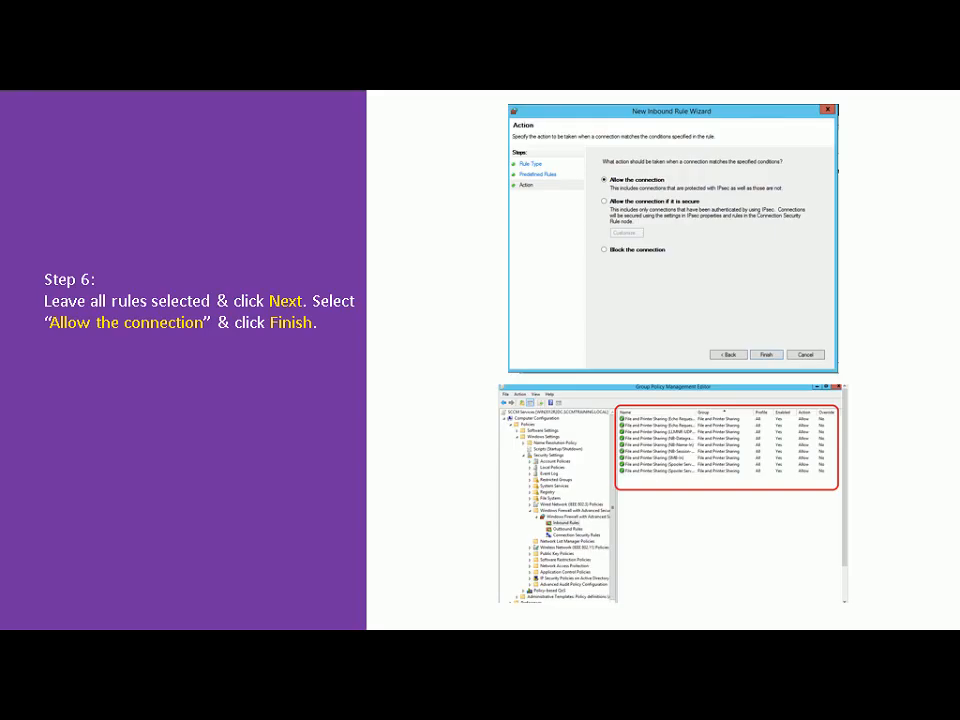
# Advance to the Step 7 outbound-rules slide and switch back to the VM
pyautogui.press('Right')
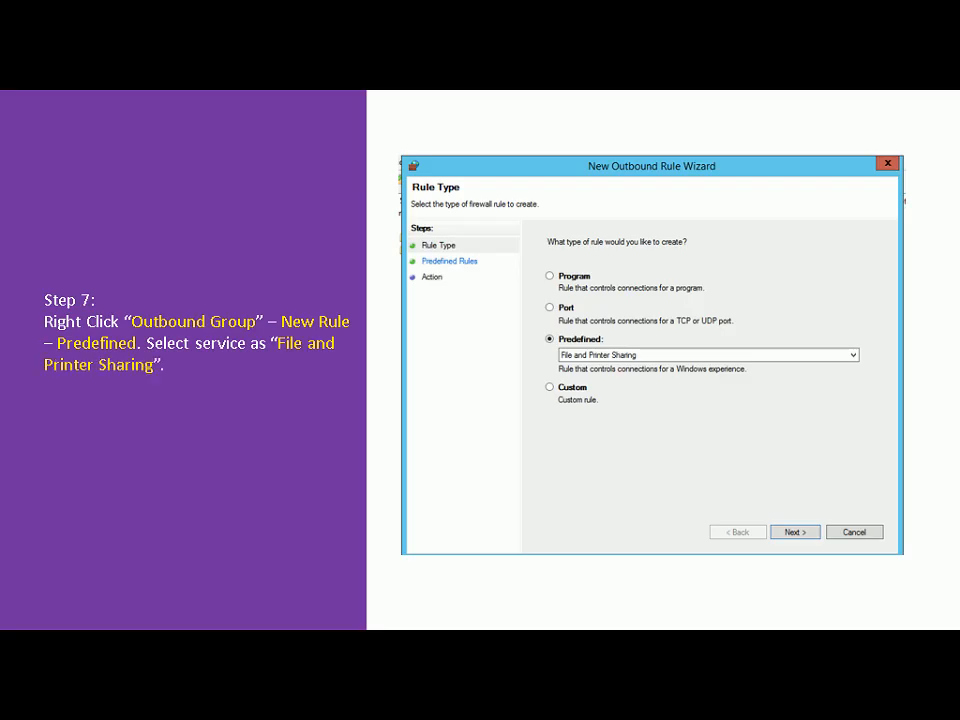
pyautogui.hotkey('alt', 'Tab')
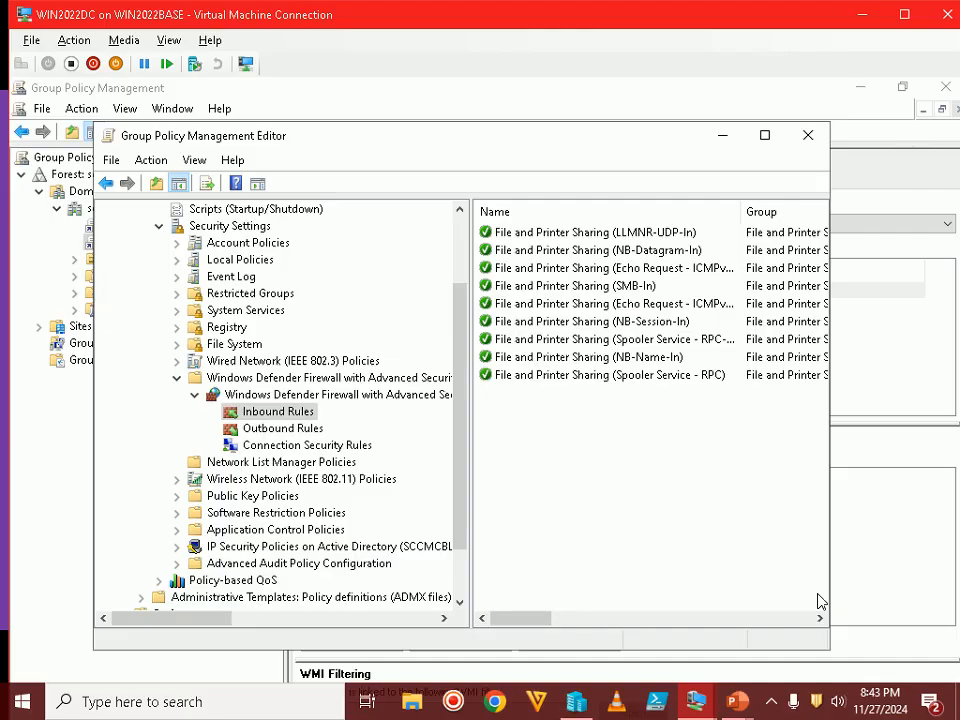
# Start a predefined outbound rule in Outbound Rules using the File and Printer Sharing group
pyautogui.click(295, 432)
pyautogui.rightClick(265, 430)
pyautogui.click(310, 442)
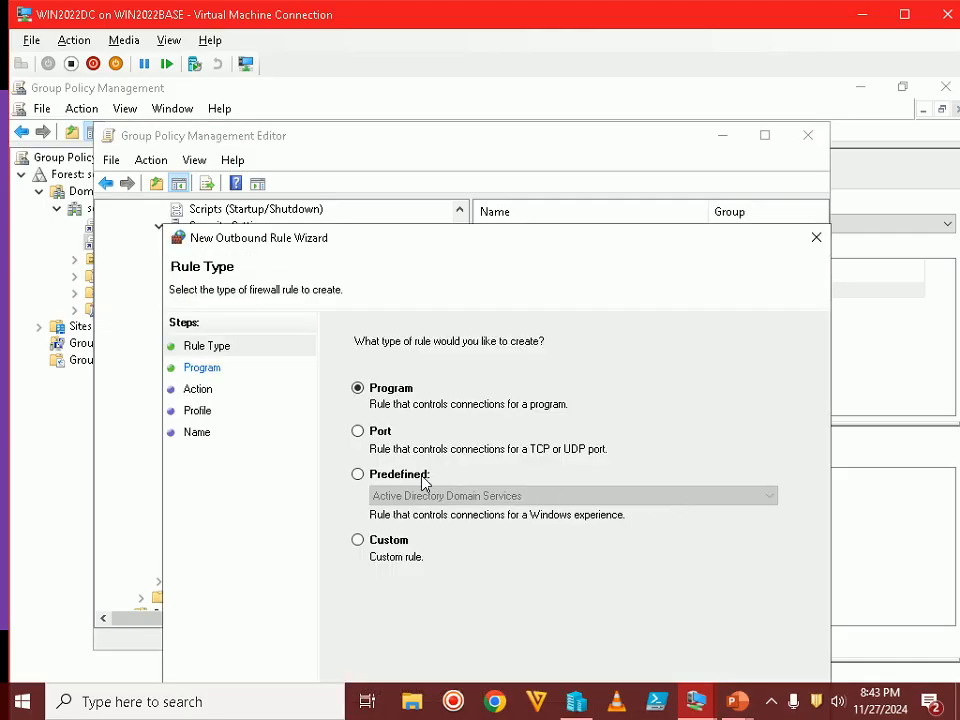
pyautogui.click(423, 483)
pyautogui.moveTo(639, 234); pyautogui.dragTo(620, 116)
pyautogui.click(424, 372)
pyautogui.click(427, 376)
pyautogui.press('f')
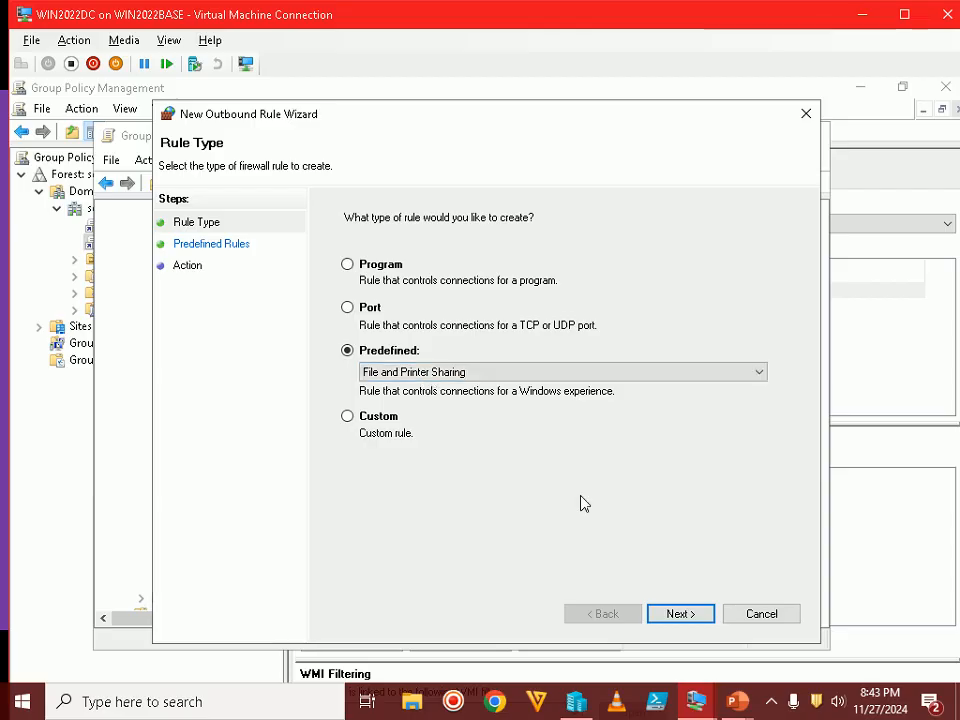
pyautogui.click(677, 617)
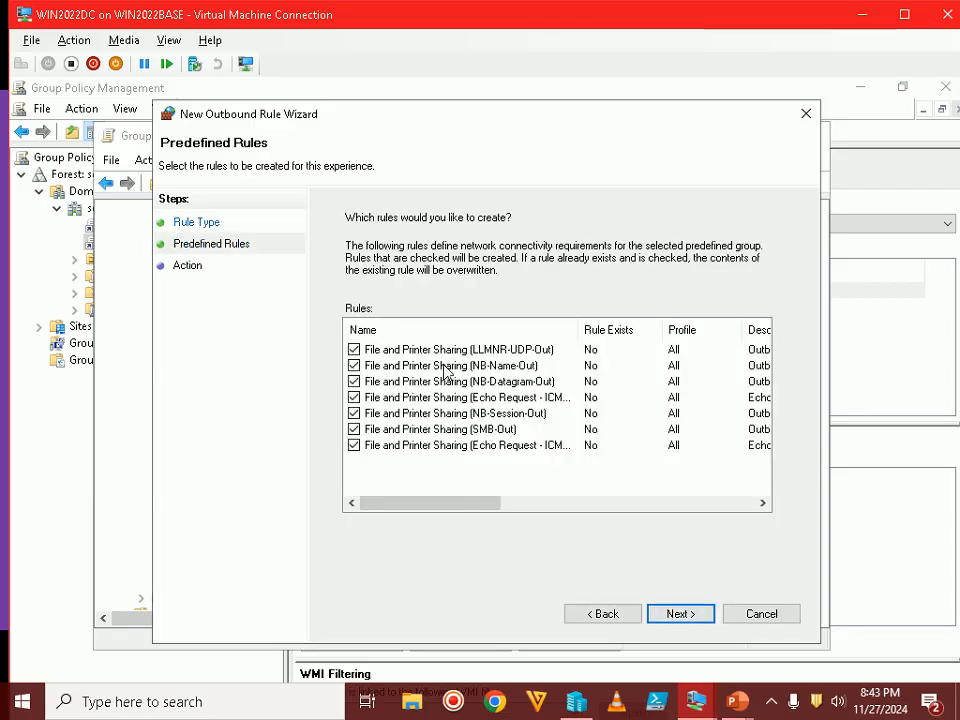
# Check the next slide, then set Allow the connection and finish the seven outbound rules
pyautogui.moveTo(737, 701)
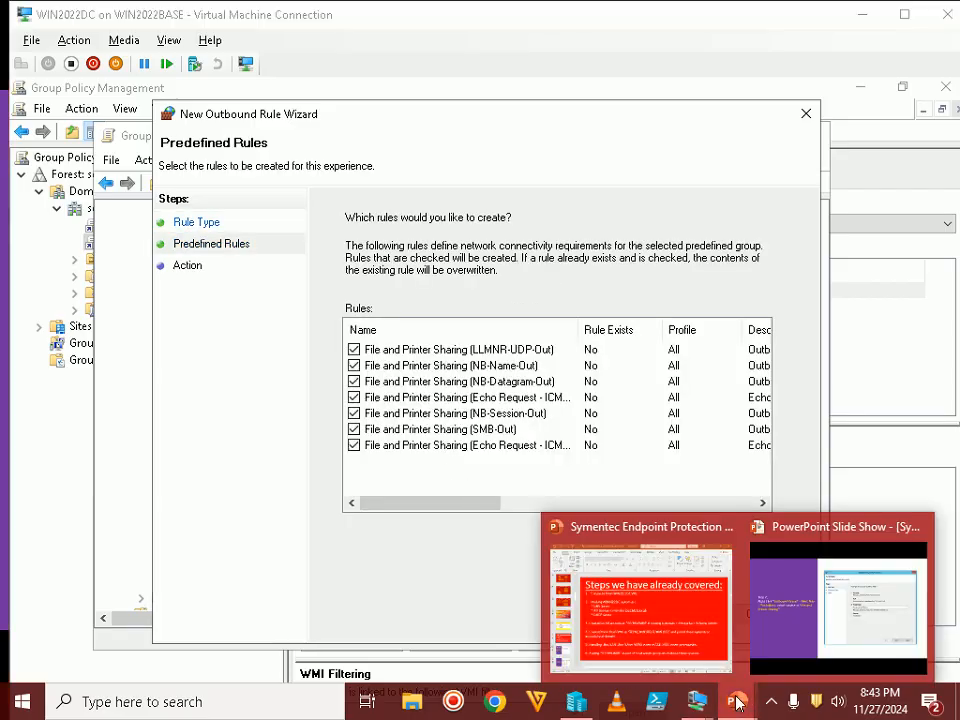
pyautogui.click(789, 591)
pyautogui.press('Right')
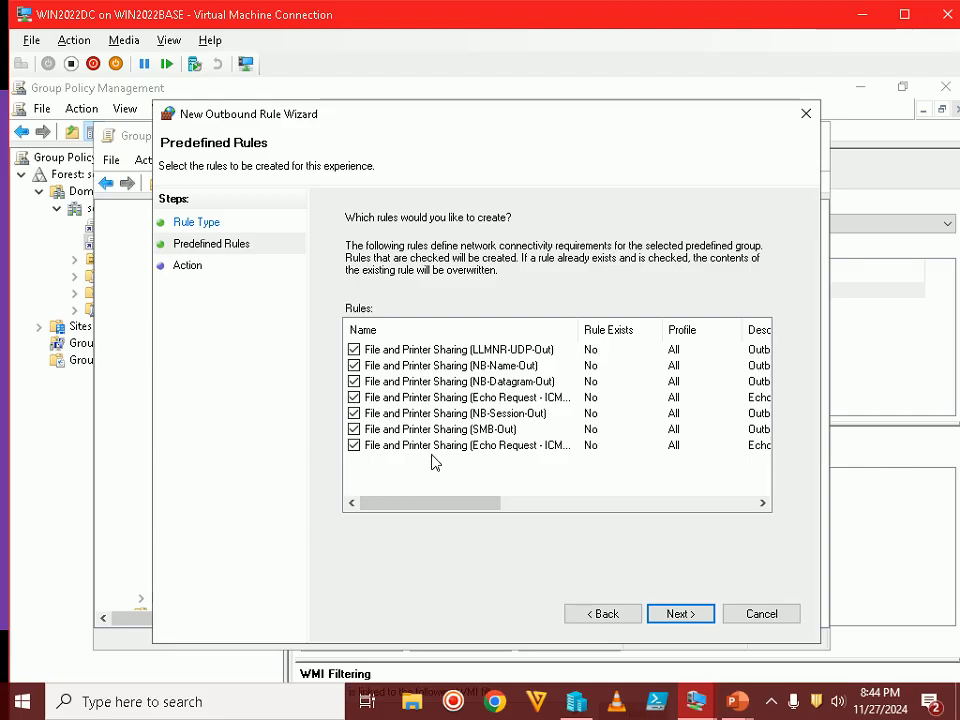
pyautogui.click(679, 616)
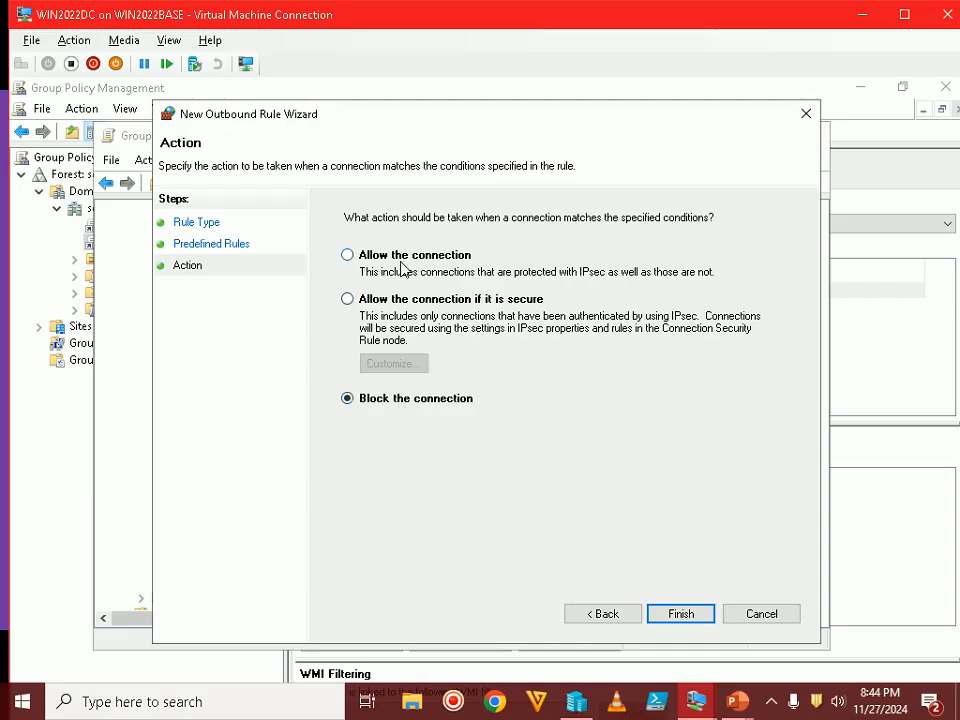
pyautogui.click(364, 257)
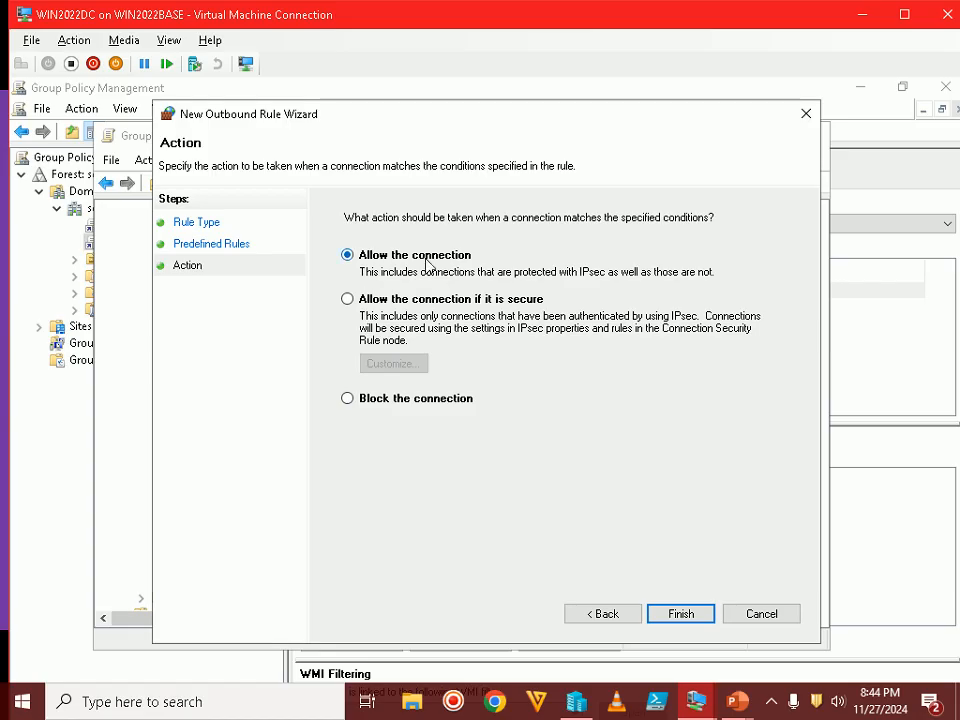
pyautogui.click(680, 617)
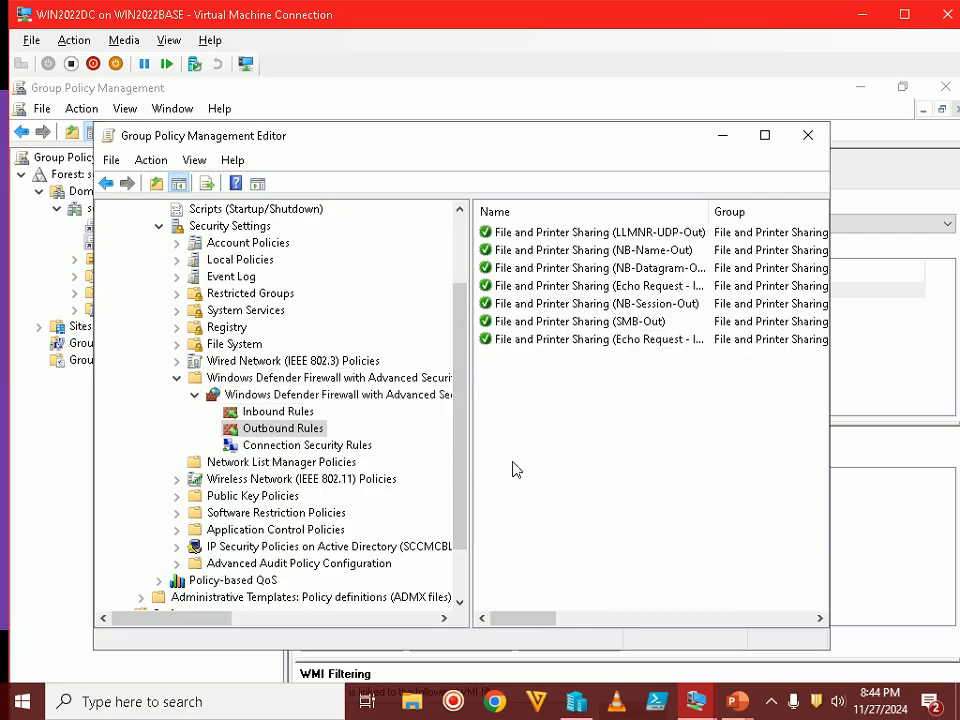
# Show the Step 8 slide, advance to Step 9 on WMI rules, and return to the VM
pyautogui.click(737, 702)
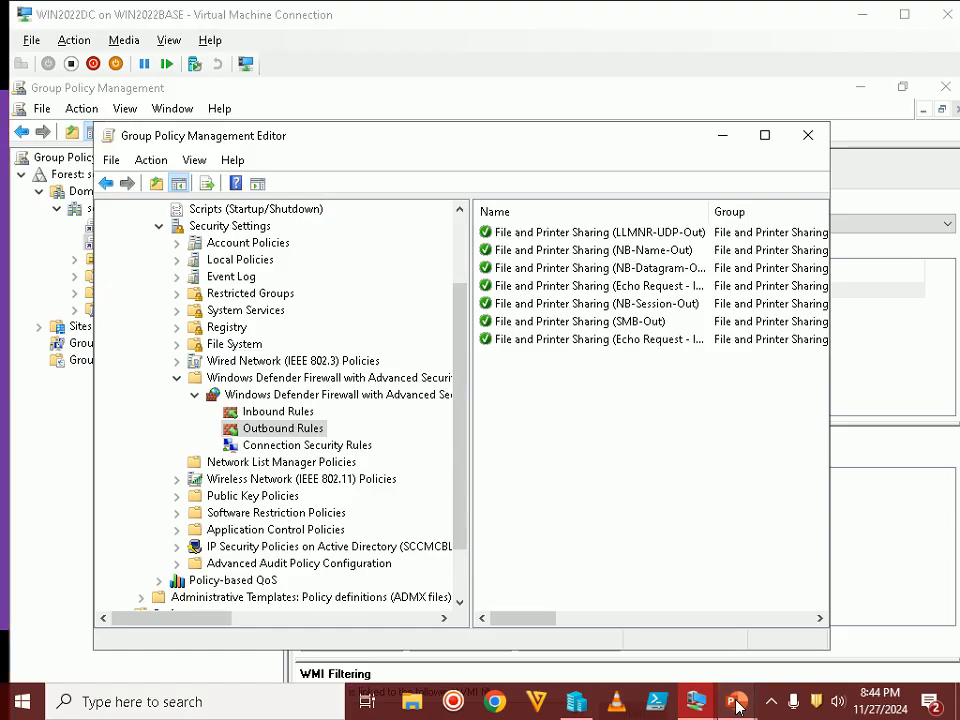
pyautogui.click(807, 621)
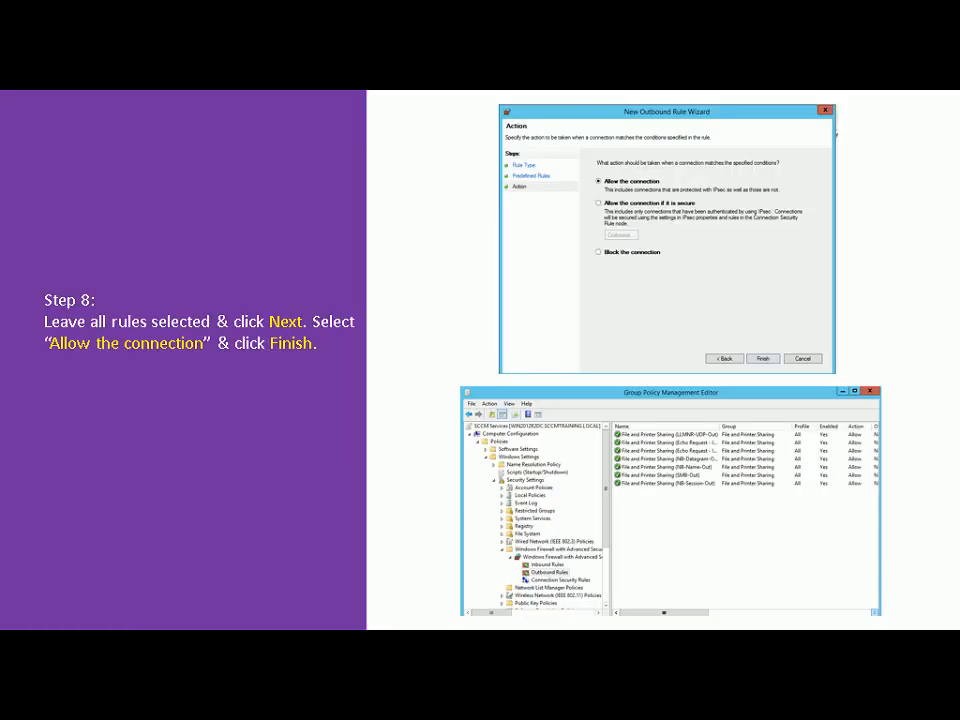
pyautogui.press('Right')
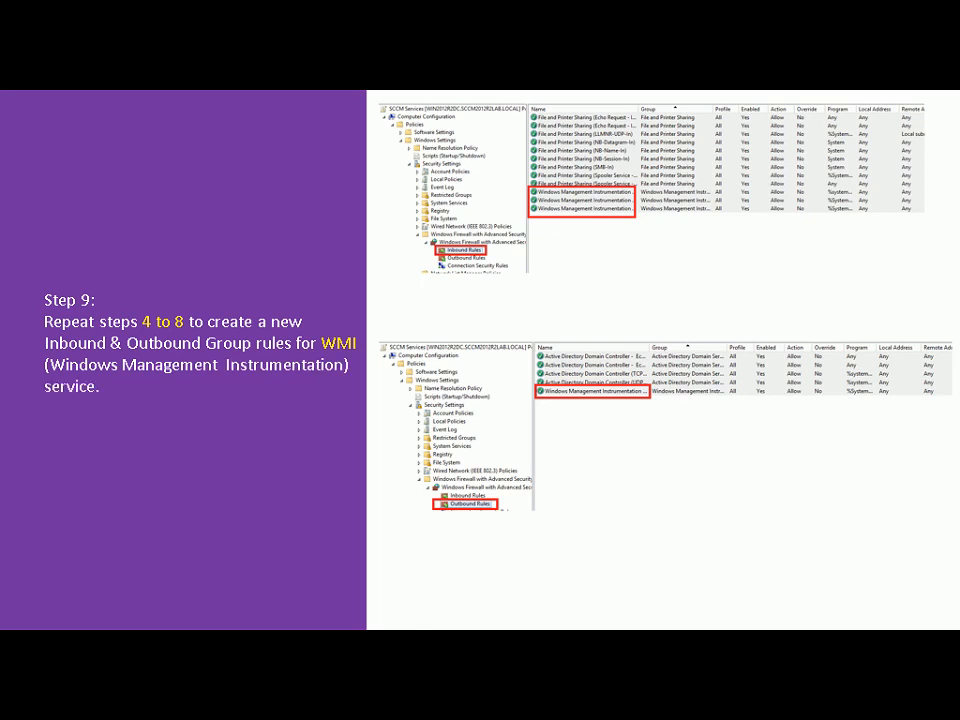
pyautogui.hotkey('alt', 'Tab')
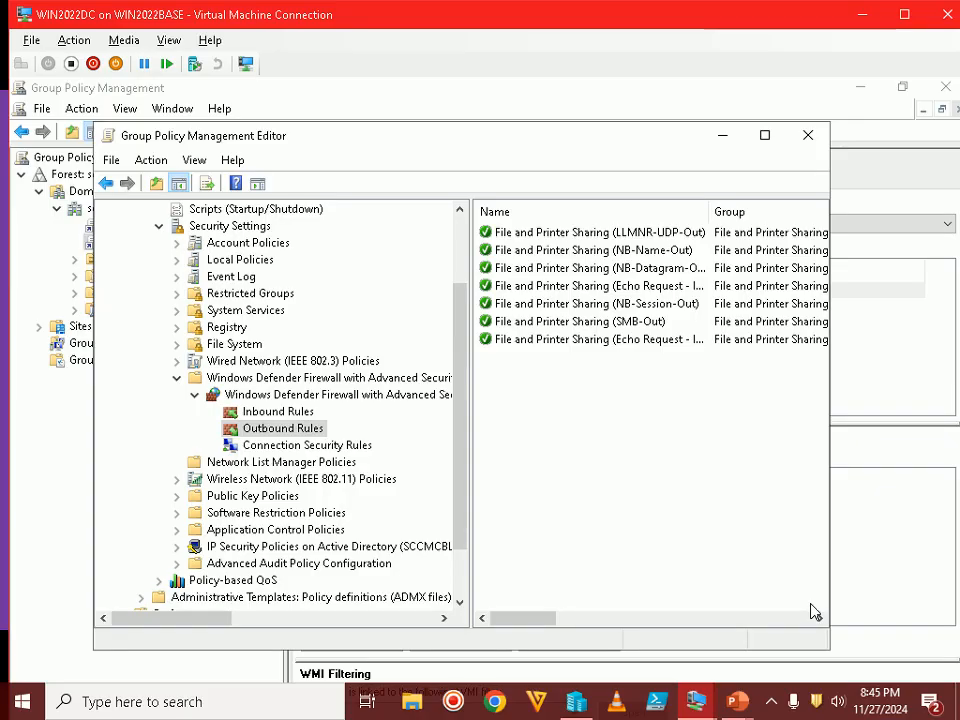
# Start a predefined inbound rule using the Windows Management Instrumentation (WMI) group
pyautogui.click(257, 412)
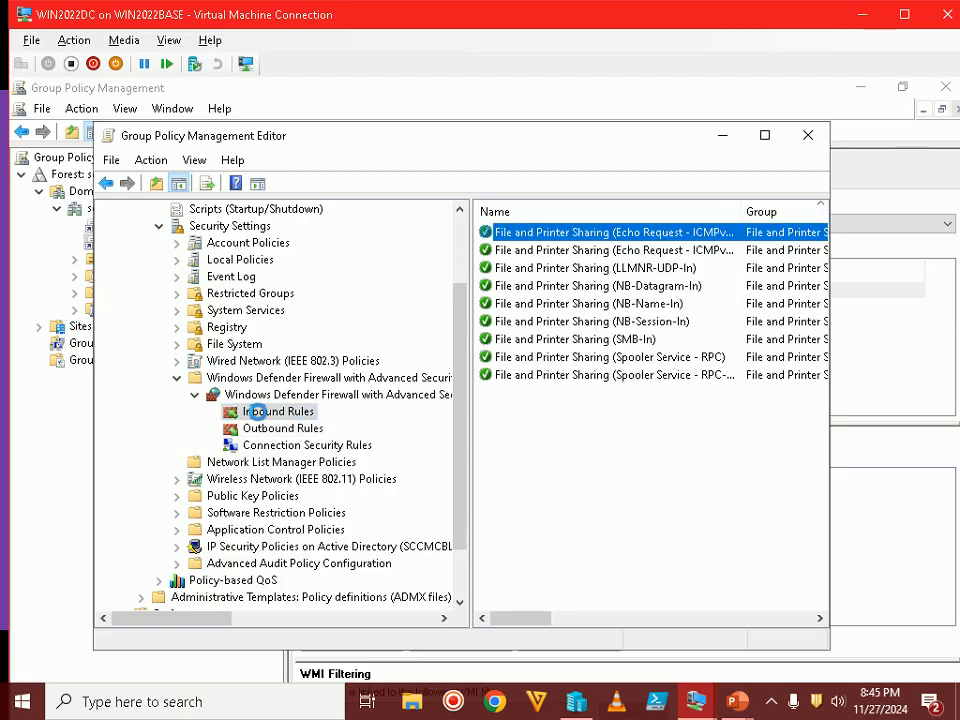
pyautogui.hotkey('ctrl', 'a')
pyautogui.click(650, 461)
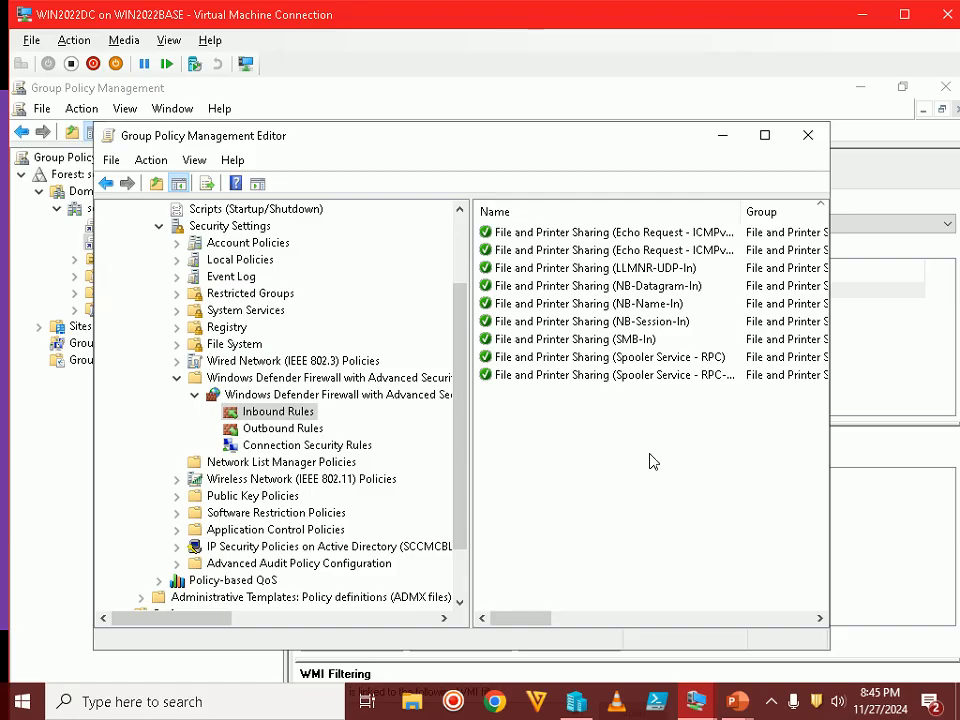
pyautogui.rightClick(290, 412)
pyautogui.click(343, 421)
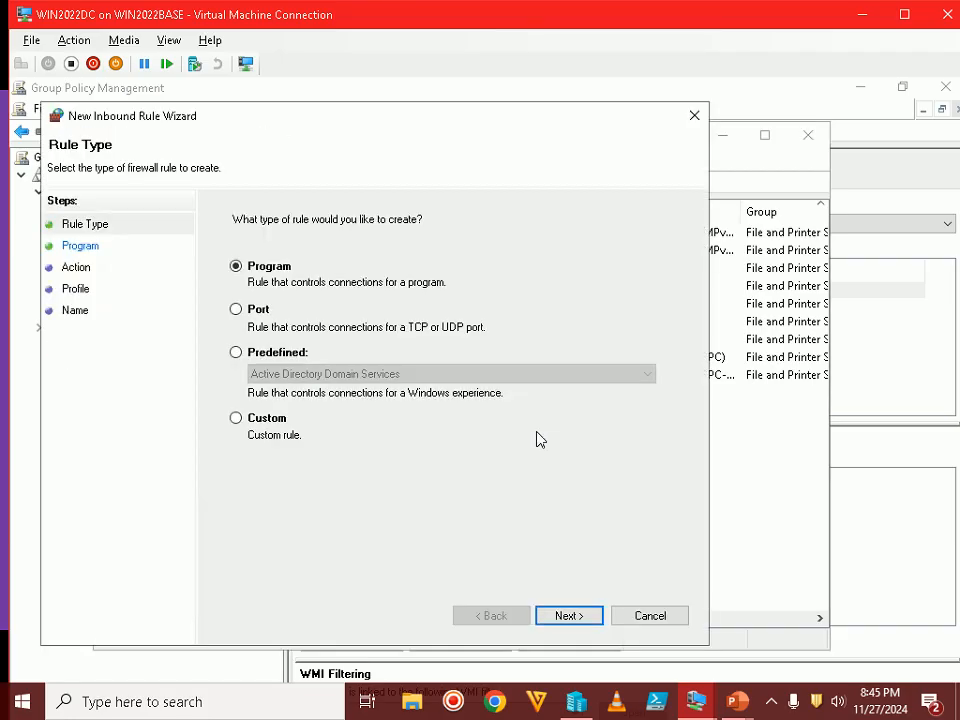
pyautogui.click(287, 355)
pyautogui.doubleClick(299, 374)
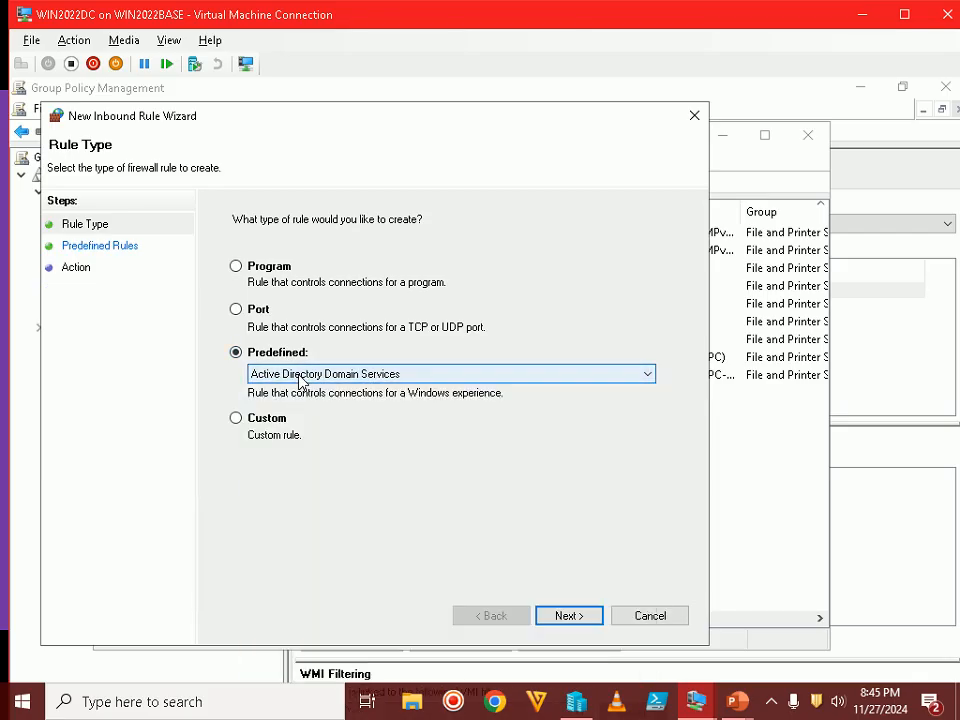
pyautogui.press('w')
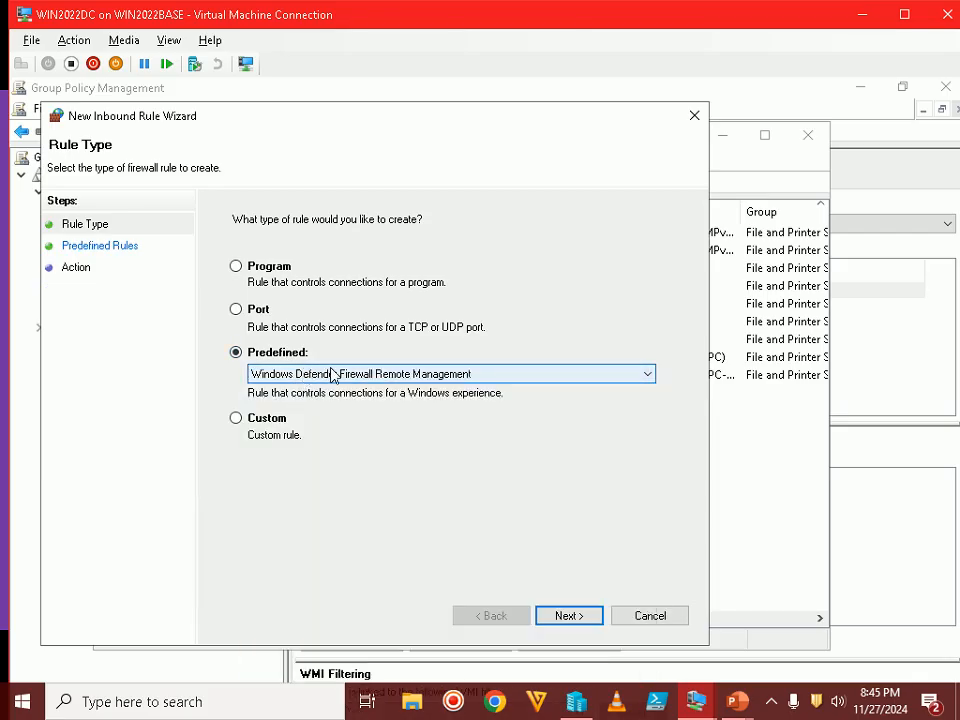
pyautogui.press('w')
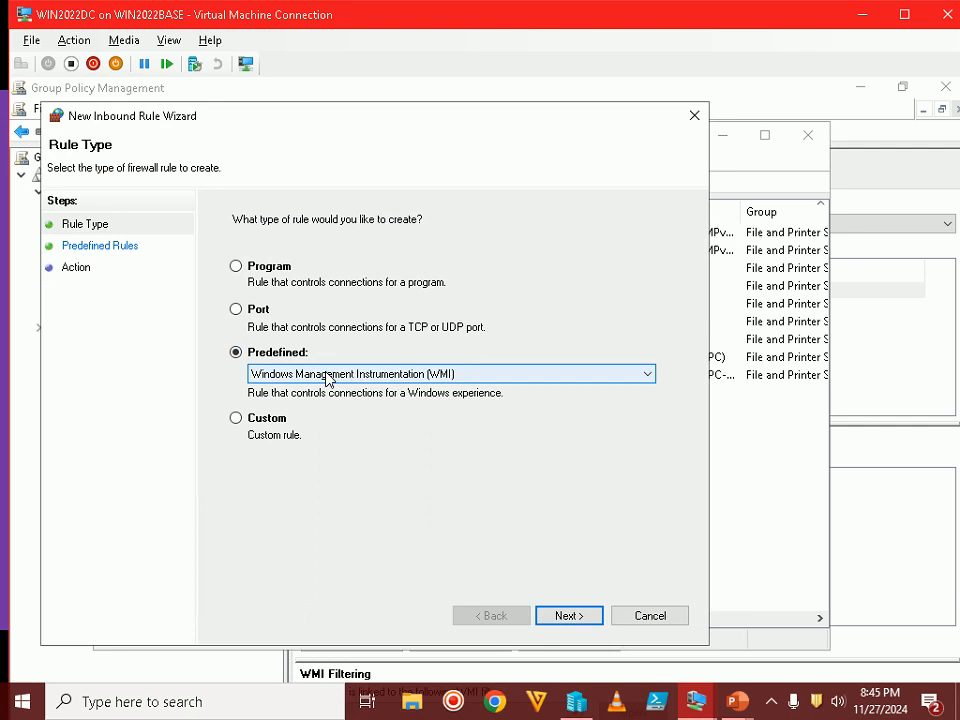
# Finish the three allowed WMI inbound rules and sort the inbound list by Name
pyautogui.click(567, 612)
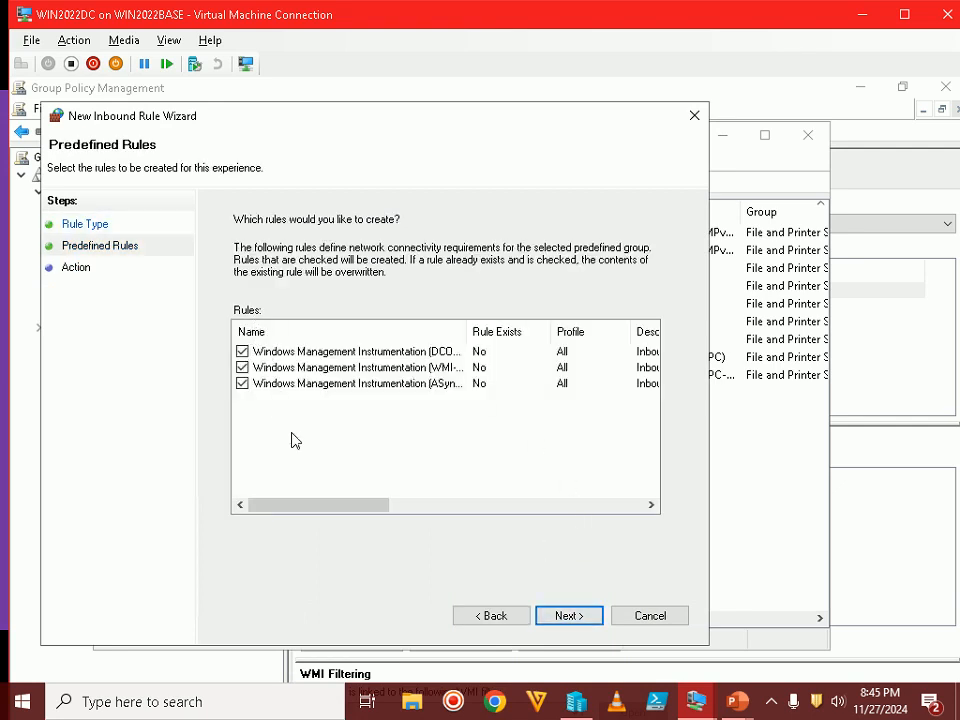
pyautogui.click(565, 616)
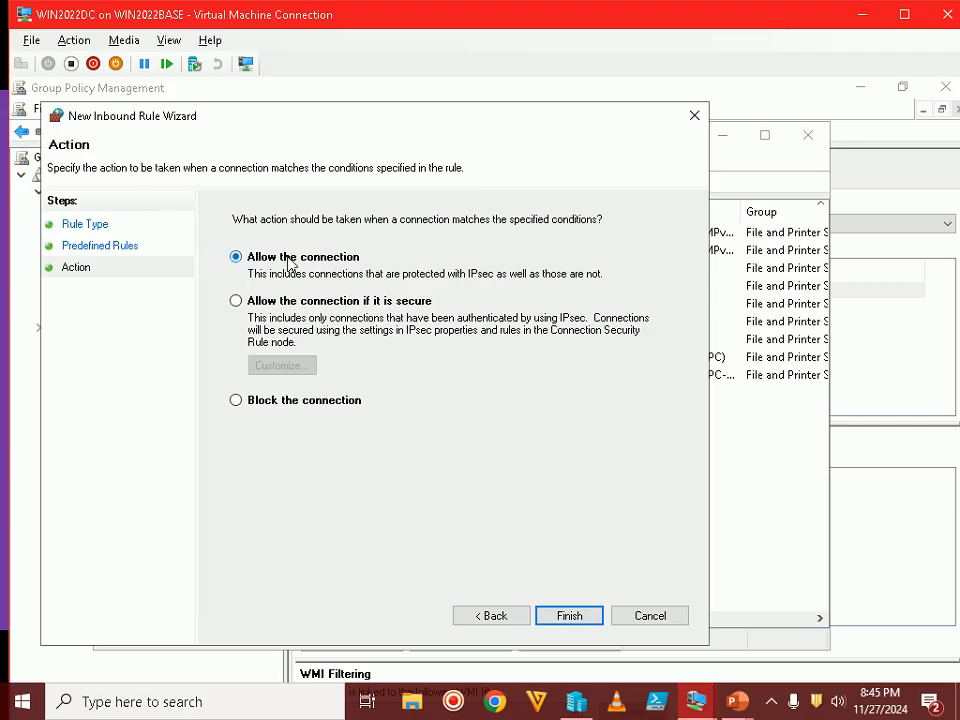
pyautogui.click(576, 619)
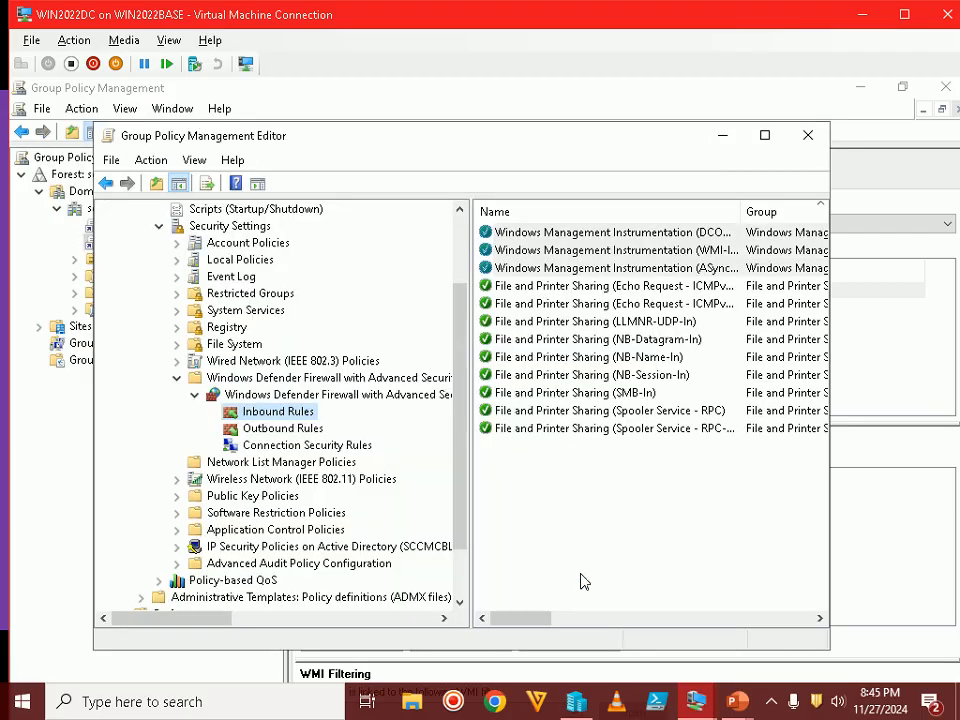
pyautogui.click(553, 250)
pyautogui.click(553, 268)
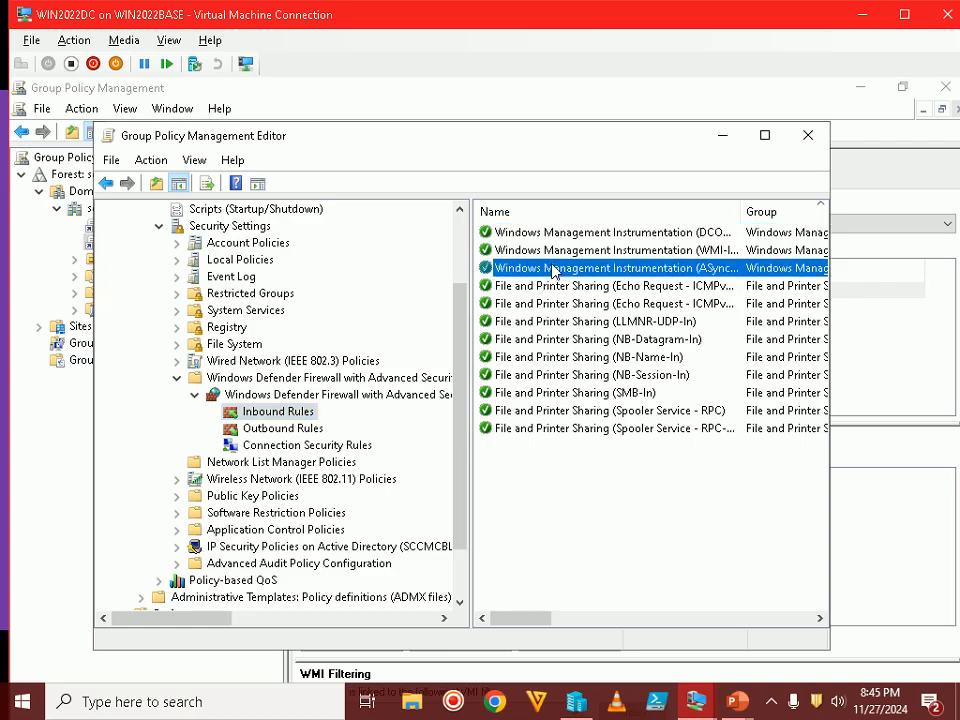
pyautogui.click(603, 214)
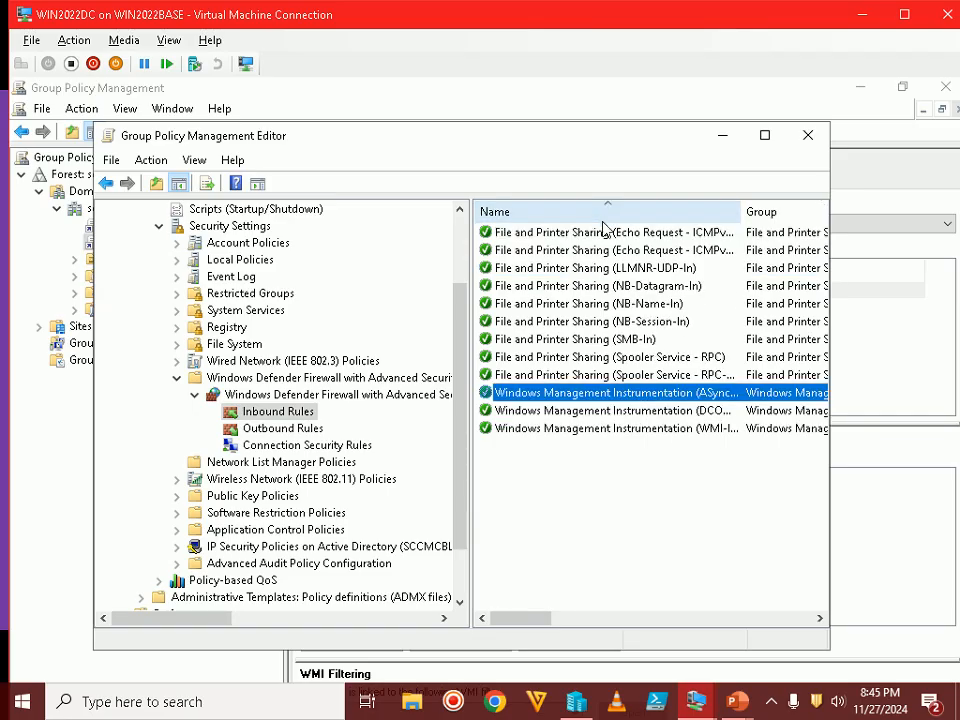
pyautogui.click(553, 428)
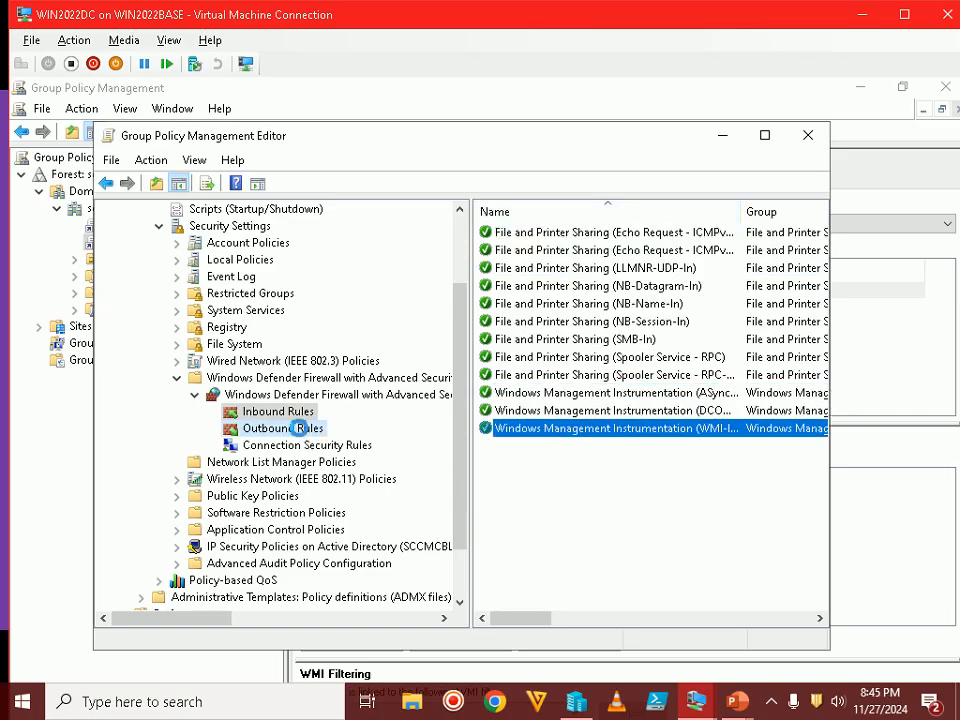
# Run the New Outbound Rule wizard with predefined WMI group and Allow the connection
pyautogui.rightClick(297, 428)
pyautogui.click(334, 446)
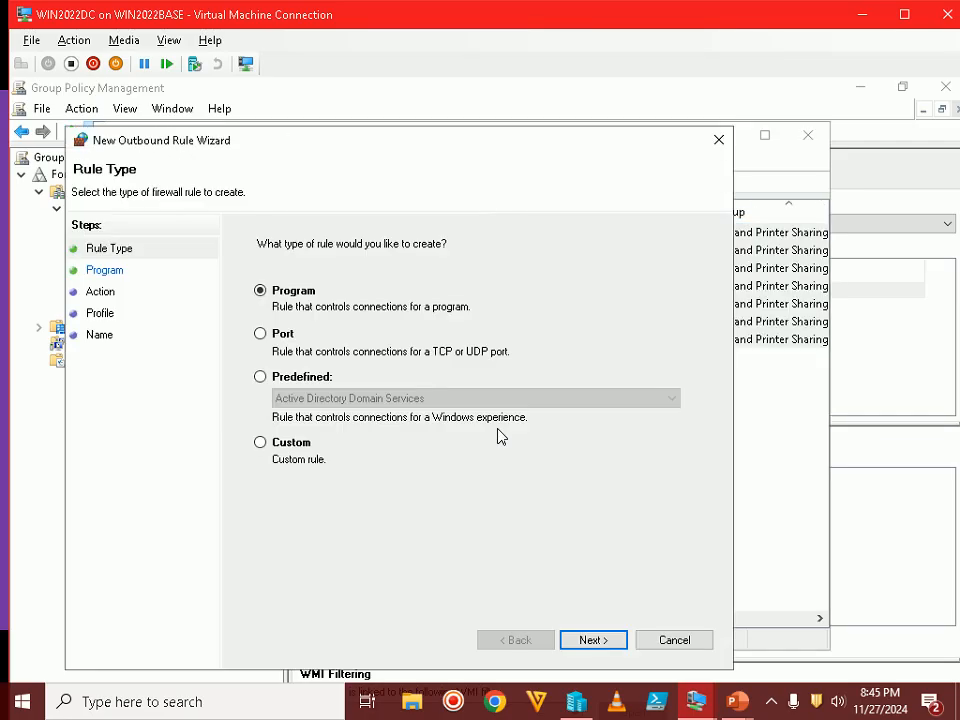
pyautogui.click(303, 378)
pyautogui.click(313, 397)
pyautogui.click(325, 412)
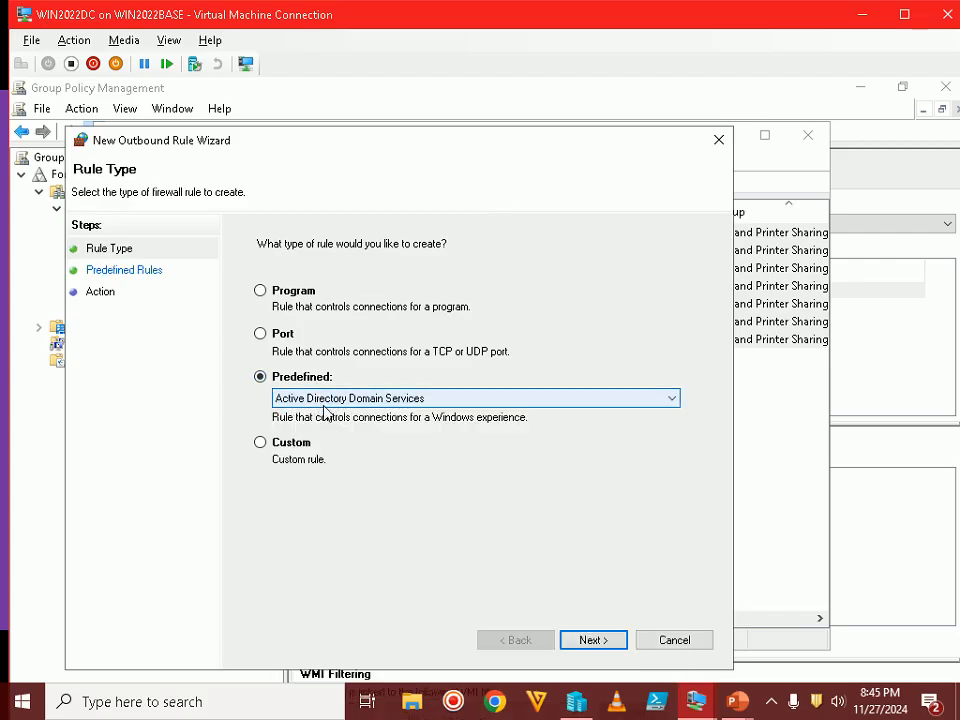
pyautogui.press('w')
pyautogui.press('w')
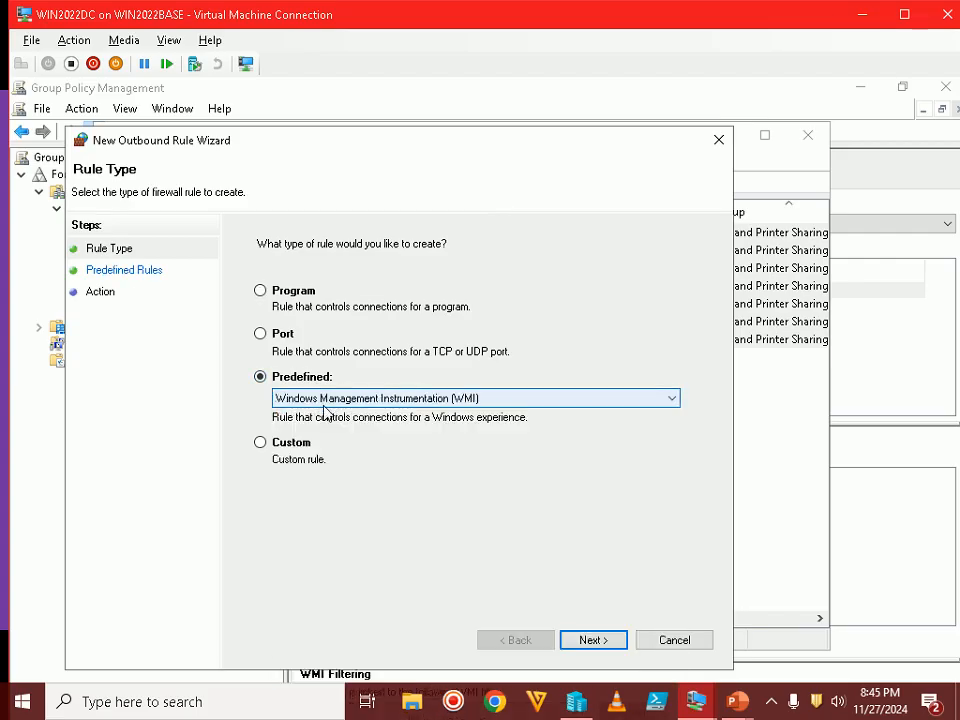
pyautogui.click(590, 639)
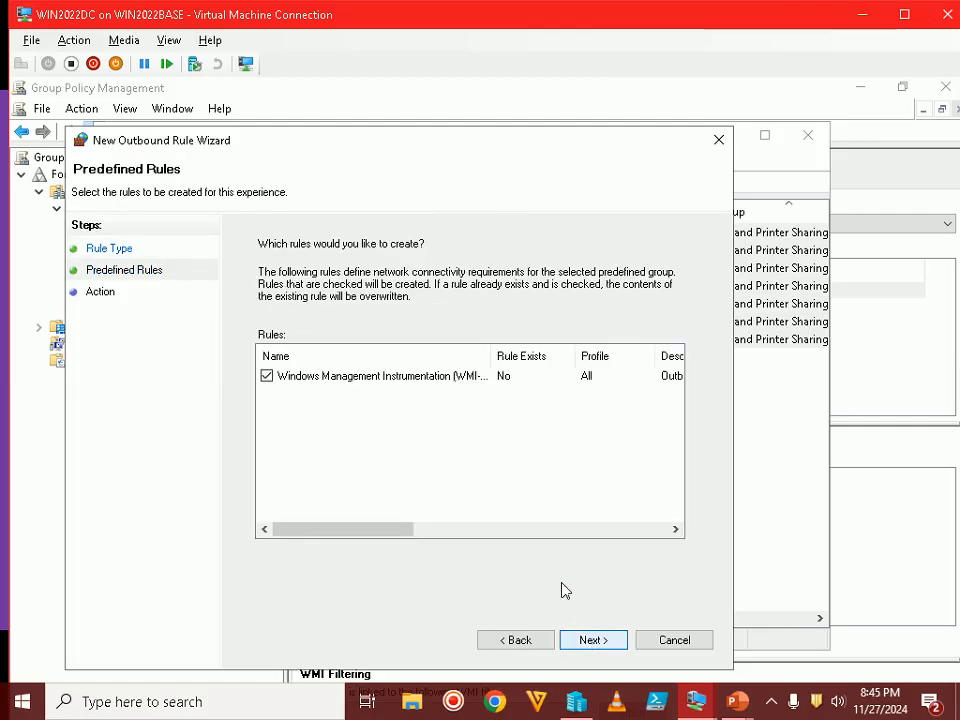
pyautogui.click(595, 639)
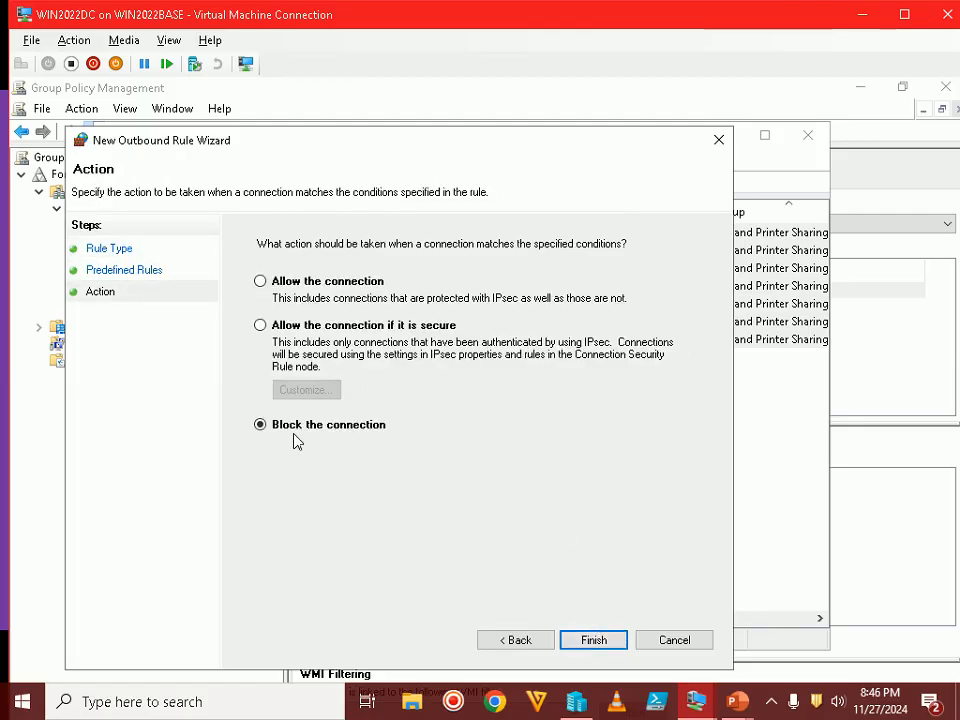
pyautogui.click(315, 281)
pyautogui.click(594, 640)
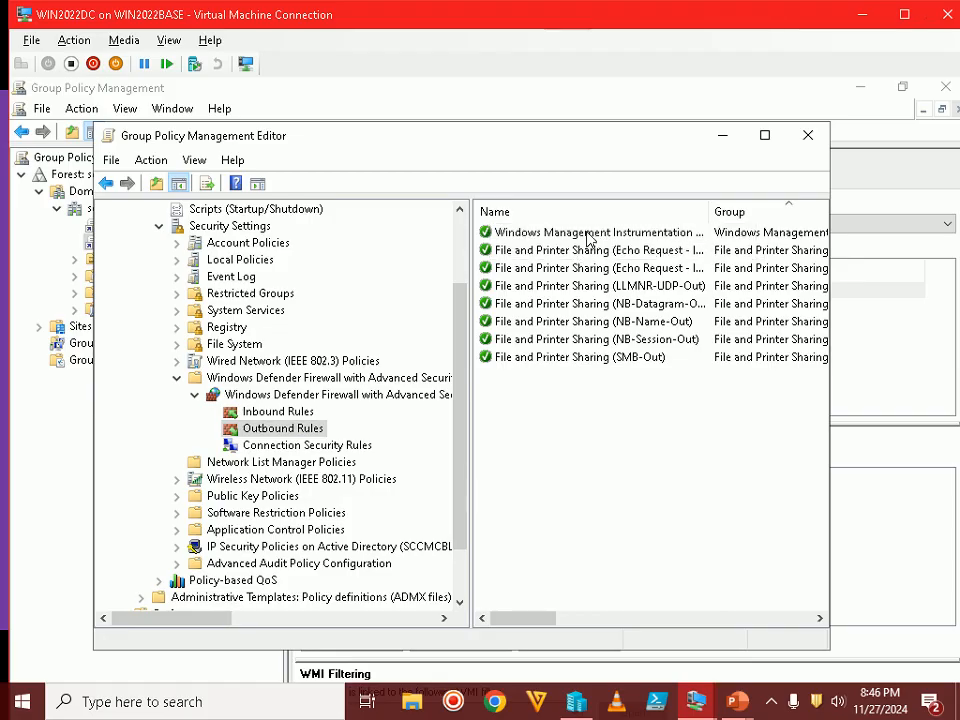
# Widen the Name column and select the new WMI-Out outbound rule
pyautogui.click(586, 236)
pyautogui.click(570, 445)
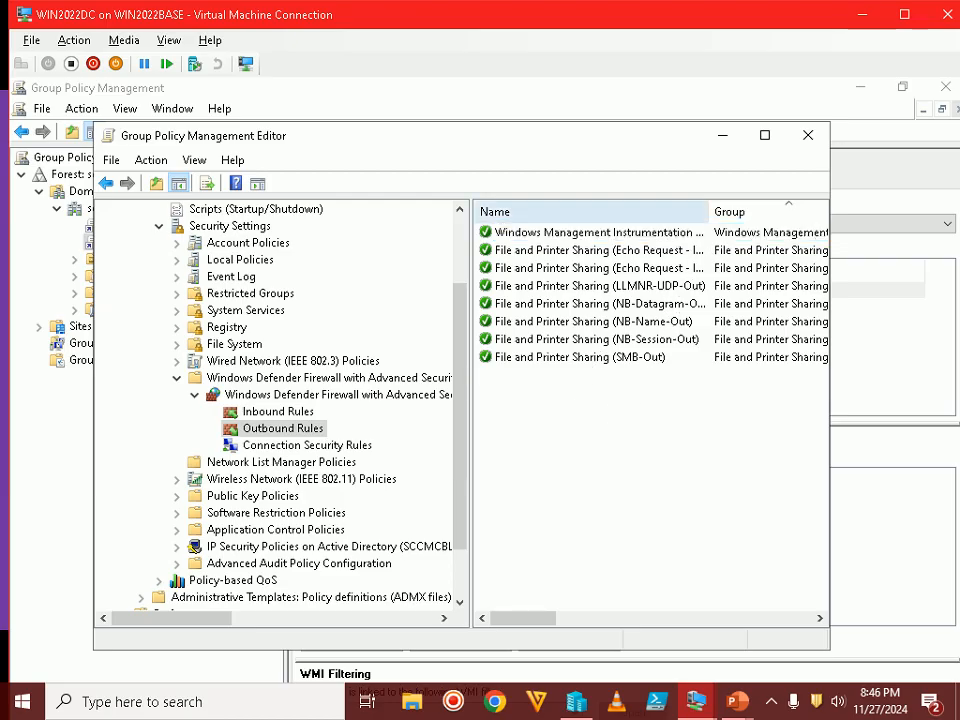
pyautogui.moveTo(709, 212); pyautogui.dragTo(728, 212)
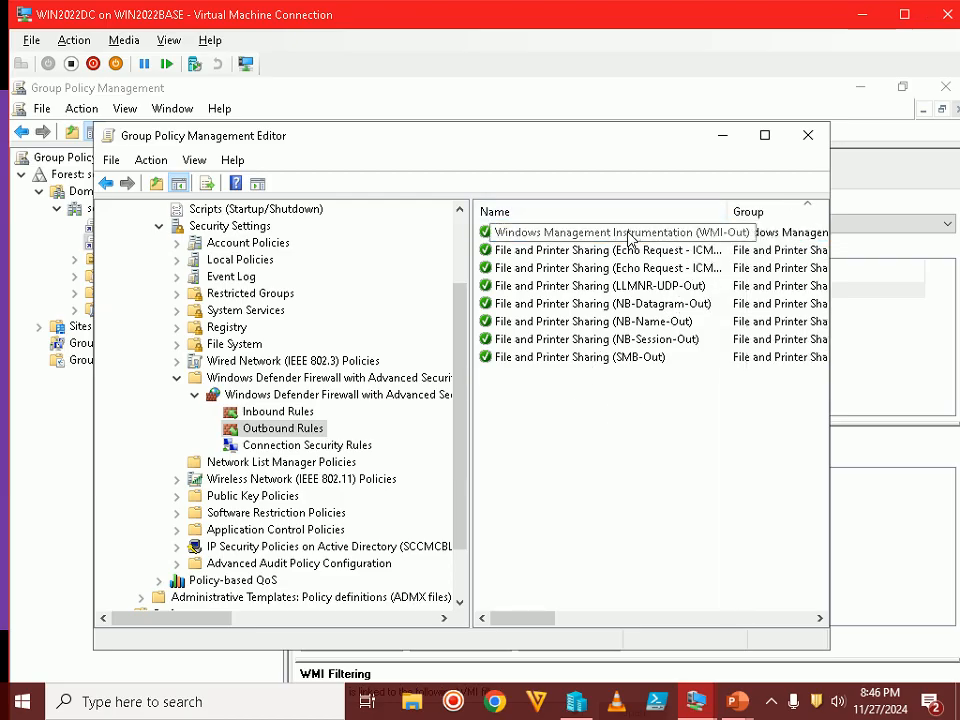
pyautogui.click(580, 236)
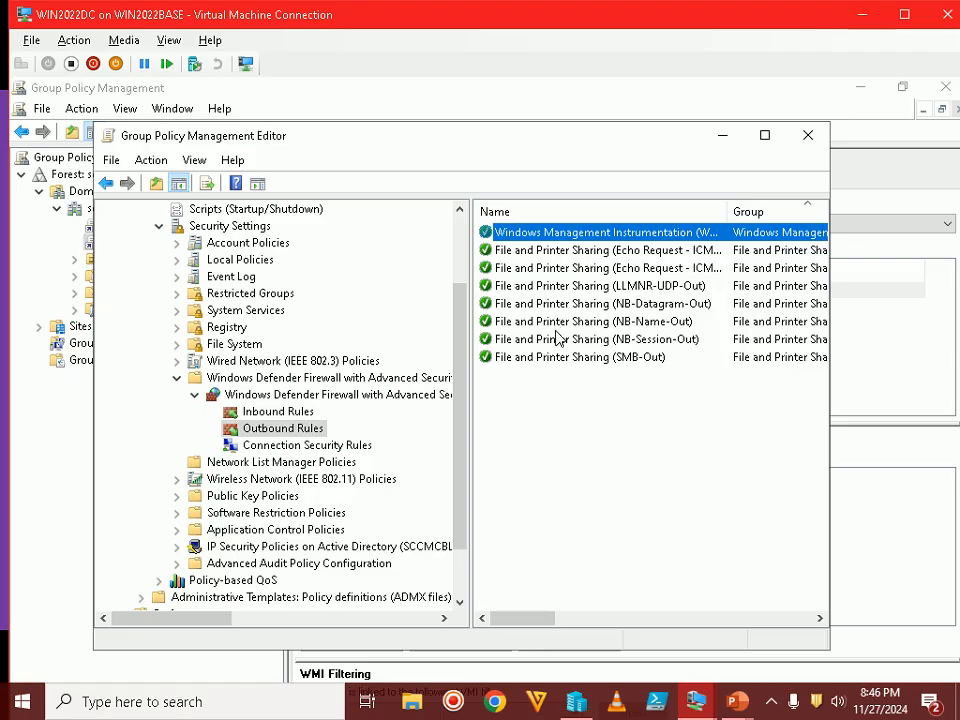
# Show the Steps 10–11 slide on a Port inbound rule for SEPM ports, then return to the GPO editor
pyautogui.moveTo(741, 700)
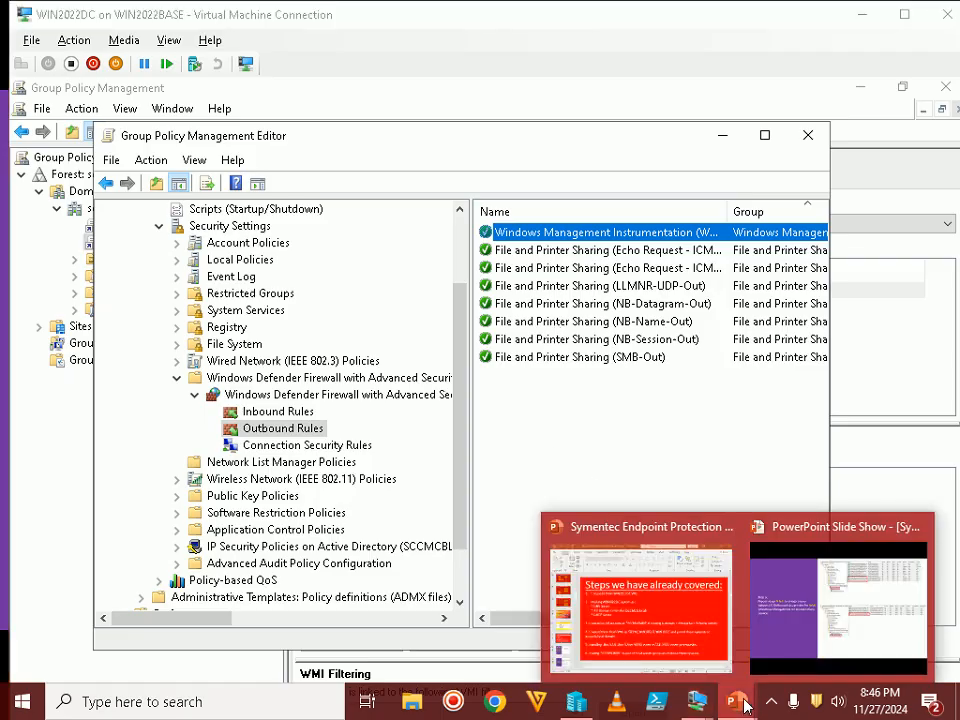
pyautogui.click(775, 584)
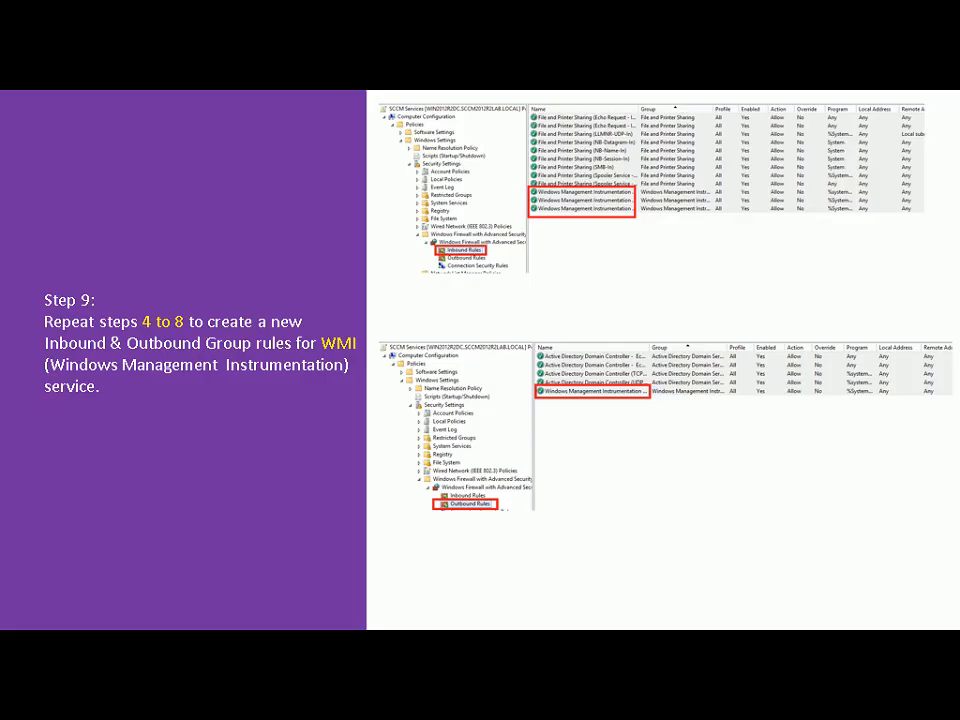
pyautogui.press('Right')
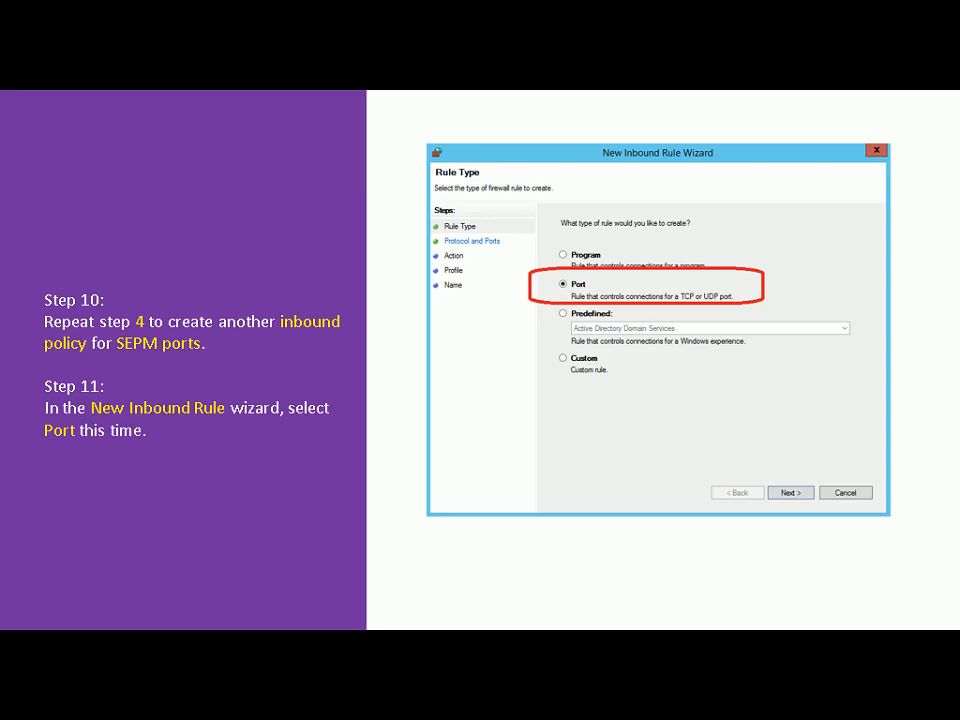
pyautogui.hotkey('alt', 'Tab')
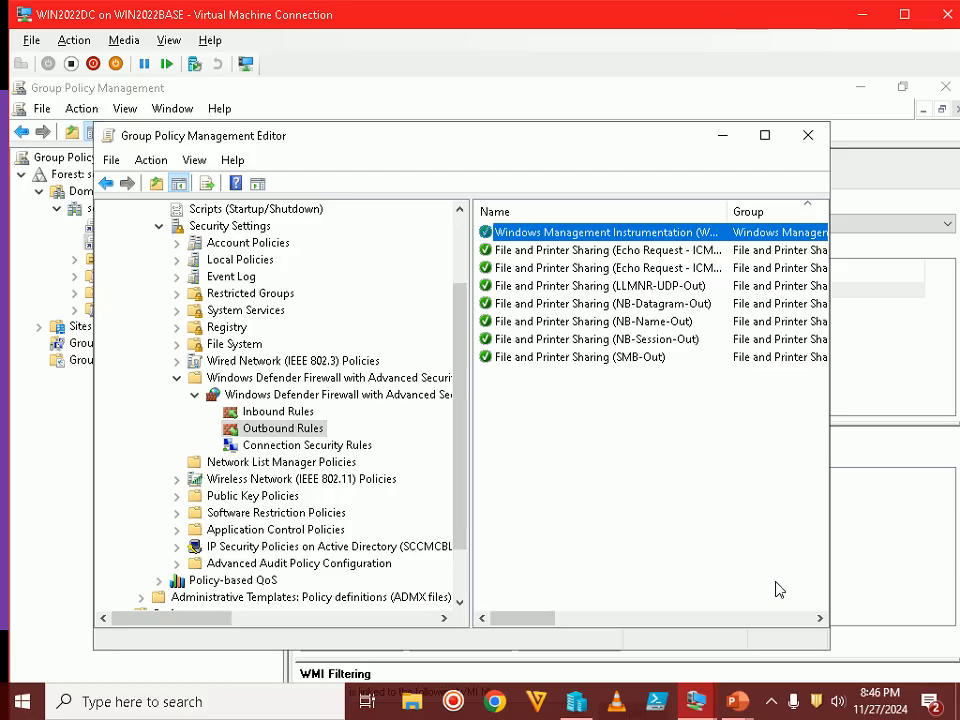
# Start a new Port-type inbound rule under Inbound Rules and reach the TCP ports page
pyautogui.click(253, 412)
pyautogui.click(542, 474)
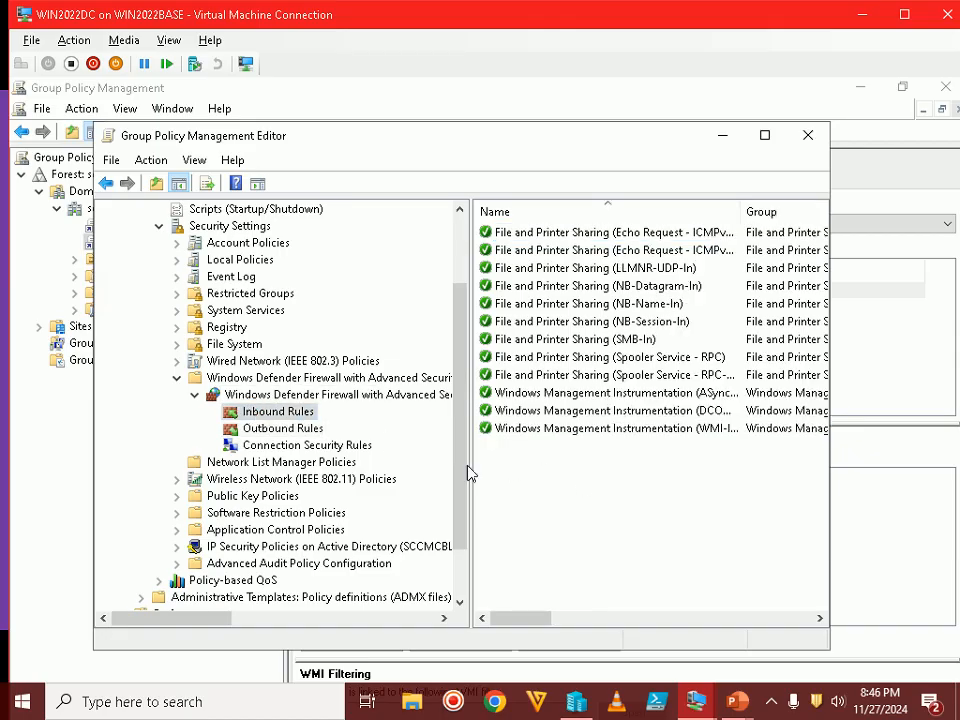
pyautogui.rightClick(268, 412)
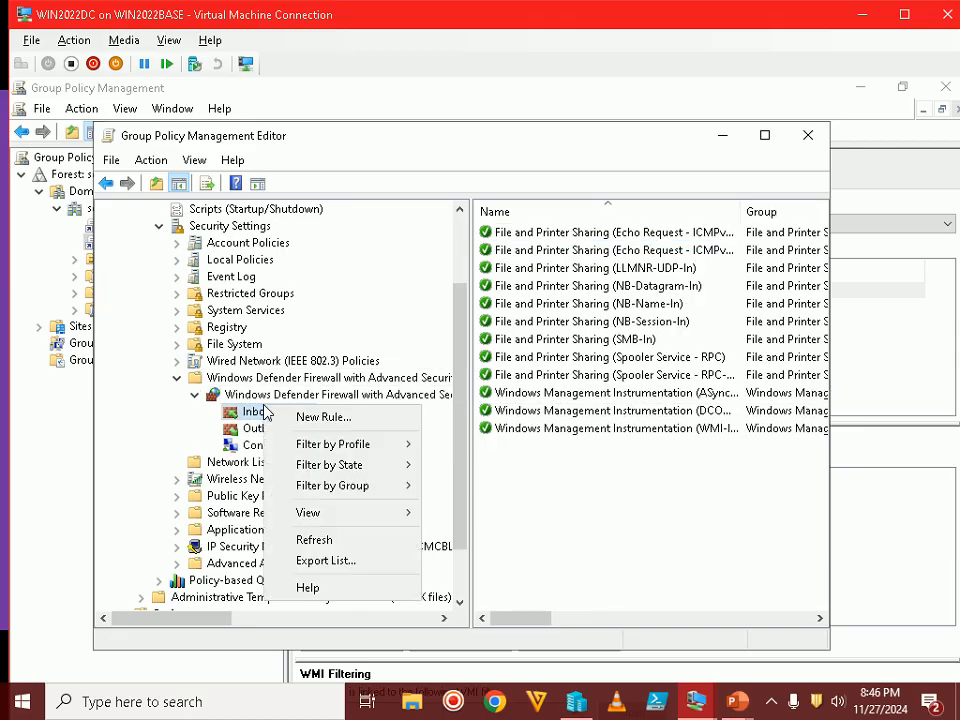
pyautogui.click(350, 420)
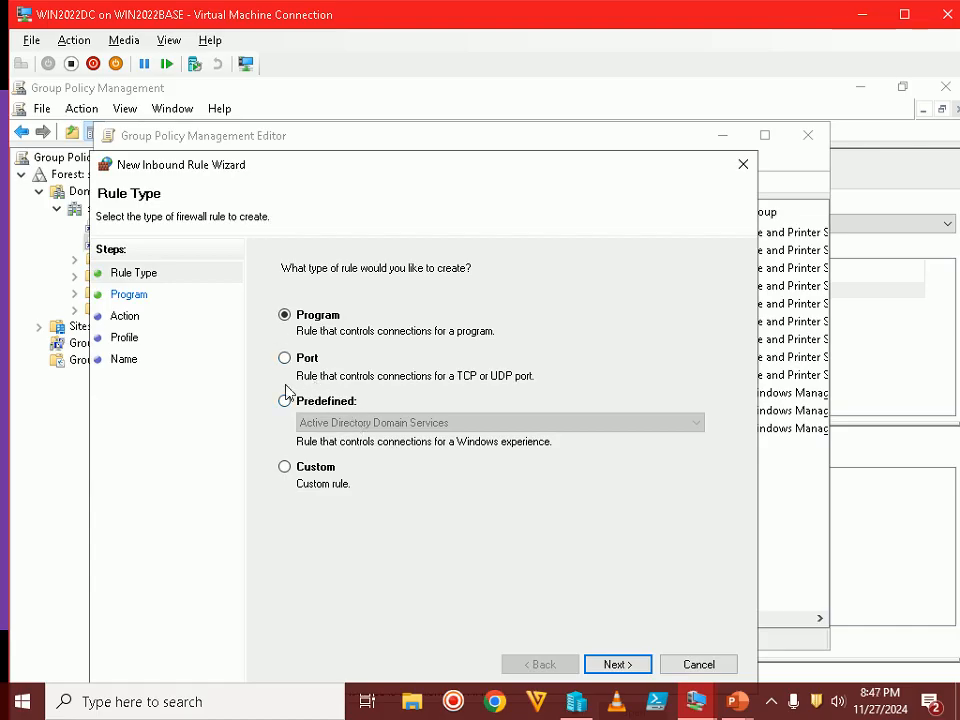
pyautogui.click(316, 364)
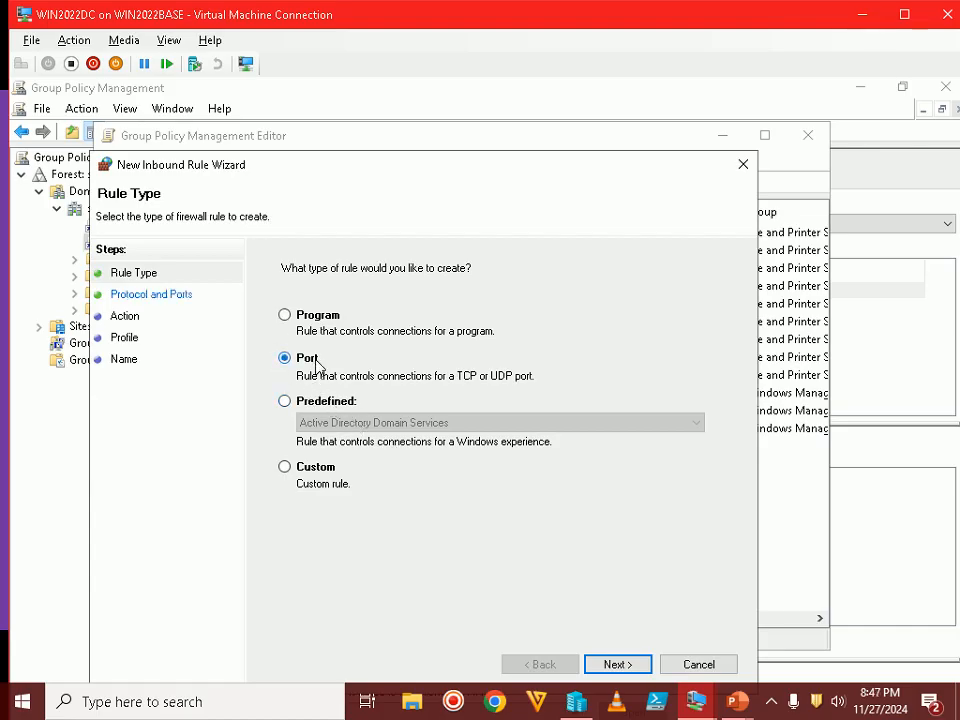
pyautogui.click(628, 663)
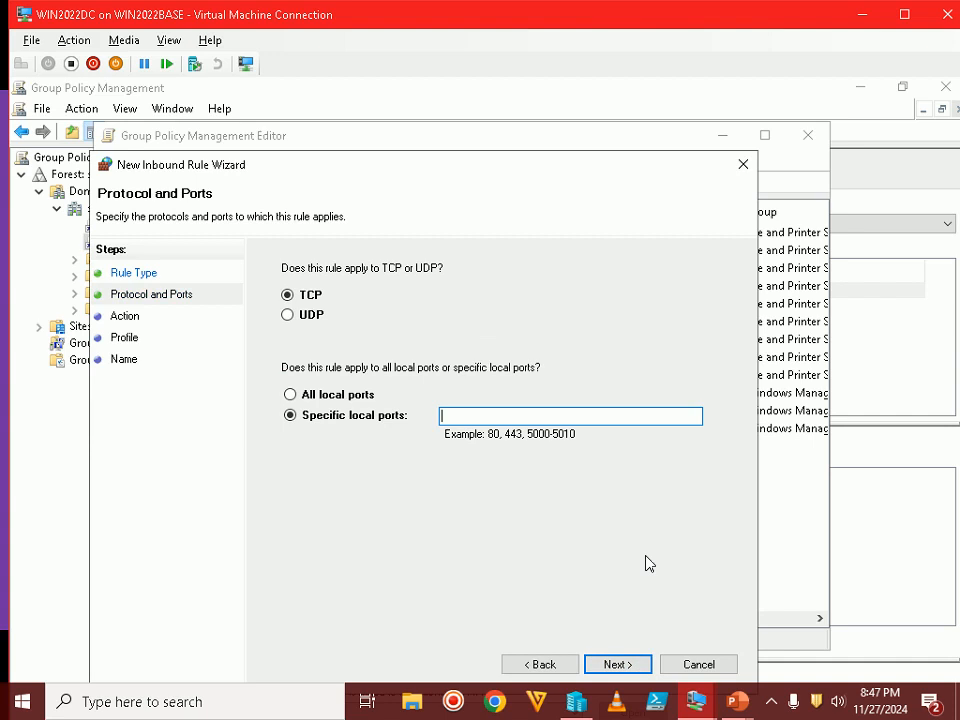
# Advance to the Step 12 slide listing TCP port numbers, then switch to PowerPoint's editing window
pyautogui.moveTo(700, 702)
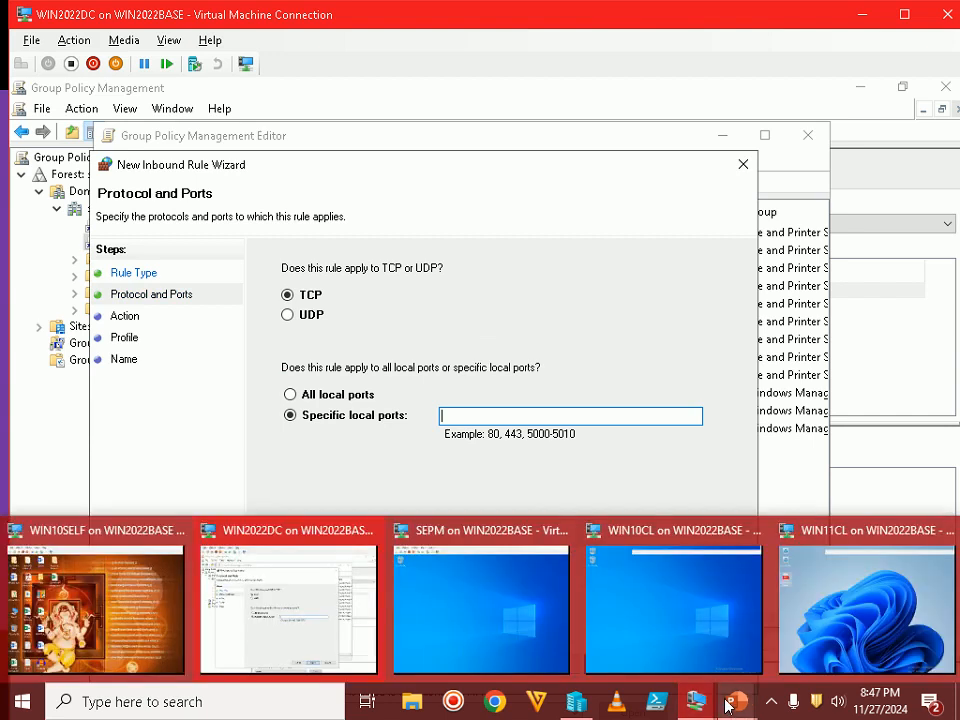
pyautogui.moveTo(732, 700)
pyautogui.click(822, 618)
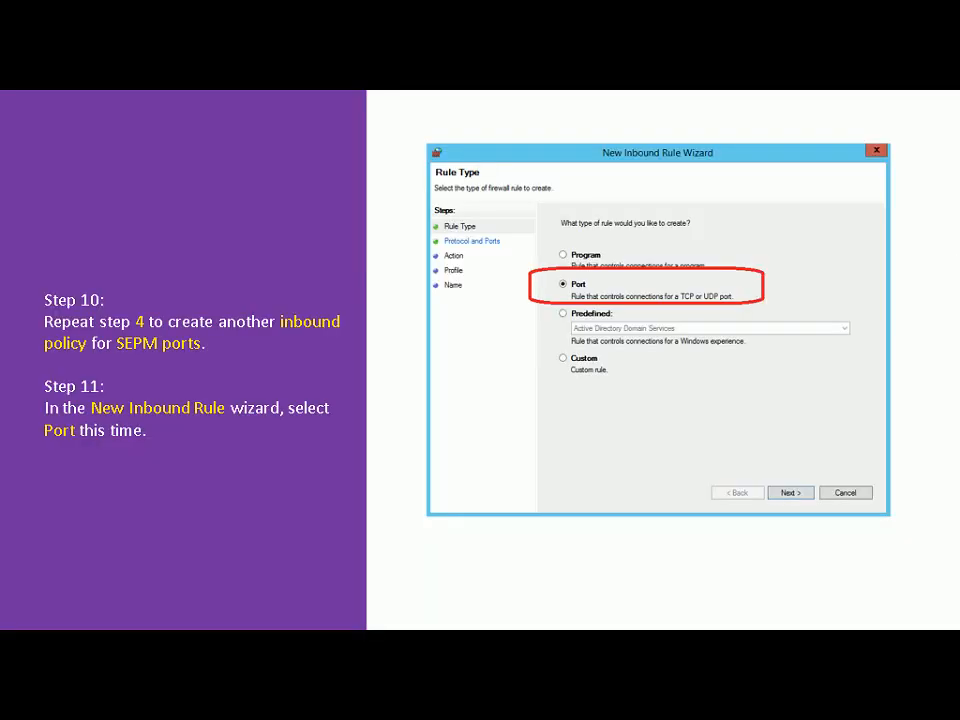
pyautogui.press('Right')
pyautogui.press('Right')
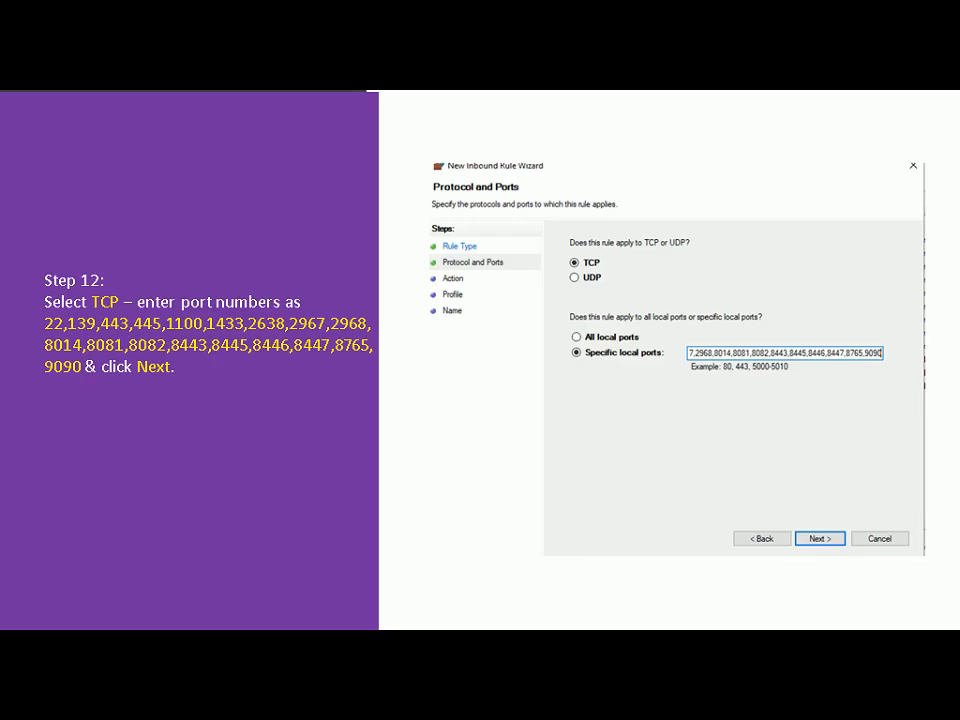
pyautogui.hotkey('alt', 'Tab')
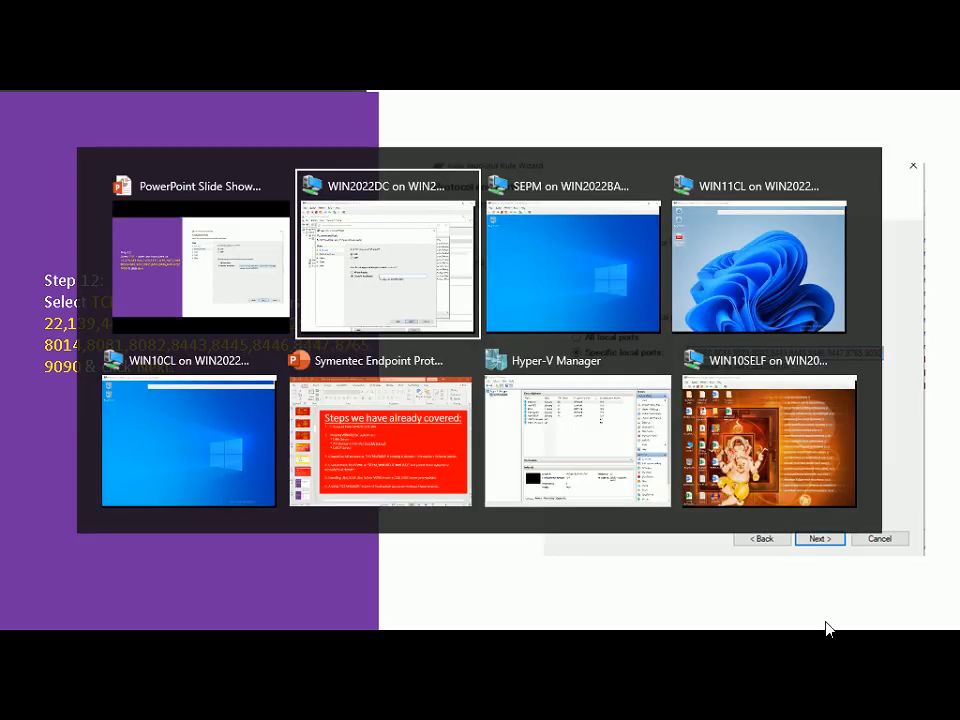
pyautogui.hotkey('alt', 'Tab')
pyautogui.hotkey('alt', 'Tab')
pyautogui.hotkey('alt', 'Tab')
pyautogui.hotkey('alt', 'Tab')
# Copy the Step 12 port numbers from slide 30 and return to the inbound rule wizard
pyautogui.scroll(-3, 827, 628)
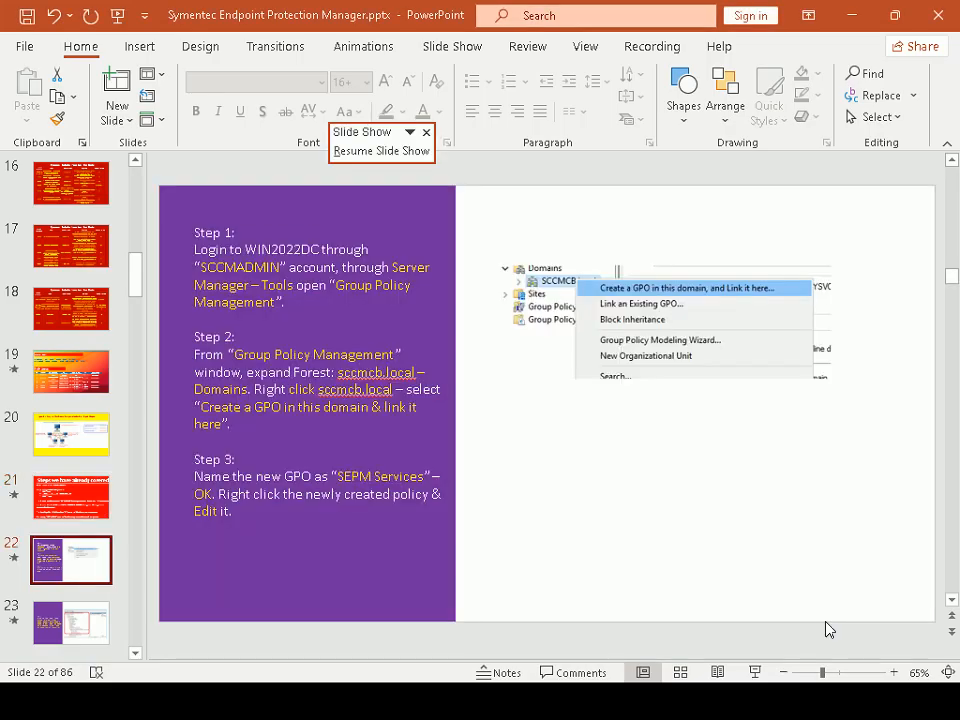
pyautogui.scroll(-4, 827, 628)
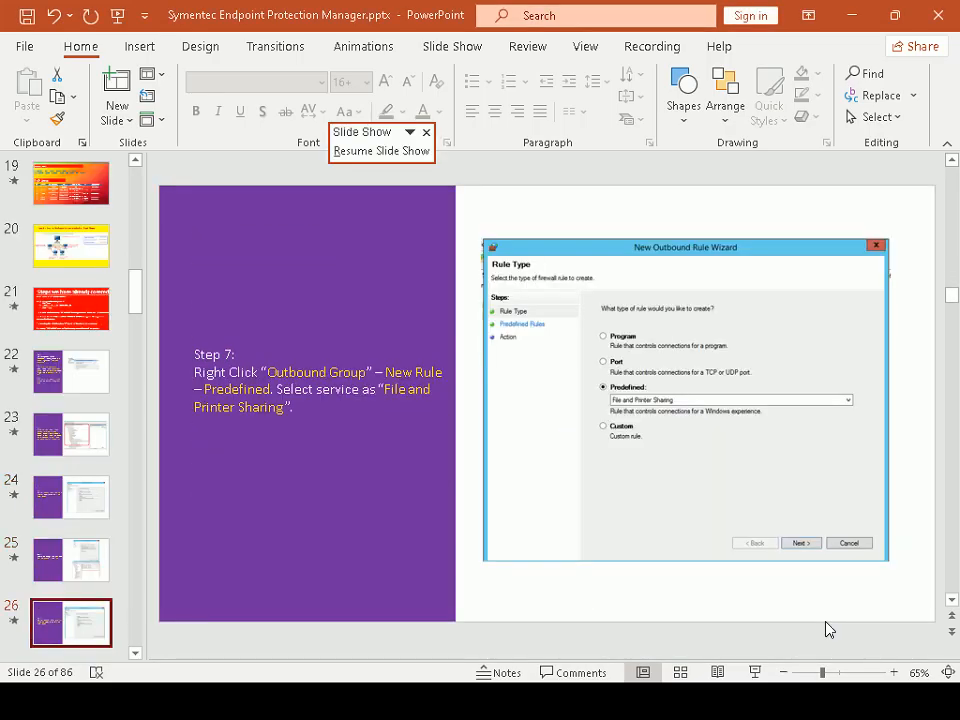
pyautogui.scroll(-3, 827, 628)
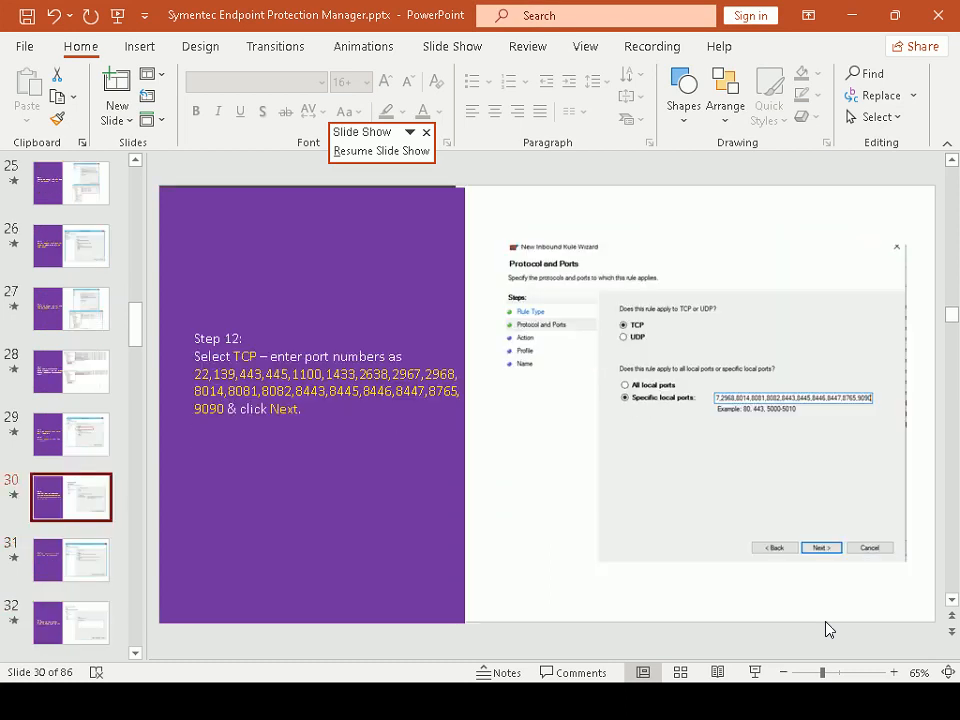
pyautogui.scroll(-1, 827, 628)
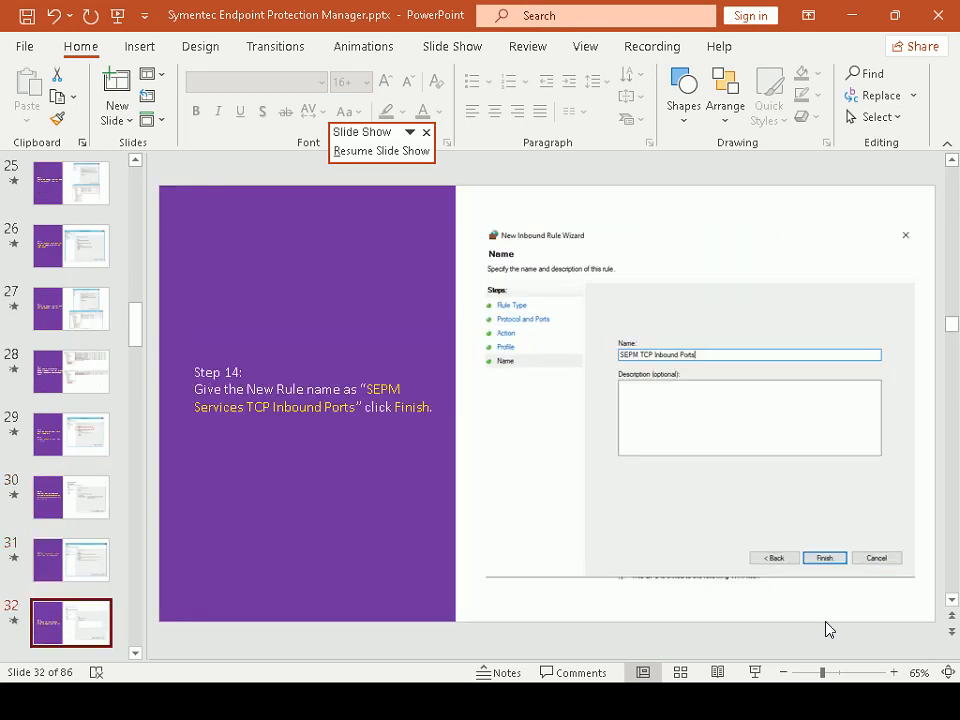
pyautogui.scroll(-2, 827, 628)
pyautogui.scroll(2, 827, 628)
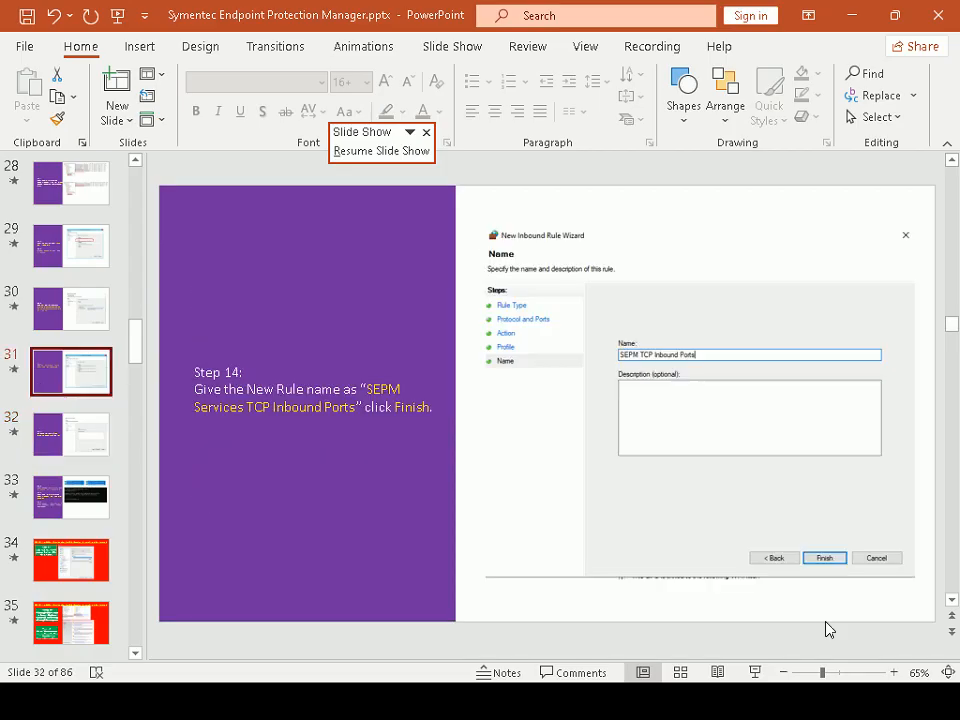
pyautogui.scroll(3, 827, 628)
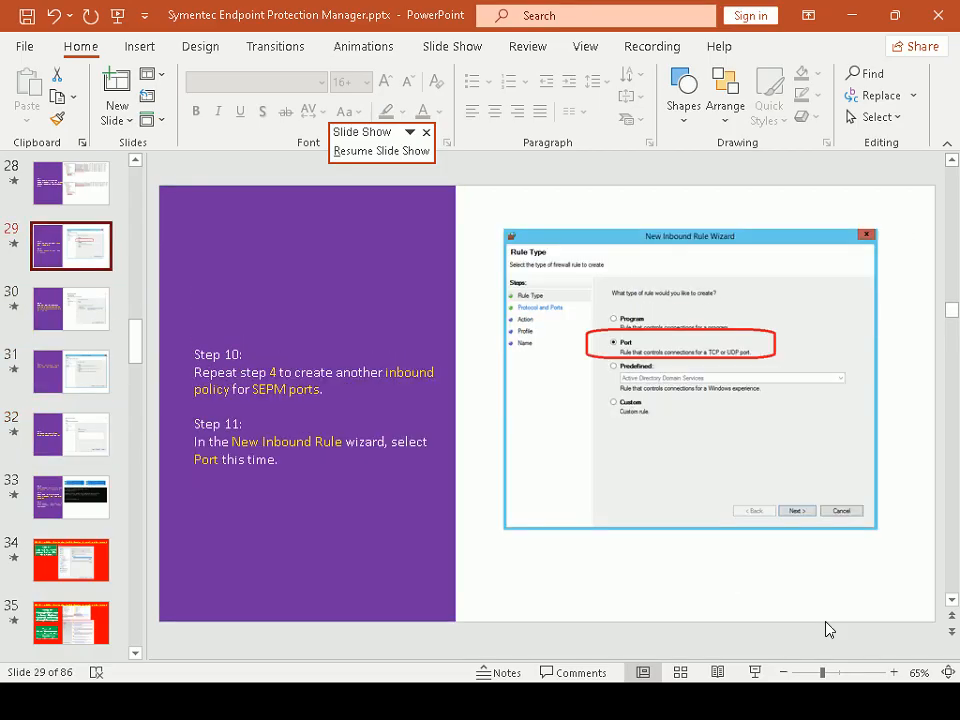
pyautogui.scroll(-1, 827, 628)
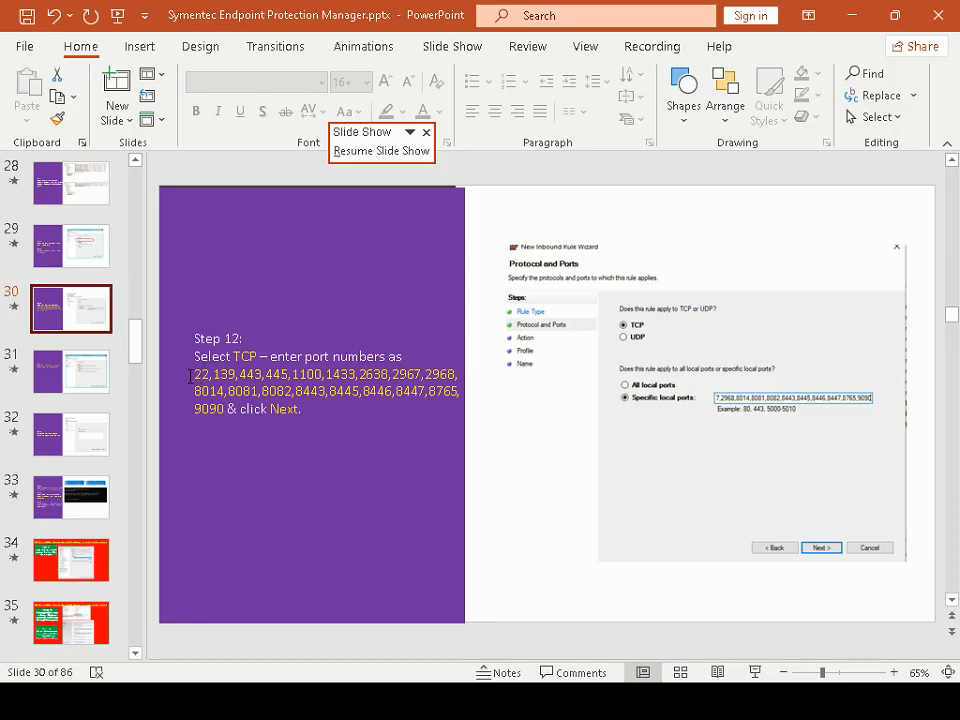
pyautogui.moveTo(190, 376); pyautogui.dragTo(221, 422)
pyautogui.rightClick(221, 422)
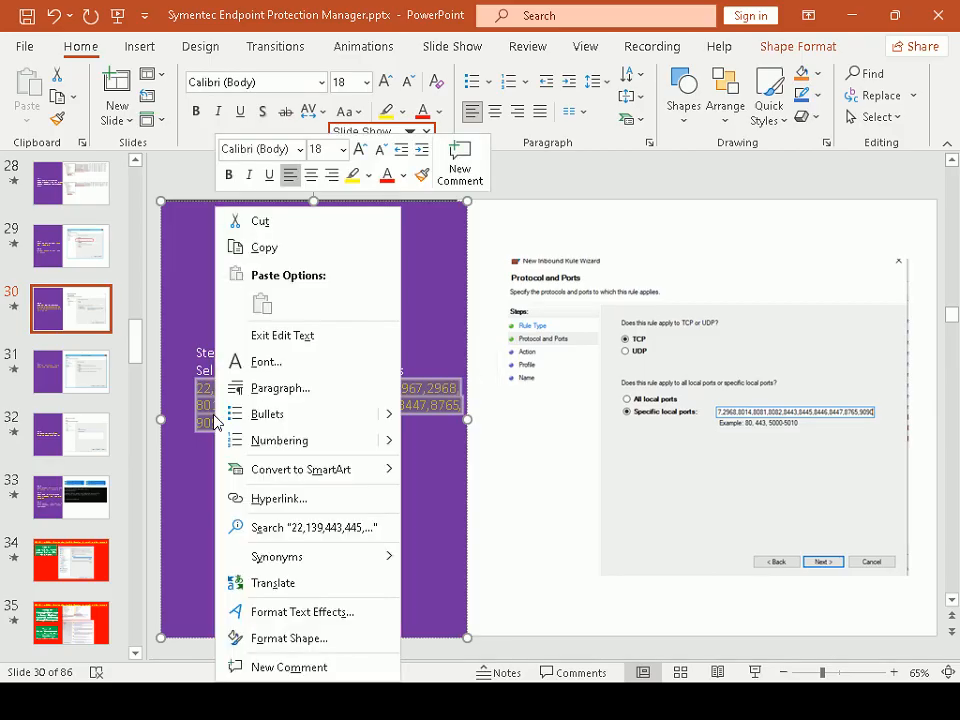
pyautogui.click(259, 253)
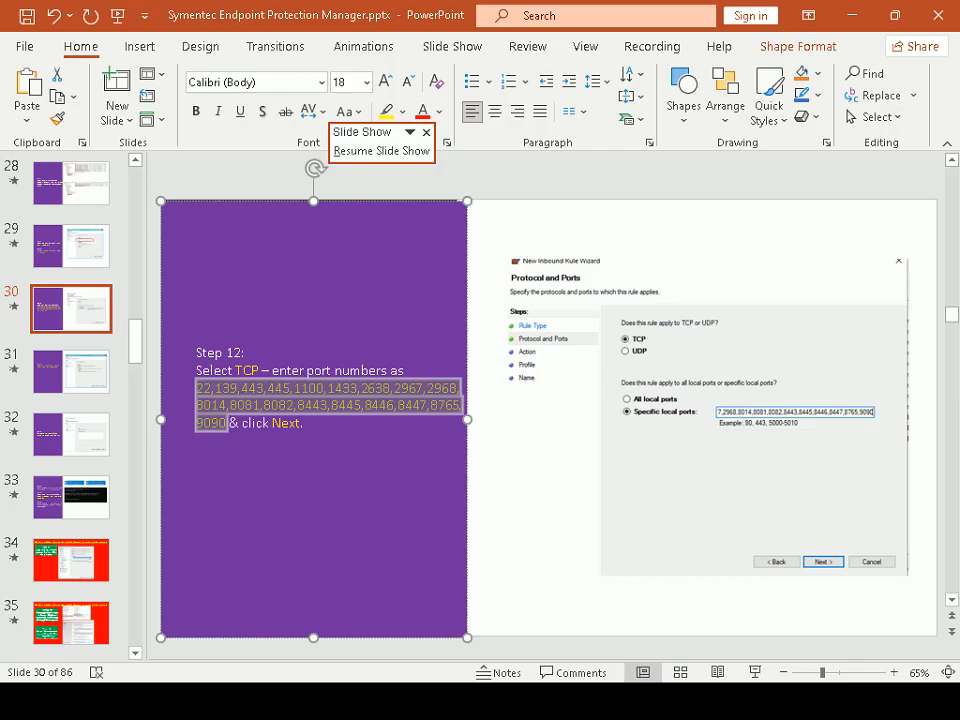
pyautogui.hotkey('alt', 'Tab')
pyautogui.press('Tab')
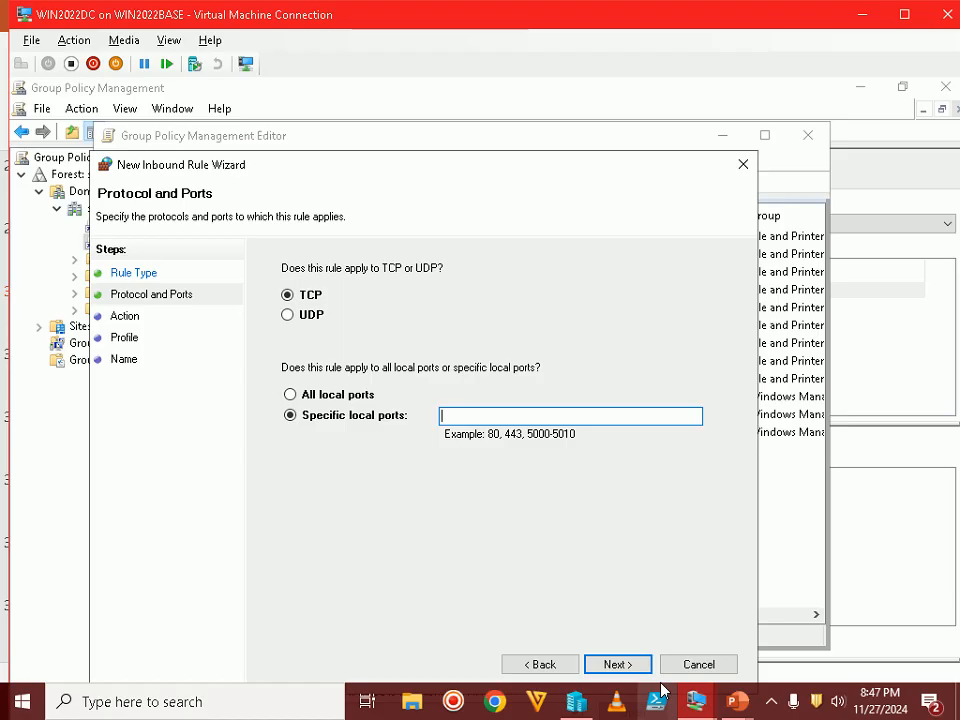
# Paste the copied port list into the TCP Specific local ports field and advance to Action
pyautogui.moveTo(590, 700)
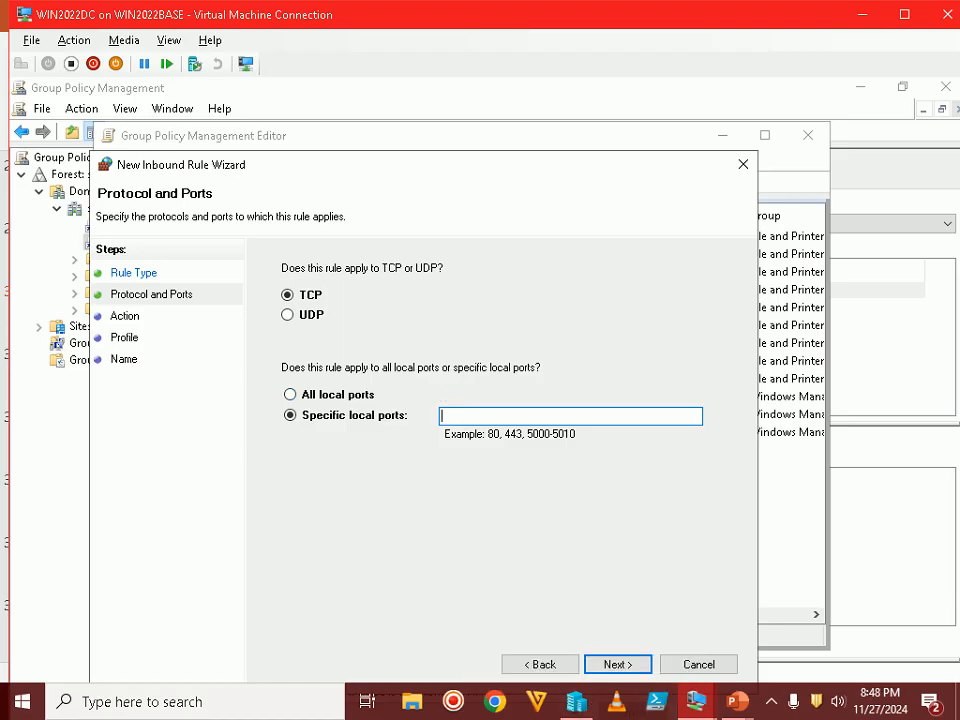
pyautogui.rightClick(458, 415)
pyautogui.click(525, 496)
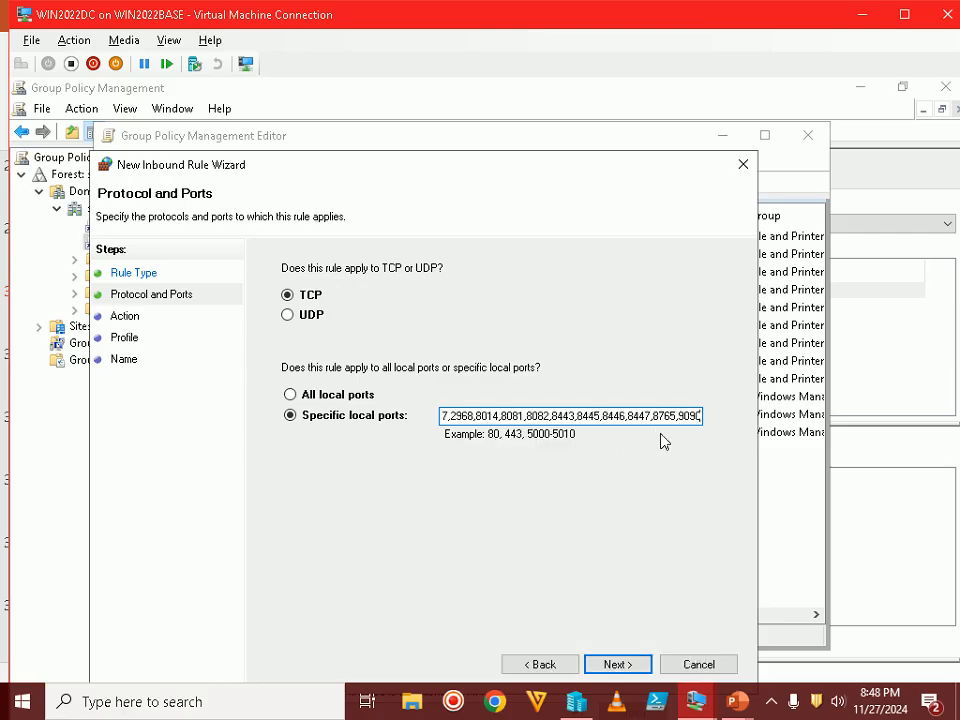
pyautogui.moveTo(570, 176); pyautogui.dragTo(570, 118)
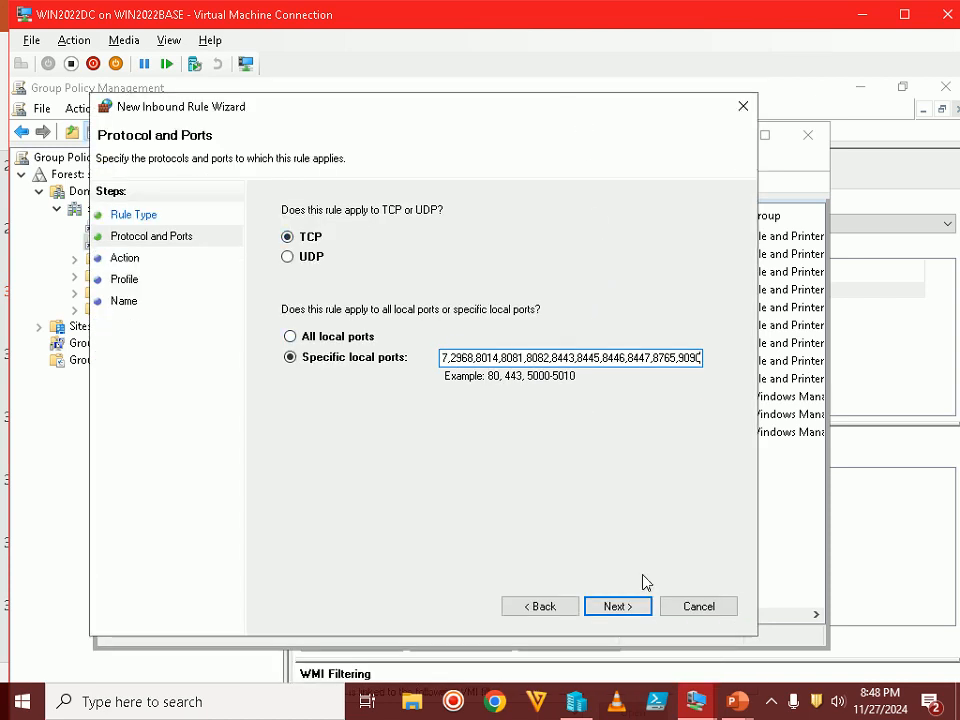
pyautogui.click(640, 610)
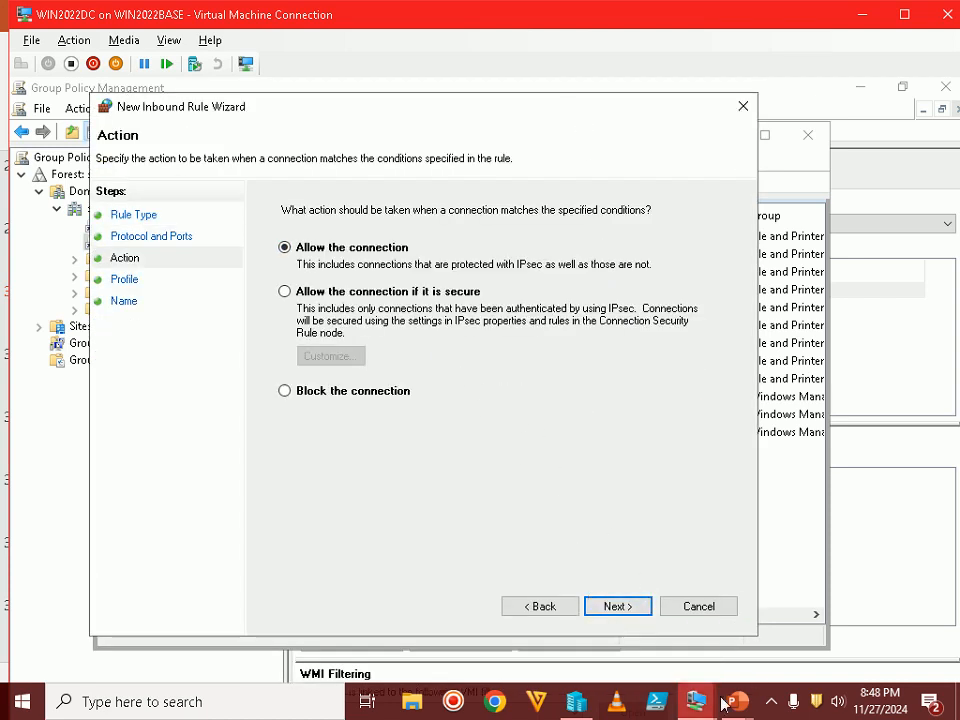
pyautogui.moveTo(737, 701)
pyautogui.click(801, 604)
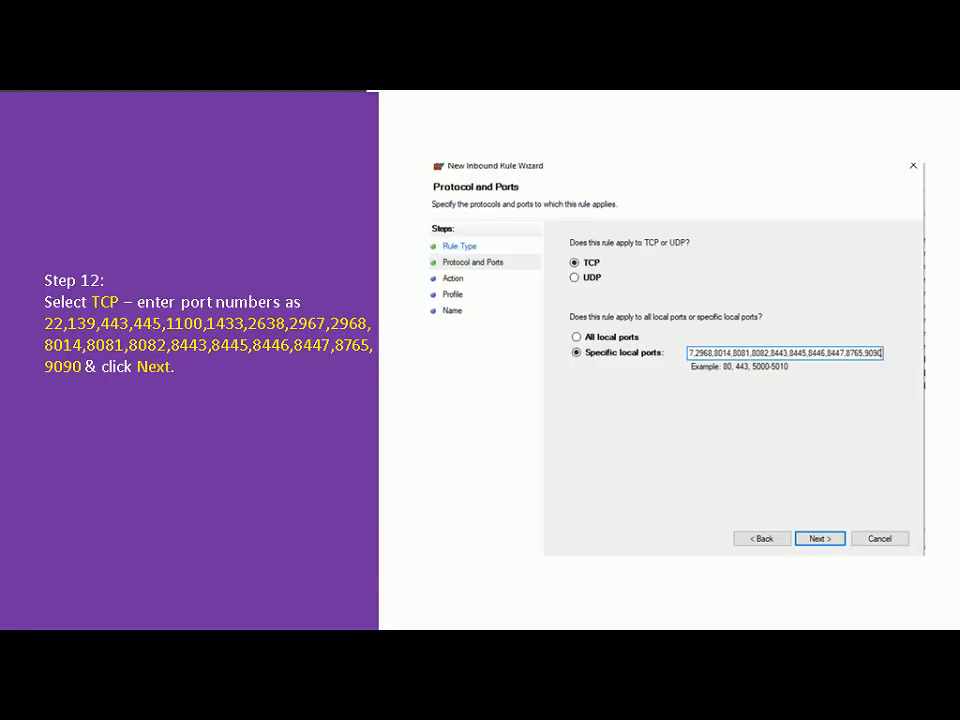
# View the Step 13 slide on allowing the connection for Domain, Public and Private profiles, then return
pyautogui.press('Right')
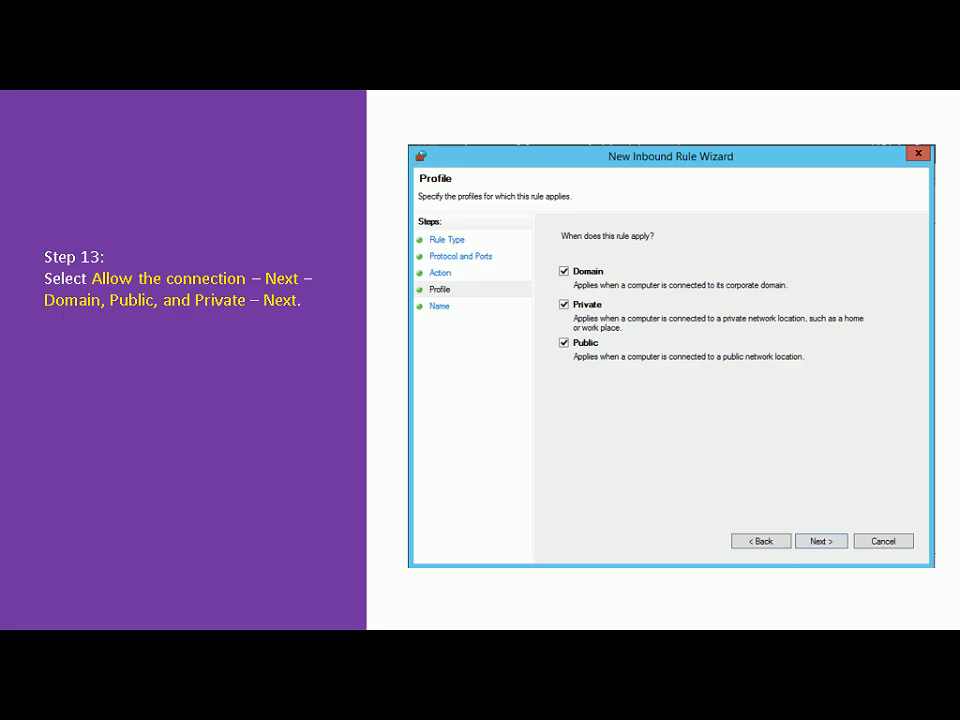
pyautogui.hotkey('alt', 'Tab')
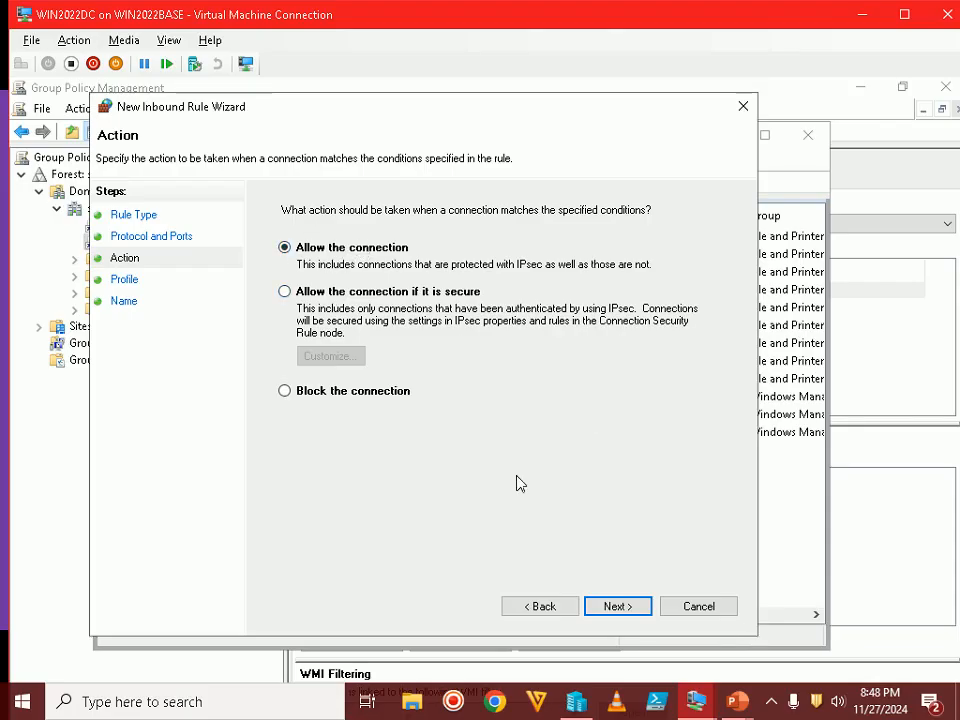
# Allow the connection on all three profiles and check the Step 14 naming slide
pyautogui.click(620, 610)
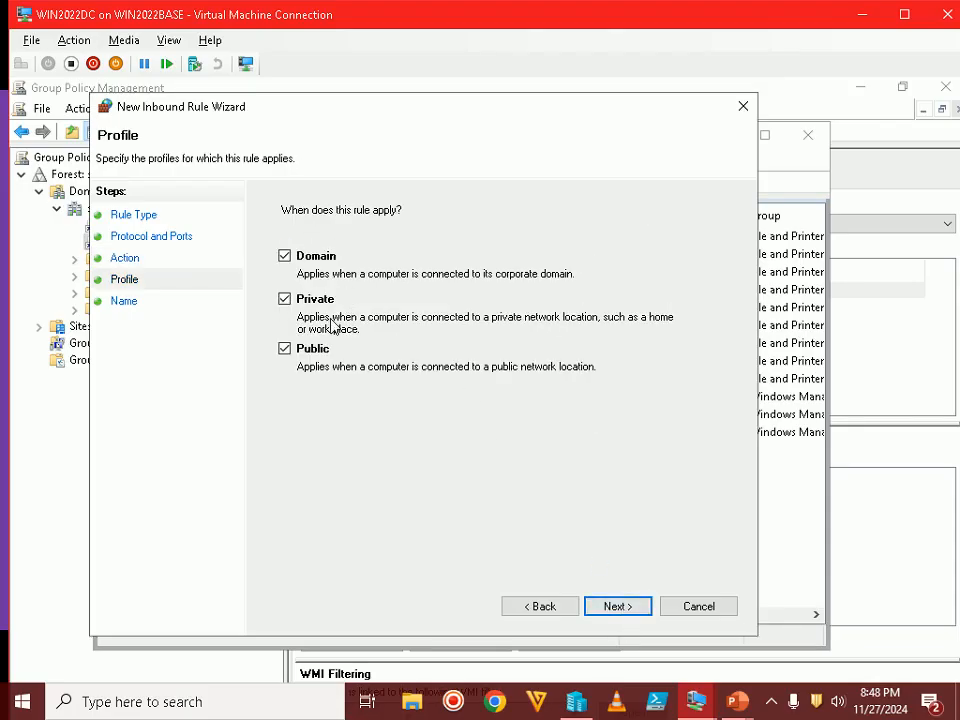
pyautogui.click(621, 602)
pyautogui.moveTo(738, 700)
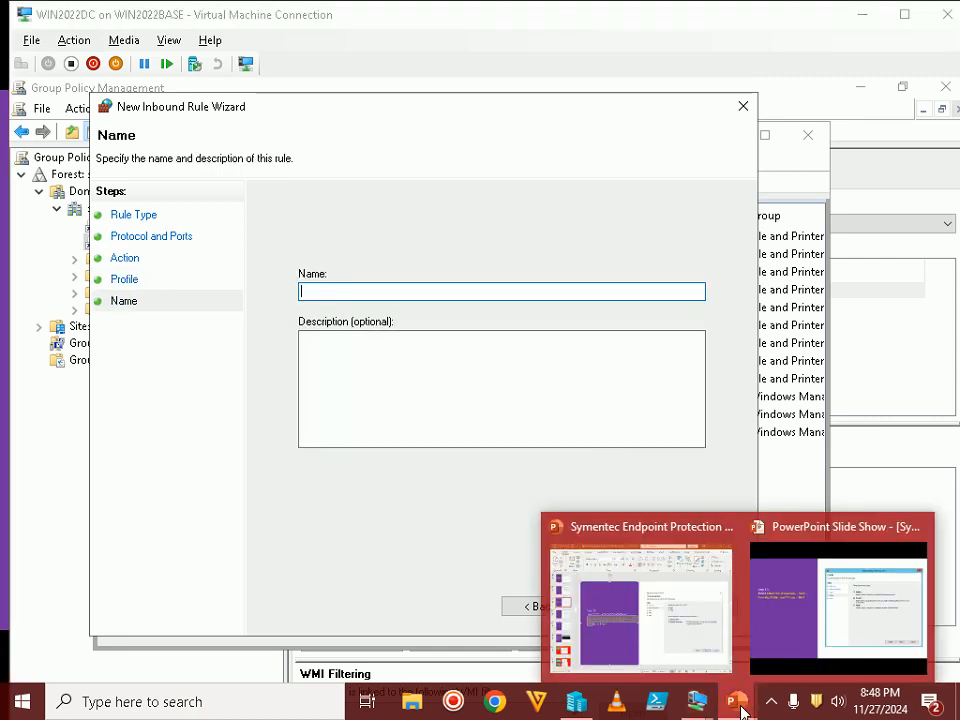
pyautogui.click(857, 643)
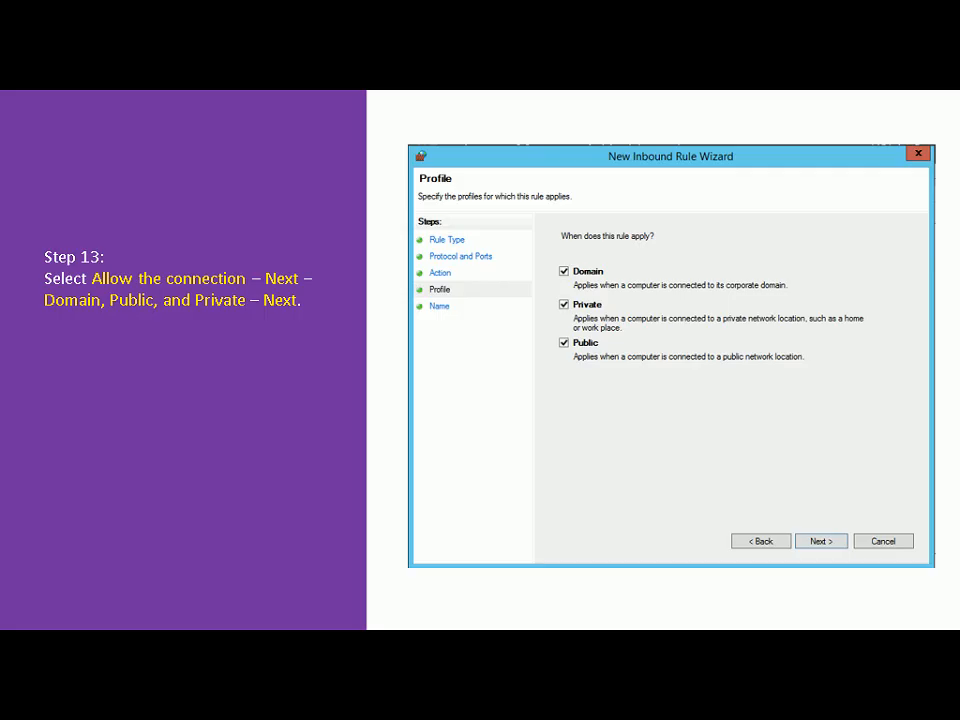
pyautogui.press('Right')
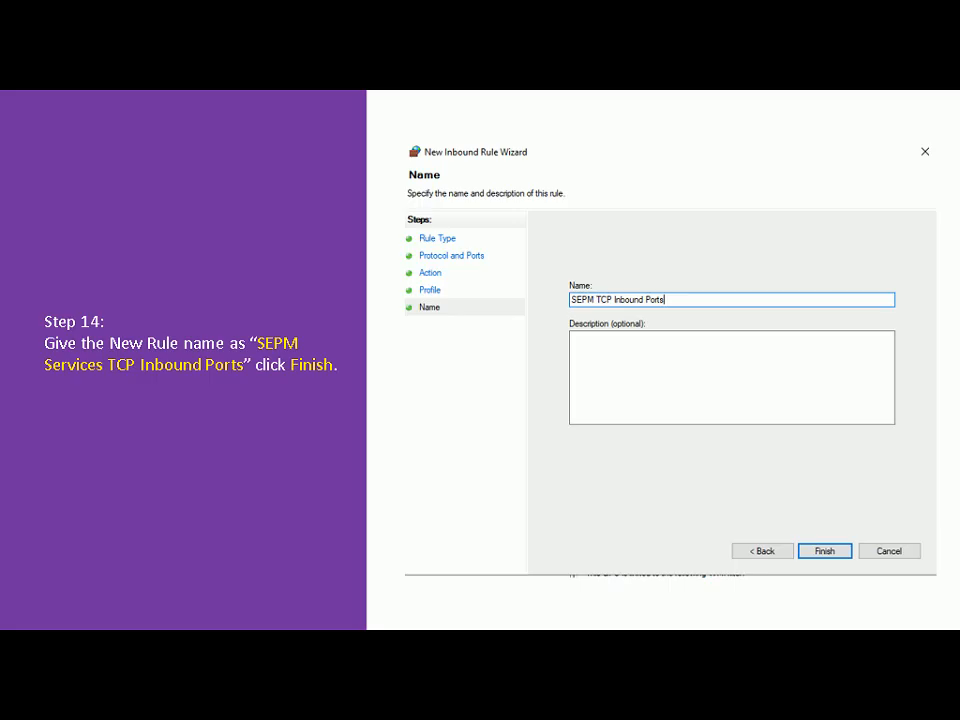
pyautogui.hotkey('alt', 'Tab')
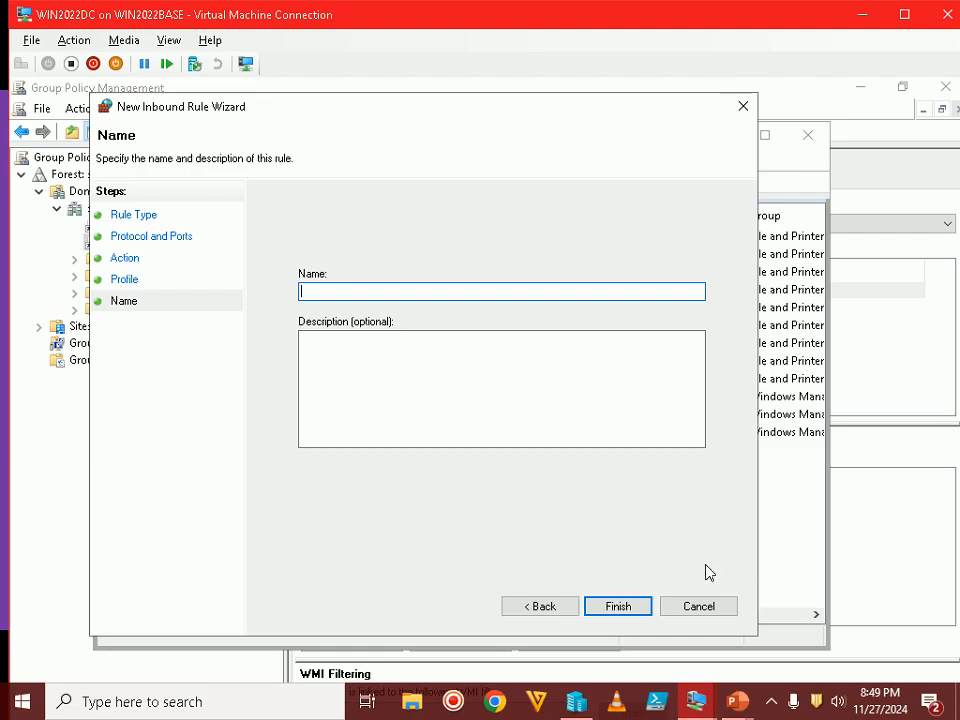
# Name the inbound rule 'SEPM TCP Inbound Rules'
pyautogui.write('SEPM TCP I')
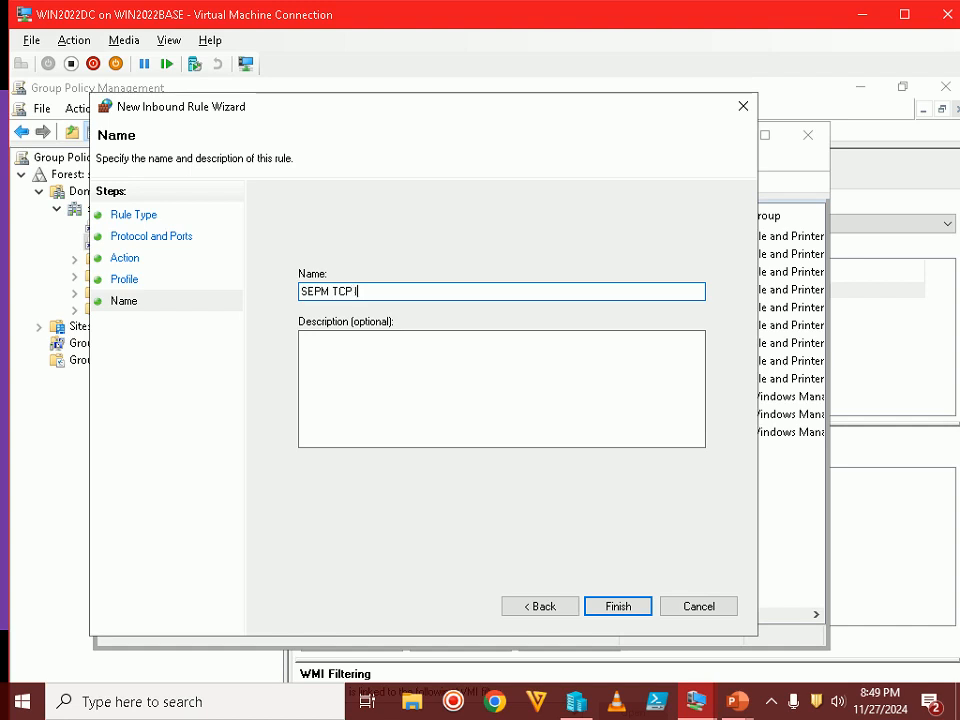
pyautogui.write('nbound Rules')
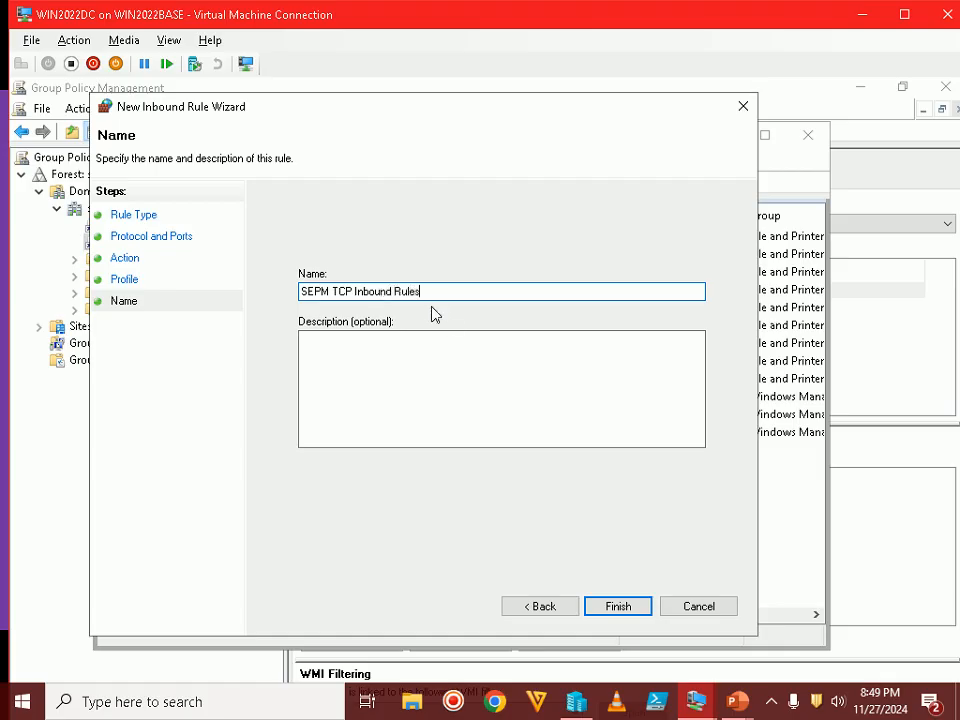
# Finish the SEPM TCP Inbound Rules rule and widen and reposition the Group Policy Management Editor
pyautogui.click(616, 606)
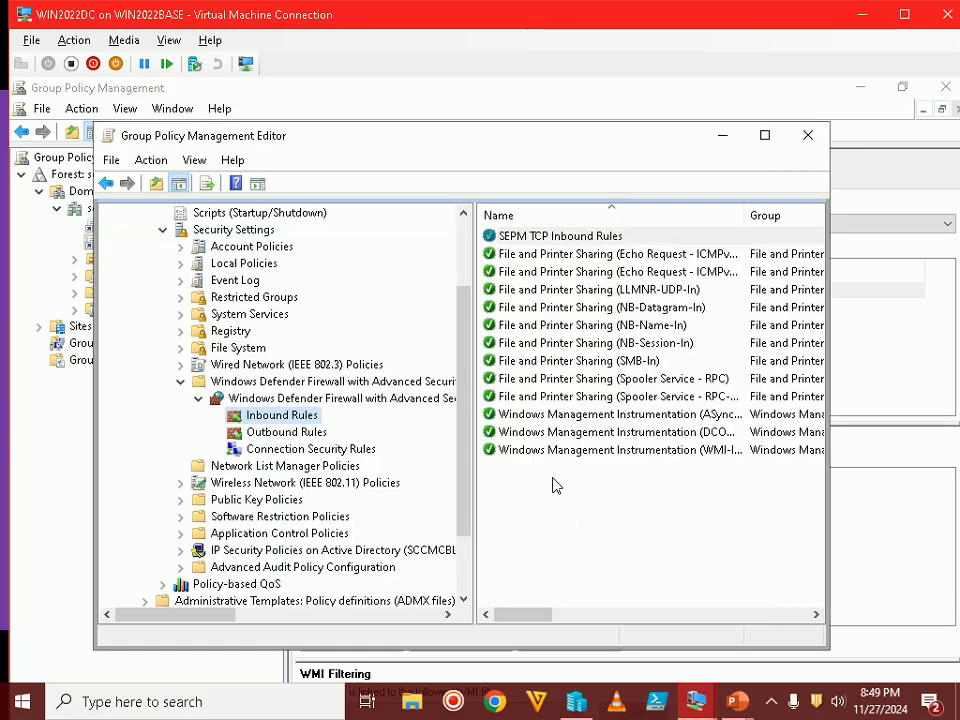
pyautogui.click(574, 238)
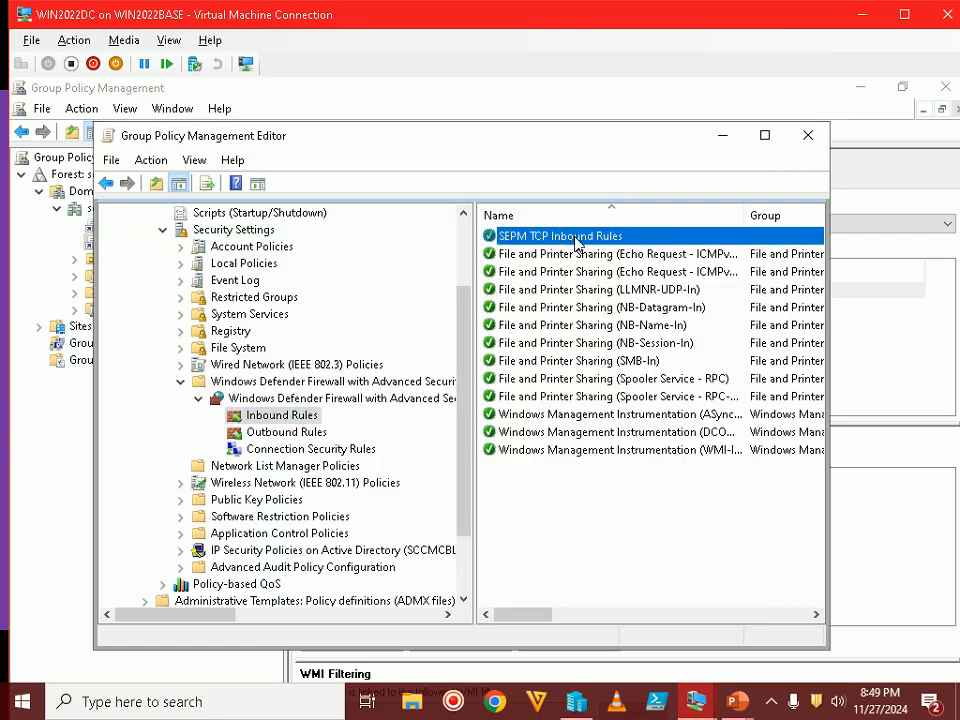
pyautogui.moveTo(828, 225); pyautogui.dragTo(908, 221)
pyautogui.moveTo(696, 141); pyautogui.dragTo(601, 101)
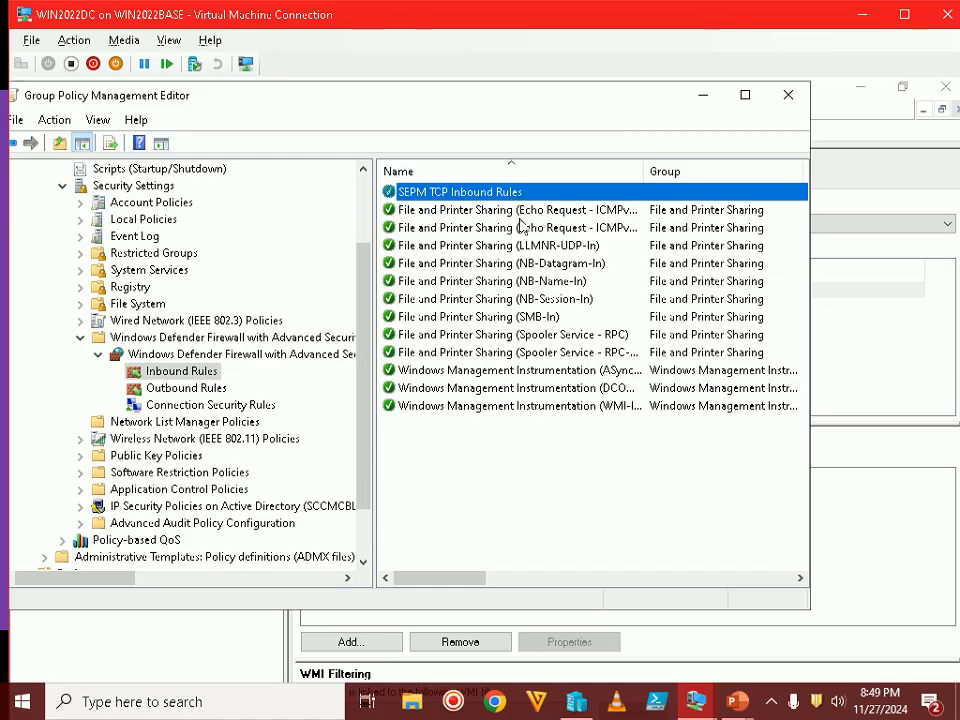
# Review the Step 15 outbound rule slide, then return to the VM
pyautogui.moveTo(735, 692)
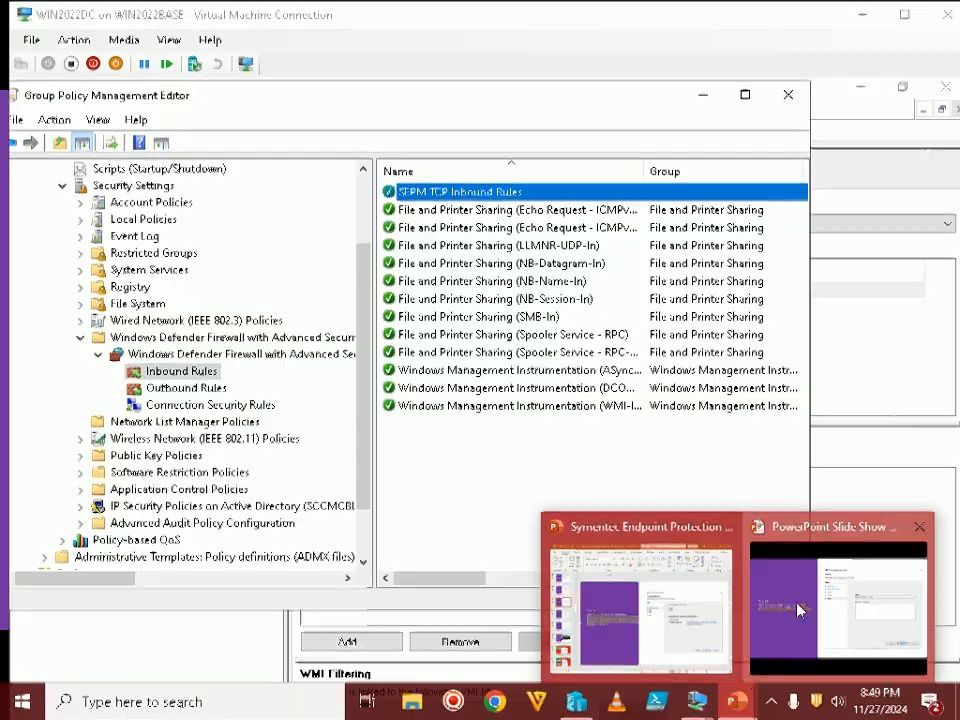
pyautogui.click(798, 610)
pyautogui.press('Right')
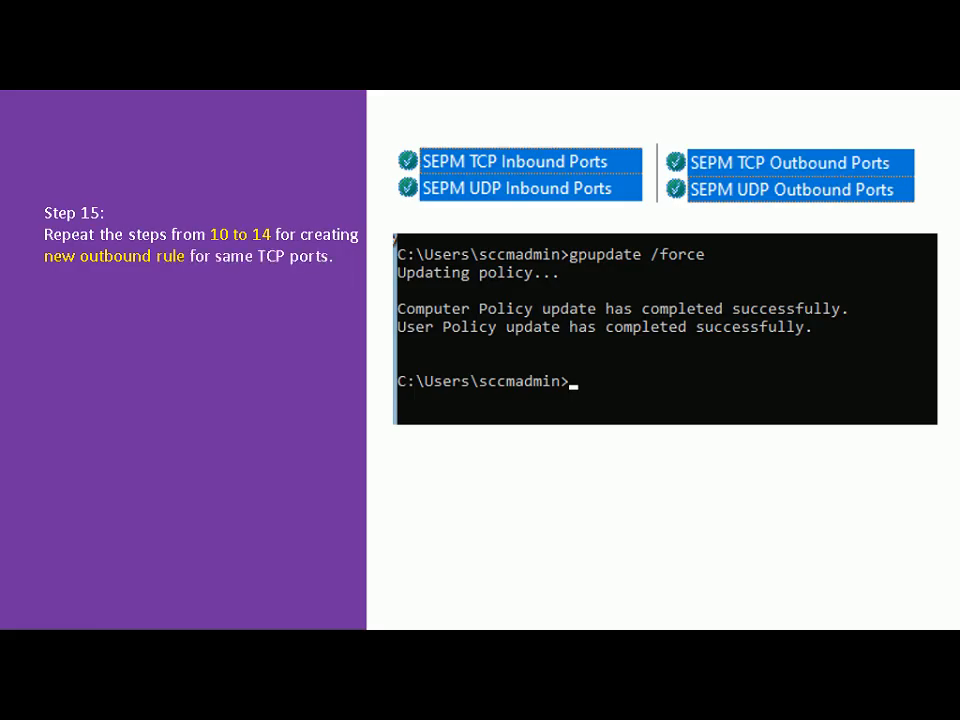
pyautogui.hotkey('alt', 'Tab')
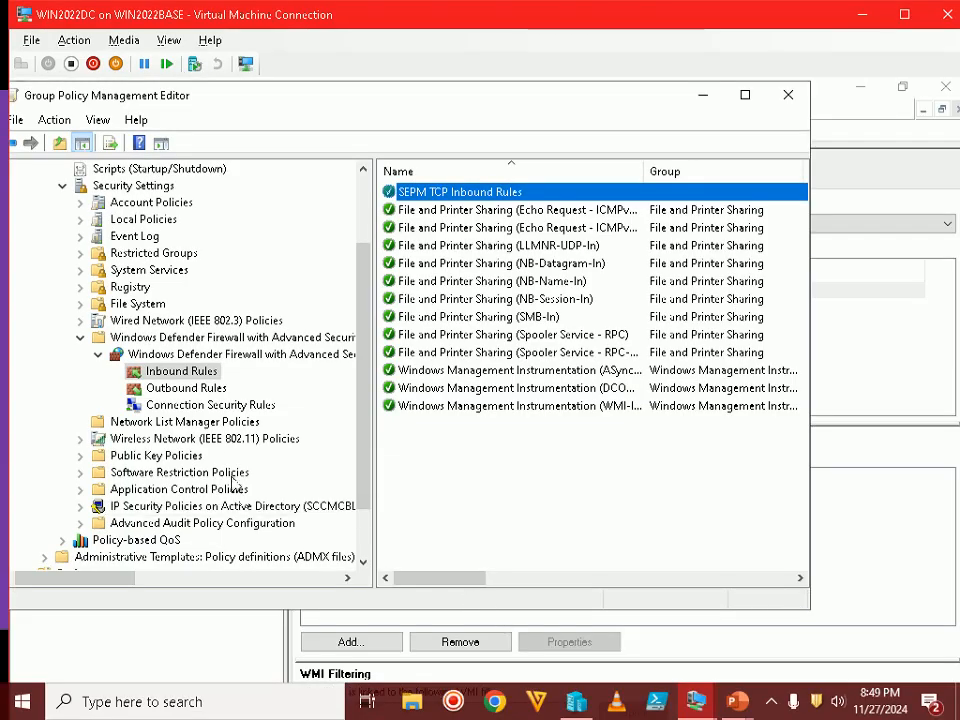
# Start a Port-type outbound rule and paste the copied port list into its remote ports
pyautogui.click(208, 388)
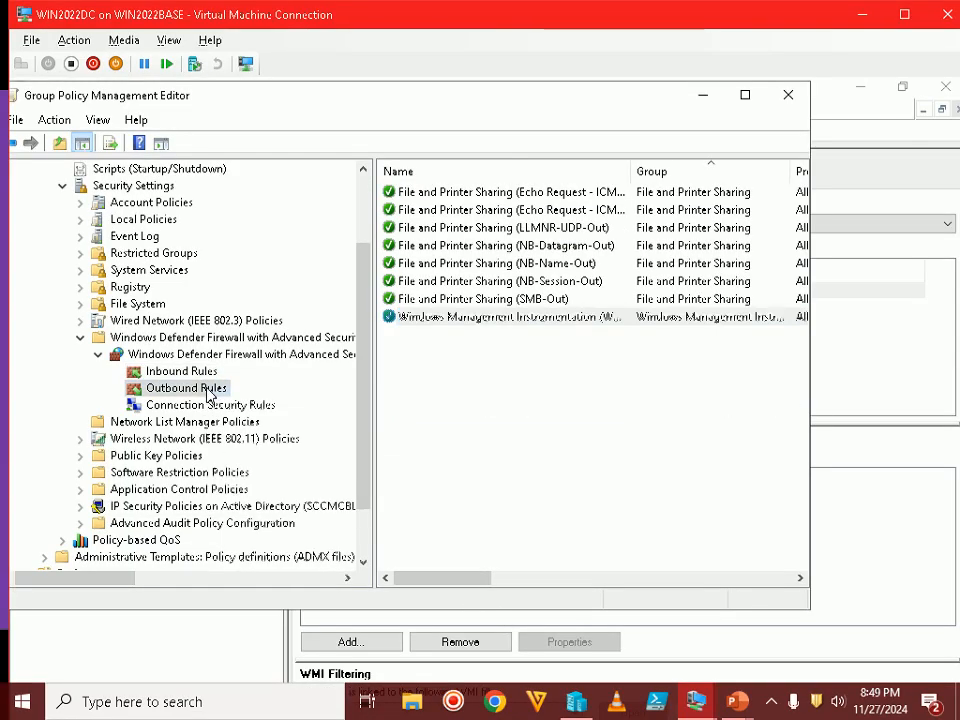
pyautogui.rightClick(209, 391)
pyautogui.click(265, 400)
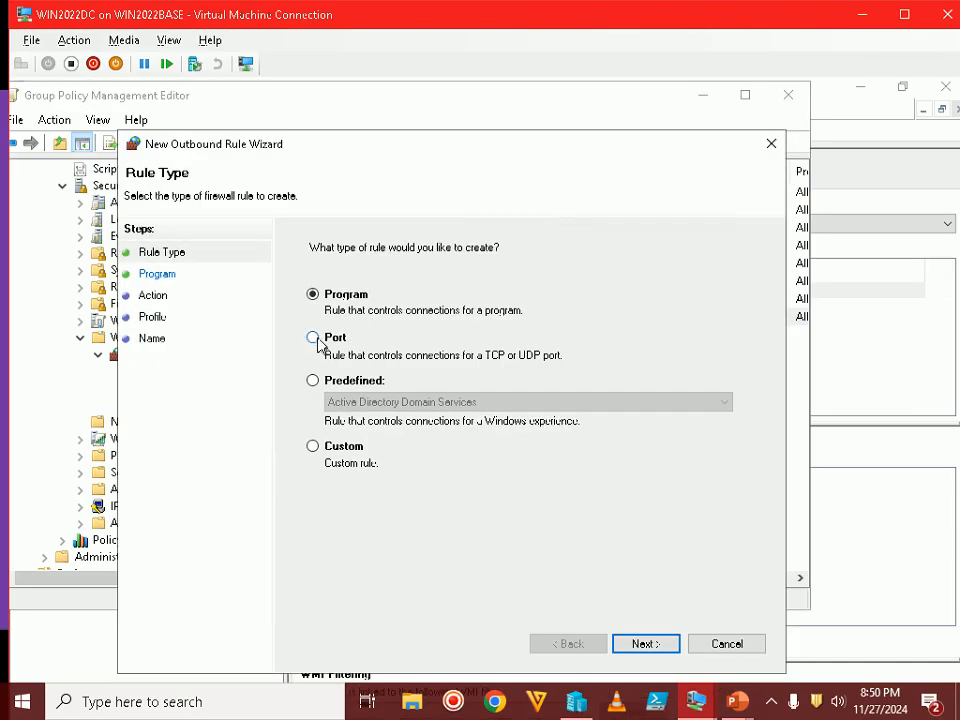
pyautogui.click(318, 340)
pyautogui.click(646, 643)
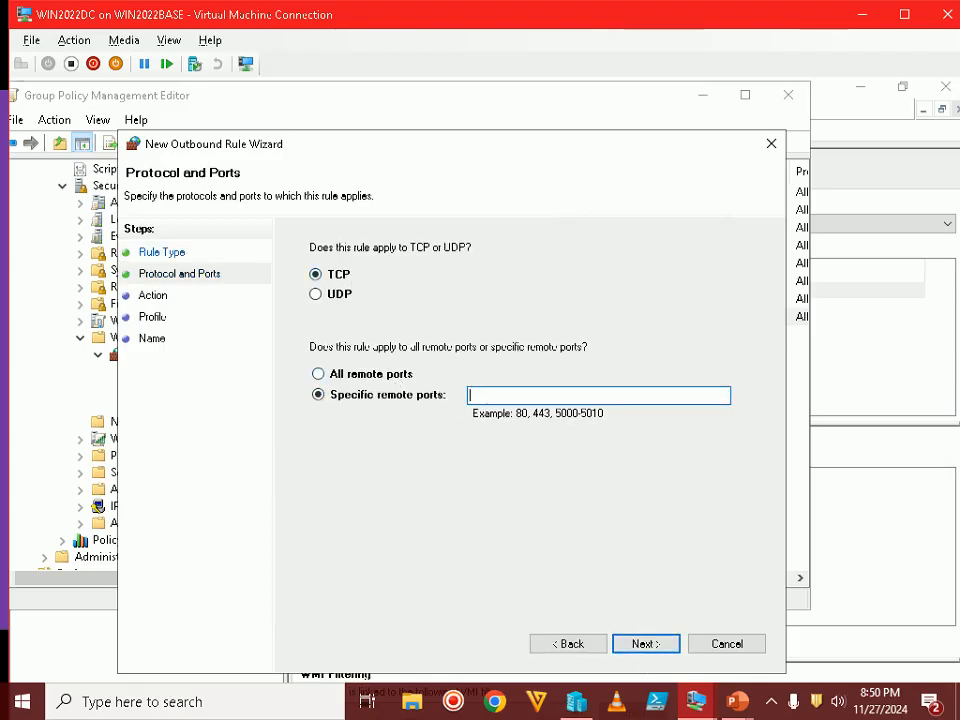
pyautogui.rightClick(517, 400)
pyautogui.click(561, 477)
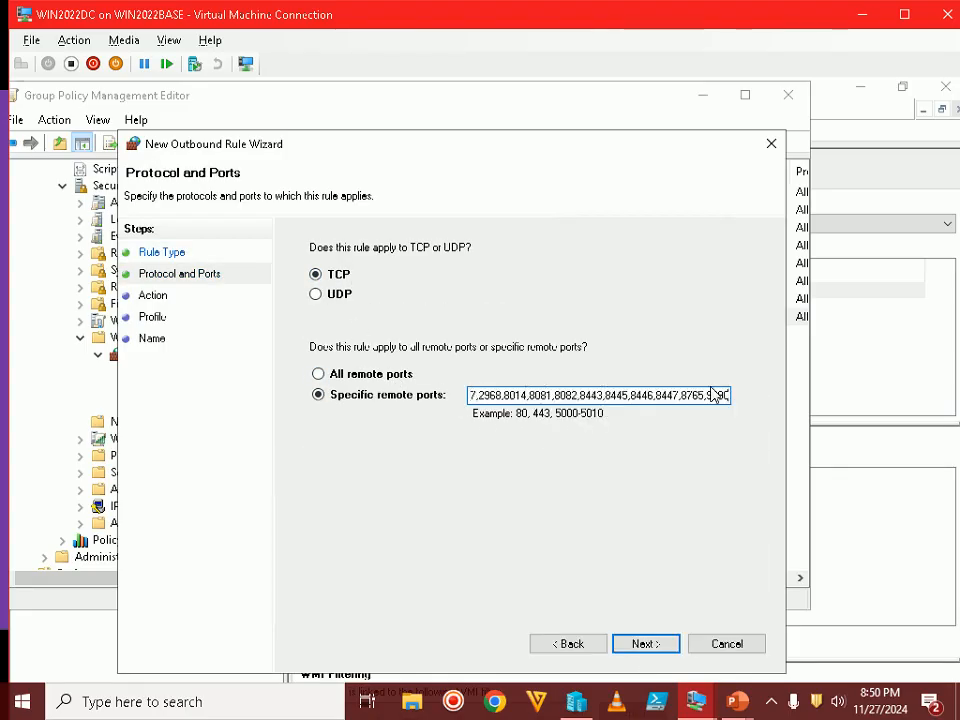
# Allow the connection on all profiles and finish the rule named 'SEPM TCP Outbound Rules'
pyautogui.click(668, 645)
pyautogui.click(365, 286)
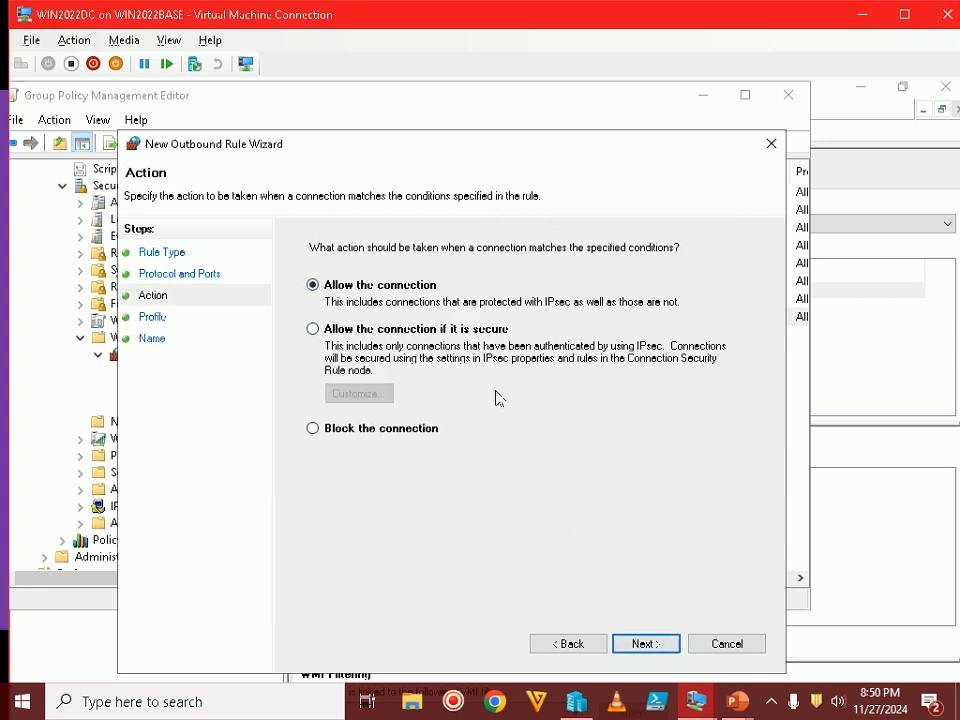
pyautogui.click(645, 645)
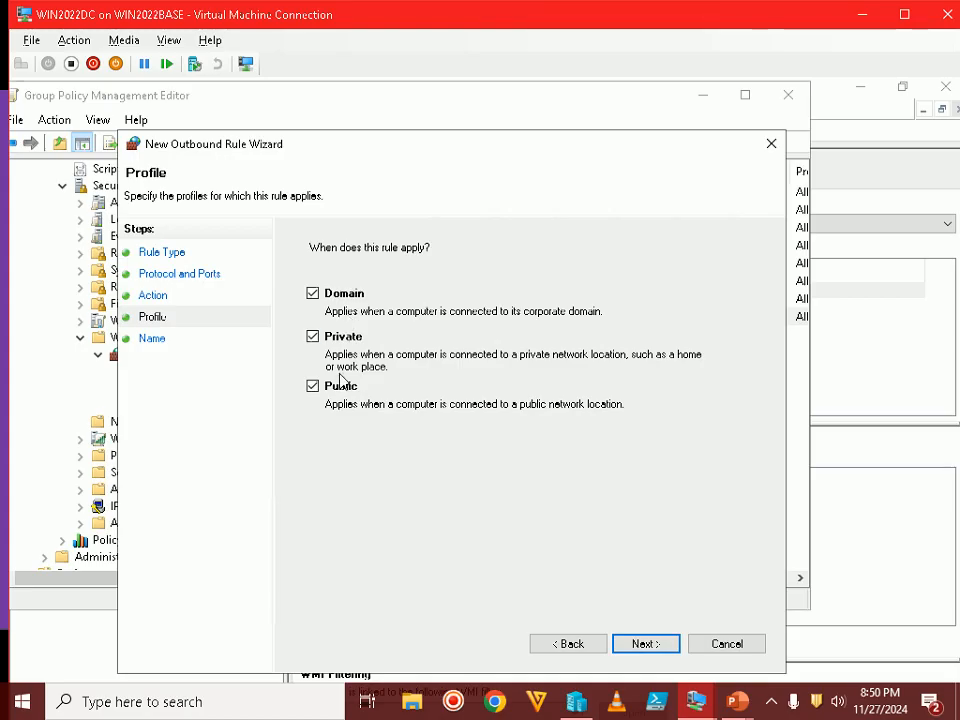
pyautogui.click(662, 645)
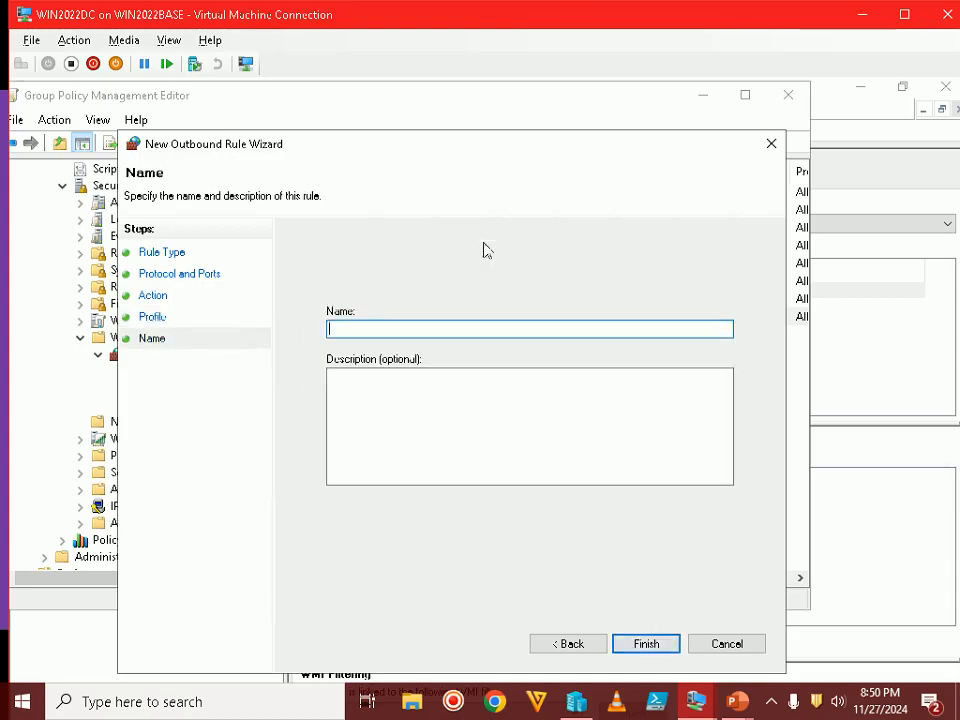
pyautogui.write('SEPM TCP Outbound')
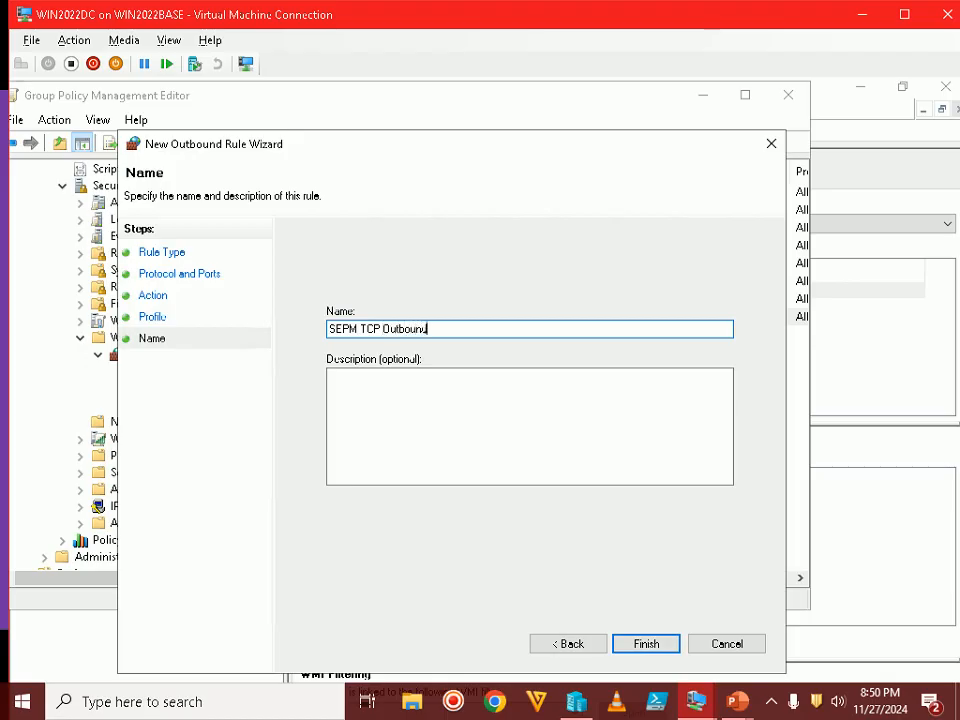
pyautogui.write(' Rules')
pyautogui.click(645, 644)
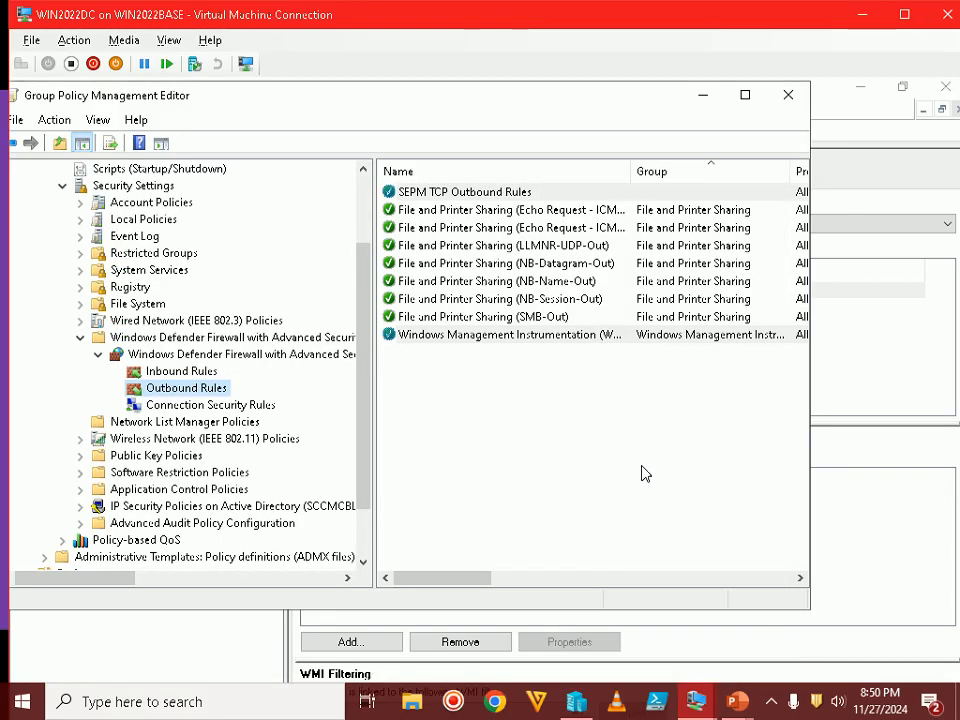
# Check both new SEPM TCP rules, review the Step 16 UDP ports slide (137, 138, 514), then reshow Inbound Rules
pyautogui.click(178, 372)
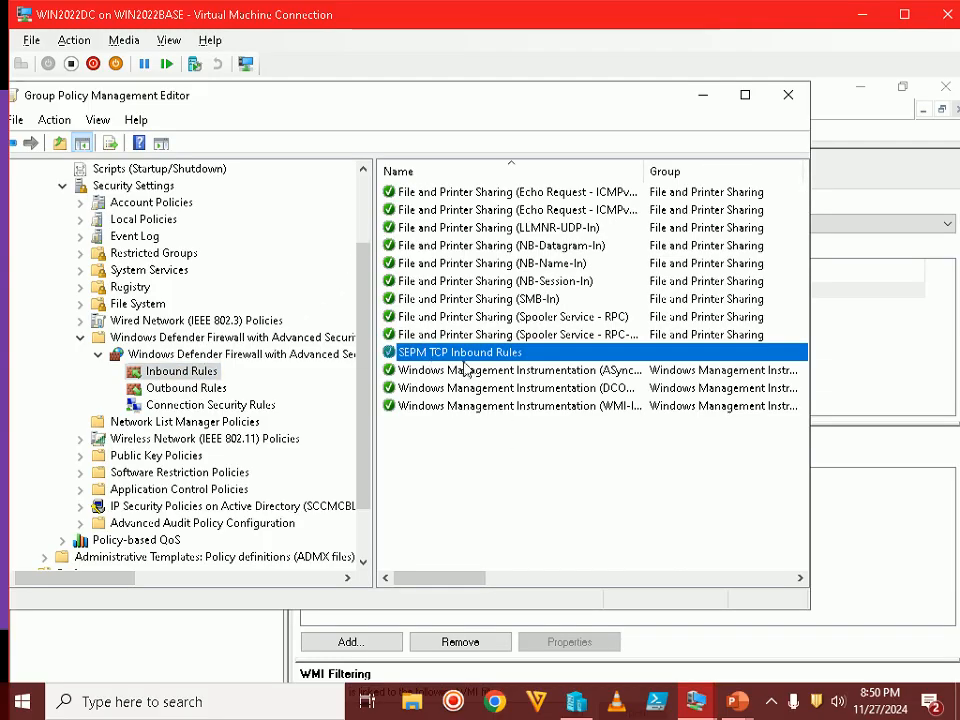
pyautogui.click(180, 389)
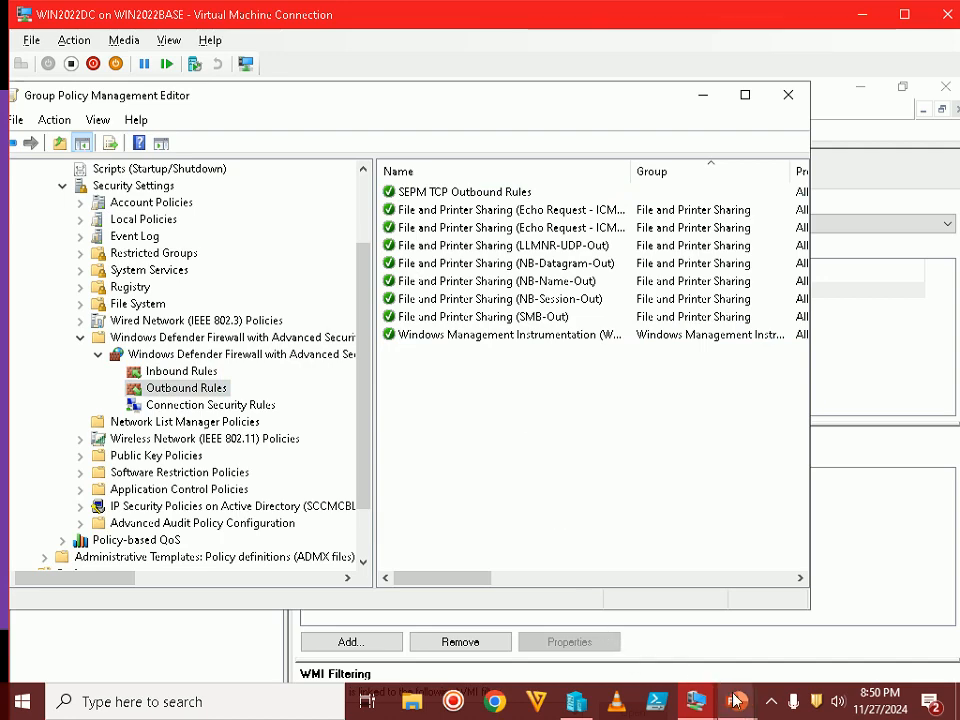
pyautogui.moveTo(738, 698)
pyautogui.click(786, 608)
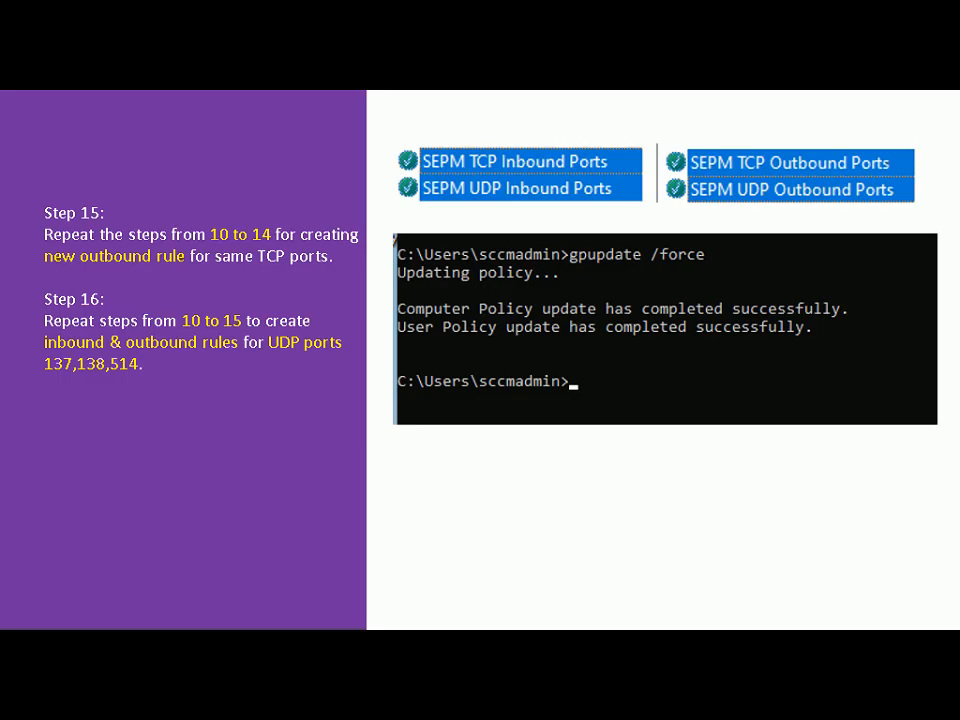
pyautogui.hotkey('alt', 'Tab')
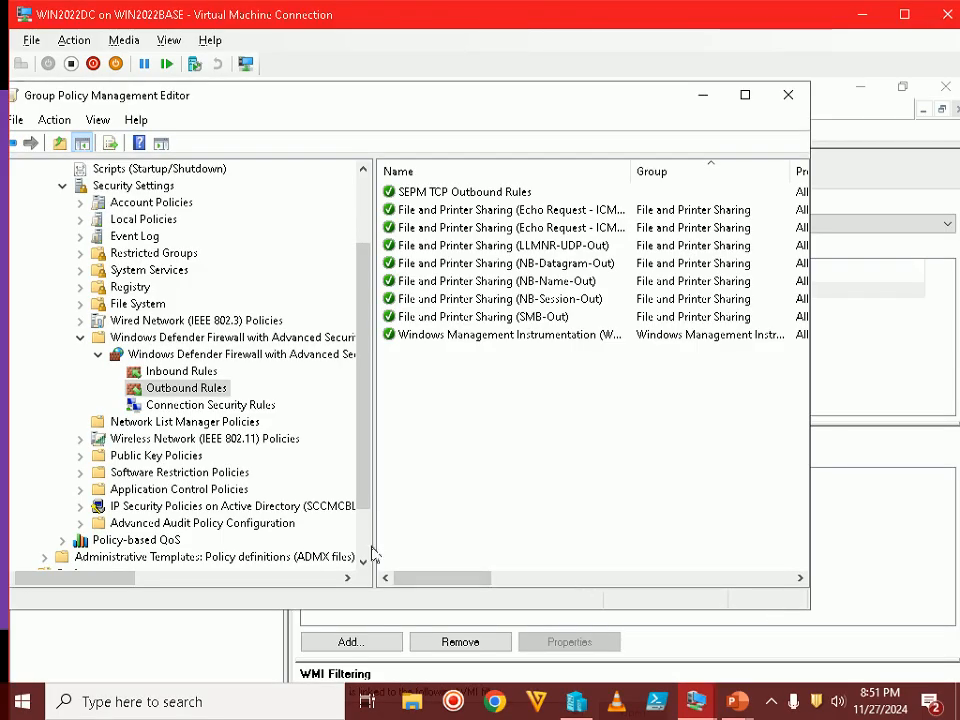
pyautogui.click(195, 371)
# Start a new inbound port rule and set its protocol to UDP
pyautogui.rightClick(197, 371)
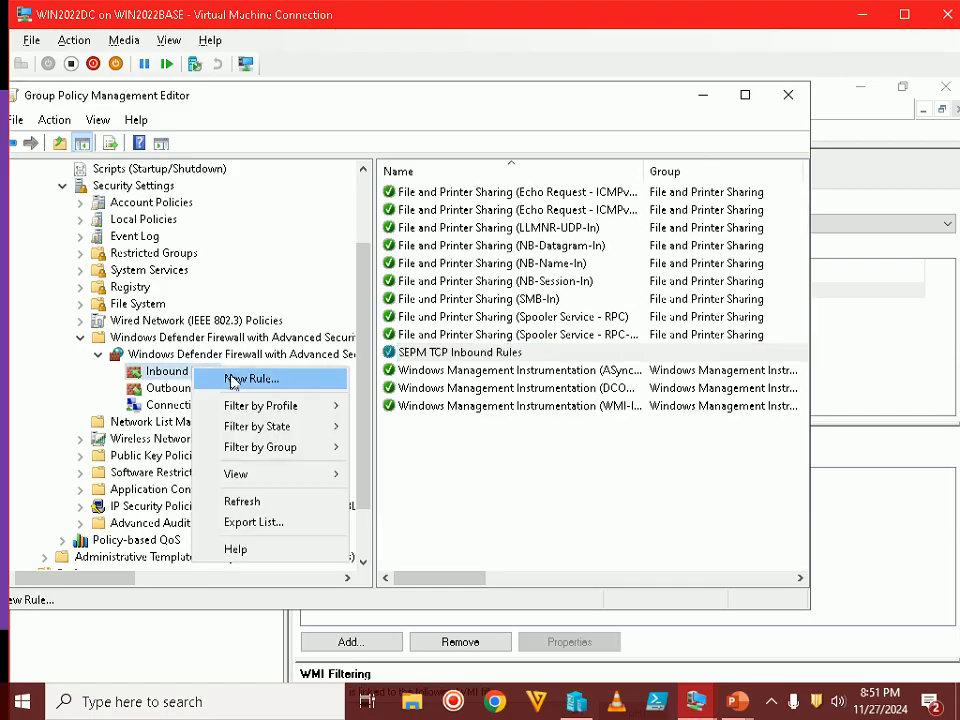
pyautogui.click(232, 378)
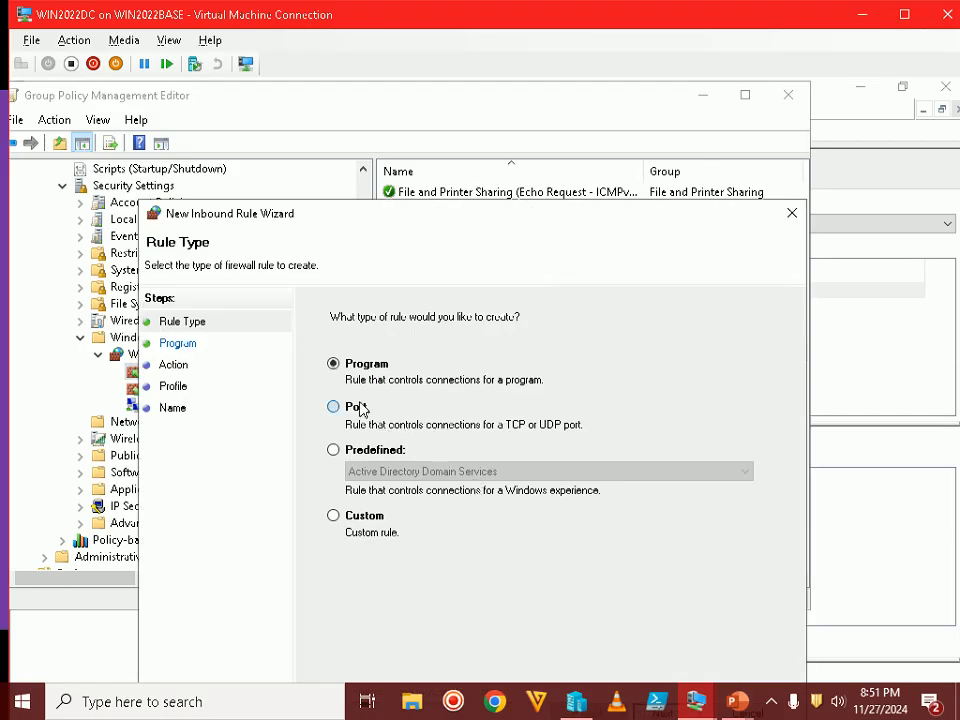
pyautogui.click(358, 407)
pyautogui.moveTo(504, 214); pyautogui.dragTo(482, 92)
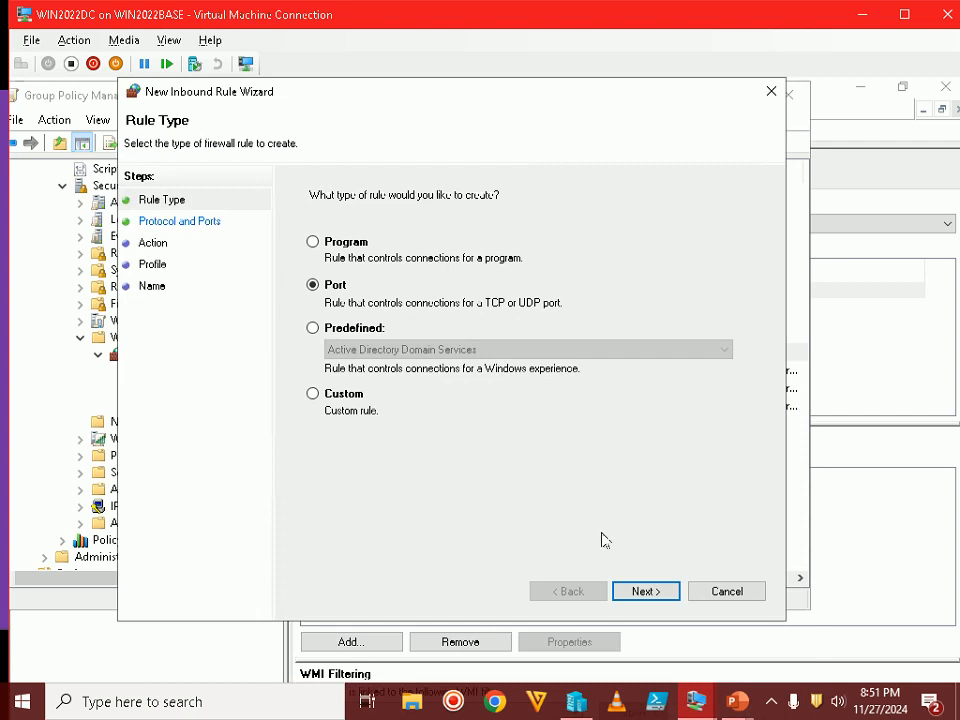
pyautogui.click(638, 591)
pyautogui.click(340, 243)
# Check the tutorial slide, then enter local ports 137,138,514
pyautogui.click(520, 343)
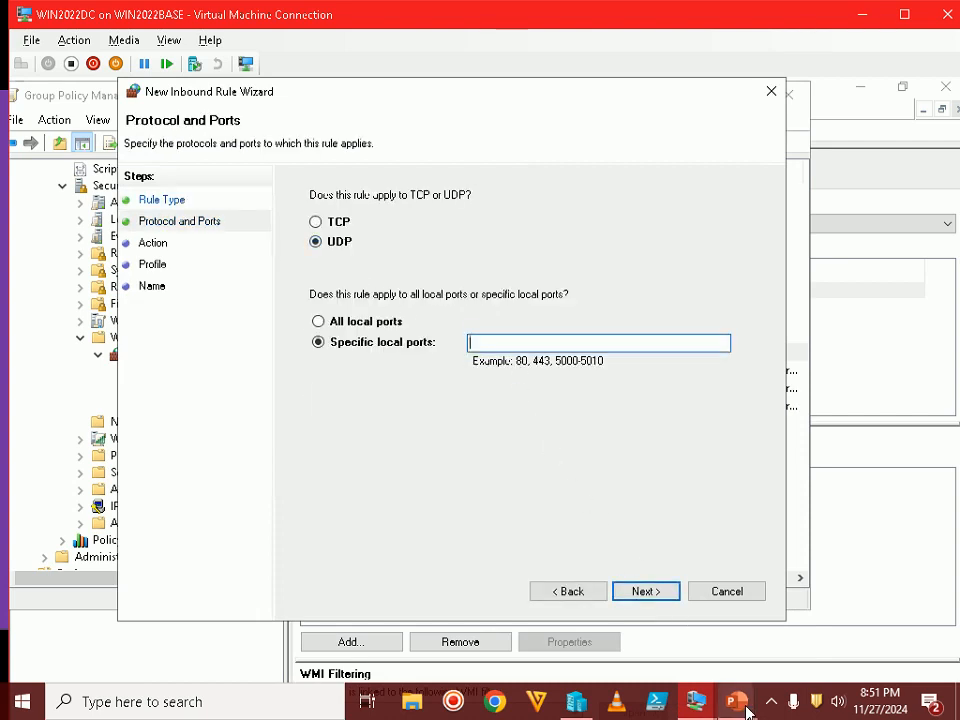
pyautogui.moveTo(737, 701)
pyautogui.click(822, 624)
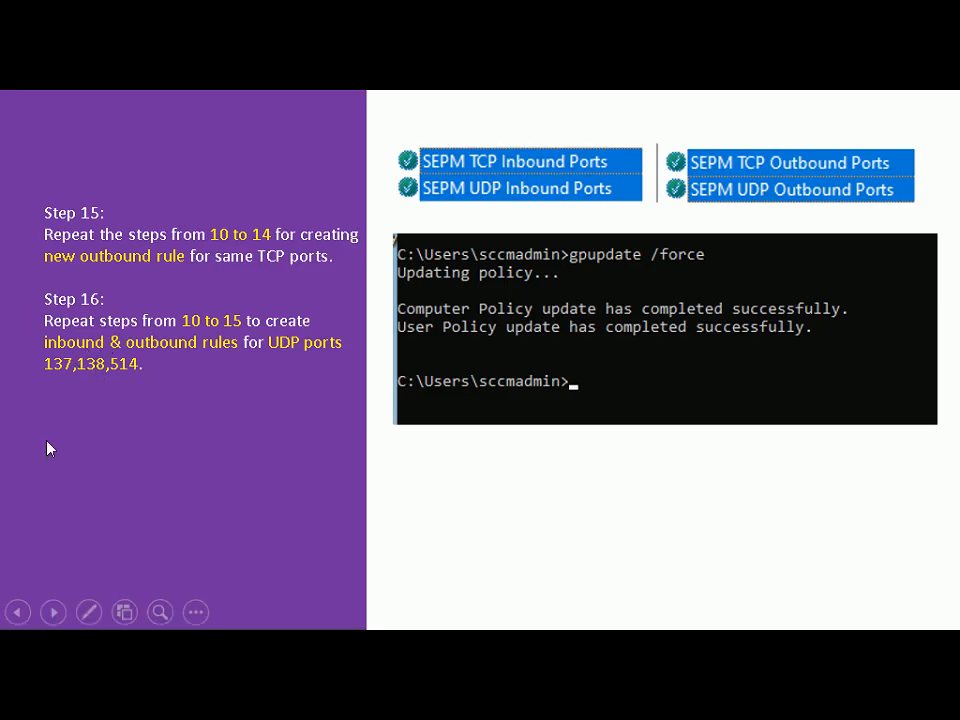
pyautogui.hotkey('alt', 'Tab')
pyautogui.write('13')
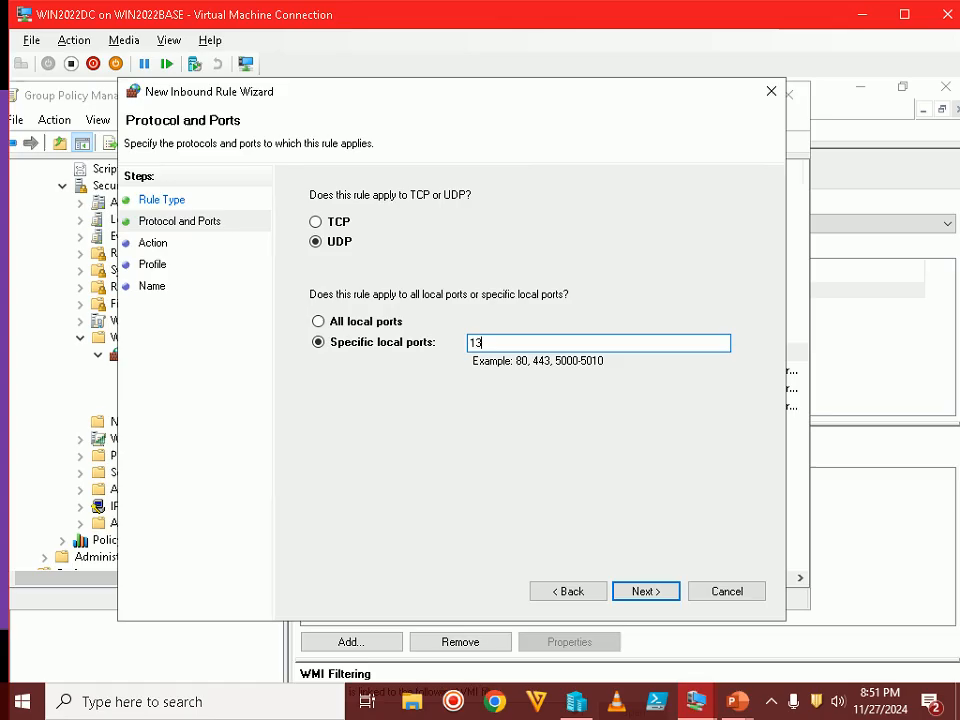
pyautogui.write('7,138,514')
# Copy the port numbers 137,138,514 and compare them with the tutorial slide
pyautogui.hotkey('alt', 'Tab')
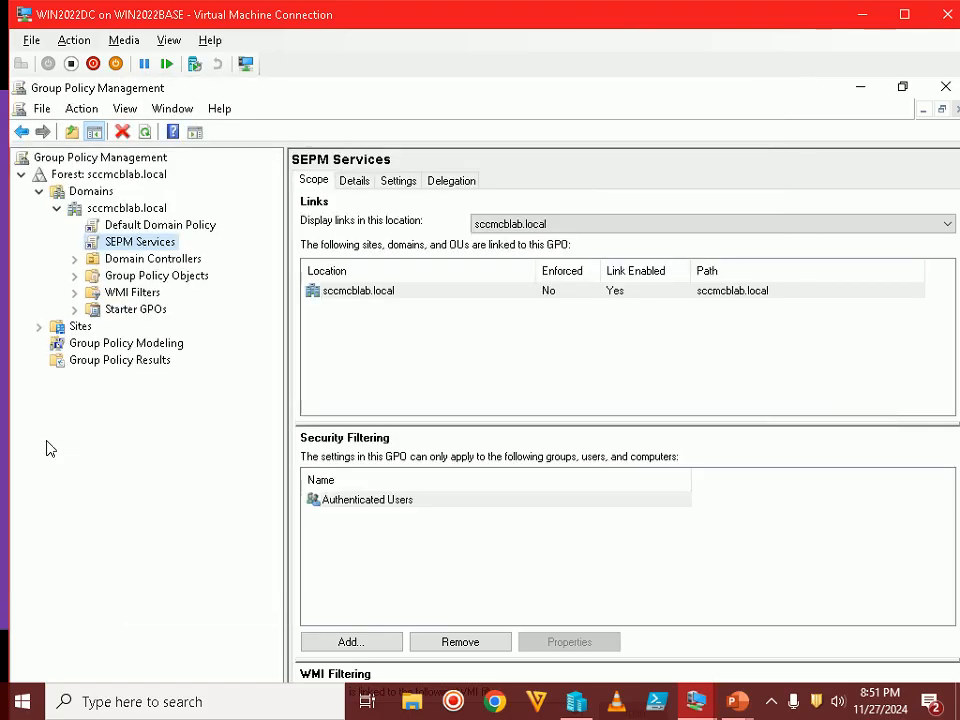
pyautogui.hotkey('alt', 'Tab')
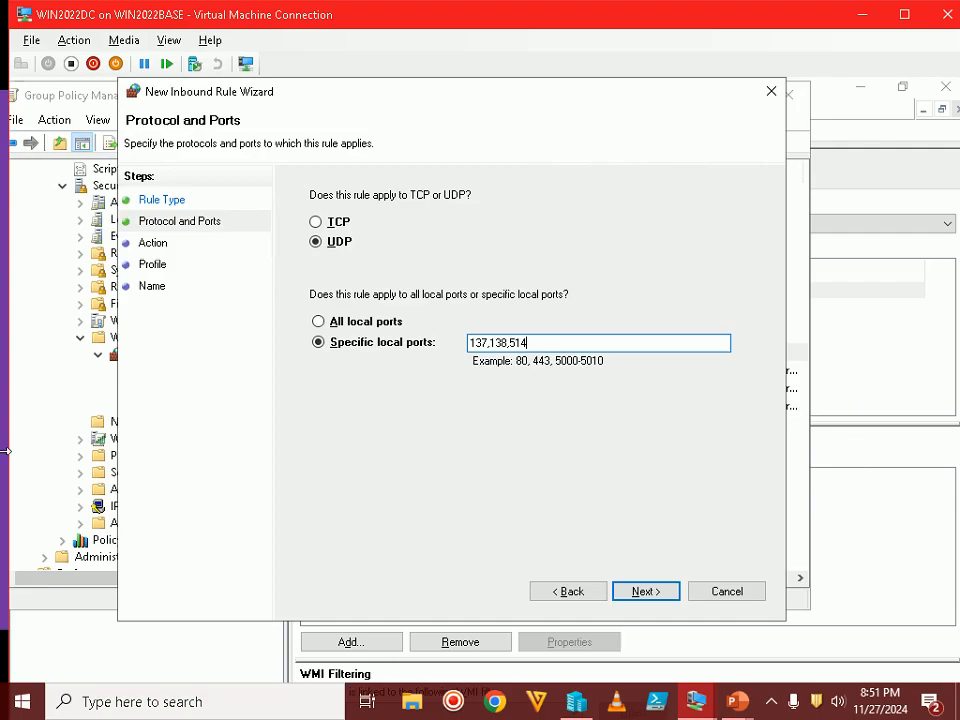
pyautogui.moveTo(527, 343); pyautogui.dragTo(467, 343)
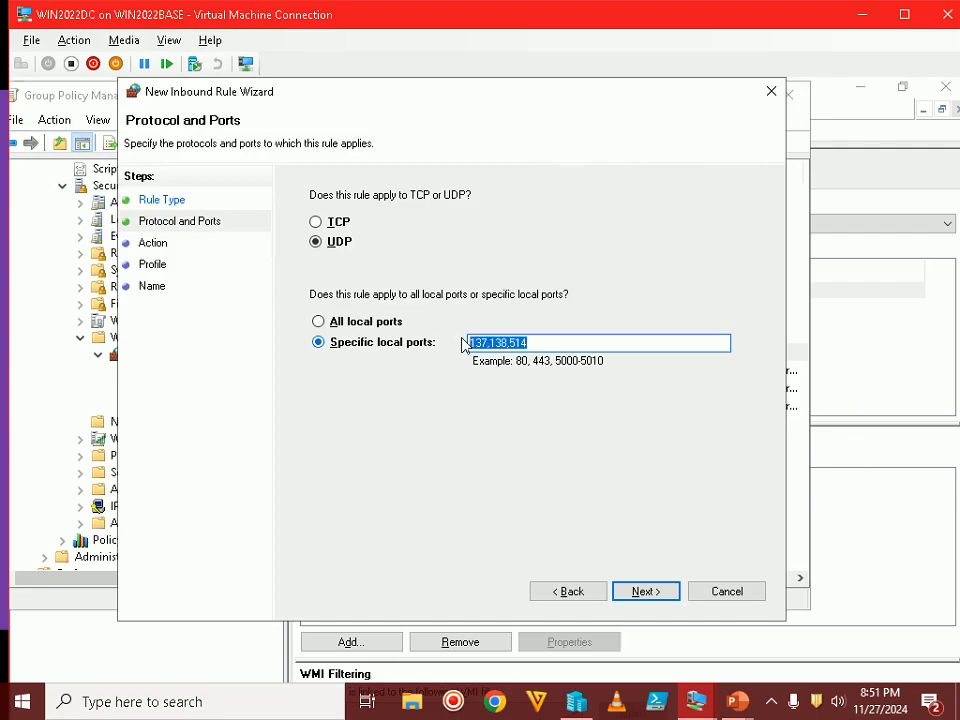
pyautogui.rightClick(486, 341)
pyautogui.click(529, 399)
pyautogui.click(737, 701)
pyautogui.click(851, 652)
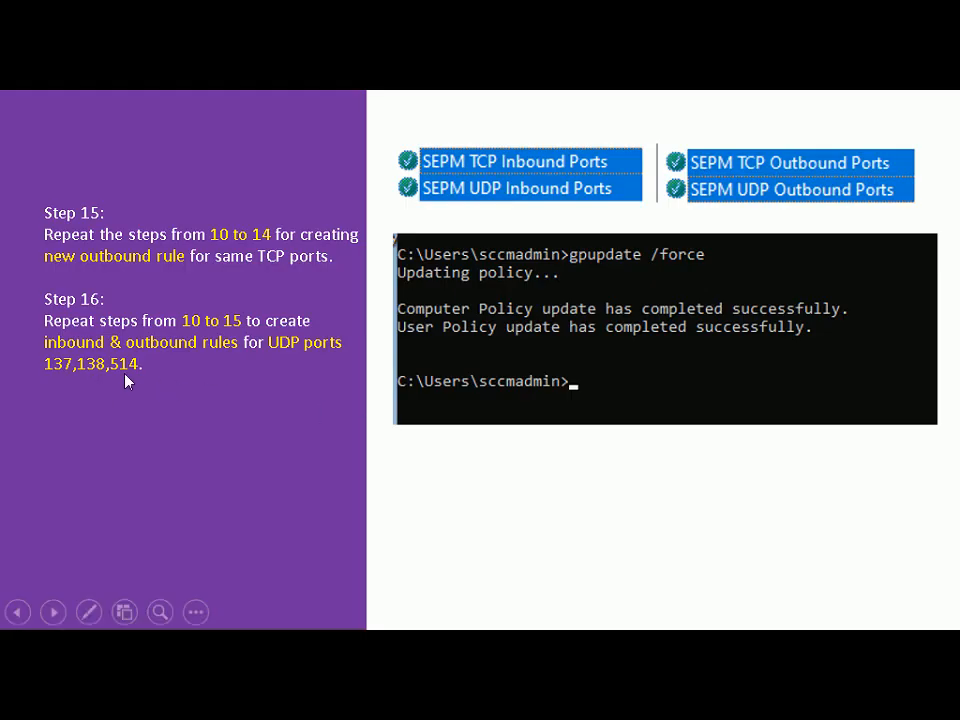
pyautogui.hotkey('alt', 'Tab')
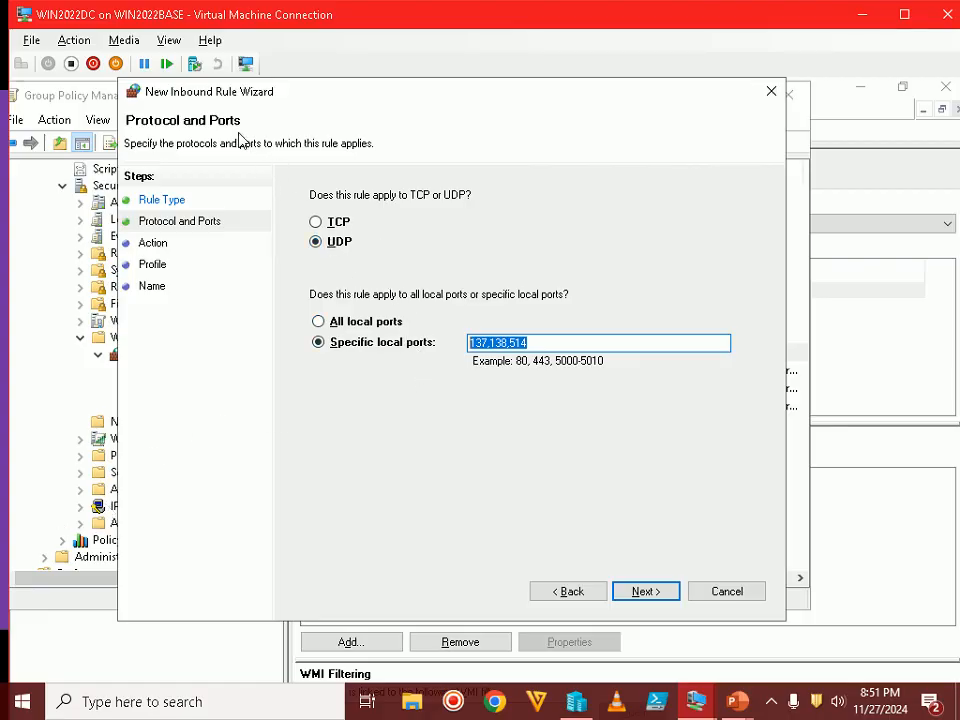
# Allow the connection on all profiles and finish the rule as 'SEPM UDP Inbound Rules'
pyautogui.click(662, 593)
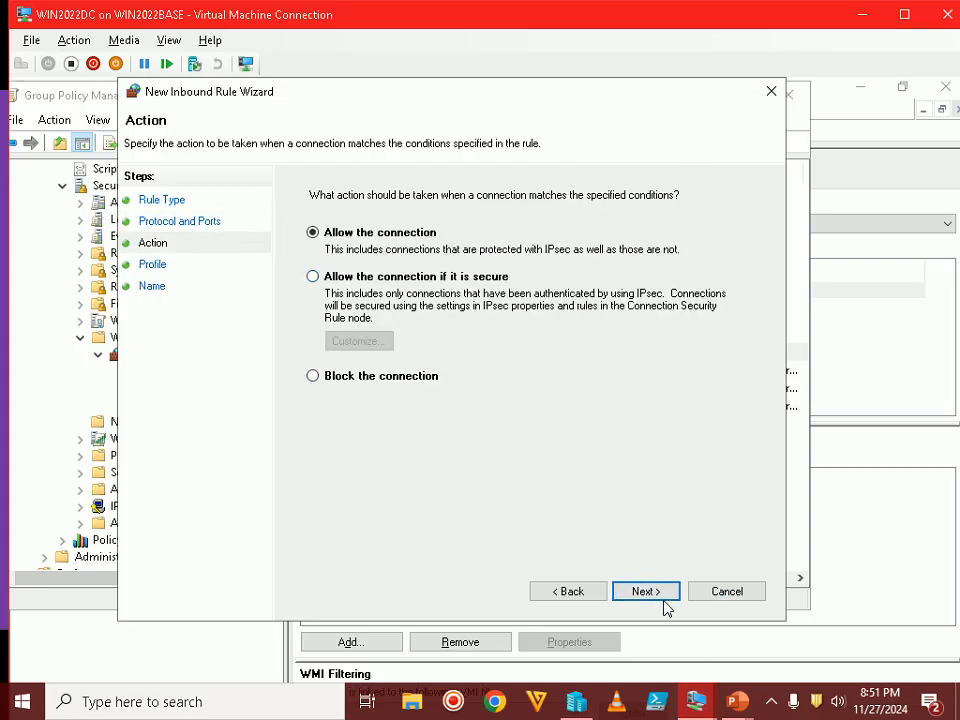
pyautogui.click(660, 595)
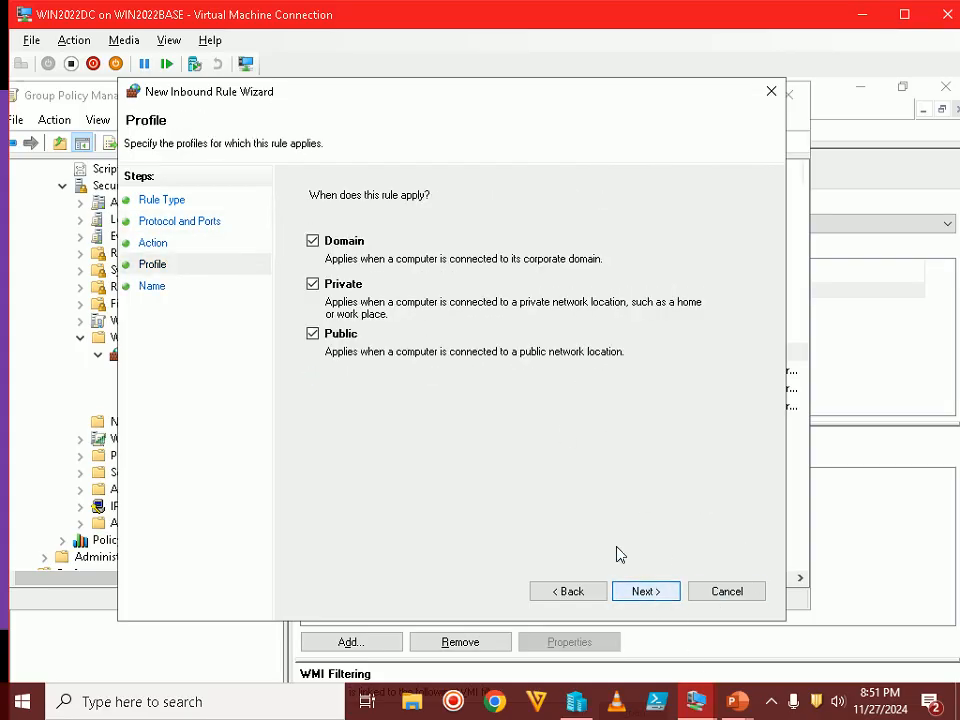
pyautogui.click(666, 591)
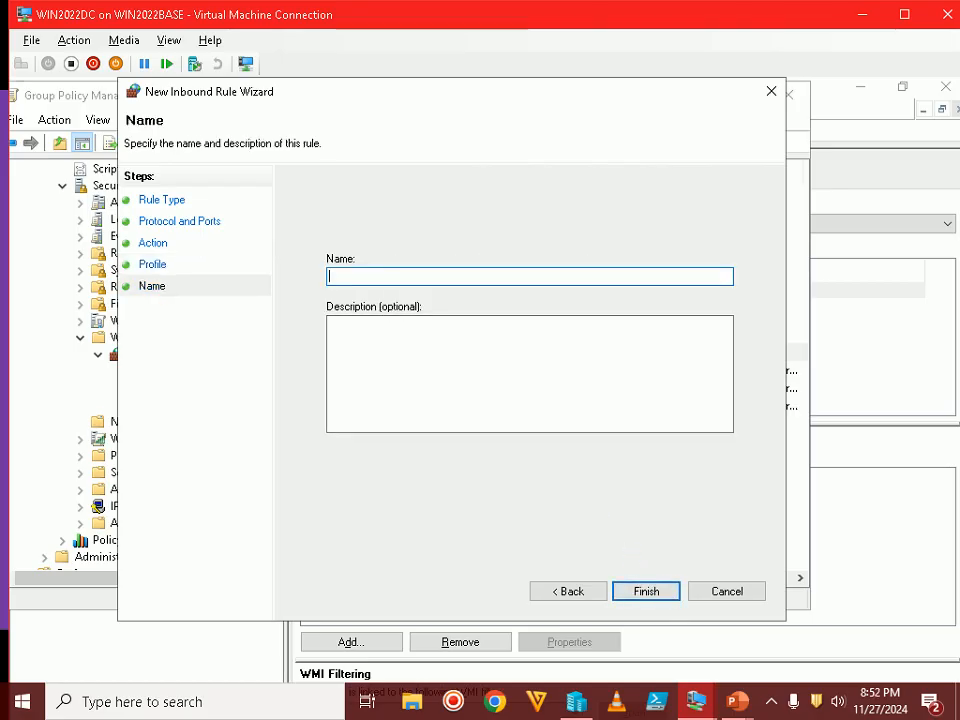
pyautogui.write('SEPM UDP Inbound Rules')
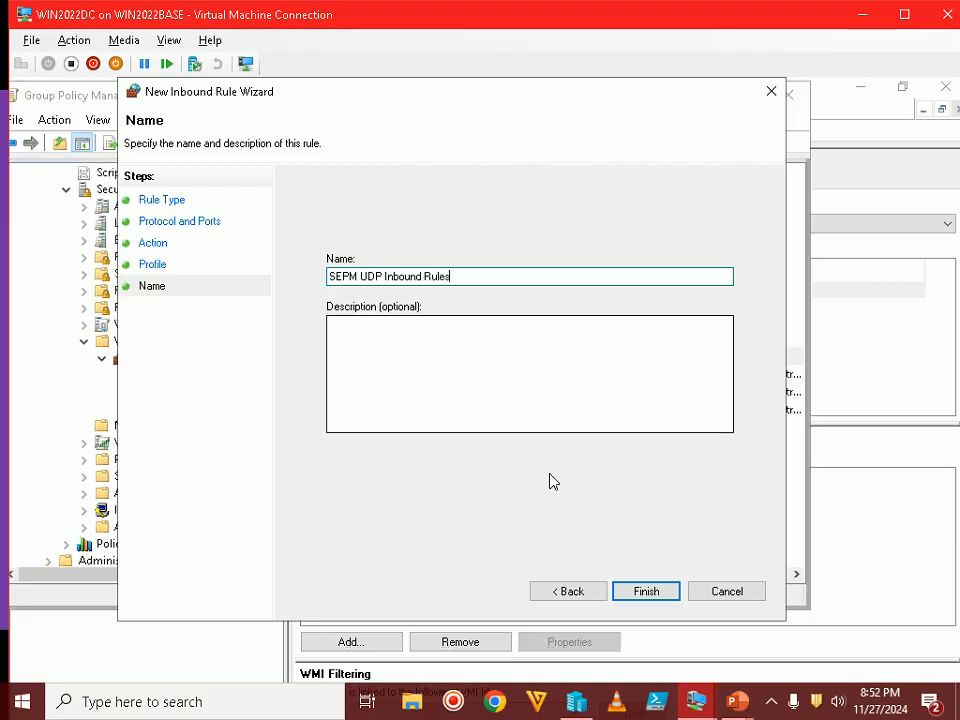
pyautogui.click(646, 591)
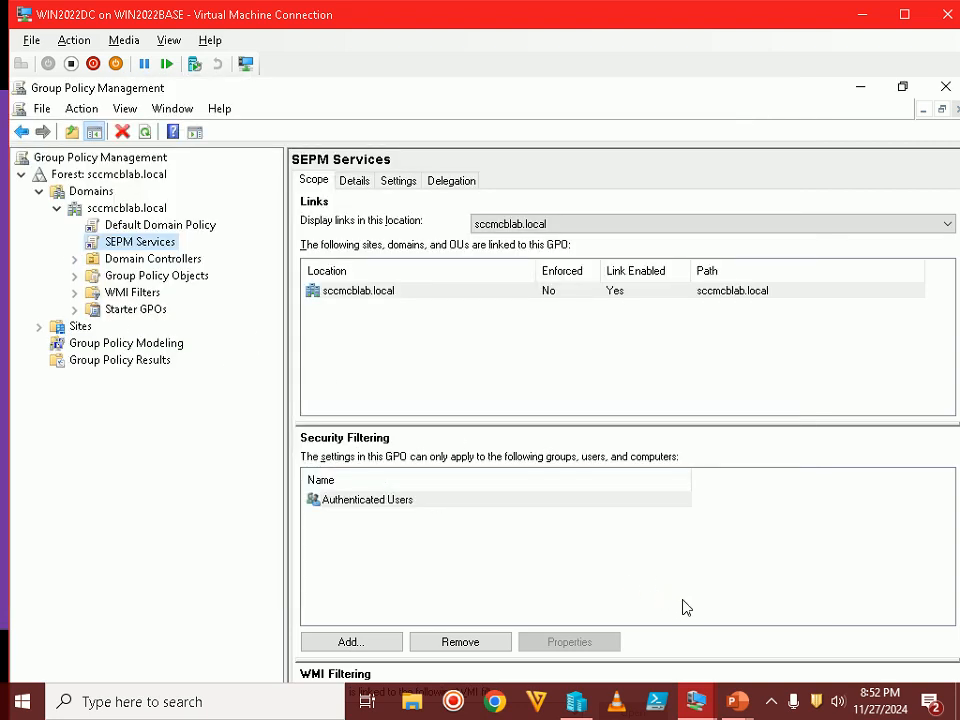
# Show the GPO's Outbound Rules in full screen and start a new outbound rule
pyautogui.doubleClick(712, 18)
pyautogui.click(644, 700)
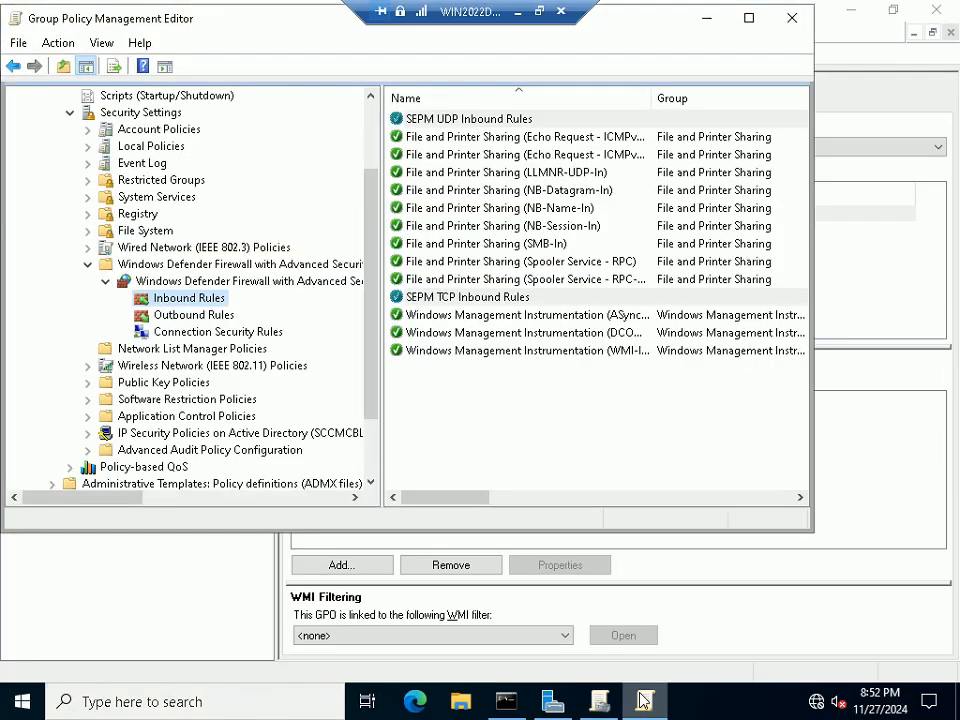
pyautogui.click(212, 316)
pyautogui.click(521, 336)
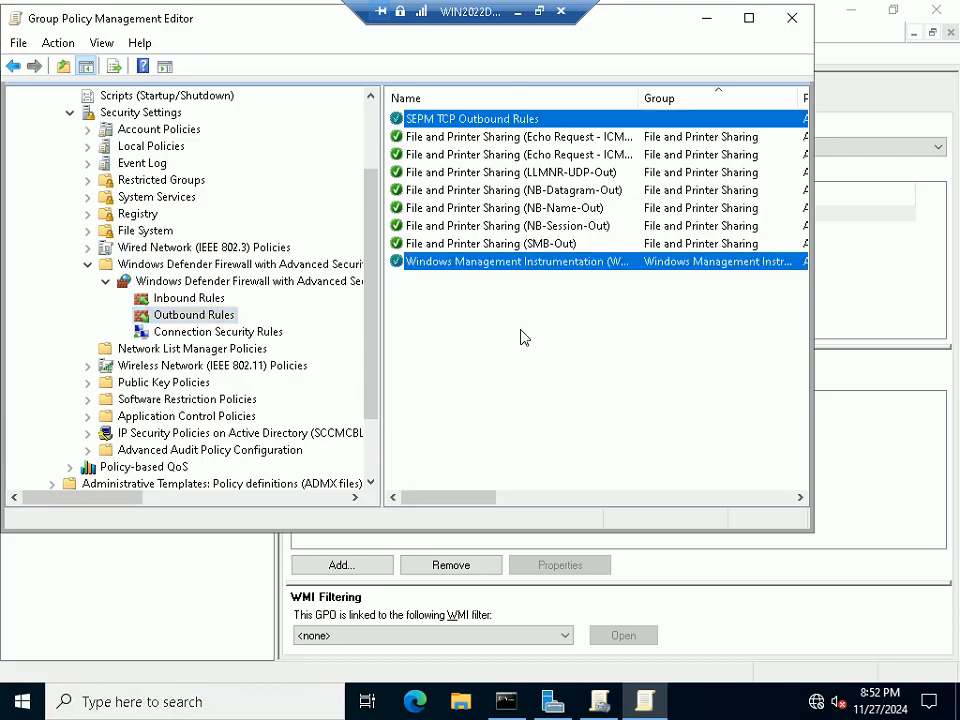
pyautogui.rightClick(200, 322)
pyautogui.click(244, 331)
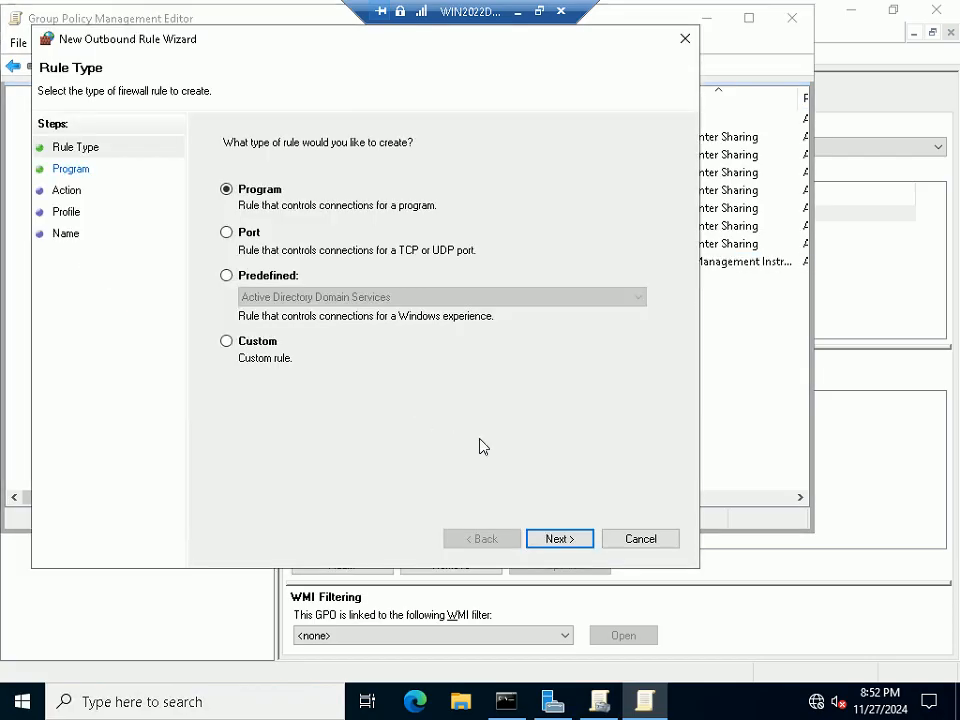
# Make it a UDP port rule for ports 137,138,514
pyautogui.click(292, 280)
pyautogui.click(258, 234)
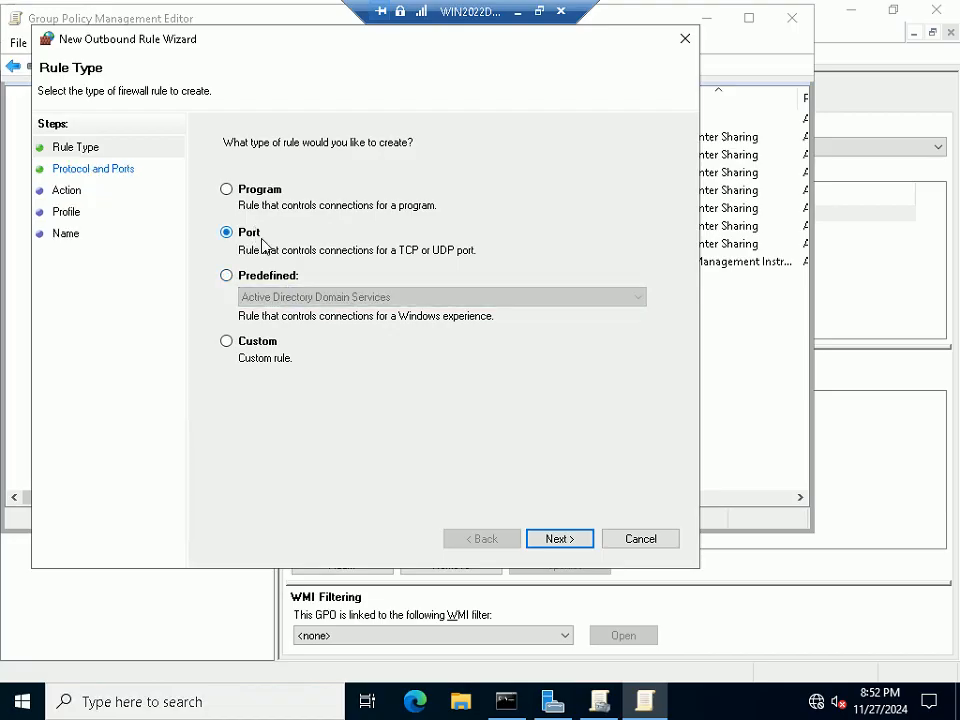
pyautogui.click(556, 538)
pyautogui.click(256, 190)
pyautogui.write('137,138,514')
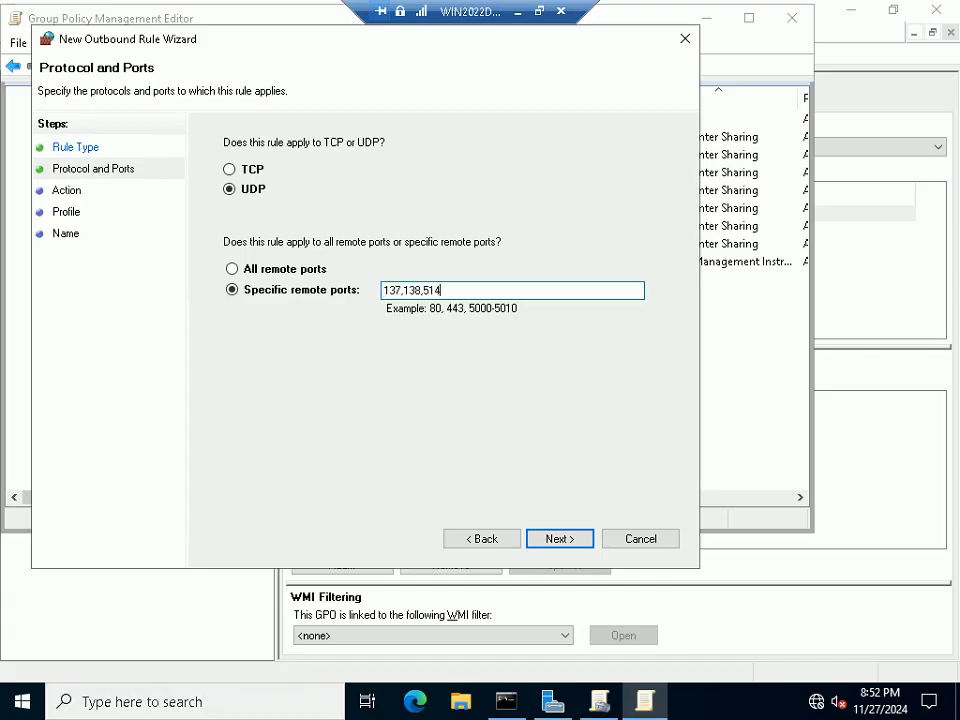
pyautogui.click(532, 537)
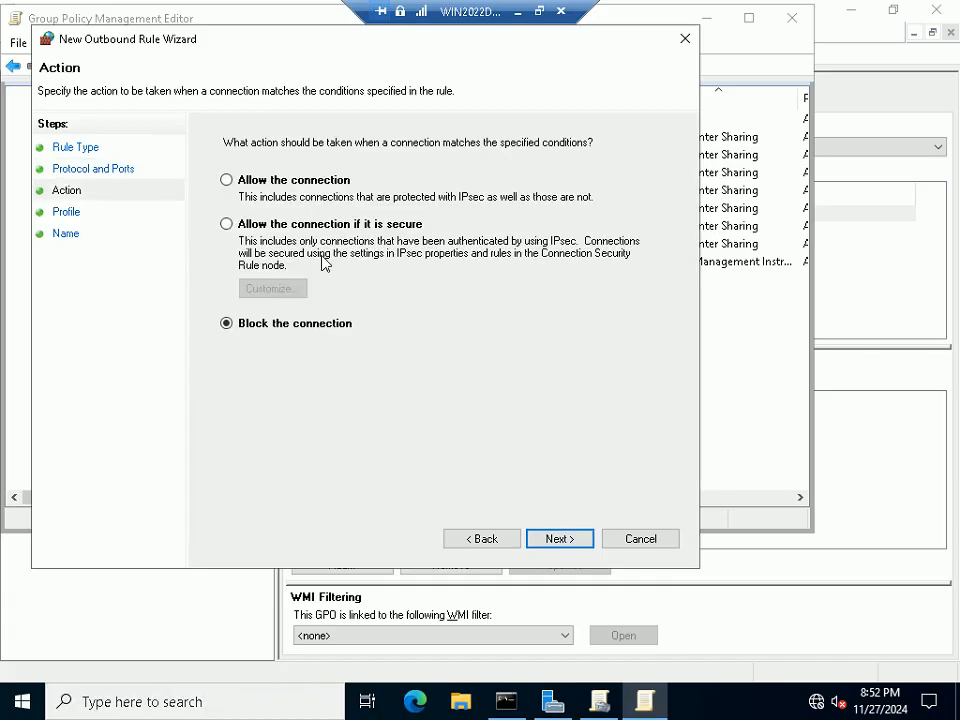
# Allow the connection on all profiles and finish the rule as 'SEPM UDP Outbound Ports'
pyautogui.click(274, 182)
pyautogui.click(578, 540)
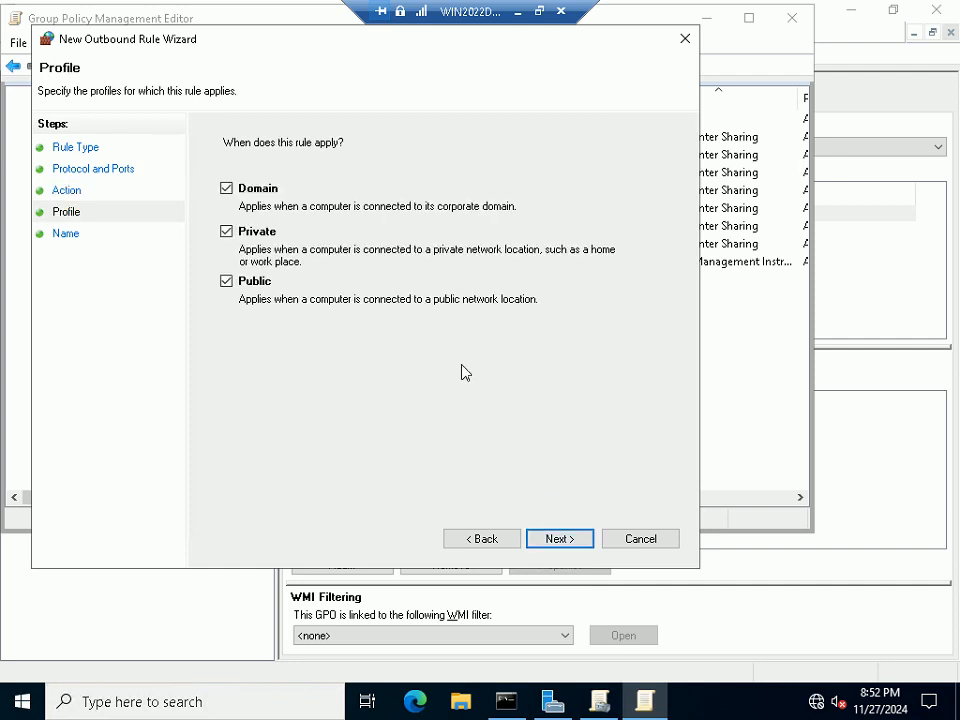
pyautogui.click(579, 541)
pyautogui.write('U')
pyautogui.press('BackSpace')
pyautogui.write('S')
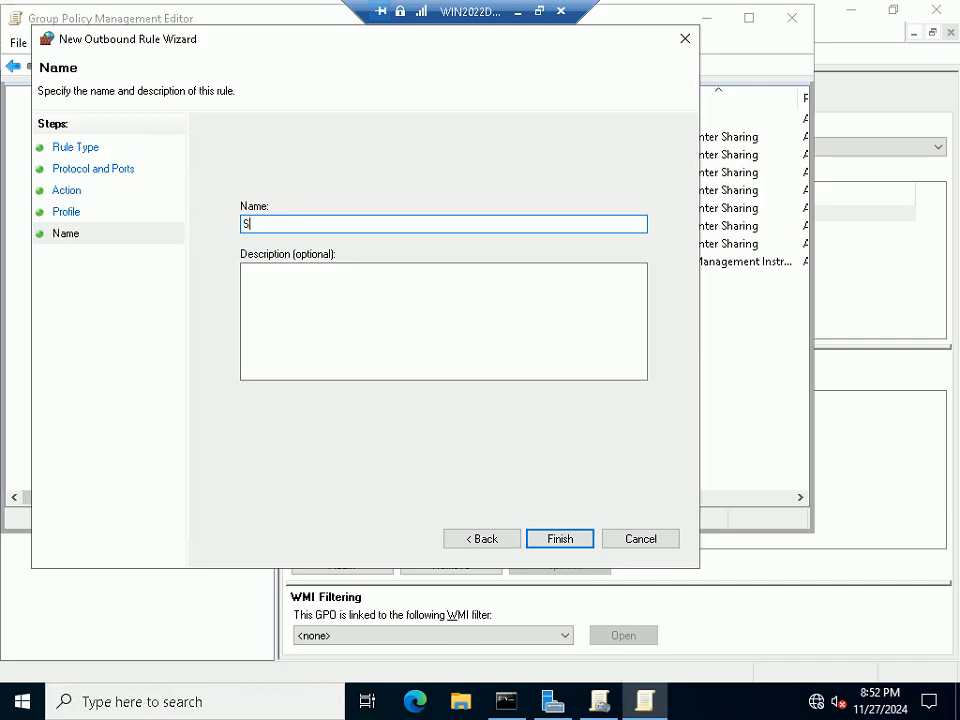
pyautogui.write('EPM UDP')
pyautogui.write('Outbopund')
pyautogui.press('BackSpace')
pyautogui.press('BackSpace')
pyautogui.press('BackSpace')
pyautogui.press('BackSpace')
pyautogui.write('und Port')
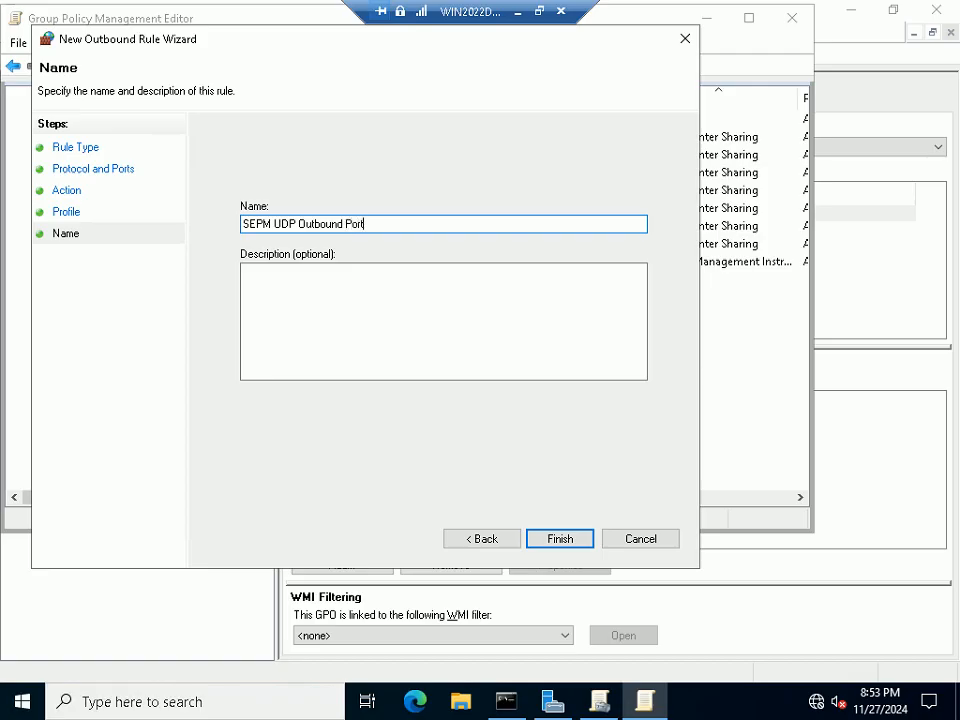
pyautogui.write('s')
pyautogui.click(561, 540)
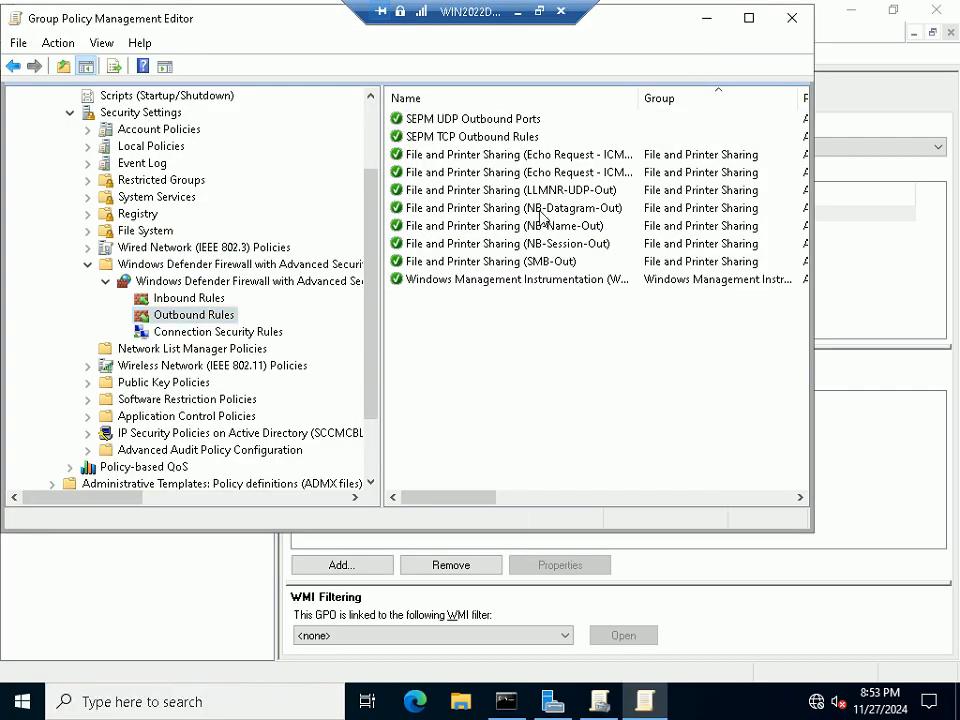
# Rename 'SEPM TCP Outbound Rules' to 'SEPM TCP Outbound Ports'
pyautogui.click(470, 137)
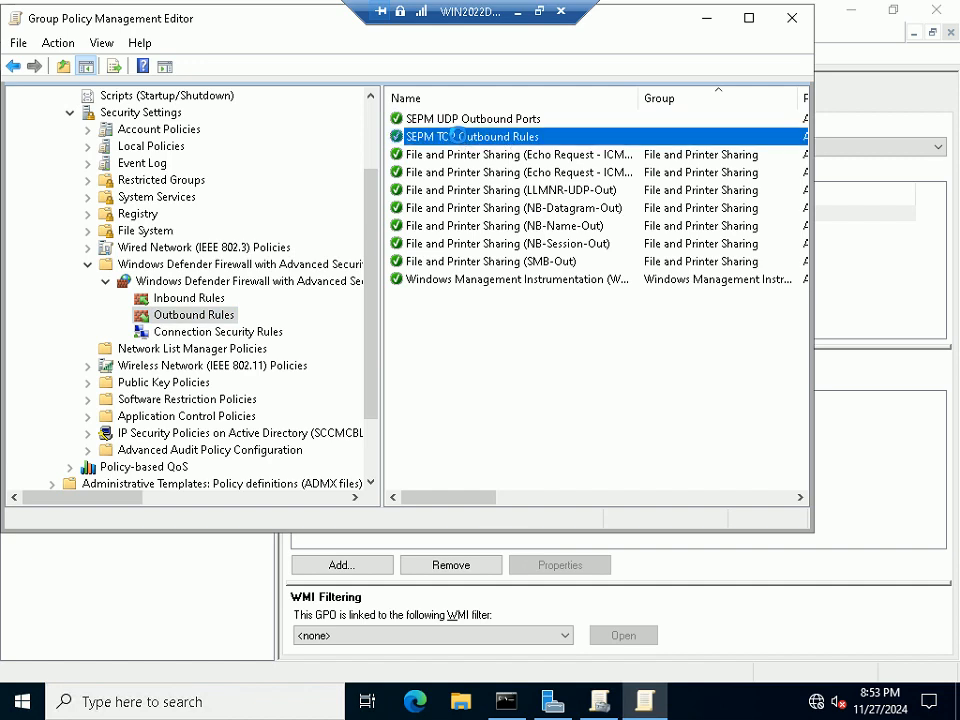
pyautogui.rightClick(528, 146)
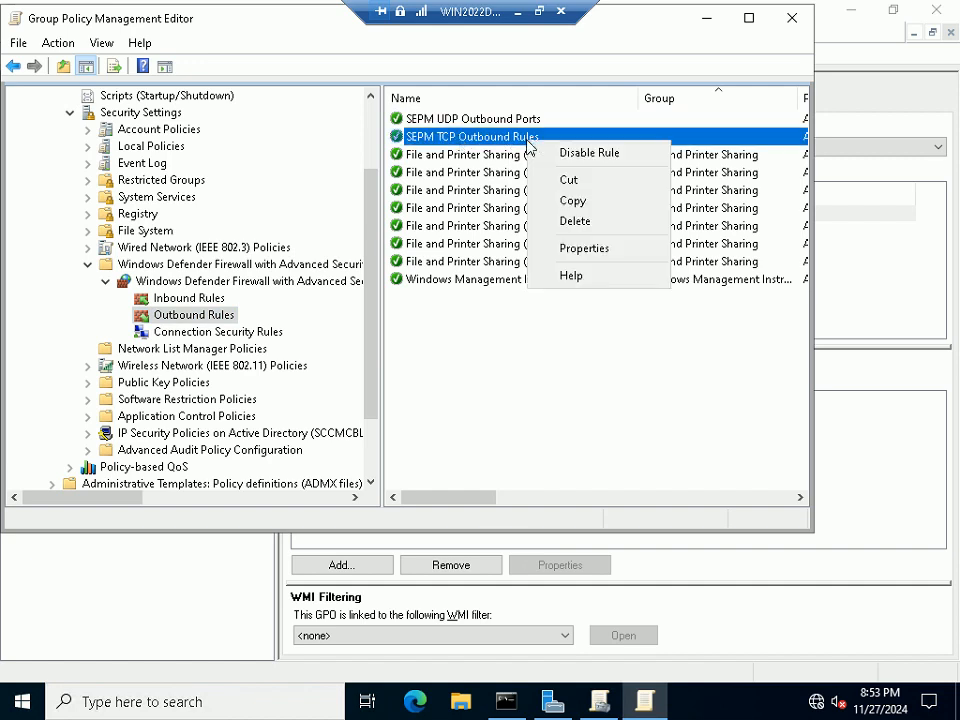
pyautogui.click(588, 250)
pyautogui.press('End')
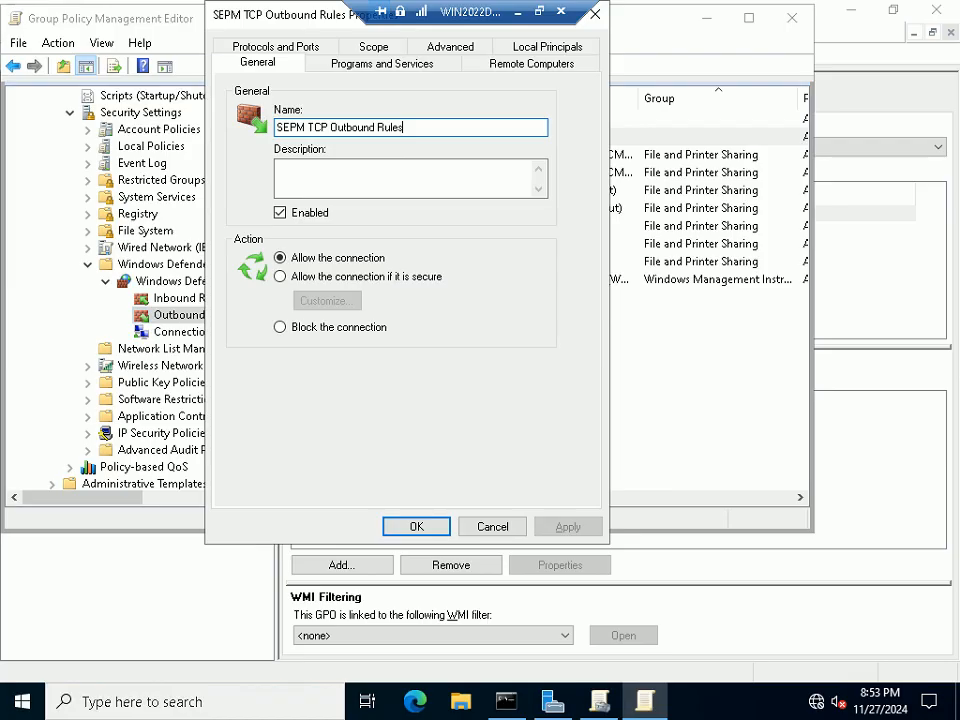
pyautogui.press('BackSpace')
pyautogui.press('BackSpace')
pyautogui.write('Ports')
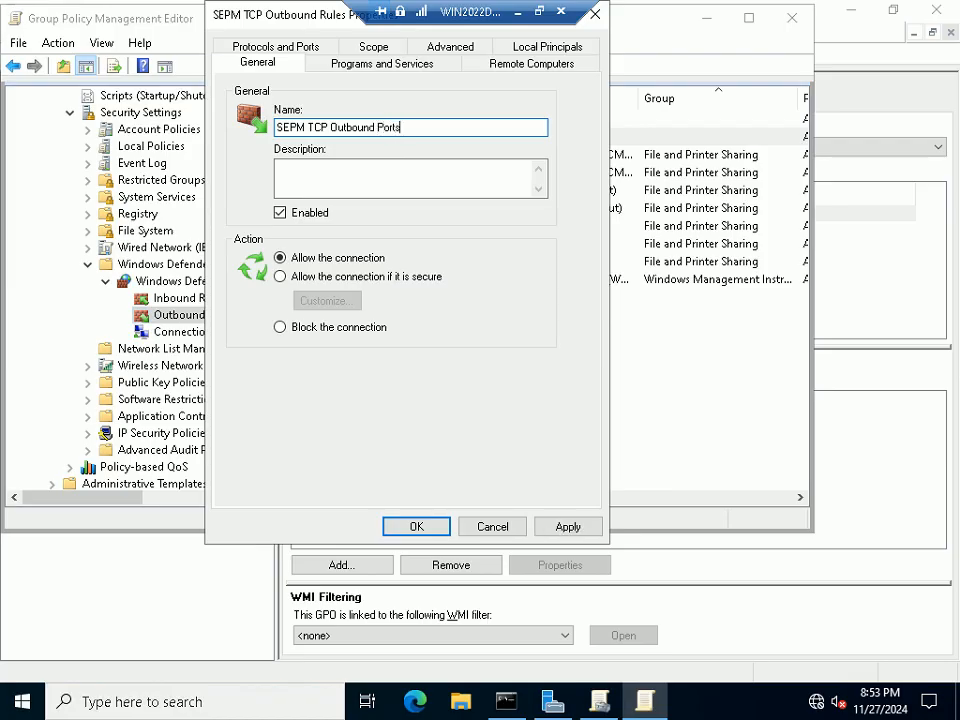
pyautogui.click(394, 525)
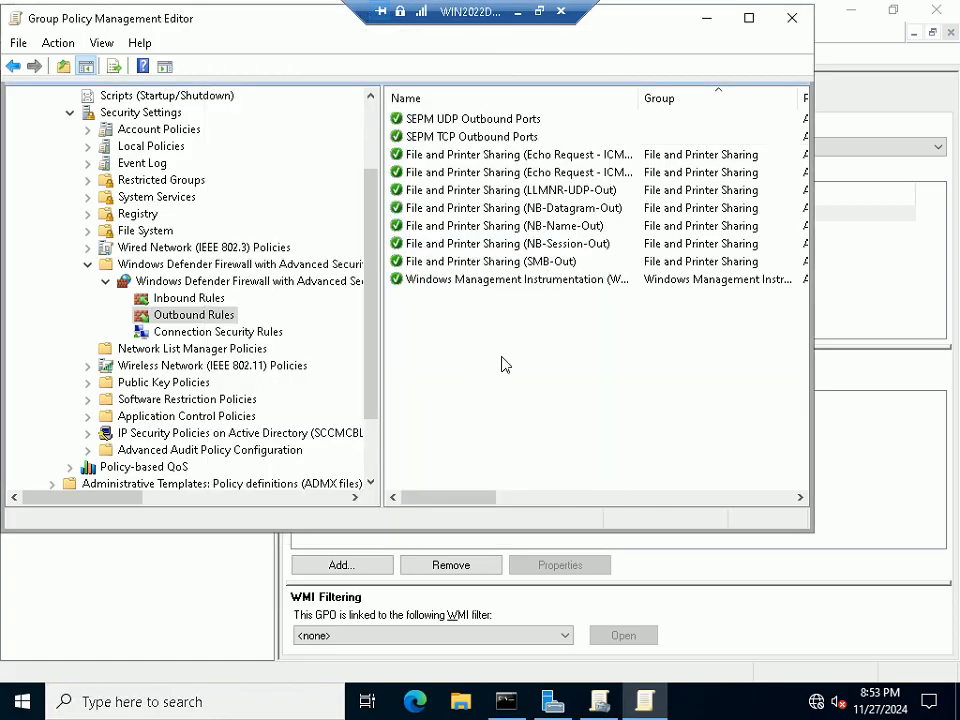
# Rename the inbound rule 'SEPM TCP Inbound Rules' to 'SEPM TCP Inbound Ports'
pyautogui.click(492, 121)
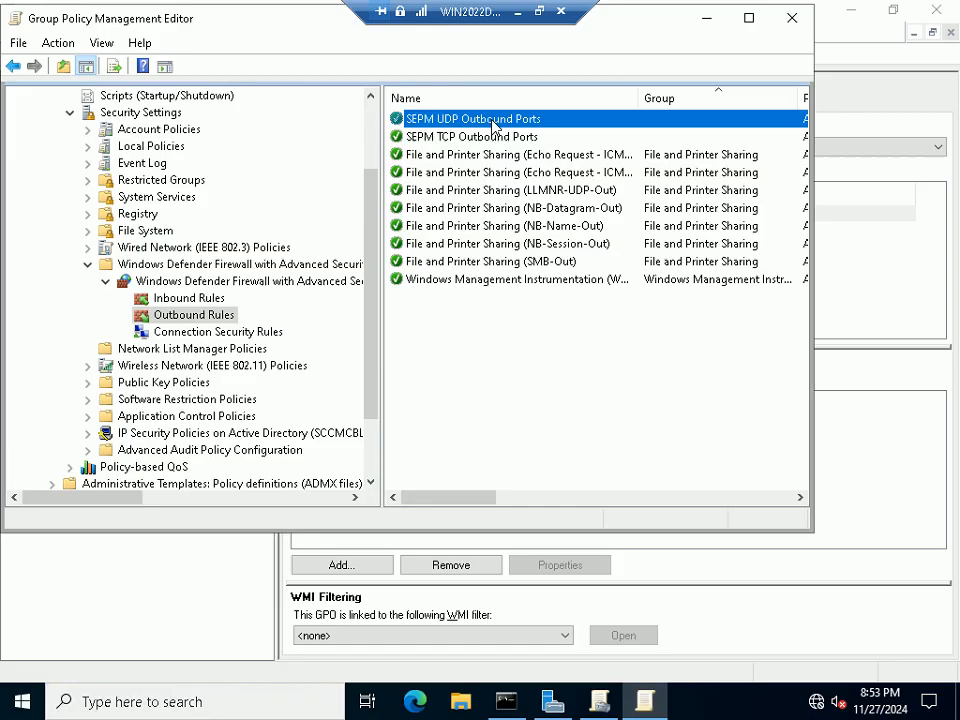
pyautogui.press('Down')
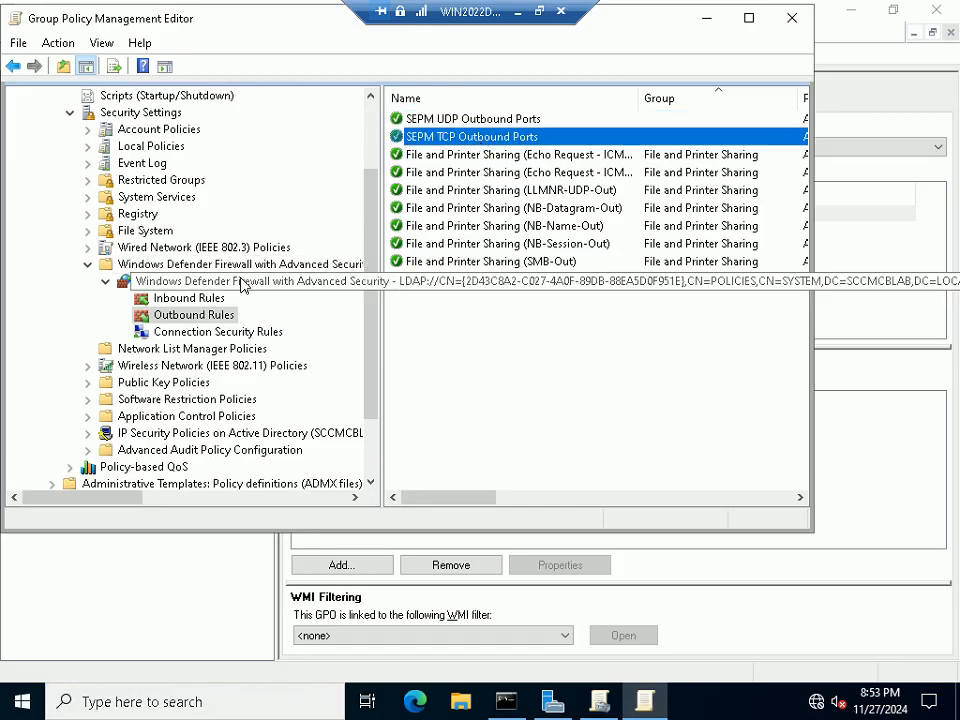
pyautogui.click(171, 300)
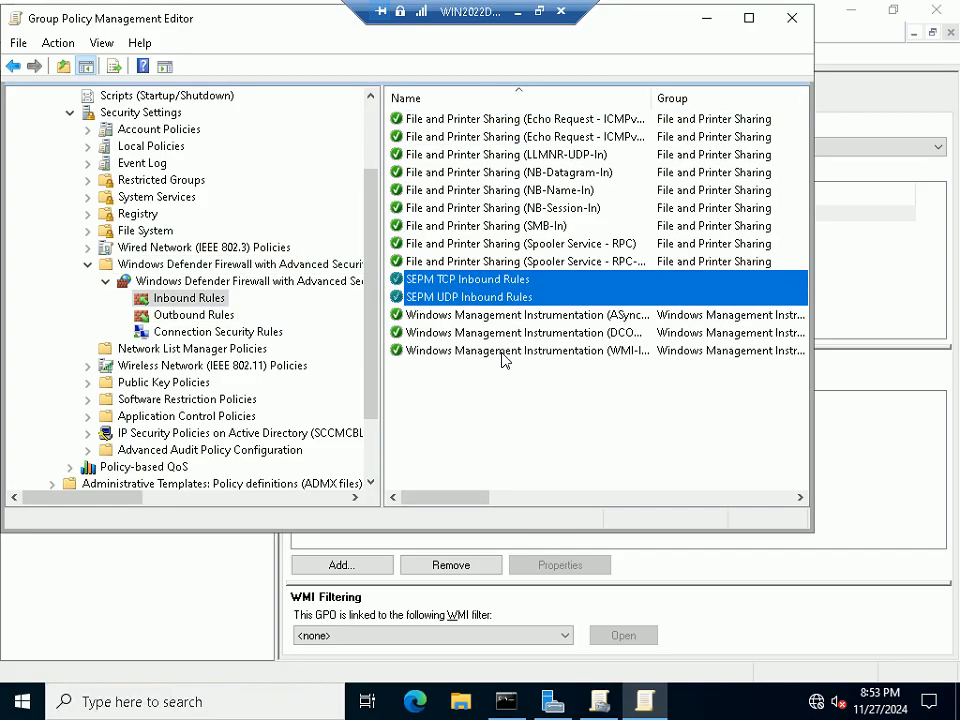
pyautogui.click(529, 281)
pyautogui.rightClick(531, 281)
pyautogui.click(600, 386)
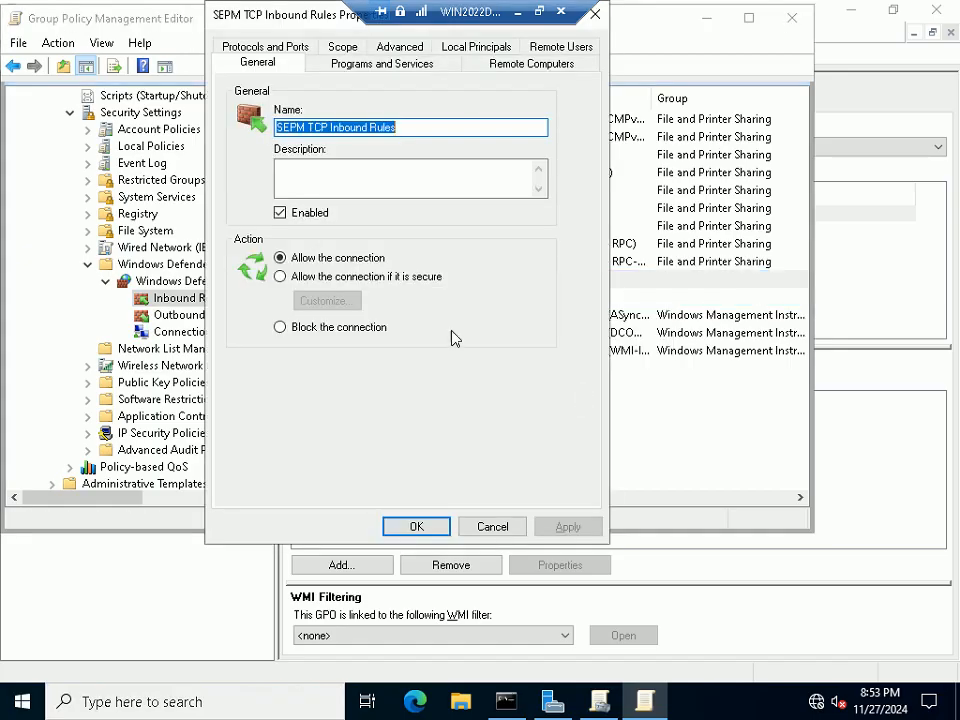
pyautogui.click(398, 128)
pyautogui.press('BackSpace')
pyautogui.press('BackSpace')
pyautogui.press('BackSpace')
pyautogui.press('BackSpace')
pyautogui.press('BackSpace')
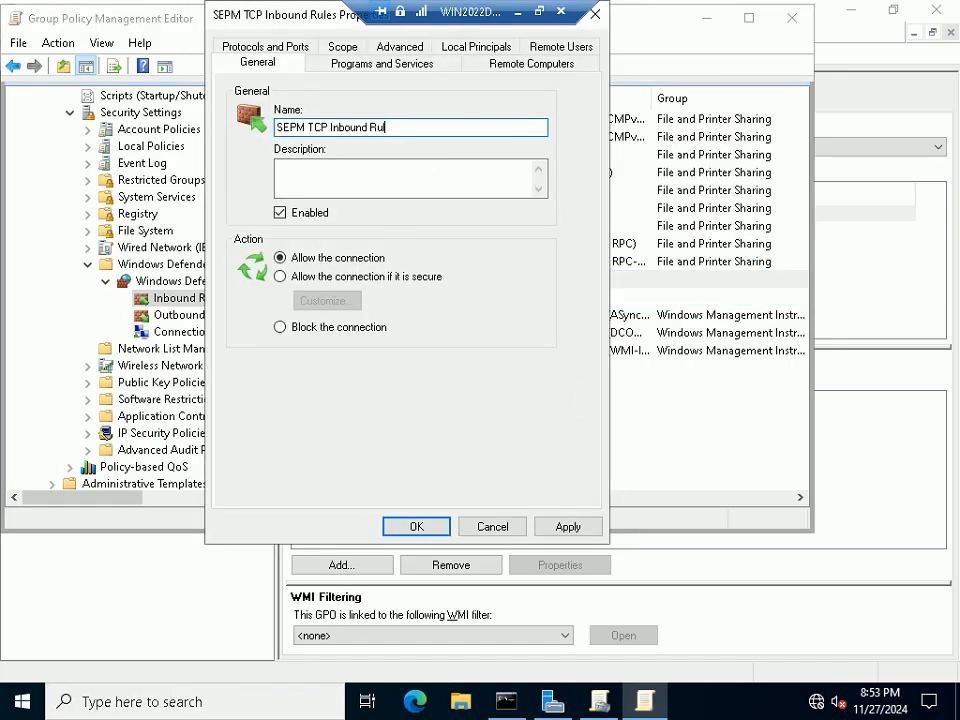
pyautogui.write('Ports')
pyautogui.click(420, 528)
# Rename 'SEPM UDP Inbound Rules' to 'SEPM UDP Inbound Ports' and leave full screen
pyautogui.click(510, 297)
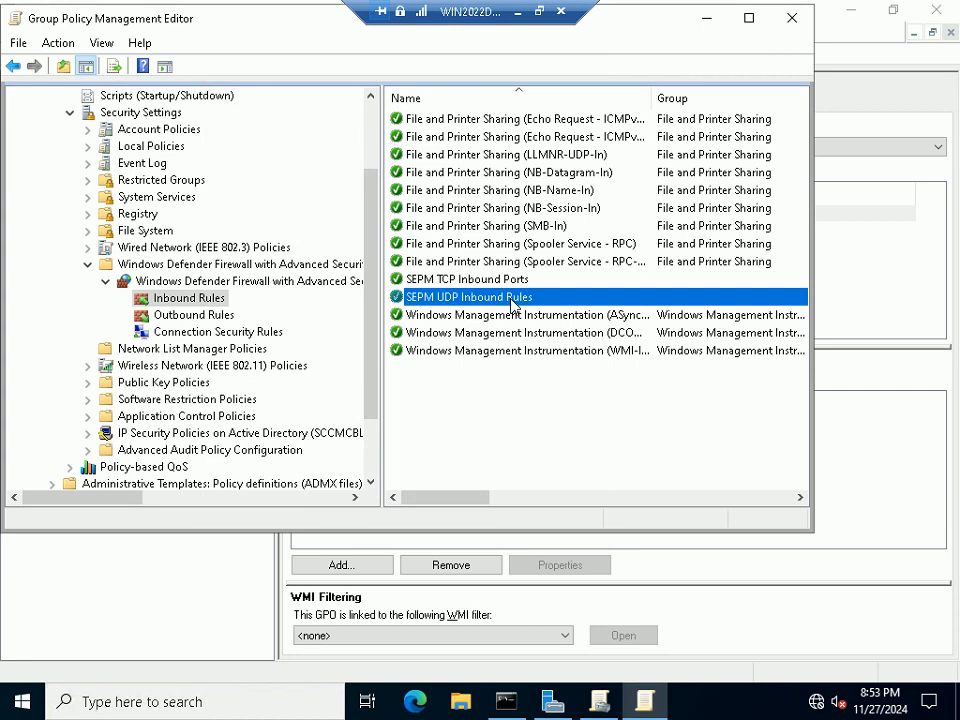
pyautogui.rightClick(505, 302)
pyautogui.click(555, 405)
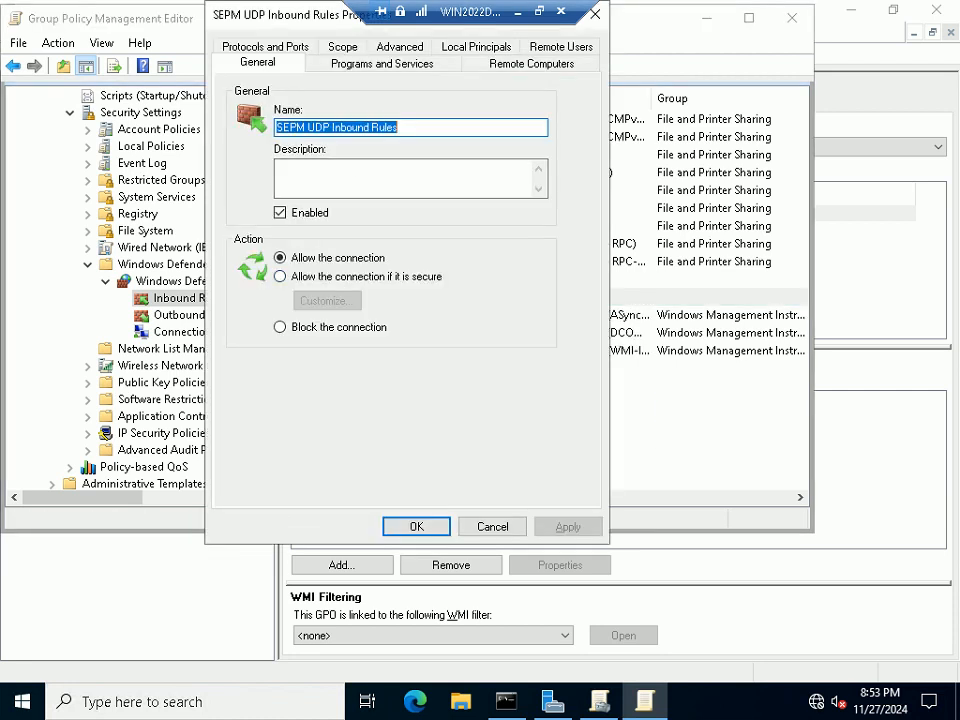
pyautogui.click(404, 131)
pyautogui.press('BackSpace')
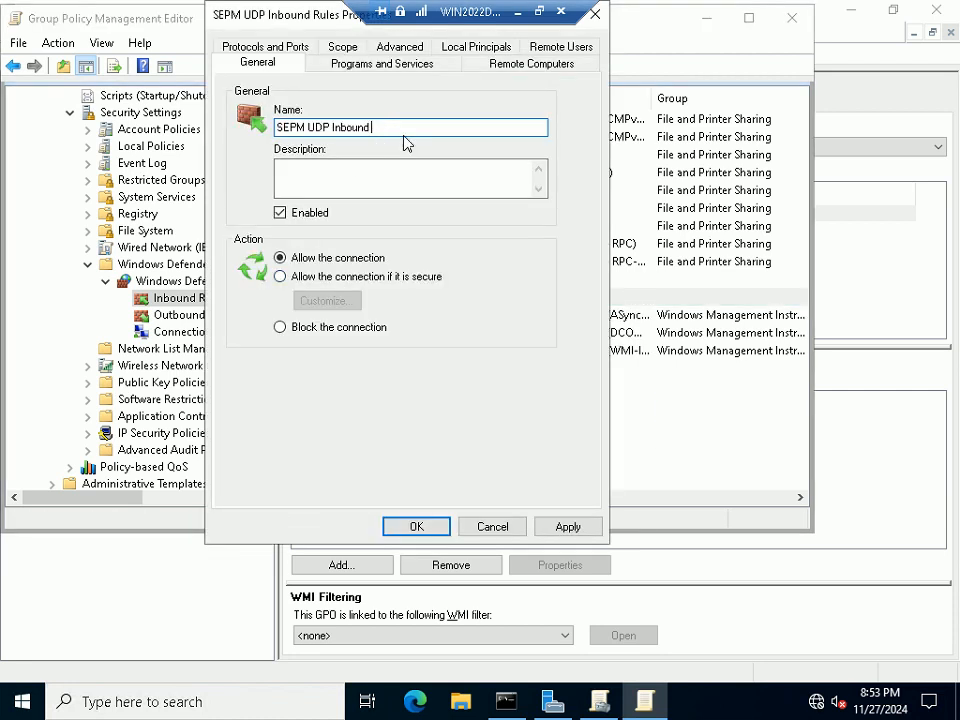
pyautogui.write('Ports')
pyautogui.click(395, 526)
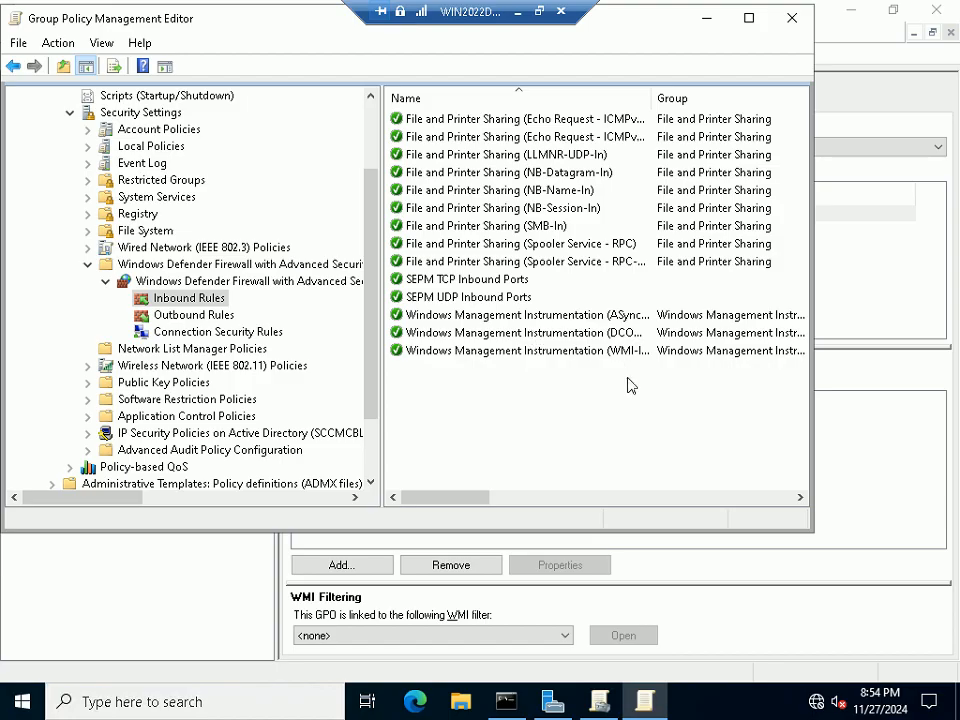
pyautogui.click(539, 16)
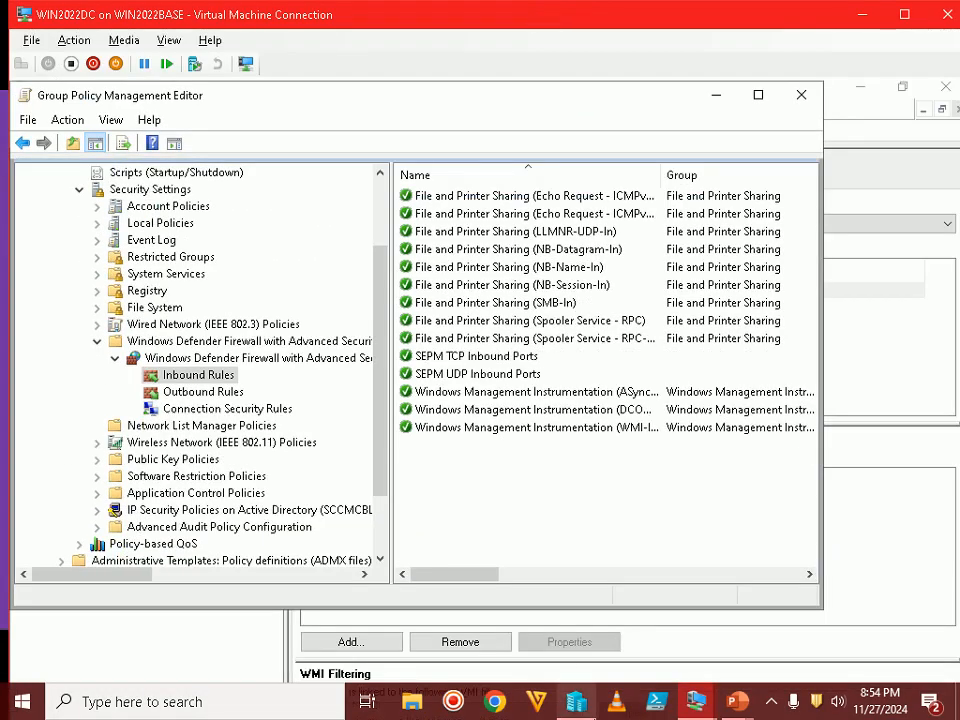
# Reveal Step 17 (gpupdate /force on all four systems) in the slide show, then return to the VM
pyautogui.click(750, 706)
pyautogui.click(772, 640)
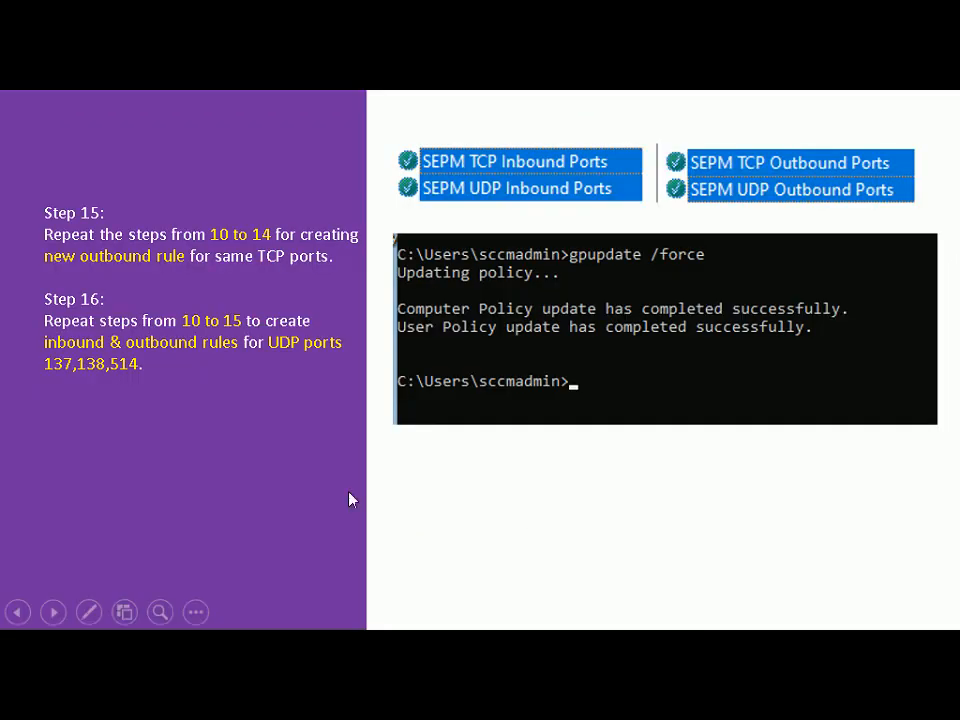
pyautogui.click(323, 484)
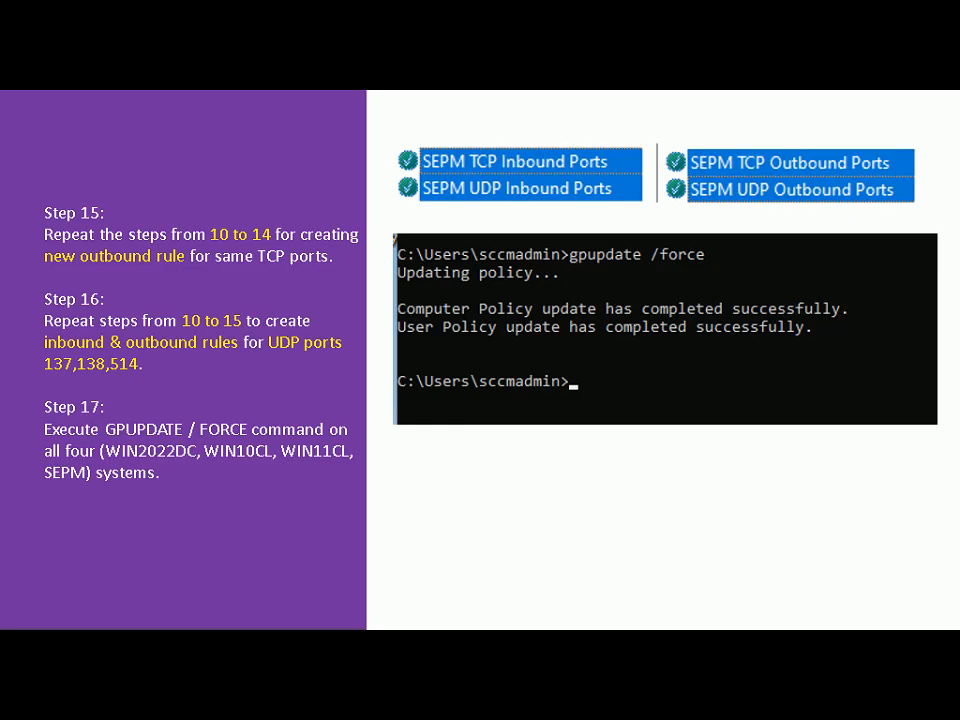
pyautogui.hotkey('alt', 'Tab')
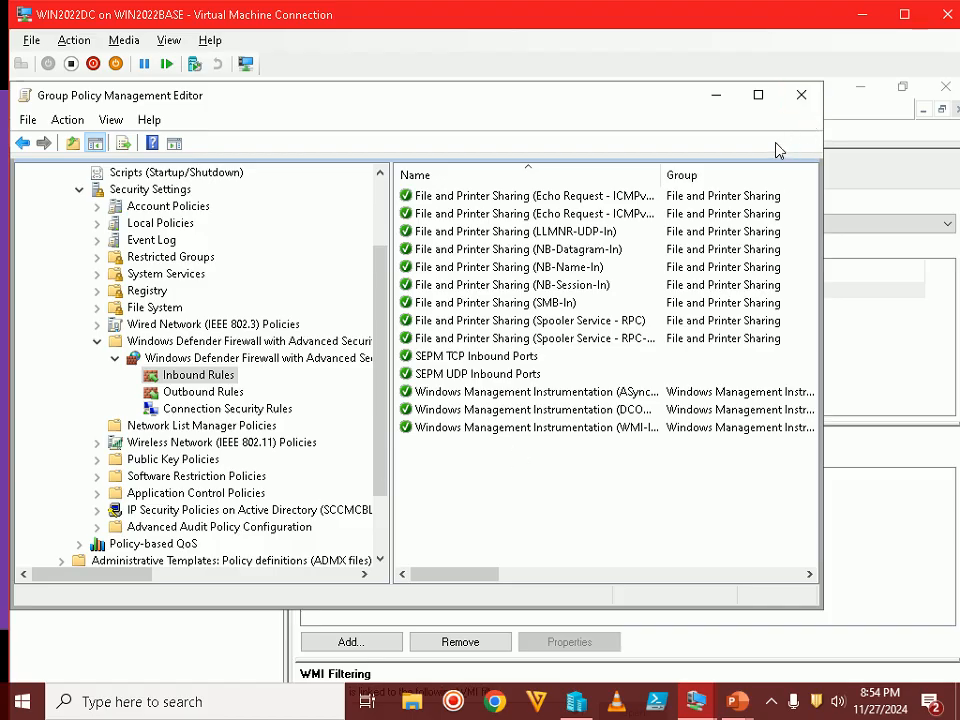
# Close the Group Policy editor and minimize Group Policy Management and Server Manager
pyautogui.click(801, 95)
pyautogui.click(904, 14)
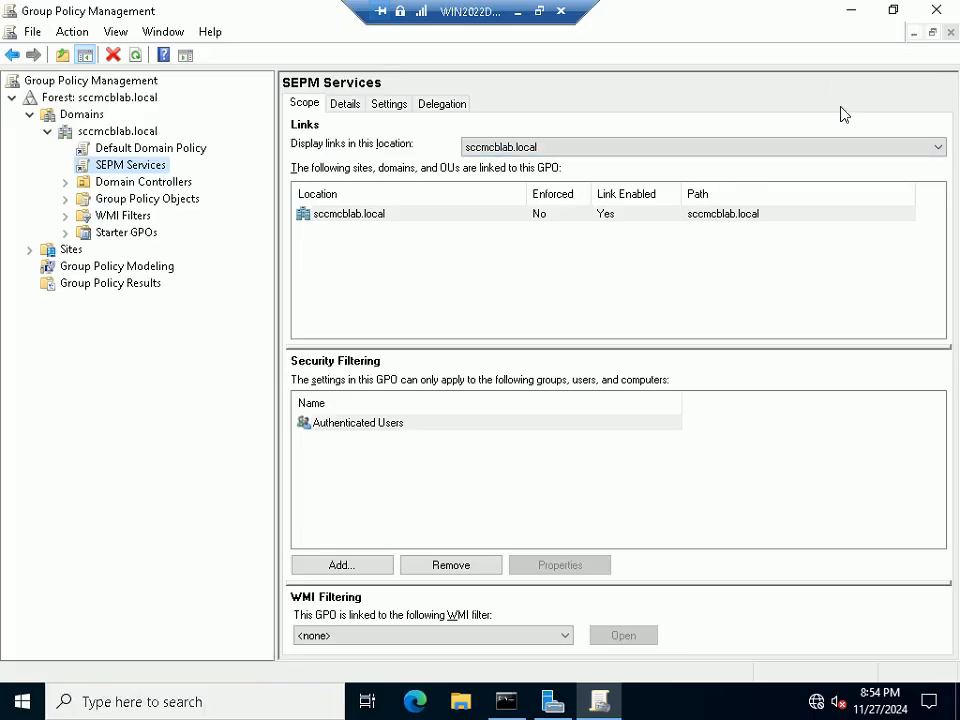
pyautogui.click(851, 12)
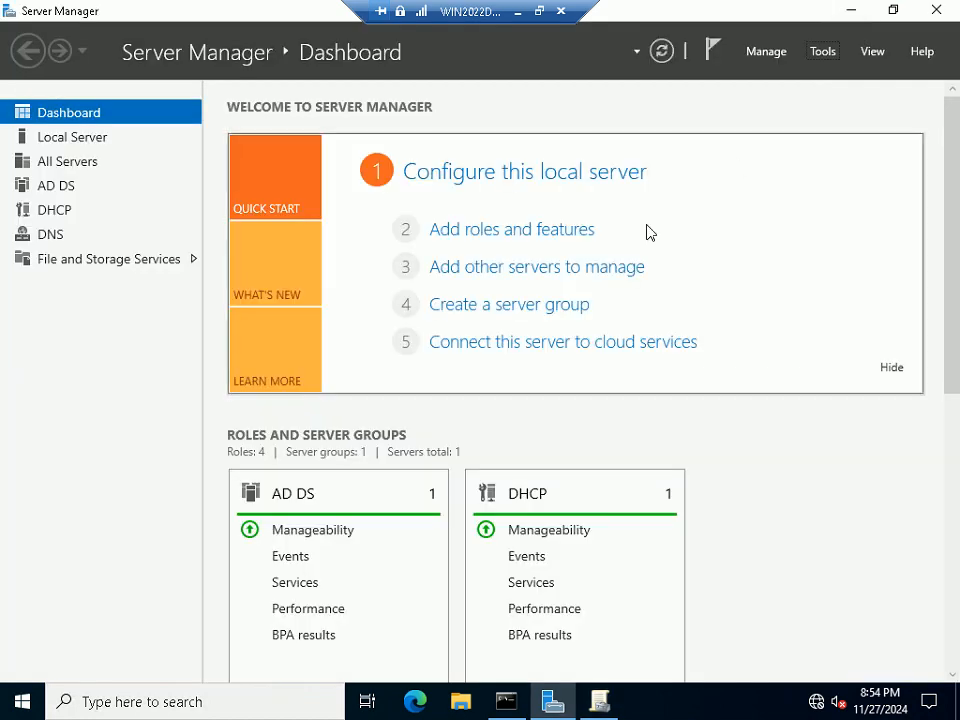
pyautogui.click(852, 12)
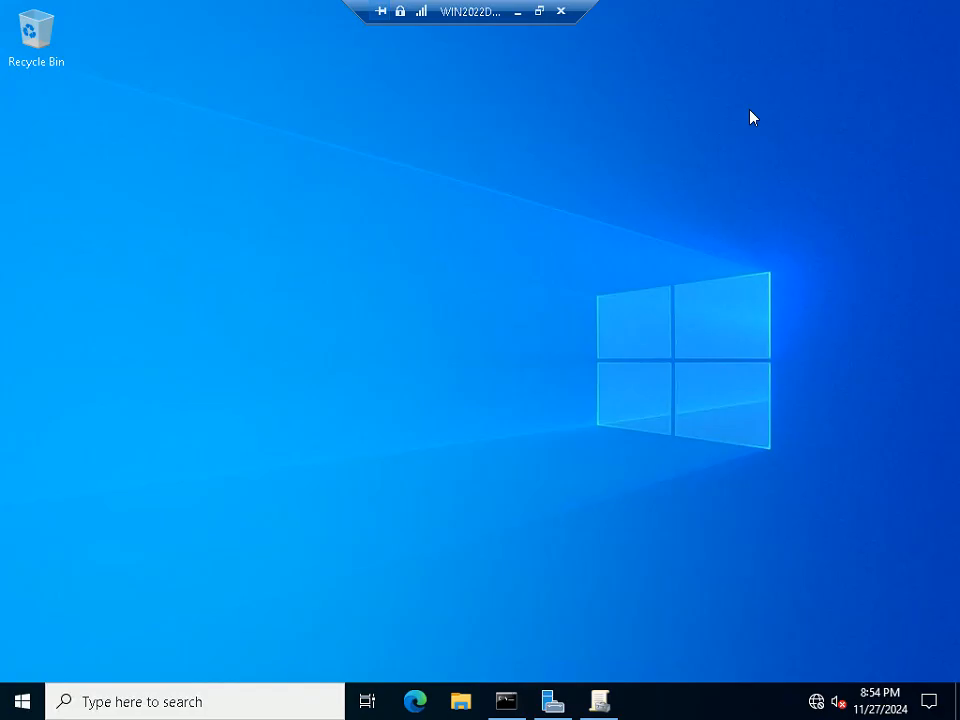
# Search 'powershell' and run Windows PowerShell ISE as administrator
pyautogui.click(289, 703)
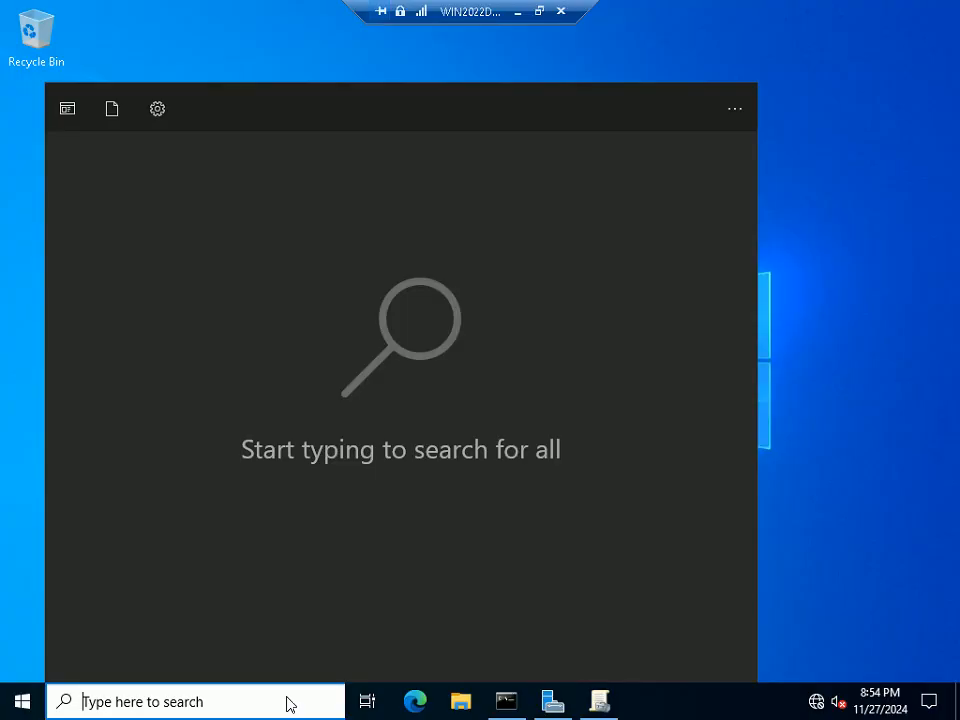
pyautogui.write('po')
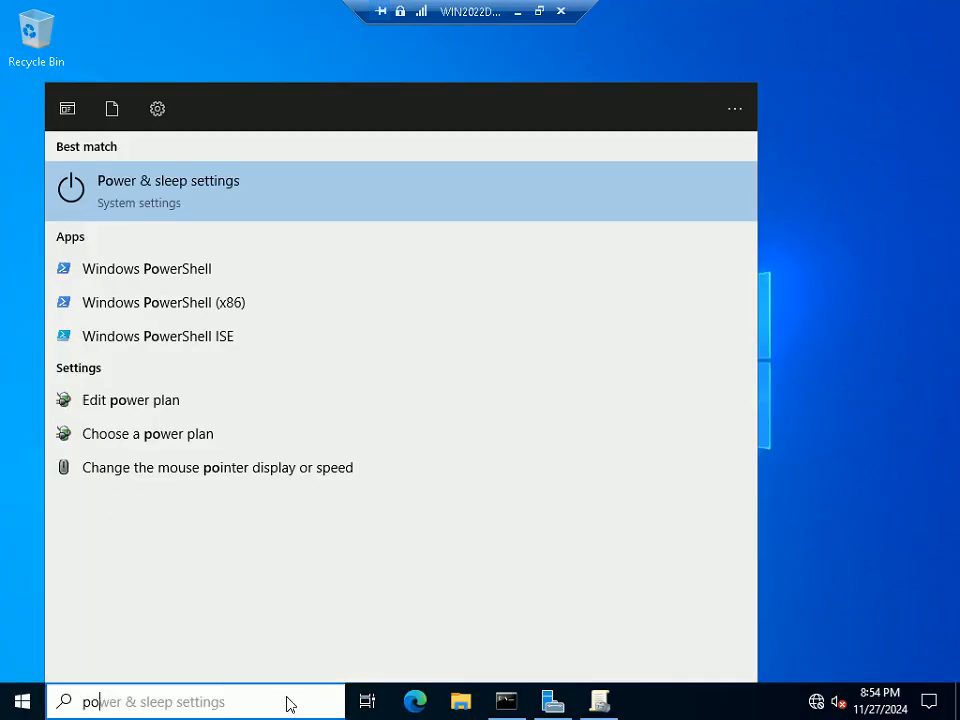
pyautogui.write('wershell')
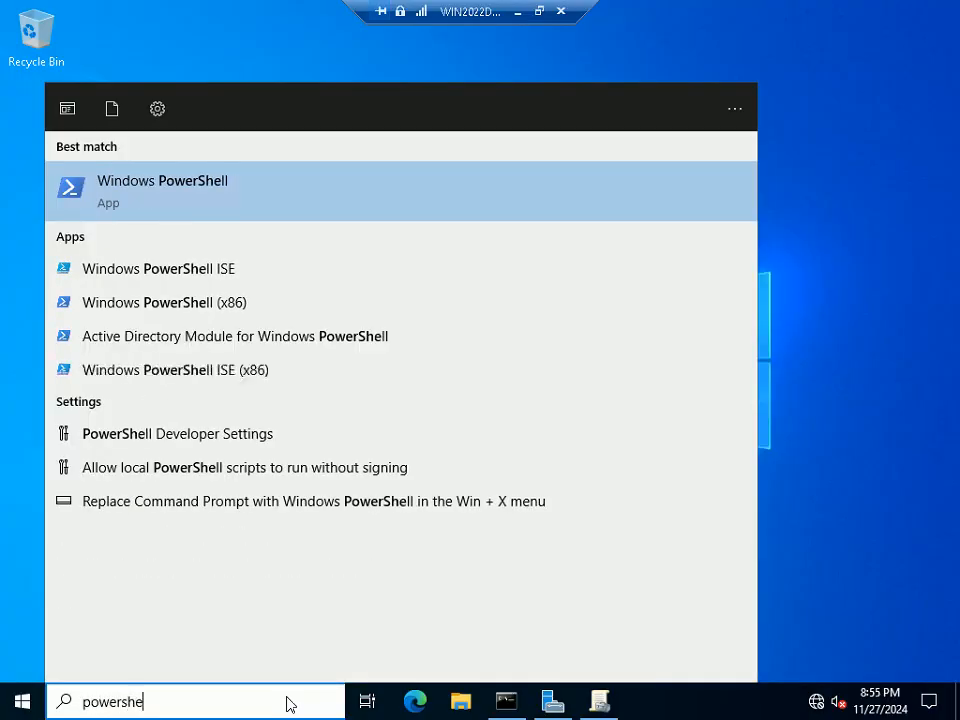
pyautogui.rightClick(137, 273)
pyautogui.click(228, 293)
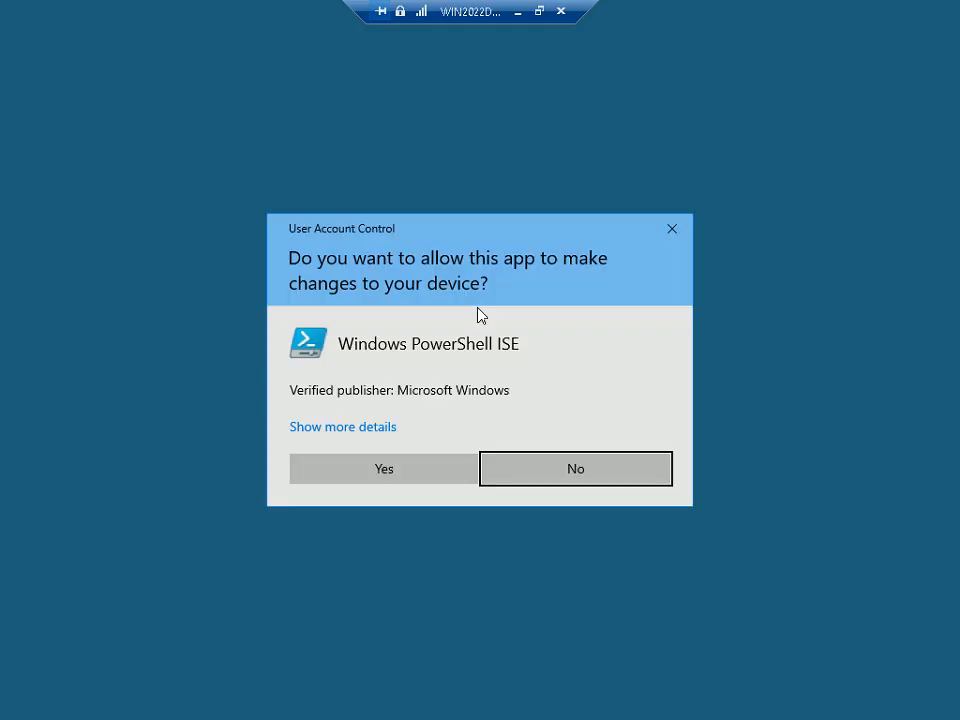
pyautogui.click(420, 471)
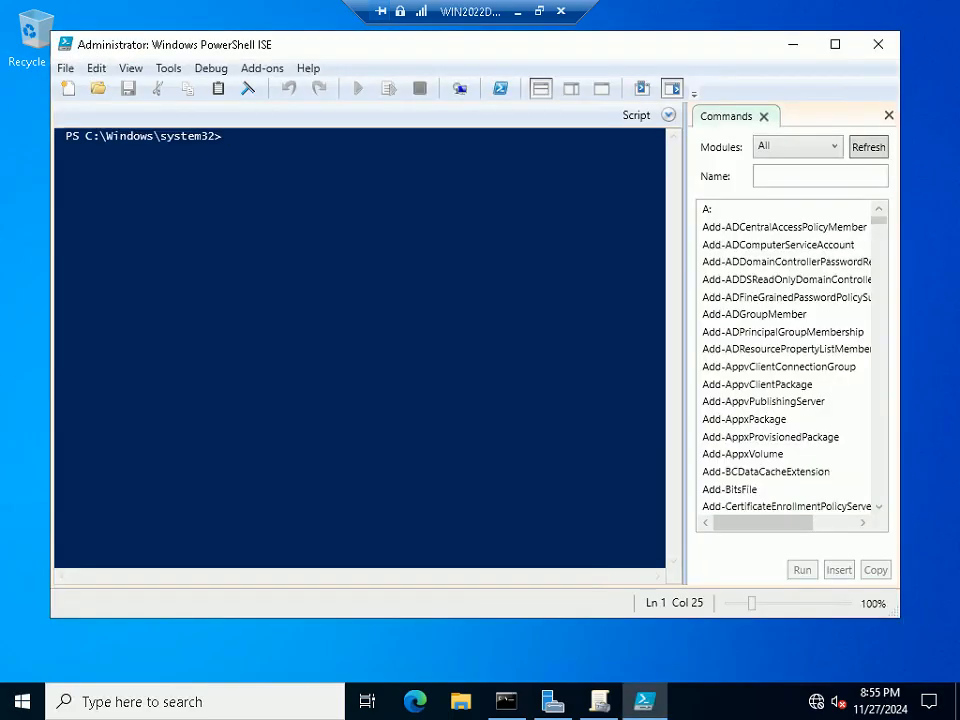
# Run Invoke-GPUpdate -Computer WIN2022DC
pyautogui.write('invoke-g')
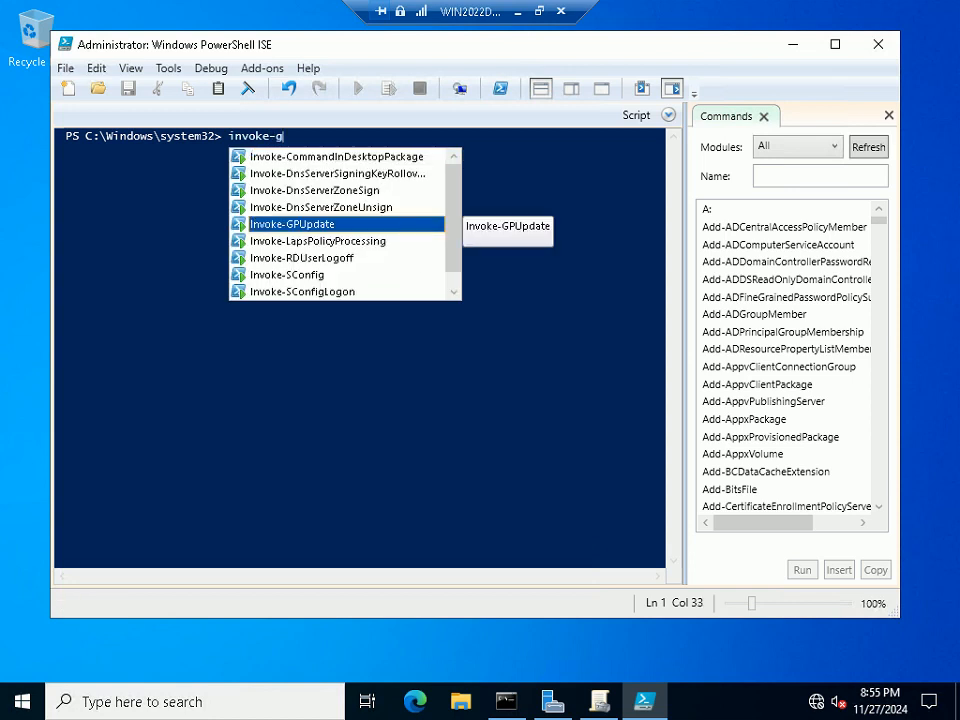
pyautogui.press('Return')
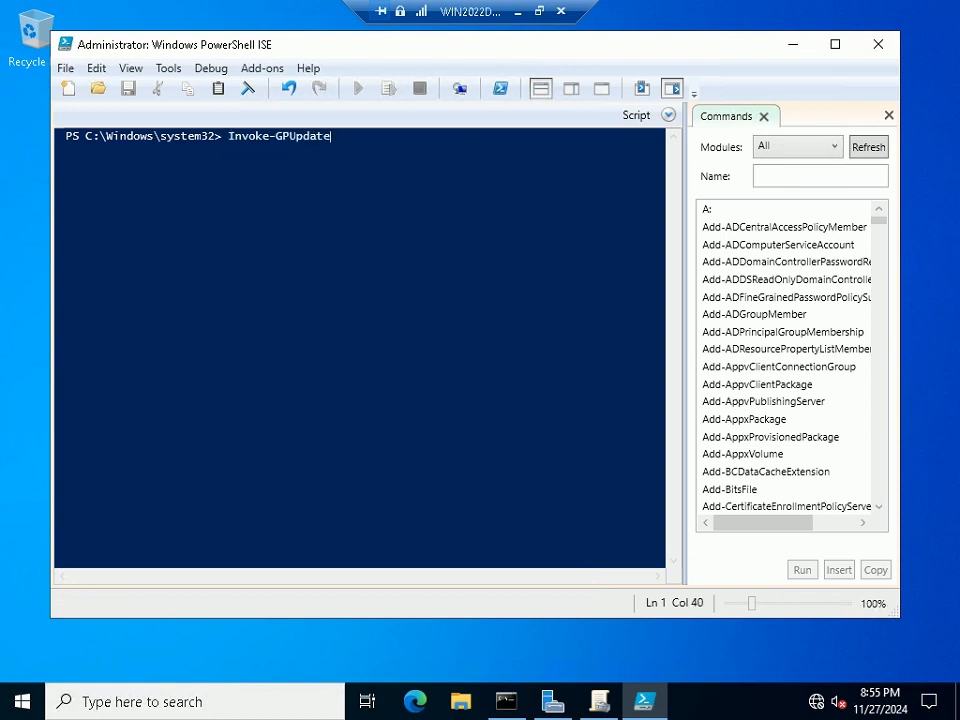
pyautogui.write('-')
pyautogui.write('co')
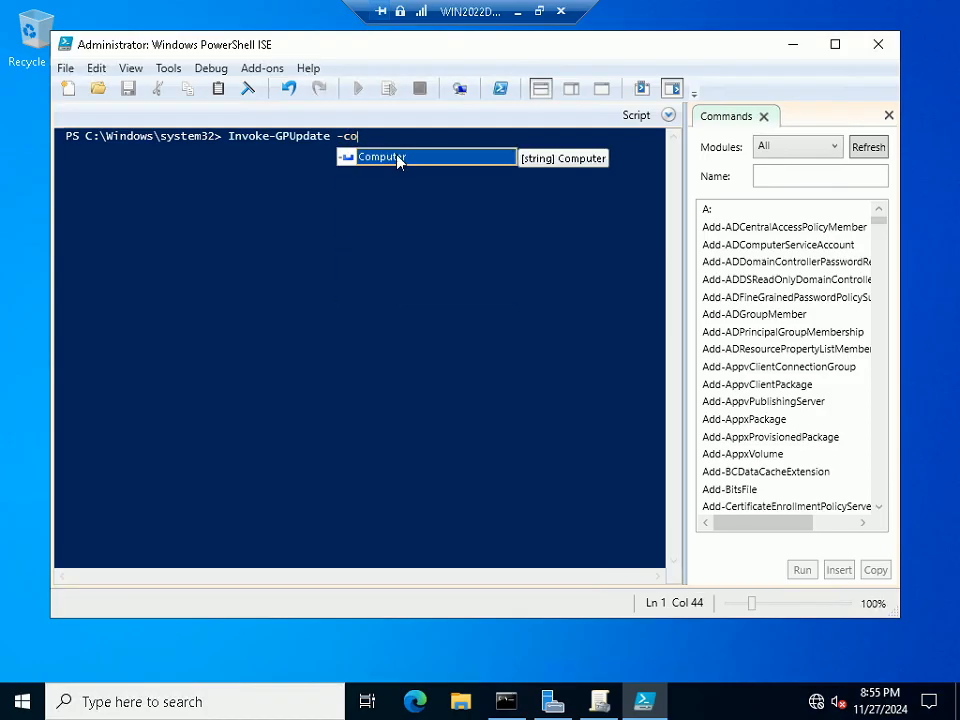
pyautogui.press('Tab')
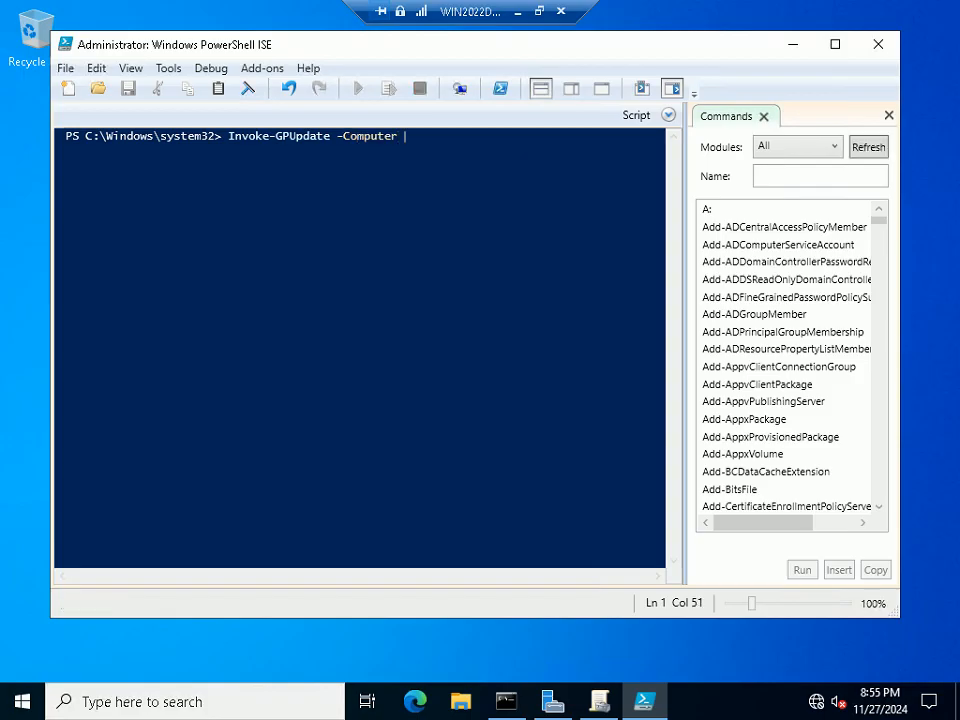
pyautogui.write('WIN2022DC')
pyautogui.press('Return')
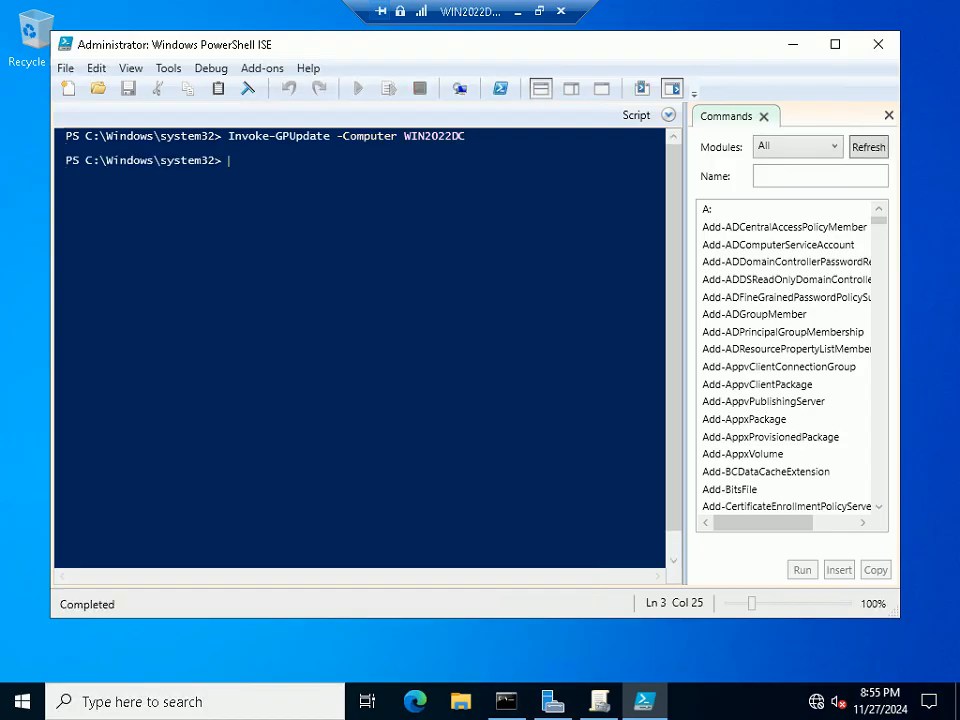
# Rerun Invoke-GPUpdate for WIN10CL, WIN11CL and SEPM by editing the recalled command
pyautogui.press('Up')
pyautogui.press('BackSpace')
pyautogui.press('BackSpace')
pyautogui.press('BackSpace')
pyautogui.press('BackSpace')
pyautogui.press('BackSpace')
pyautogui.press('BackSpace')
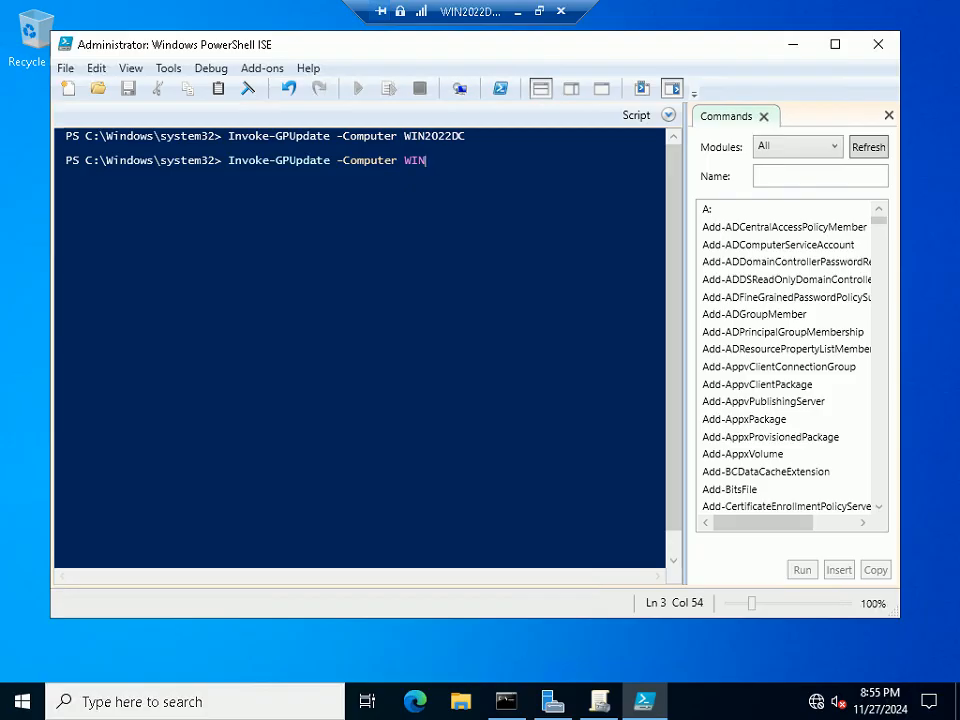
pyautogui.write('10CL')
pyautogui.press('Return')
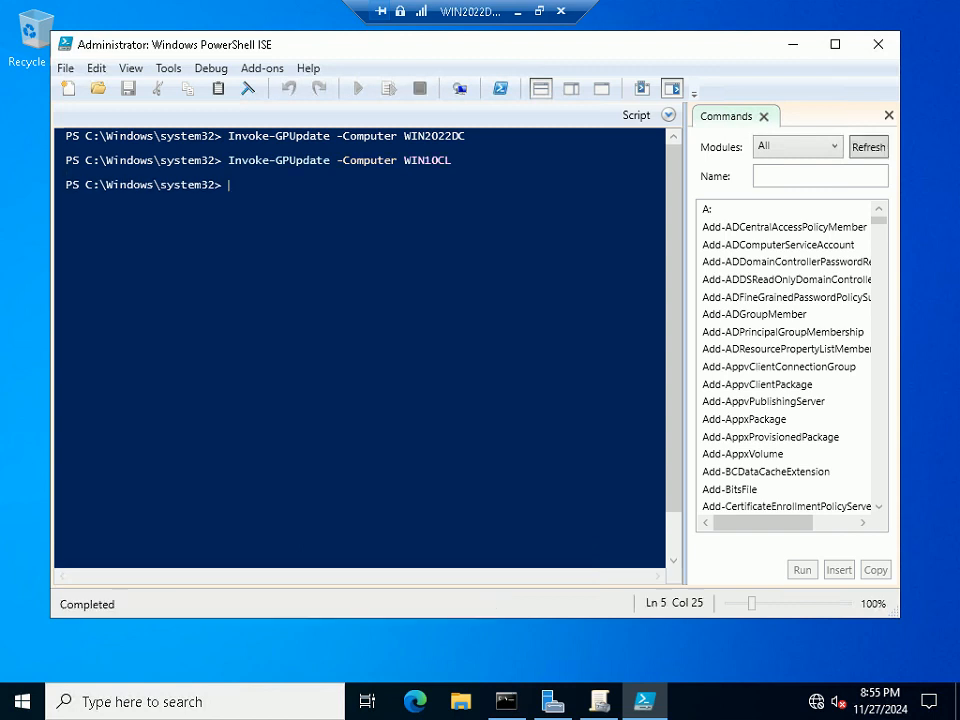
pyautogui.press('Up')
pyautogui.press('BackSpace')
pyautogui.press('BackSpace')
pyautogui.press('BackSpace')
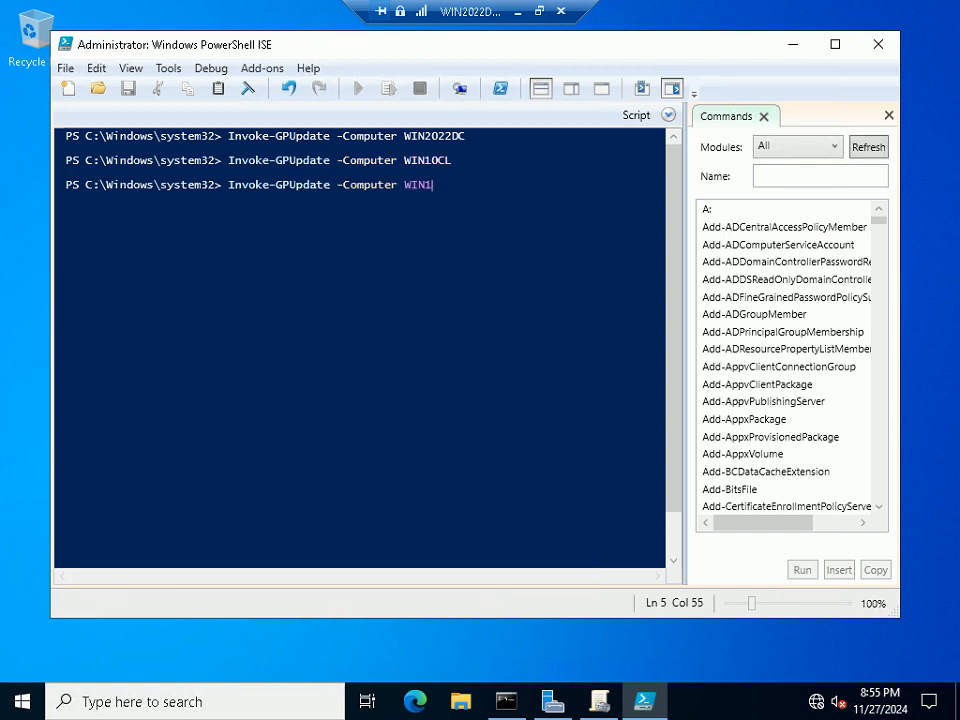
pyautogui.write('1CL')
pyautogui.press('Return')
pyautogui.press('Up')
pyautogui.press('BackSpace')
pyautogui.press('BackSpace')
pyautogui.press('BackSpace')
pyautogui.press('BackSpace')
pyautogui.press('BackSpace')
pyautogui.press('BackSpace')
pyautogui.press('BackSpace')
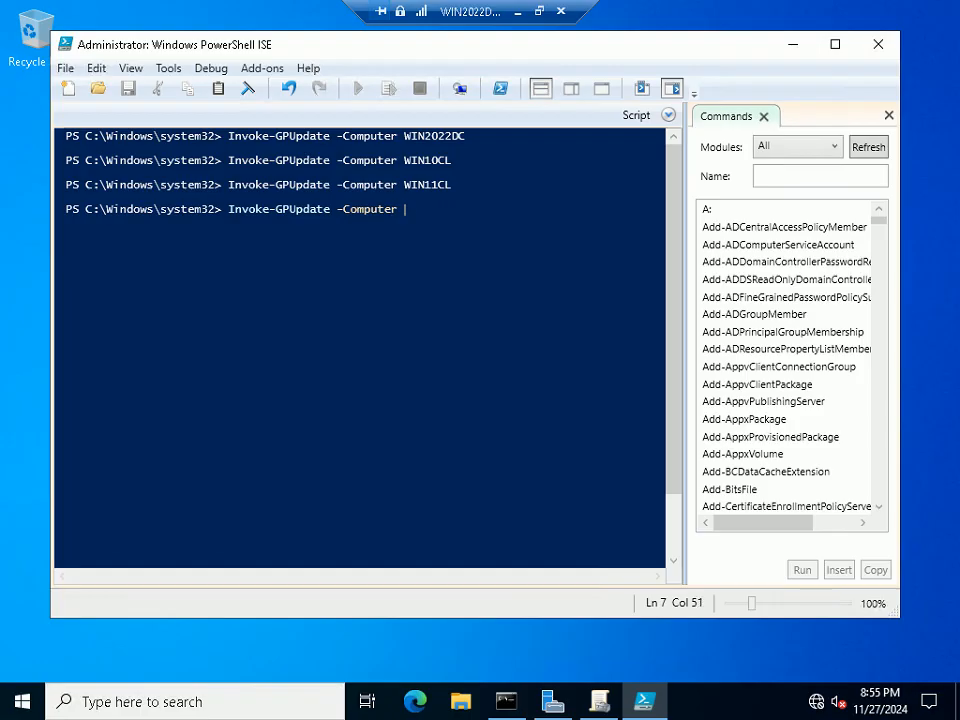
pyautogui.write('SEPM')
pyautogui.press('Return')
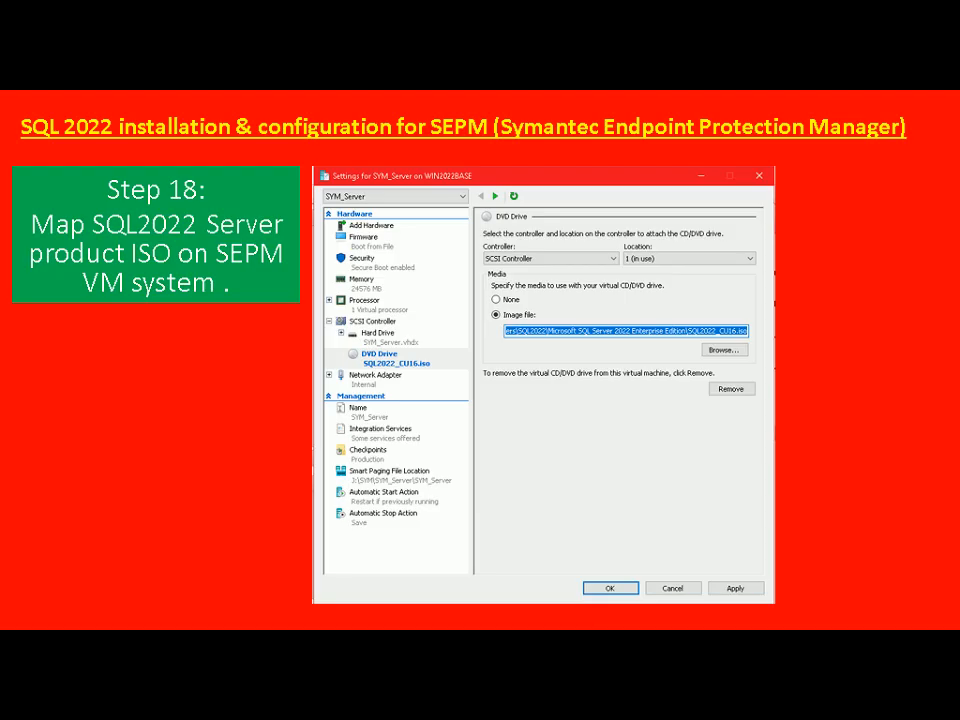
# Open the SEPM VM's settings and browse for a DVD drive image file
pyautogui.hotkey('alt', 'Tab')
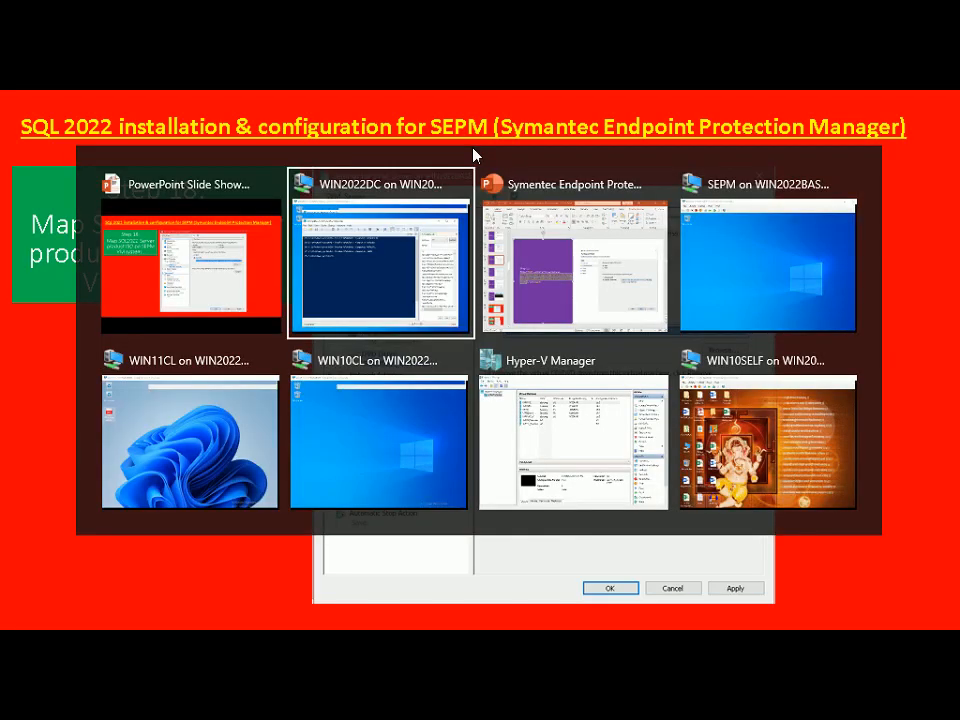
pyautogui.hotkey('alt', 'Tab')
pyautogui.hotkey('alt', 'Tab')
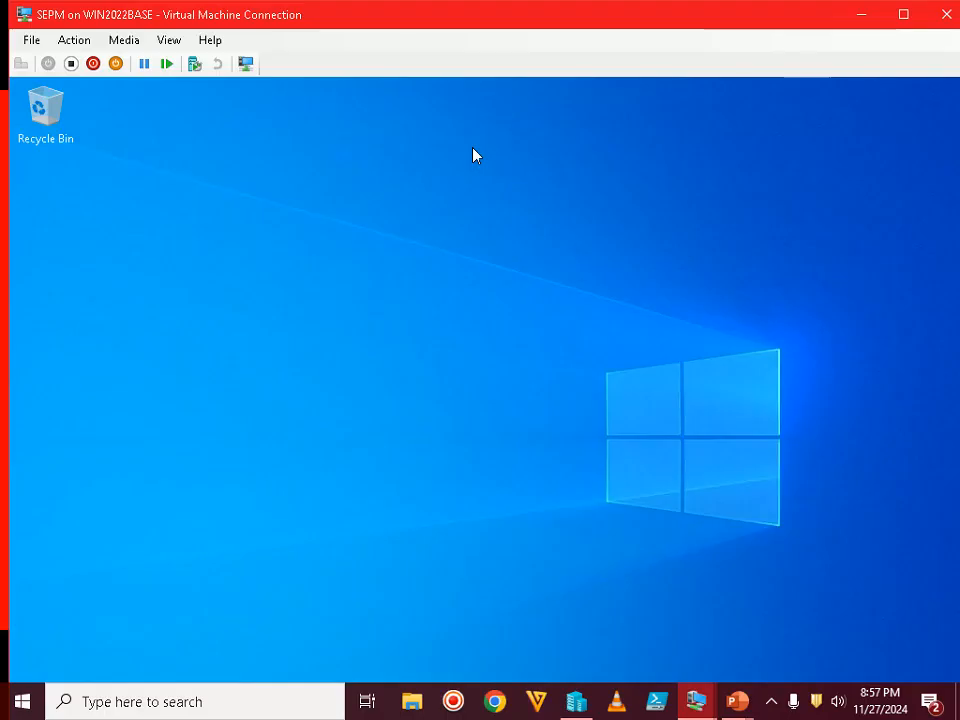
pyautogui.click(30, 40)
pyautogui.click(84, 62)
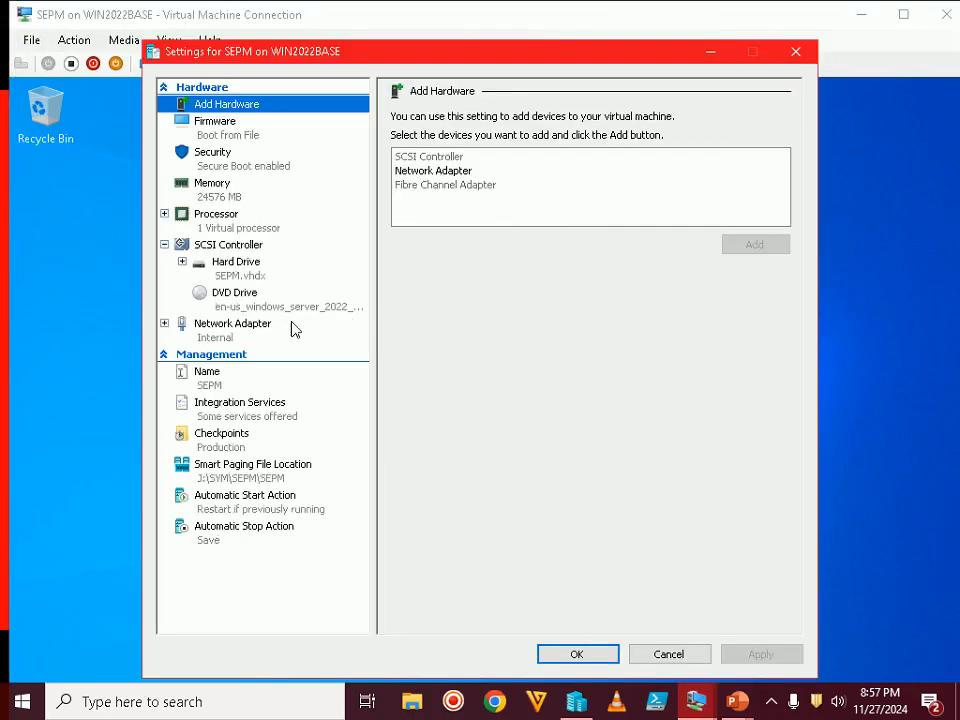
pyautogui.click(265, 305)
pyautogui.click(740, 292)
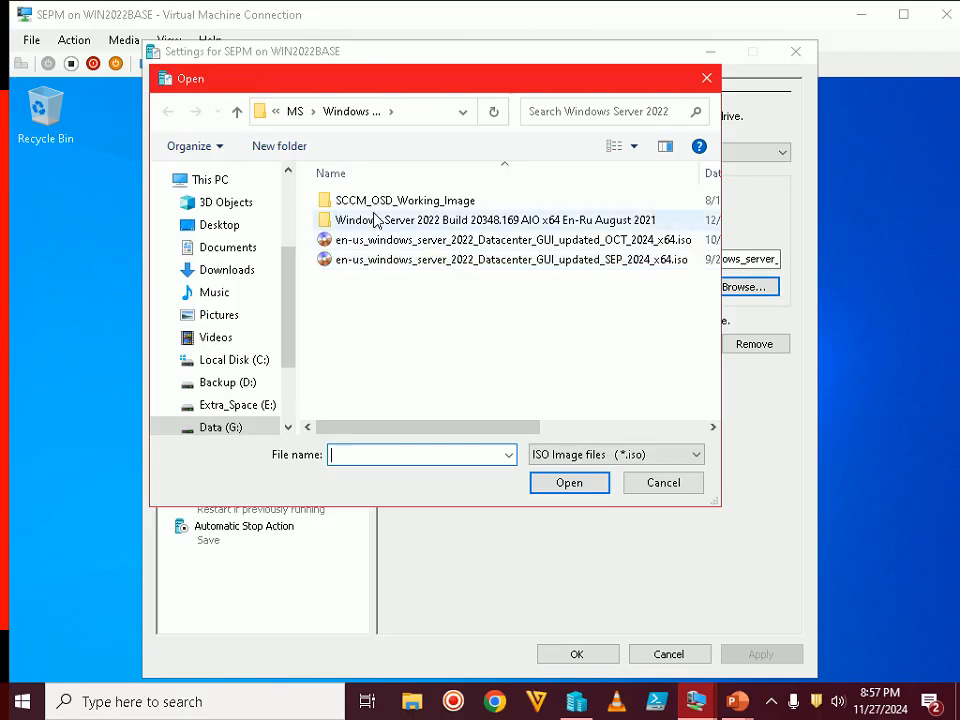
# Pick SQL2022_CU16.iso from the Microsoft SQL Server 2022 Enterprise Edition folder
pyautogui.click(237, 112)
pyautogui.click(238, 114)
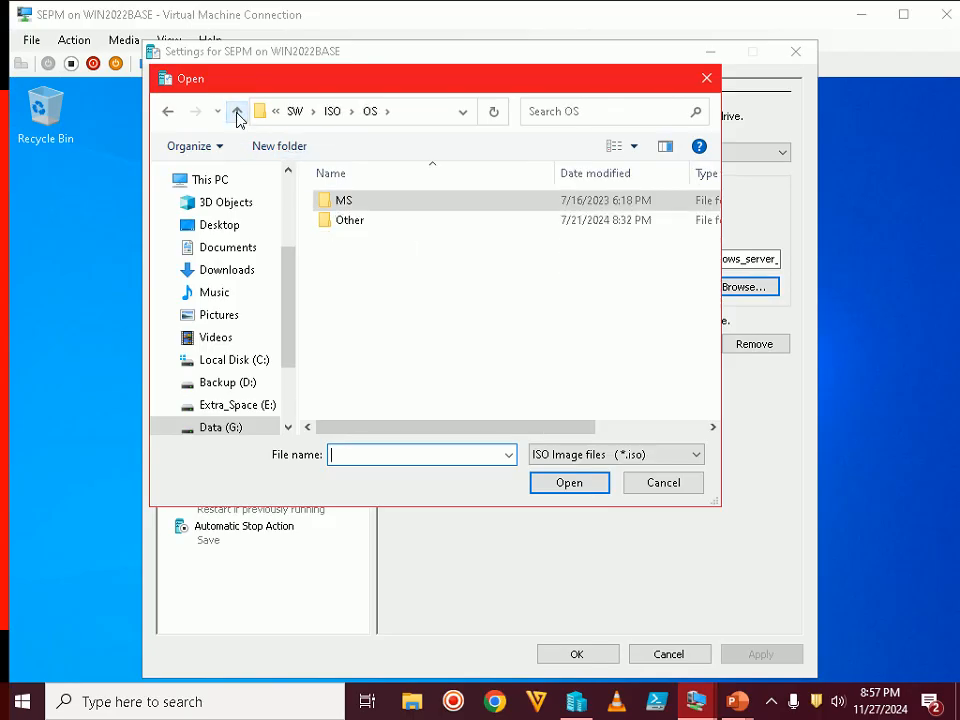
pyautogui.click(238, 114)
pyautogui.doubleClick(352, 204)
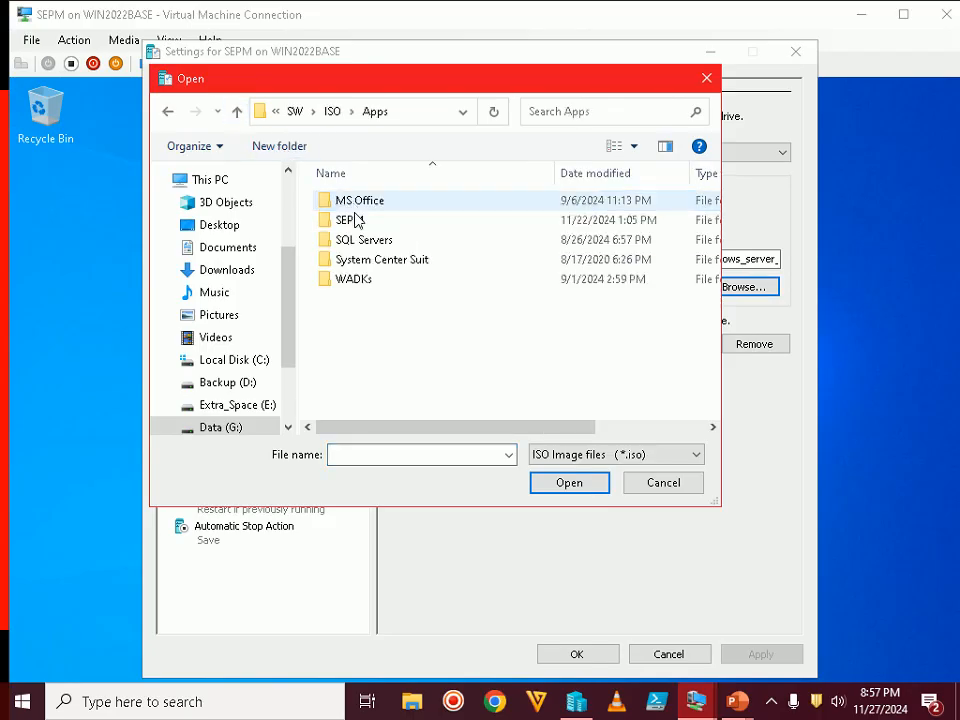
pyautogui.doubleClick(370, 240)
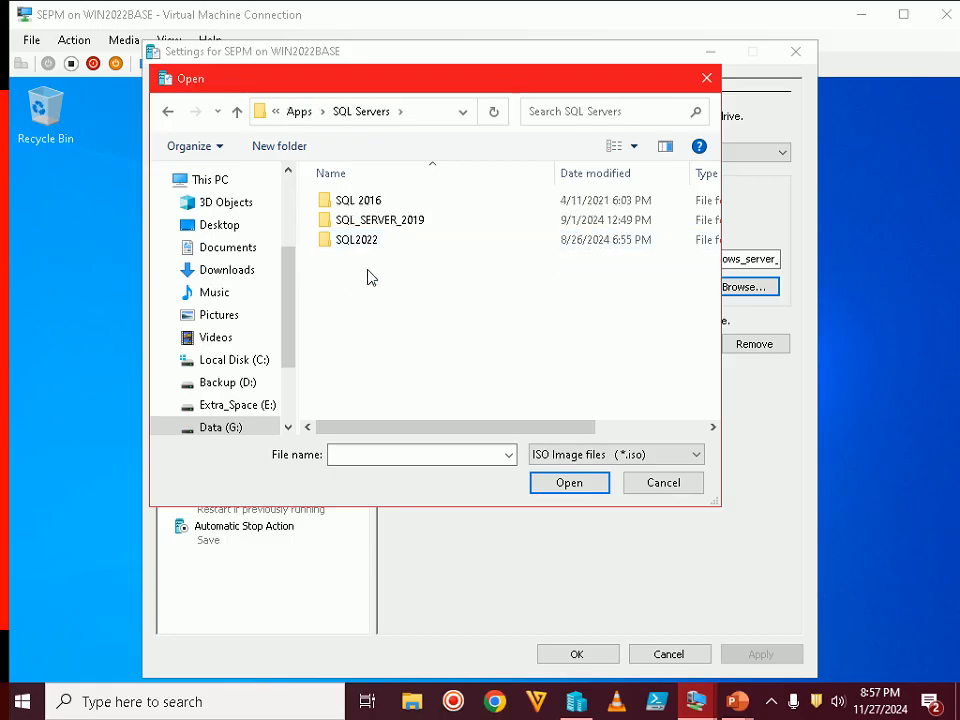
pyautogui.doubleClick(366, 242)
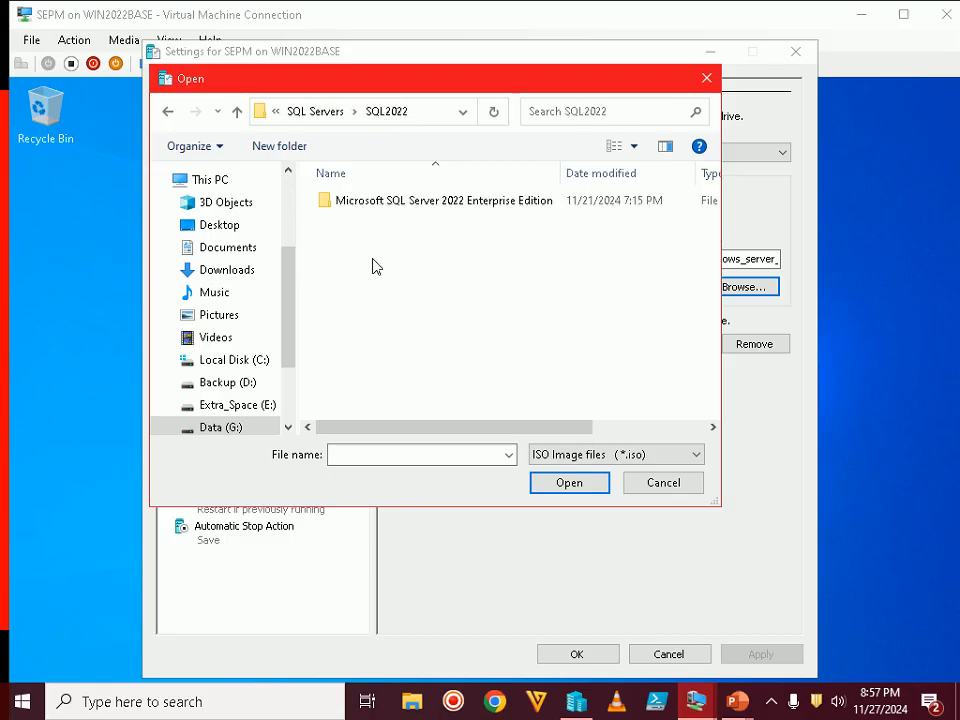
pyautogui.doubleClick(519, 210)
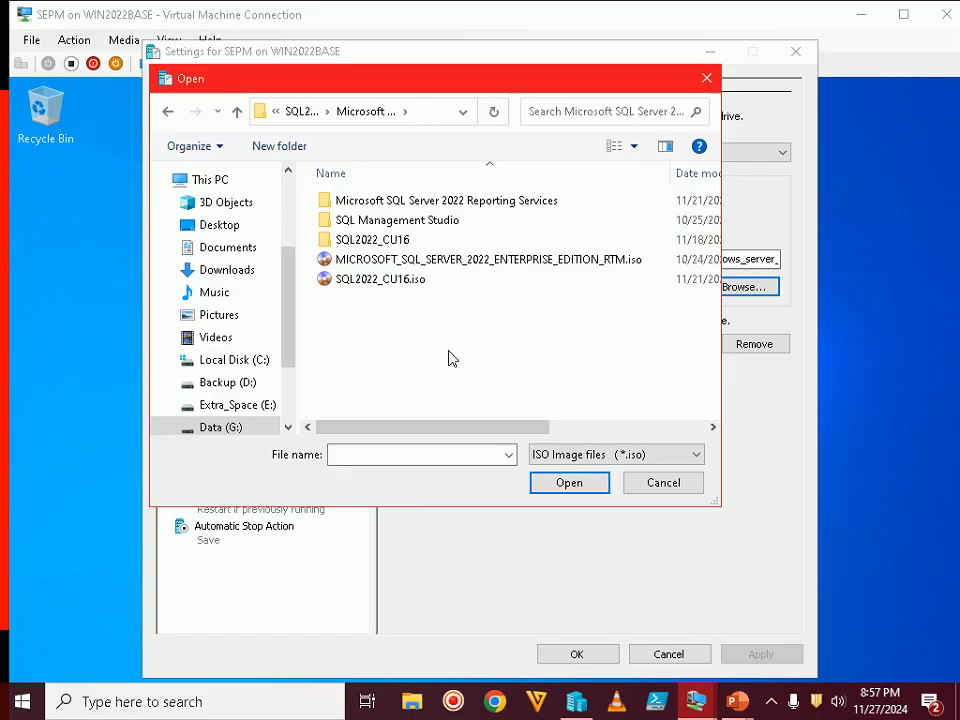
pyautogui.doubleClick(390, 283)
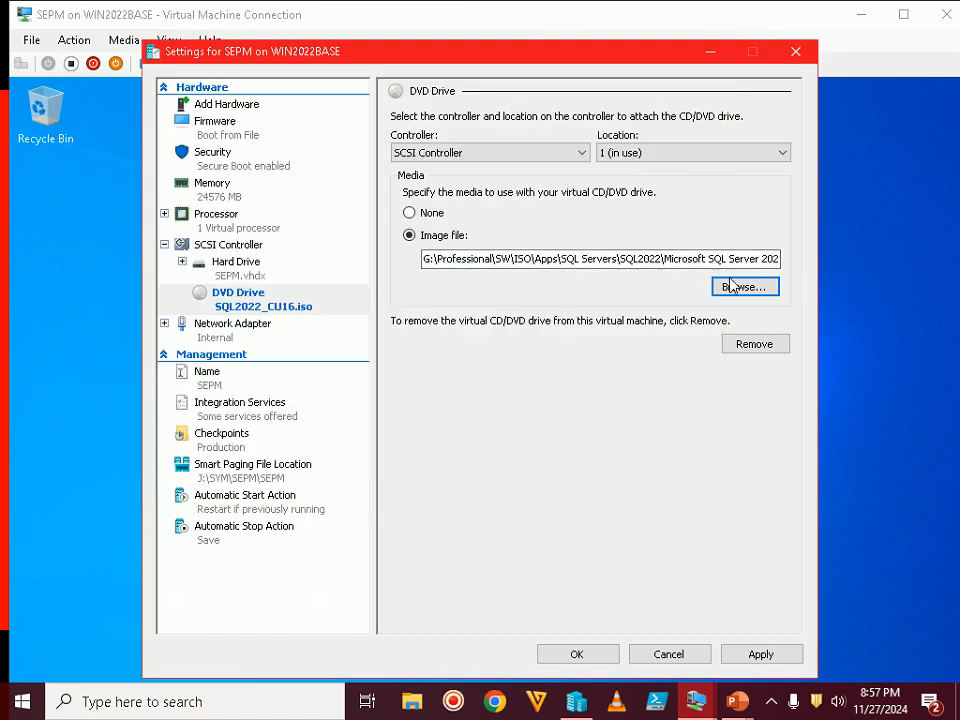
# Apply and save the DVD image setting, then return to the Step 18 slide
pyautogui.moveTo(745, 258); pyautogui.dragTo(790, 258)
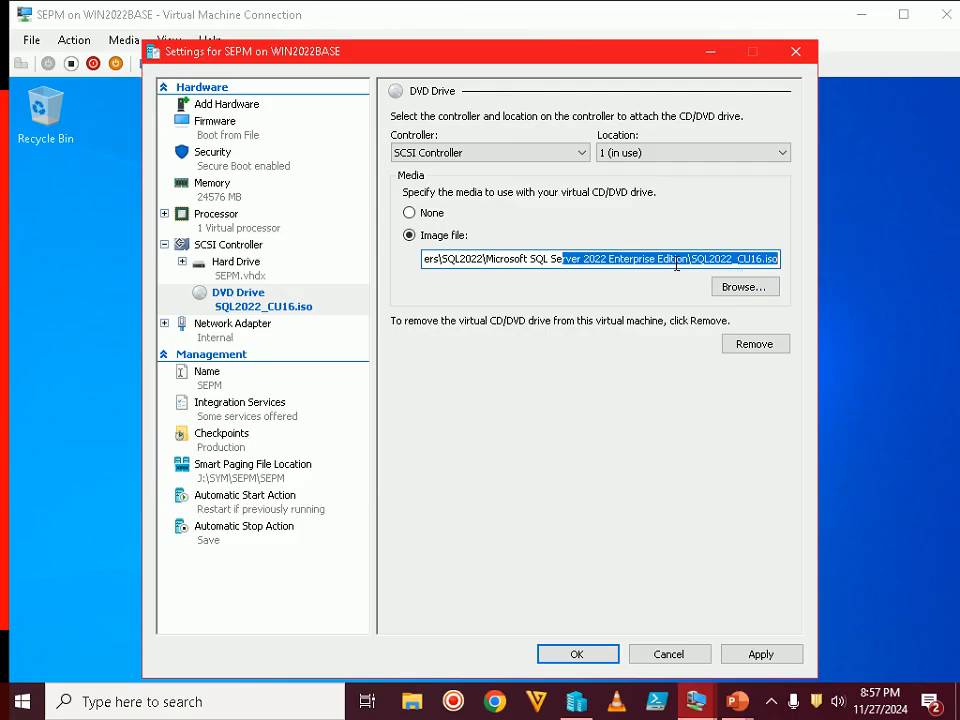
pyautogui.click(768, 655)
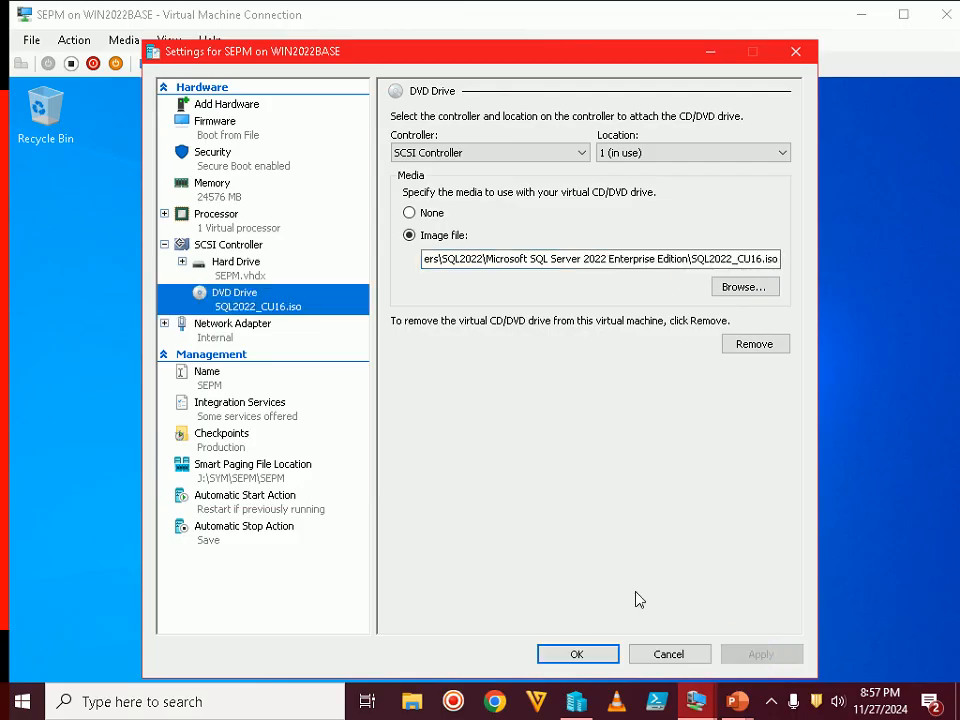
pyautogui.click(601, 652)
pyautogui.moveTo(737, 703)
pyautogui.click(753, 573)
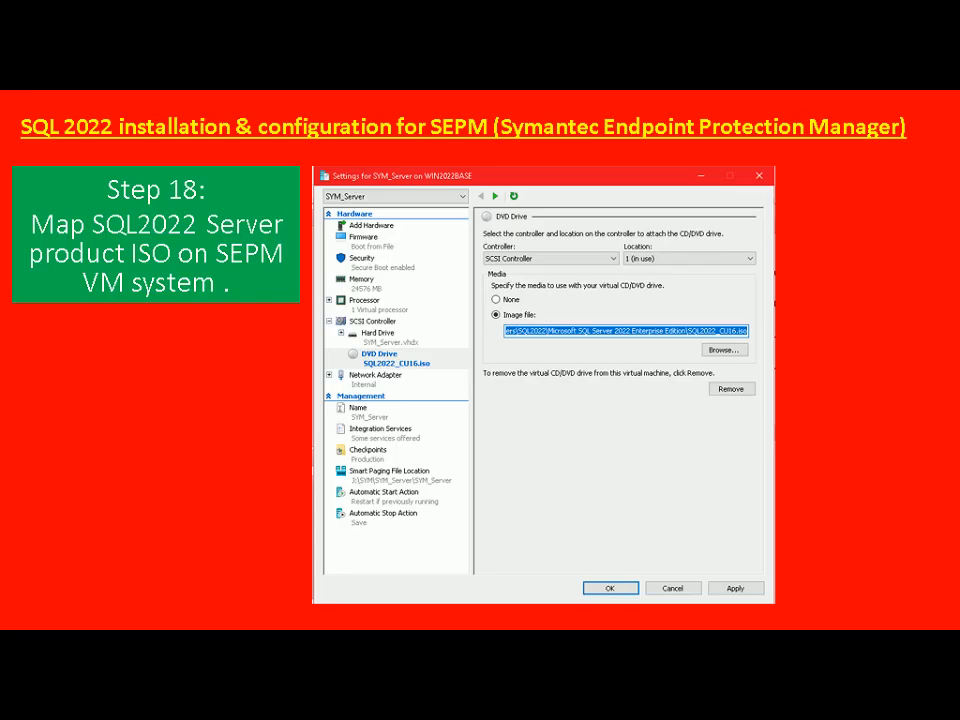
# Advance to the Step 19 slide, then launch setup from DVD Drive (D:) in the VM and approve UAC
pyautogui.press('Right')
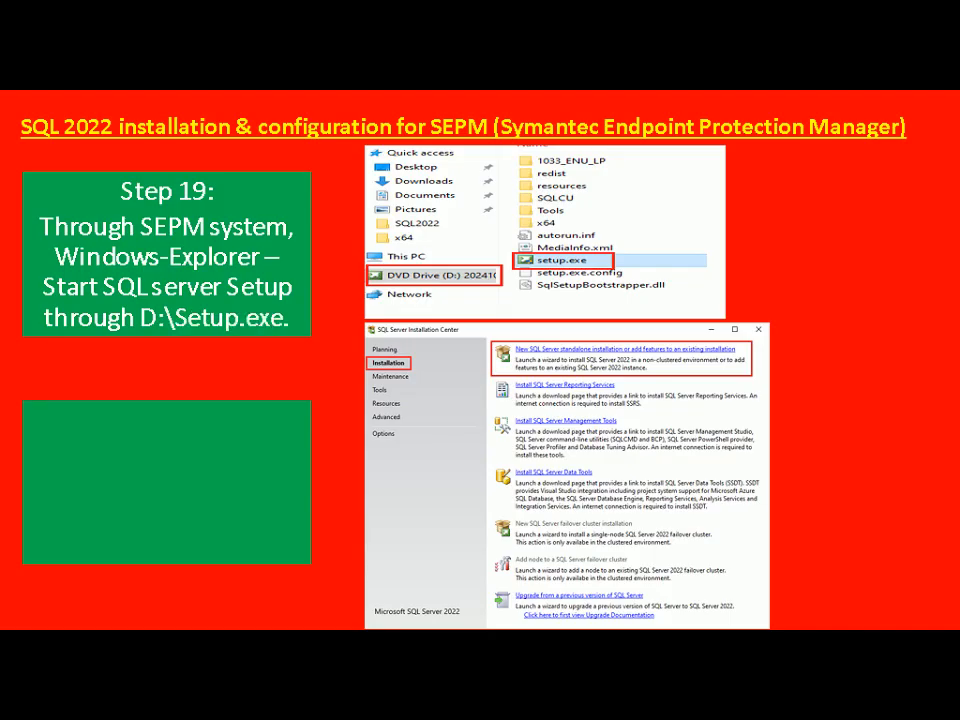
pyautogui.hotkey('alt', 'Tab')
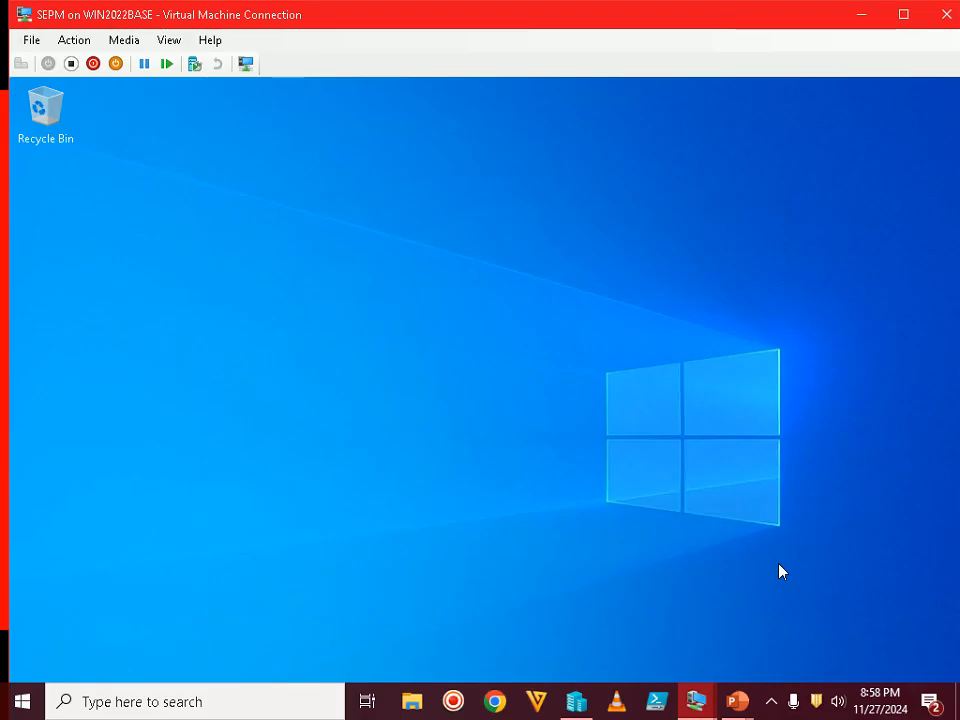
pyautogui.doubleClick(782, 16)
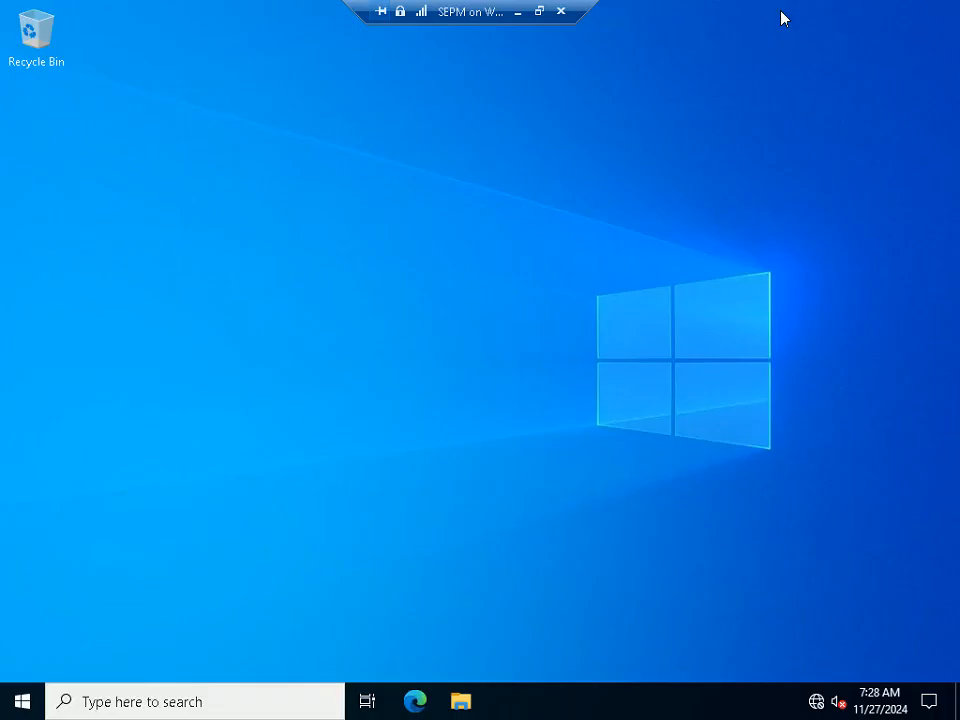
pyautogui.press('super+e')
pyautogui.click(228, 338)
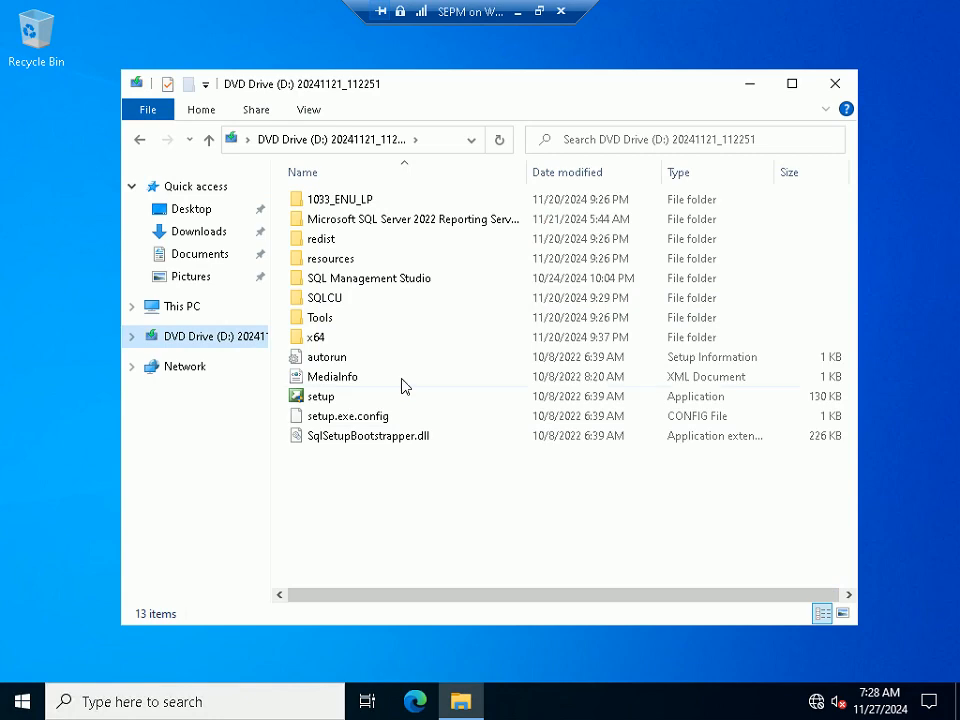
pyautogui.doubleClick(315, 400)
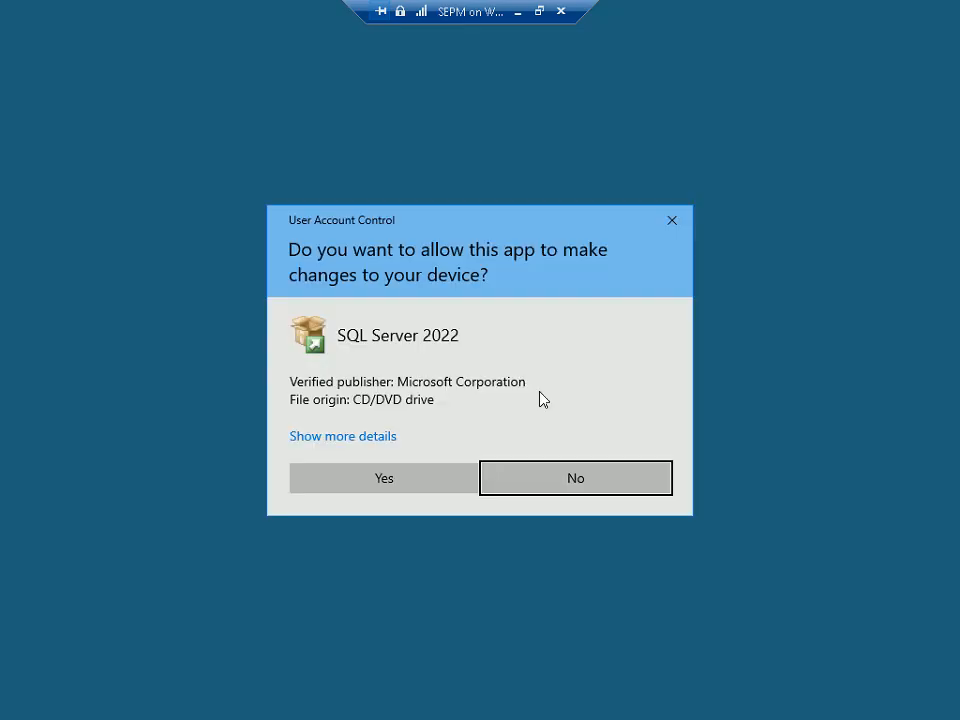
pyautogui.click(435, 489)
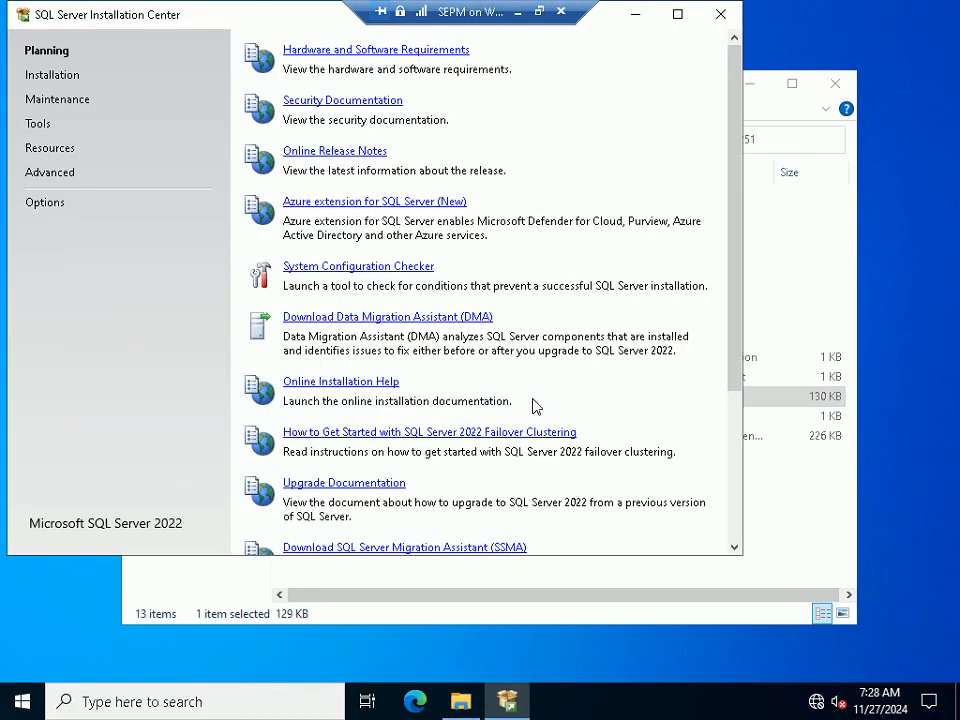
# Check the tutorial slide, then choose Installation > New SQL Server standalone installation
pyautogui.click(539, 12)
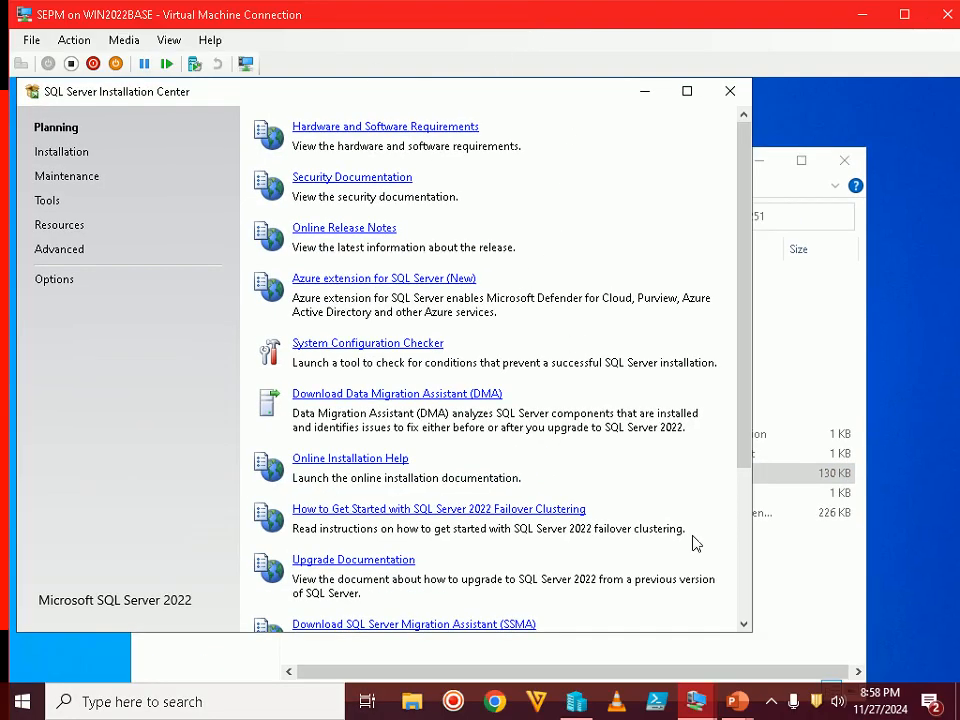
pyautogui.click(740, 704)
pyautogui.click(846, 643)
pyautogui.click(62, 151)
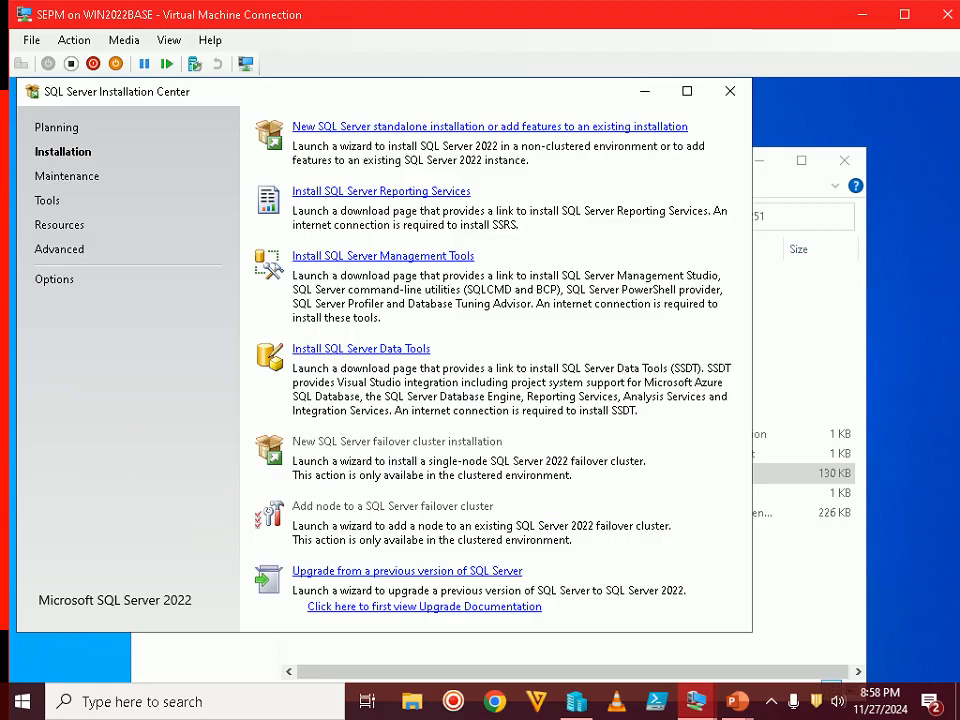
pyautogui.click(345, 128)
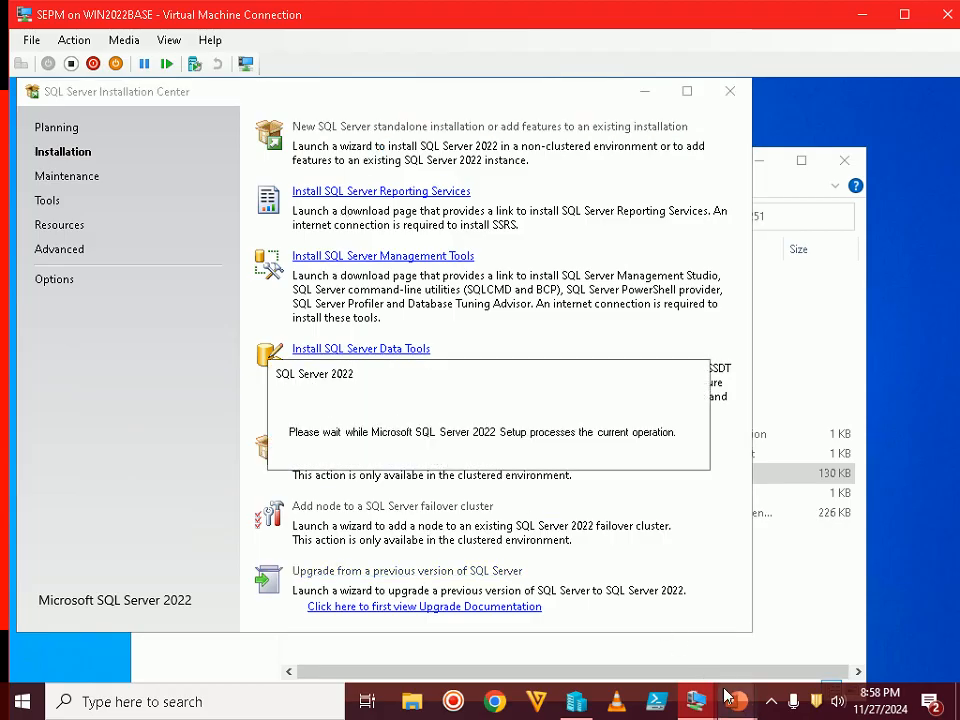
# Check the tutorial's Edition slide, then keep the free Evaluation edition and continue
pyautogui.moveTo(736, 701)
pyautogui.click(789, 600)
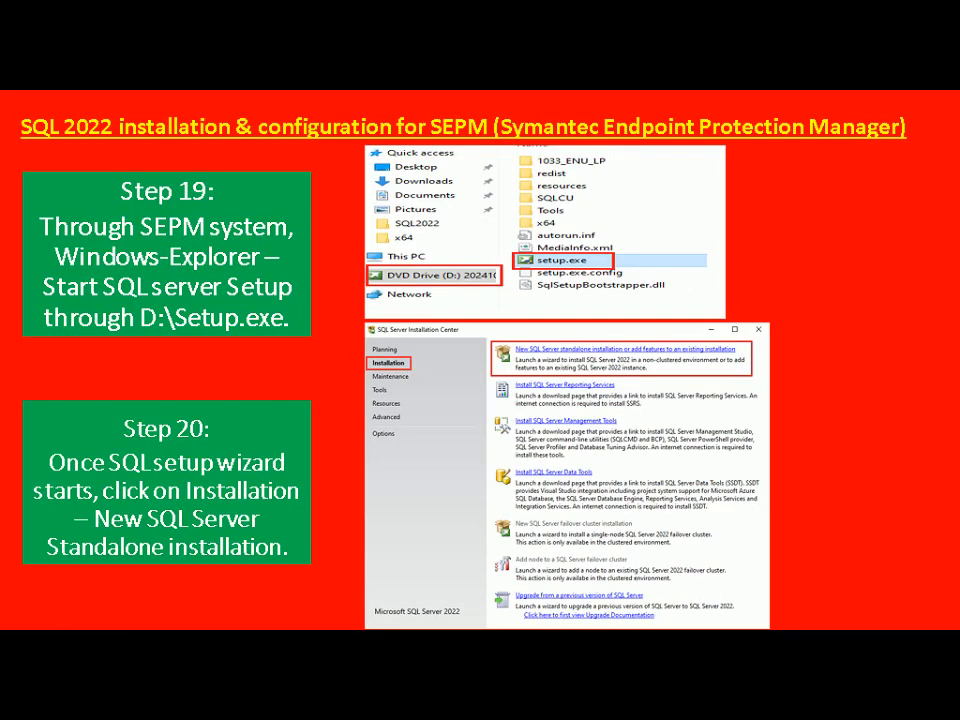
pyautogui.press('Right')
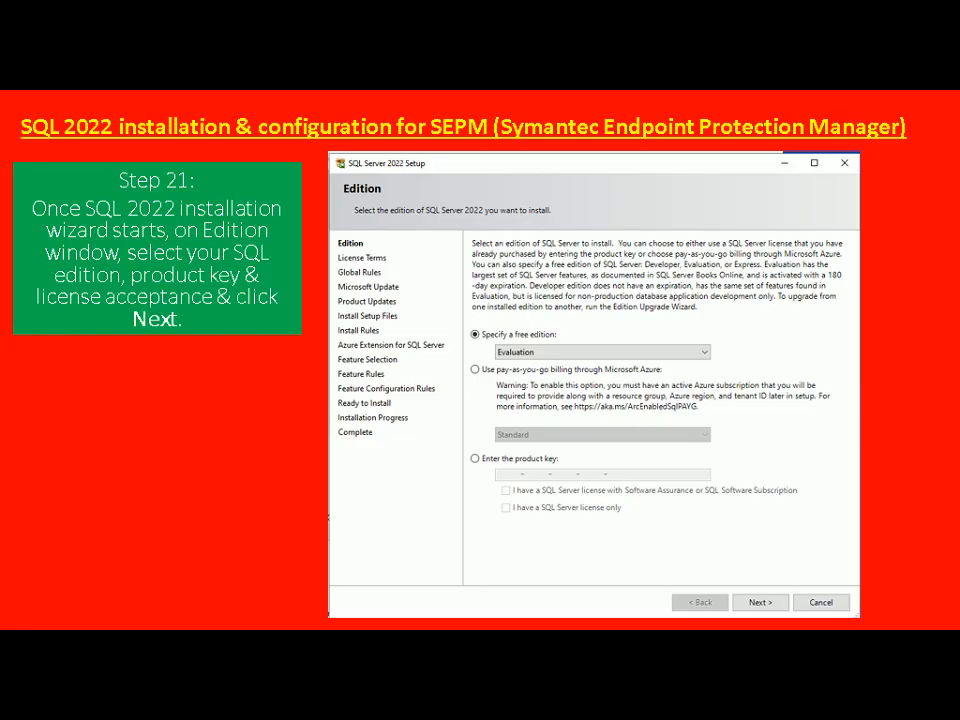
pyautogui.hotkey('alt', 'Tab')
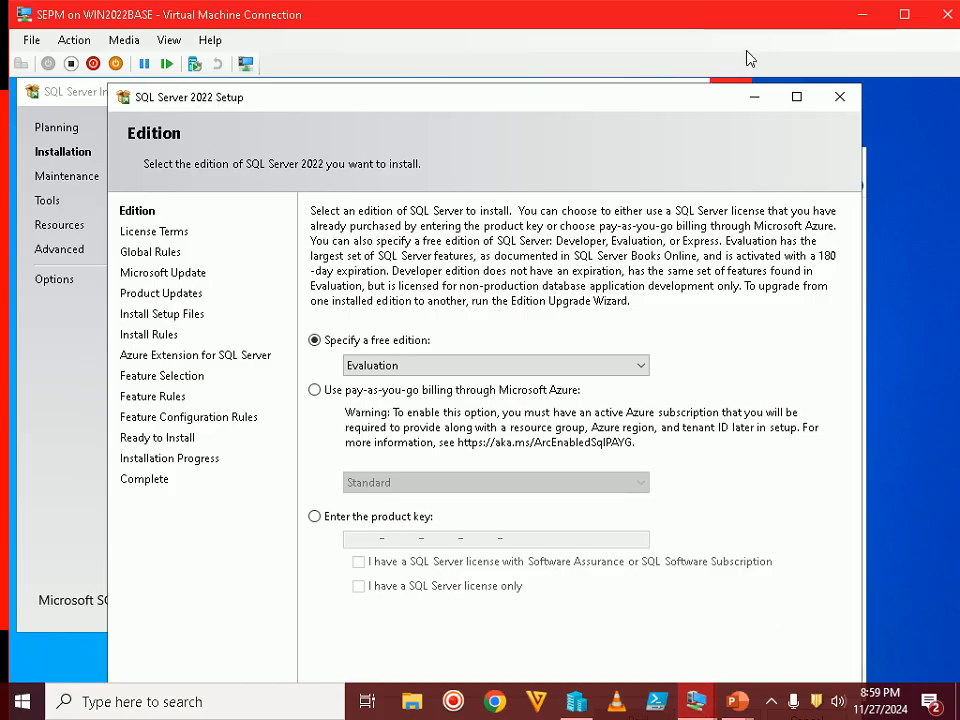
pyautogui.doubleClick(761, 22)
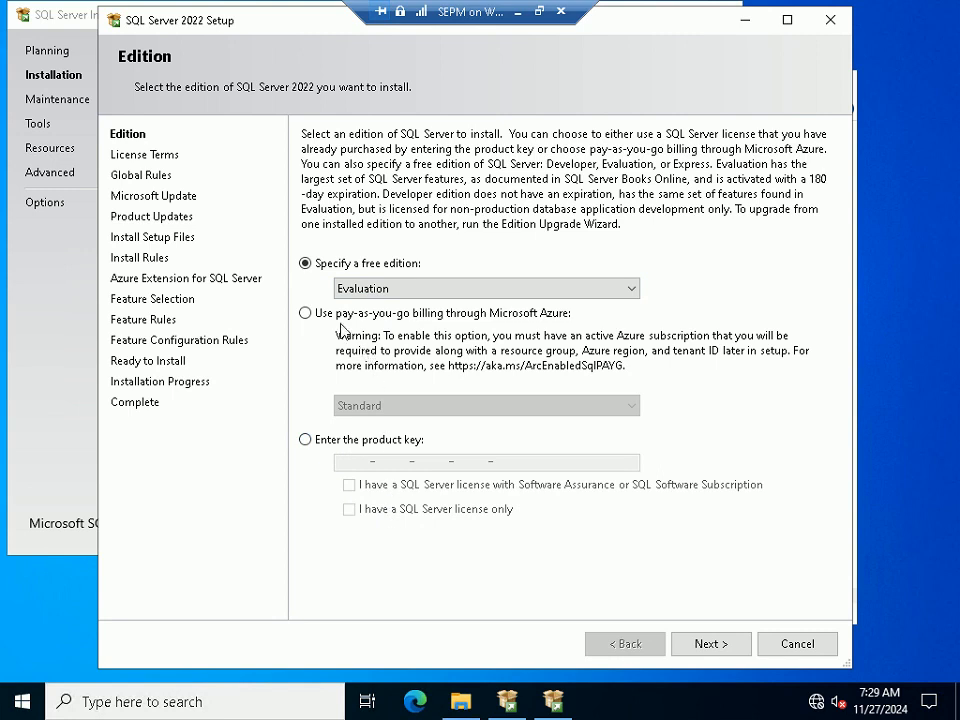
pyautogui.click(686, 644)
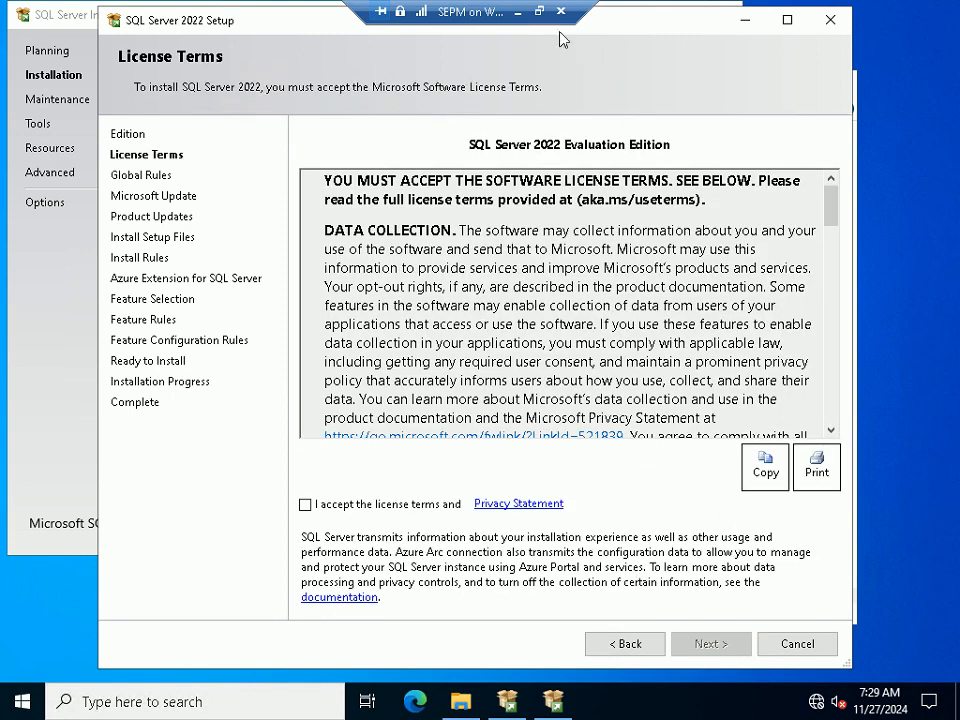
# Review the tutorial's License Terms slide and return to the full-screen VM
pyautogui.click(539, 11)
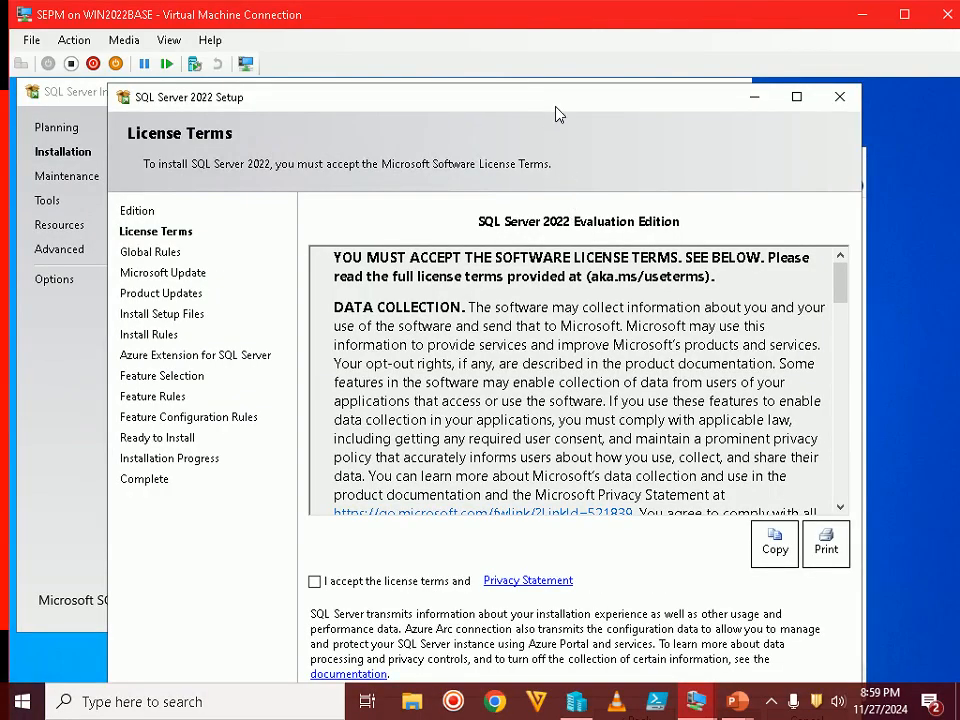
pyautogui.moveTo(549, 90); pyautogui.dragTo(540, 84)
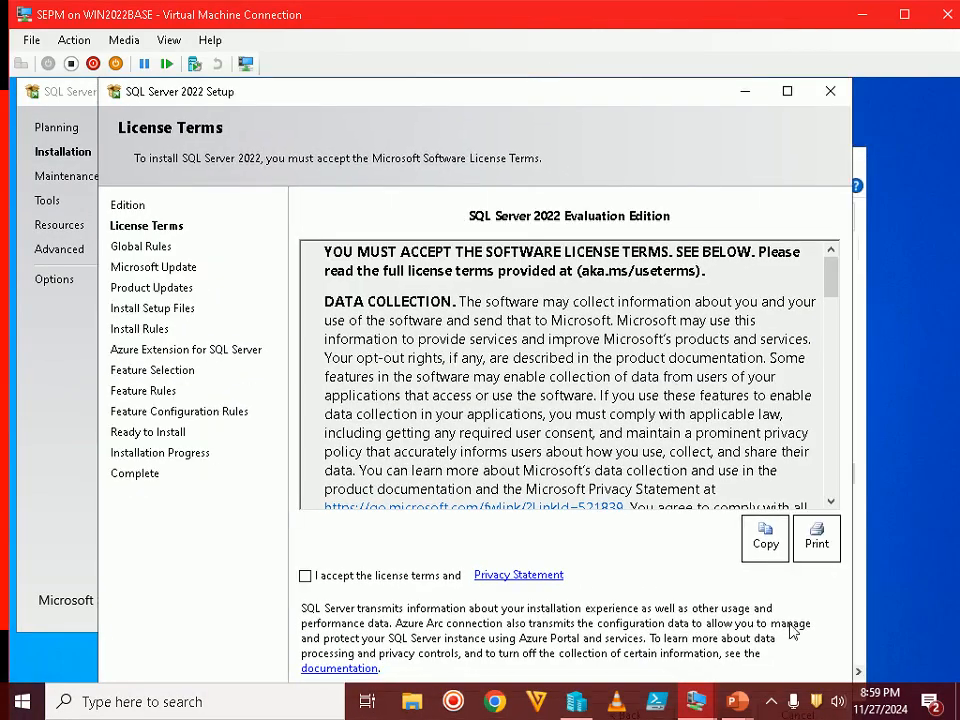
pyautogui.moveTo(737, 701)
pyautogui.click(775, 665)
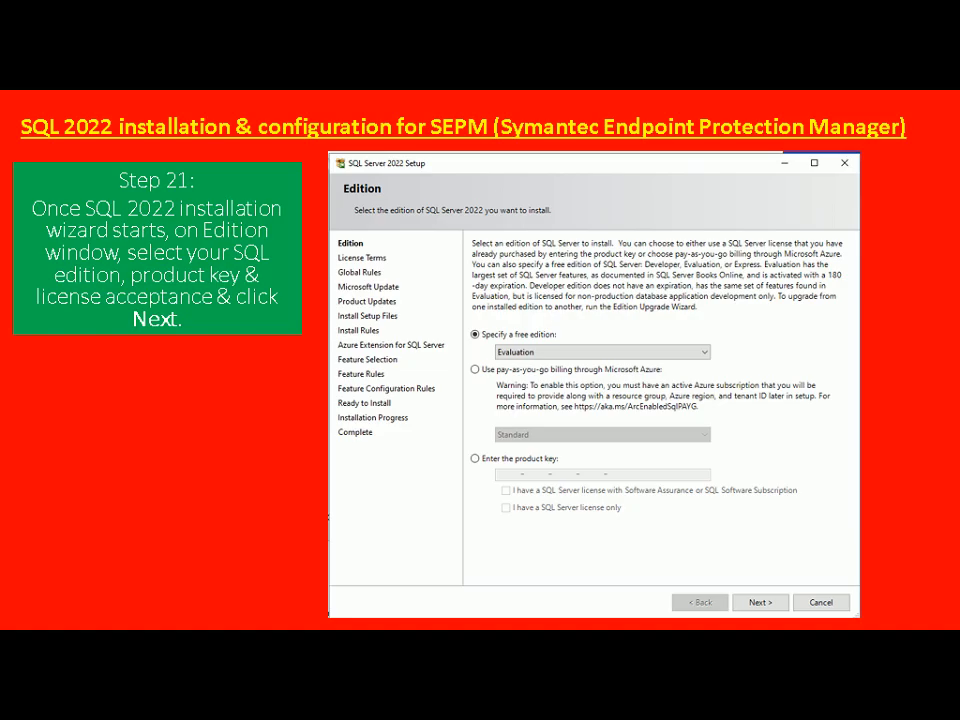
pyautogui.press('Right')
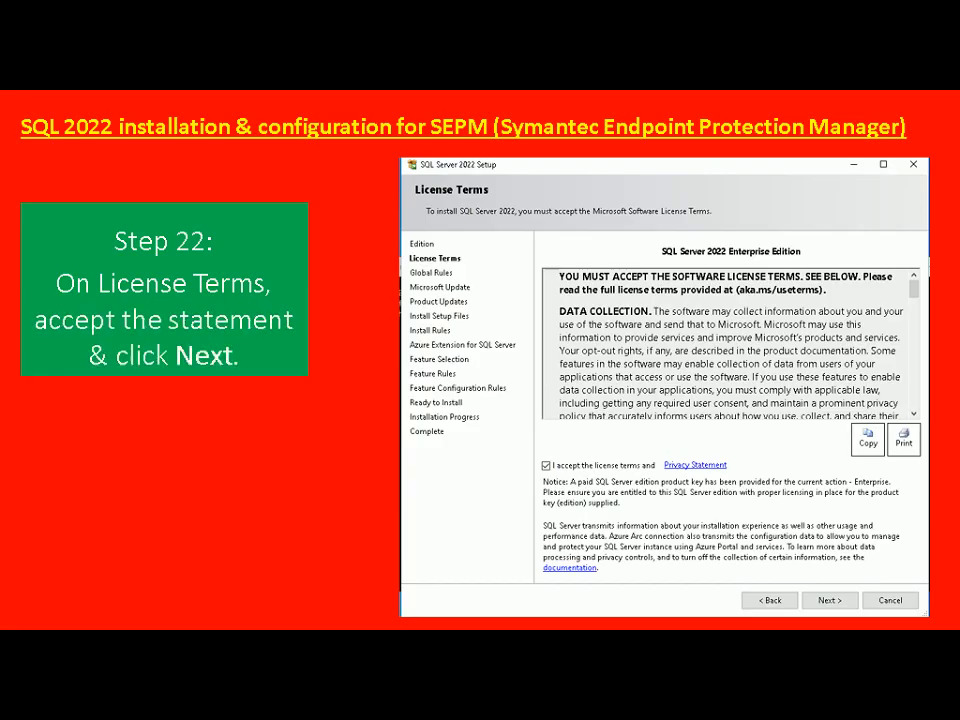
pyautogui.hotkey('alt', 'Tab')
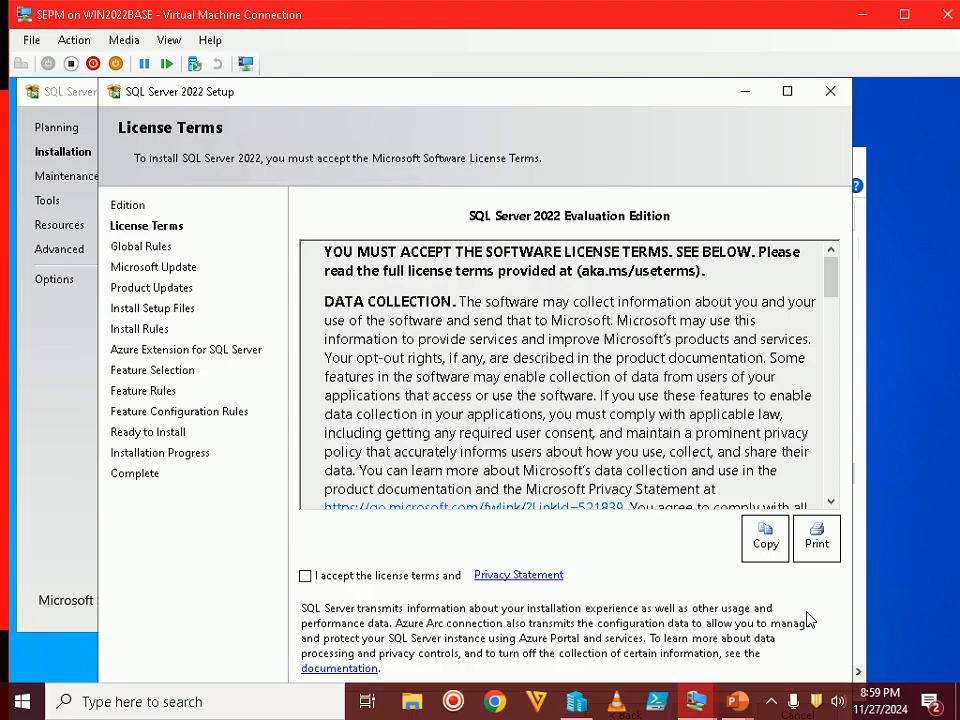
pyautogui.doubleClick(800, 15)
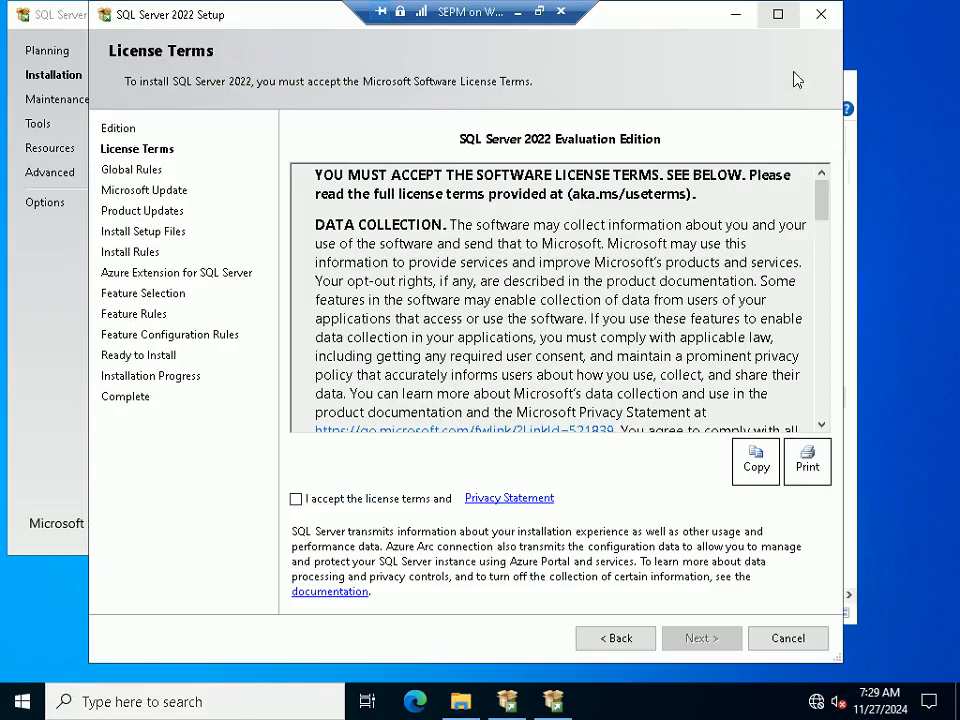
# Accept the license terms and continue with Microsoft Update left unchecked
pyautogui.click(296, 498)
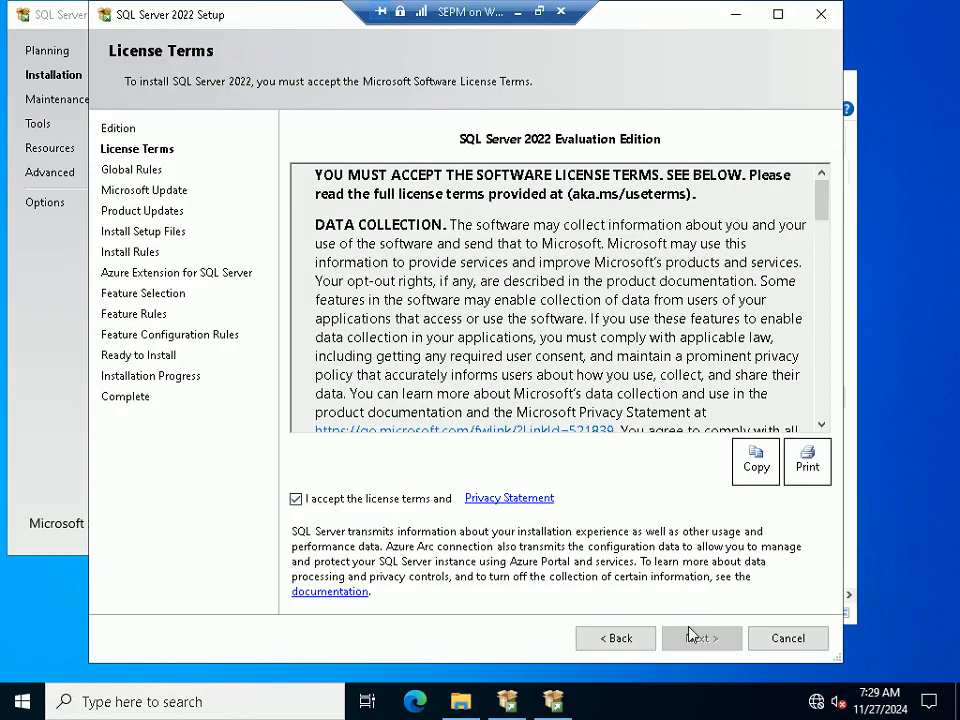
pyautogui.click(701, 640)
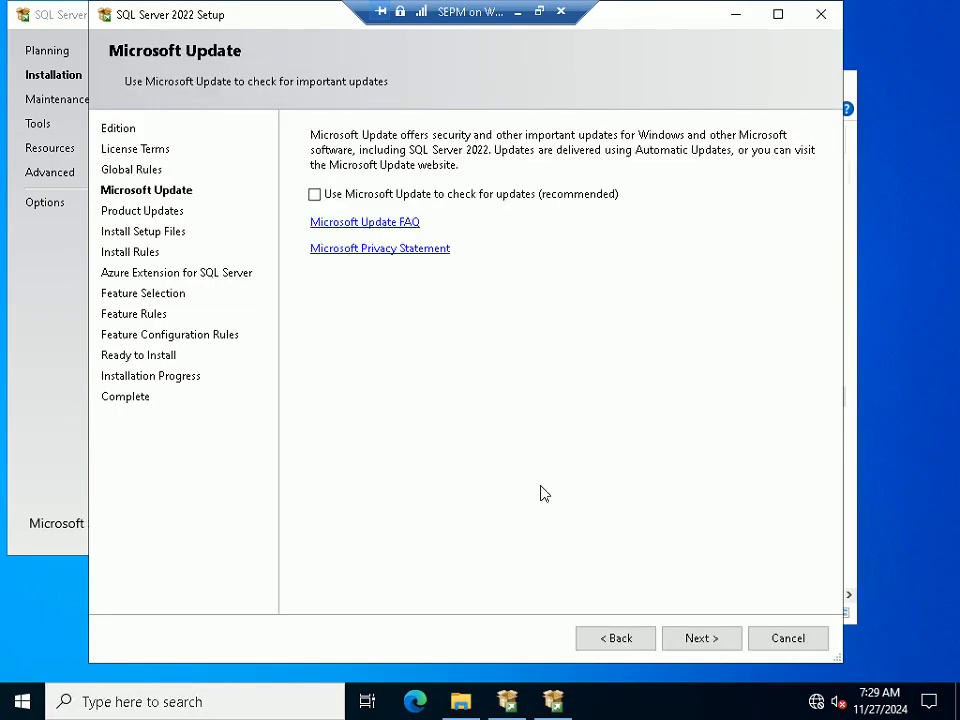
pyautogui.click(539, 12)
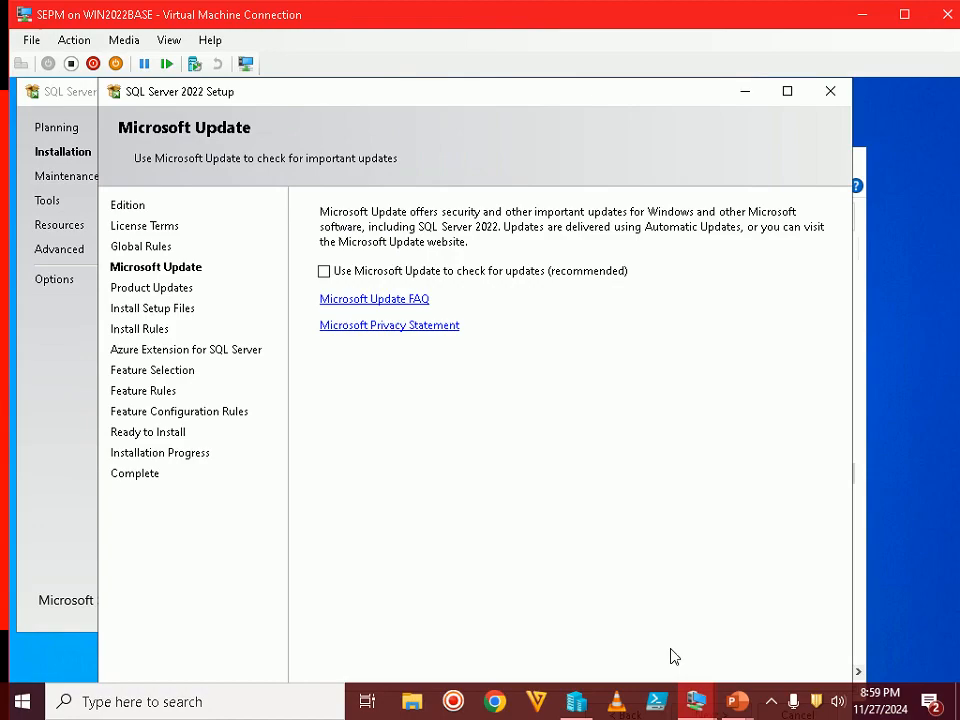
pyautogui.moveTo(737, 701)
pyautogui.click(846, 640)
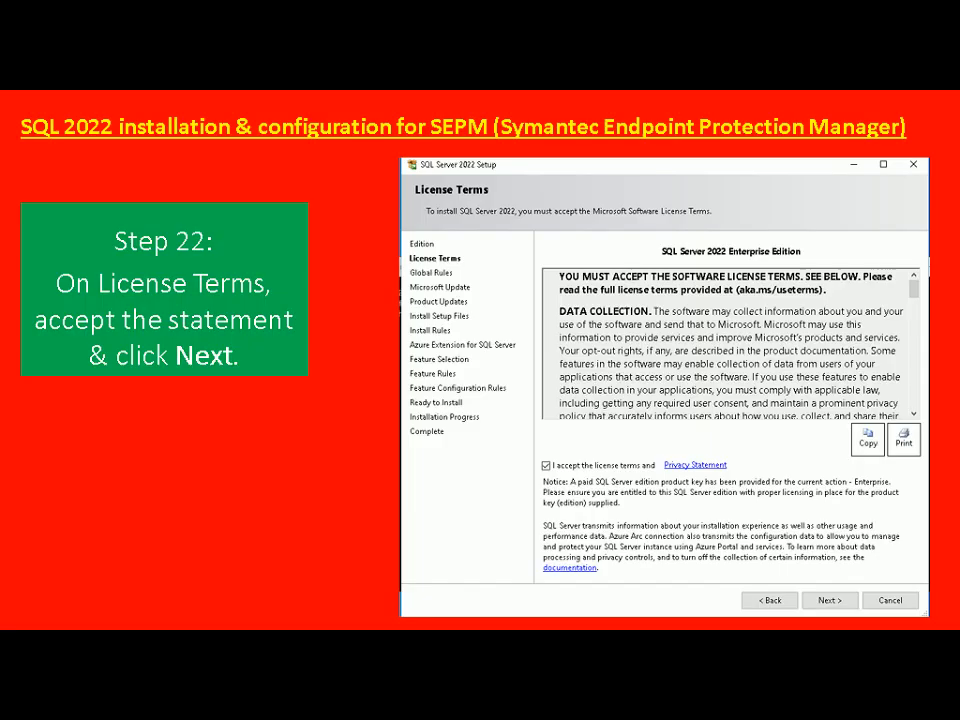
pyautogui.press('Right')
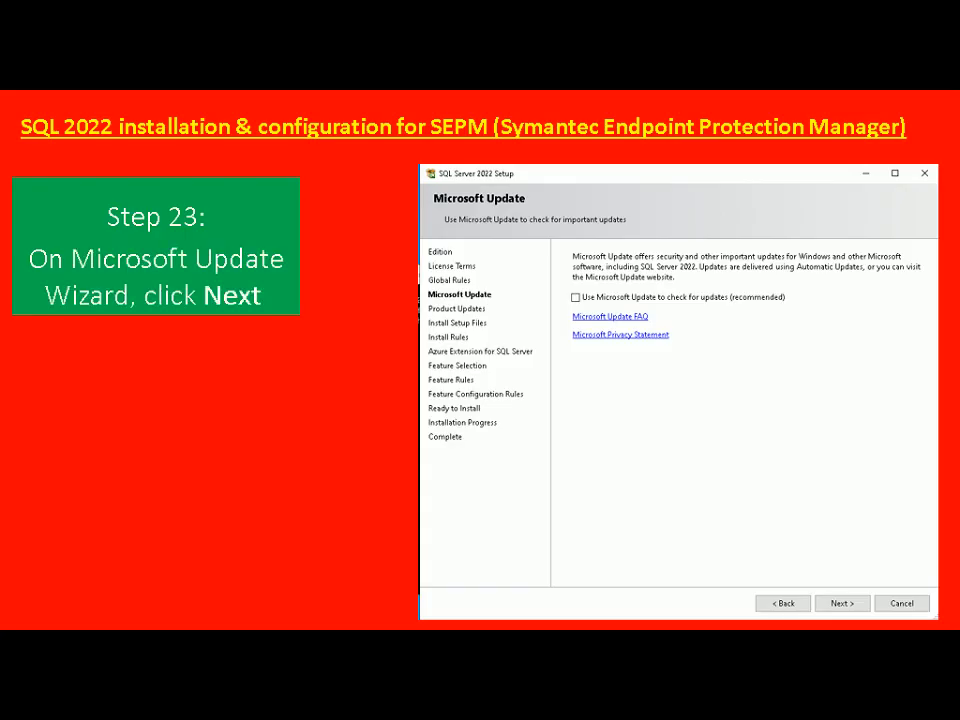
pyautogui.hotkey('alt', 'Tab')
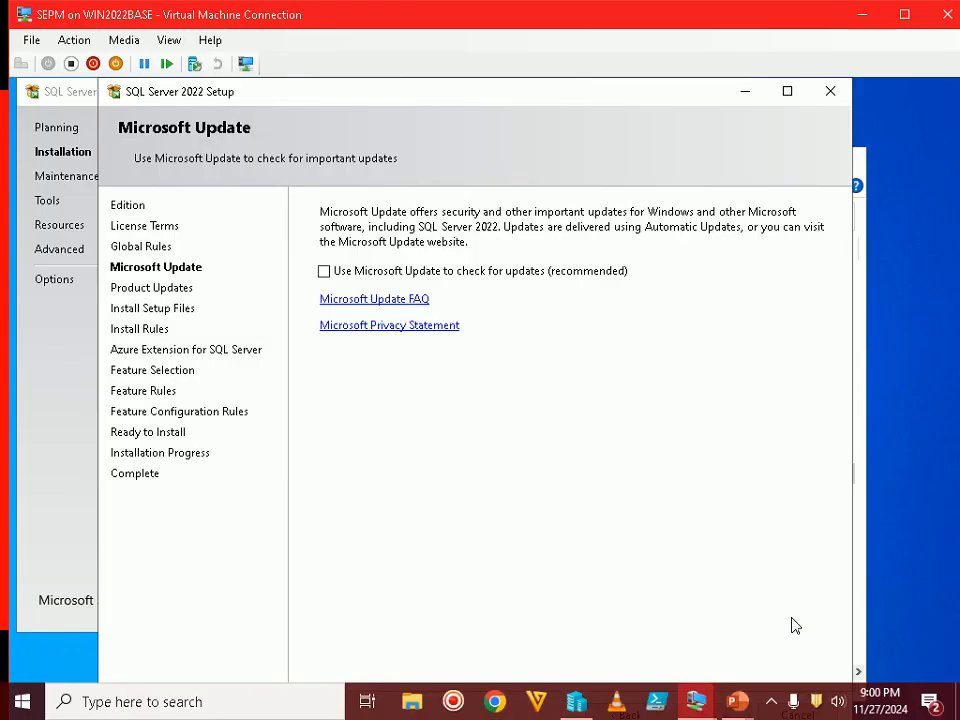
pyautogui.doubleClick(797, 27)
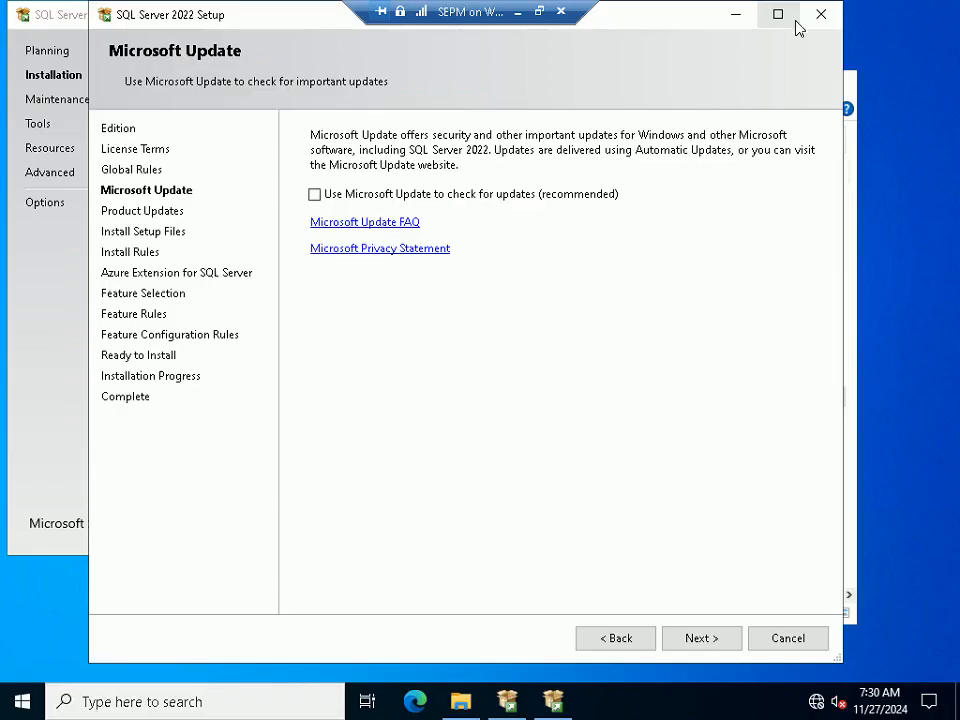
pyautogui.click(703, 640)
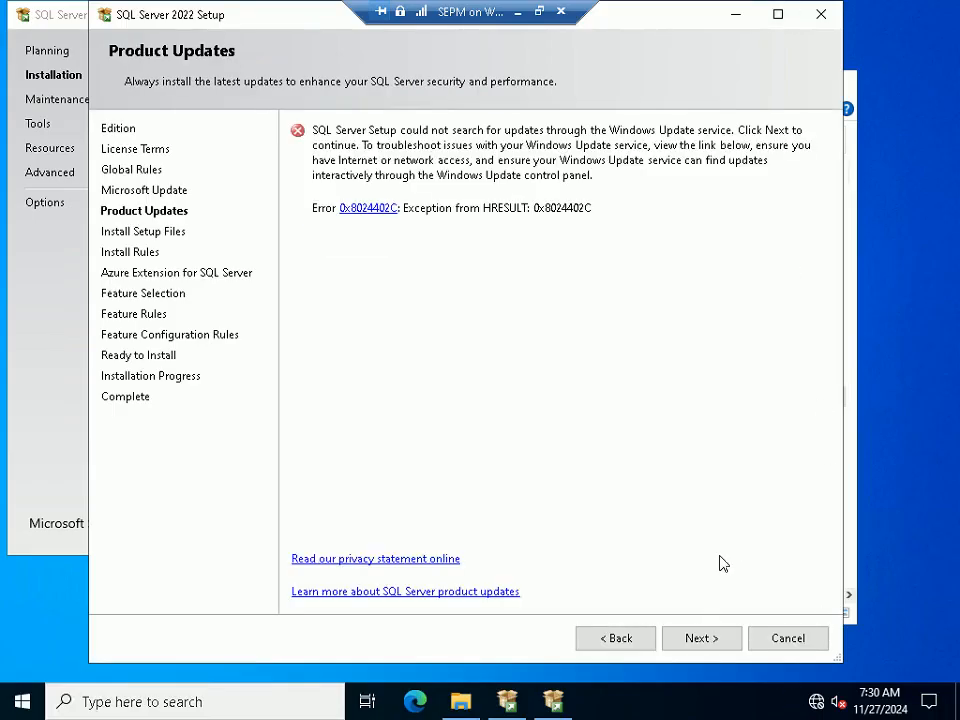
# Check the tutorial's Product Updates slide and continue past the failed update check
pyautogui.click(540, 12)
pyautogui.click(738, 701)
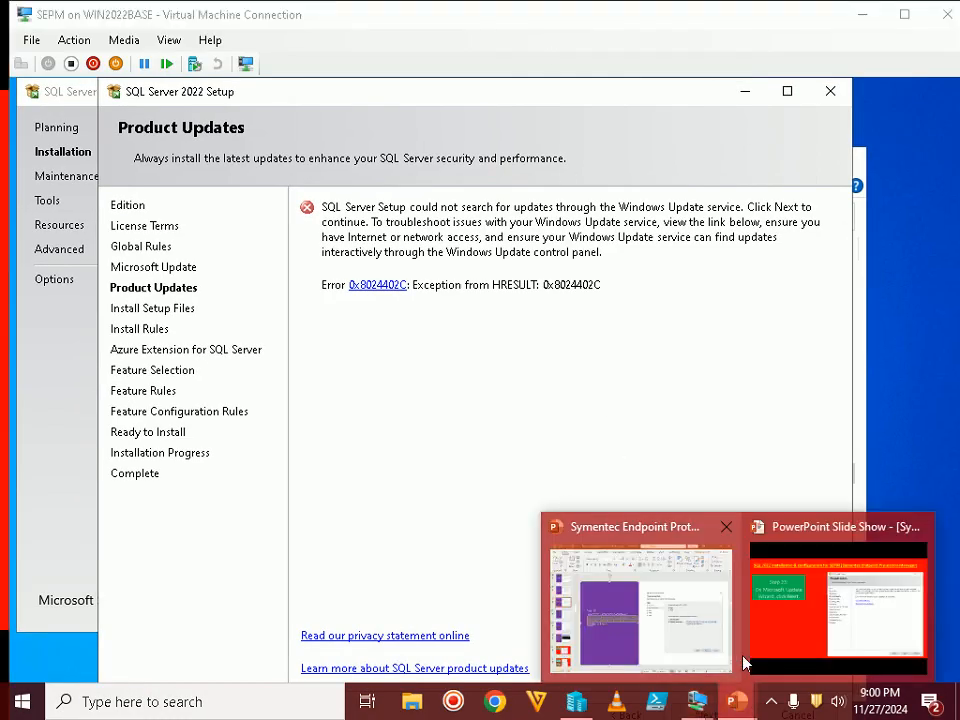
pyautogui.click(786, 628)
pyautogui.press('Right')
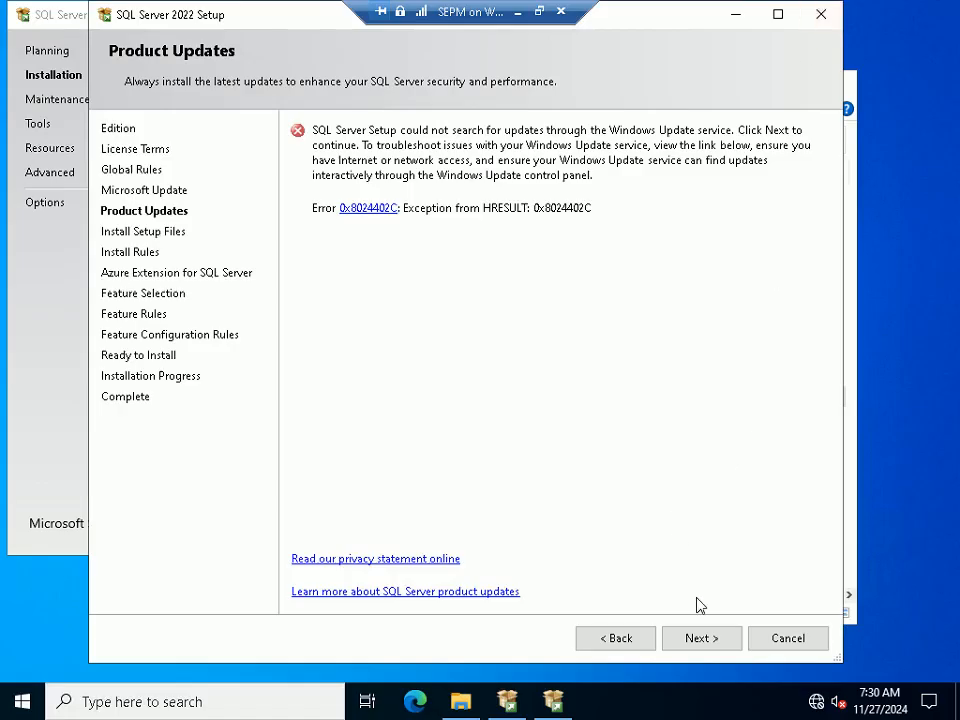
pyautogui.click(702, 639)
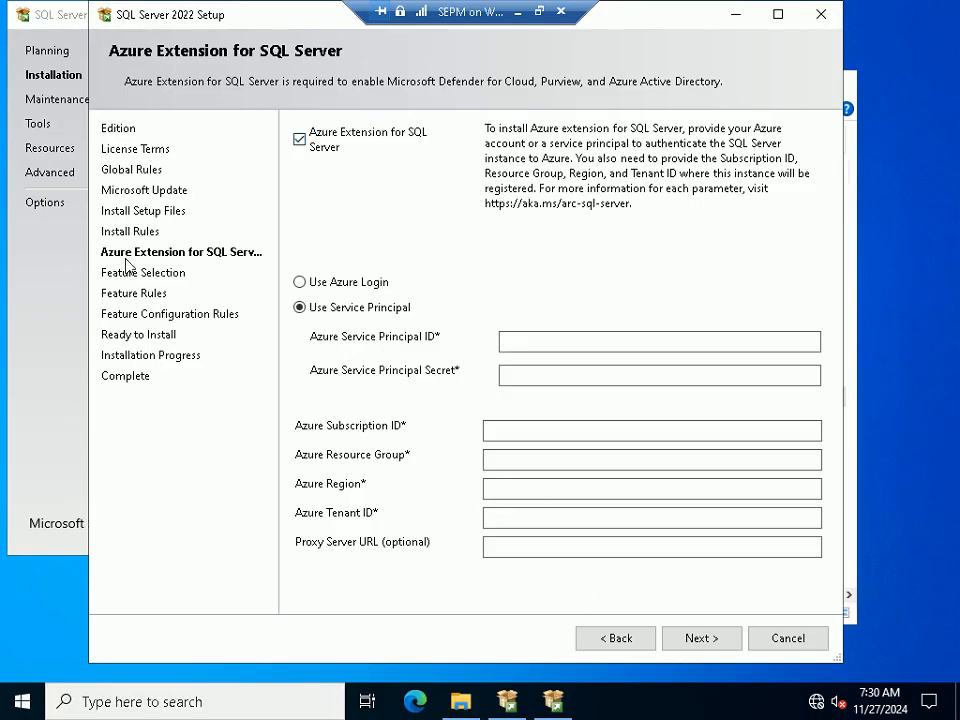
# Untick Azure Extension for SQL Server and continue to Feature Selection
pyautogui.click(539, 11)
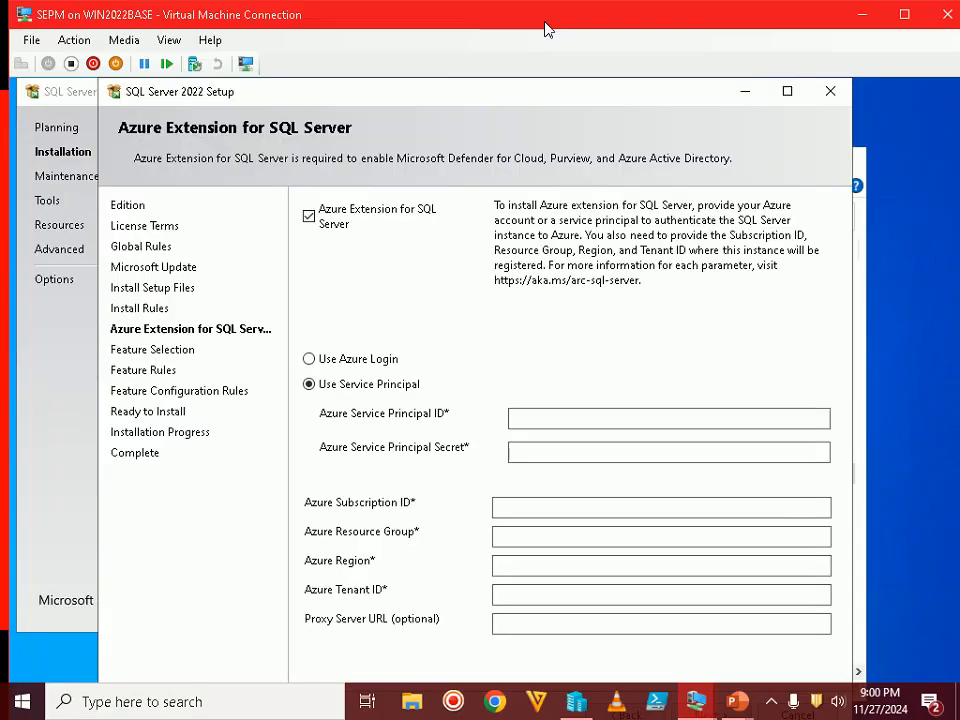
pyautogui.moveTo(731, 698)
pyautogui.click(769, 648)
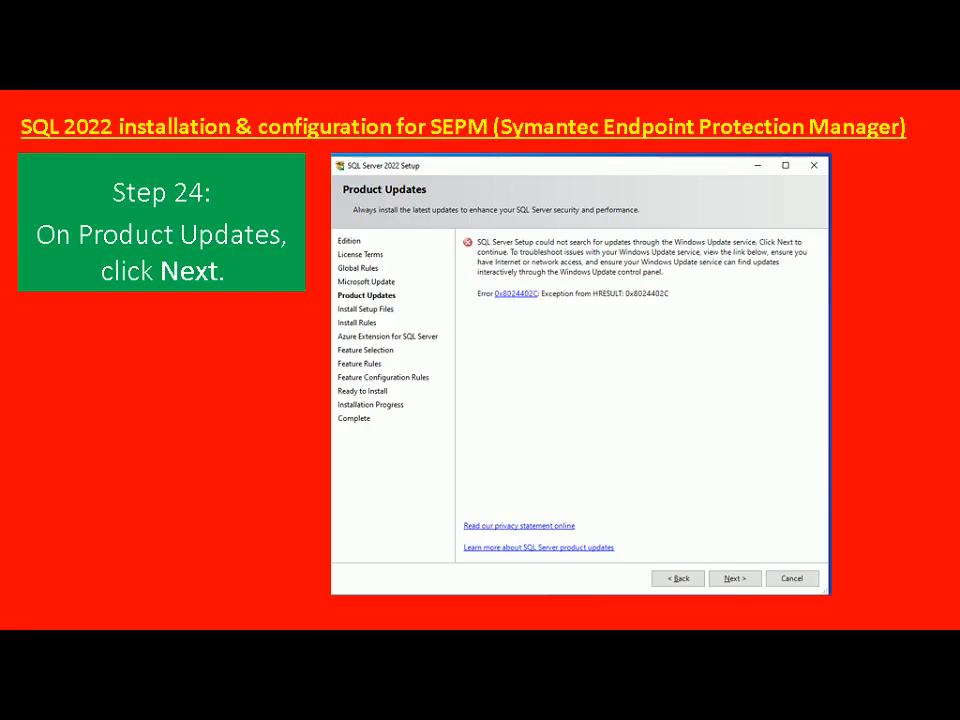
pyautogui.press('Right')
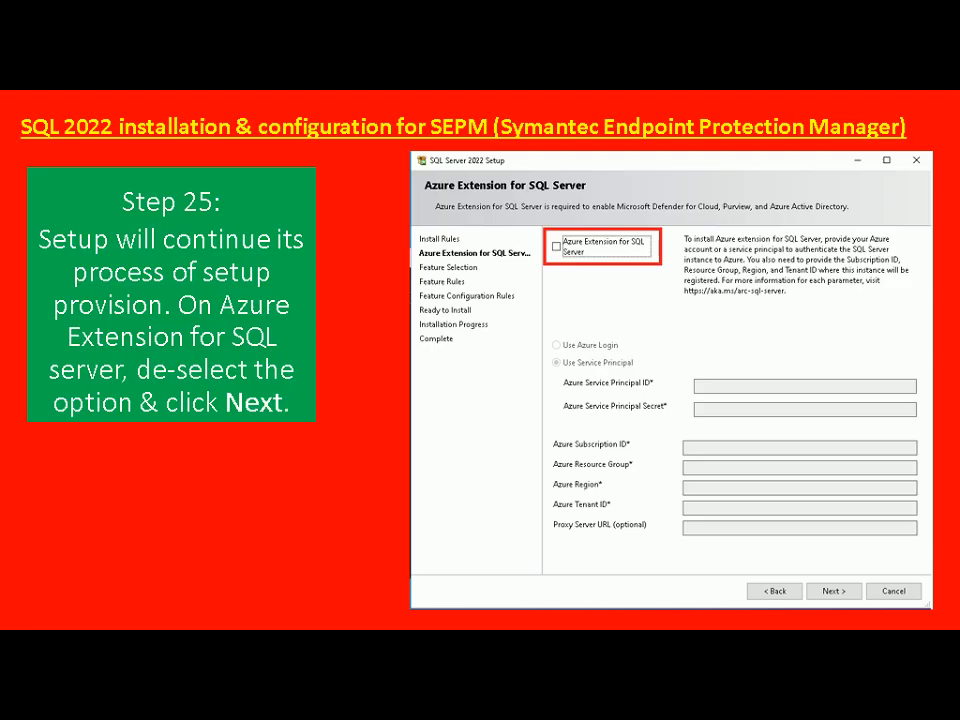
pyautogui.hotkey('alt', 'Tab')
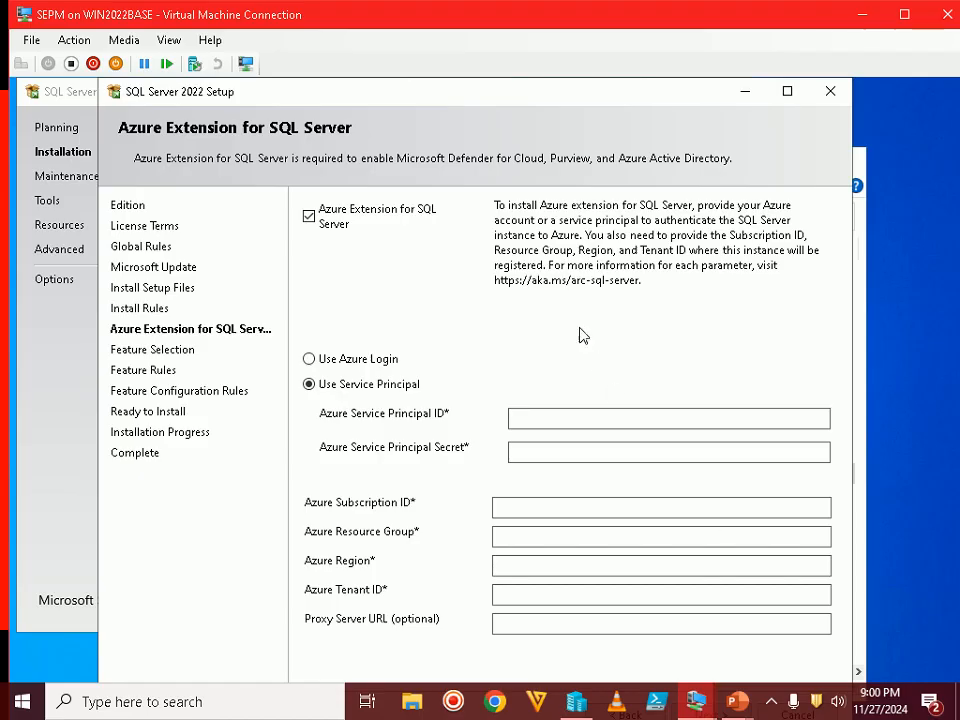
pyautogui.click(311, 220)
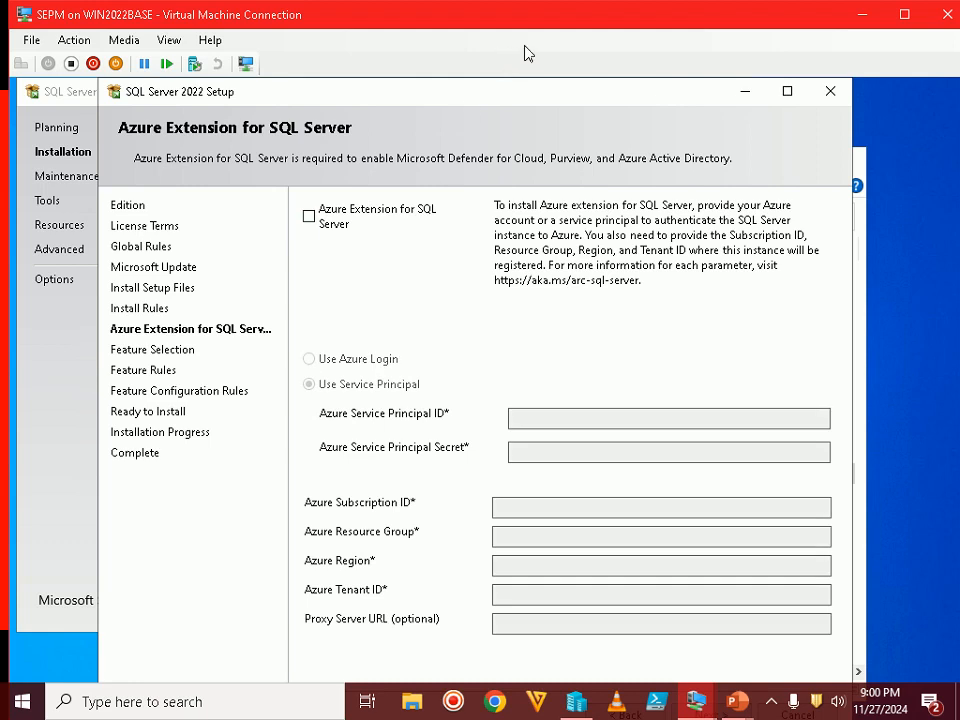
pyautogui.doubleClick(538, 22)
pyautogui.click(700, 638)
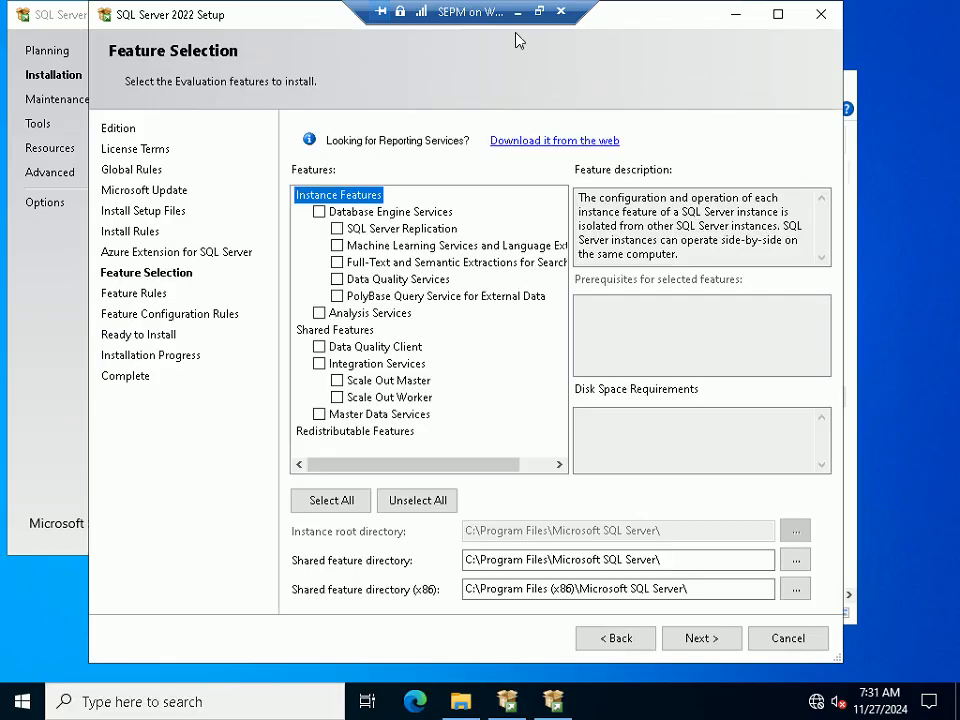
# Tick only Database Engine Services in the Features list and continue
pyautogui.click(539, 11)
pyautogui.click(740, 708)
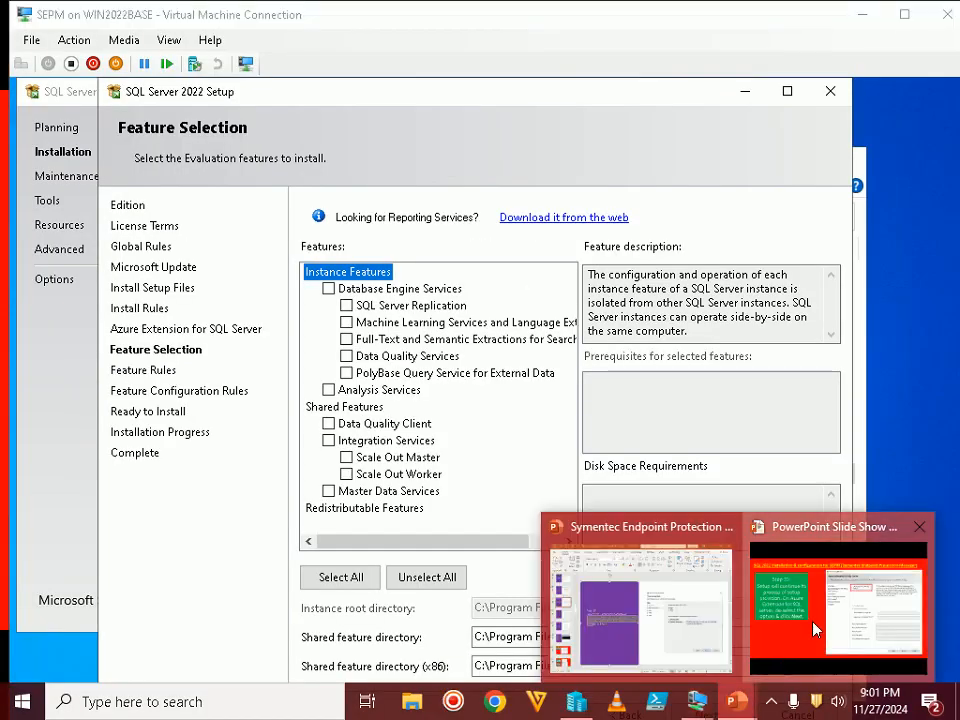
pyautogui.click(813, 625)
pyautogui.press('Right')
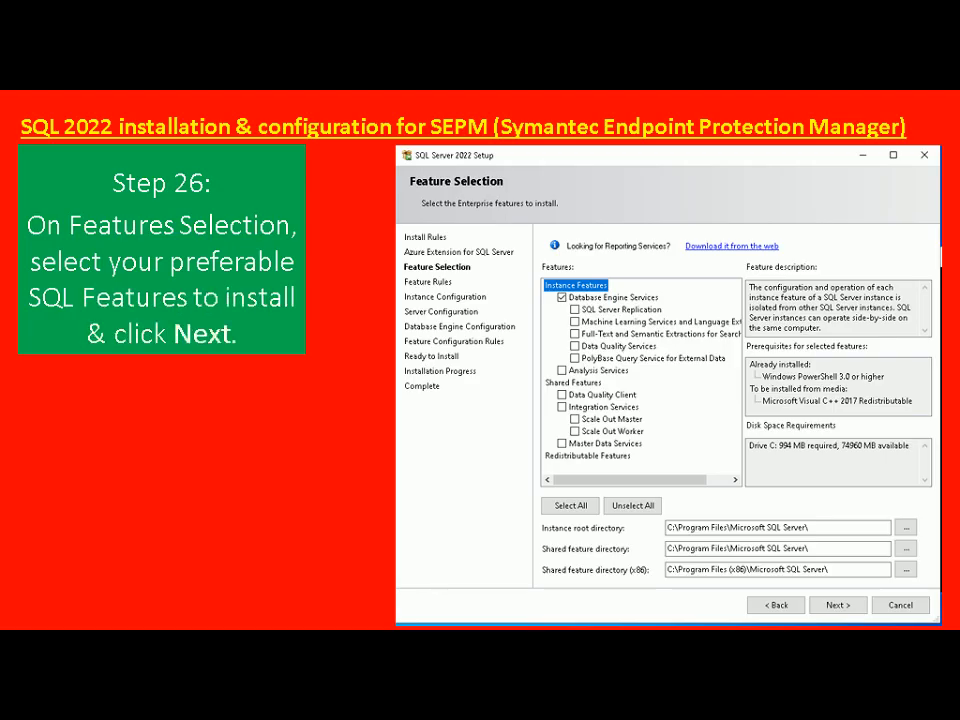
pyautogui.hotkey('alt', 'Tab')
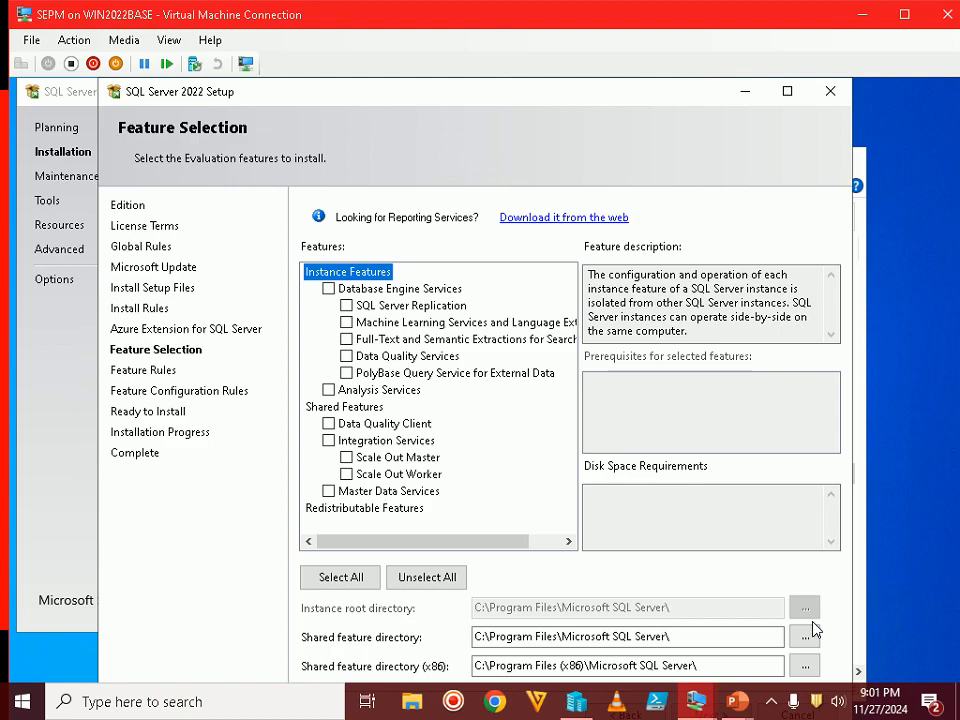
pyautogui.doubleClick(731, 22)
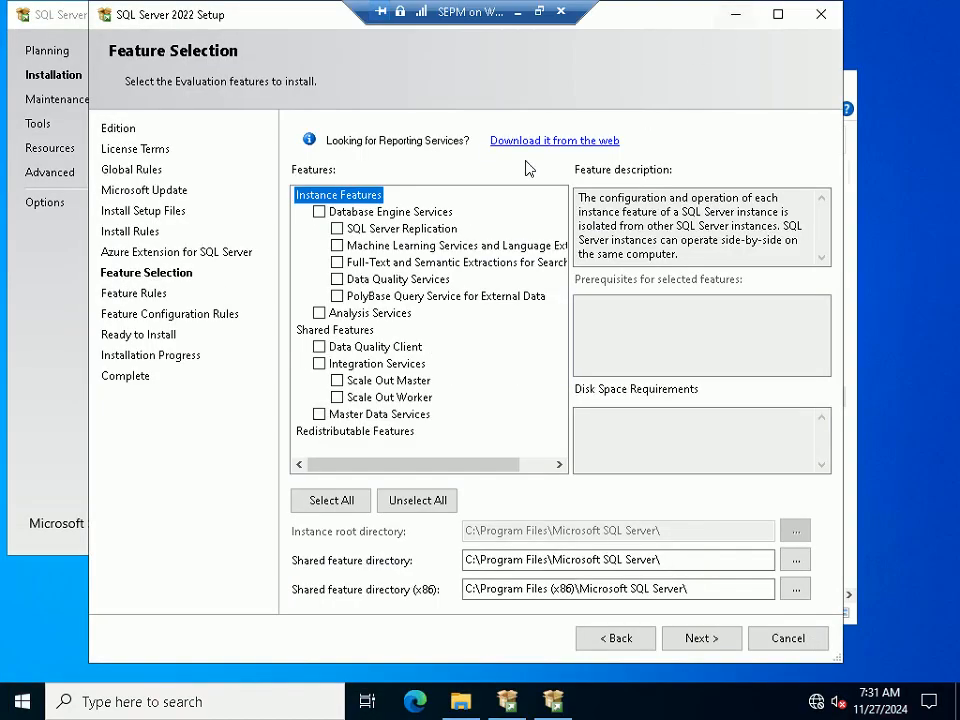
pyautogui.click(319, 213)
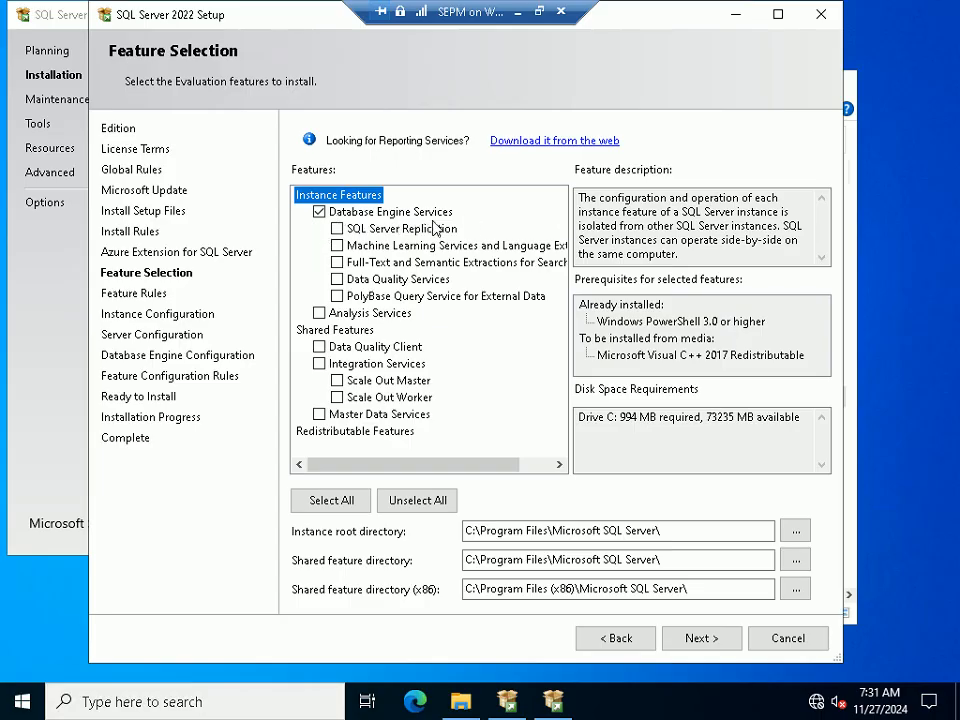
pyautogui.click(720, 638)
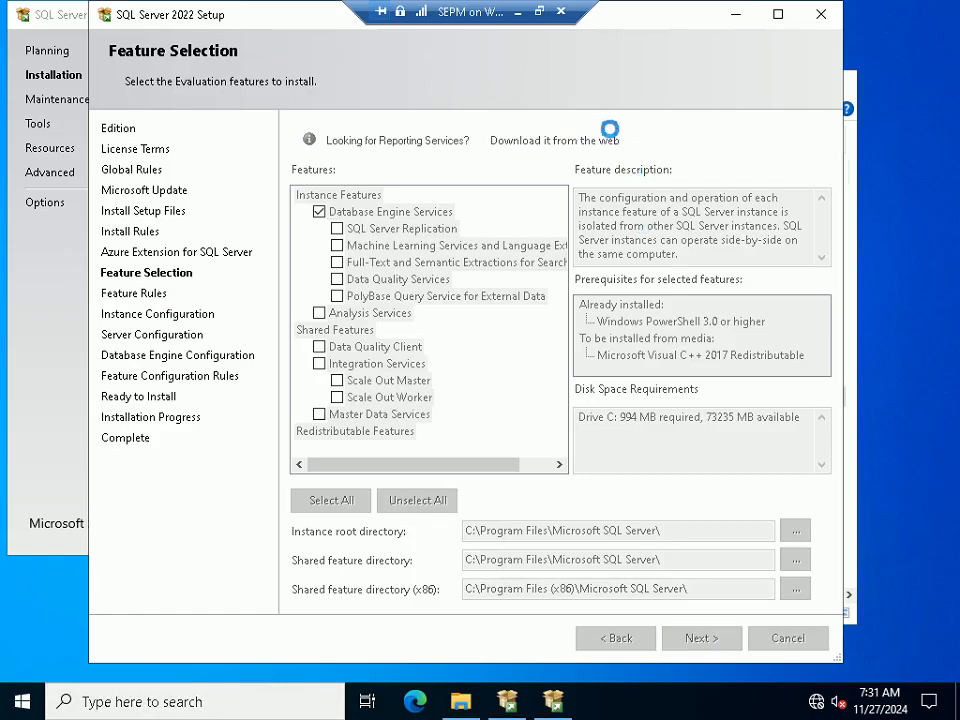
# Keep the Default instance (MSSQLSERVER) and continue to Server Configuration
pyautogui.click(546, 24)
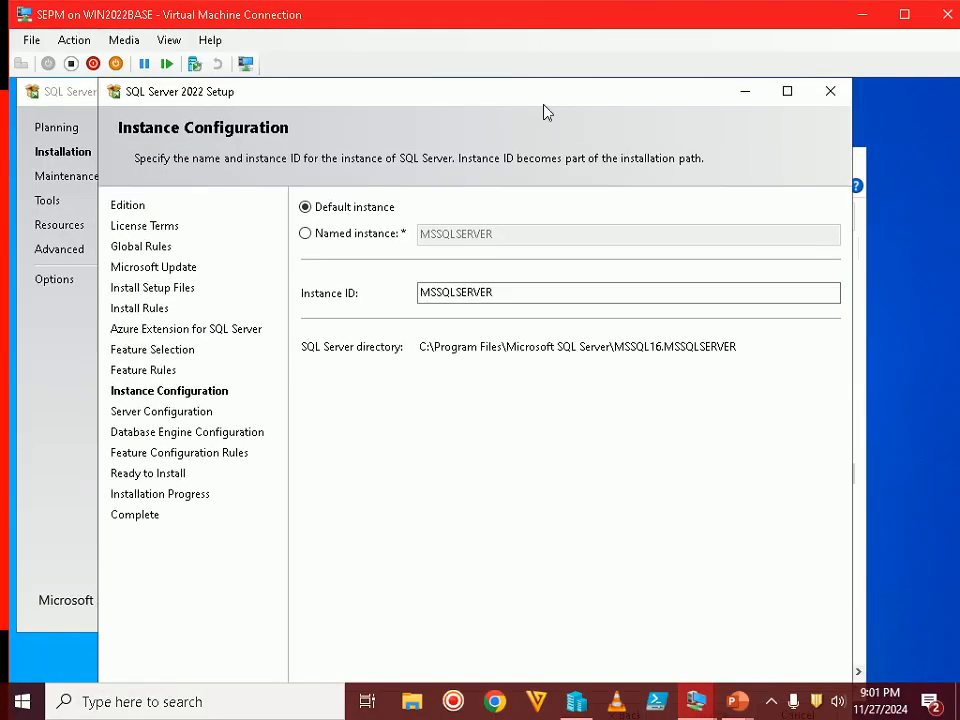
pyautogui.moveTo(737, 701)
pyautogui.click(798, 619)
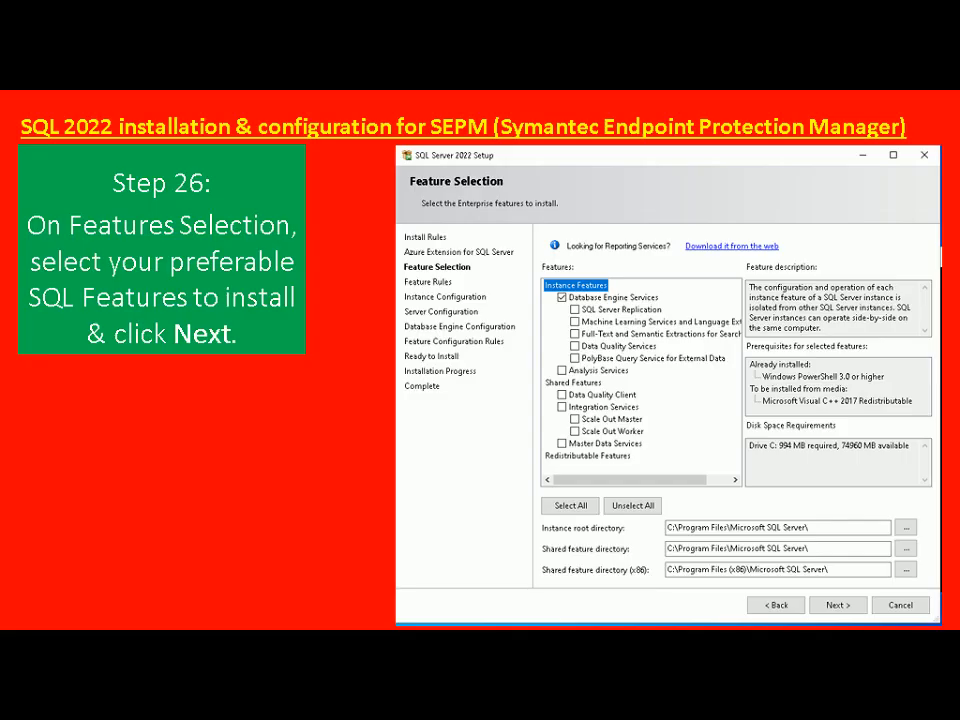
pyautogui.press('Right')
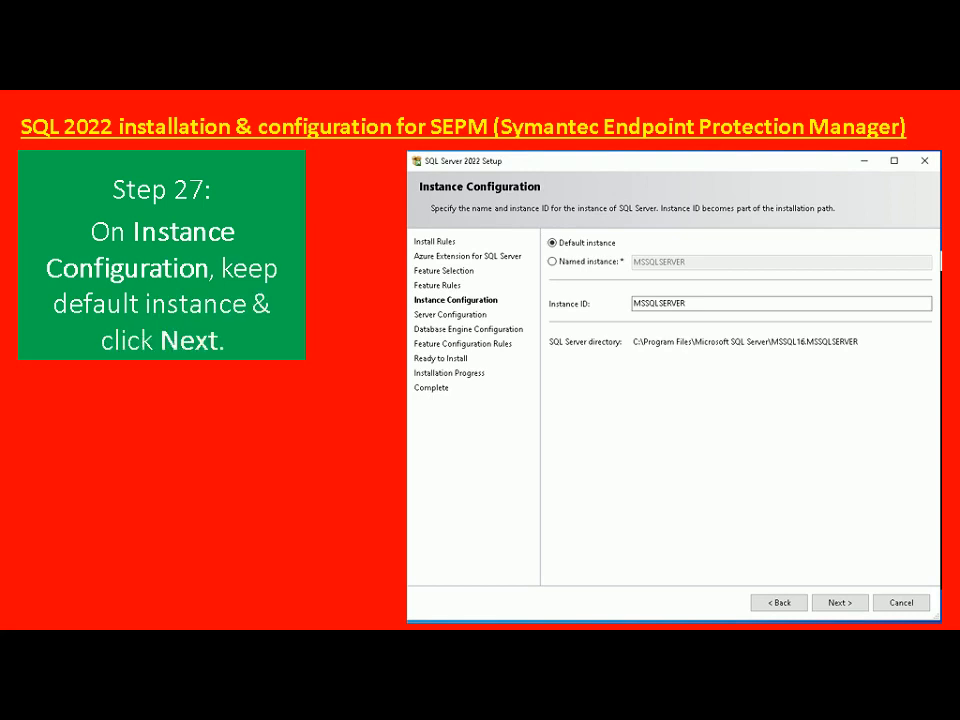
pyautogui.hotkey('alt', 'Tab')
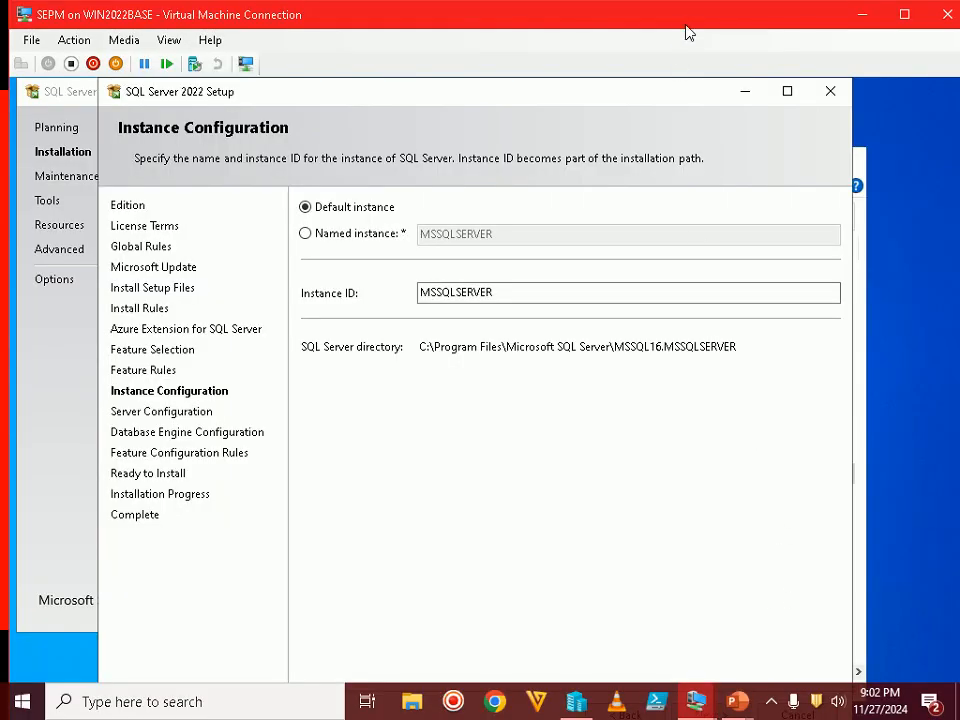
pyautogui.doubleClick(686, 22)
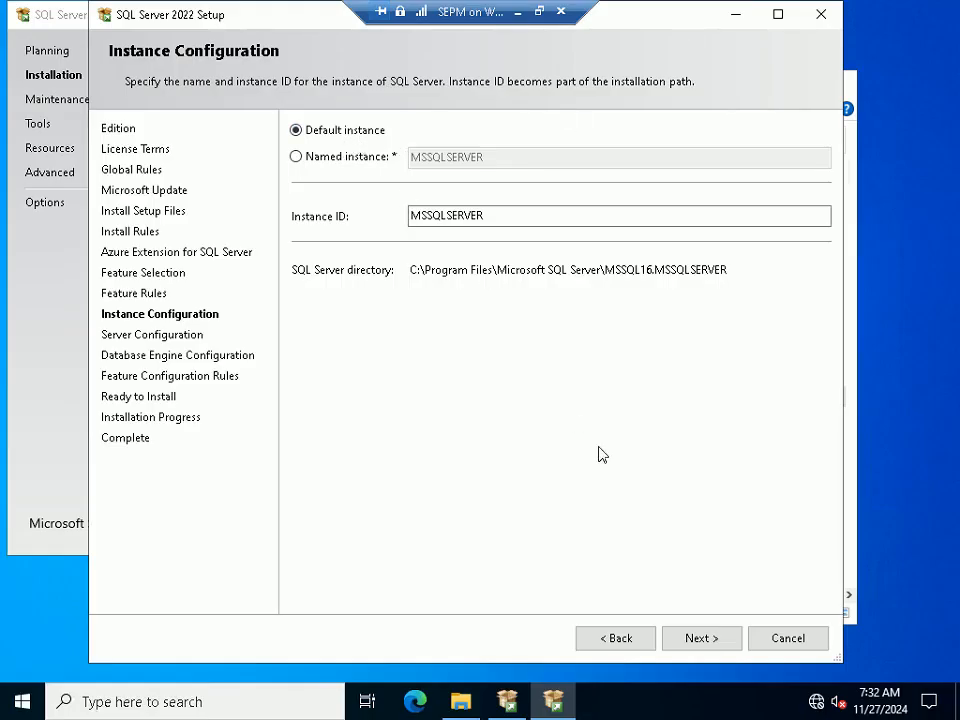
pyautogui.click(720, 638)
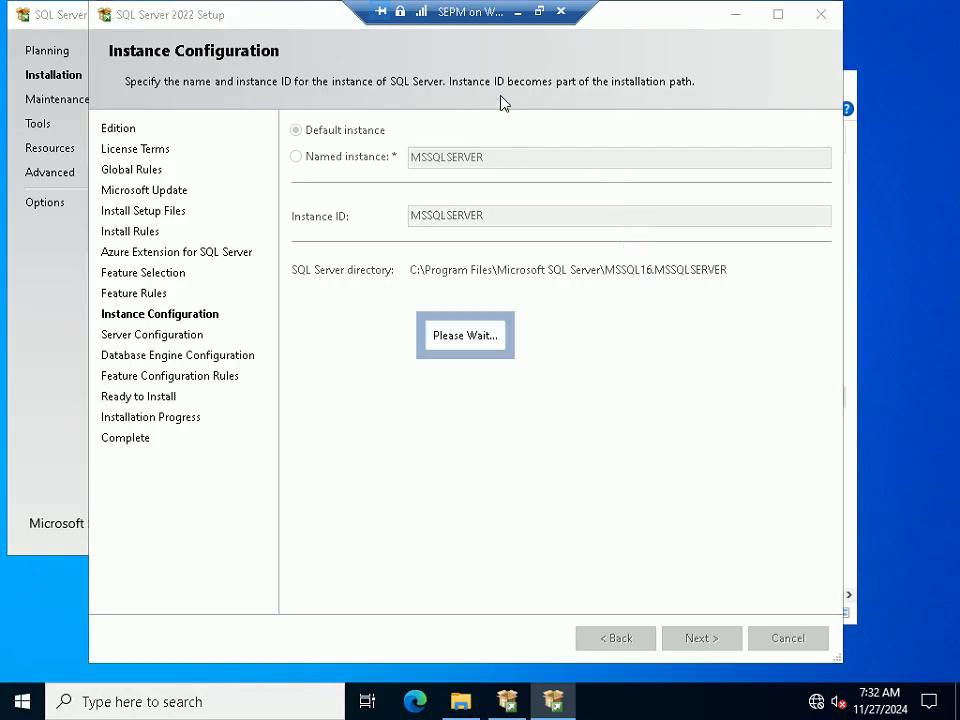
# Inspect the default Database Engine collation, then keep the default service accounts and continue
pyautogui.click(540, 14)
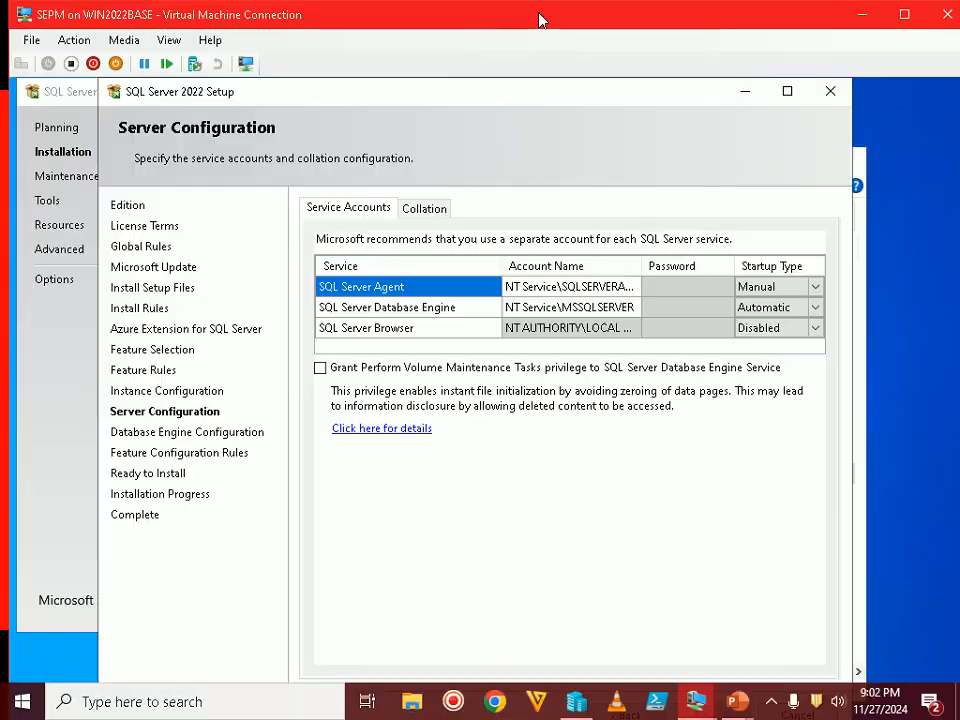
pyautogui.click(744, 674)
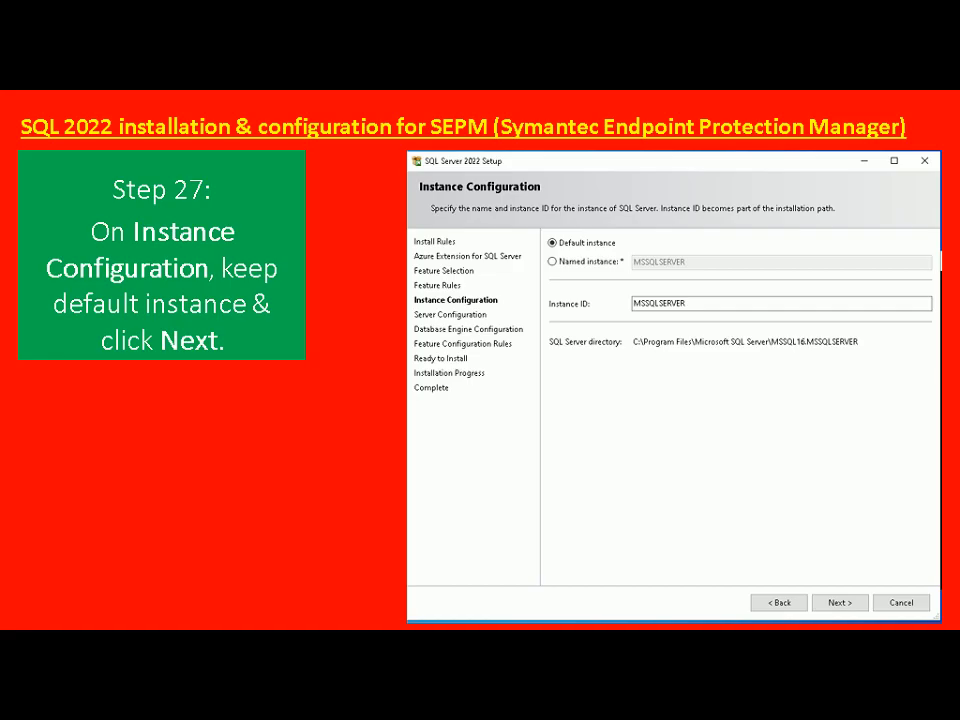
pyautogui.press('Right')
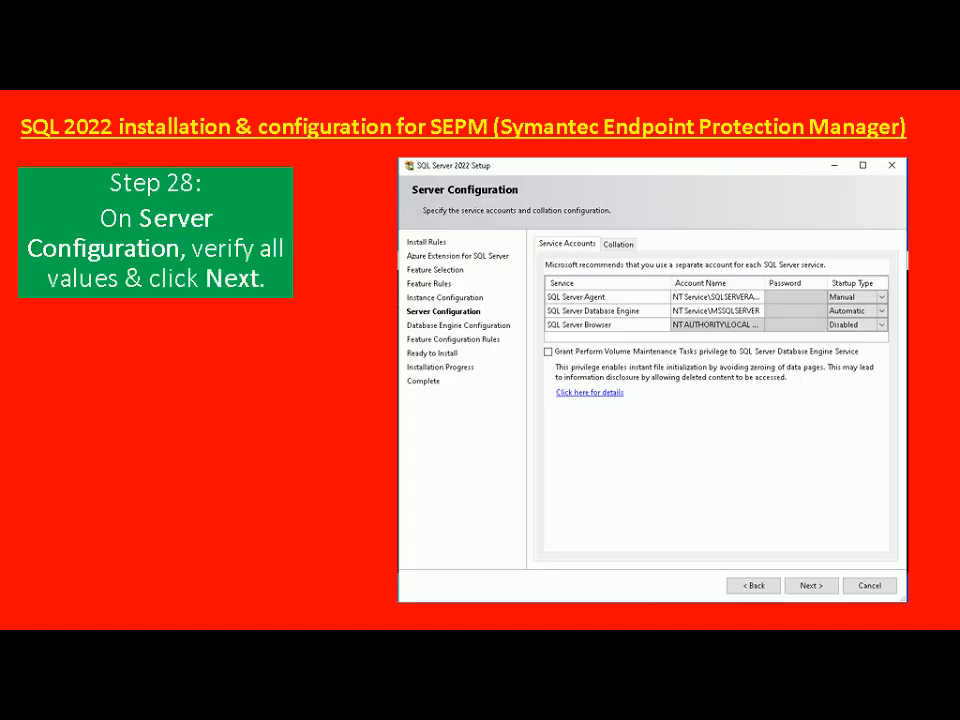
pyautogui.hotkey('alt', 'Tab')
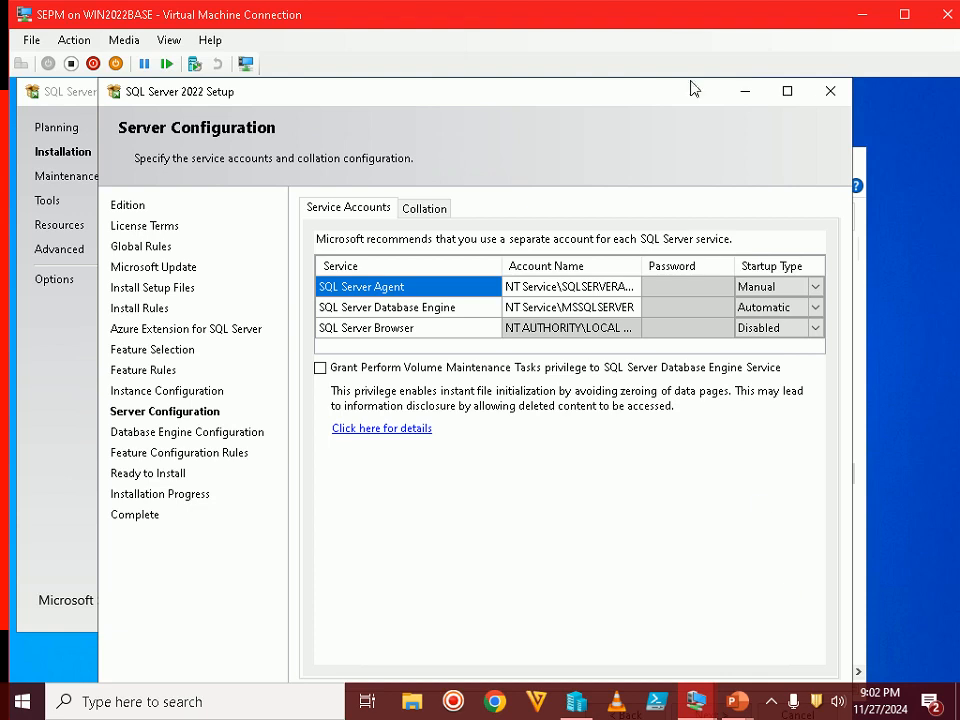
pyautogui.doubleClick(663, 20)
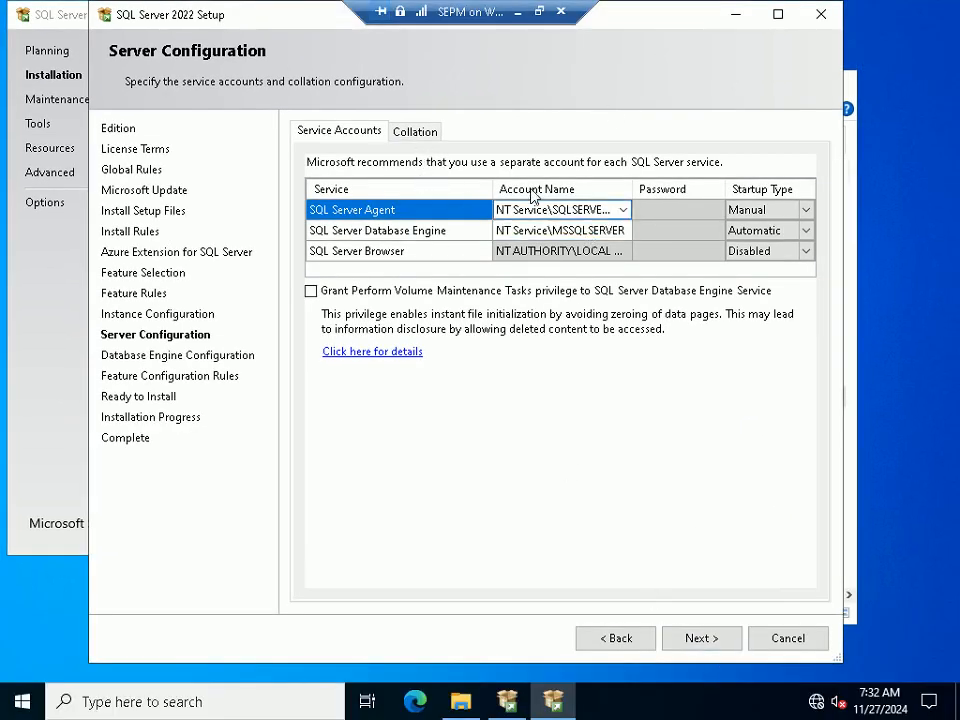
pyautogui.click(418, 131)
pyautogui.moveTo(462, 190); pyautogui.dragTo(272, 182)
pyautogui.click(328, 137)
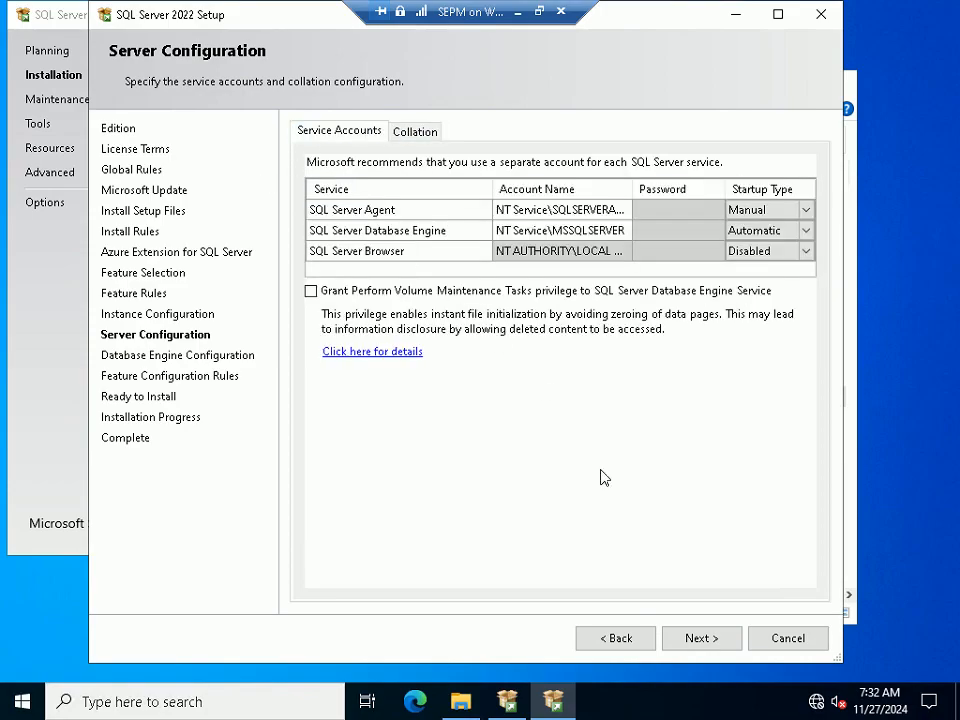
pyautogui.click(700, 638)
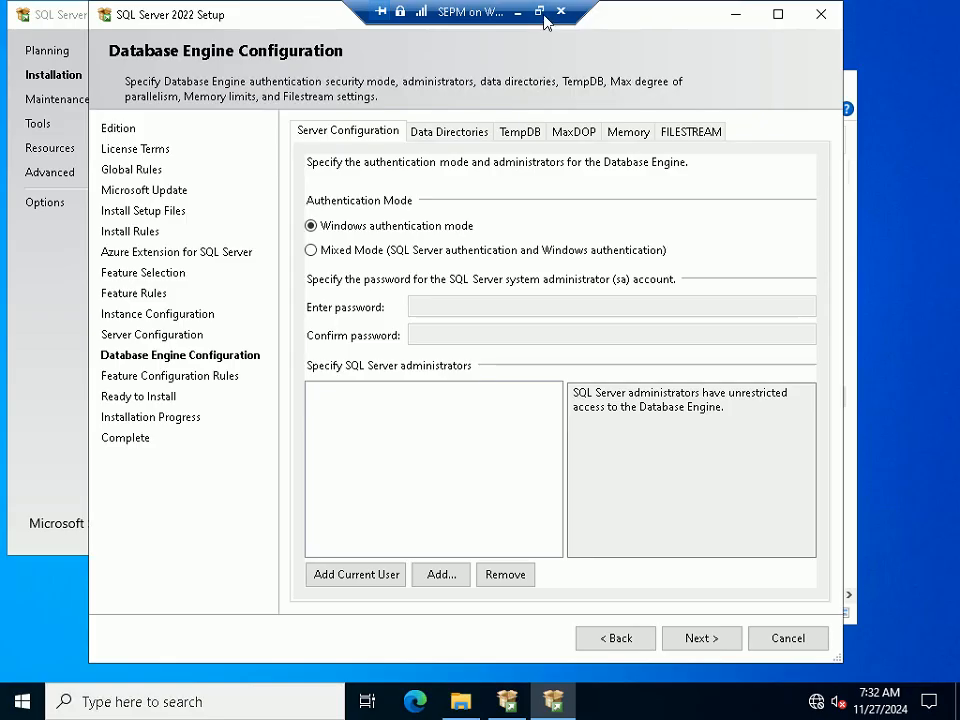
# Add the current user as a SQL Server administrator on Database Engine Configuration
pyautogui.click(539, 11)
pyautogui.moveTo(737, 703)
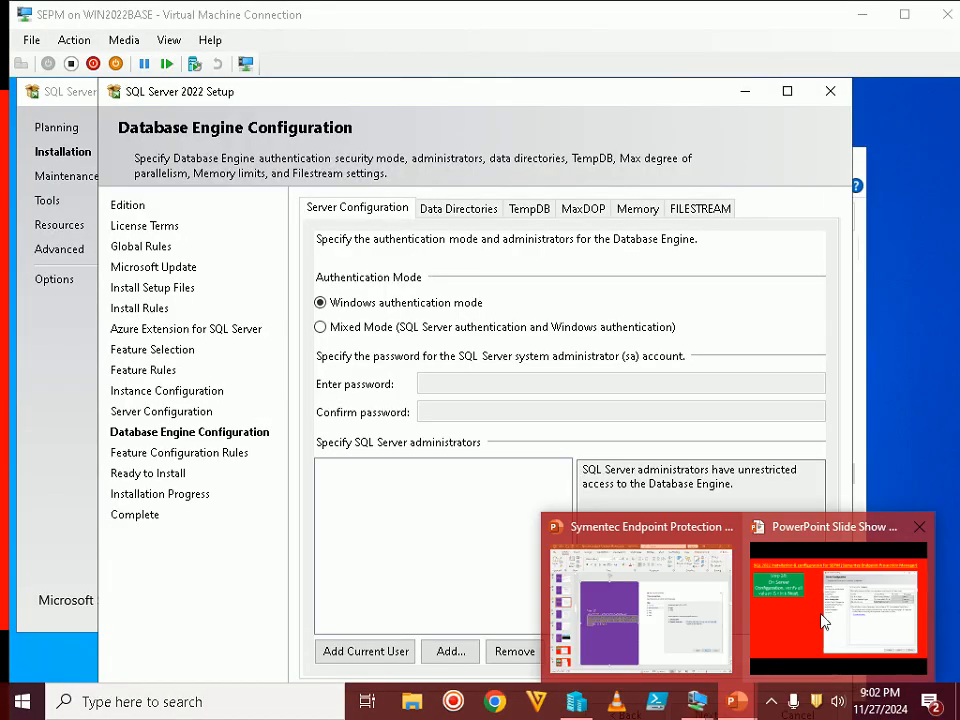
pyautogui.click(821, 621)
pyautogui.press('Right')
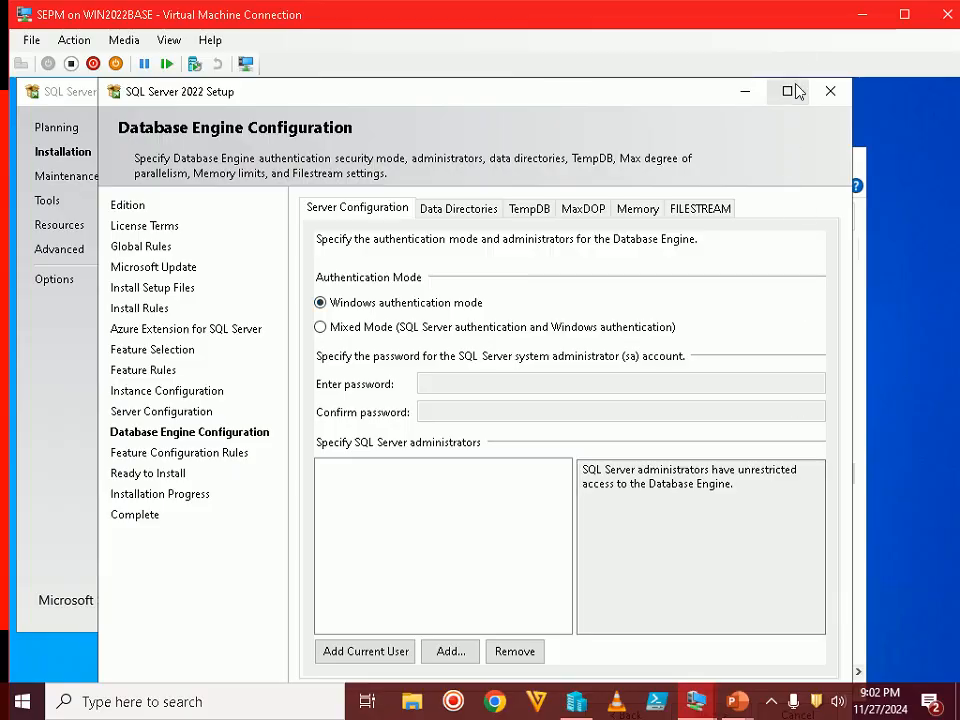
pyautogui.doubleClick(805, 18)
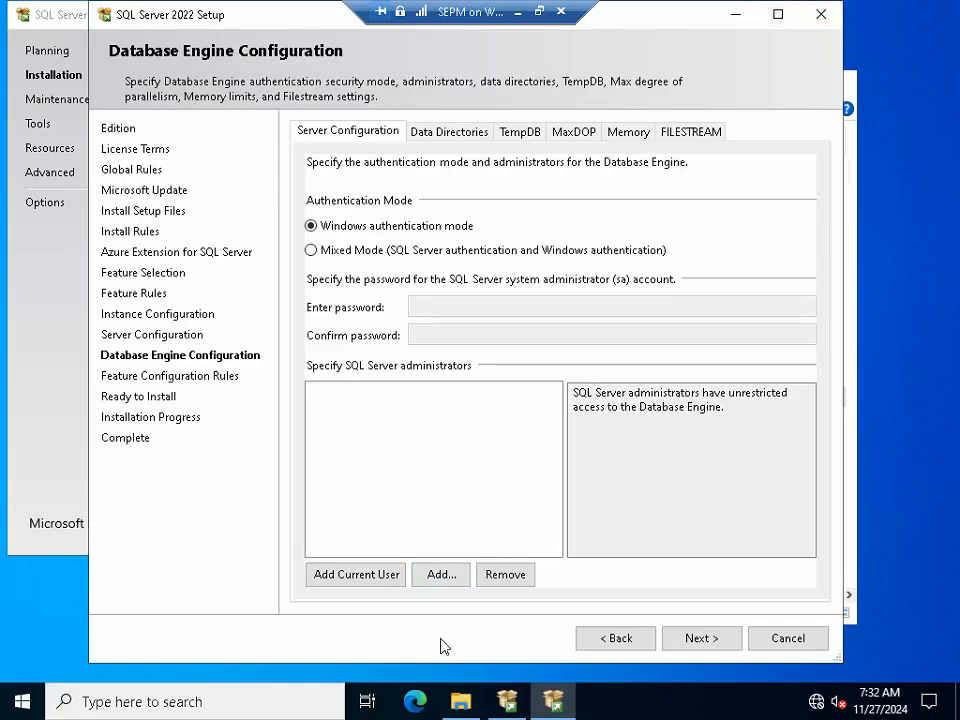
pyautogui.click(356, 576)
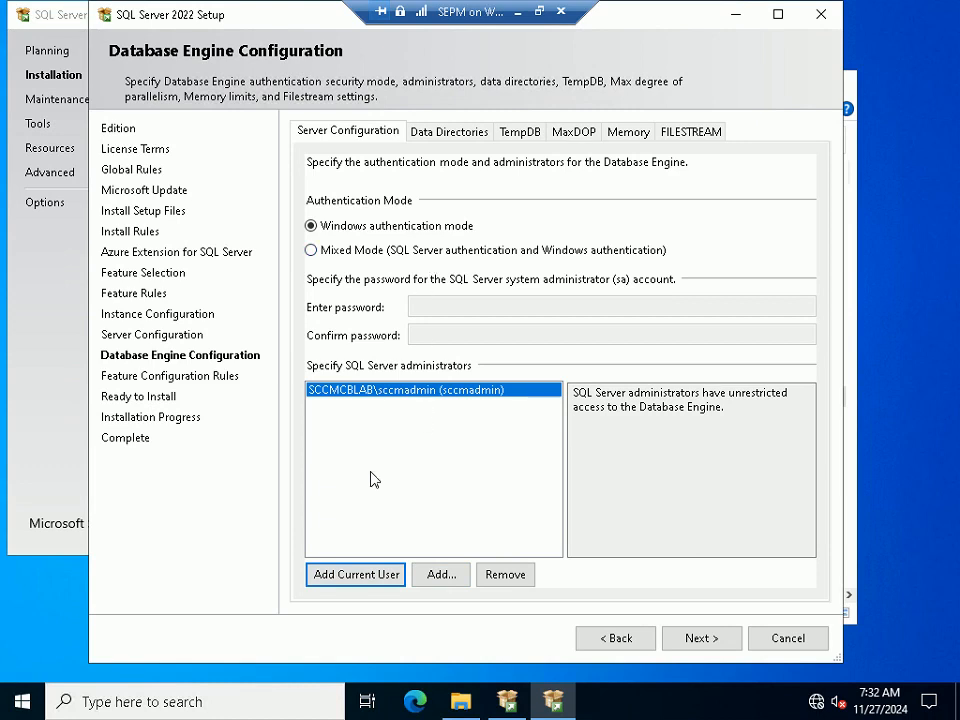
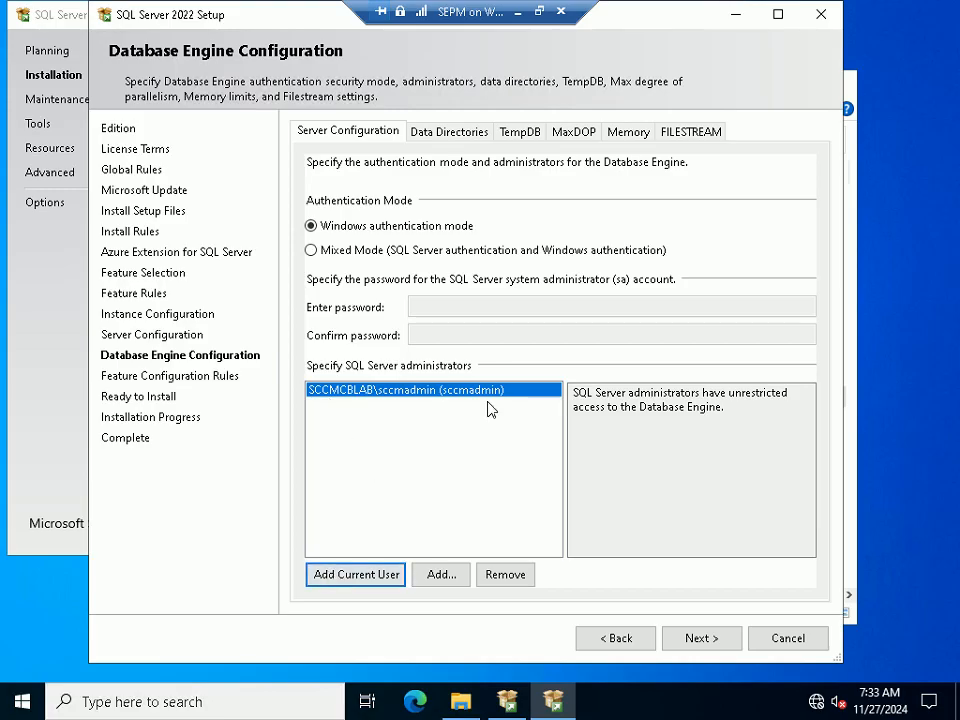
# Continue from Database Engine Configuration to the Ready to Install summary
pyautogui.click(699, 640)
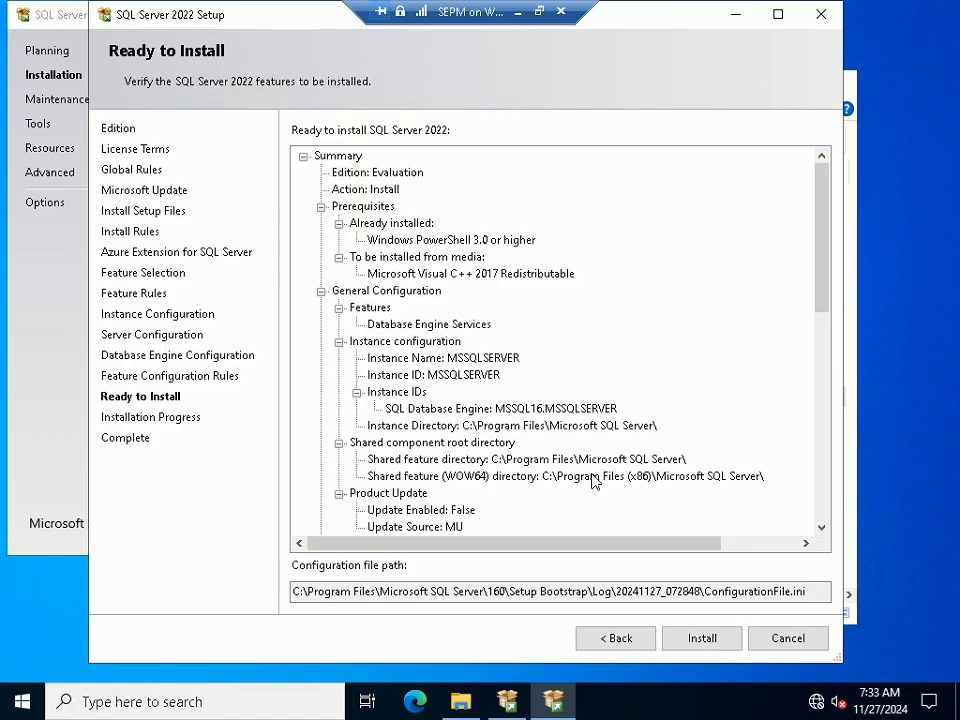
# Check the Step 30 tutorial slide, then restore the Ready to Install page and start installing SQL Server
pyautogui.click(560, 703)
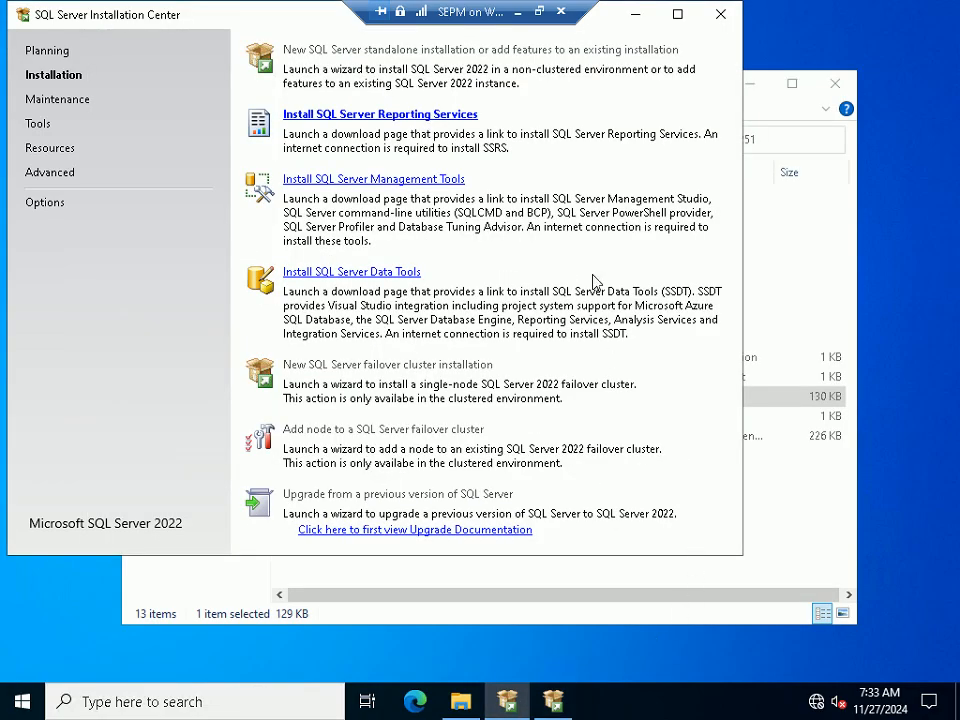
pyautogui.click(634, 14)
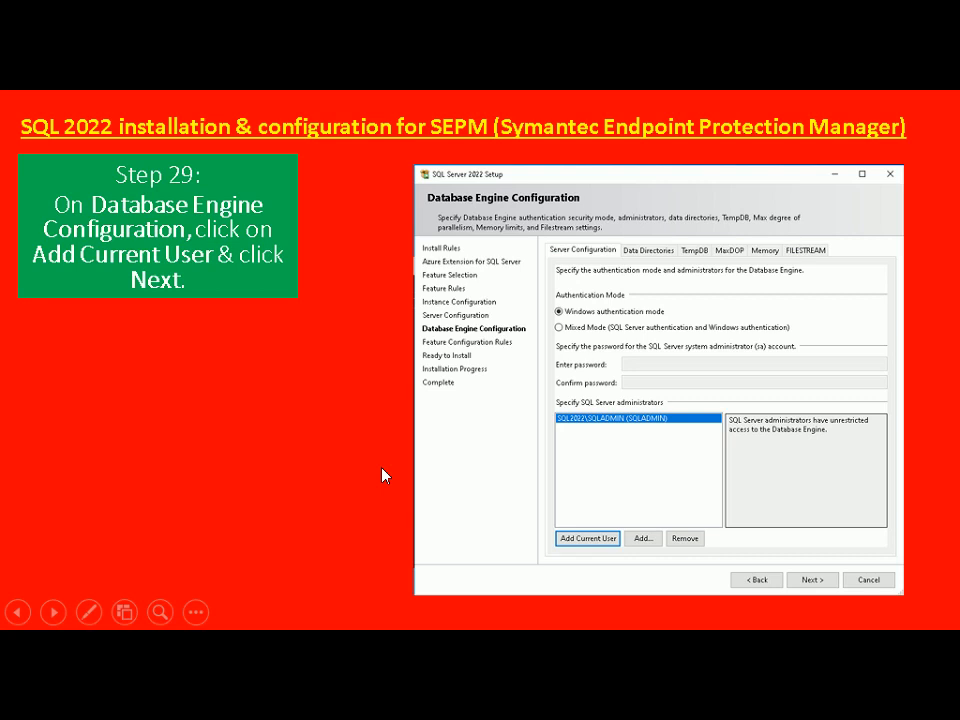
pyautogui.click(382, 468)
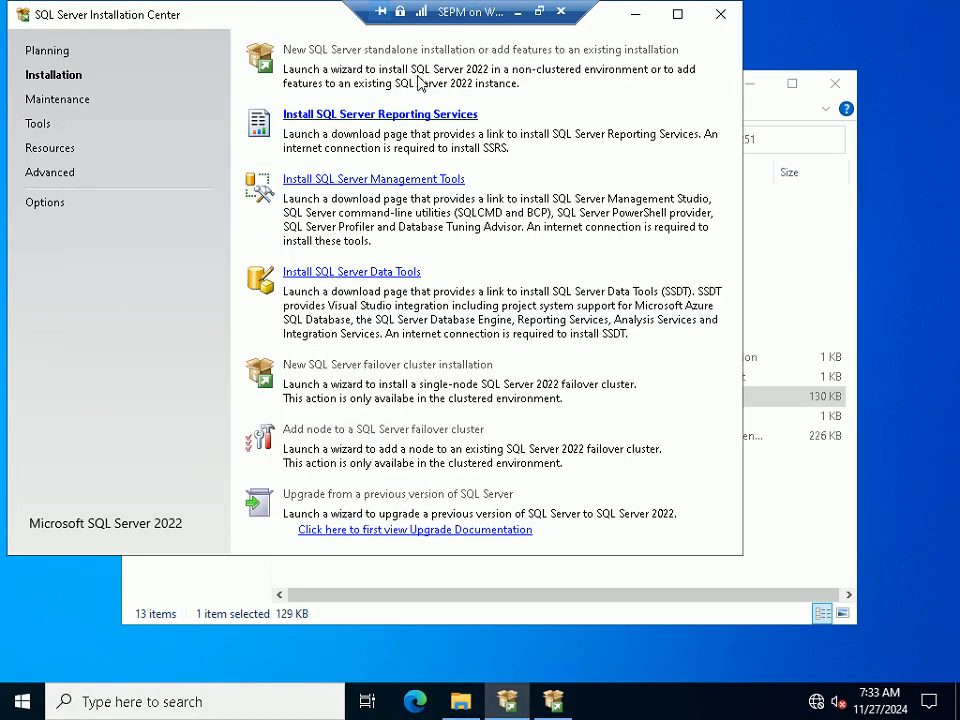
pyautogui.click(554, 706)
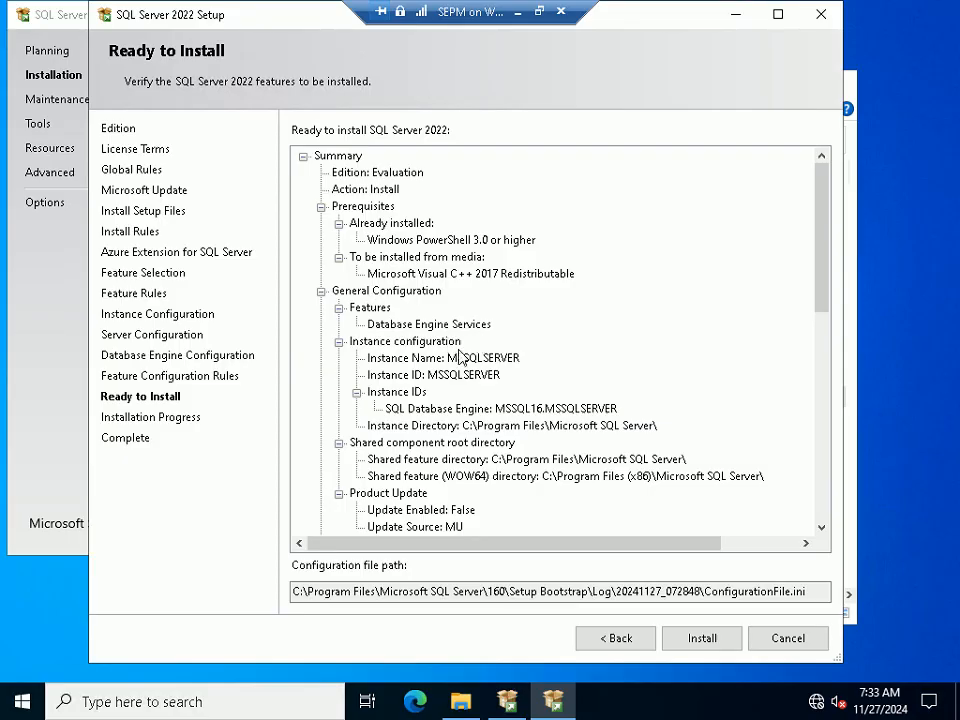
pyautogui.click(706, 640)
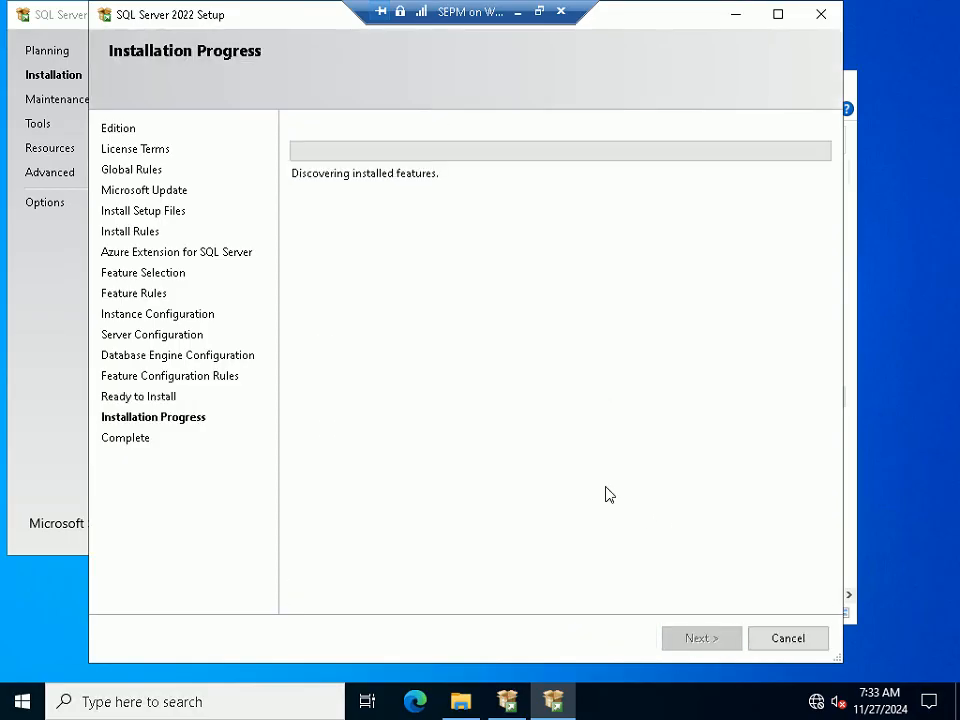
# Wait for SQL Server 2022 to finish with every feature succeeded, then bring up the slide show
pyautogui.click(540, 12)
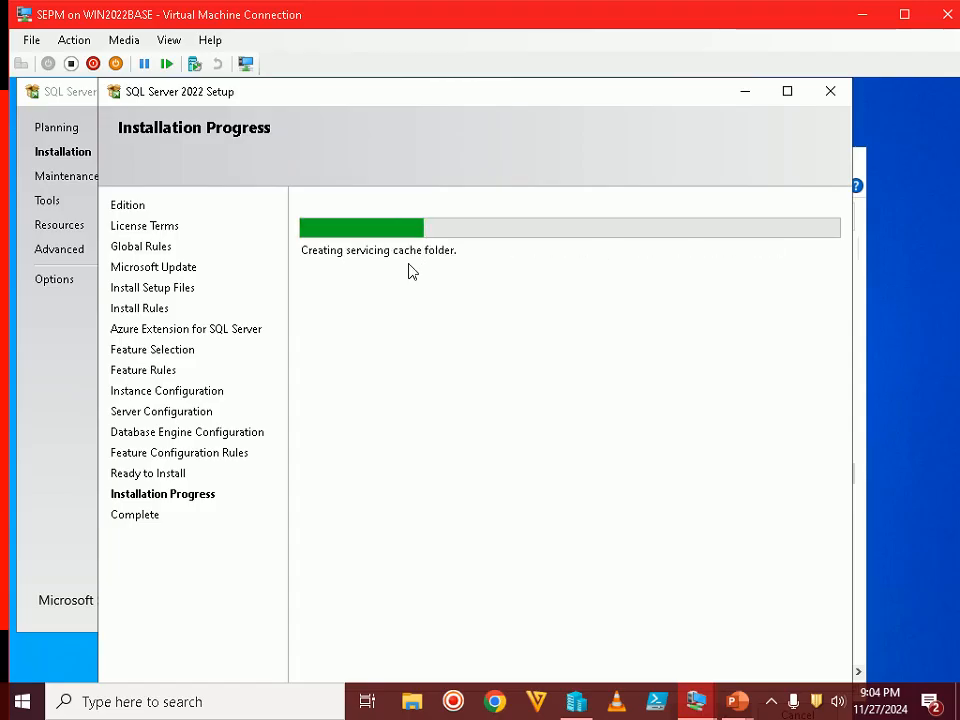
pyautogui.click(772, 703)
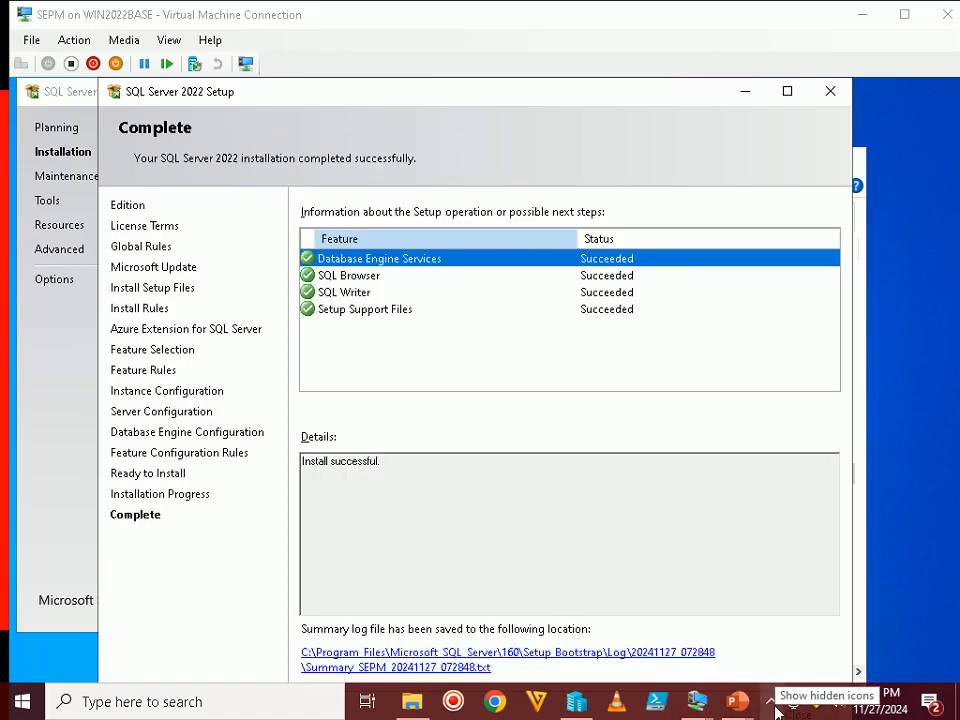
pyautogui.click(606, 363)
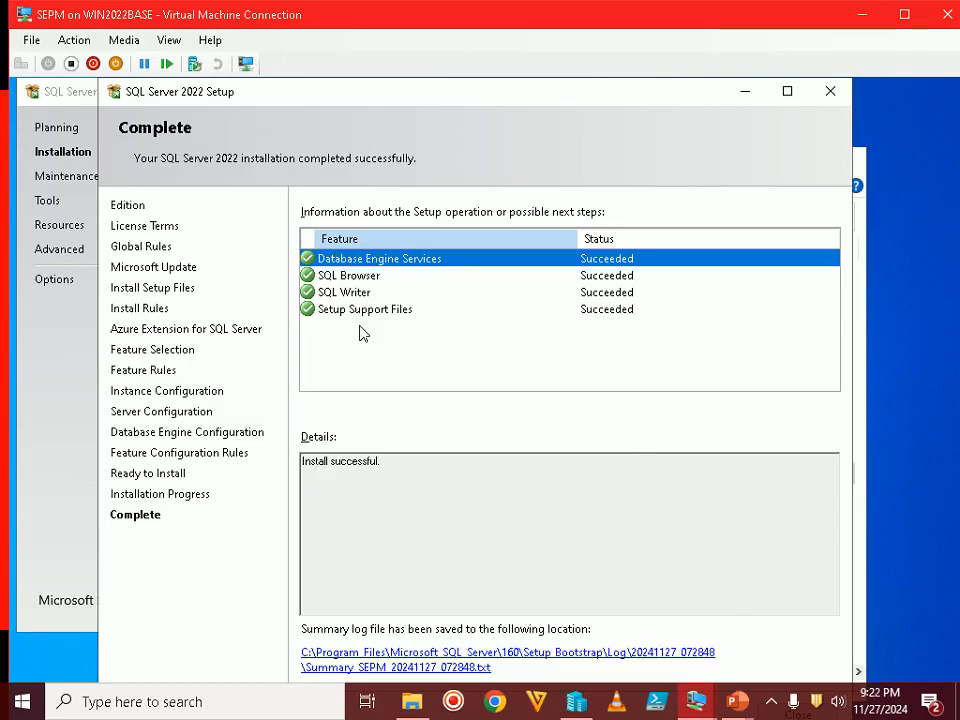
pyautogui.doubleClick(590, 28)
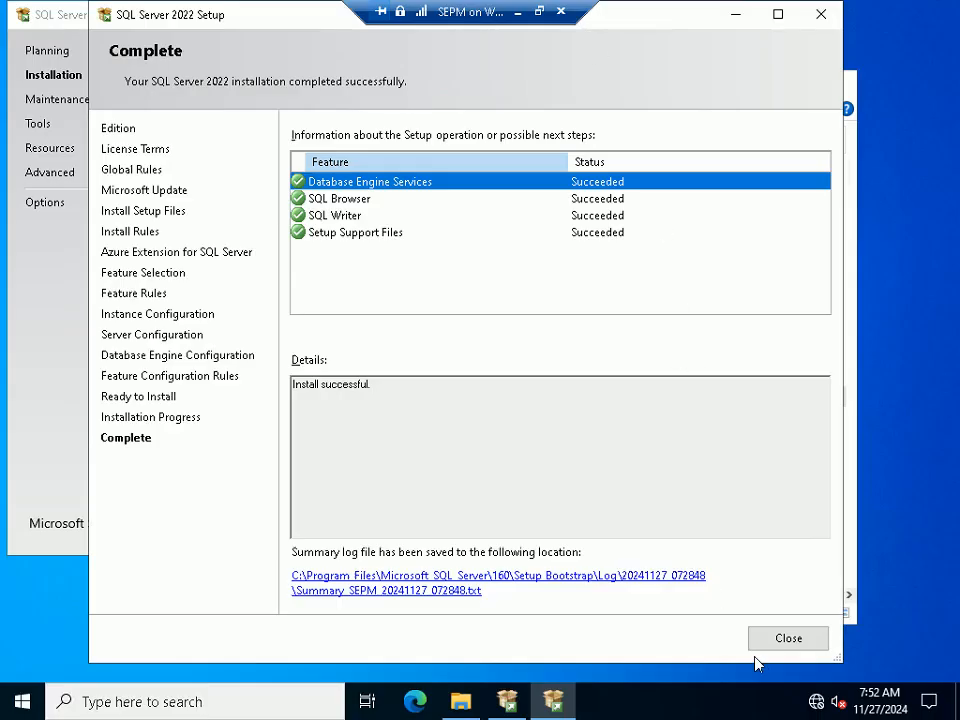
pyautogui.click(539, 11)
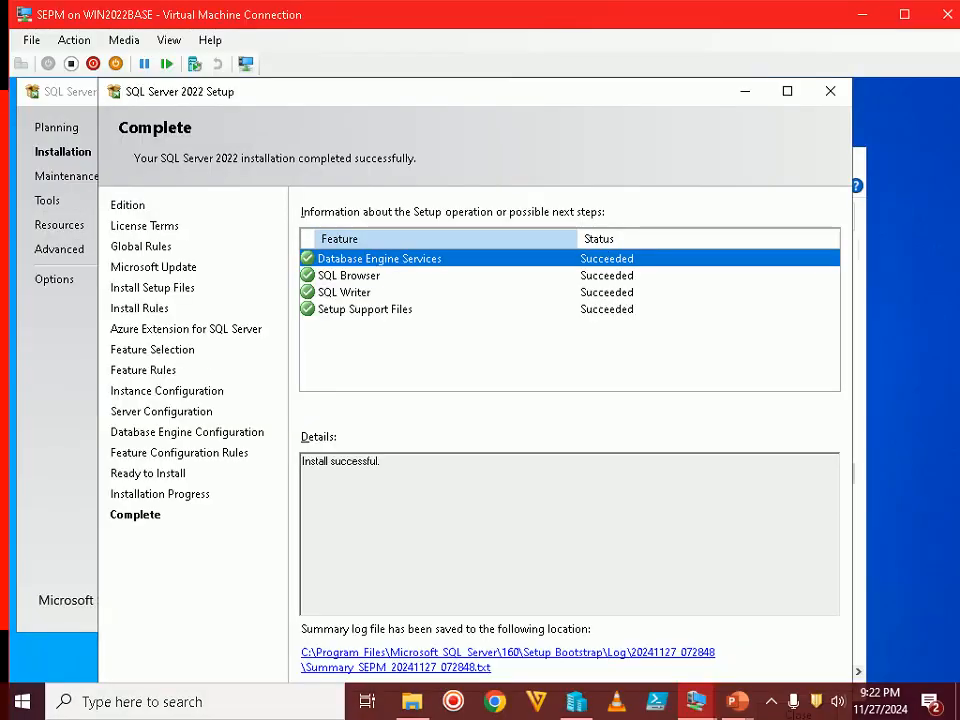
pyautogui.click(762, 660)
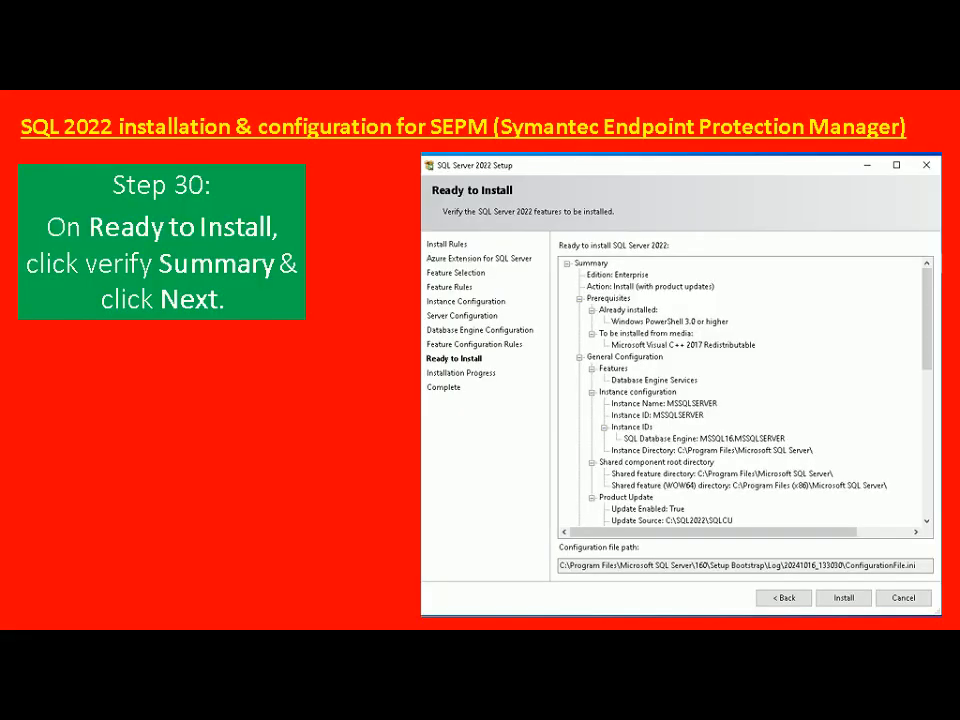
# Advance the slides to Step 31 on the Complete page and switch back to the VM
pyautogui.press('Right')
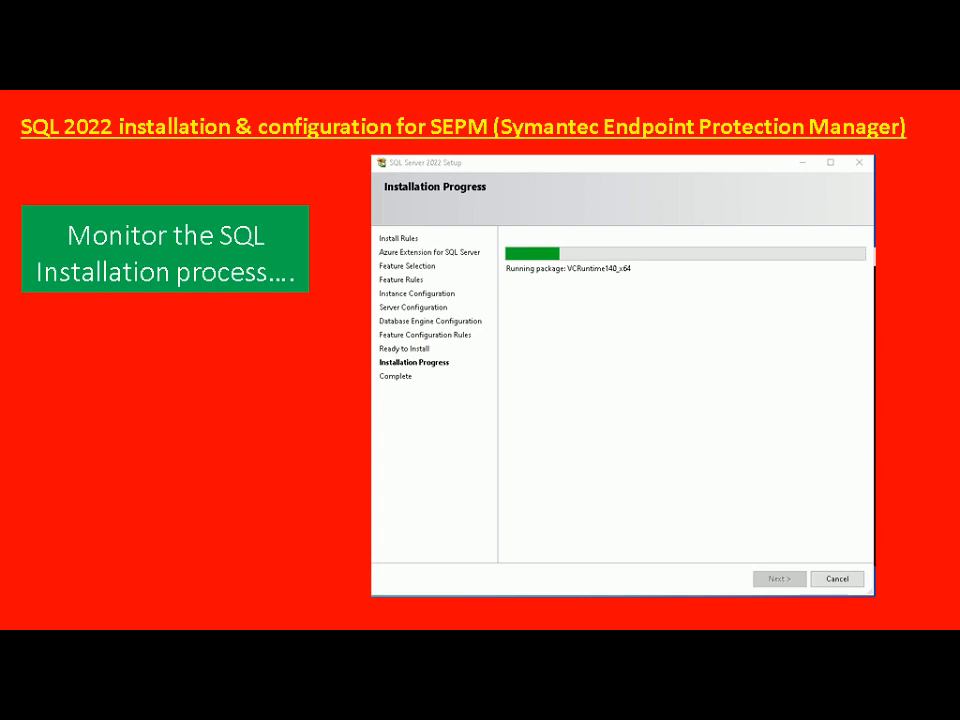
pyautogui.press('Right')
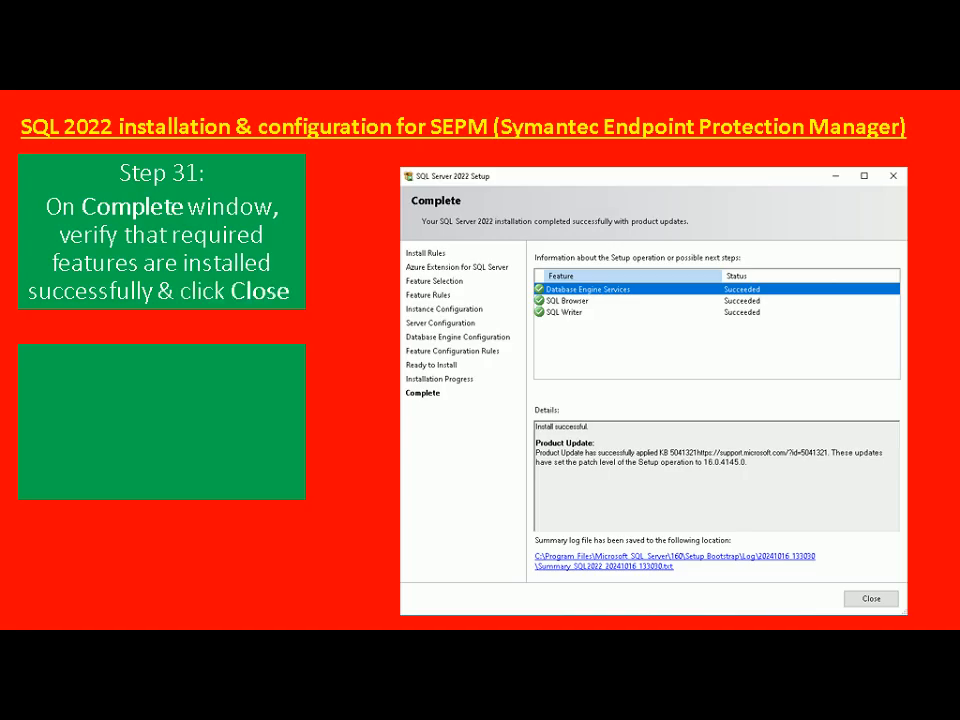
pyautogui.hotkey('alt', 'Tab')
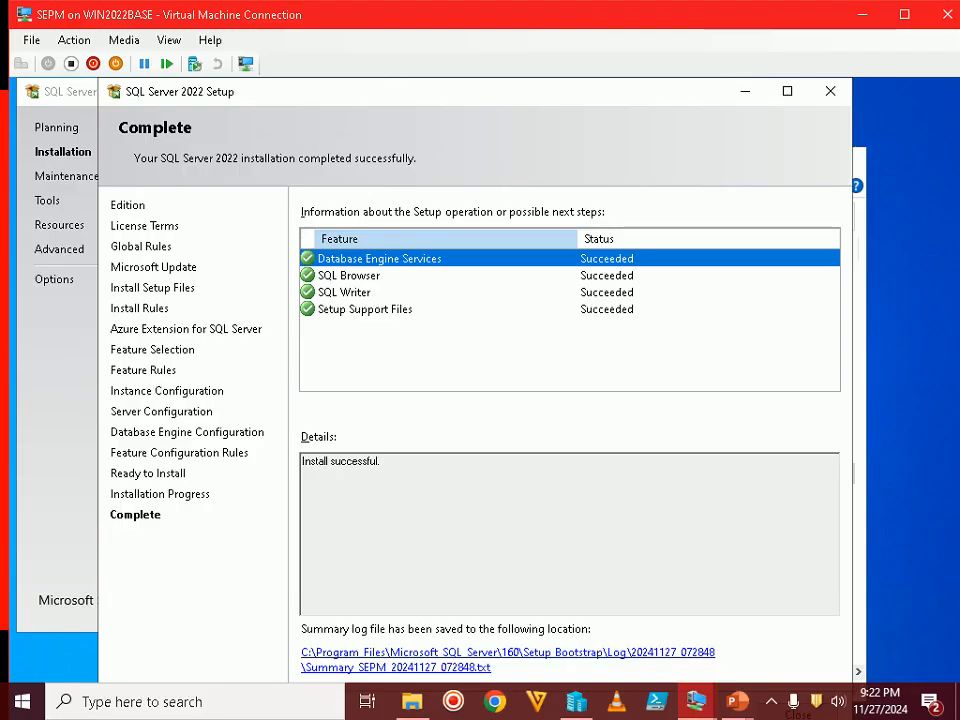
# Close the completed SQL Server setup, the Installation Center and File Explorer
pyautogui.doubleClick(782, 24)
pyautogui.click(796, 638)
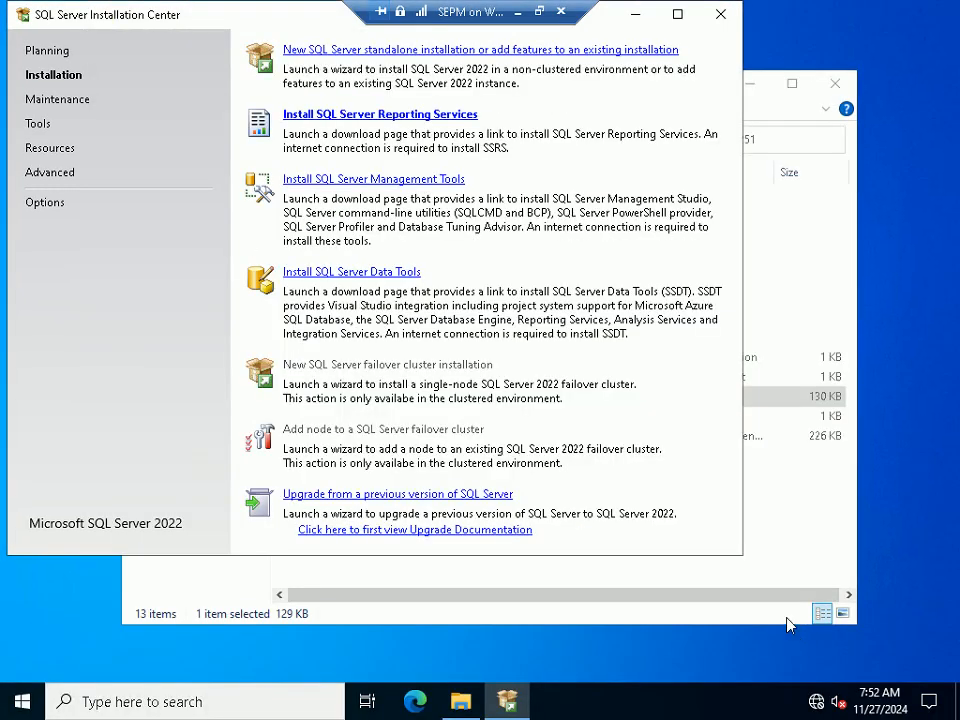
pyautogui.click(722, 16)
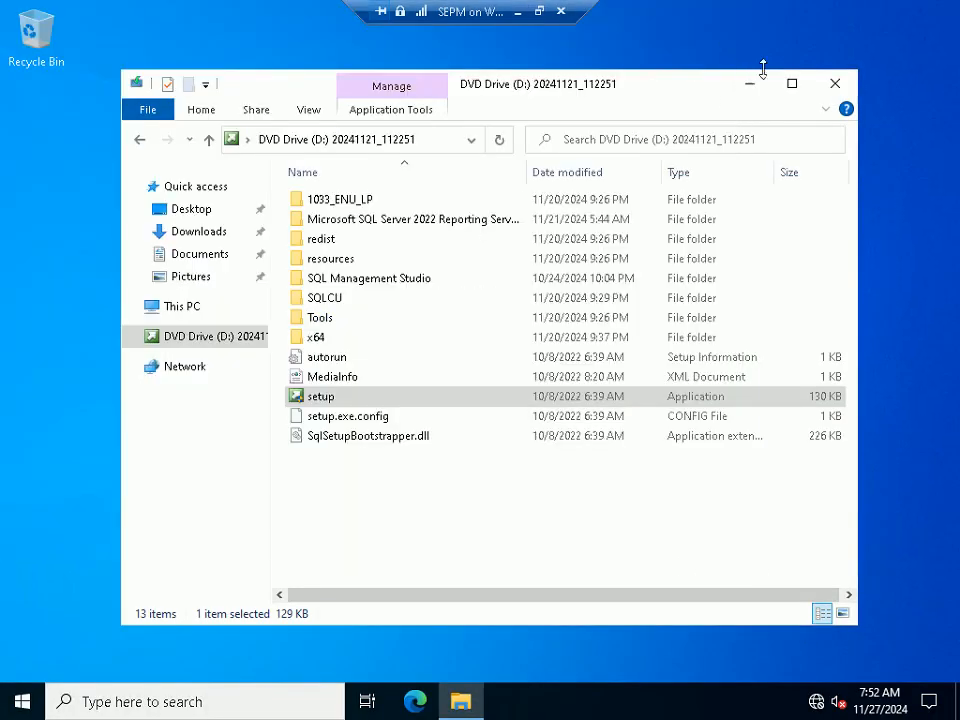
pyautogui.click(835, 83)
# Check the slide show, then switch back to the virtual machine
pyautogui.click(540, 12)
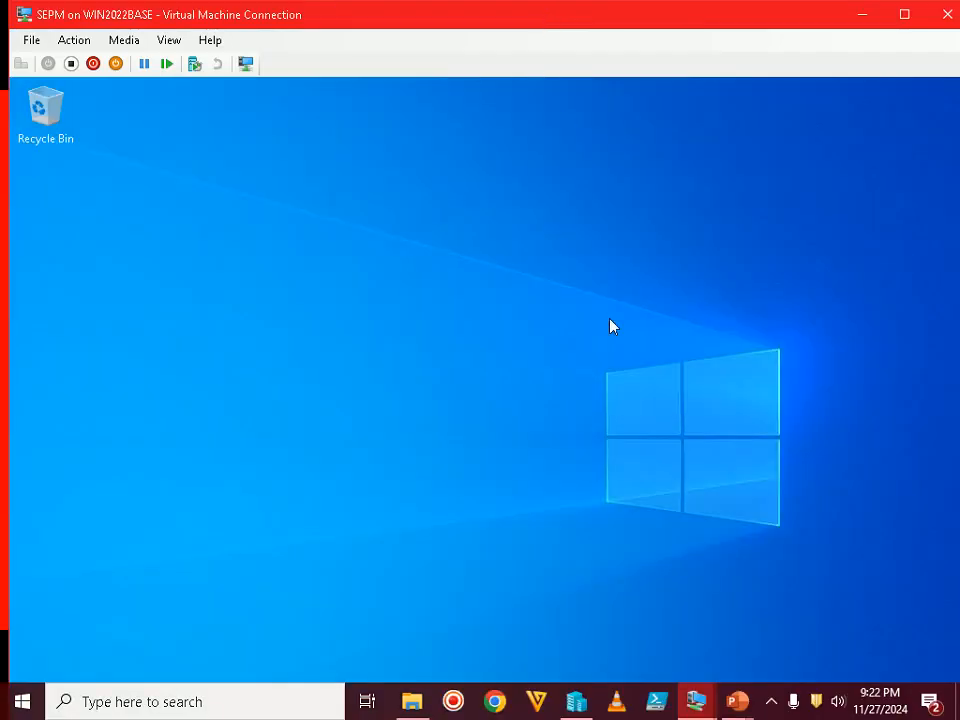
pyautogui.moveTo(740, 698)
pyautogui.click(838, 600)
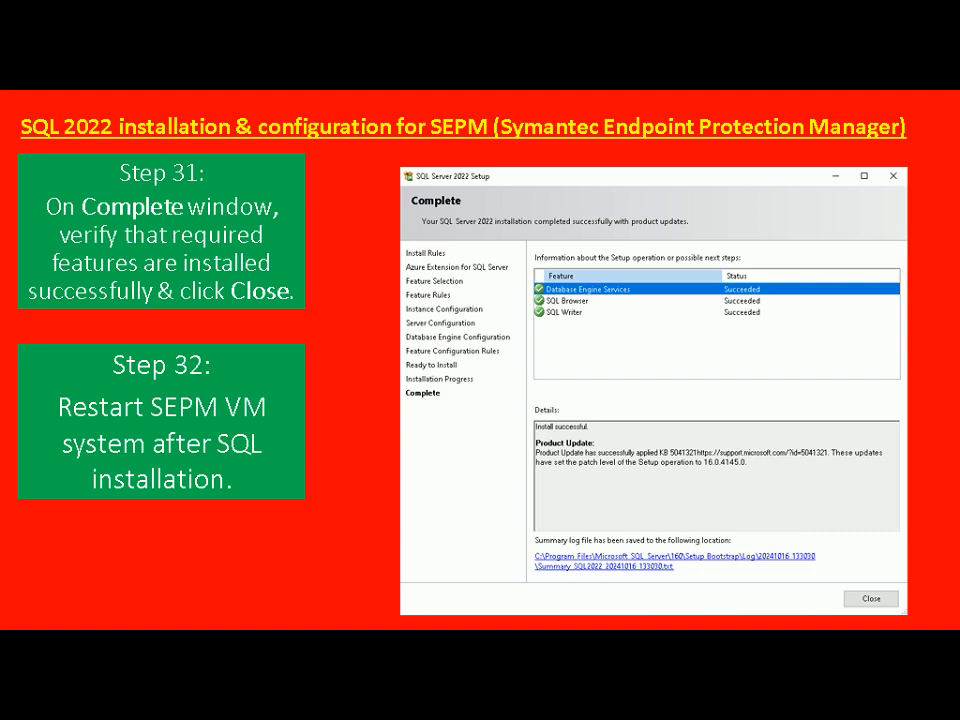
pyautogui.hotkey('alt', 'Tab')
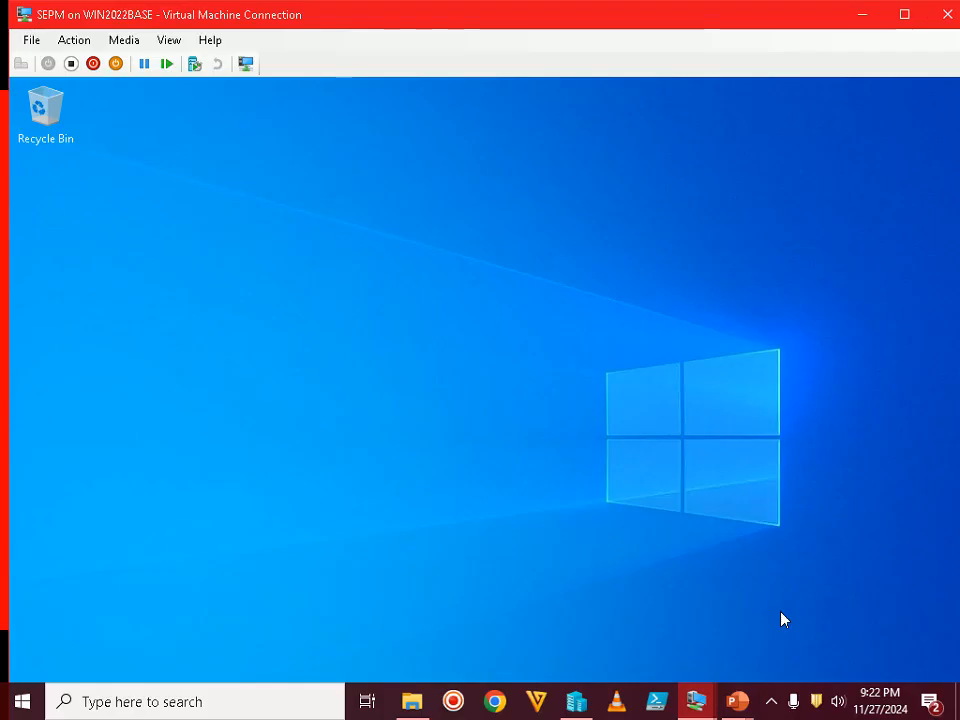
# Restart the guest server from the Start button's power options
pyautogui.doubleClick(598, 20)
pyautogui.rightClick(24, 704)
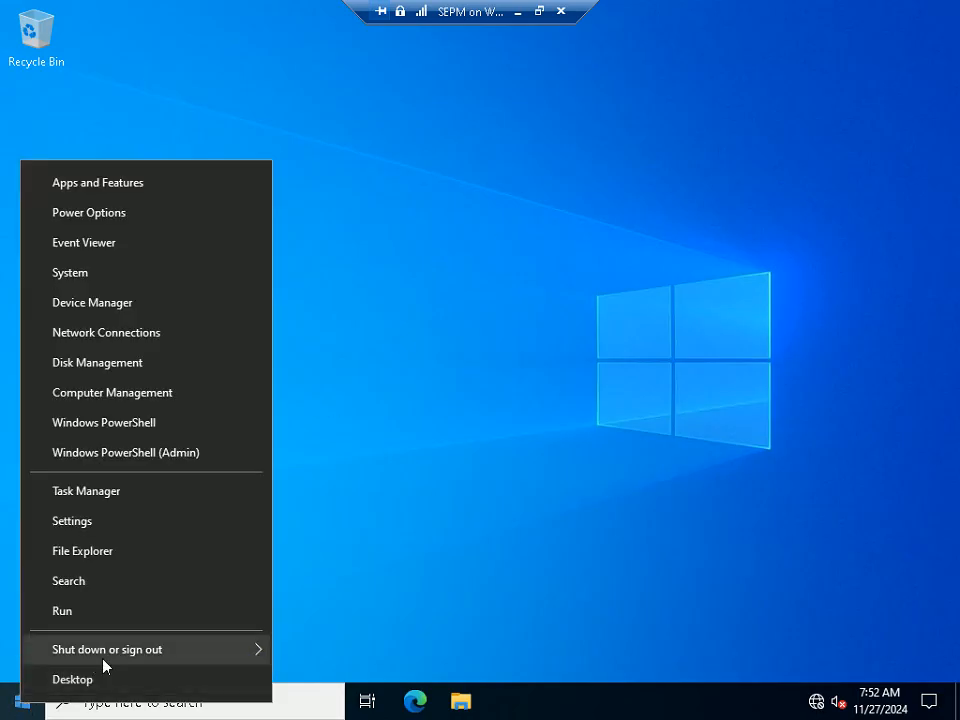
pyautogui.moveTo(144, 652)
pyautogui.click(316, 652)
pyautogui.click(316, 676)
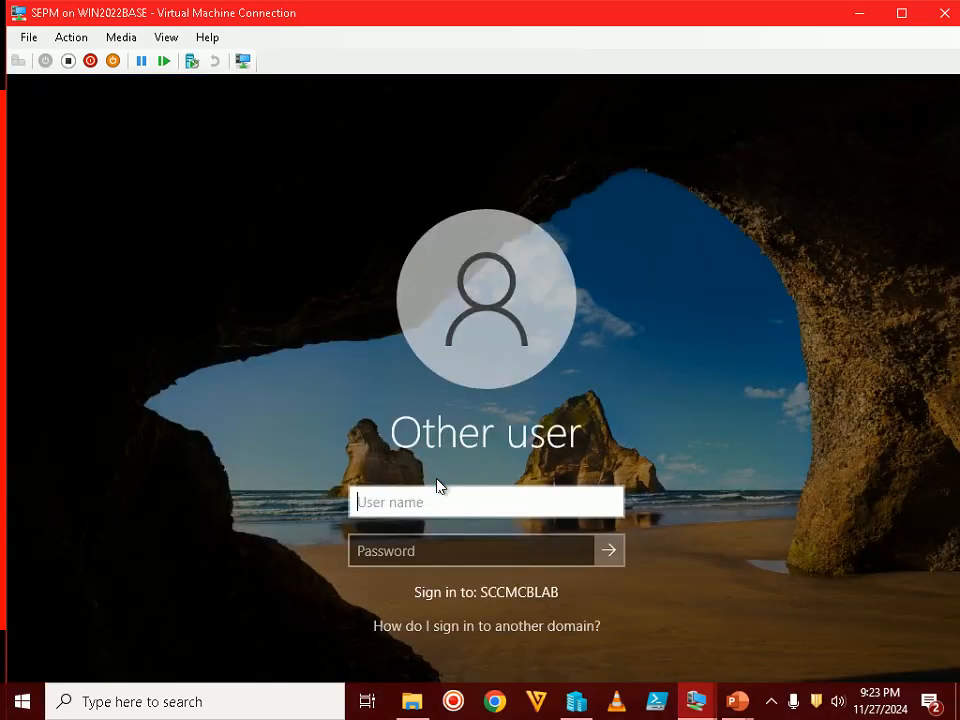
# Sign back in with the admin account username and password
pyautogui.write('sccmadmin')
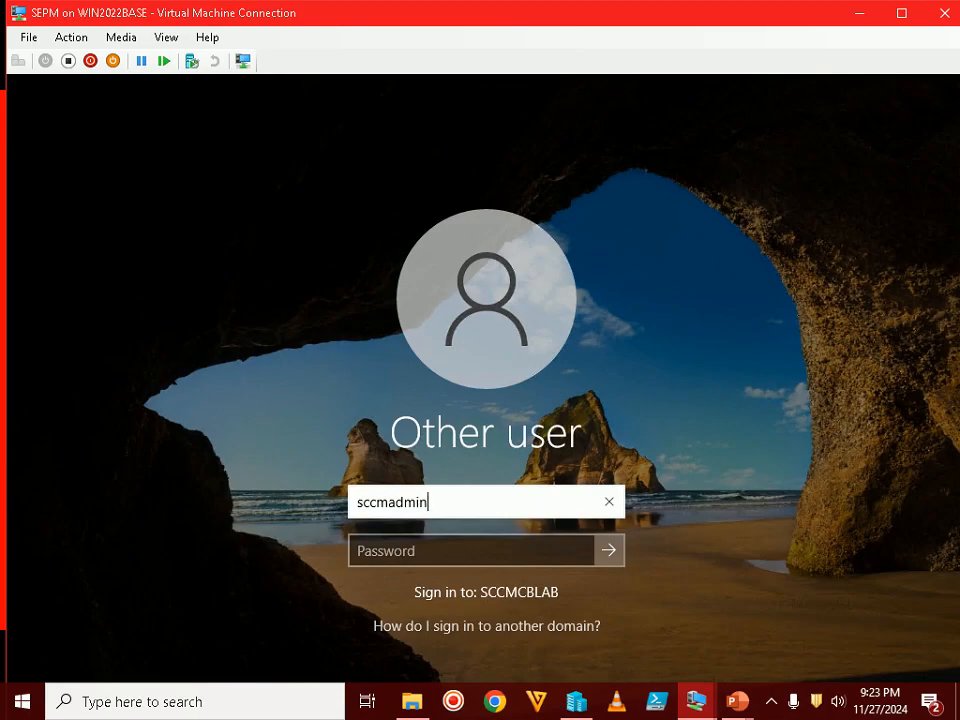
pyautogui.press('Tab')
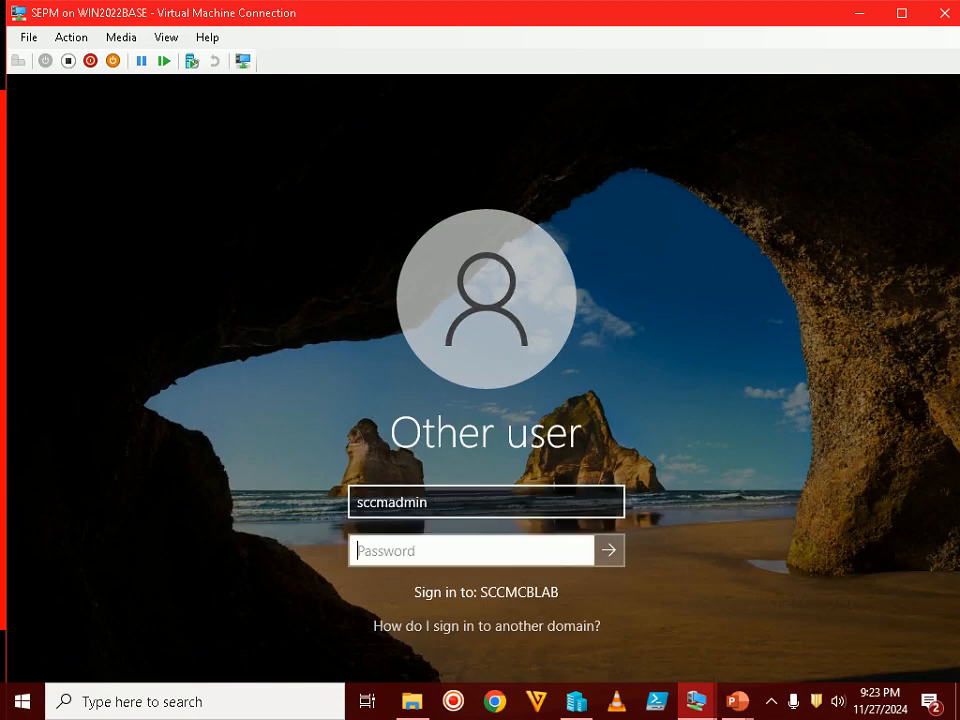
pyautogui.write('•••••••••••••••••••••')
pyautogui.press('Return')
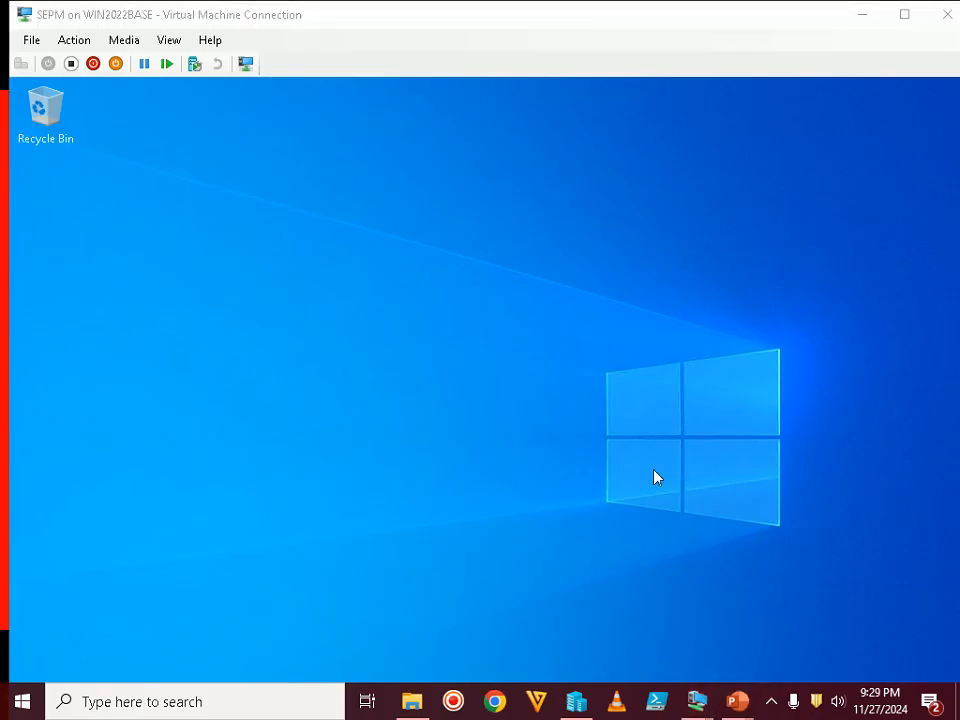
# Bring the PowerPoint slide show showing Step 32 to the front
pyautogui.click(545, 332)
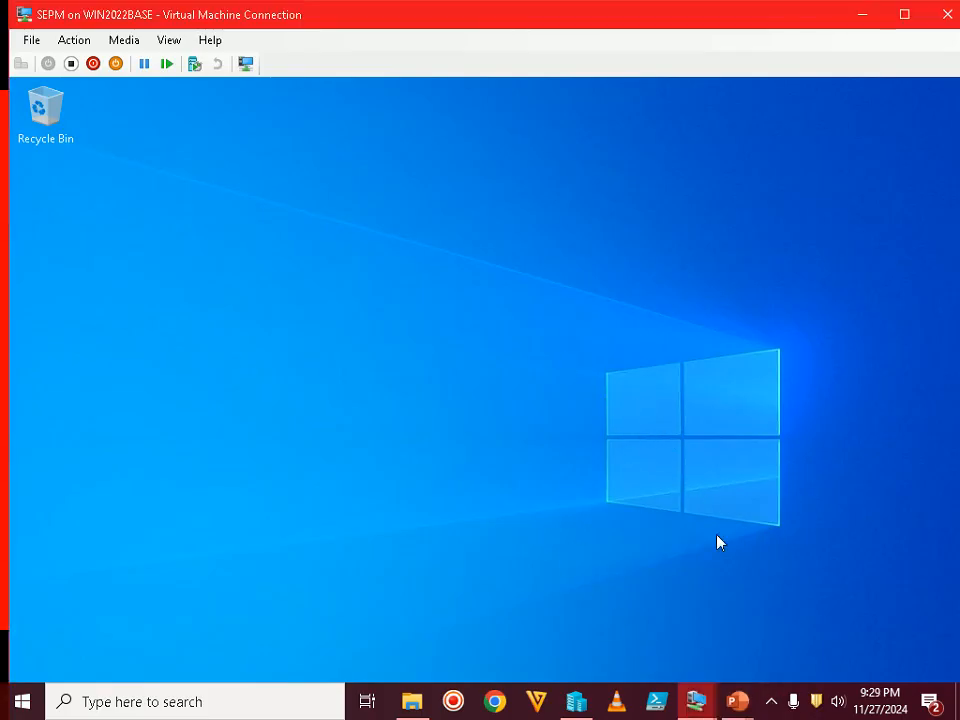
pyautogui.click(737, 701)
pyautogui.click(784, 583)
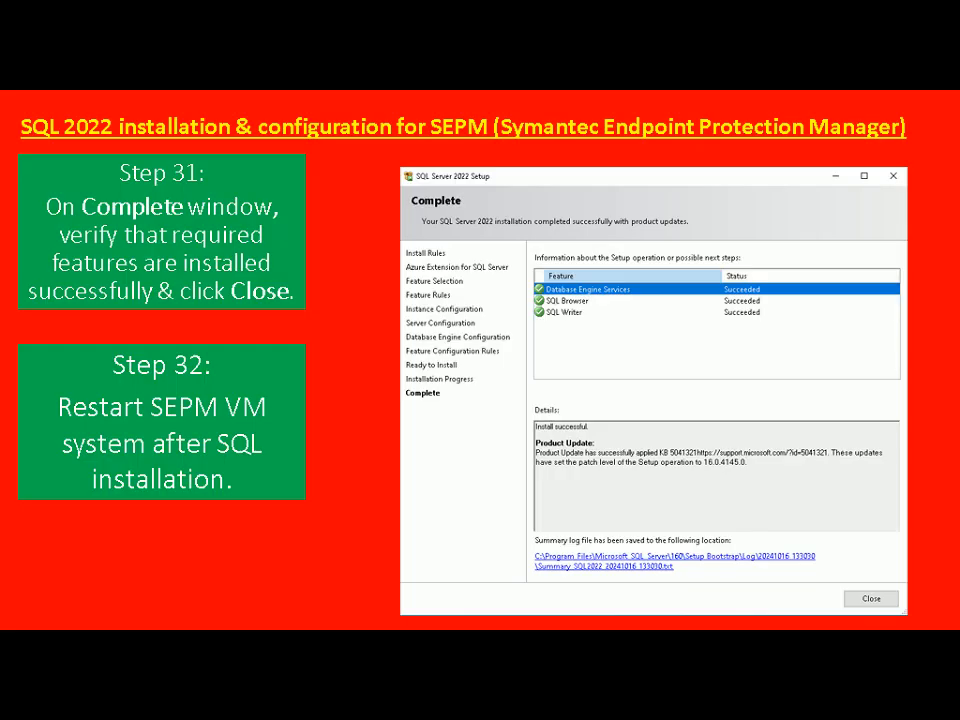
# Advance to the Step 33–34 Management Studio slide and switch back to the VM
pyautogui.press('Right')
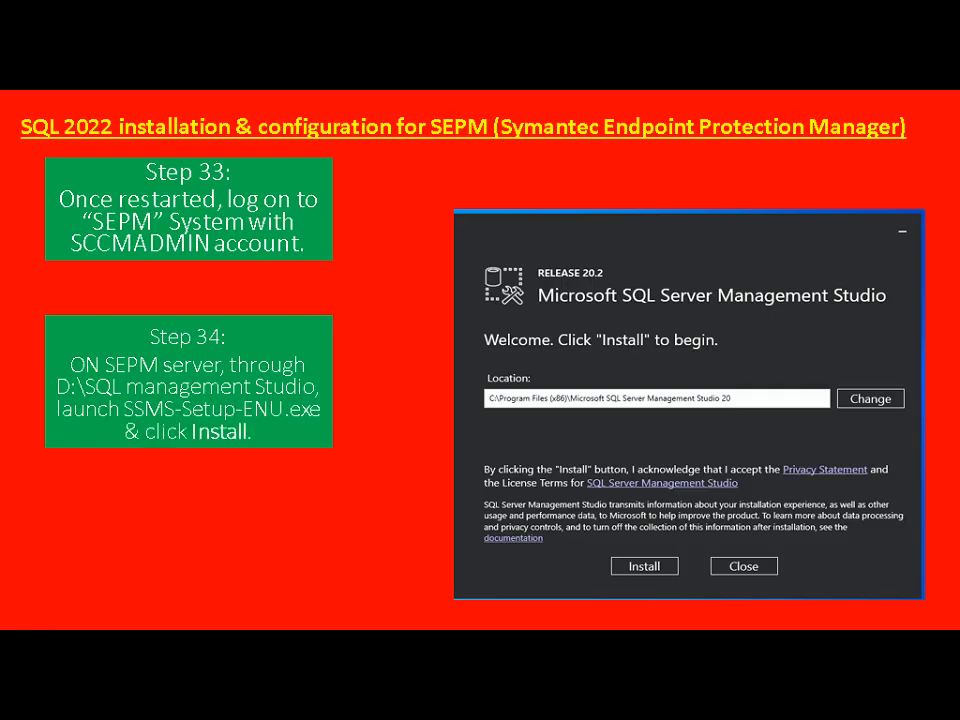
pyautogui.hotkey('alt', 'Tab')
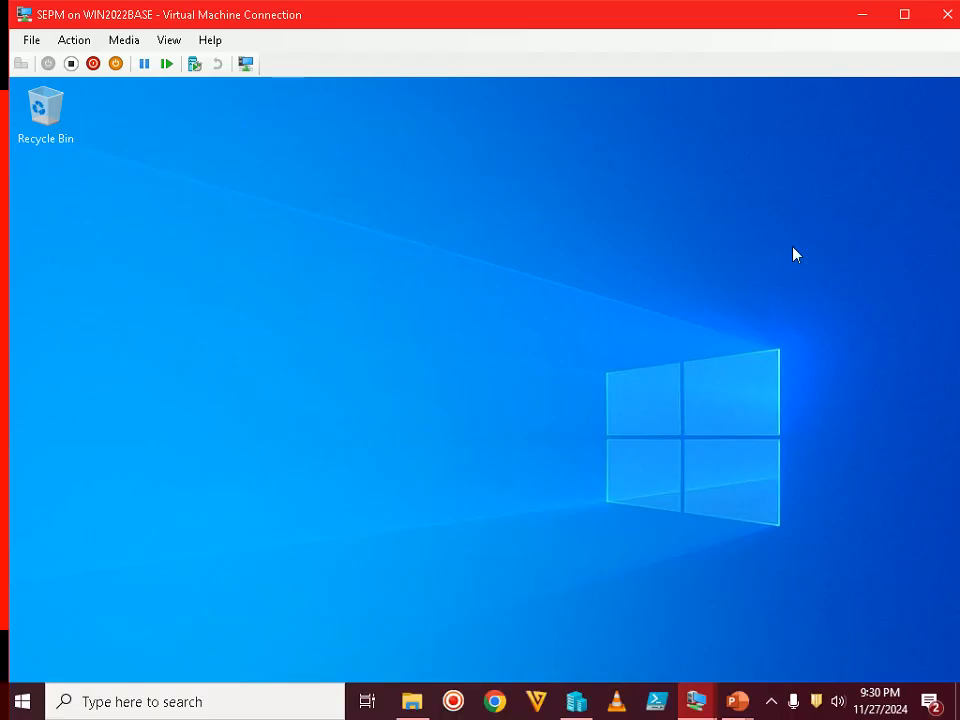
# Open File Explorer on the DVD drive and widen the Name column
pyautogui.doubleClick(746, 26)
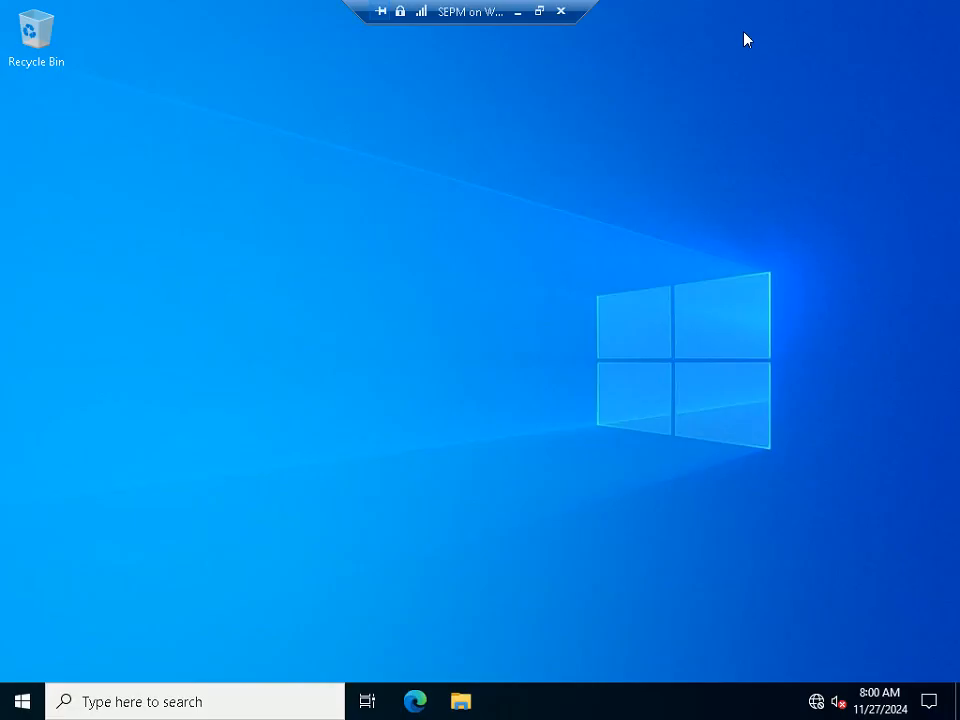
pyautogui.click(459, 702)
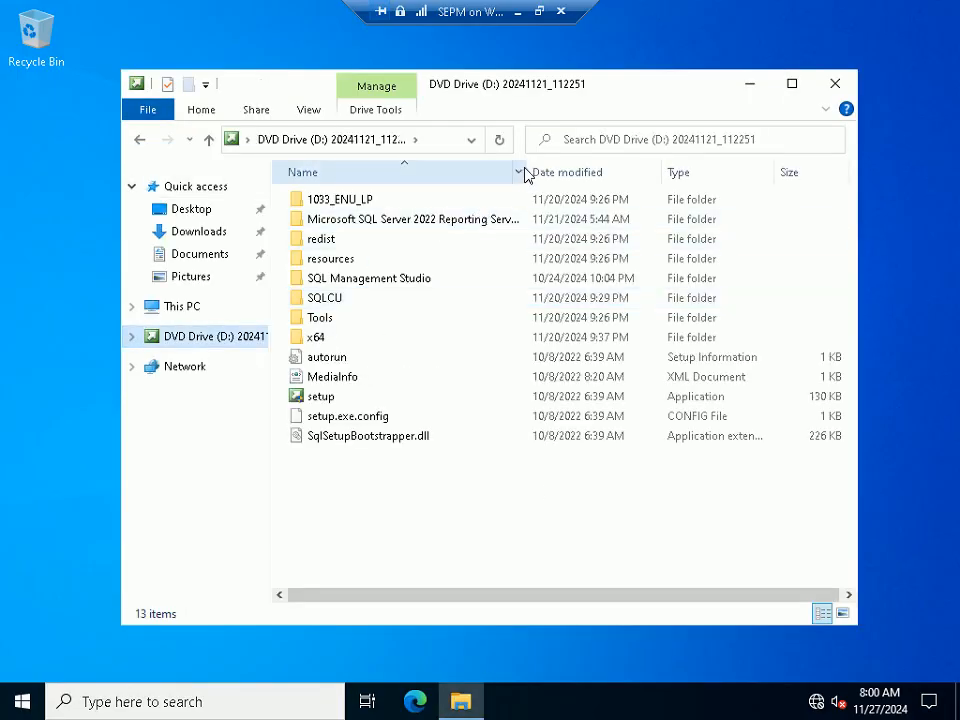
pyautogui.doubleClick(524, 174)
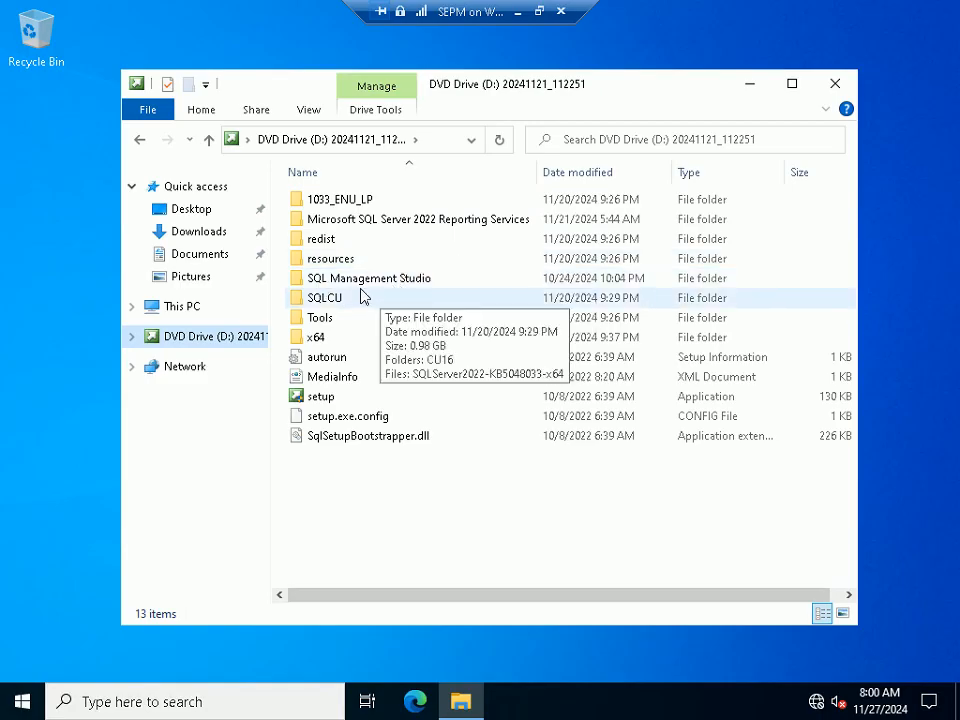
# Open the SQL Management Studio folder and launch SSMS-Setup-ENU
pyautogui.click(360, 279)
pyautogui.click(386, 221)
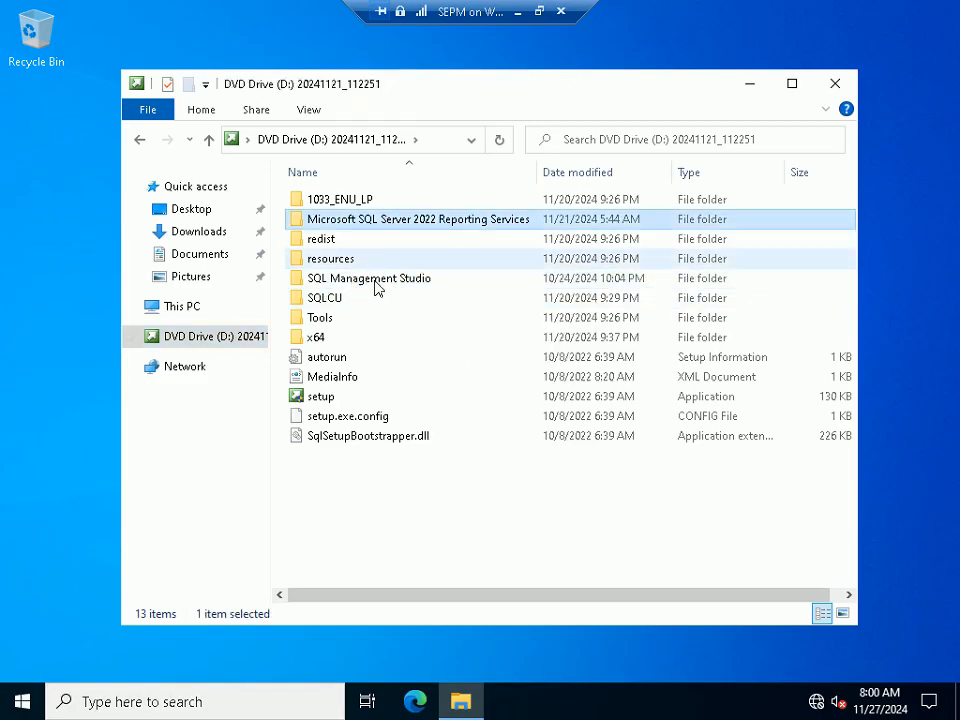
pyautogui.click(377, 288)
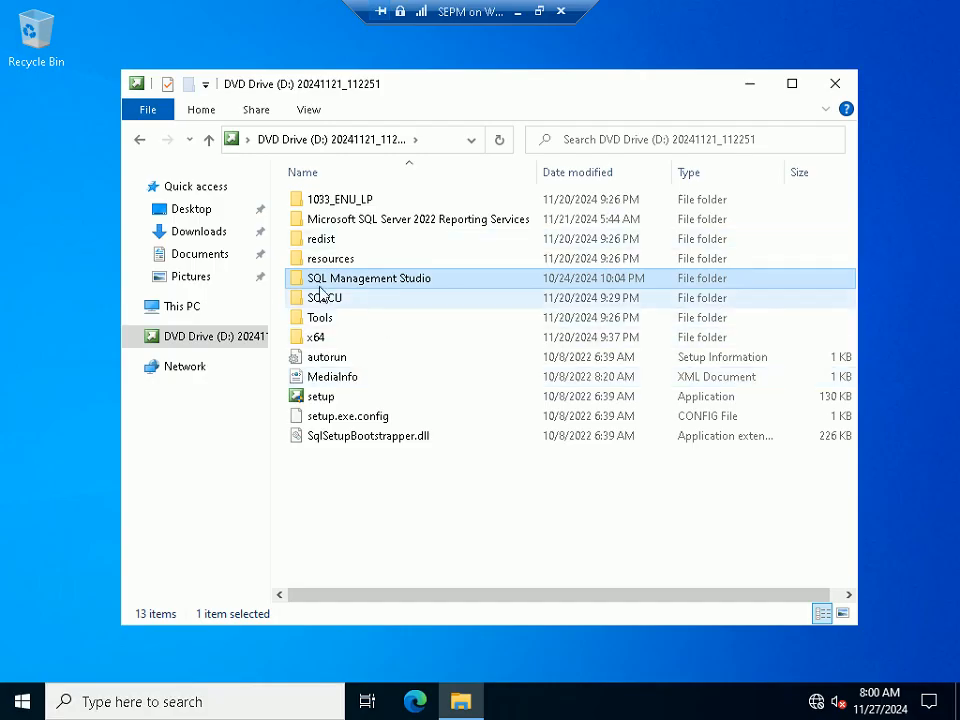
pyautogui.doubleClick(377, 280)
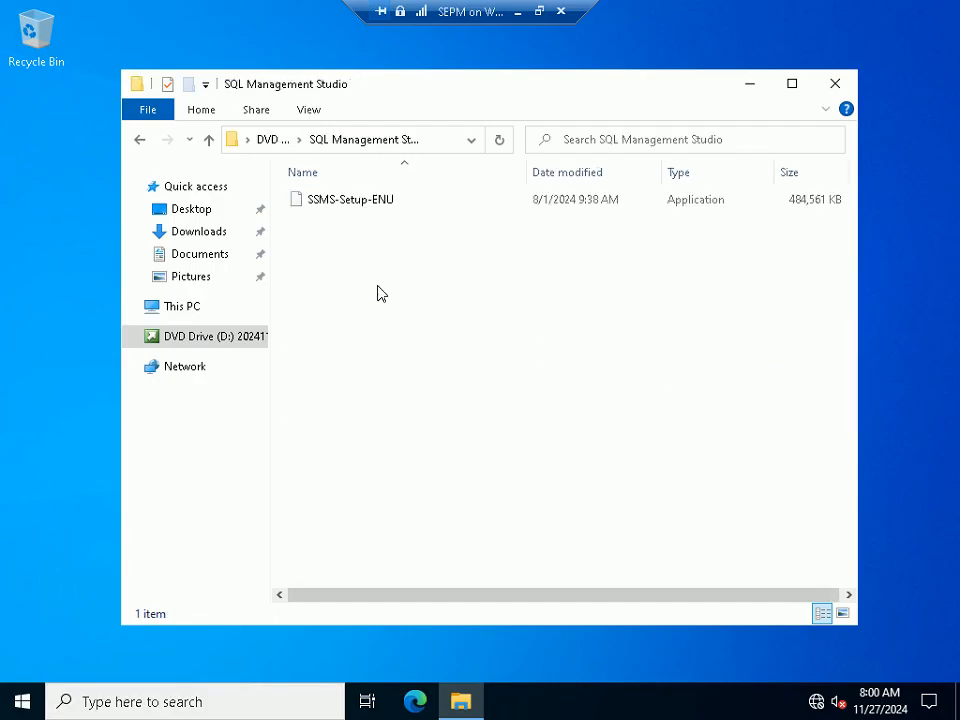
pyautogui.doubleClick(378, 203)
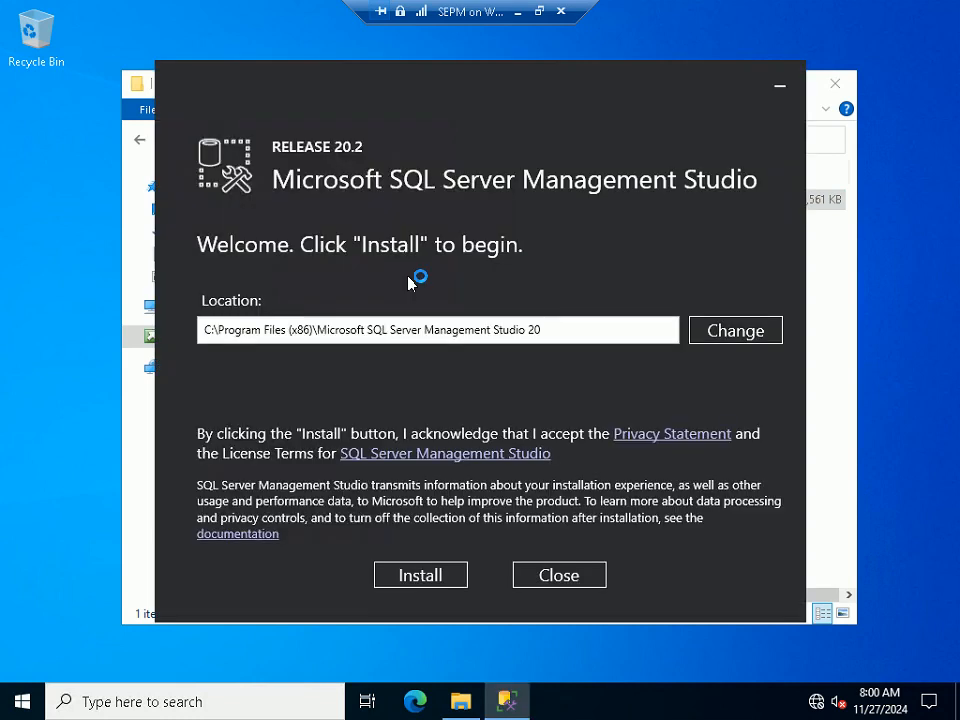
# Check the slide show, then start the SSMS installation and approve the UAC prompt
pyautogui.click(540, 12)
pyautogui.moveTo(740, 703)
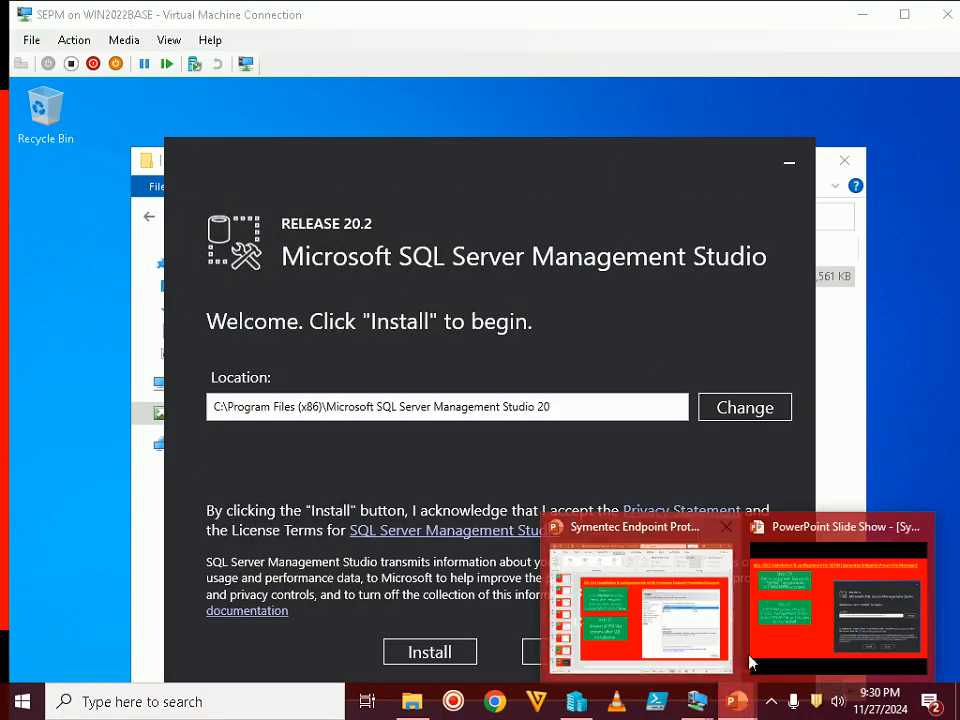
pyautogui.click(752, 660)
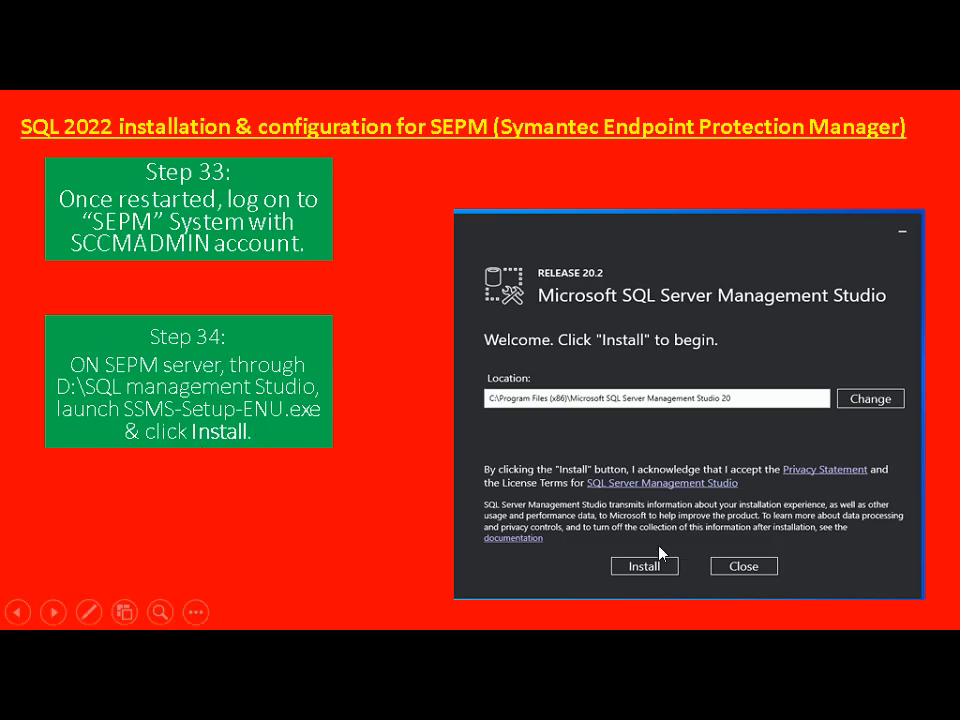
pyautogui.hotkey('alt', 'Tab')
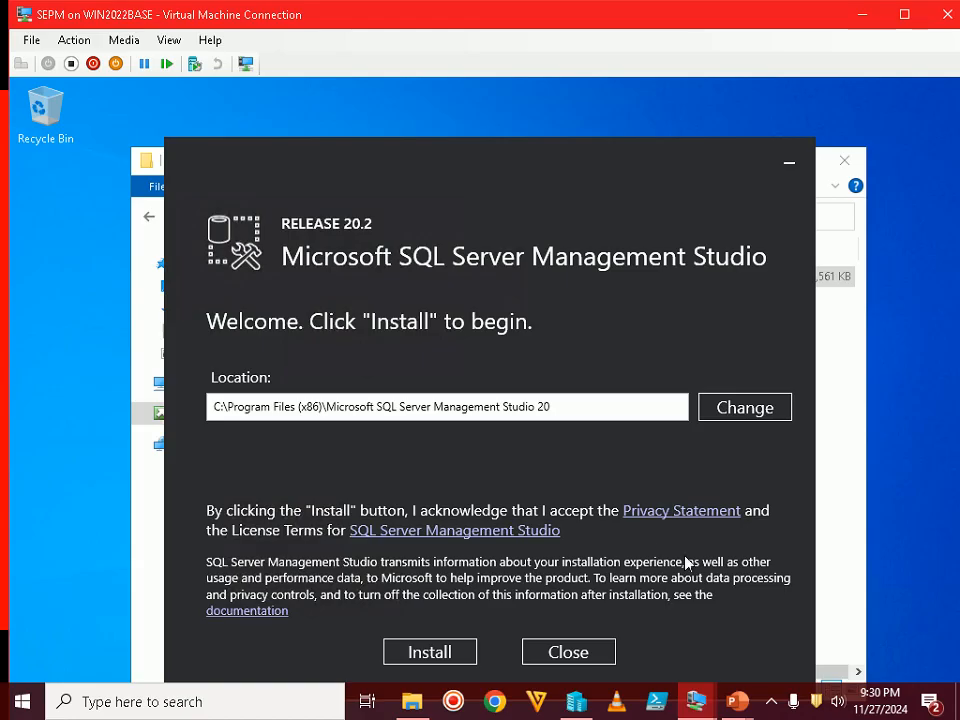
pyautogui.doubleClick(699, 27)
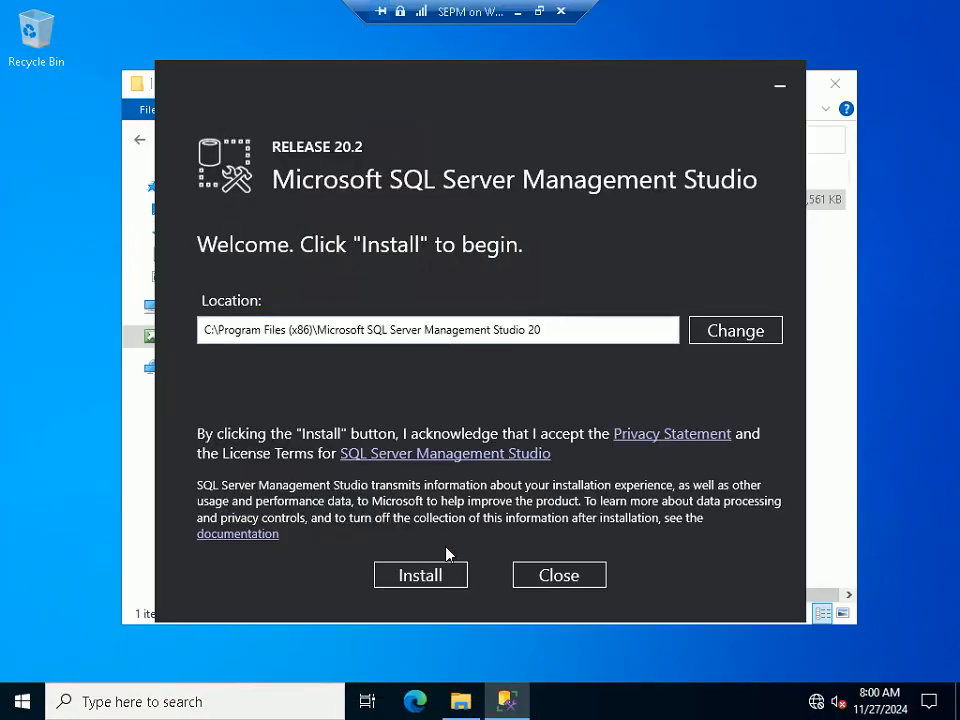
pyautogui.click(437, 575)
pyautogui.click(431, 470)
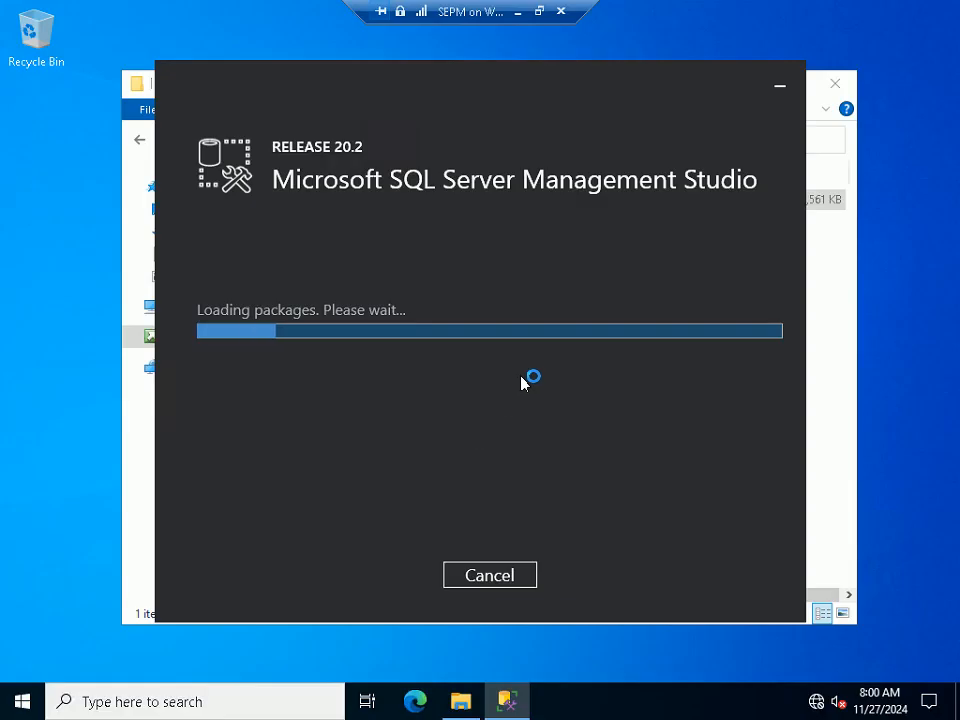
# Move the installer window up and advance the slides to the installation progress step
pyautogui.click(541, 14)
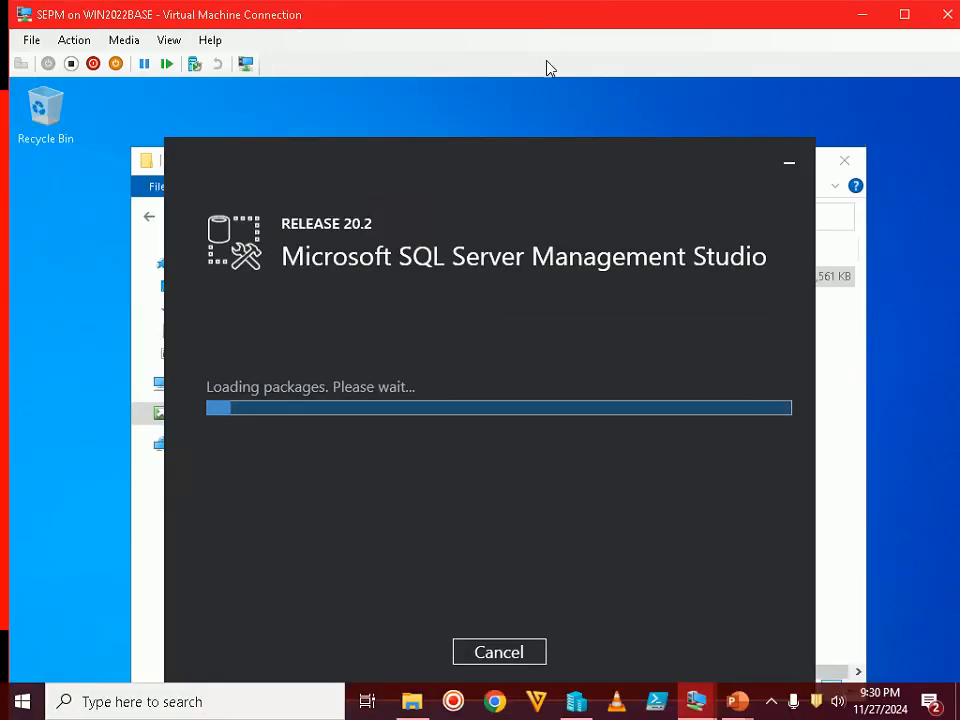
pyautogui.moveTo(518, 160); pyautogui.dragTo(516, 119)
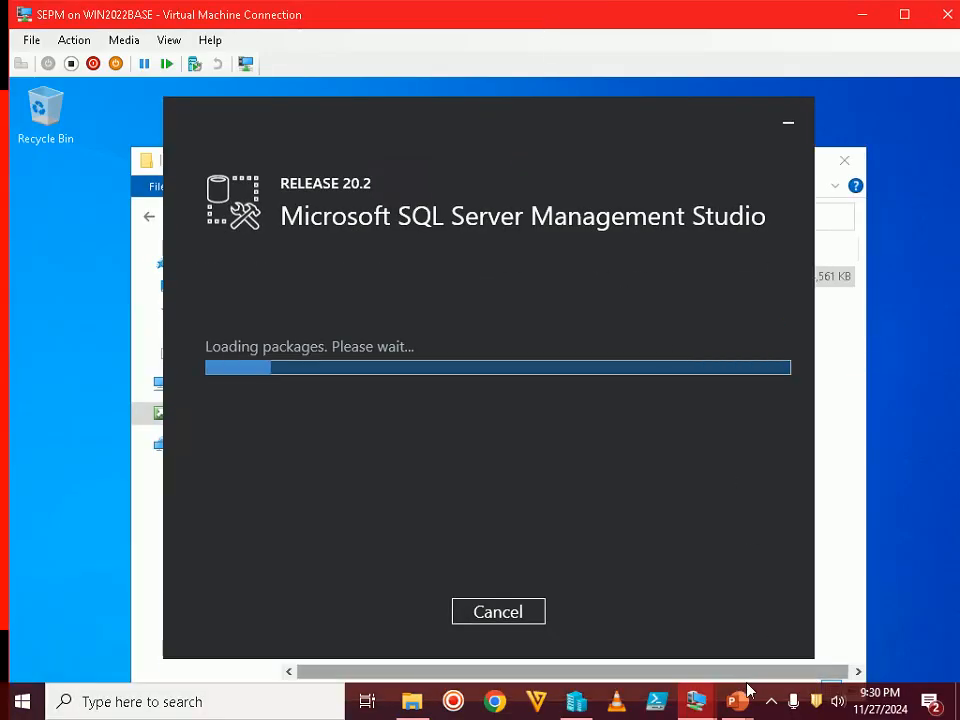
pyautogui.moveTo(741, 707)
pyautogui.click(808, 634)
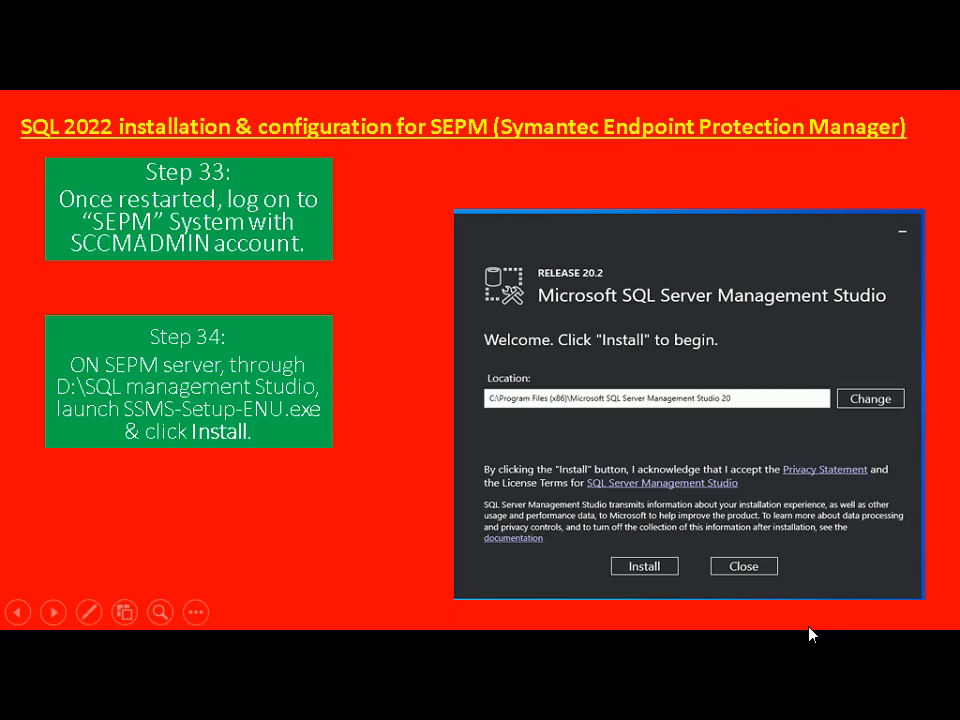
pyautogui.click(808, 634)
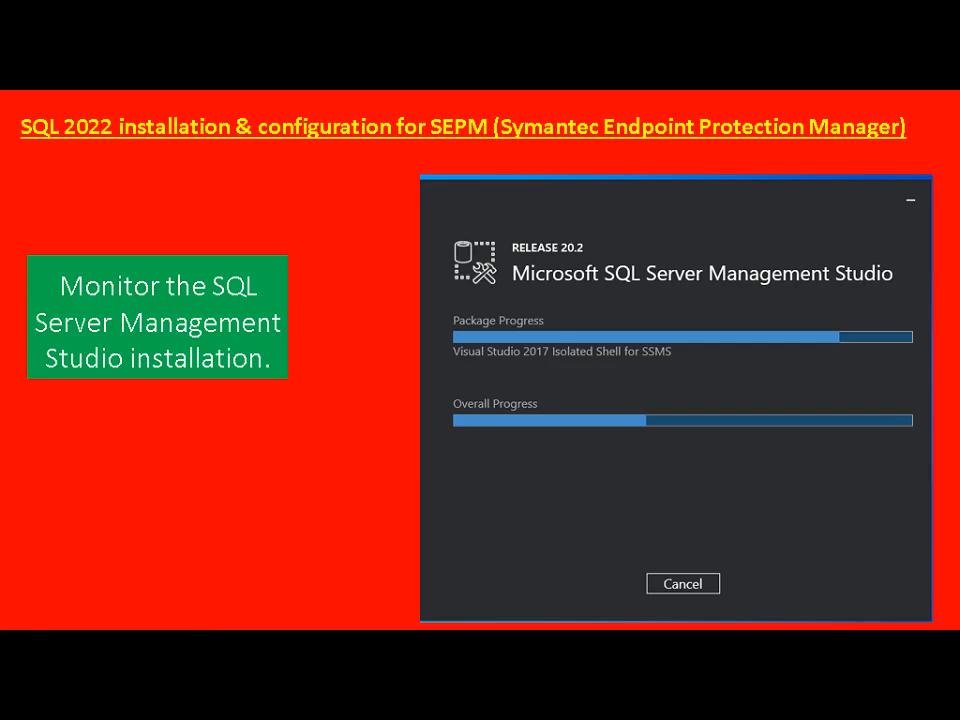
pyautogui.hotkey('alt', 'Tab')
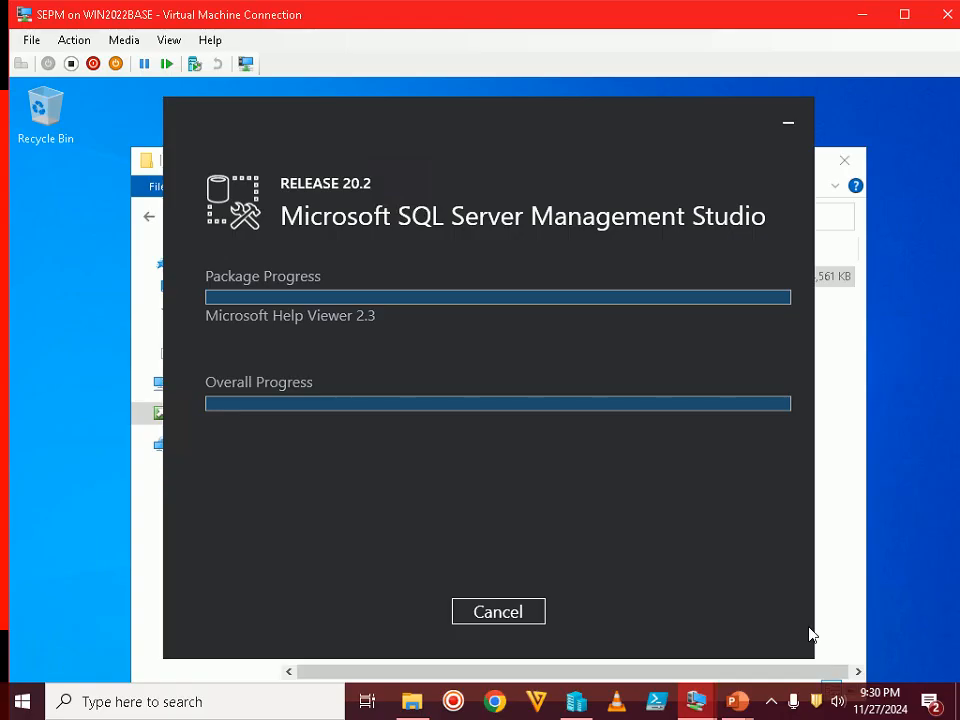
# Check the hidden notification area icons while SSMS 20.2 installs
pyautogui.click(772, 708)
pyautogui.click(772, 708)
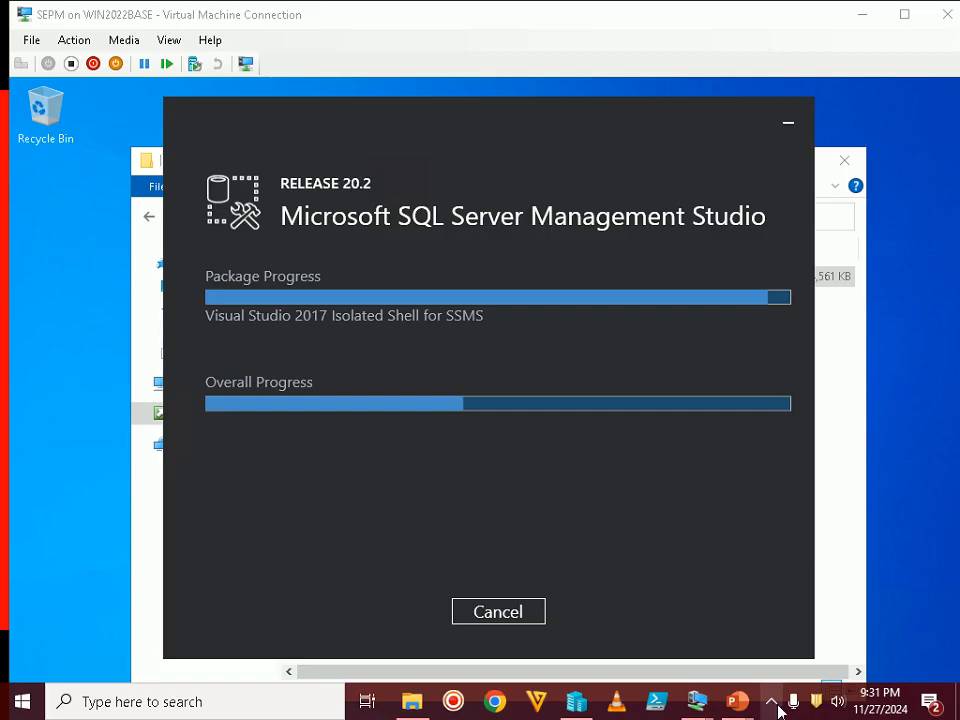
pyautogui.click(777, 709)
pyautogui.click(777, 709)
pyautogui.click(777, 709)
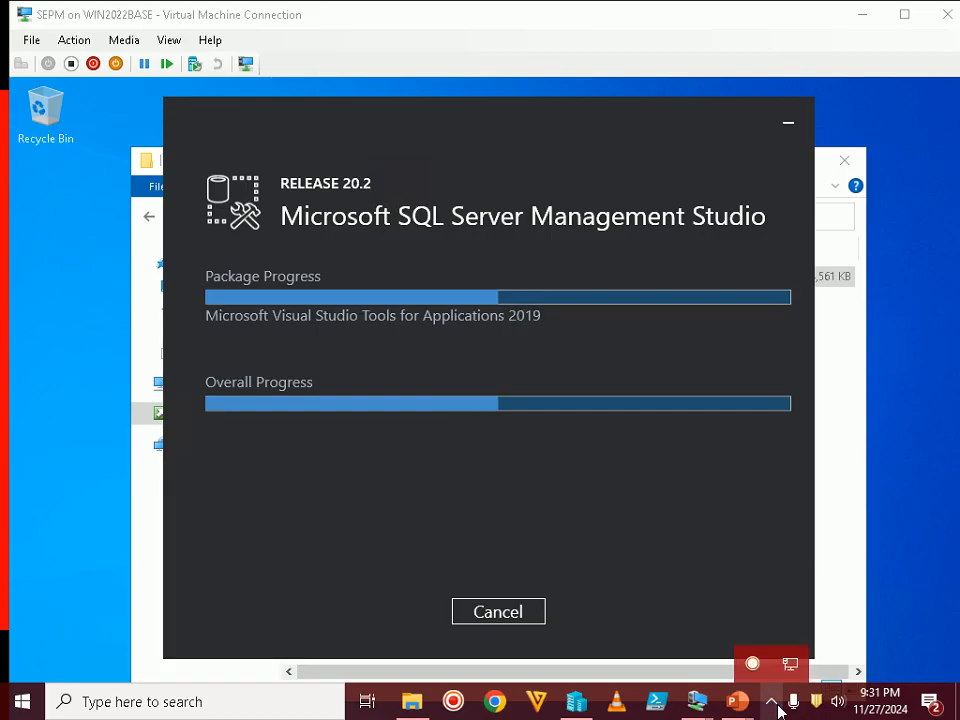
pyautogui.click(777, 709)
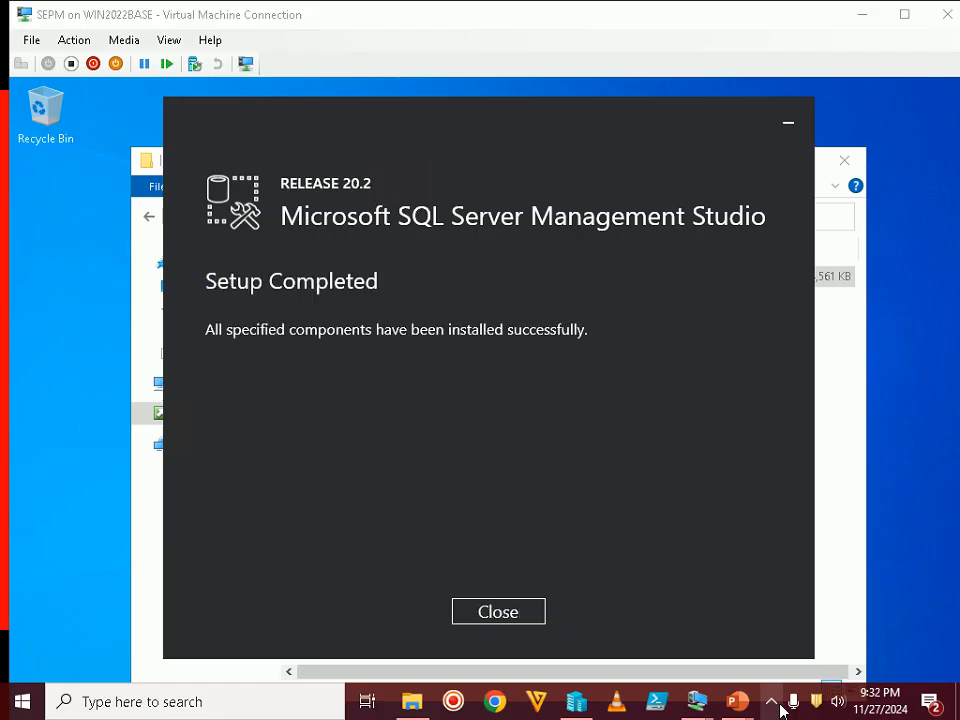
# Close the completed SSMS setup, advance to the Setup Completed slide, then return to the VM
pyautogui.click(615, 445)
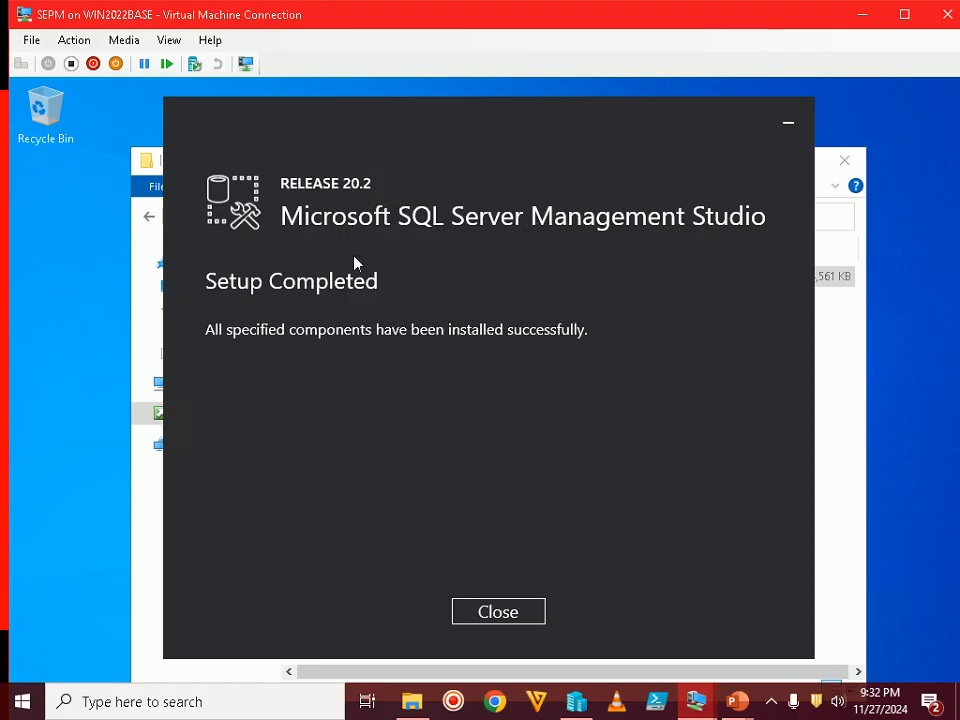
pyautogui.click(497, 612)
pyautogui.click(741, 697)
pyautogui.click(775, 600)
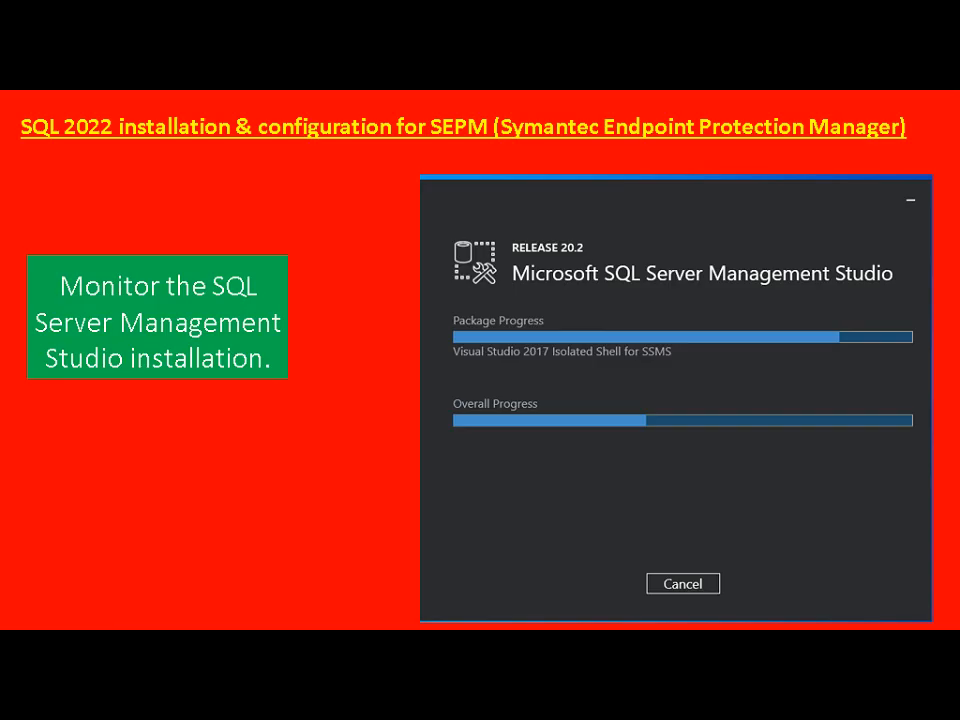
pyautogui.press('Right')
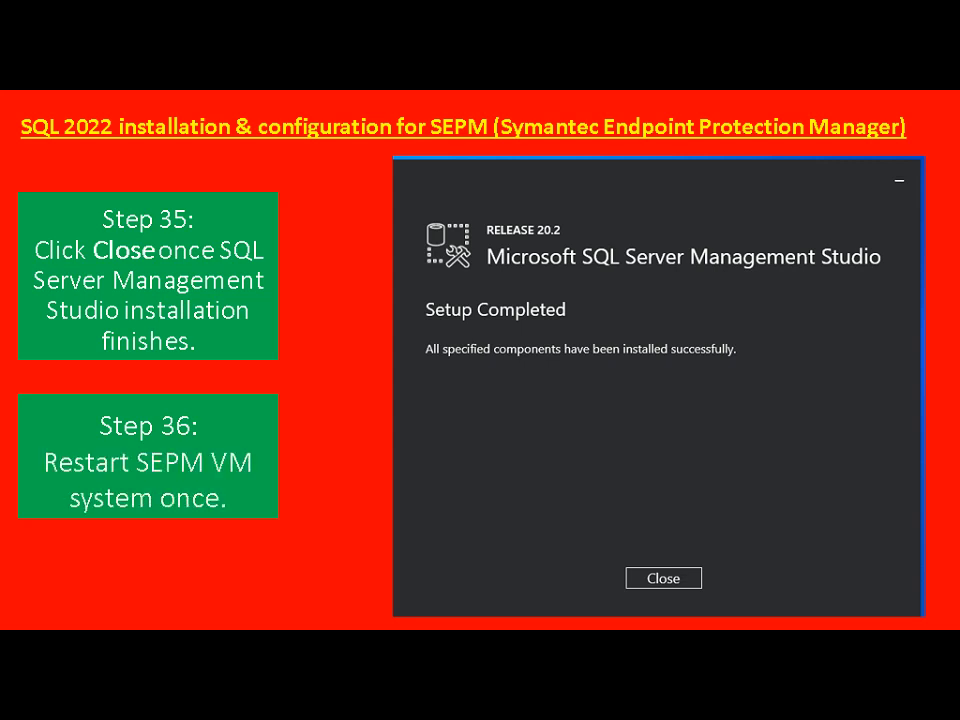
pyautogui.hotkey('alt', 'Tab')
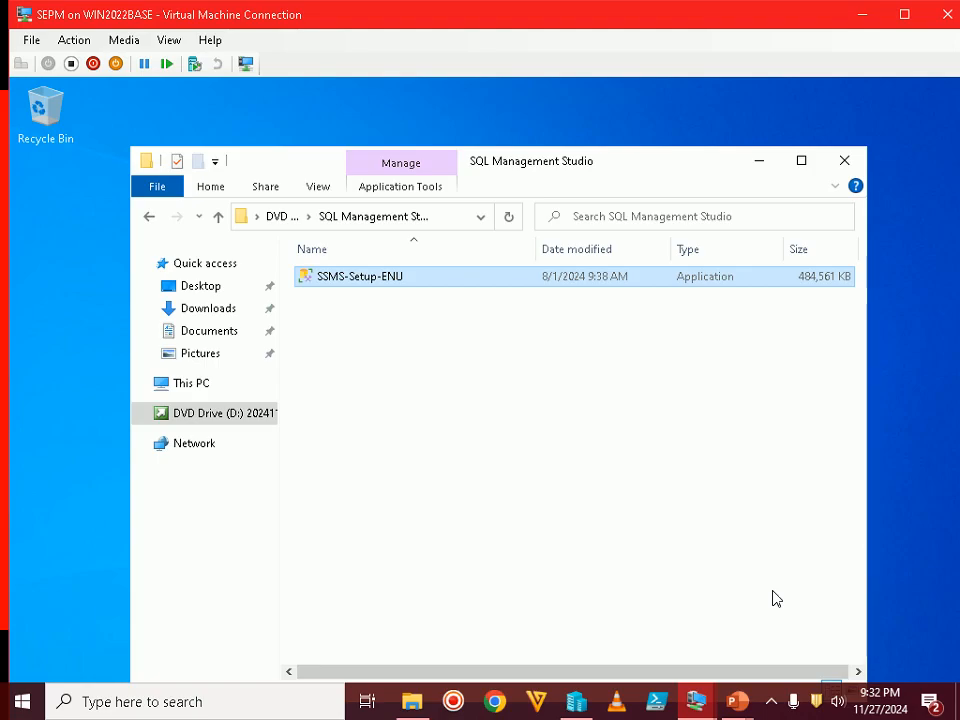
# Close the SQL Management Studio folder and restart the guest, confirming the restart reason with Continue
pyautogui.click(844, 160)
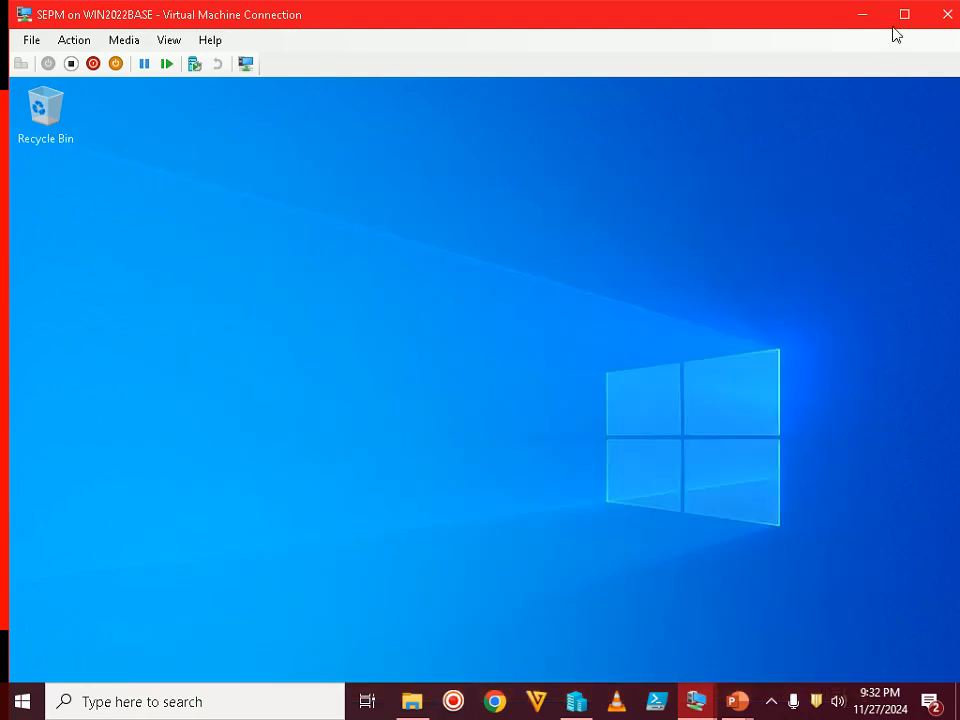
pyautogui.click(903, 14)
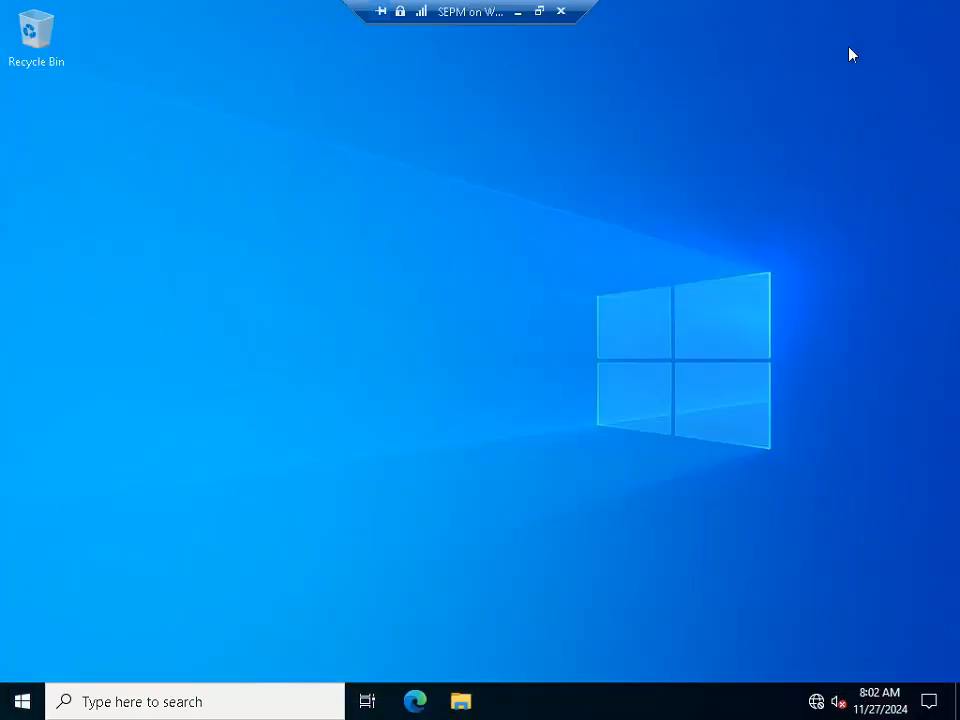
pyautogui.rightClick(22, 701)
pyautogui.moveTo(246, 632)
pyautogui.click(309, 610)
pyautogui.click(308, 660)
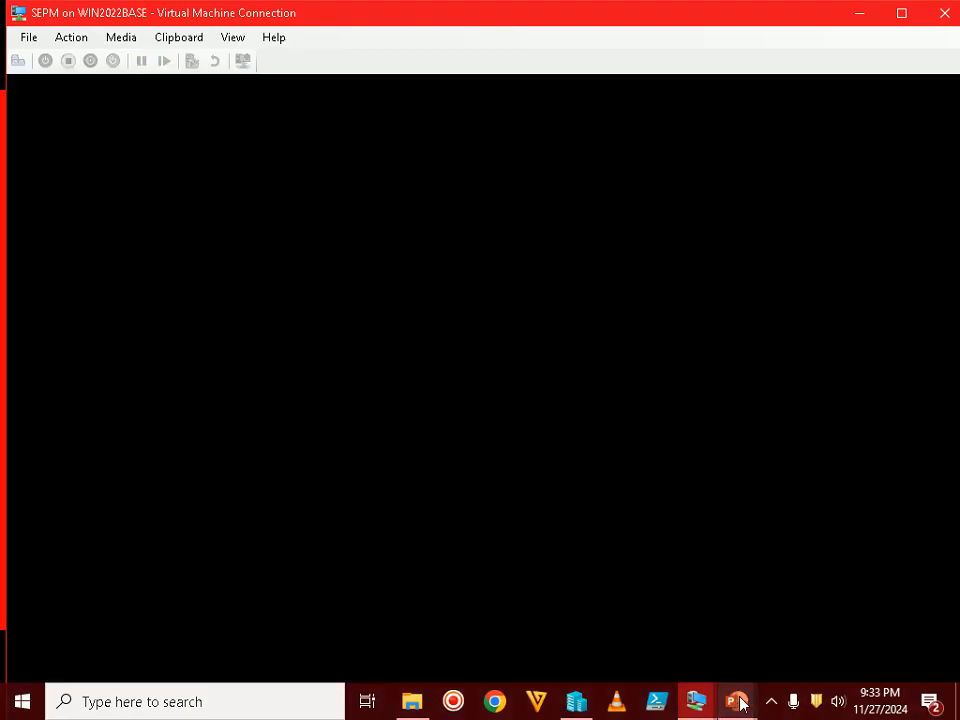
# Advance the PowerPoint tutorial slide show to the next slide while the VM restarts
pyautogui.moveTo(740, 698)
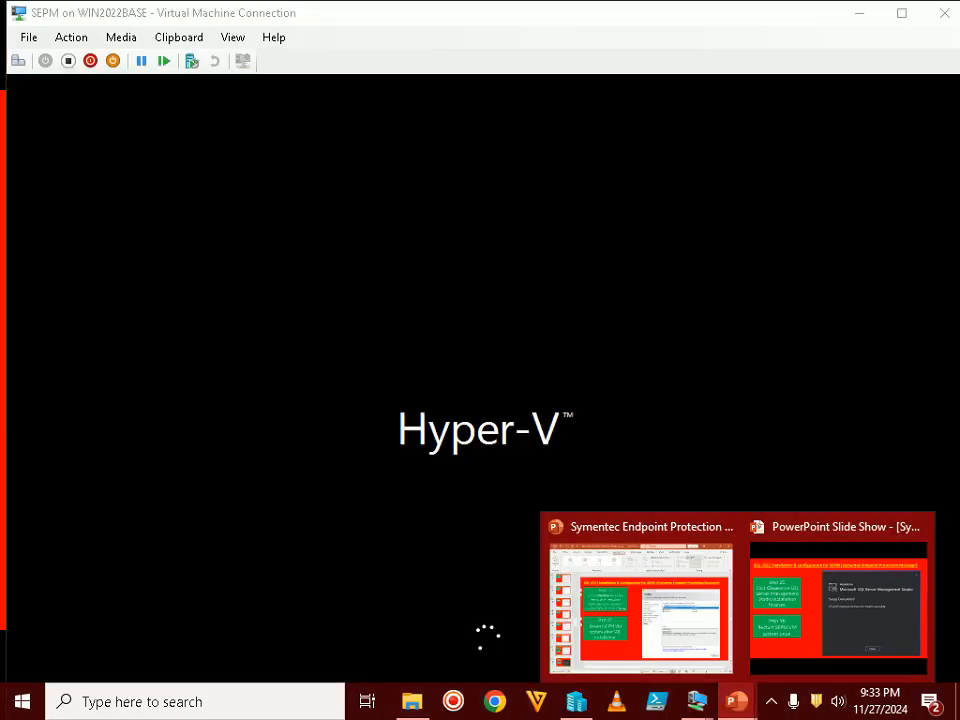
pyautogui.click(838, 600)
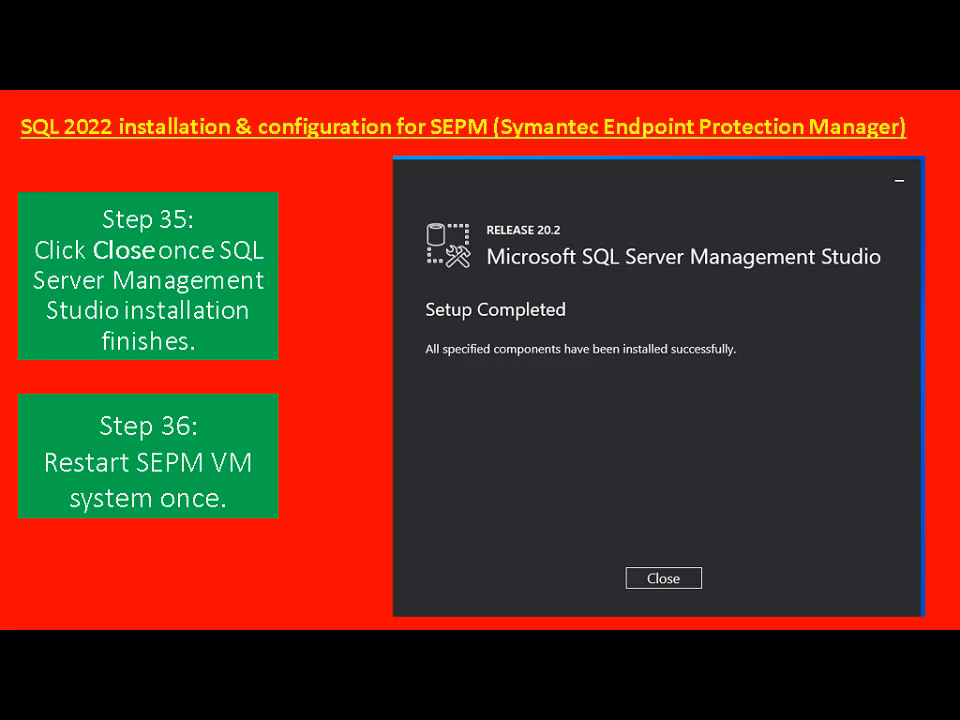
pyautogui.press('Right')
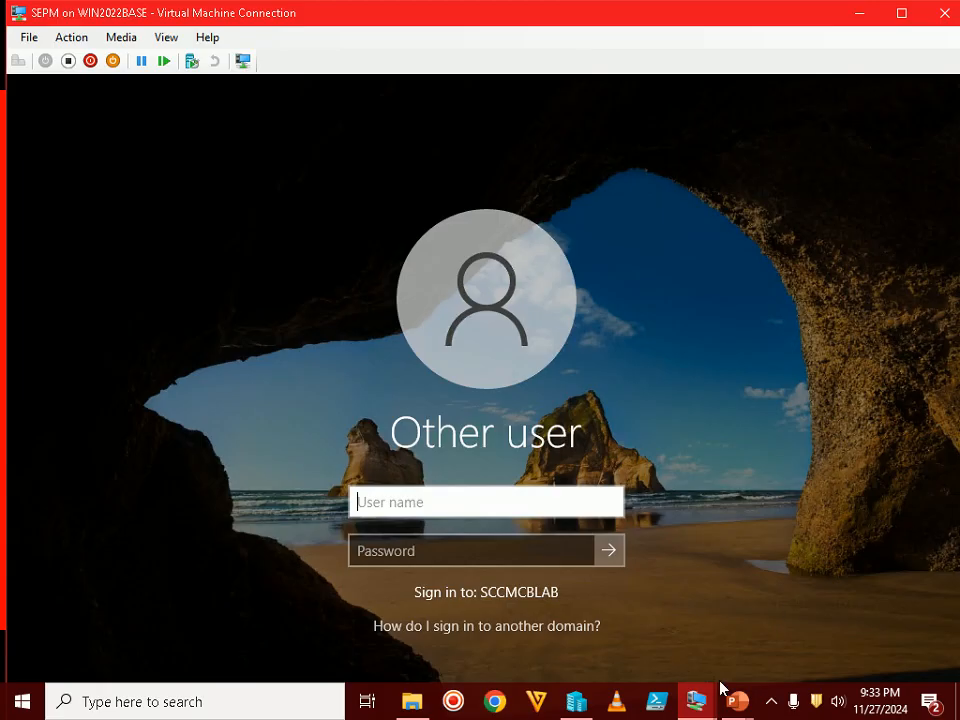
# Sign in to the VM with the admin user name and password, then maximize the VM view
pyautogui.click(770, 704)
pyautogui.click(770, 704)
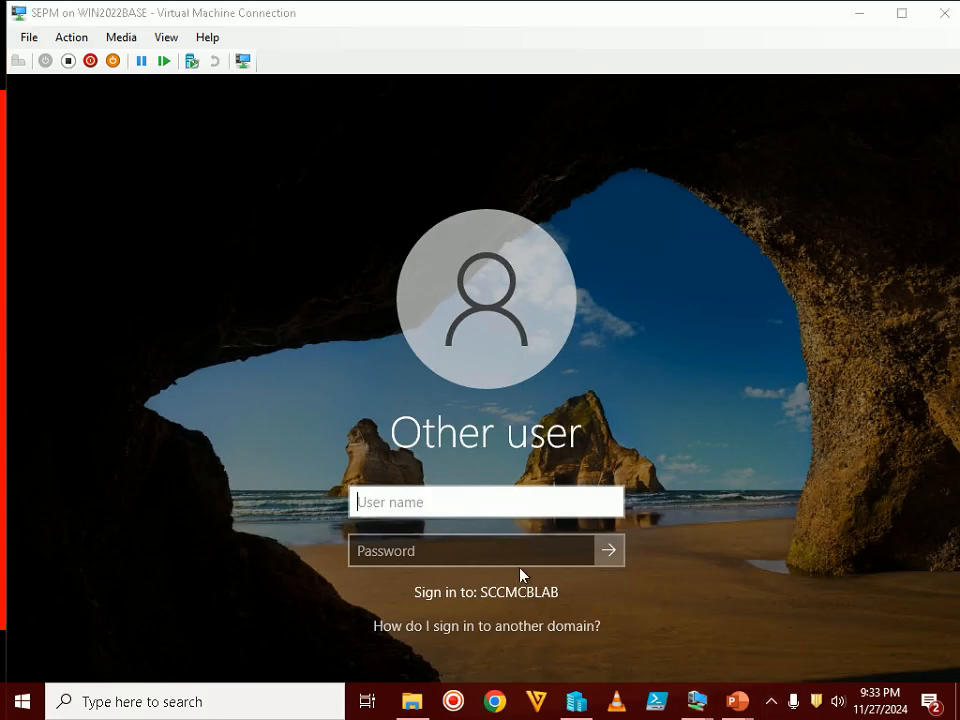
pyautogui.click(512, 506)
pyautogui.write('sccm')
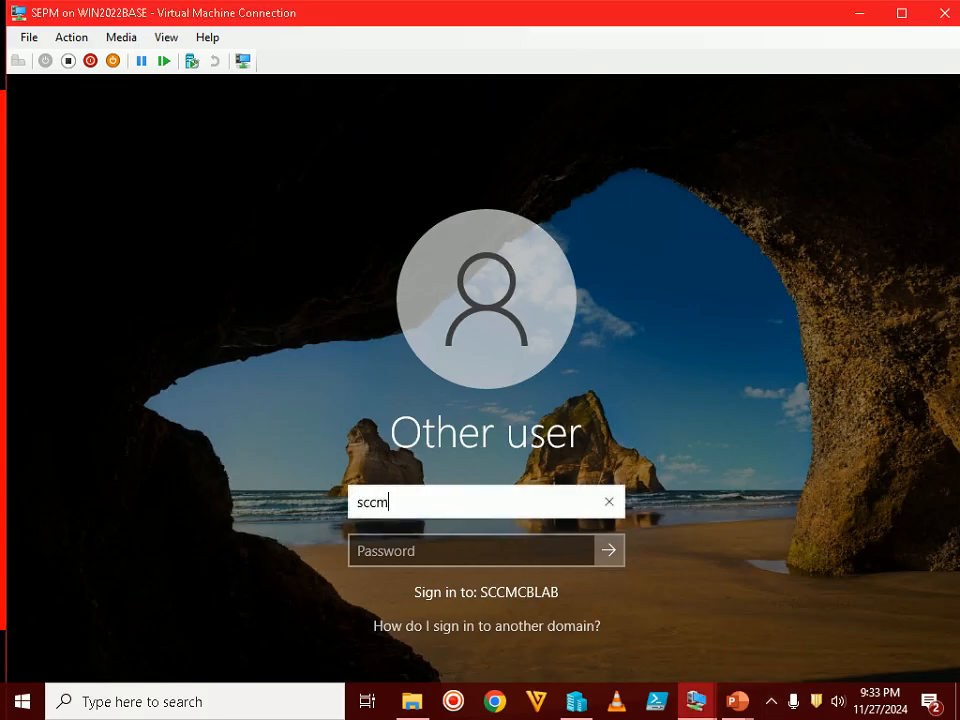
pyautogui.write('admin')
pyautogui.press('Tab')
pyautogui.write('••••••••••••••')
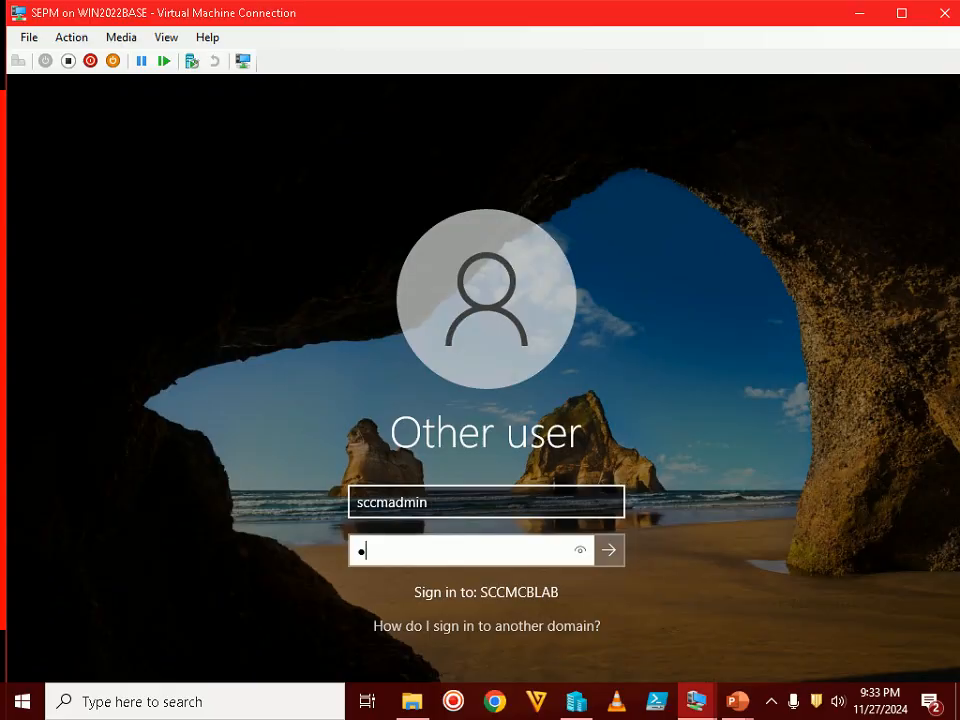
pyautogui.write('•••••••')
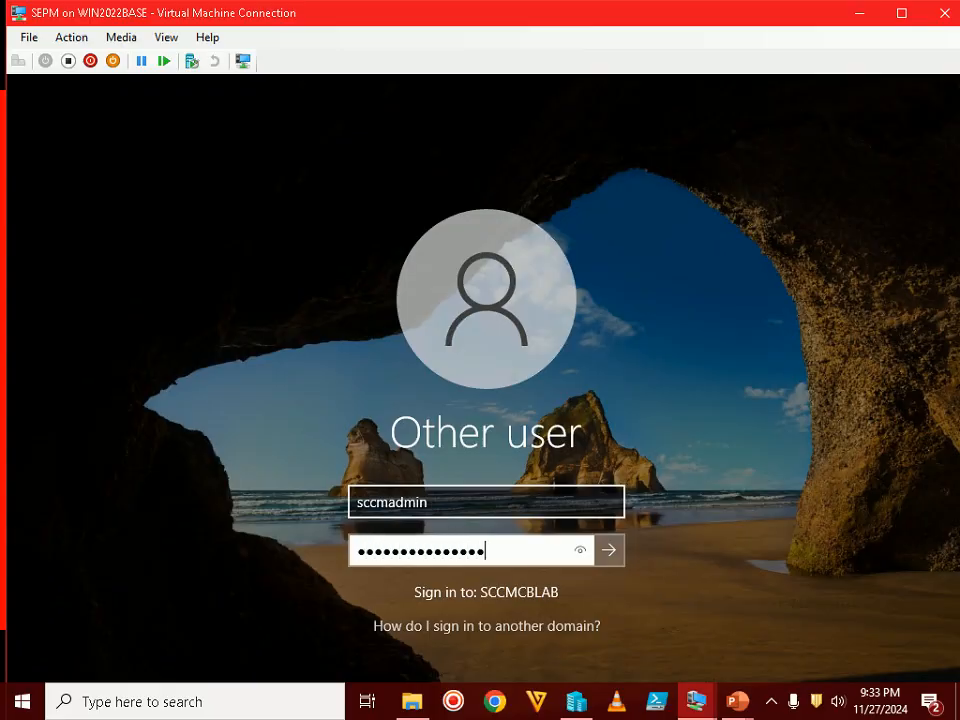
pyautogui.press('Return')
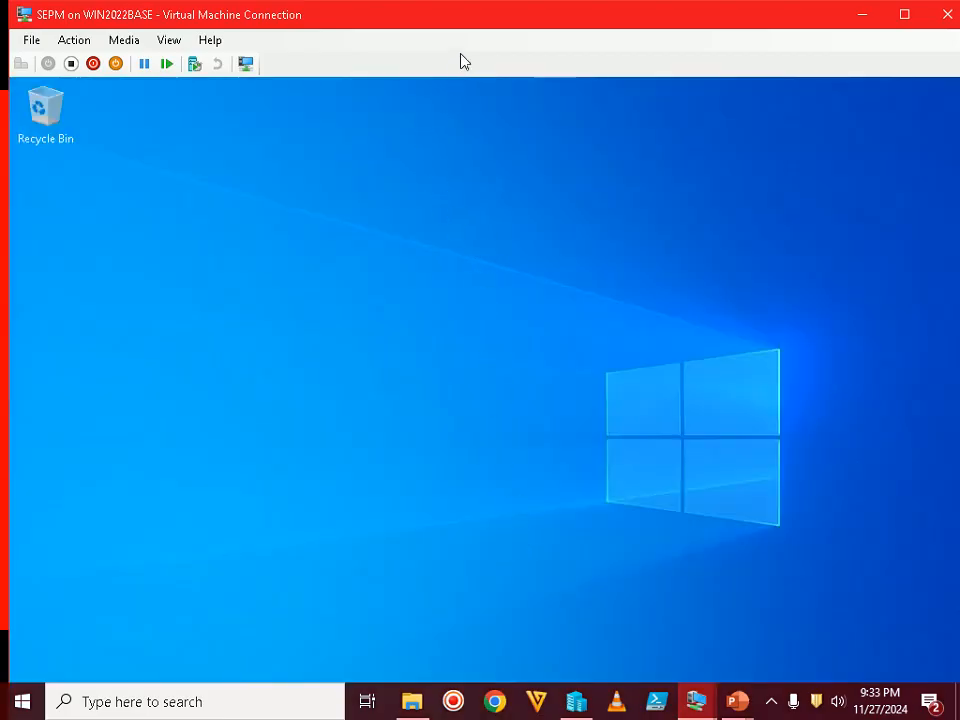
pyautogui.doubleClick(484, 20)
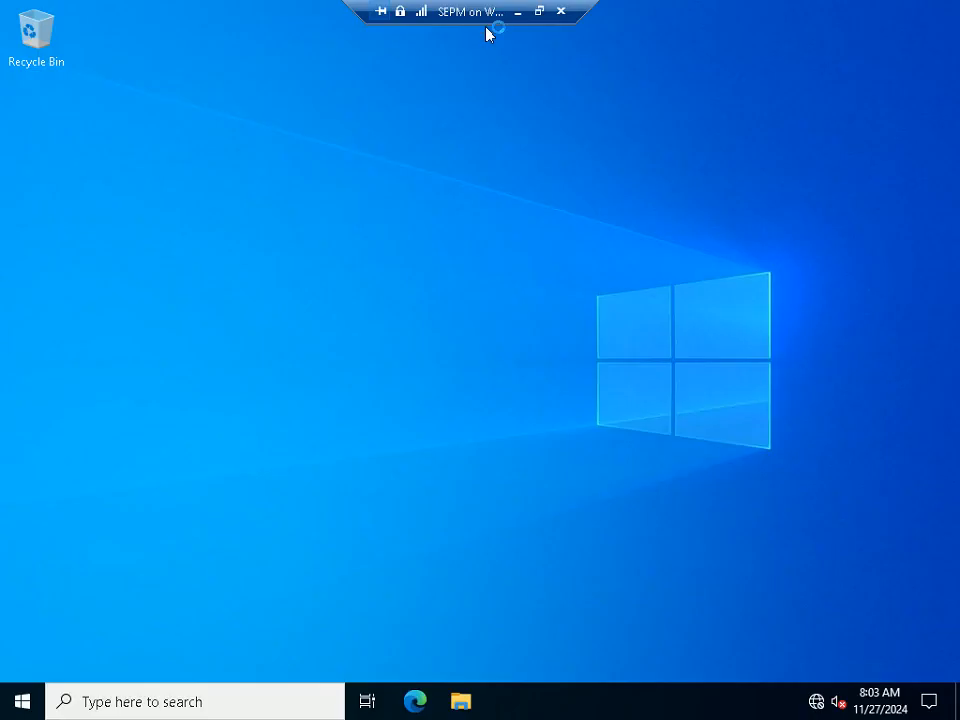
# Pin SQL Server Management Studio 20 from the Start menu's SQL Server Tools 20 folder to the taskbar and launch it
pyautogui.click(20, 702)
pyautogui.click(203, 446)
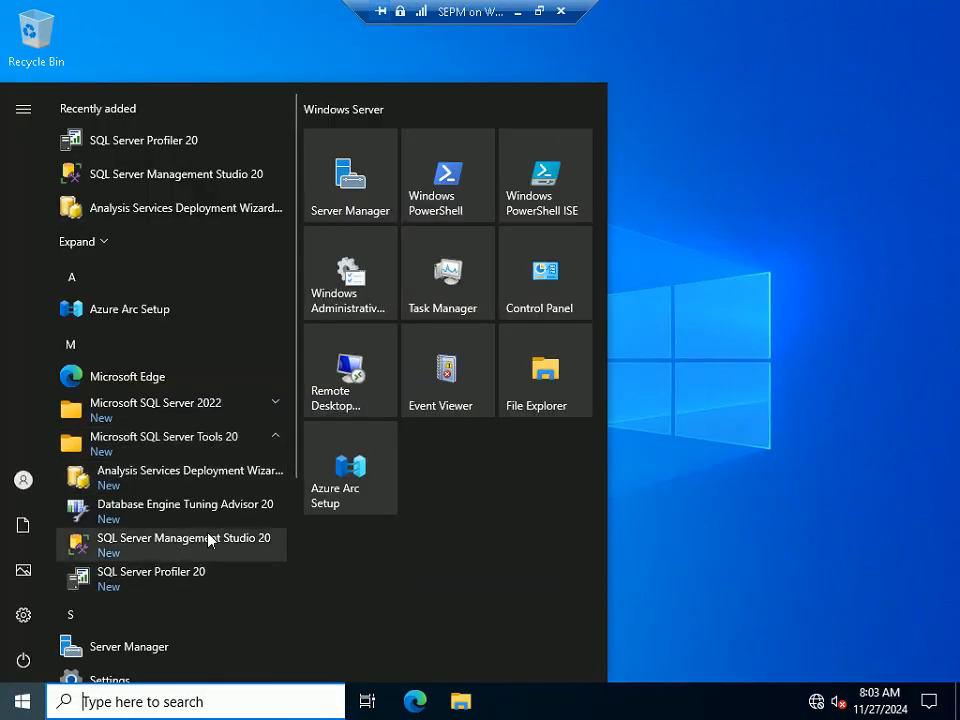
pyautogui.moveTo(201, 545); pyautogui.dragTo(507, 700)
pyautogui.click(508, 703)
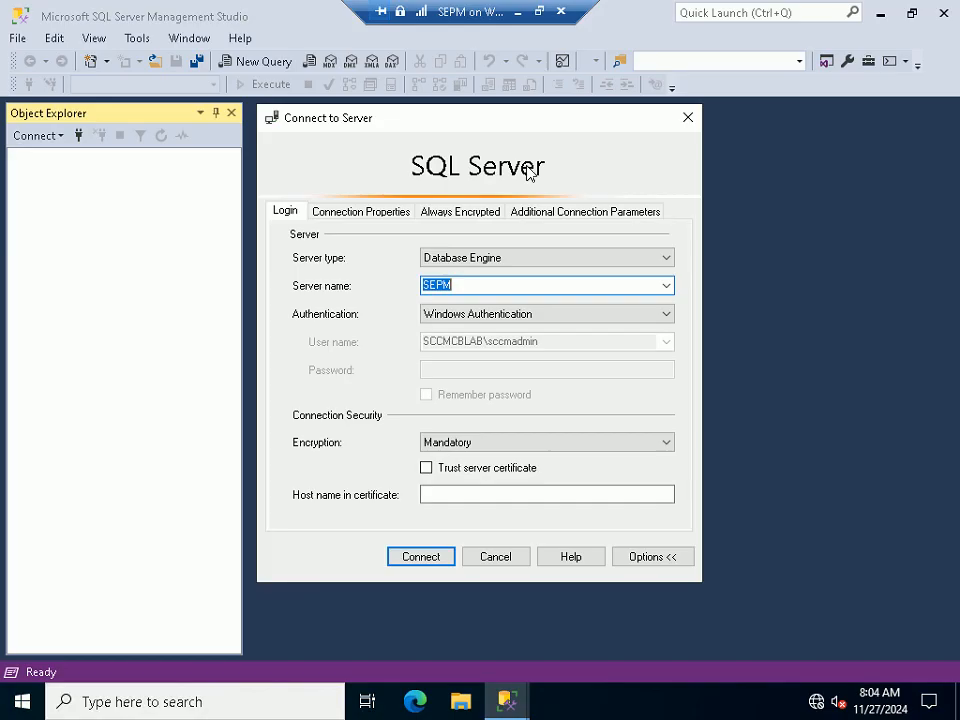
# Check the slide show, return to the full-screen VM, and set connection encryption to Optional
pyautogui.click(539, 12)
pyautogui.moveTo(489, 193); pyautogui.dragTo(485, 184)
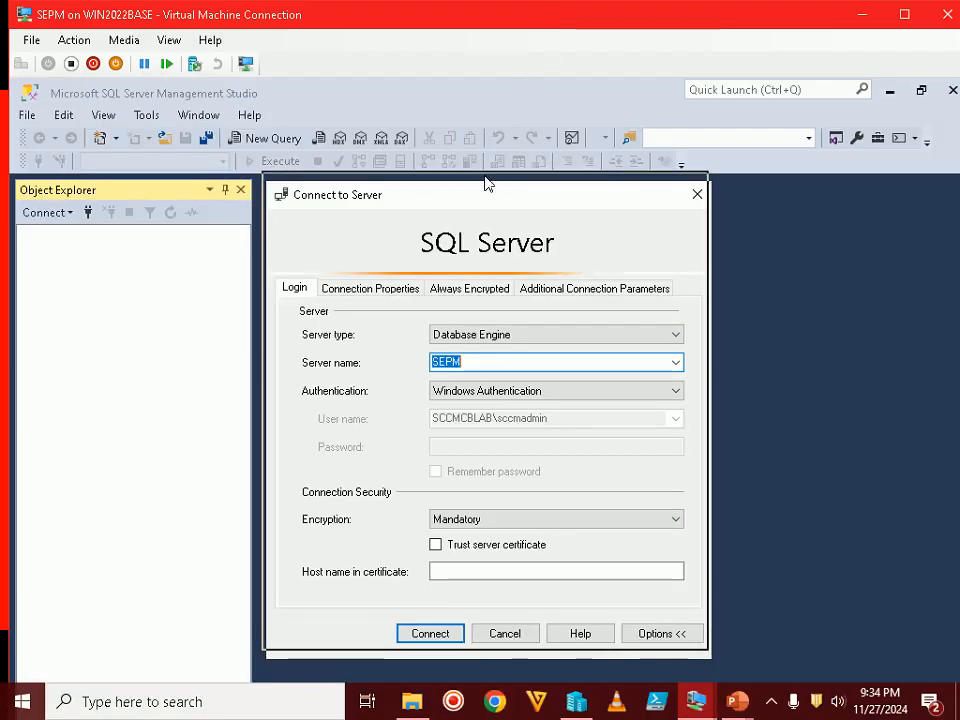
pyautogui.moveTo(737, 701)
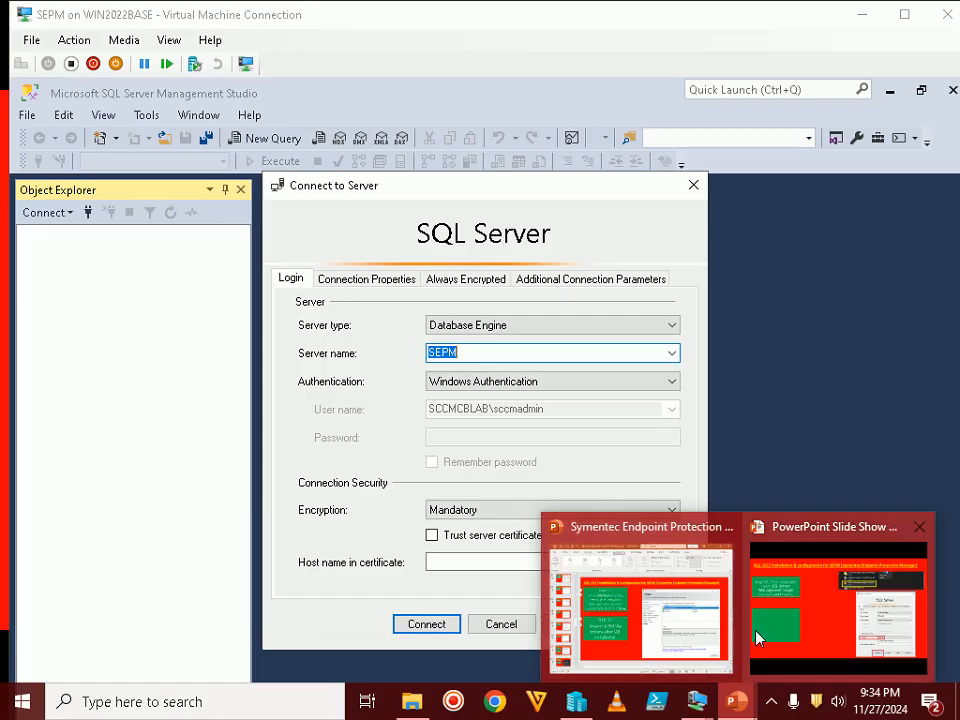
pyautogui.click(757, 637)
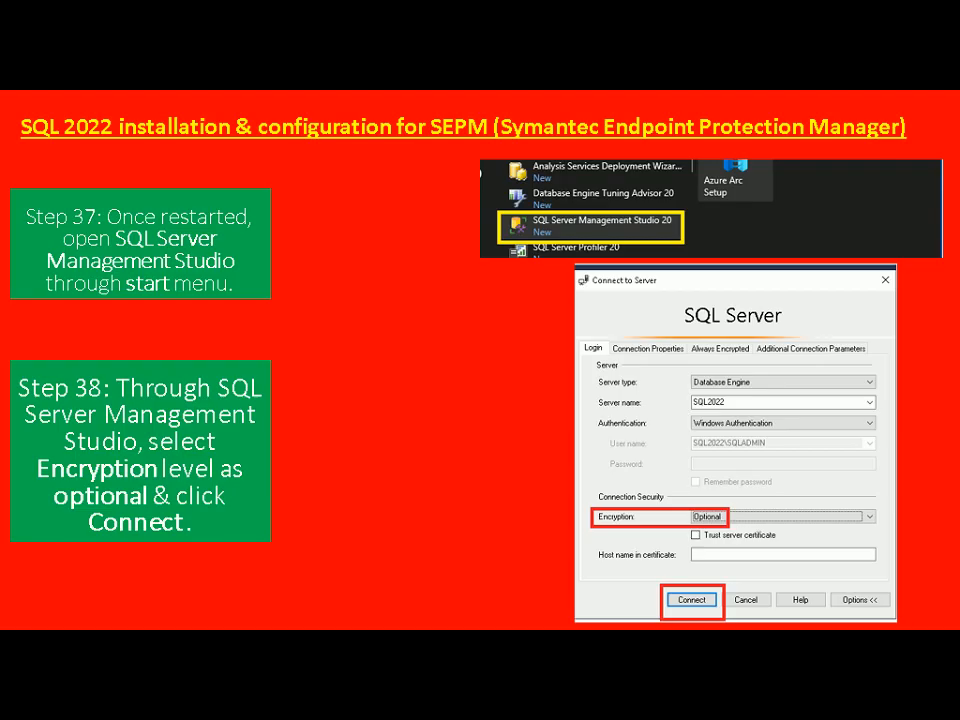
pyautogui.hotkey('alt', 'Tab')
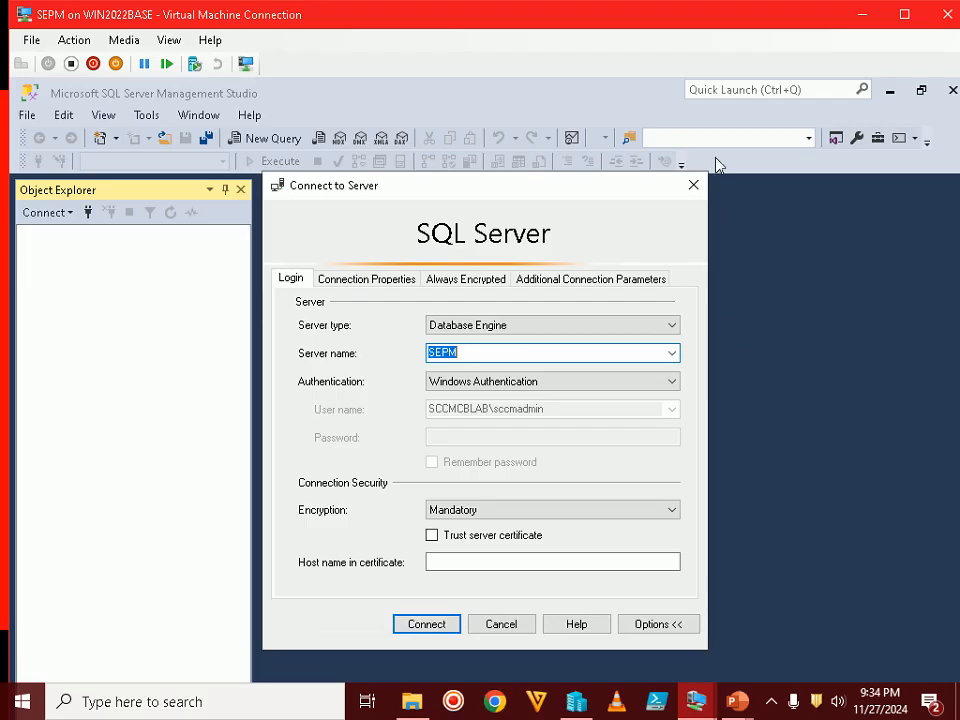
pyautogui.doubleClick(735, 22)
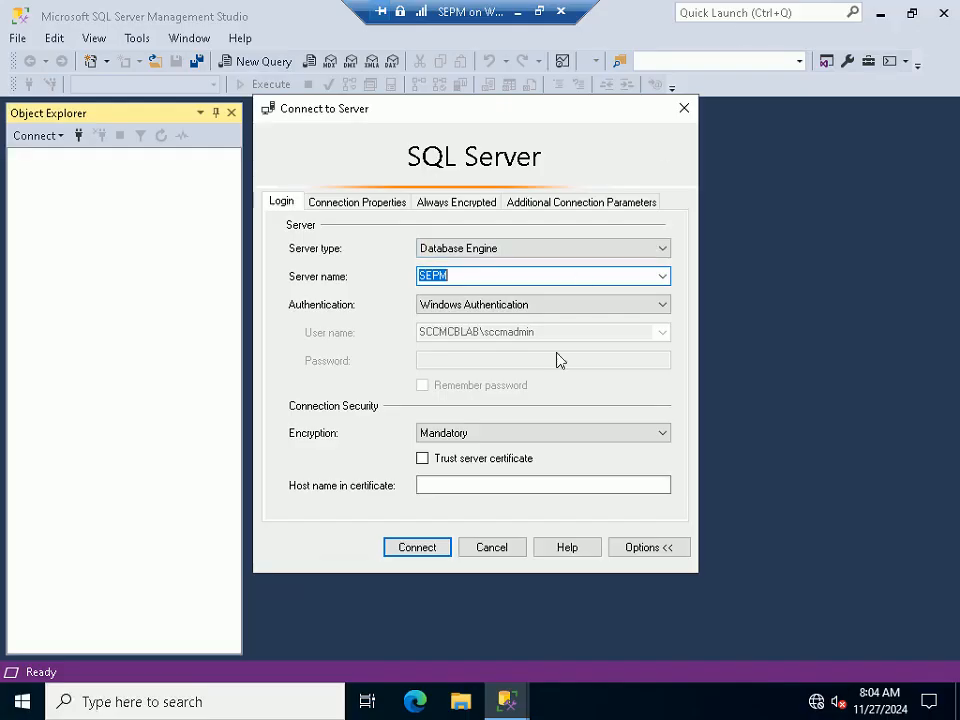
pyautogui.click(481, 433)
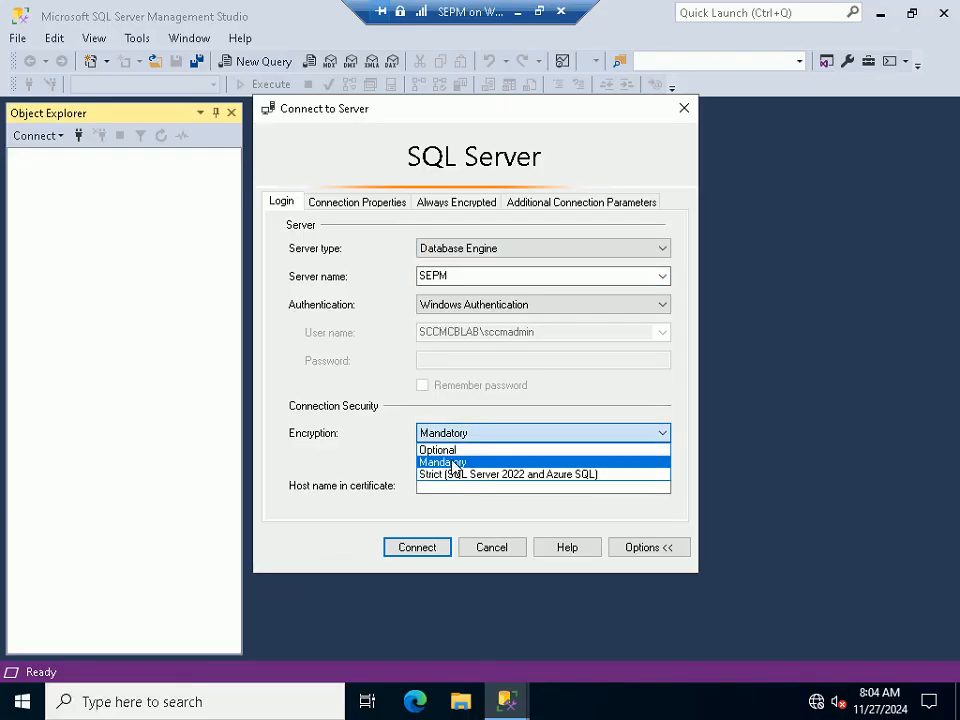
pyautogui.click(442, 450)
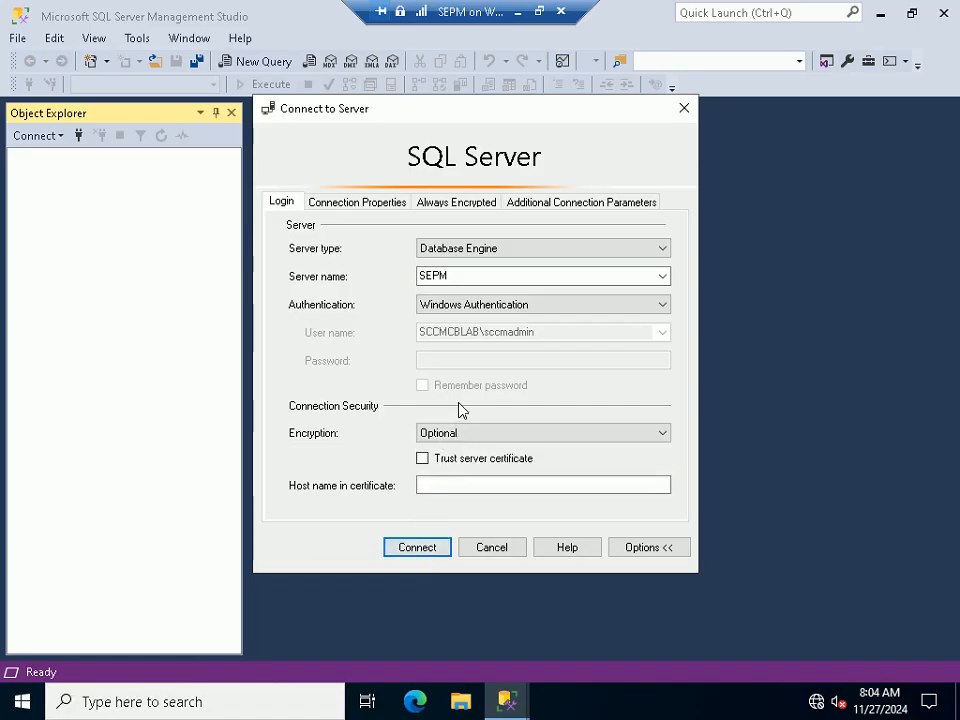
# Launch the Services console by running services.msc from the Run box
pyautogui.press('super+r')
pyautogui.write('services.msc')
pyautogui.press('Return')
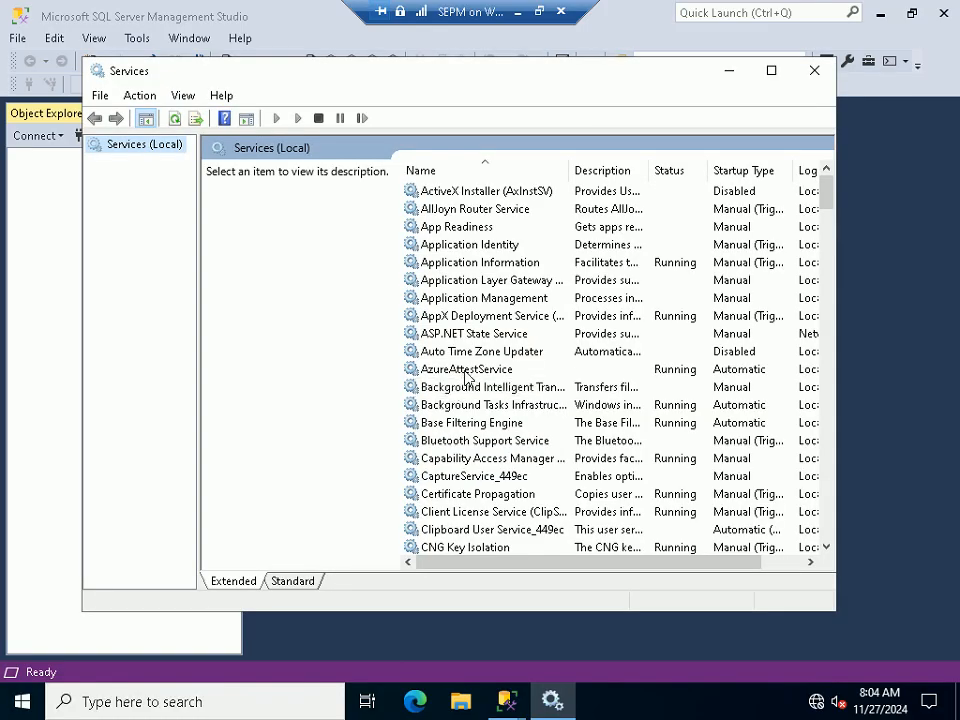
# Jump to SQL Server (MSSQLSERVER) by typing 'sql', restart the service, and close Services
pyautogui.click(466, 372)
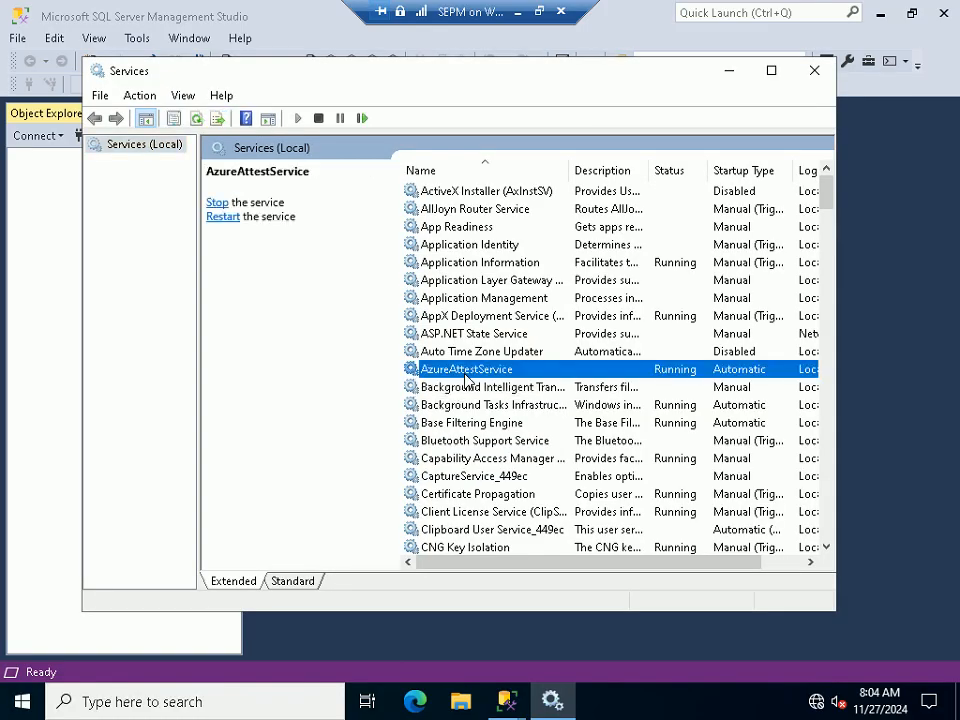
pyautogui.write('sql')
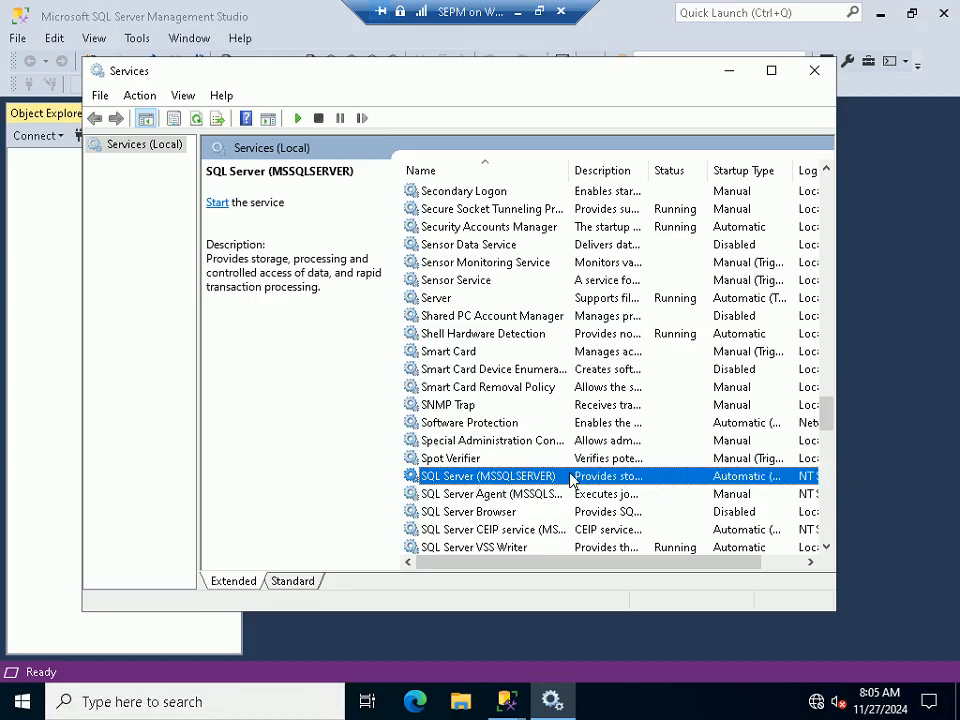
pyautogui.rightClick(560, 476)
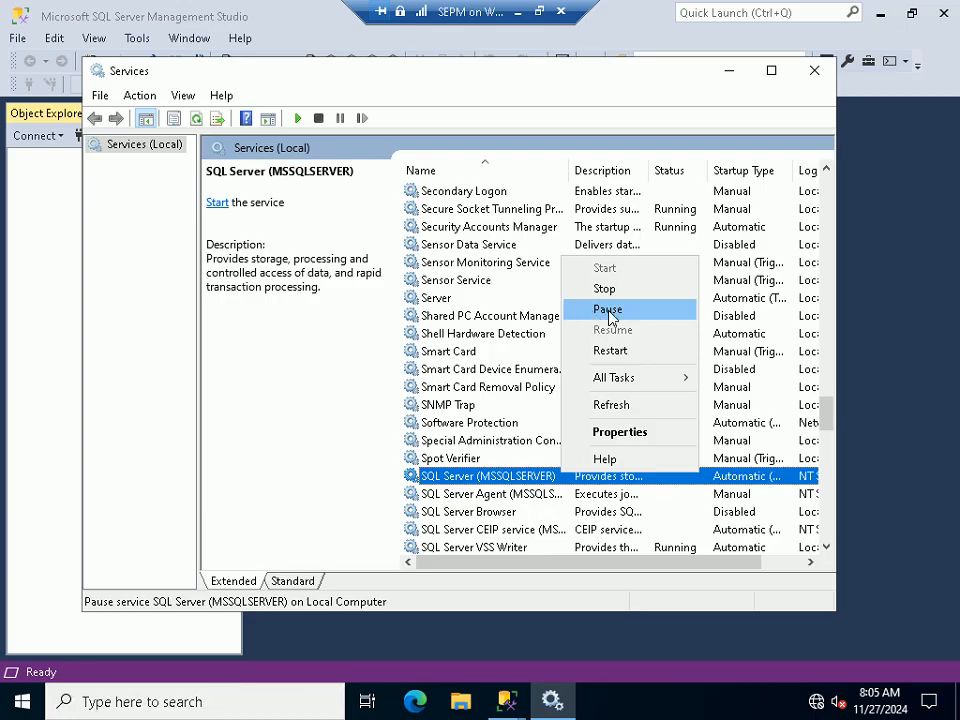
pyautogui.click(610, 351)
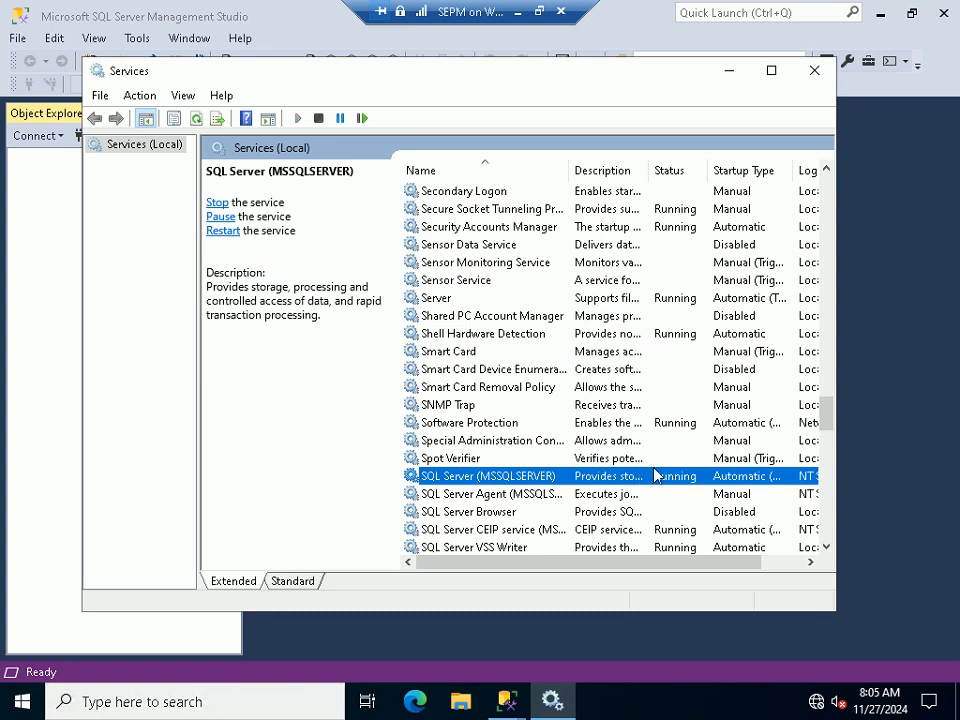
pyautogui.click(814, 70)
# Connect to the SEPM server, then advance the PowerPoint slide show one slide
pyautogui.click(416, 547)
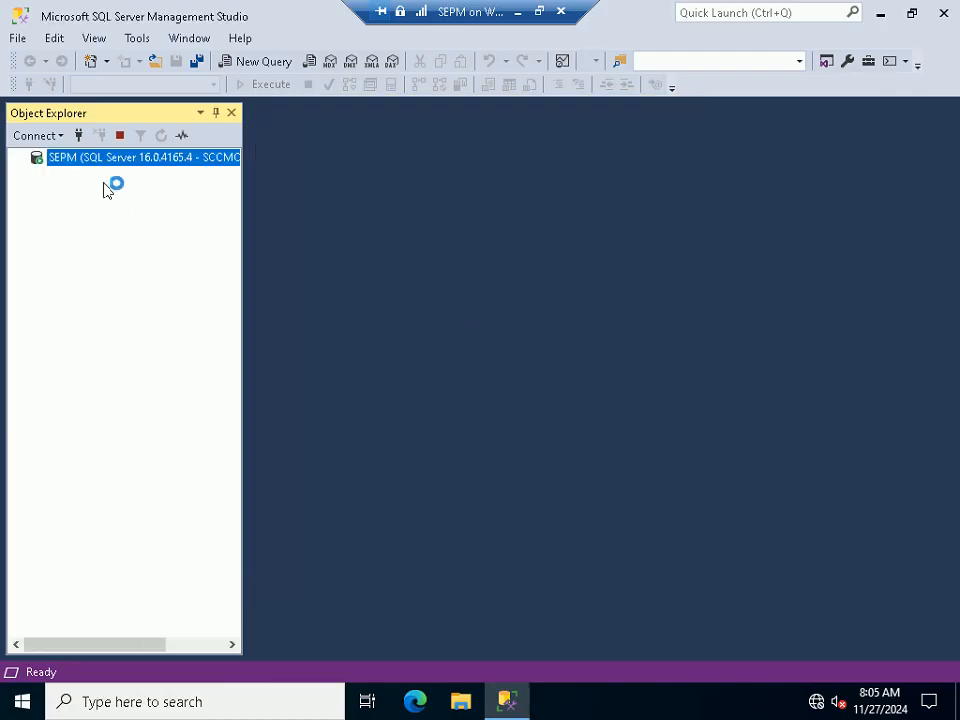
pyautogui.click(539, 12)
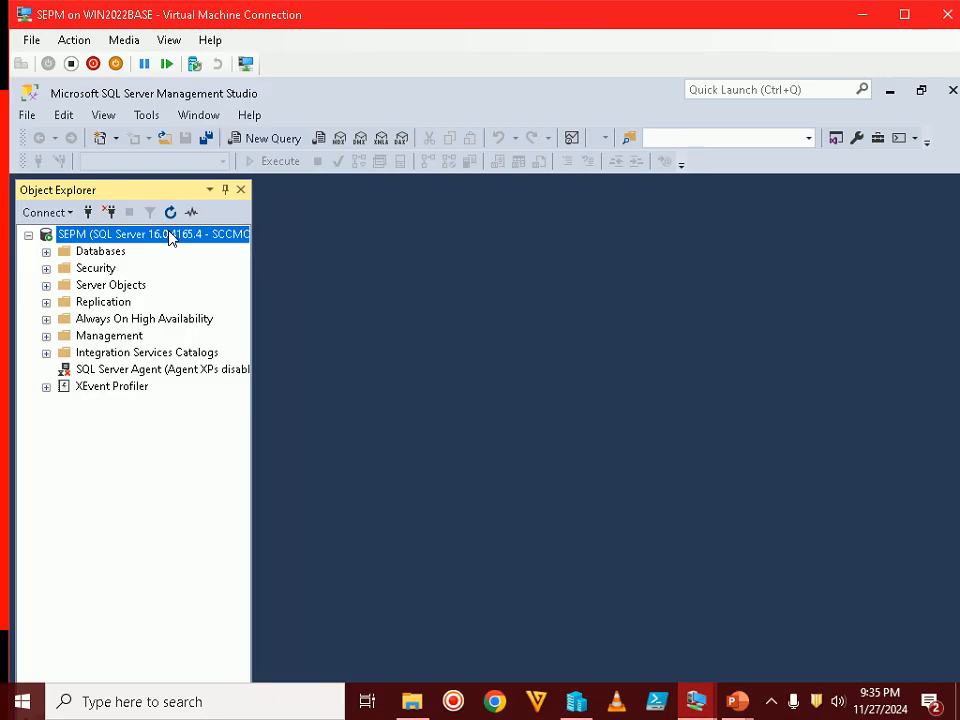
pyautogui.click(737, 701)
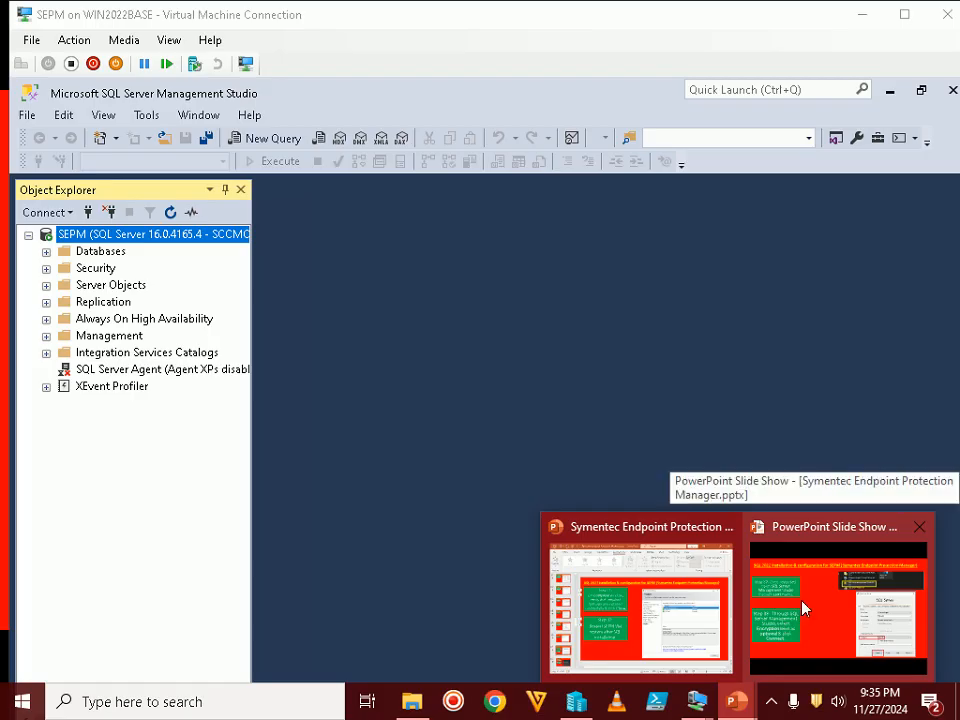
pyautogui.click(803, 609)
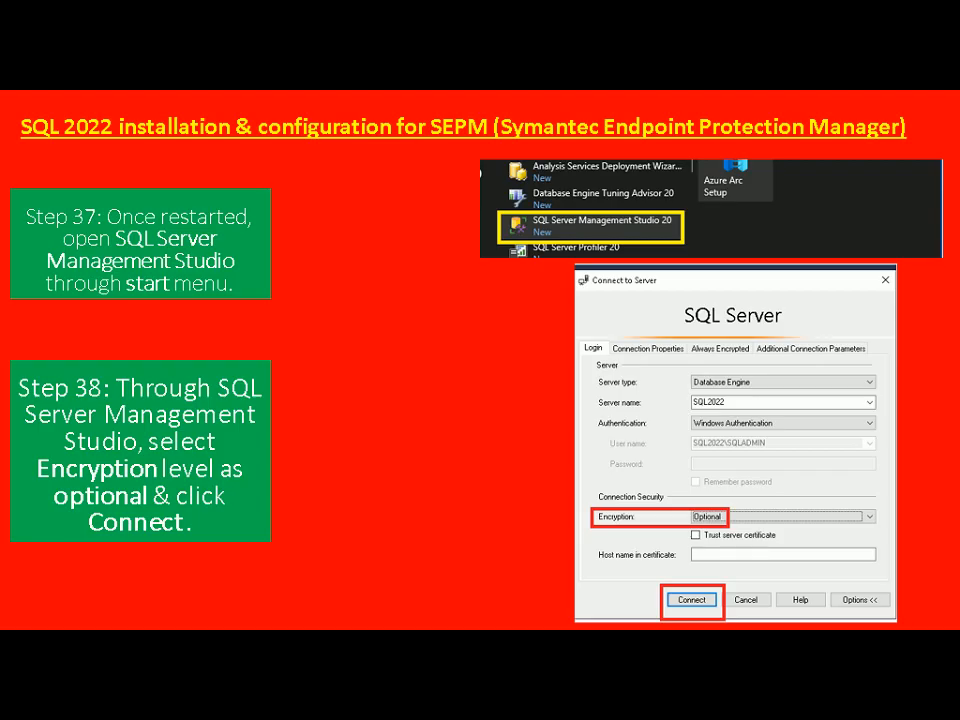
pyautogui.press('Right')
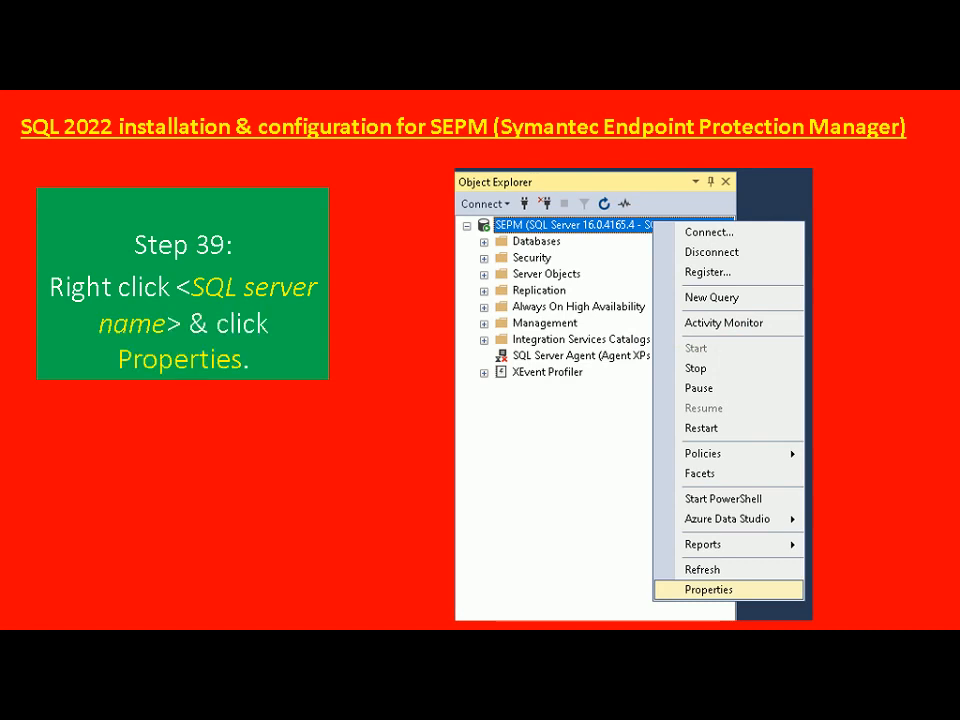
# Back in the VM, open Properties for the SEPM server node in Object Explorer
pyautogui.hotkey('alt', 'Tab')
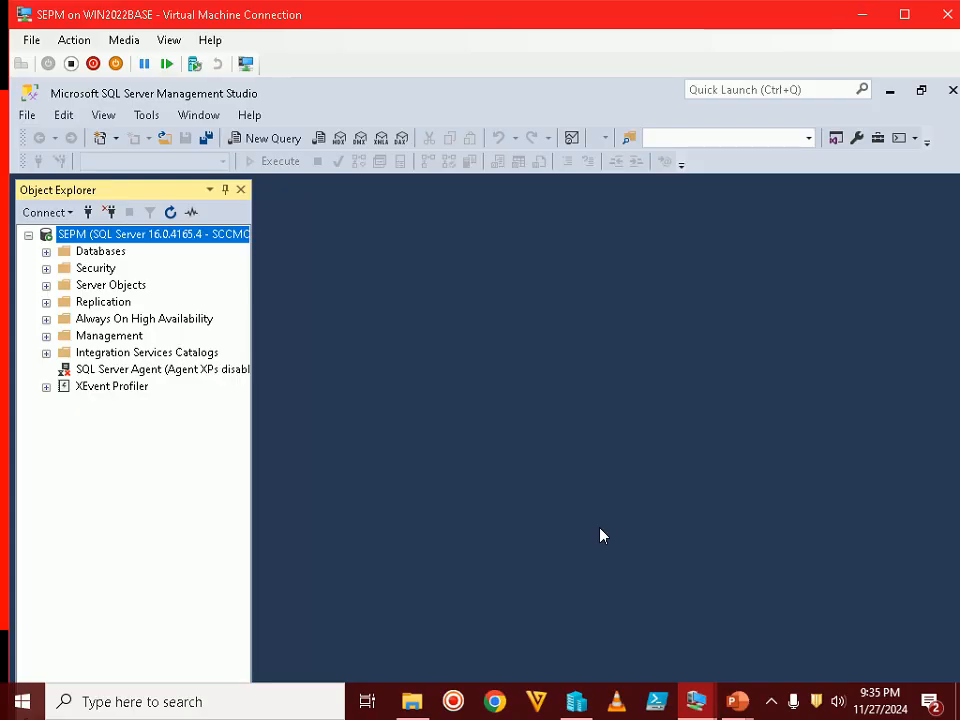
pyautogui.rightClick(162, 234)
pyautogui.click(254, 615)
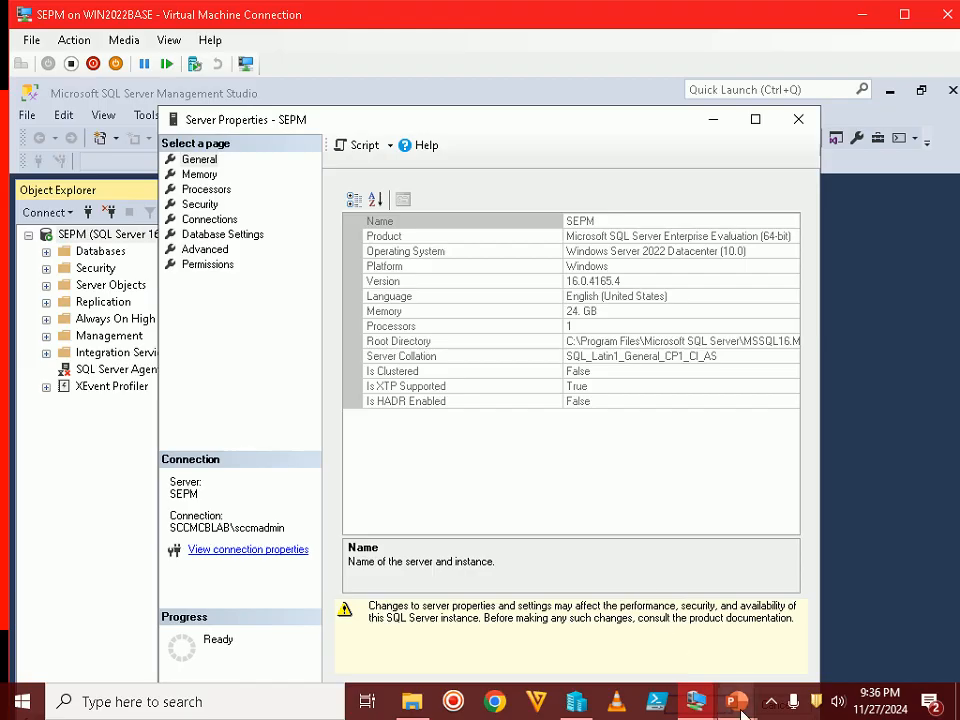
# Advance the slide show to Step 40, then open the Memory page of Server Properties - SEPM
pyautogui.moveTo(737, 701)
pyautogui.click(768, 655)
pyautogui.press('Right')
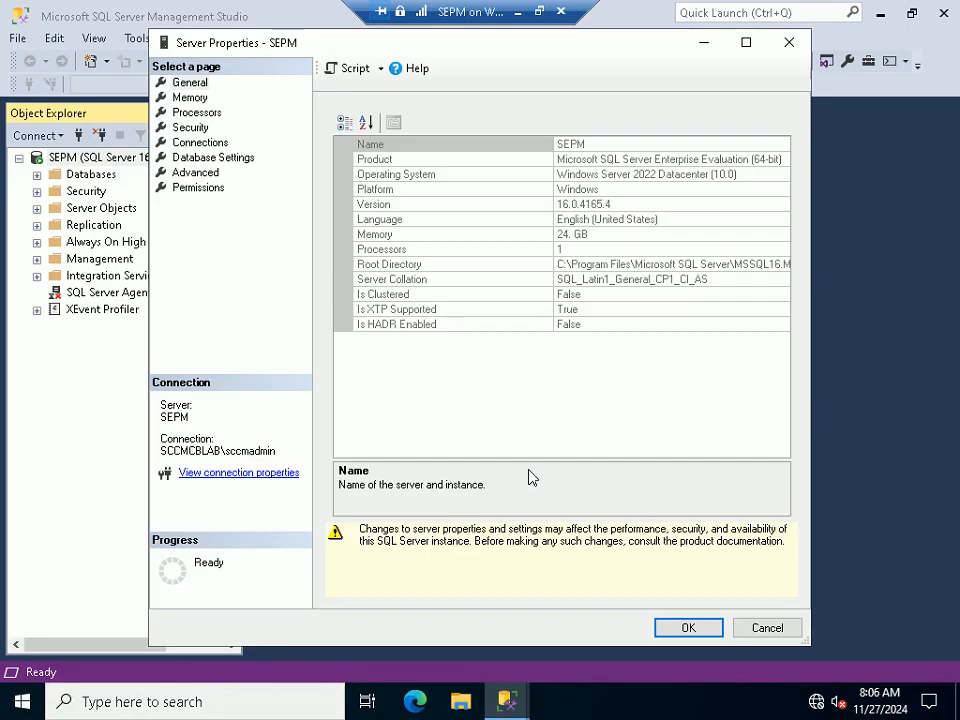
pyautogui.click(196, 98)
pyautogui.click(338, 210)
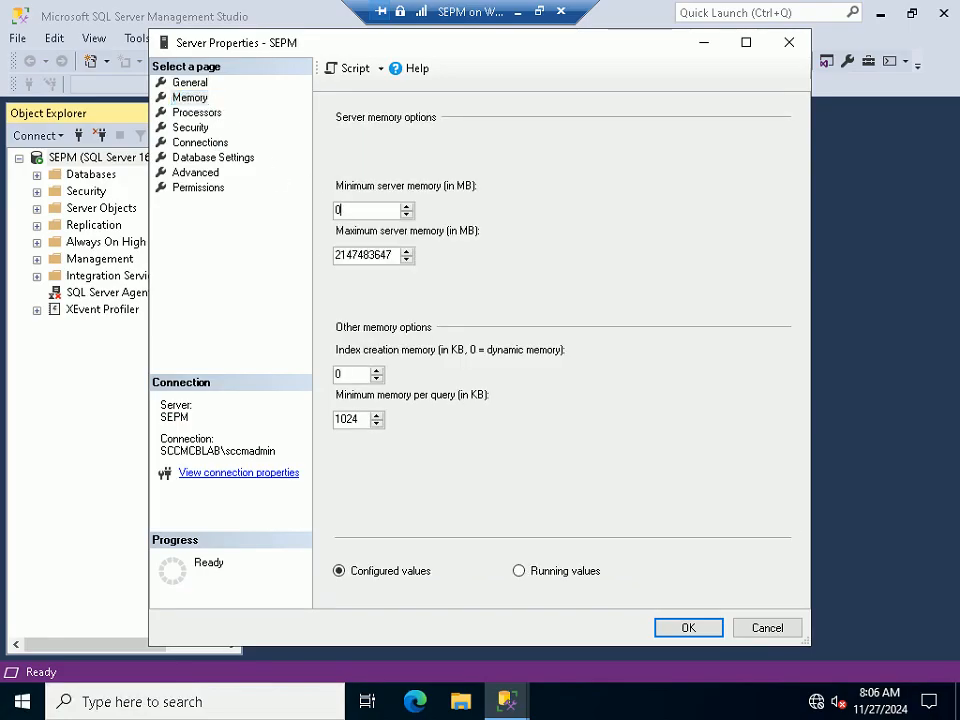
pyautogui.moveTo(343, 210); pyautogui.dragTo(333, 210)
pyautogui.click(392, 255)
pyautogui.moveTo(392, 255); pyautogui.dragTo(330, 255)
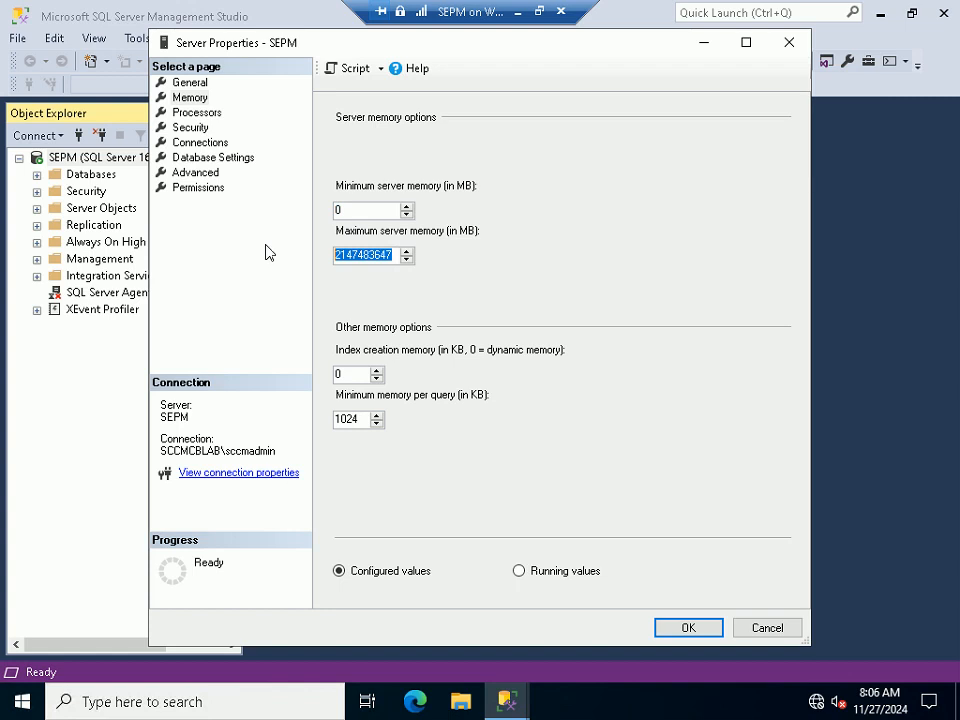
pyautogui.press('super+i')
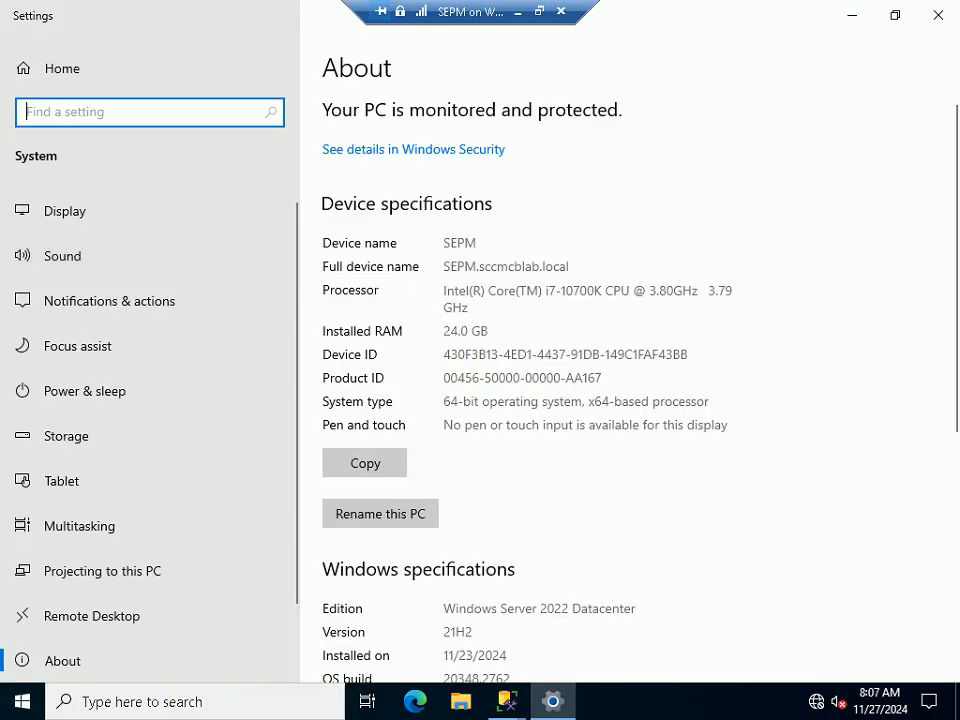
pyautogui.moveTo(489, 332); pyautogui.dragTo(443, 332)
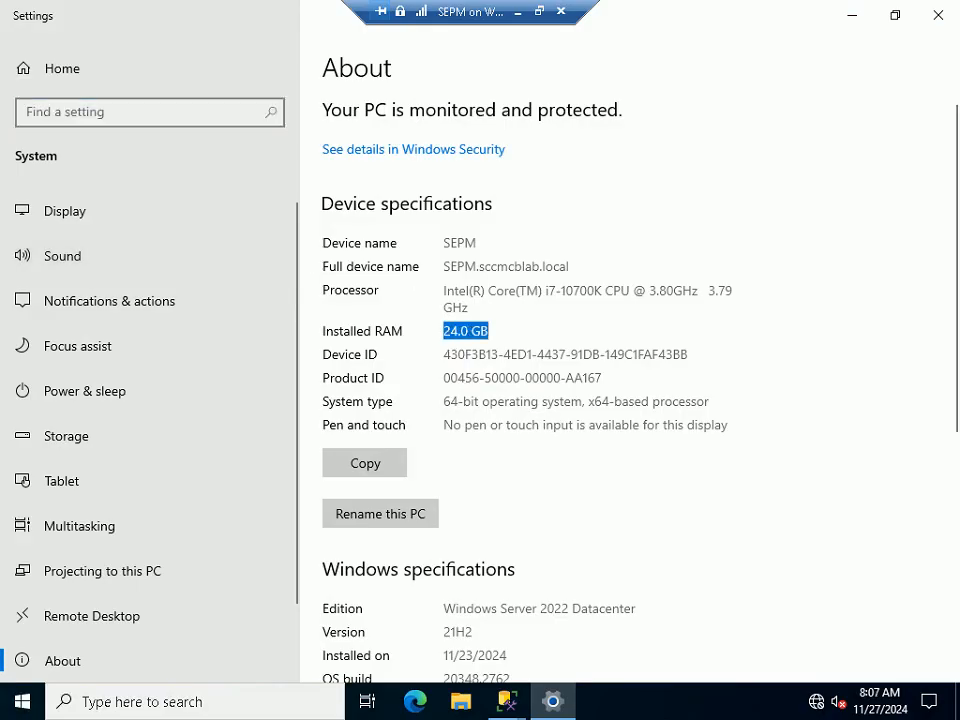
pyautogui.click(937, 18)
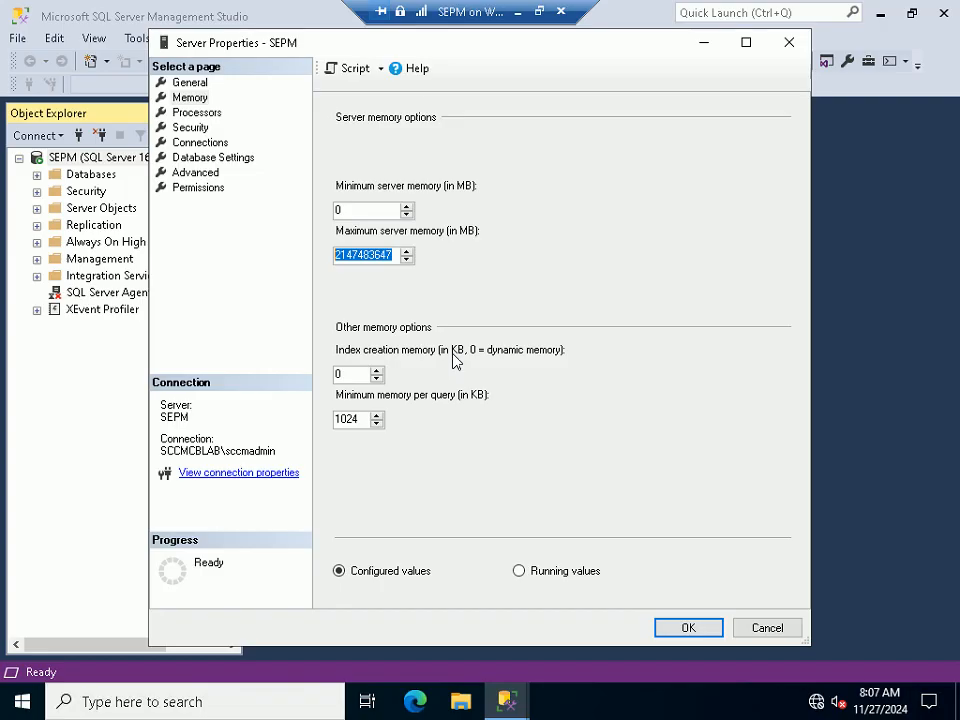
pyautogui.press('super+r')
pyautogui.write('cal')
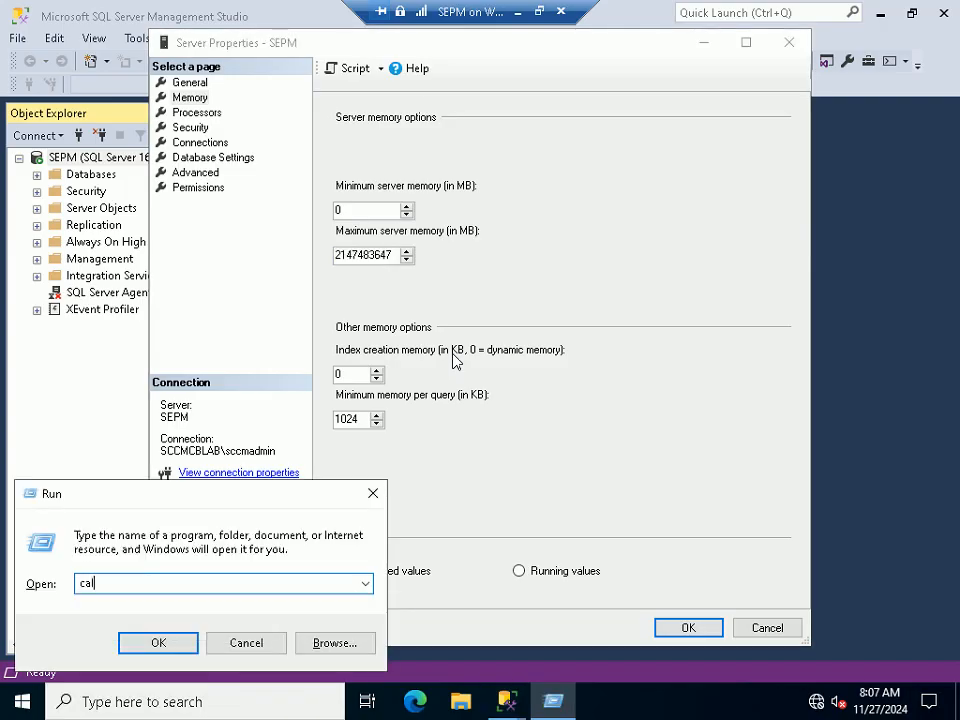
pyautogui.write('c')
# Compute 1024*12 in Calculator and copy the 12288 result
pyautogui.press('Return')
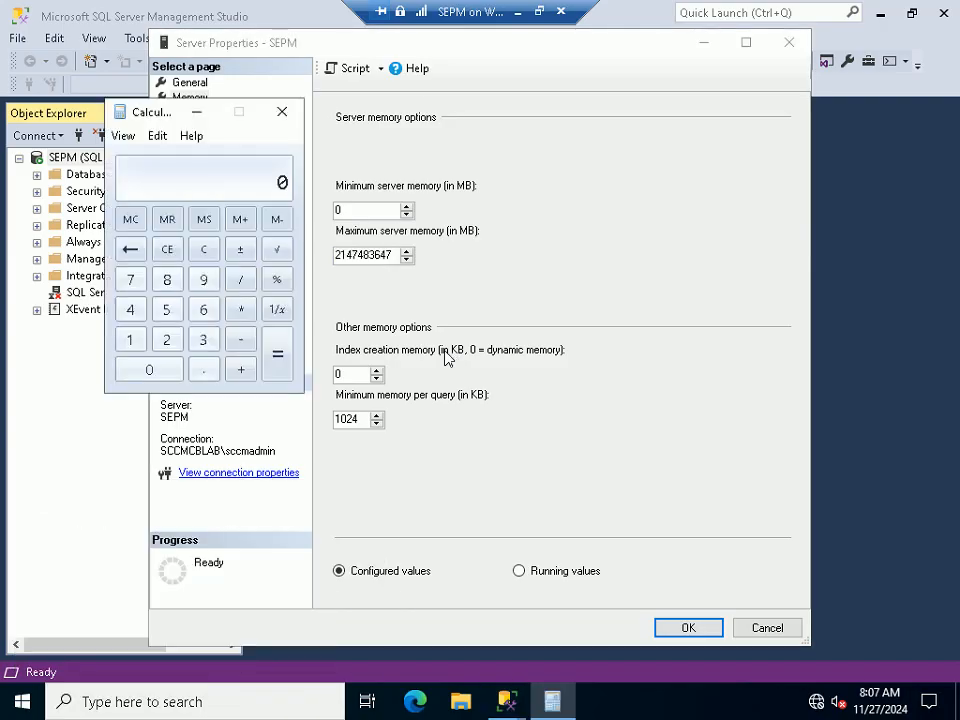
pyautogui.write('1024*')
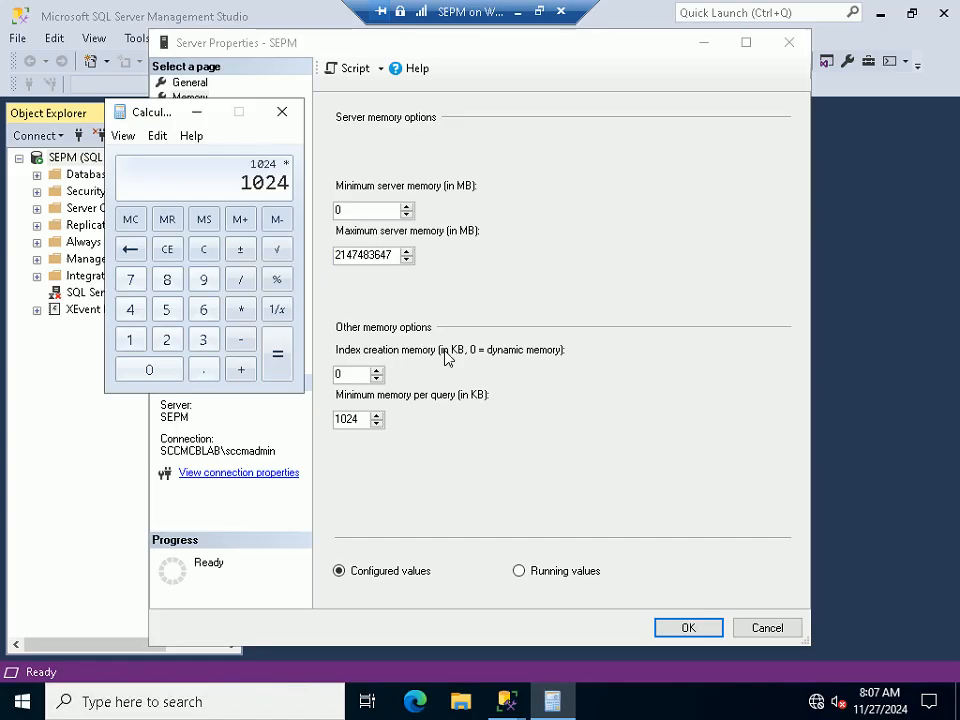
pyautogui.write('12')
pyautogui.press('Return')
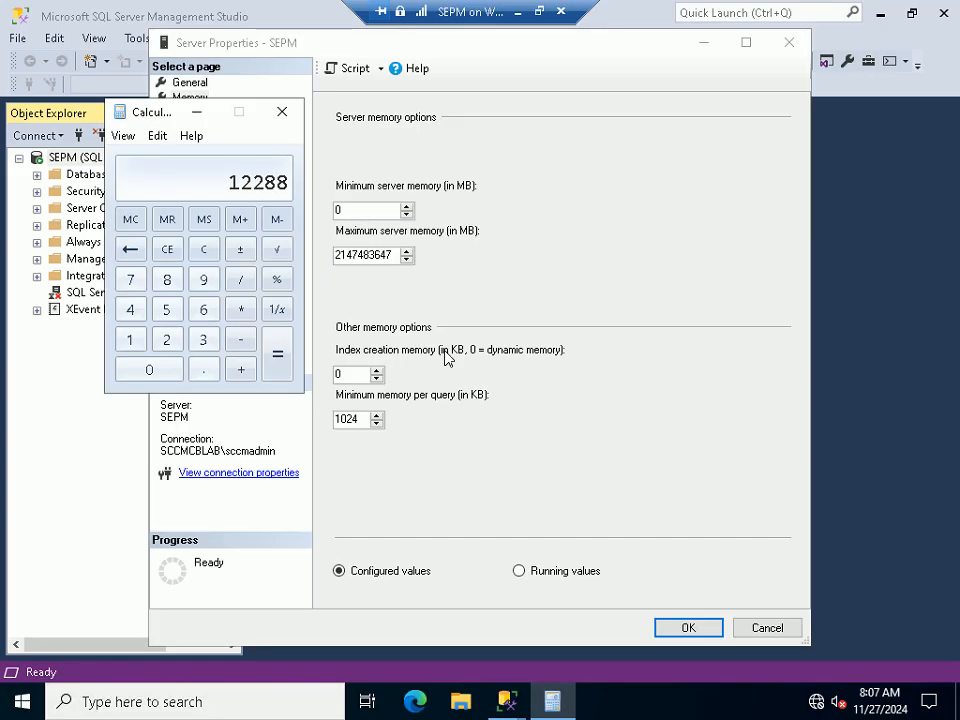
pyautogui.click(157, 136)
pyautogui.click(168, 158)
pyautogui.click(282, 111)
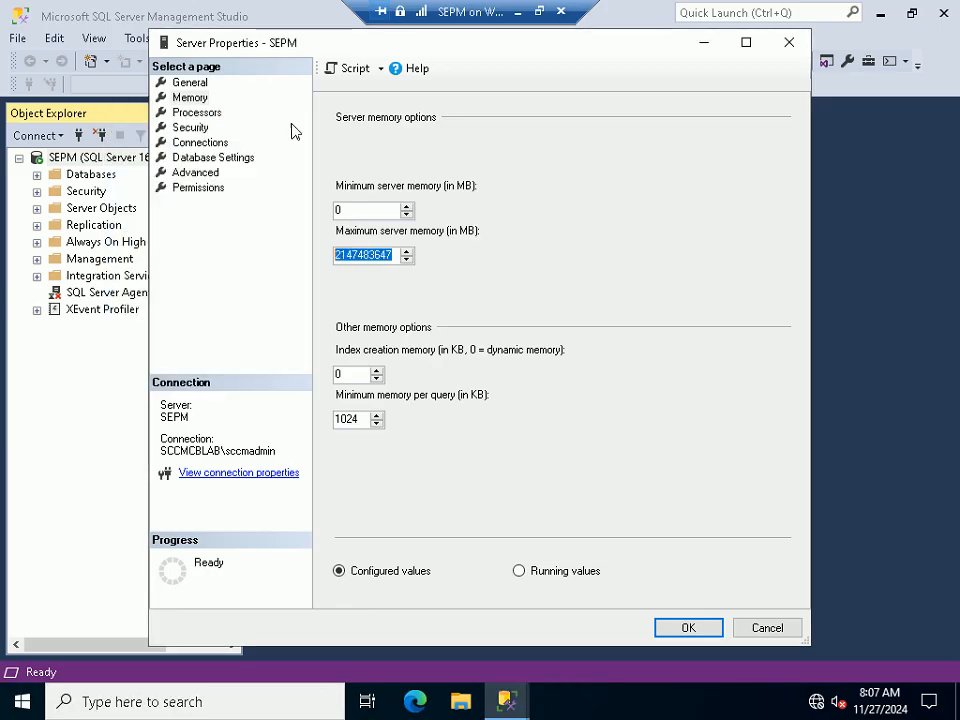
# Paste 12288 into both minimum and maximum server memory (MB) and confirm with OK
pyautogui.hotkey('shift', 'Tab')
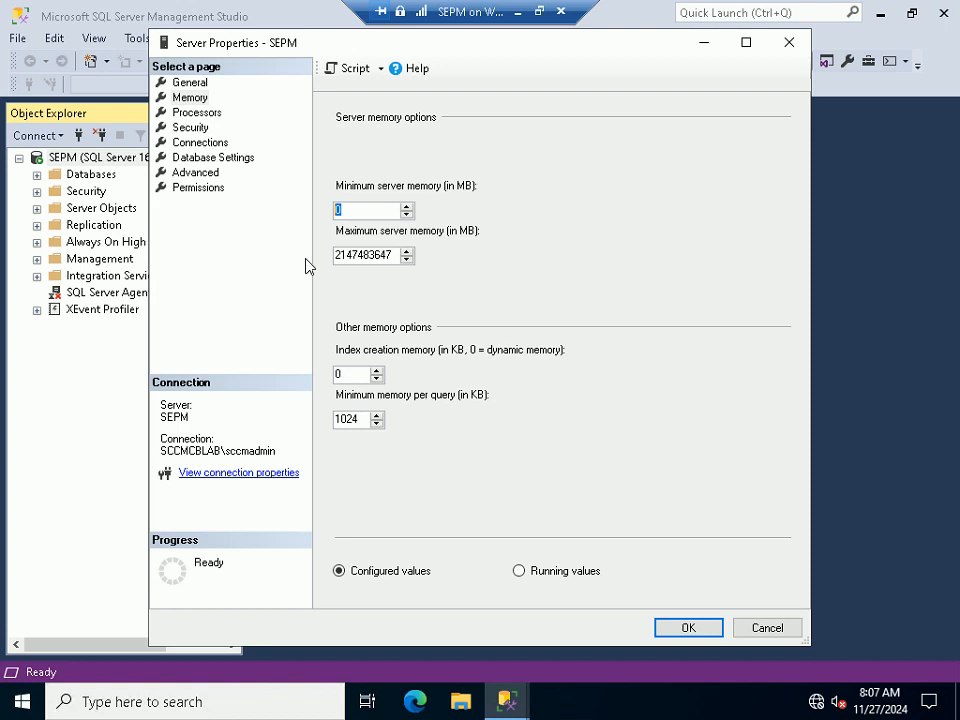
pyautogui.hotkey('ctrl', 'v')
pyautogui.press('Tab')
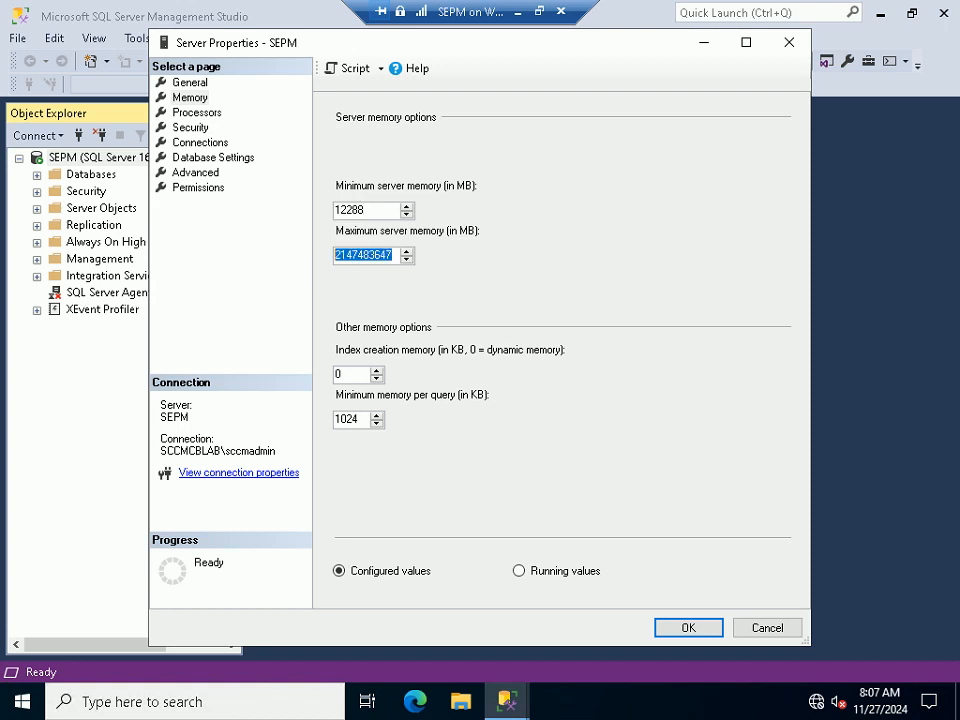
pyautogui.hotkey('ctrl', 'v')
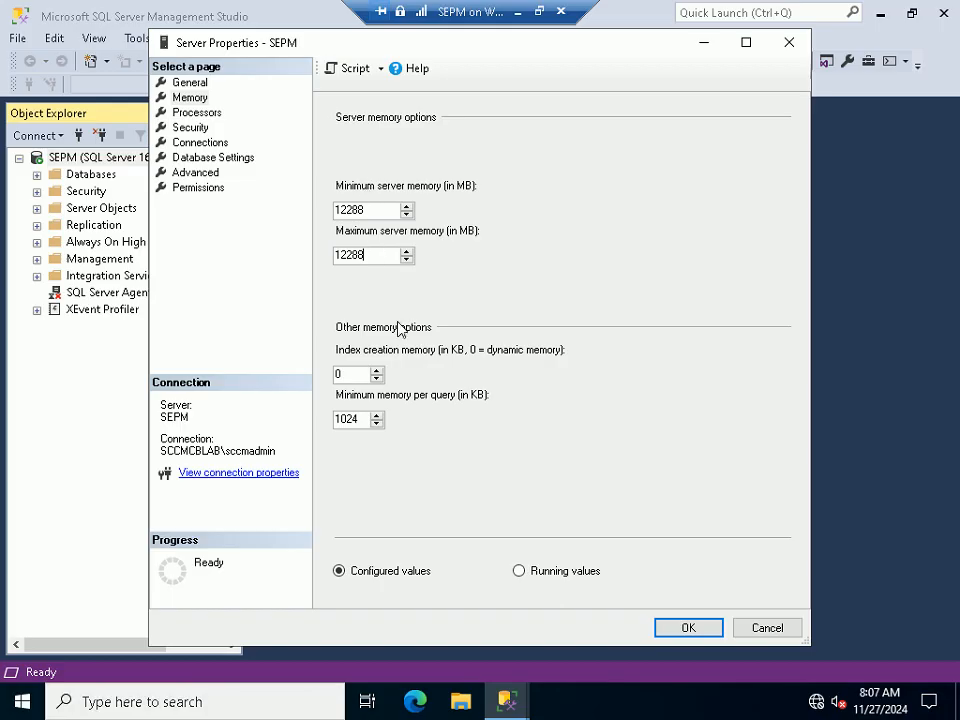
pyautogui.click(668, 635)
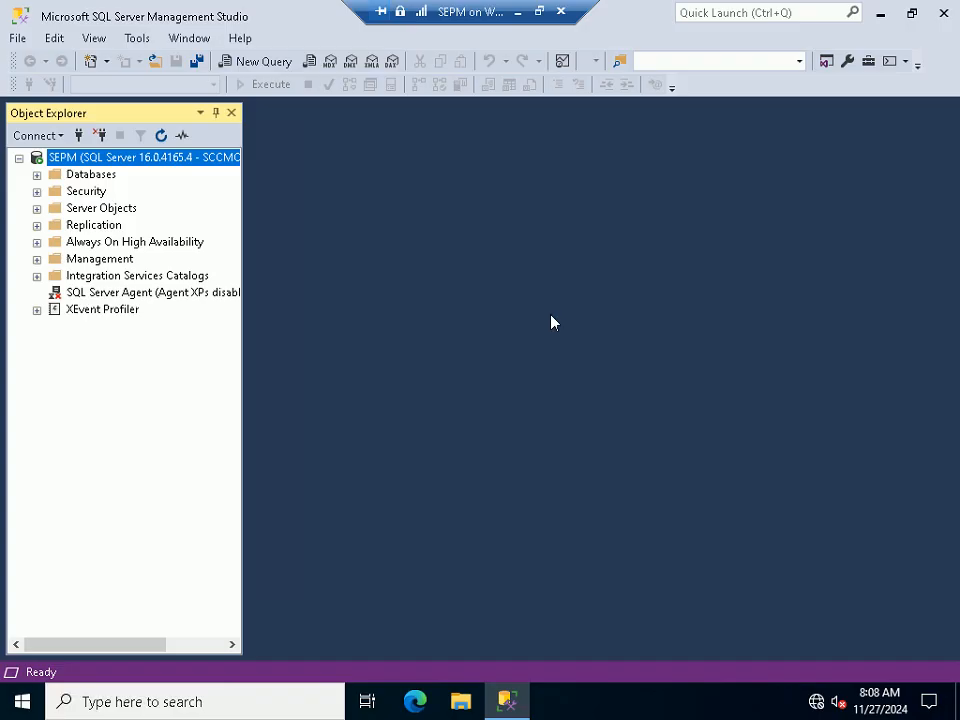
# Expand Security > Logins and open Properties for the domain admin login
pyautogui.click(37, 191)
pyautogui.click(54, 209)
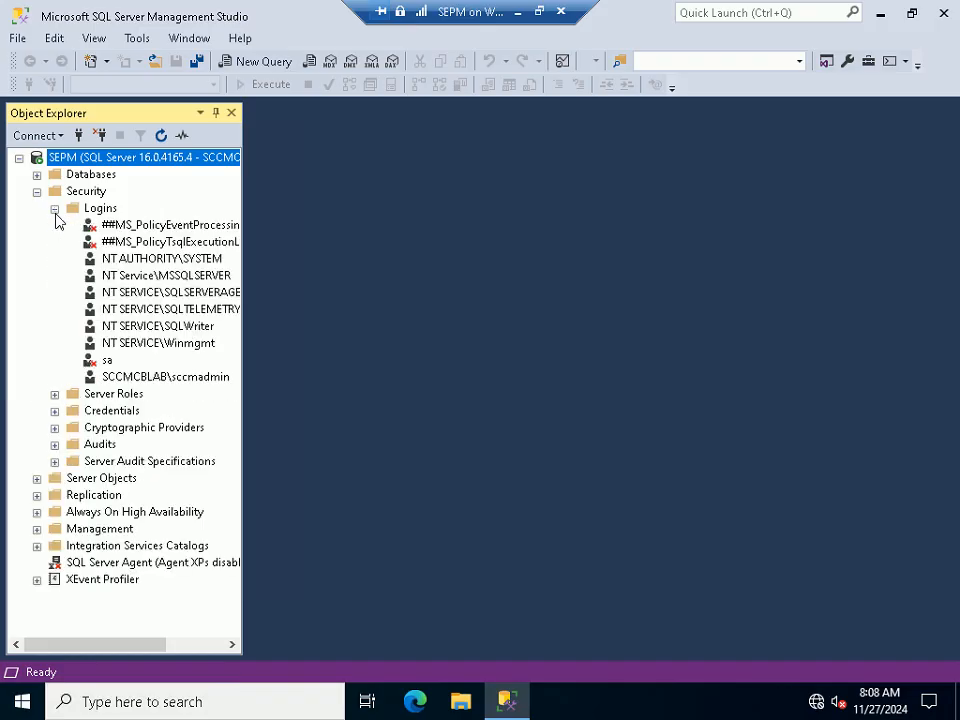
pyautogui.click(176, 377)
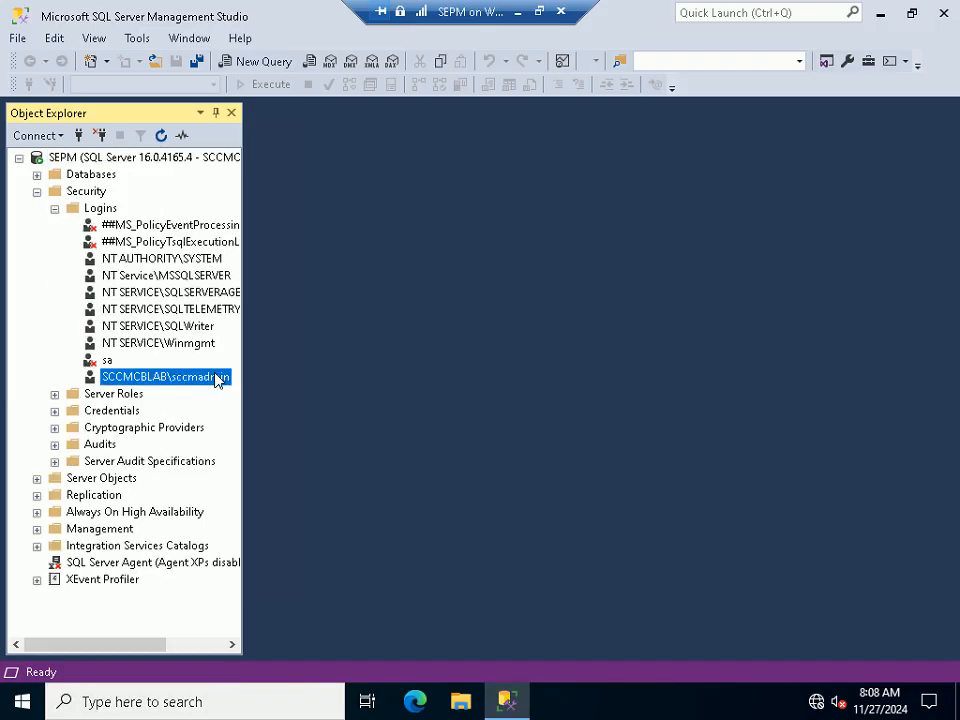
pyautogui.rightClick(214, 378)
pyautogui.click(300, 598)
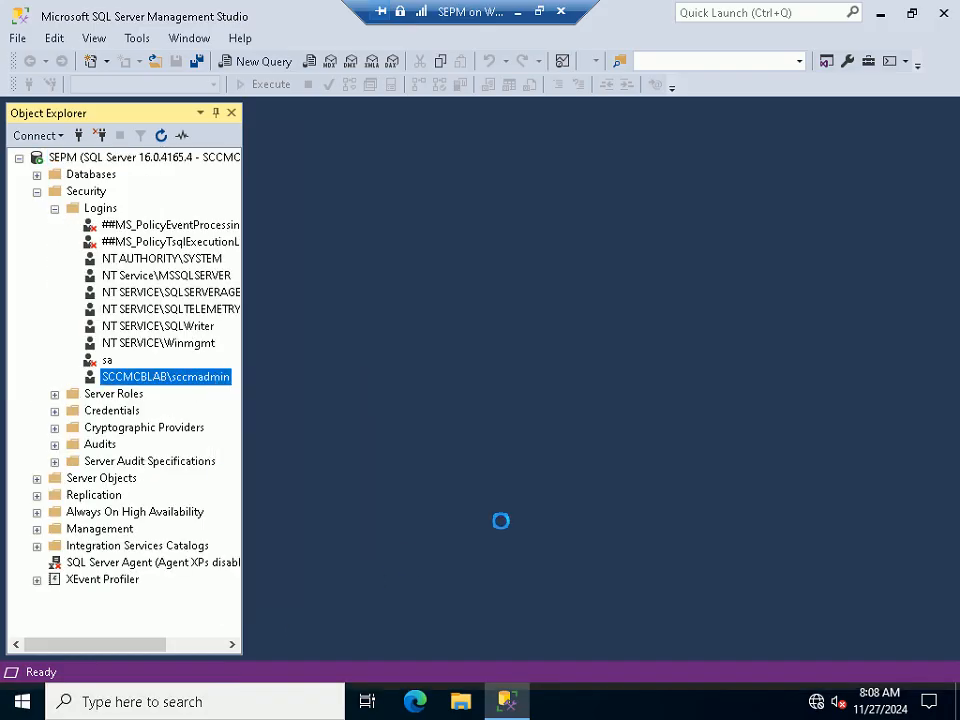
pyautogui.press('alt')
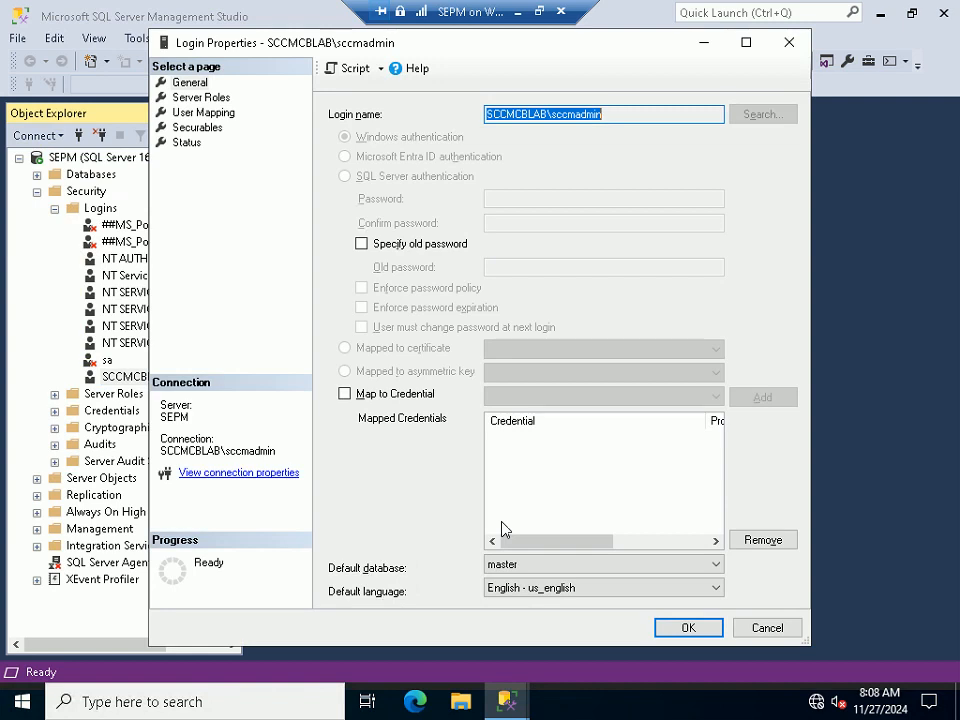
pyautogui.click(539, 12)
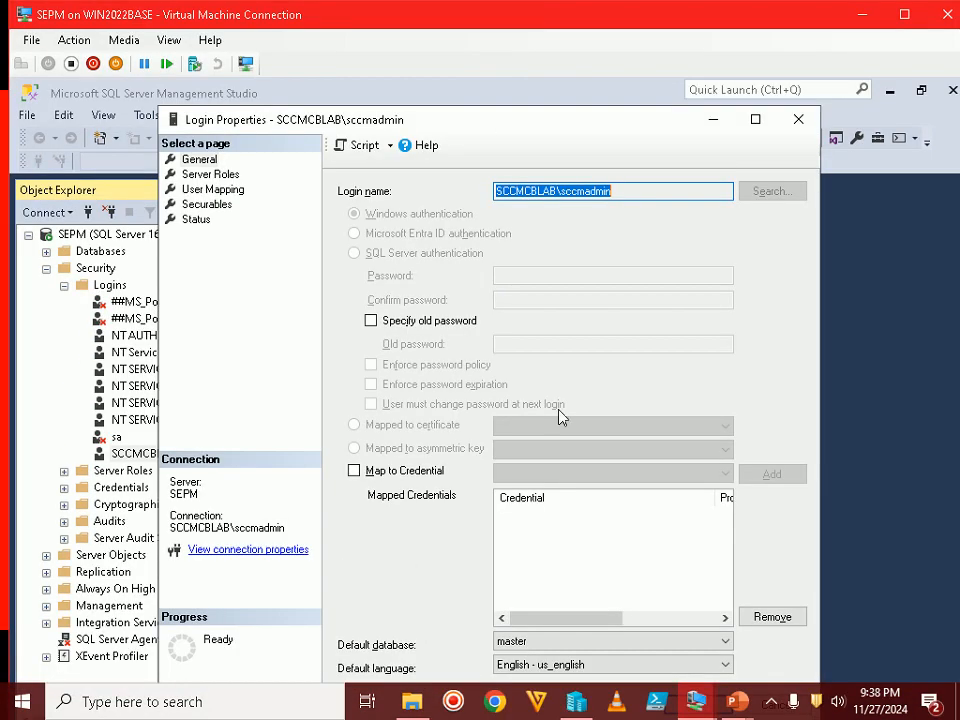
pyautogui.moveTo(737, 701)
pyautogui.click(831, 643)
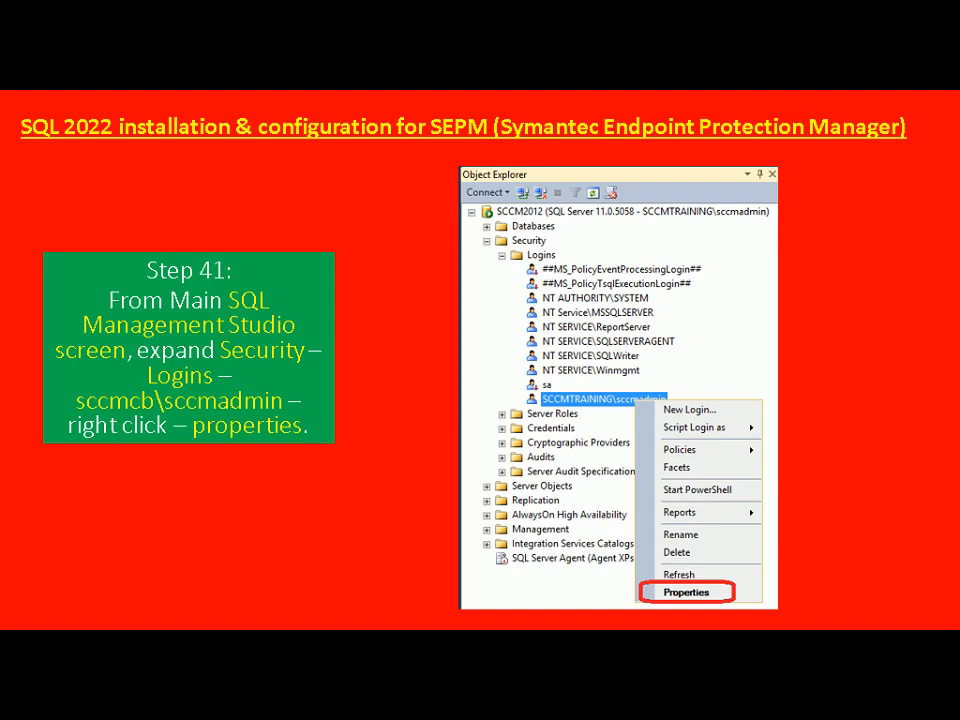
pyautogui.press('Right')
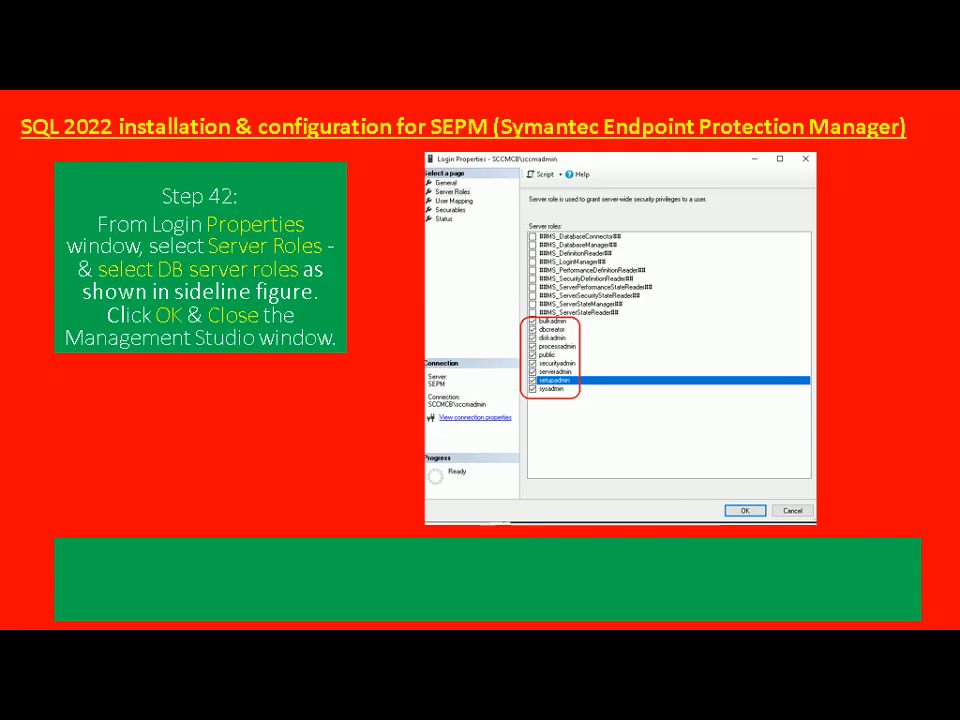
pyautogui.hotkey('alt', 'Tab')
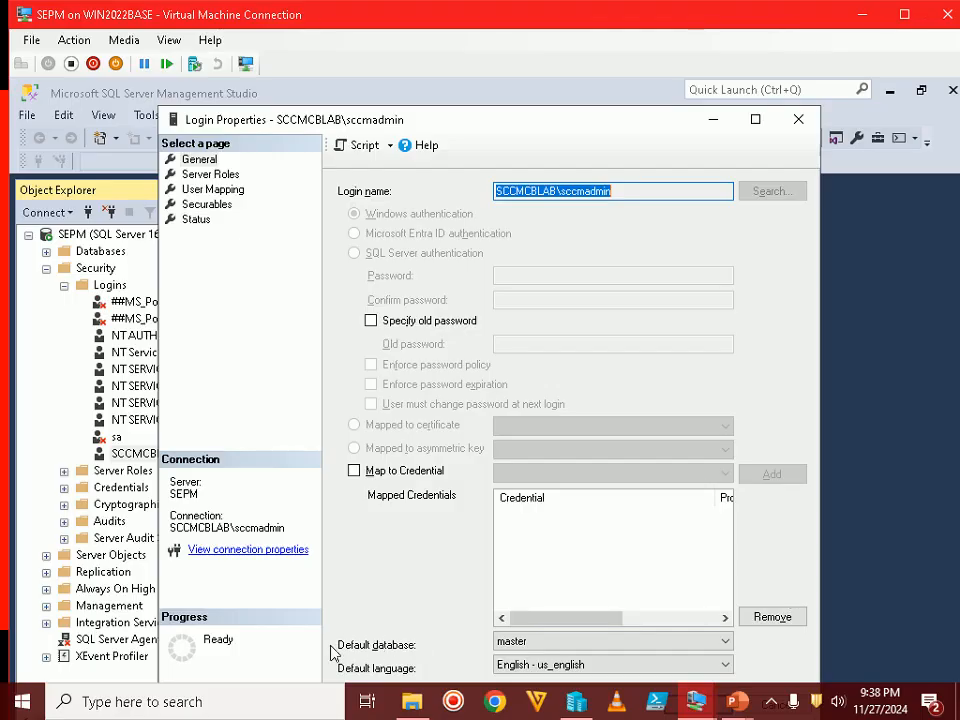
# Tick bulkadmin, dbcreator, diskadmin, processadmin, securityadmin, serveradmin and setupadmin, save with OK, and close SSMS
pyautogui.doubleClick(583, 21)
pyautogui.click(210, 98)
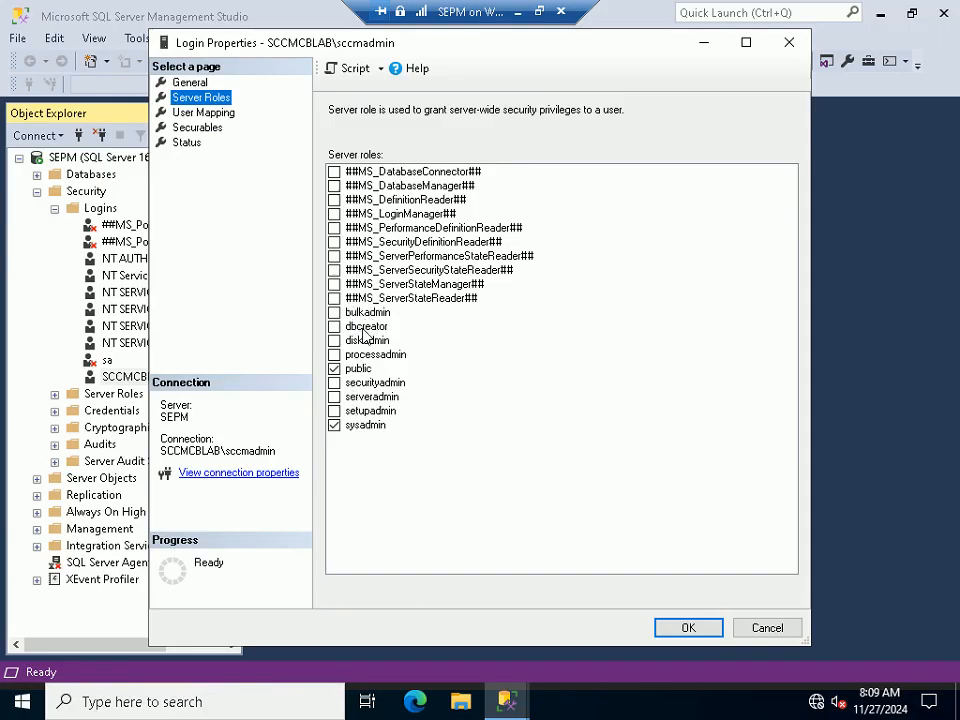
pyautogui.click(334, 313)
pyautogui.click(334, 326)
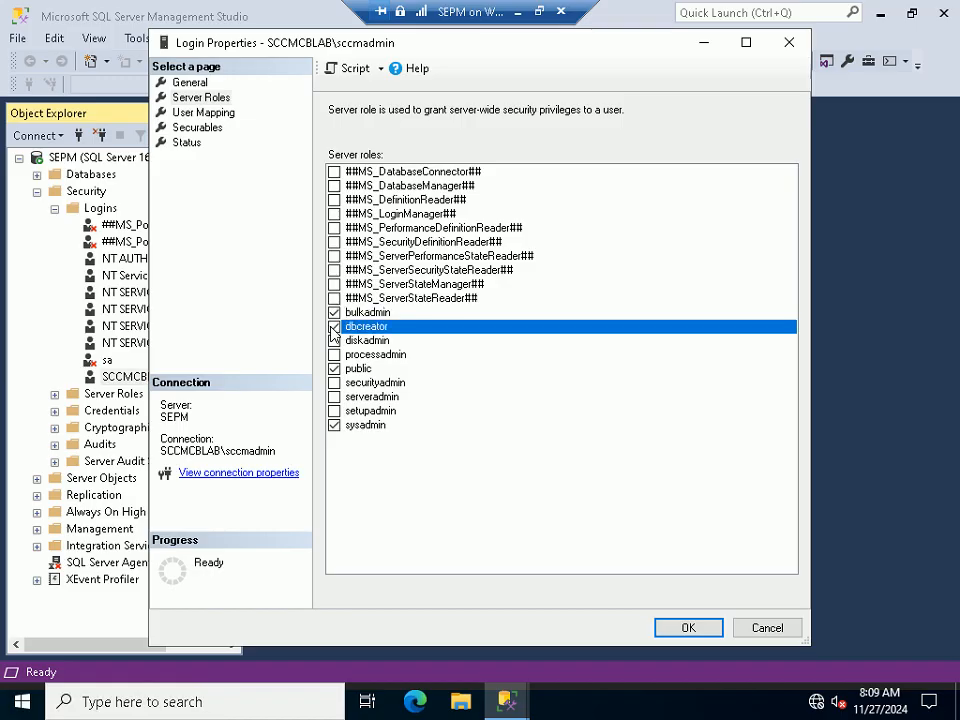
pyautogui.click(334, 340)
pyautogui.click(334, 355)
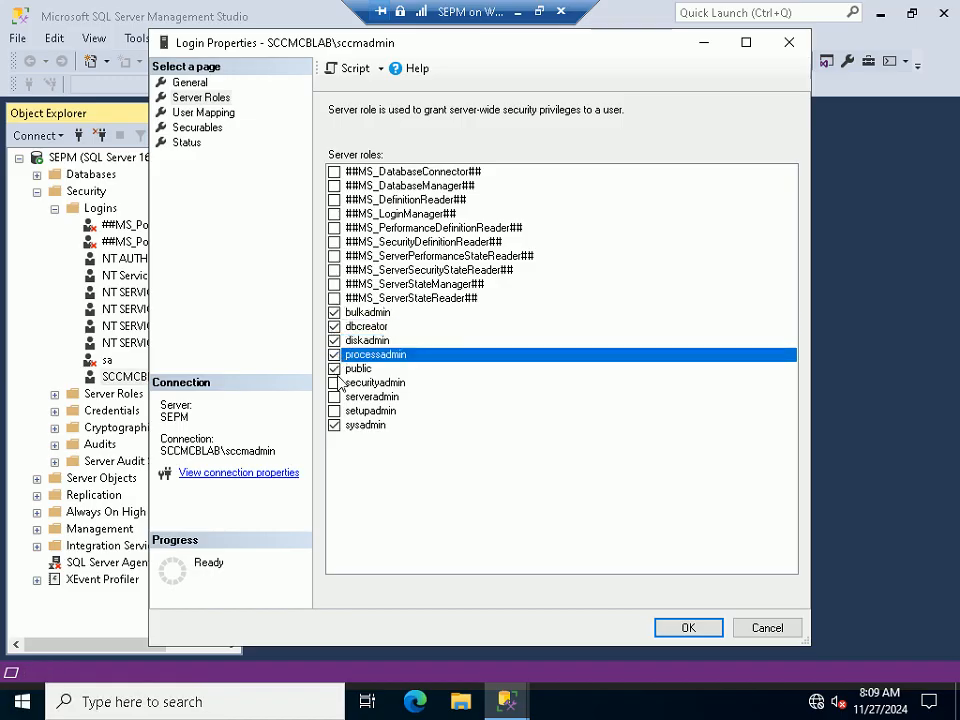
pyautogui.click(334, 383)
pyautogui.click(334, 397)
pyautogui.click(334, 411)
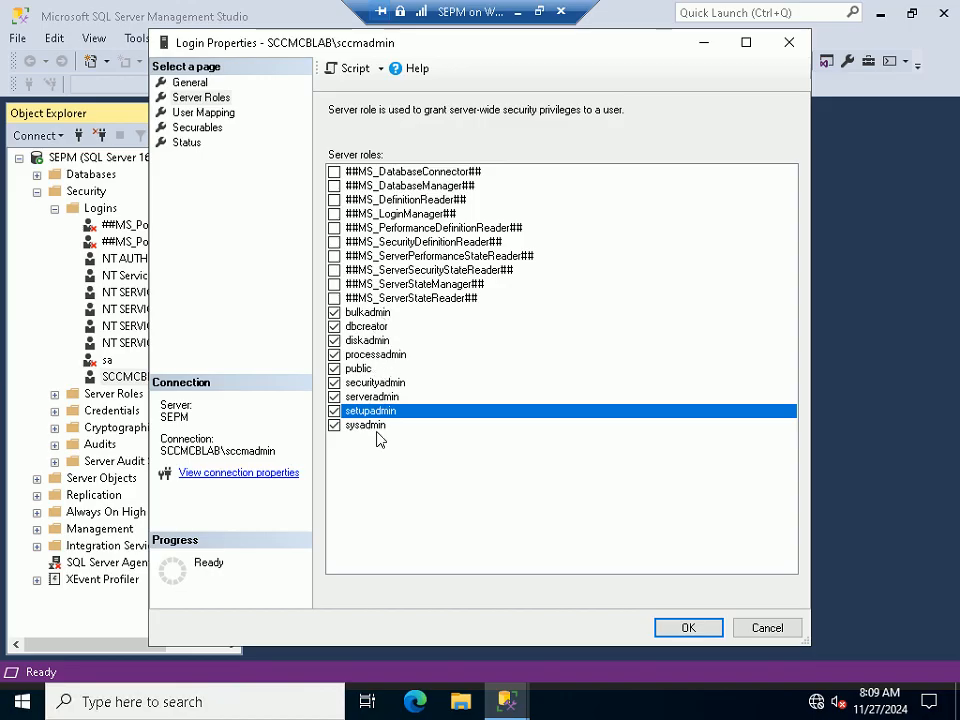
pyautogui.click(684, 630)
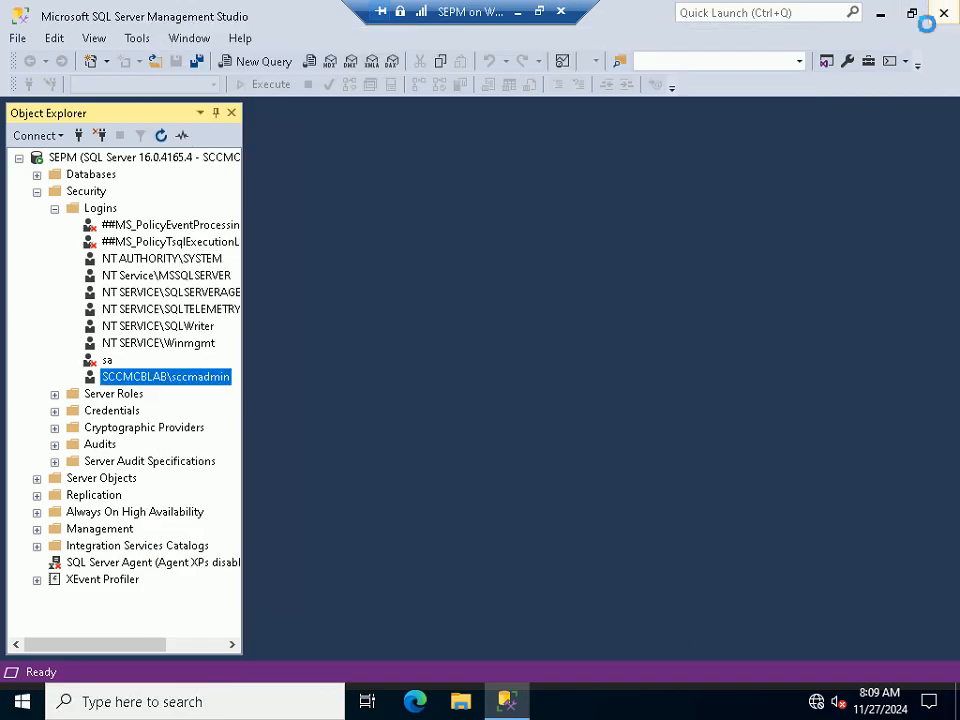
pyautogui.click(943, 14)
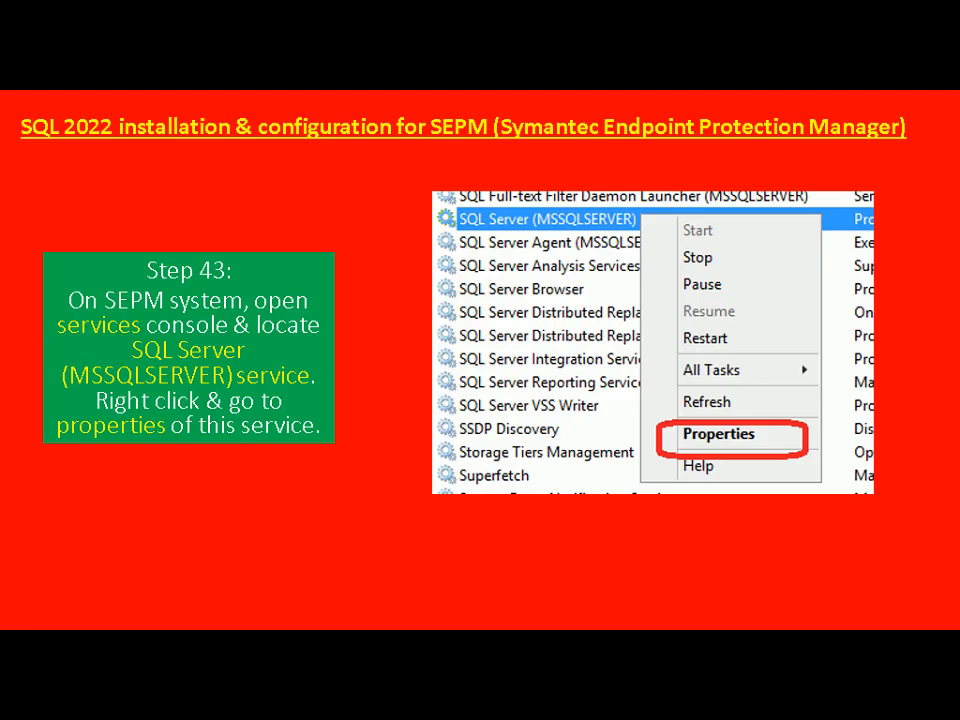
pyautogui.hotkey('alt', 'Tab')
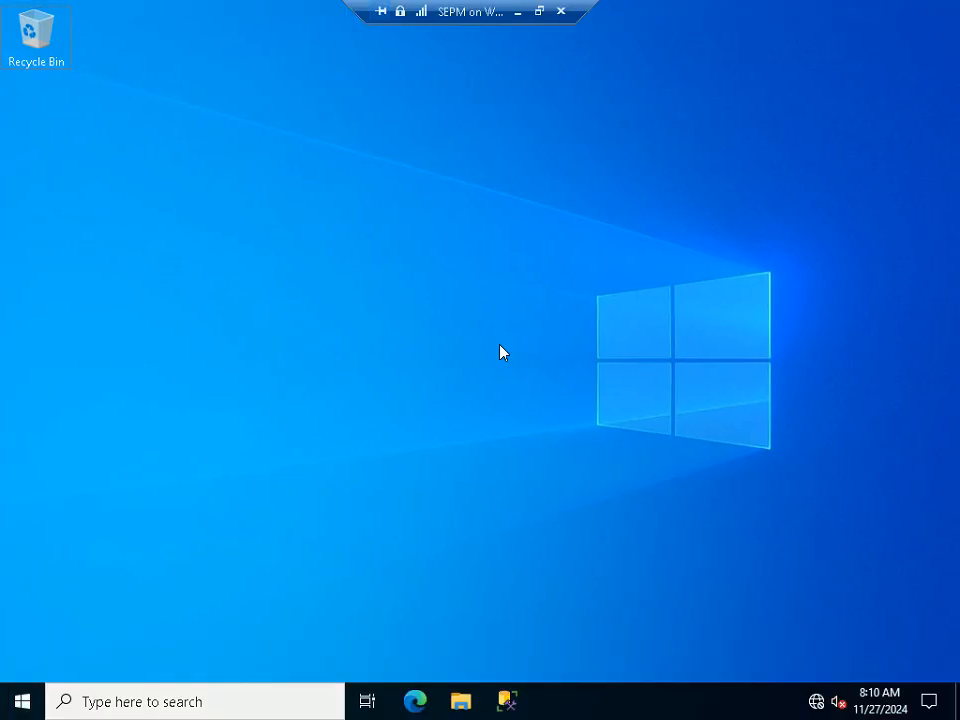
# Reopen services.msc and bring up the SQL Server (MSSQLSERVER) service properties
pyautogui.press('super+r')
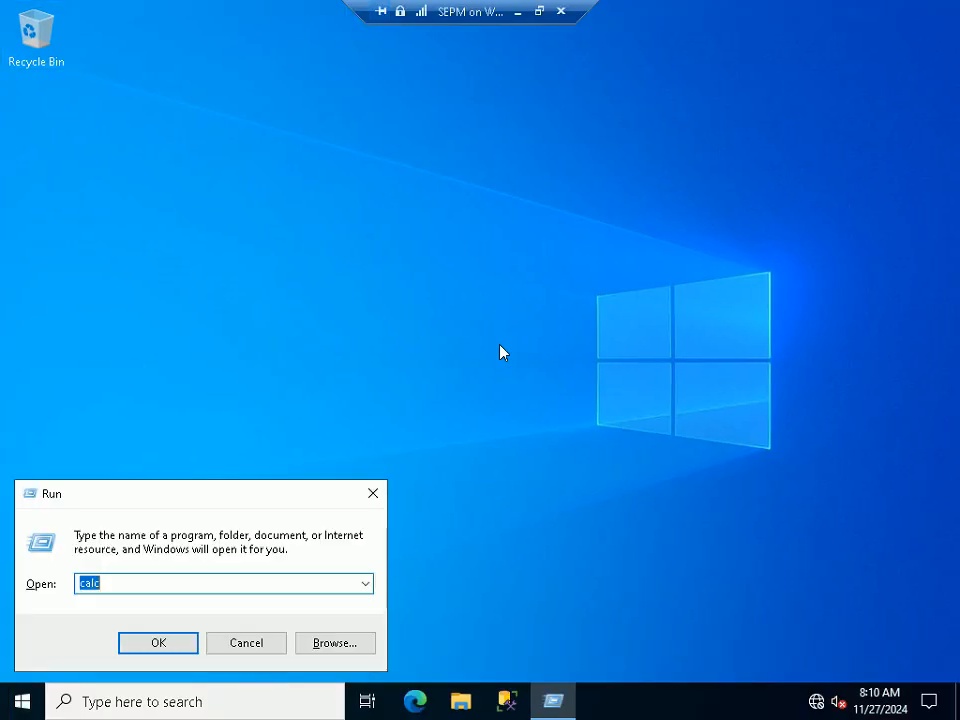
pyautogui.write('se')
pyautogui.press('Down')
pyautogui.press('Down')
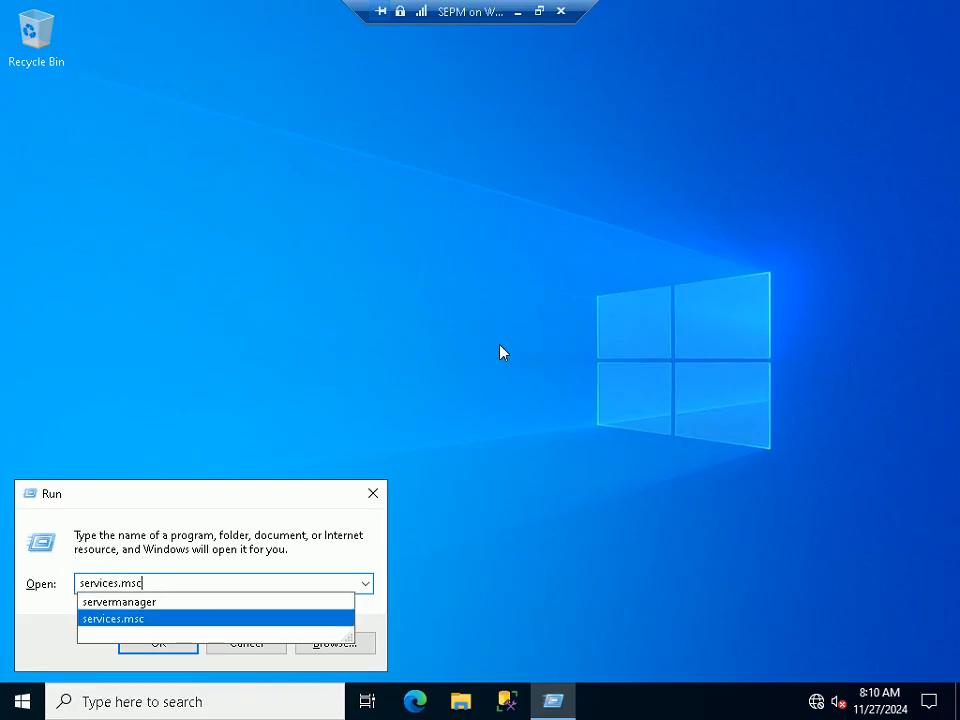
pyautogui.press('Return')
pyautogui.click(502, 352)
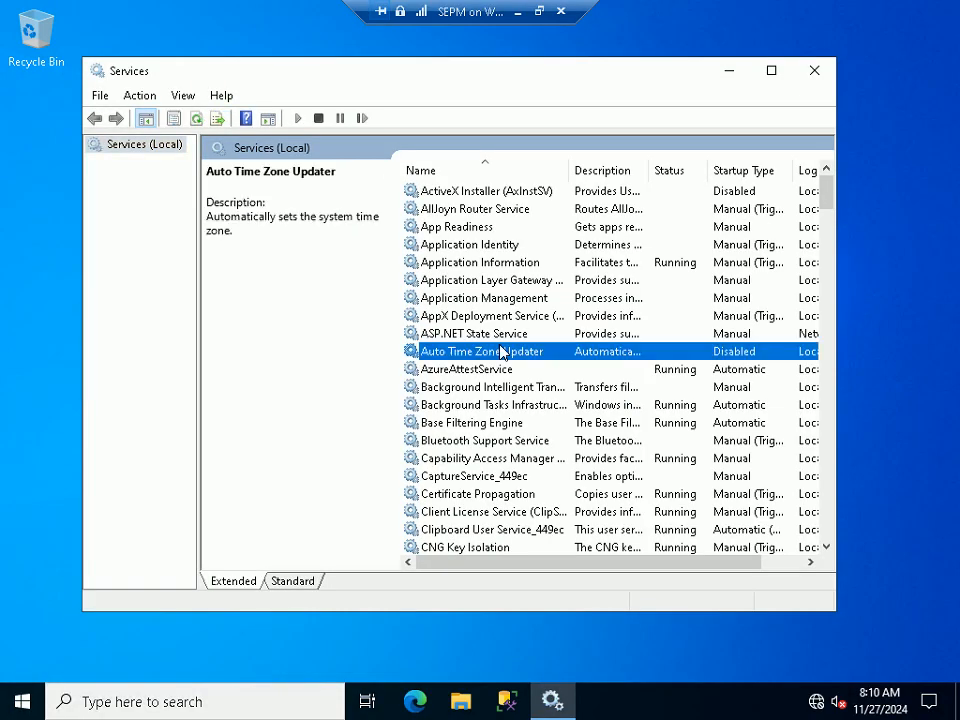
pyautogui.write('sql')
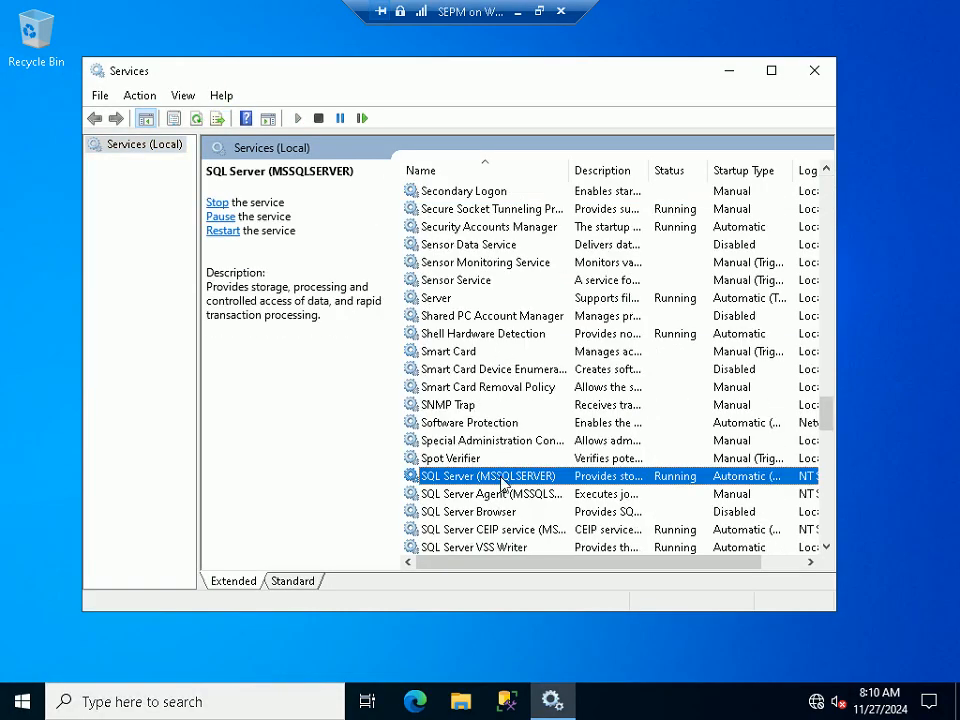
pyautogui.rightClick(503, 480)
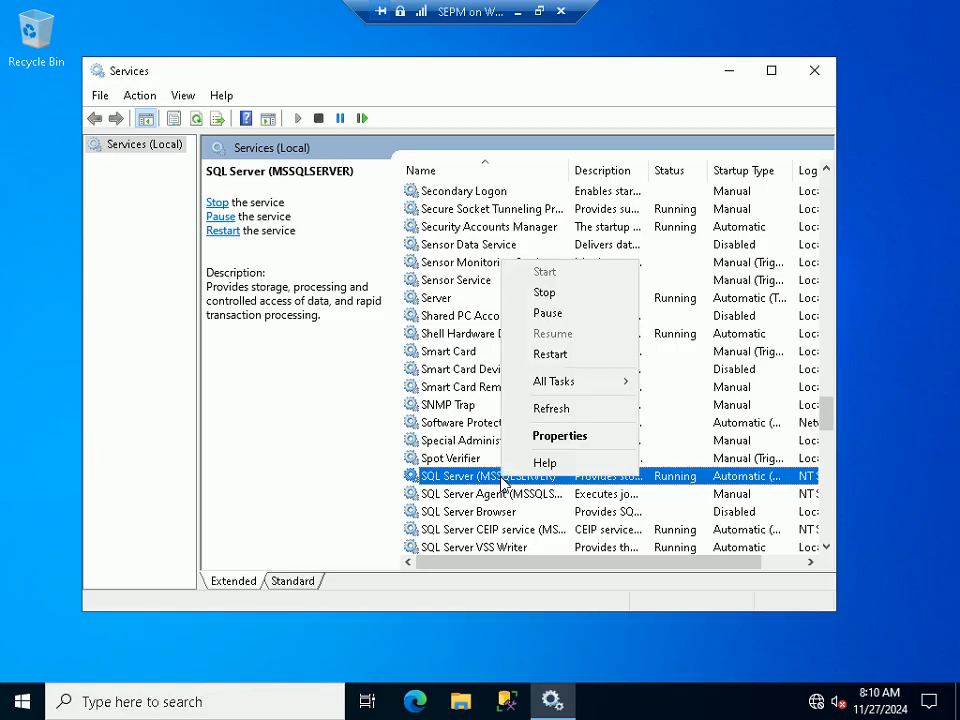
pyautogui.click(559, 436)
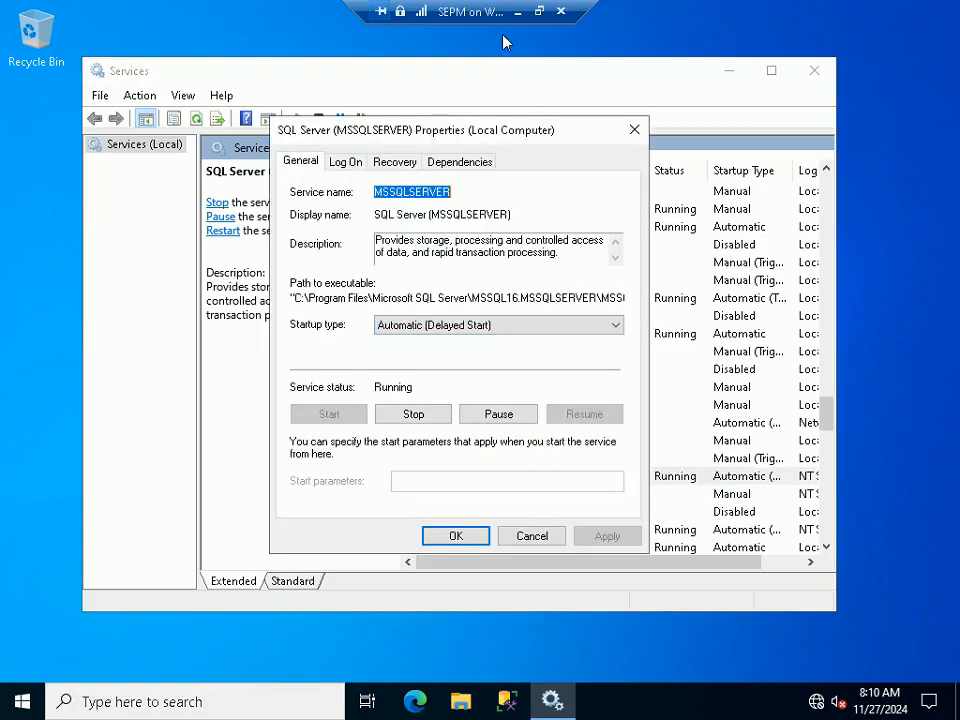
# Advance the PowerPoint tutorial slide show one slide, then return to the VM window
pyautogui.click(540, 12)
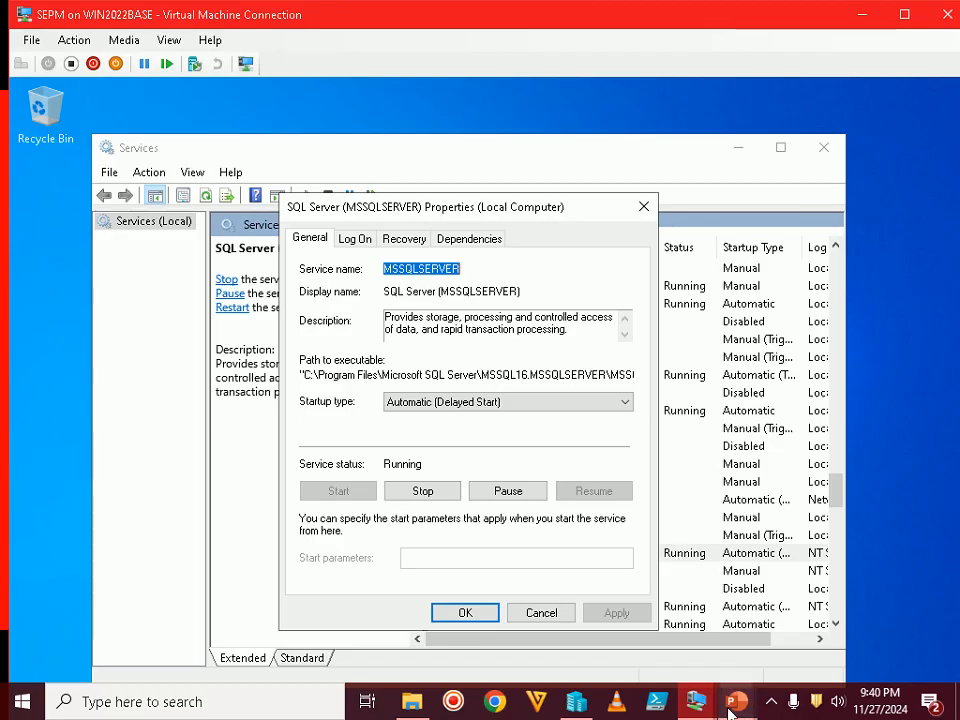
pyautogui.moveTo(737, 702)
pyautogui.click(773, 618)
pyautogui.press('Right')
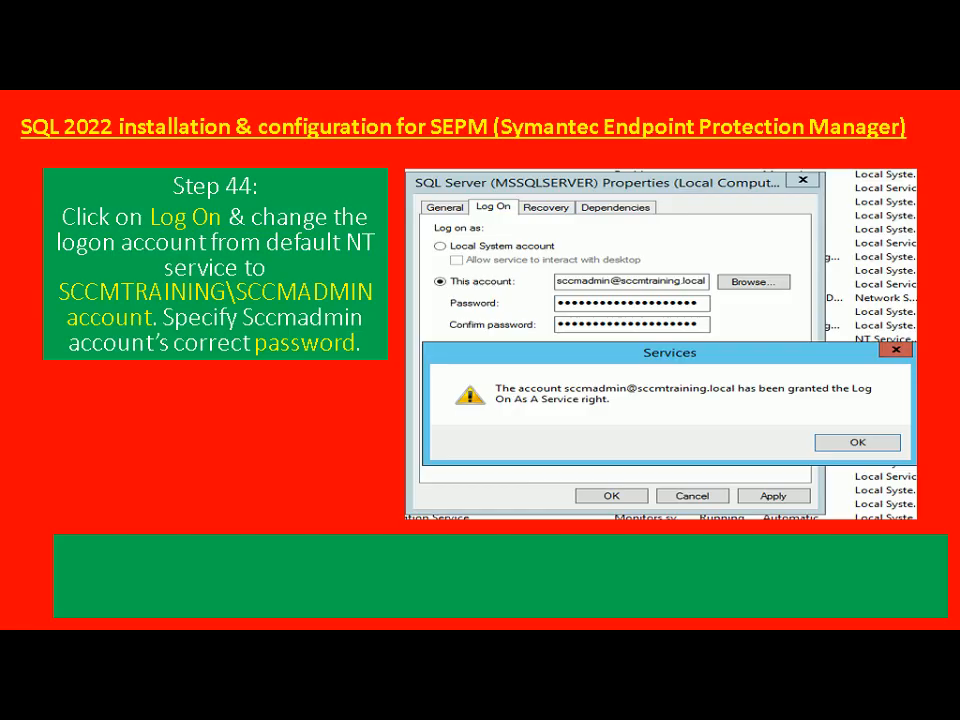
pyautogui.hotkey('alt', 'Tab')
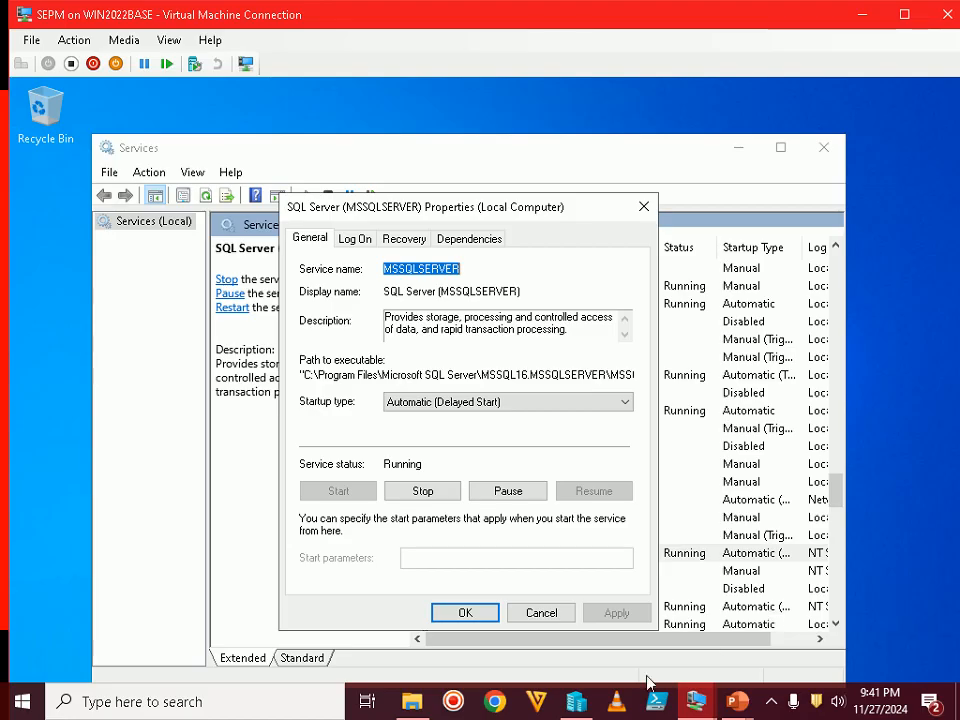
# Set the domain admin account, found via Entire Directory and corrected, as SQL Server's logon account
pyautogui.click(358, 238)
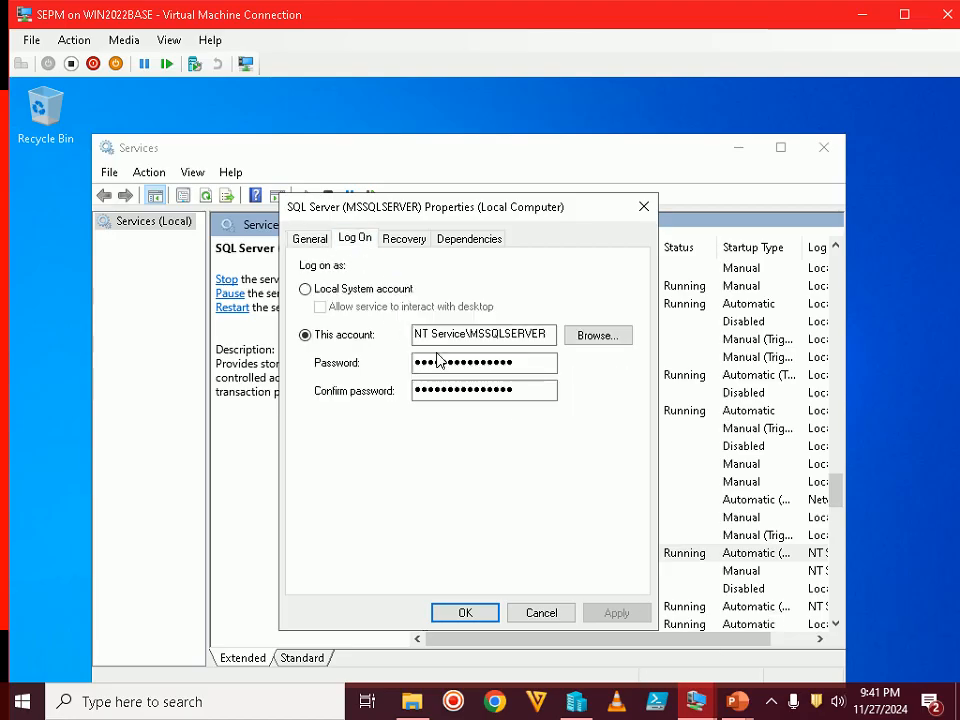
pyautogui.click(597, 336)
pyautogui.click(660, 331)
pyautogui.click(392, 361)
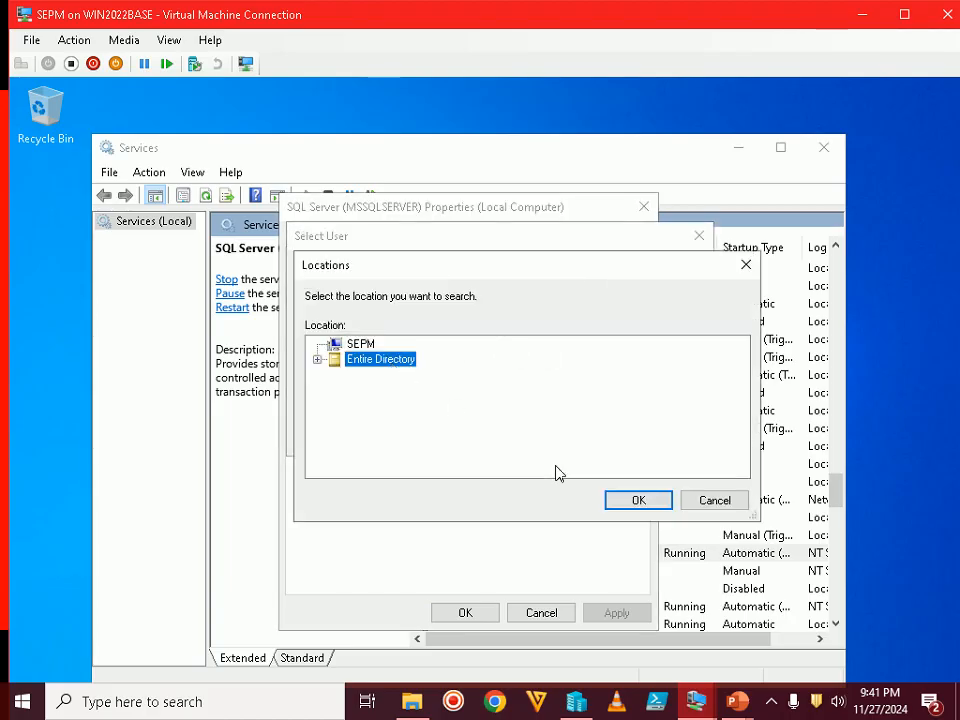
pyautogui.click(638, 500)
pyautogui.write('sccadmin')
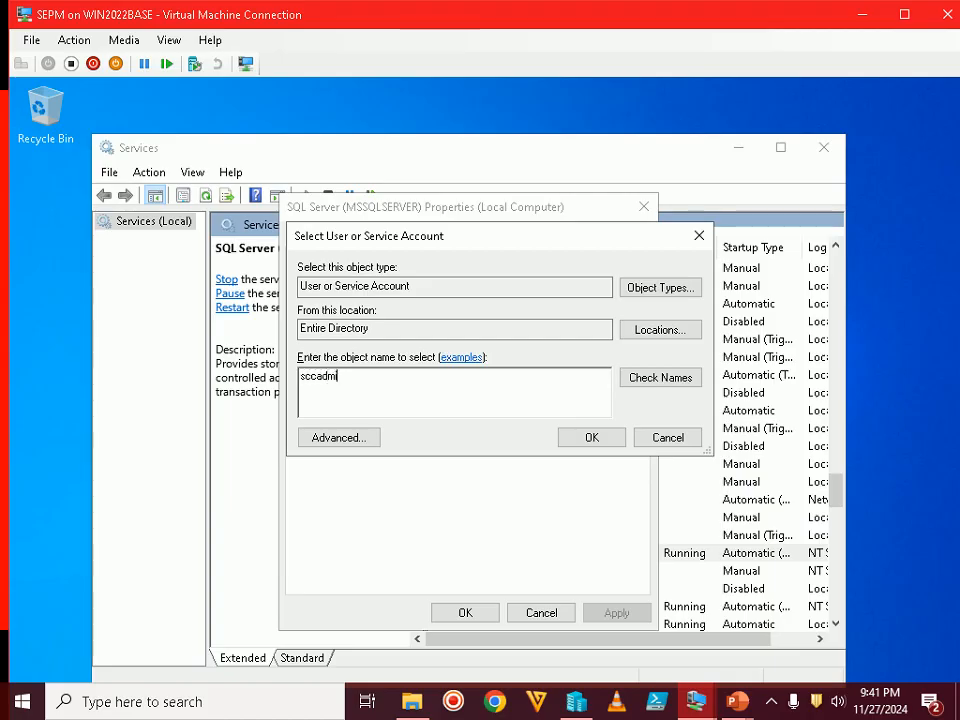
pyautogui.click(669, 380)
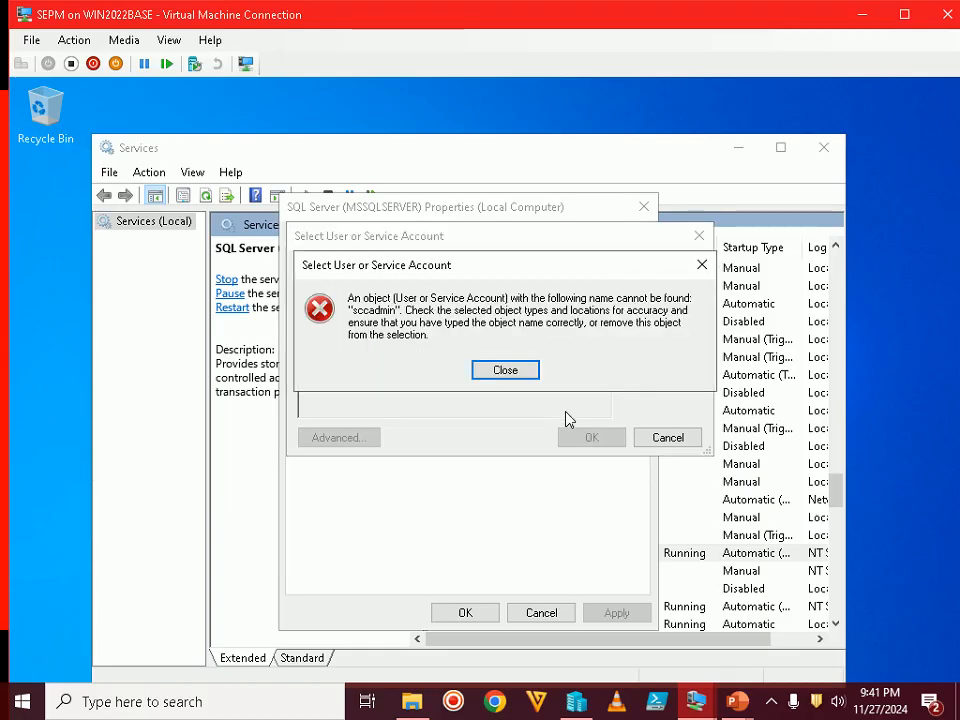
pyautogui.click(533, 375)
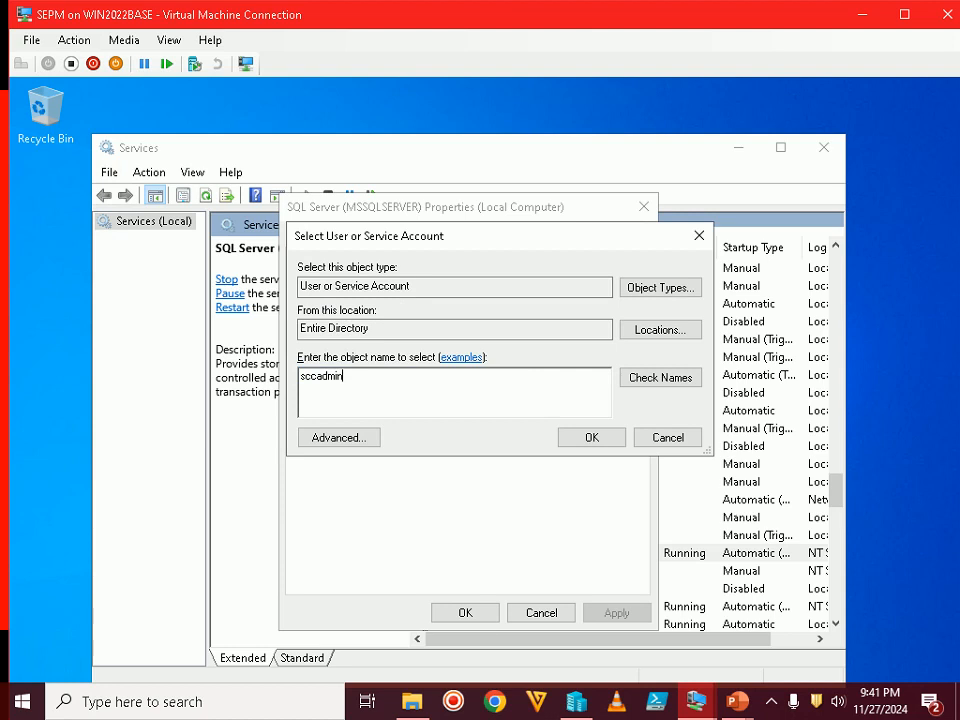
pyautogui.click(317, 376)
pyautogui.write('m')
pyautogui.click(690, 378)
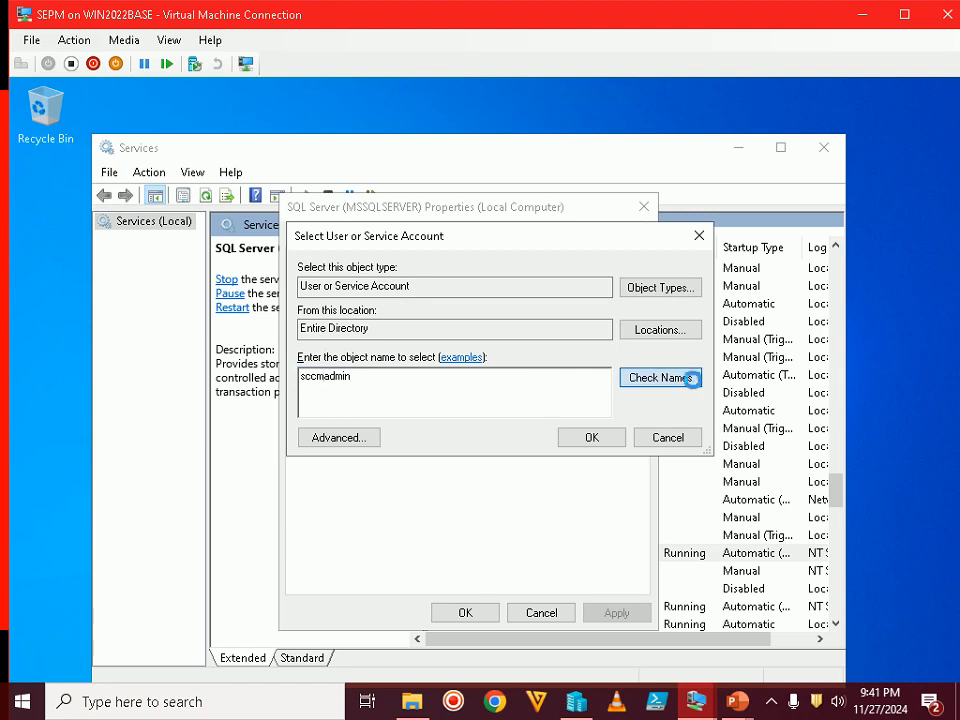
pyautogui.click(592, 440)
# Replace the logon password with the account's password, confirm it, and apply
pyautogui.click(527, 363)
pyautogui.moveTo(527, 363); pyautogui.dragTo(357, 356)
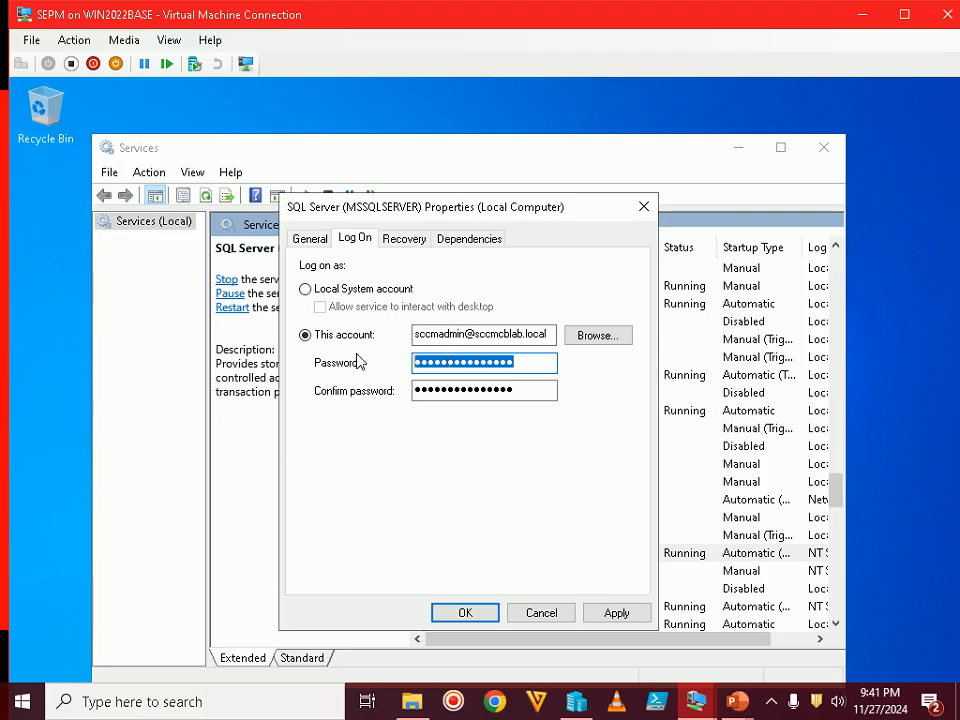
pyautogui.write('*********************')
pyautogui.press('Tab')
pyautogui.write('********************')
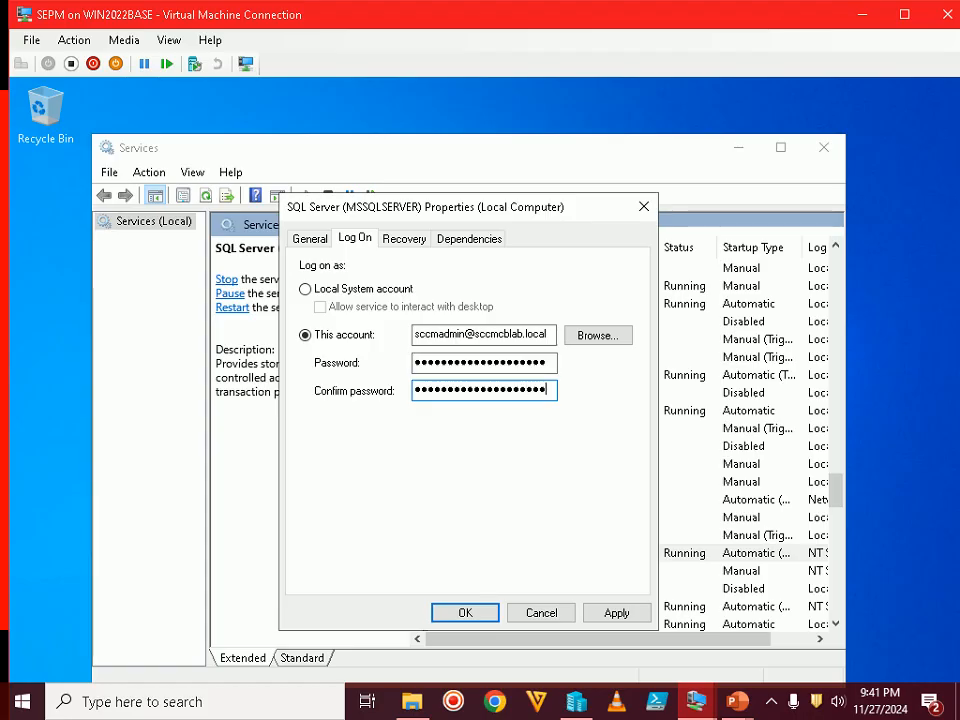
pyautogui.click(606, 618)
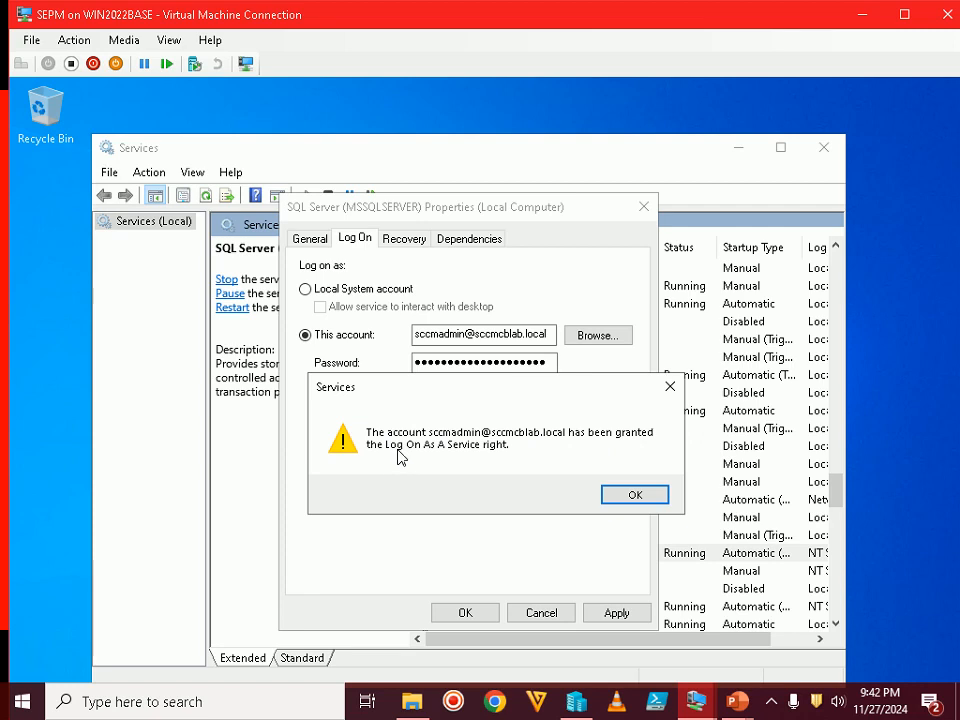
# Acknowledge both logon messages, close Properties and restart SQL Server (MSSQLSERVER)
pyautogui.click(629, 497)
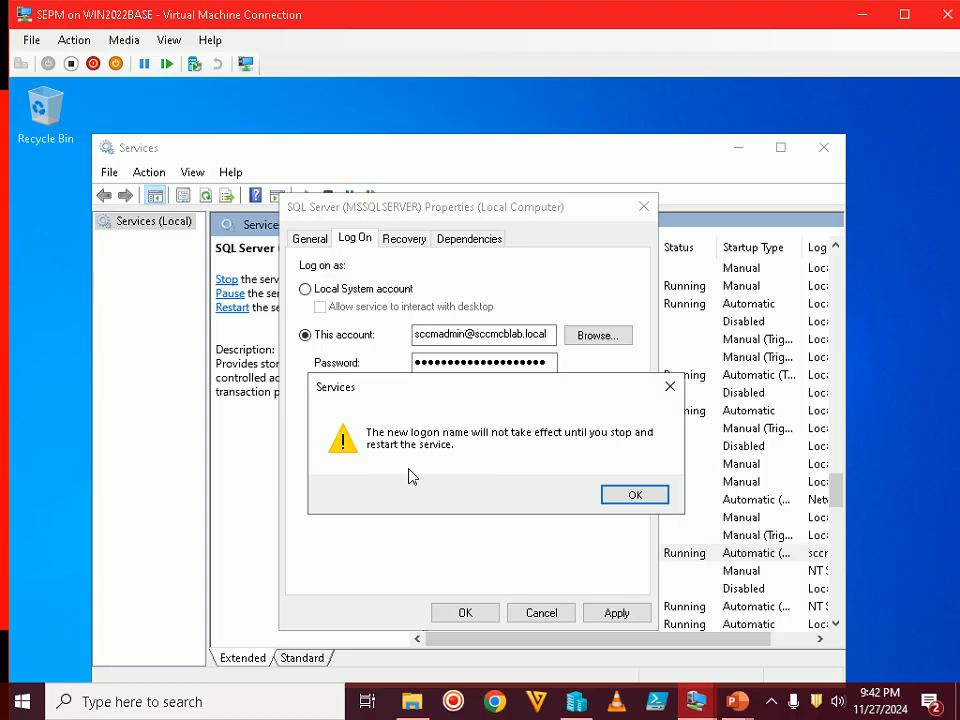
pyautogui.click(632, 494)
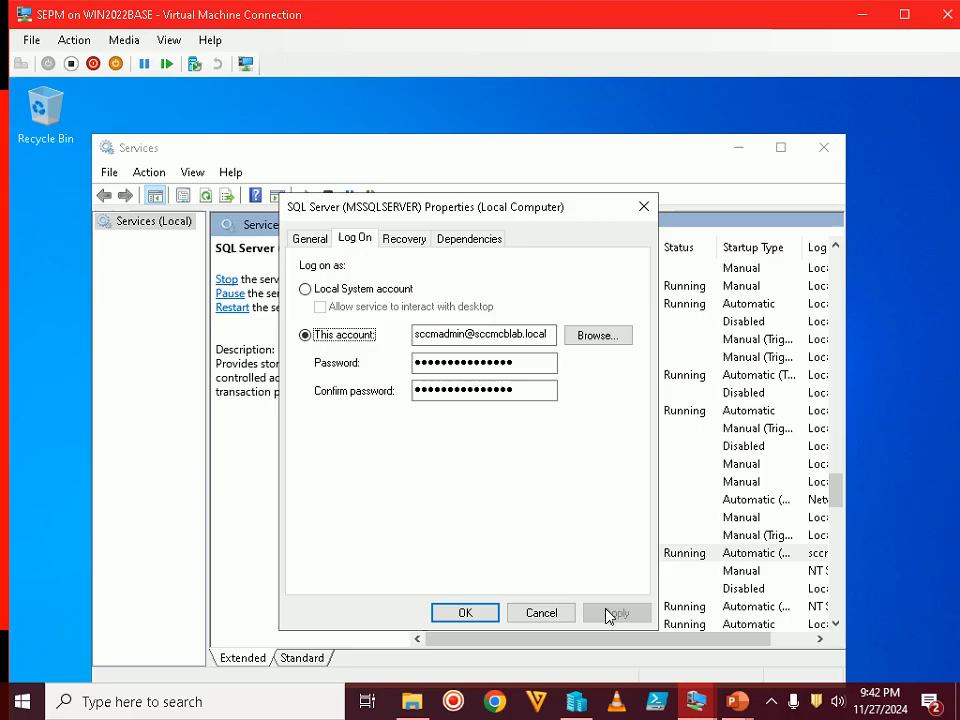
pyautogui.click(484, 613)
pyautogui.click(489, 557)
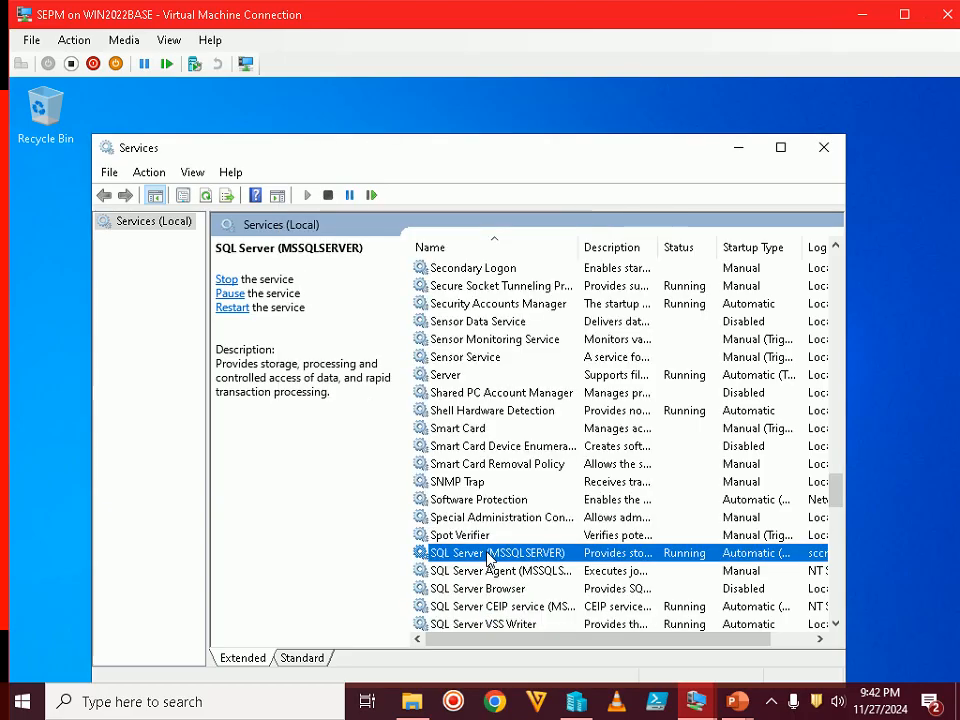
pyautogui.rightClick(490, 555)
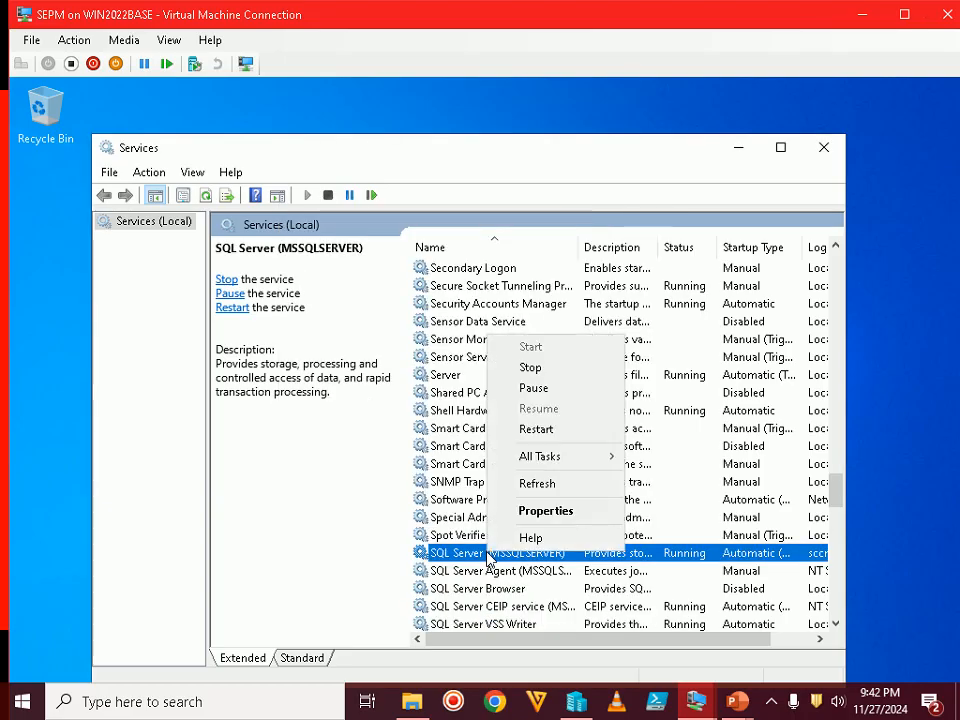
pyautogui.click(562, 428)
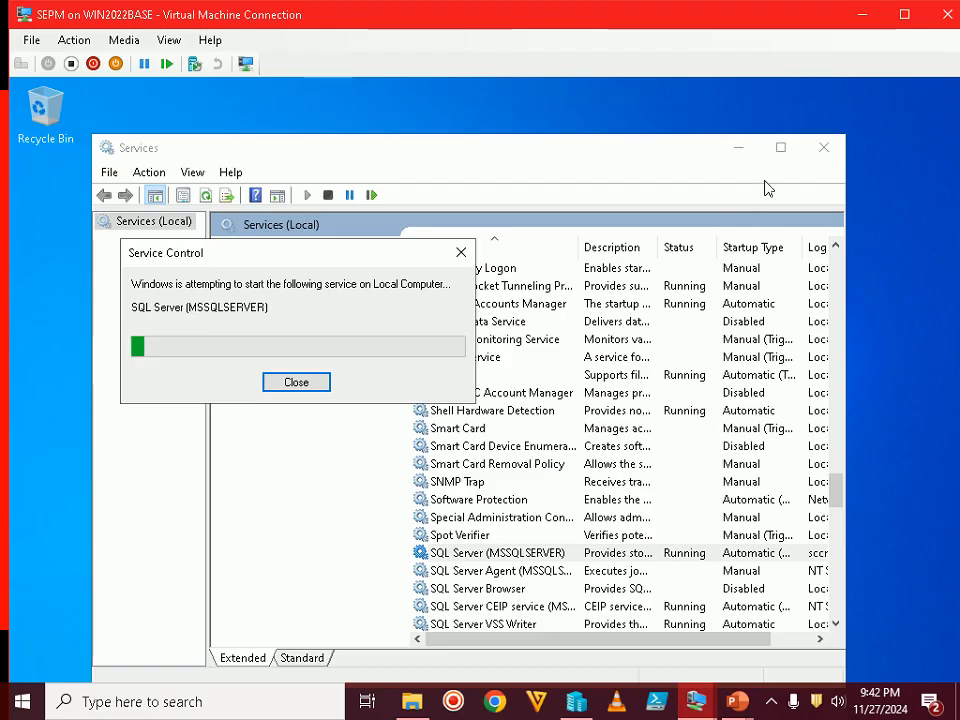
# Maximize Services and widen the Log On As column to read the new account
pyautogui.click(780, 149)
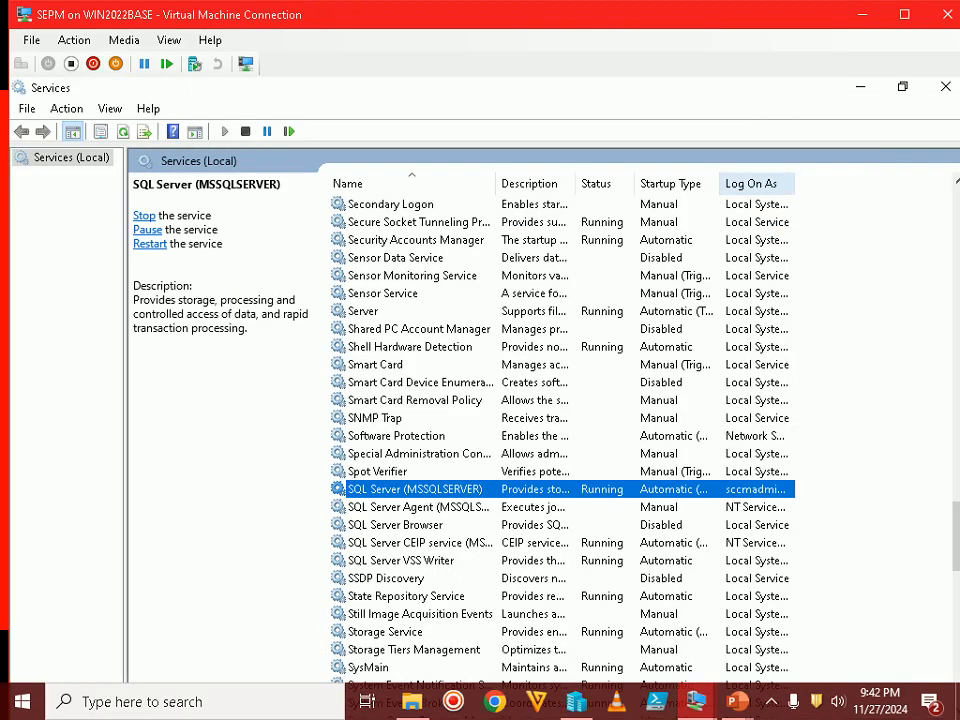
pyautogui.moveTo(795, 184); pyautogui.dragTo(860, 184)
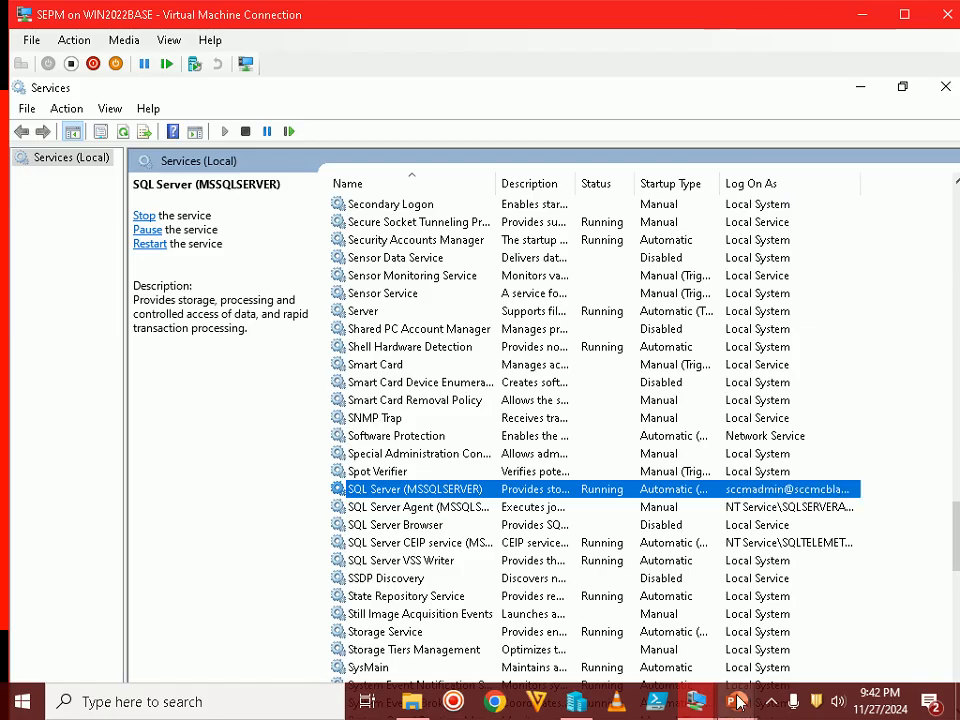
pyautogui.moveTo(737, 701)
pyautogui.click(797, 620)
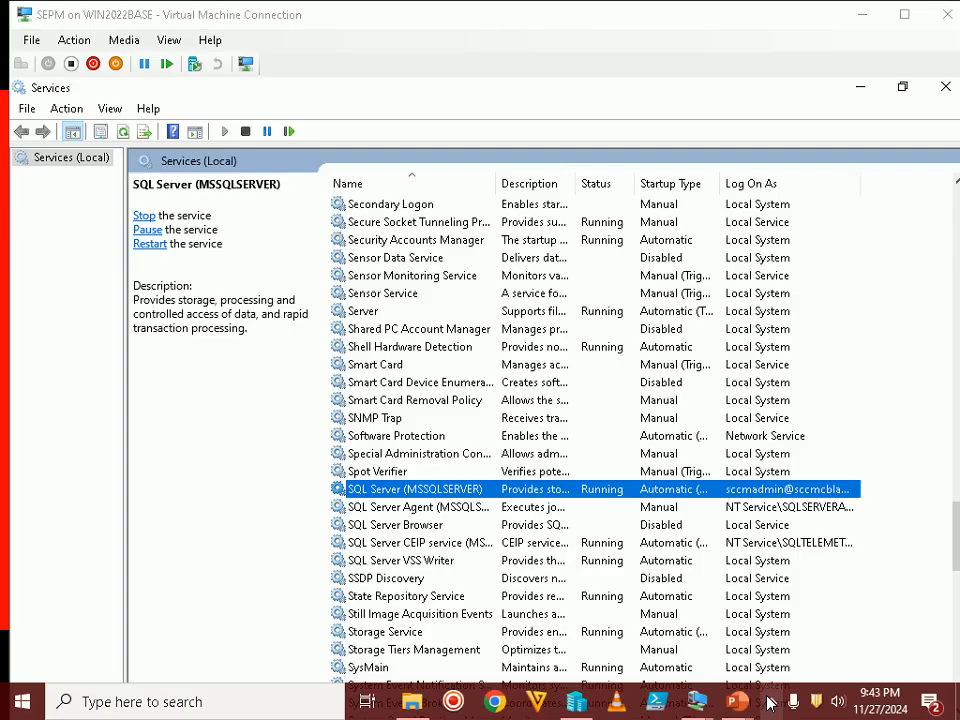
# Advance the slide show to Step 46 on mapping SEPM_14.3.iso, then return to the VM
pyautogui.click(769, 703)
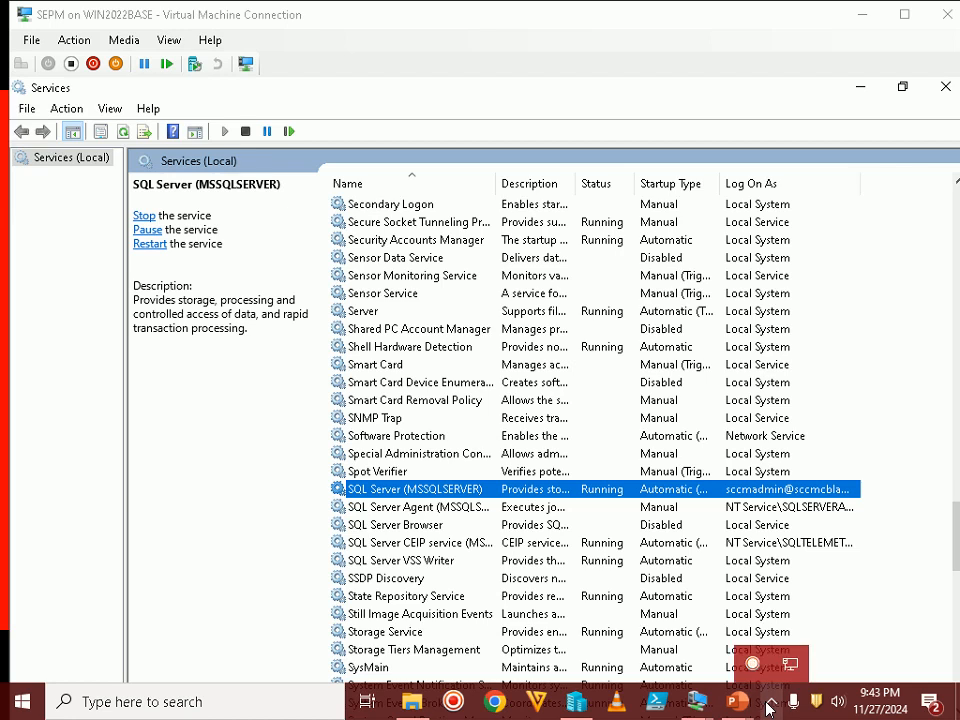
pyautogui.click(737, 702)
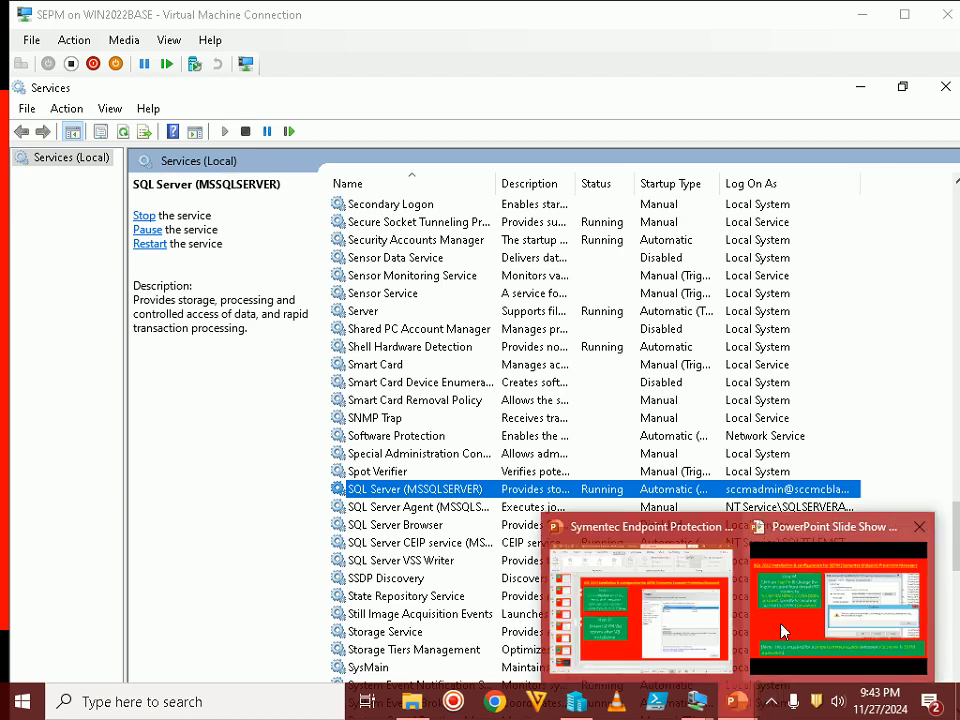
pyautogui.click(782, 630)
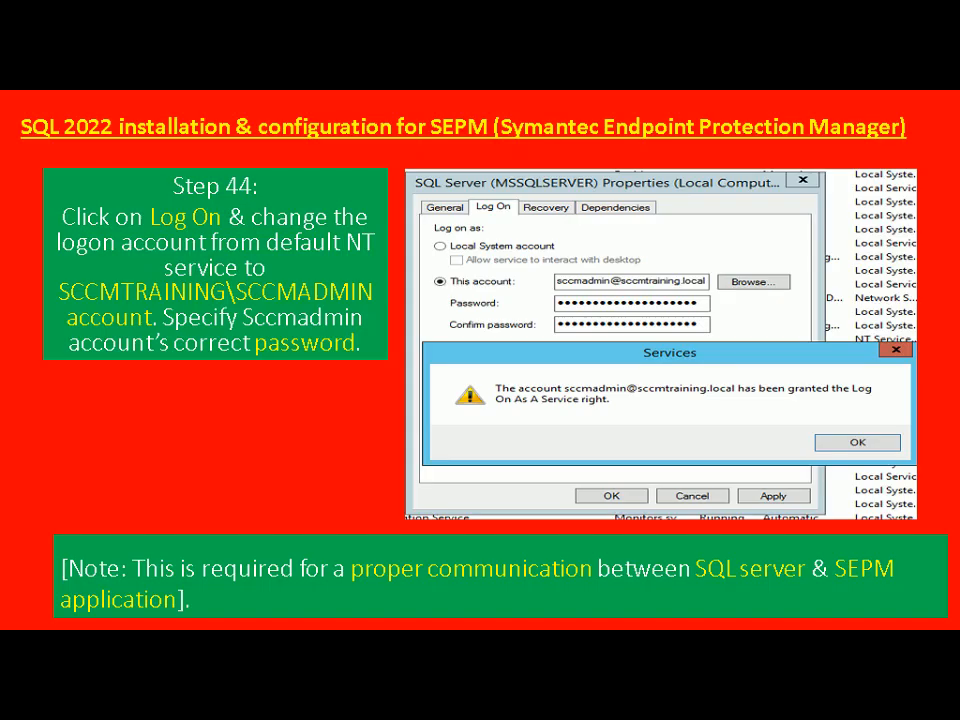
pyautogui.press('Right')
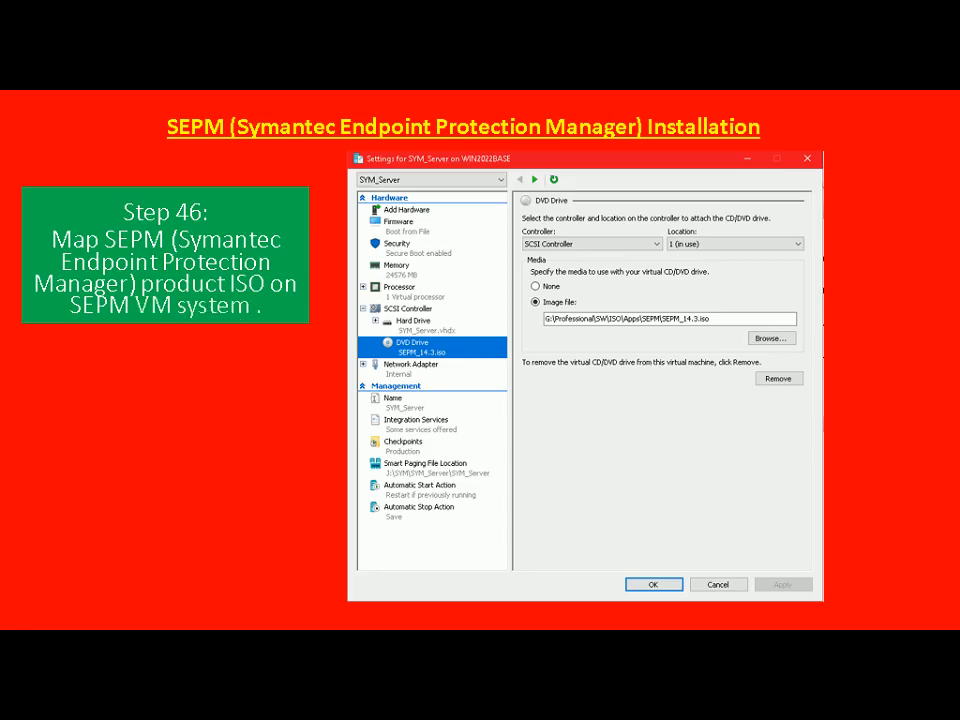
pyautogui.hotkey('alt', 'Tab')
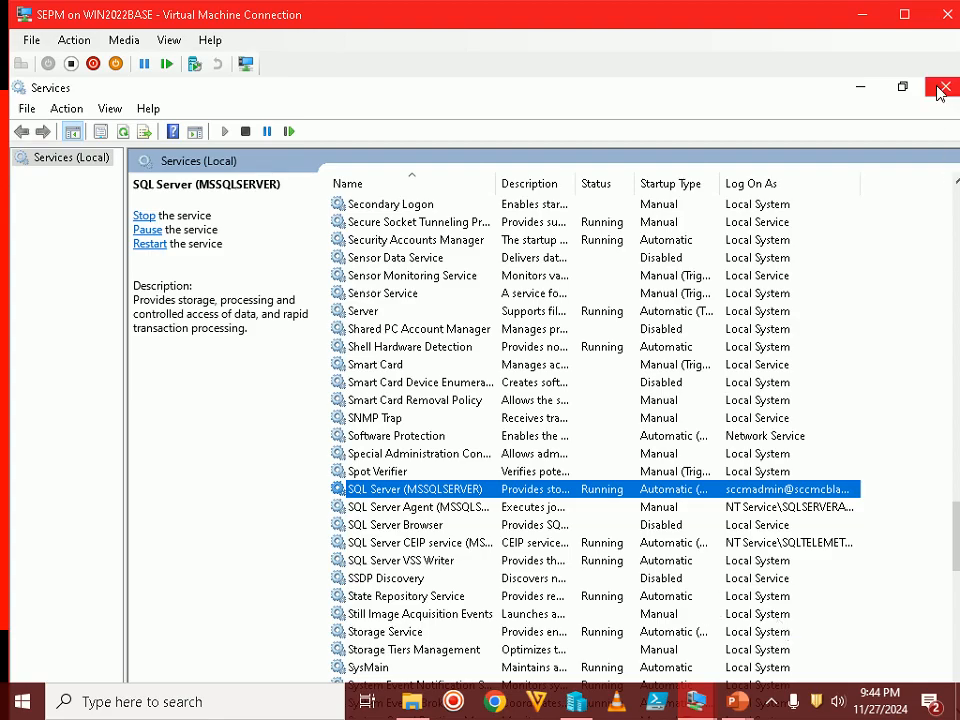
# Close Services and open the virtual DVD drive page of the VM's settings
pyautogui.click(942, 89)
pyautogui.click(33, 41)
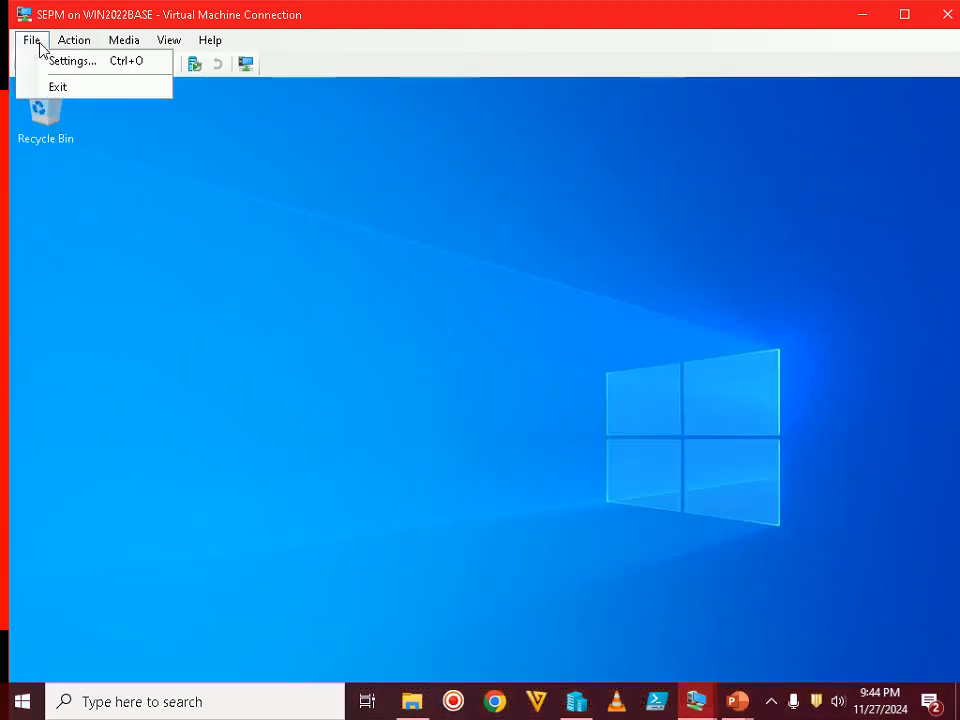
pyautogui.click(42, 60)
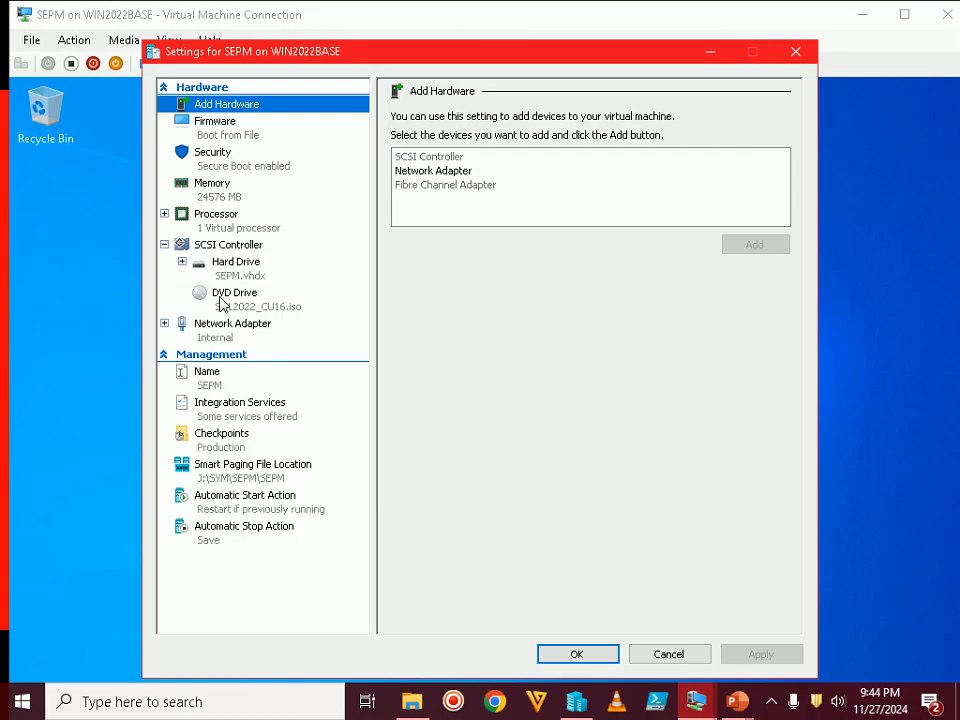
pyautogui.click(238, 304)
# Mount SEPM_14.3.iso from the Apps\SEPM folder in the virtual DVD drive and apply the settings
pyautogui.click(760, 291)
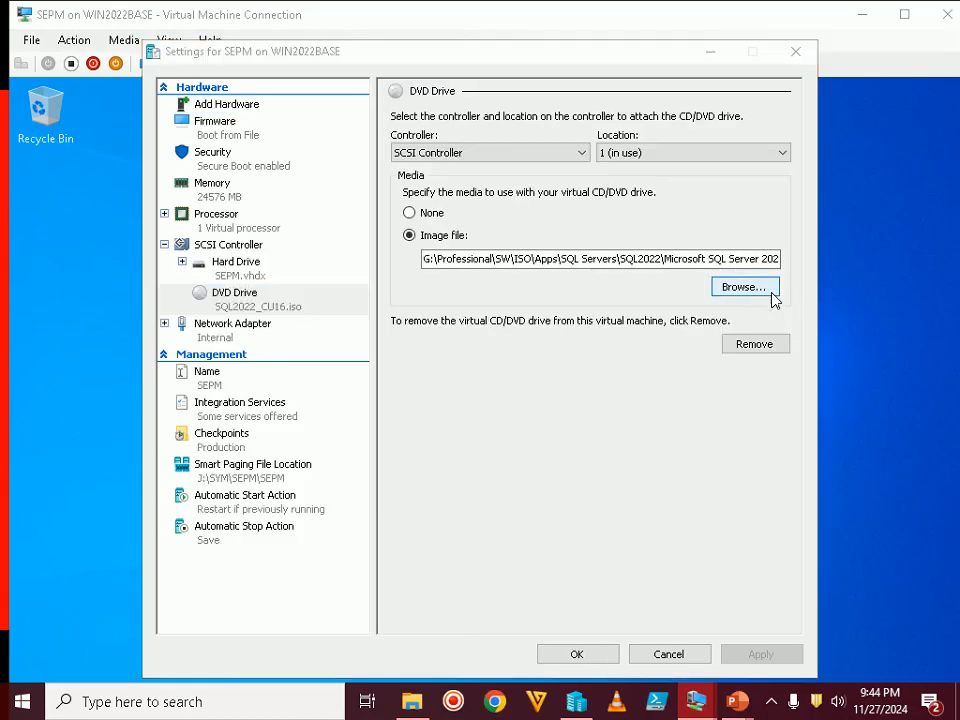
pyautogui.click(237, 117)
pyautogui.click(237, 114)
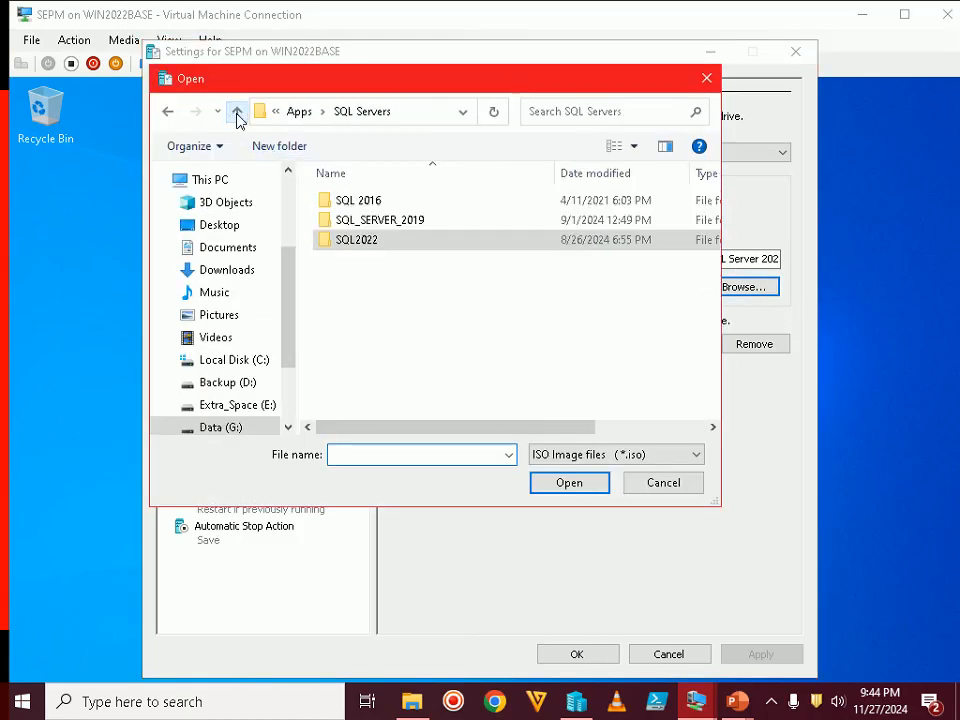
pyautogui.click(237, 114)
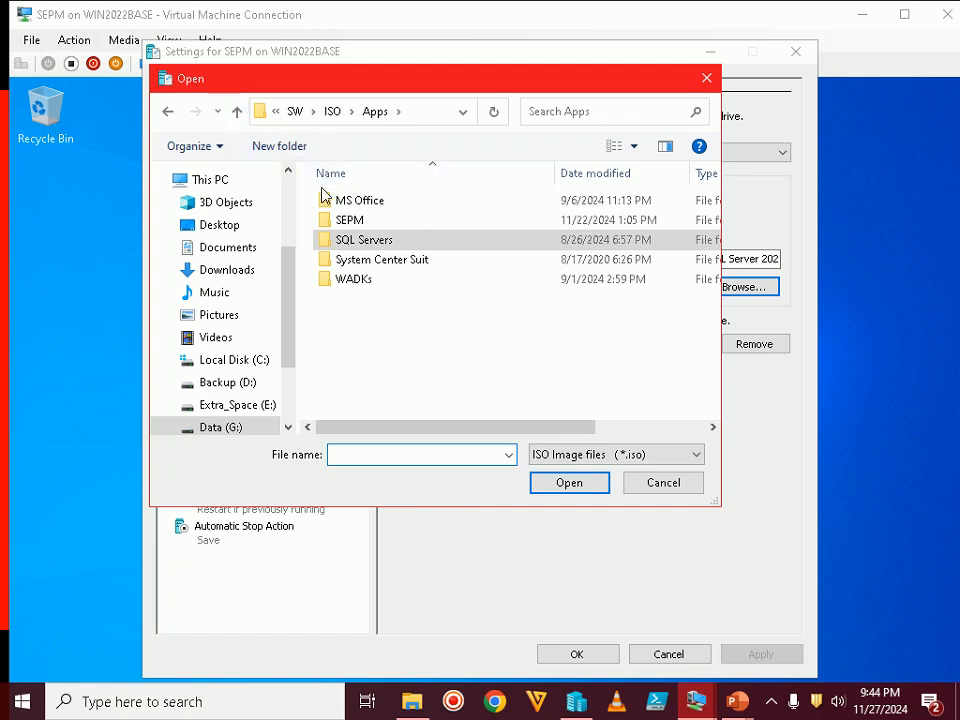
pyautogui.doubleClick(322, 219)
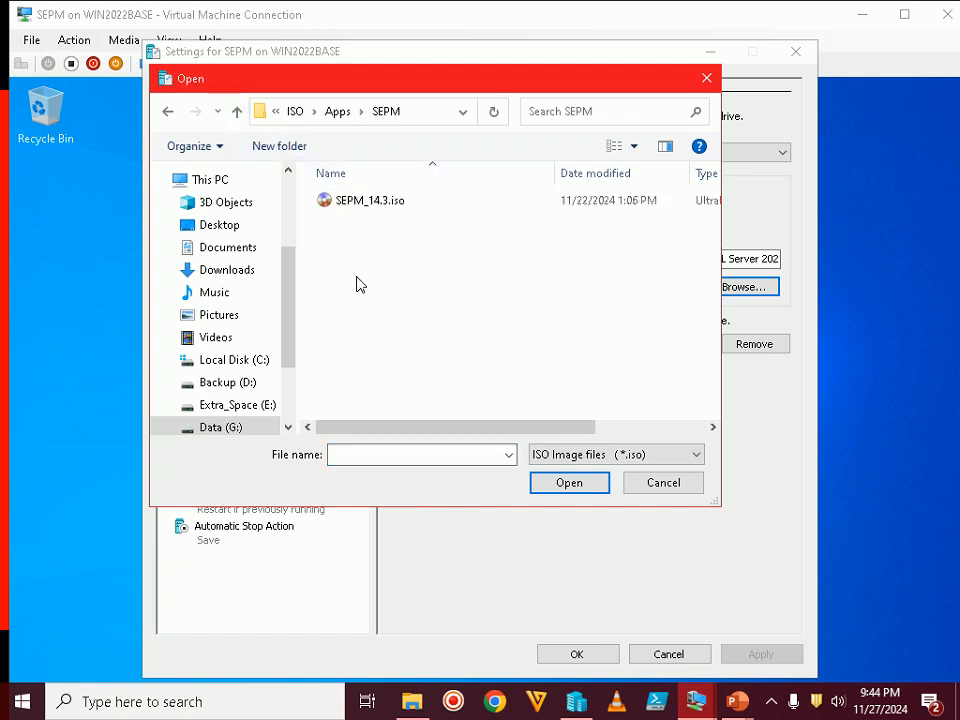
pyautogui.doubleClick(378, 206)
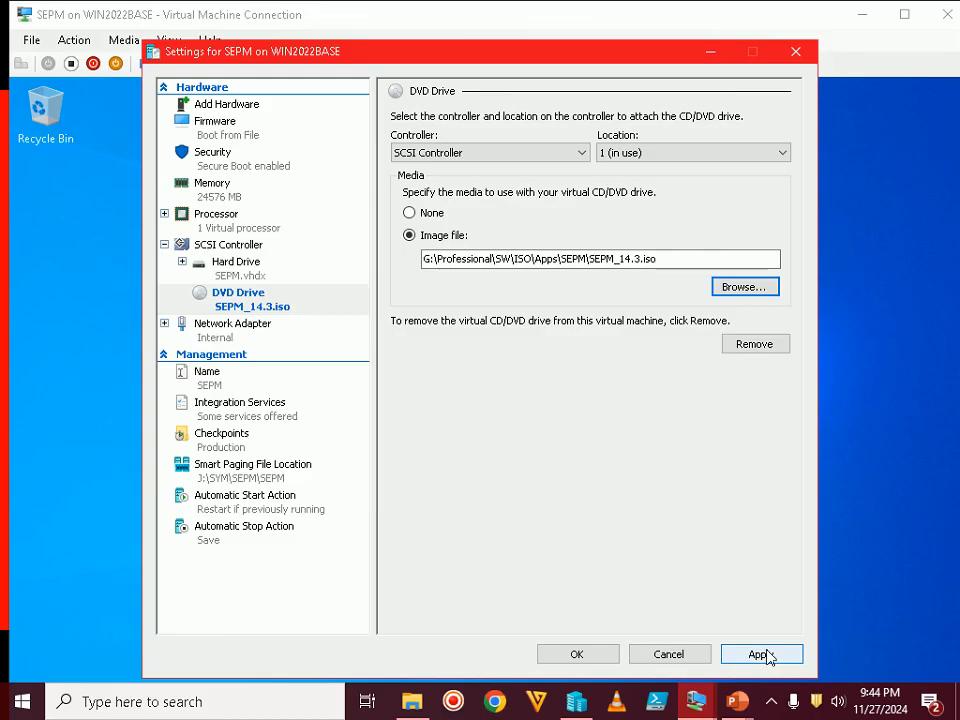
pyautogui.click(762, 655)
pyautogui.click(578, 654)
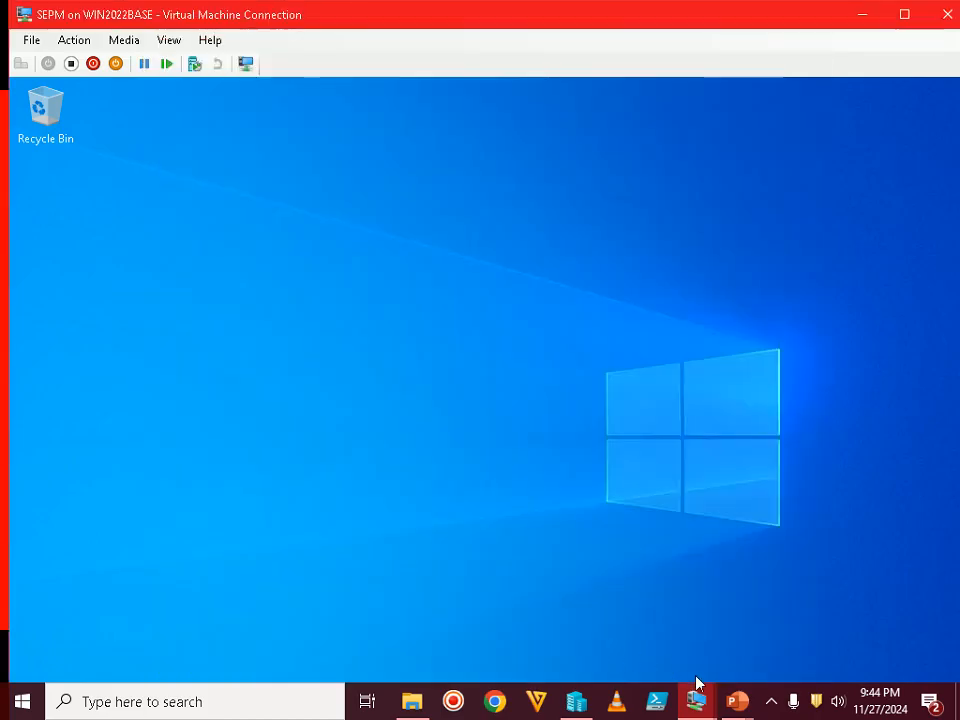
# Present the Step 47 slide on running Setup.exe from D:\SEPM, then return to the SEPM VM
pyautogui.moveTo(737, 700)
pyautogui.click(771, 666)
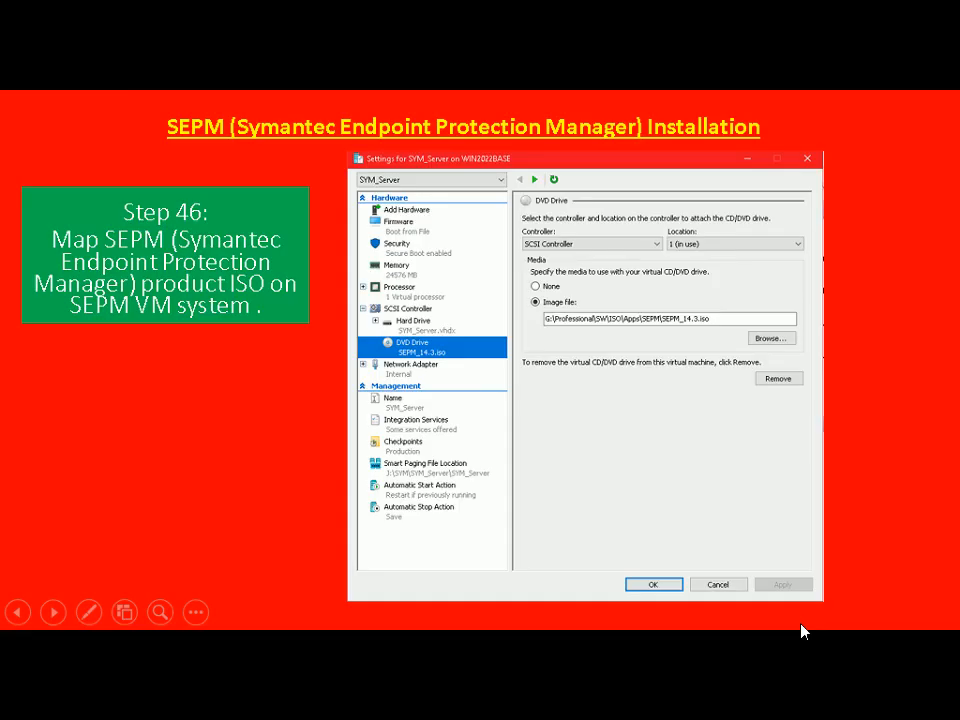
pyautogui.click(801, 625)
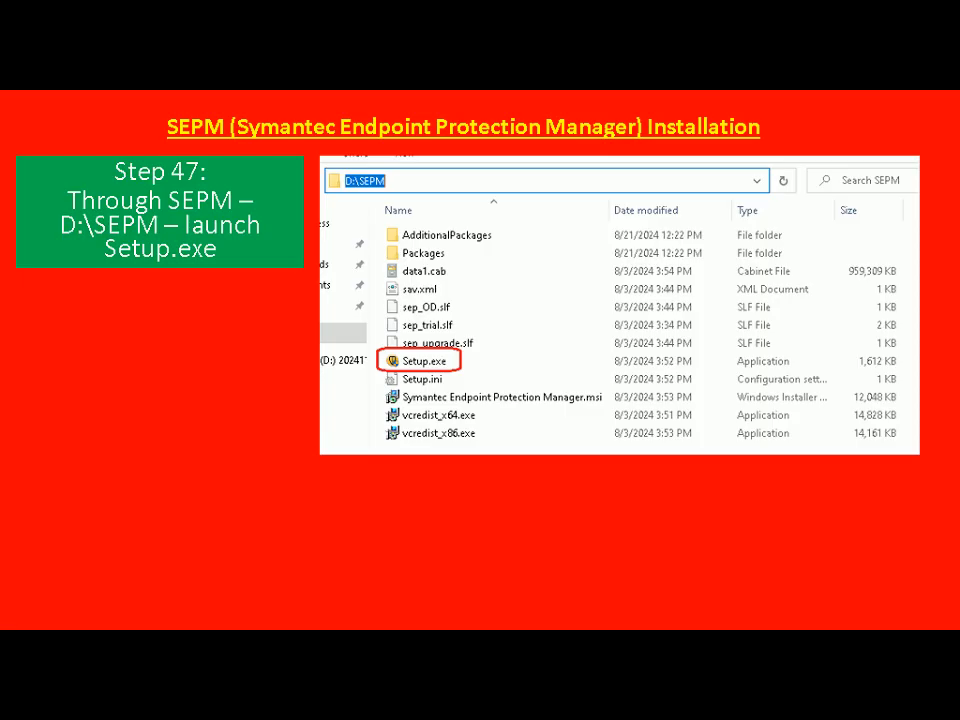
pyautogui.hotkey('alt', 'Tab')
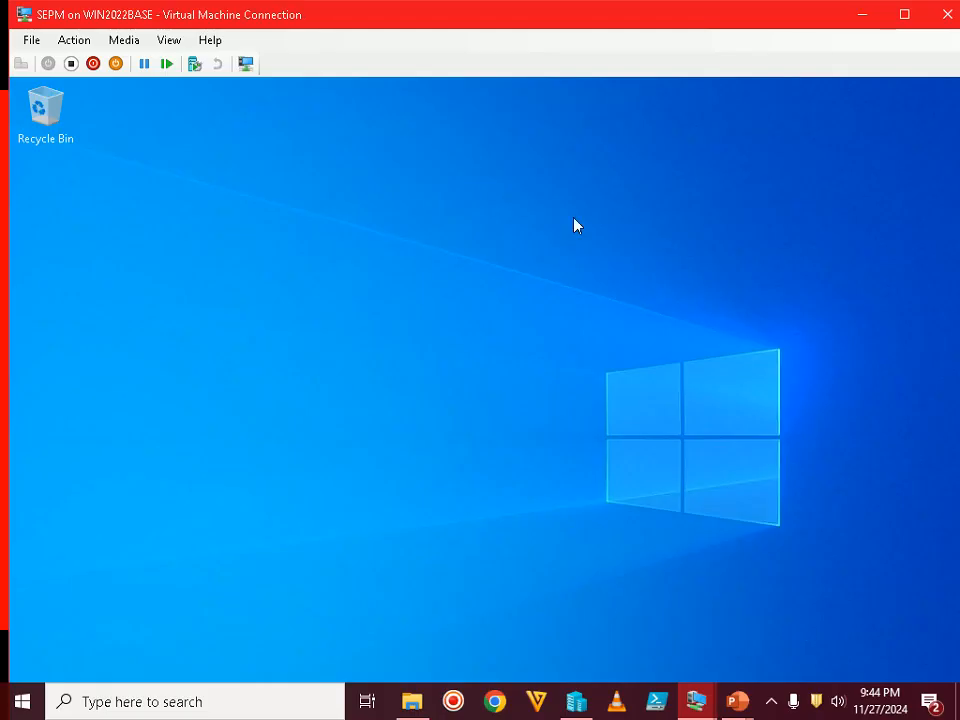
# Open File Explorer in the VM and position it up and to the left
pyautogui.doubleClick(496, 18)
pyautogui.click(455, 703)
pyautogui.click(539, 12)
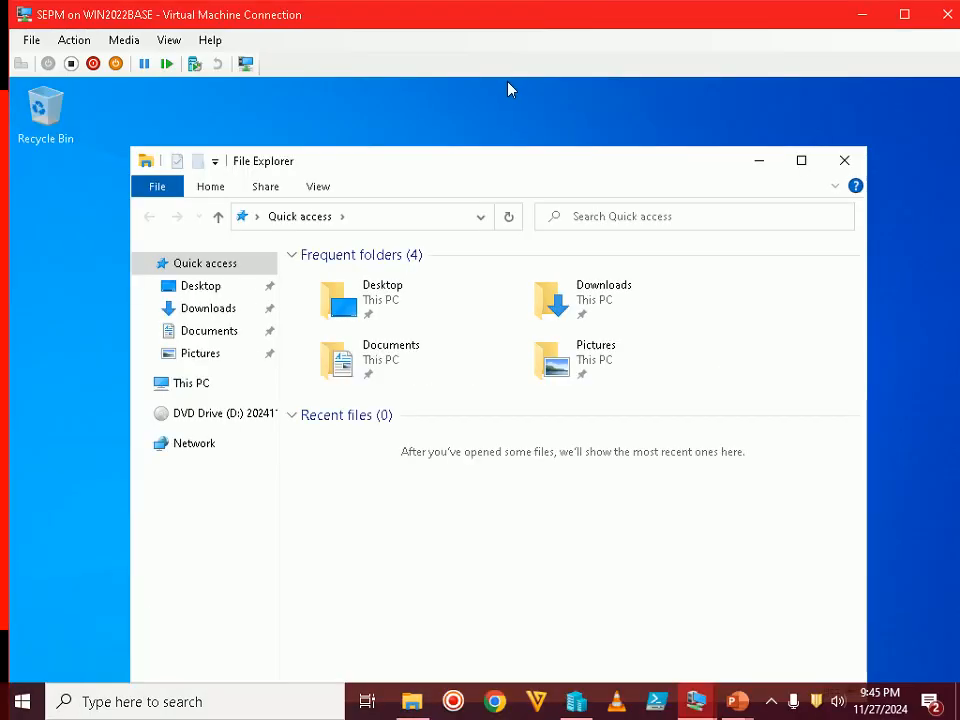
pyautogui.moveTo(473, 150); pyautogui.dragTo(442, 104)
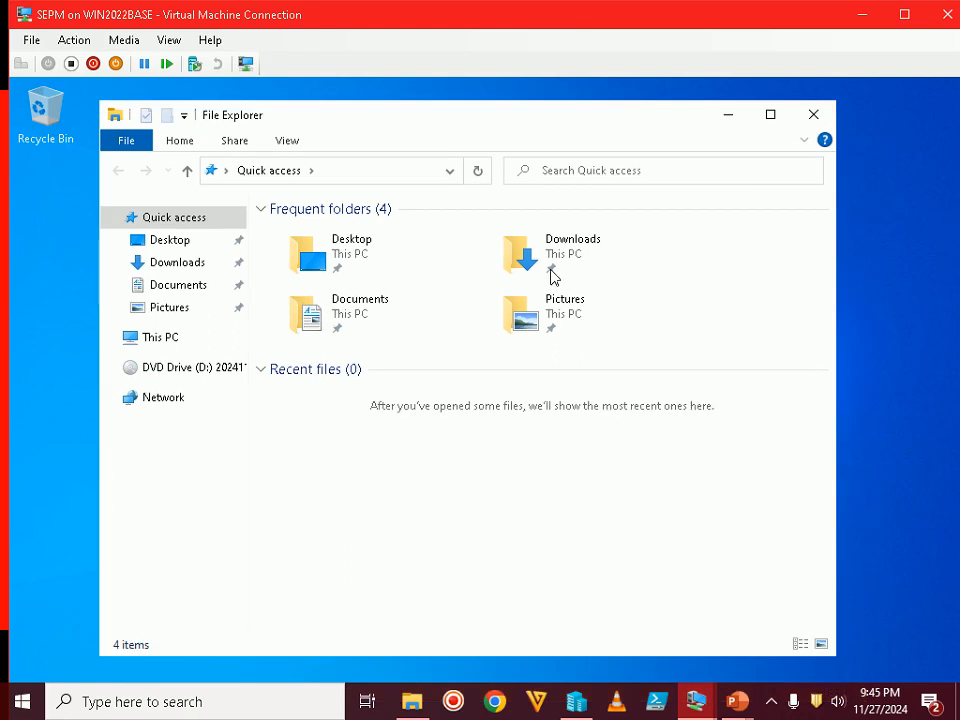
pyautogui.click(776, 707)
pyautogui.click(777, 706)
pyautogui.click(435, 543)
# Run Setup from DVD Drive (D:)\SEPM and approve the UAC prompt
pyautogui.click(230, 376)
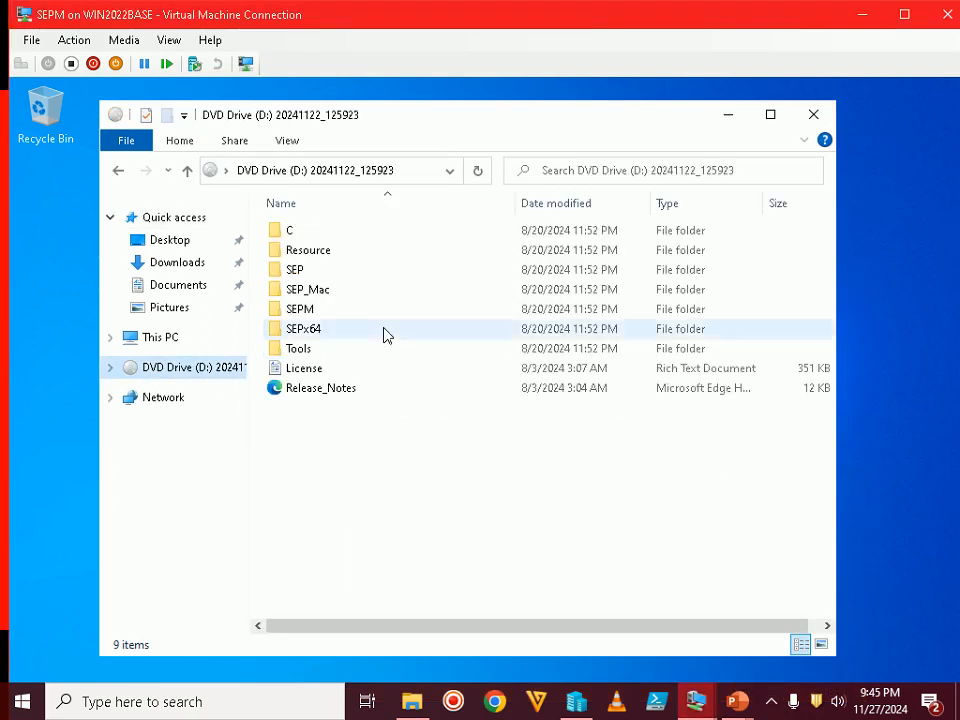
pyautogui.doubleClick(322, 316)
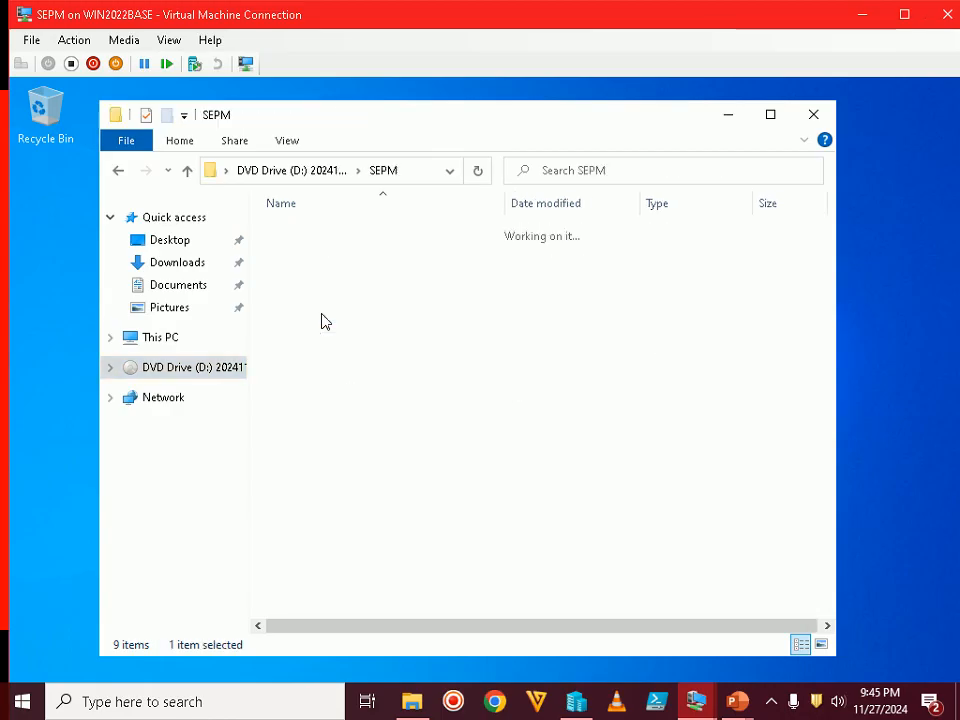
pyautogui.doubleClick(303, 370)
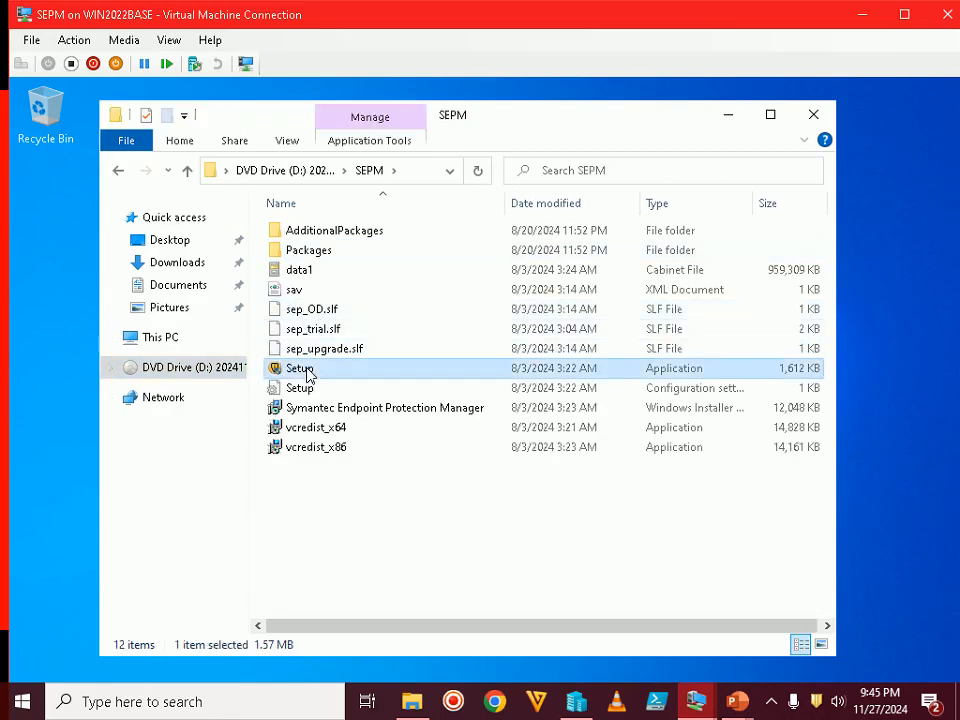
pyautogui.click(437, 561)
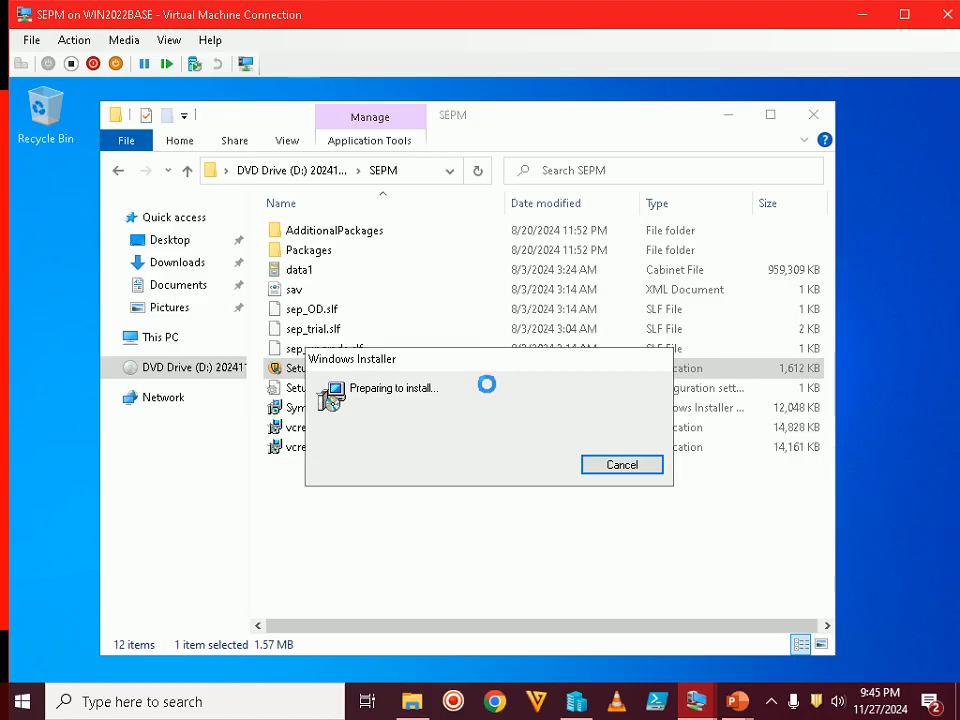
# Show the Step 48 welcome-page slide, return to the VM and move the installer up-left
pyautogui.moveTo(737, 700)
pyautogui.click(825, 643)
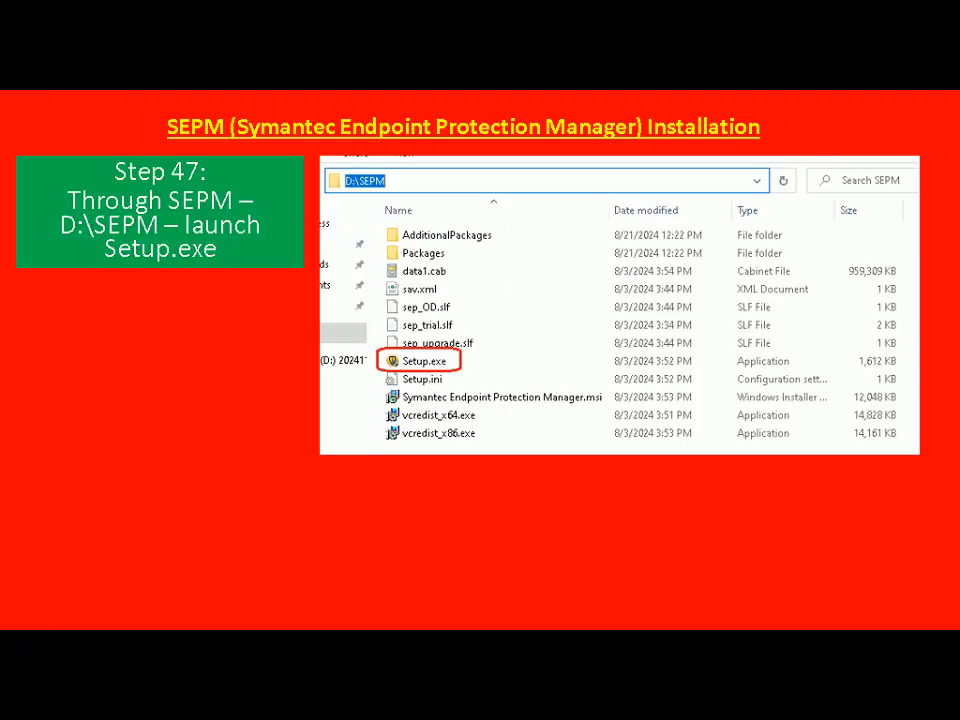
pyautogui.press('Right')
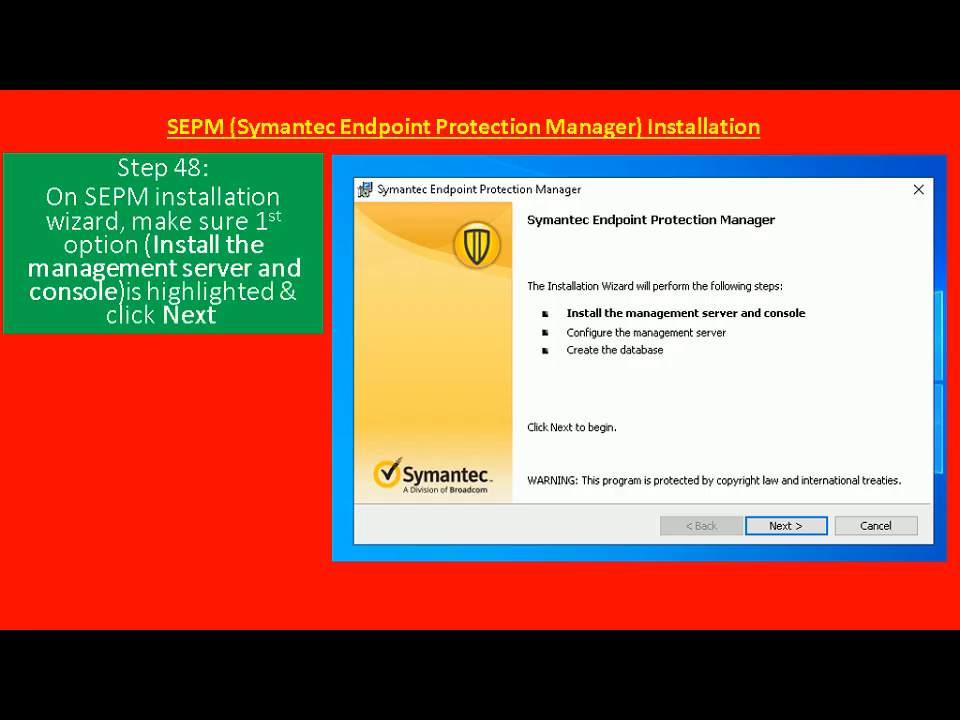
pyautogui.hotkey('alt', 'Tab')
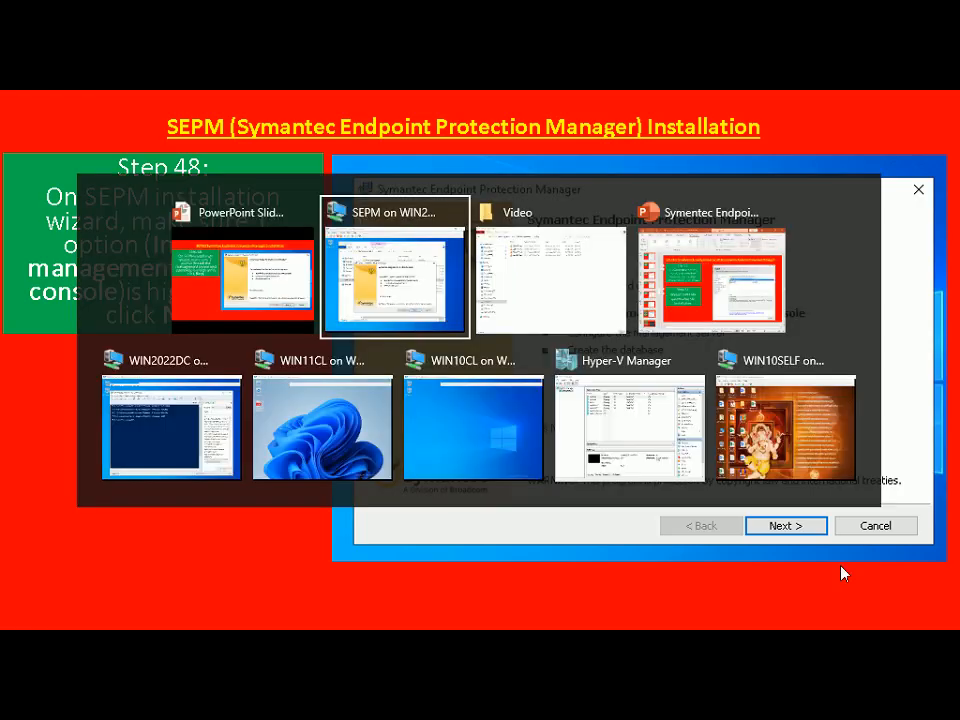
pyautogui.moveTo(621, 253); pyautogui.dragTo(525, 169)
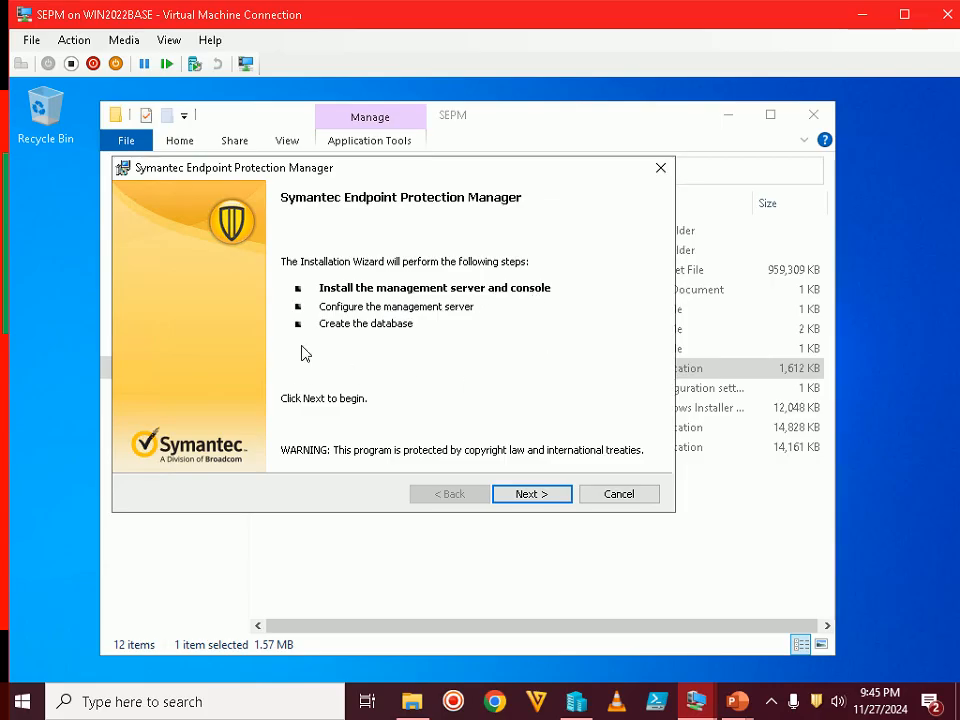
# Continue past the installer's welcome page and advance the slides to the Step 49 licence slide
pyautogui.click(519, 493)
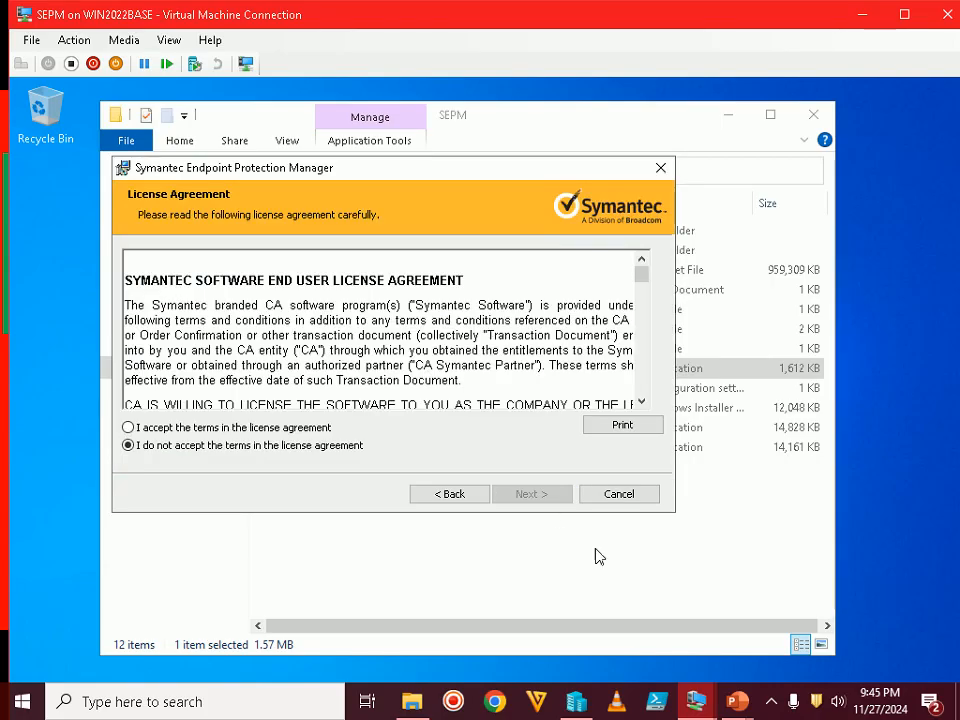
pyautogui.moveTo(736, 701)
pyautogui.click(779, 630)
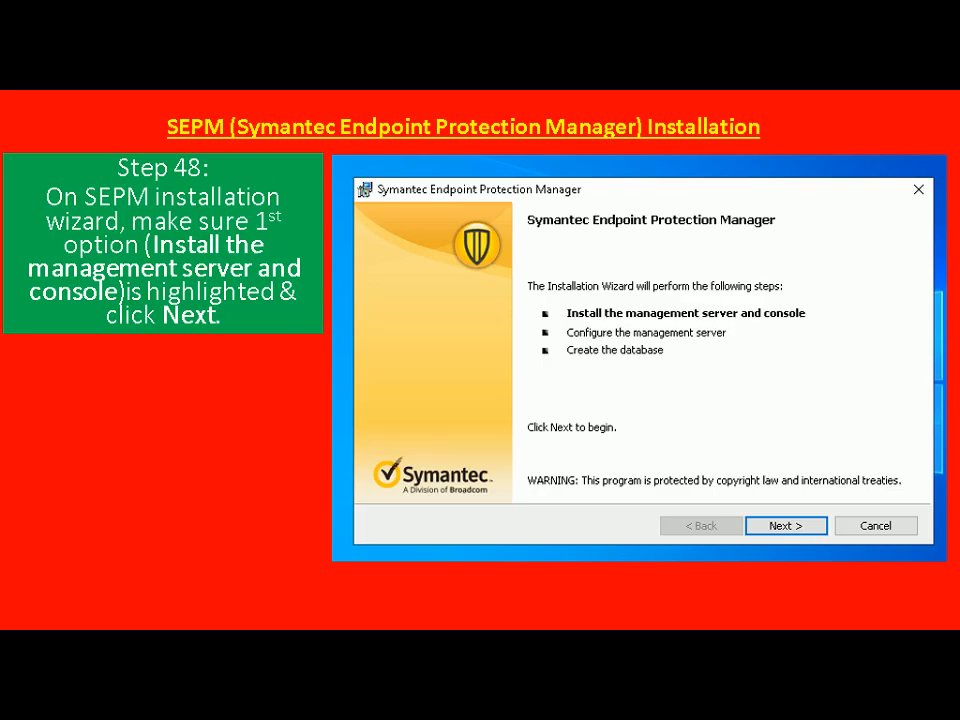
pyautogui.press('Right')
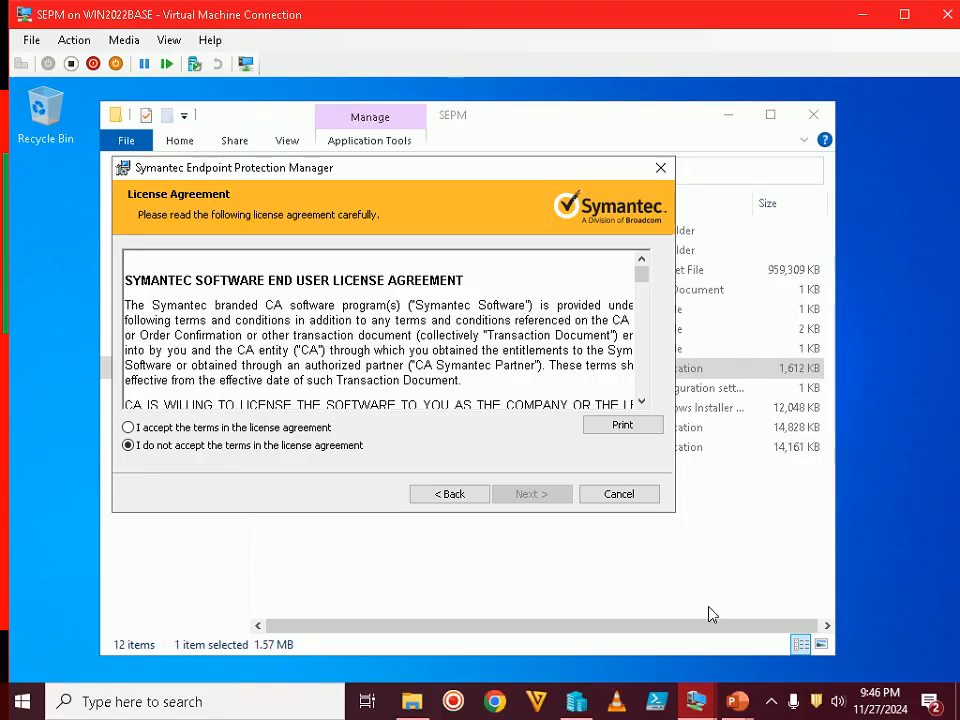
# Accept the licence agreement terms and continue to the Destination Folder page
pyautogui.click(300, 429)
pyautogui.click(518, 490)
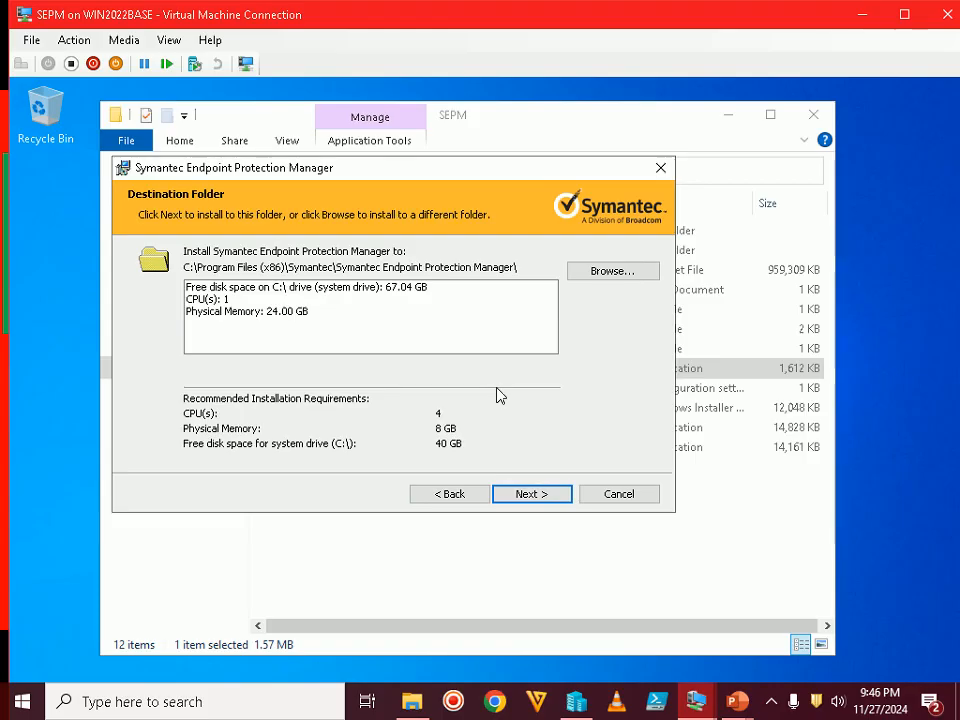
pyautogui.click(737, 701)
# Advance the slide show to the Step 50 Destination Folder slide
pyautogui.click(774, 637)
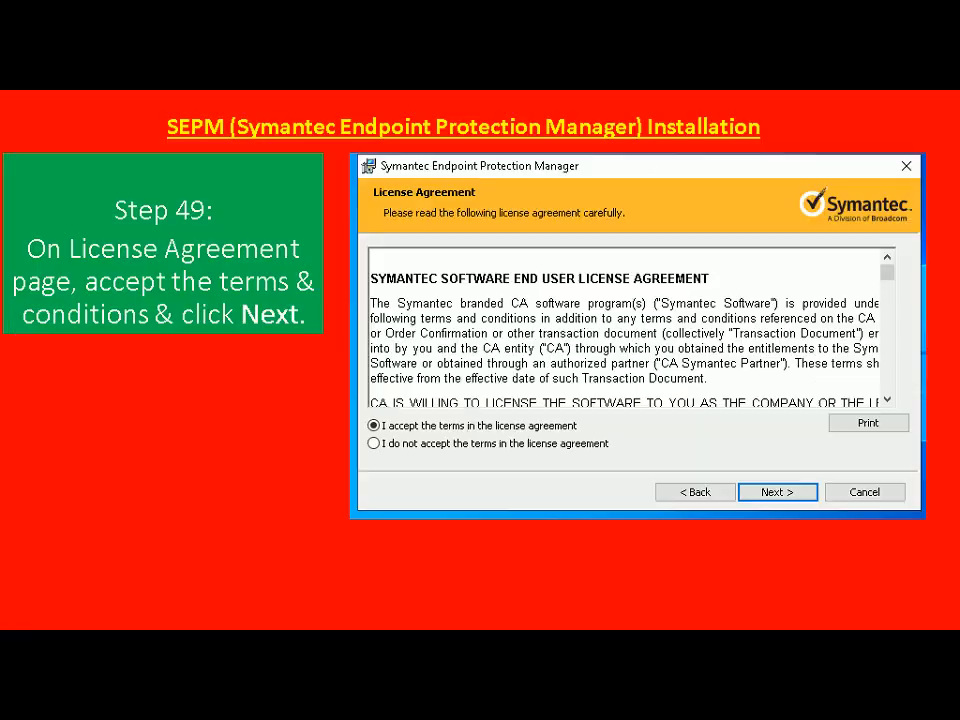
pyautogui.press('Right')
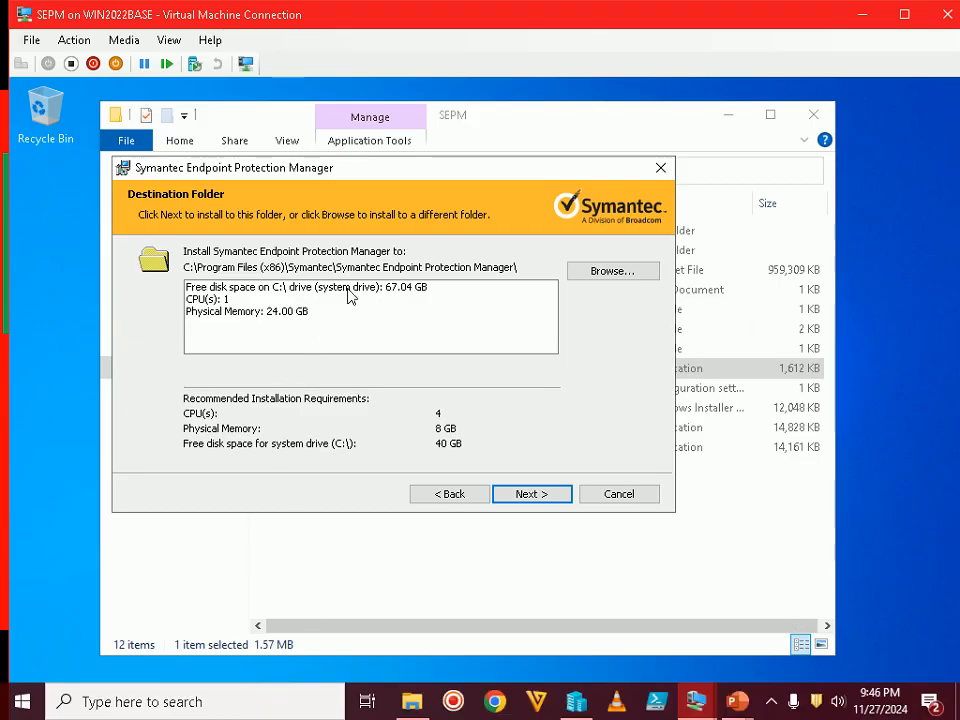
# Review the listed free space on C:, CPU count and 24.00 GB memory
pyautogui.click(349, 290)
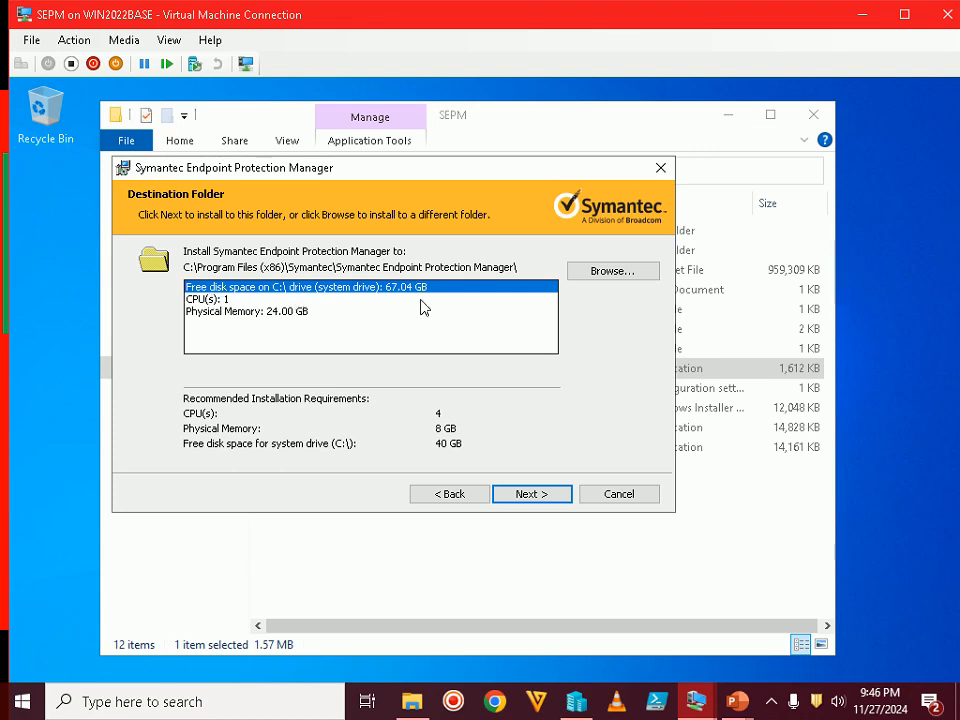
pyautogui.click(200, 299)
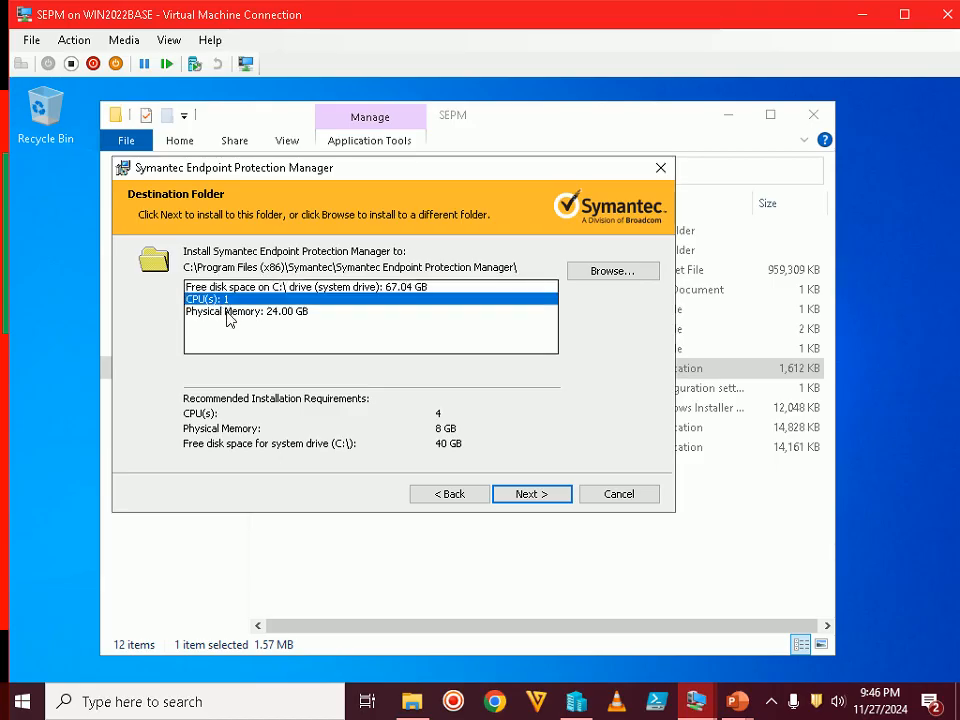
pyautogui.click(227, 311)
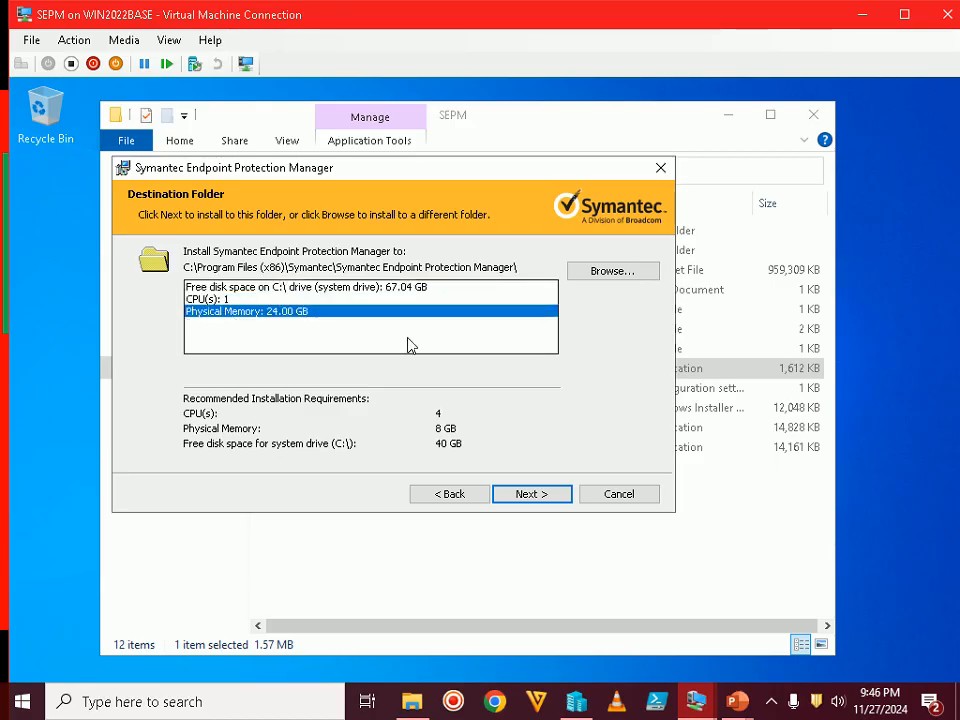
pyautogui.click(369, 287)
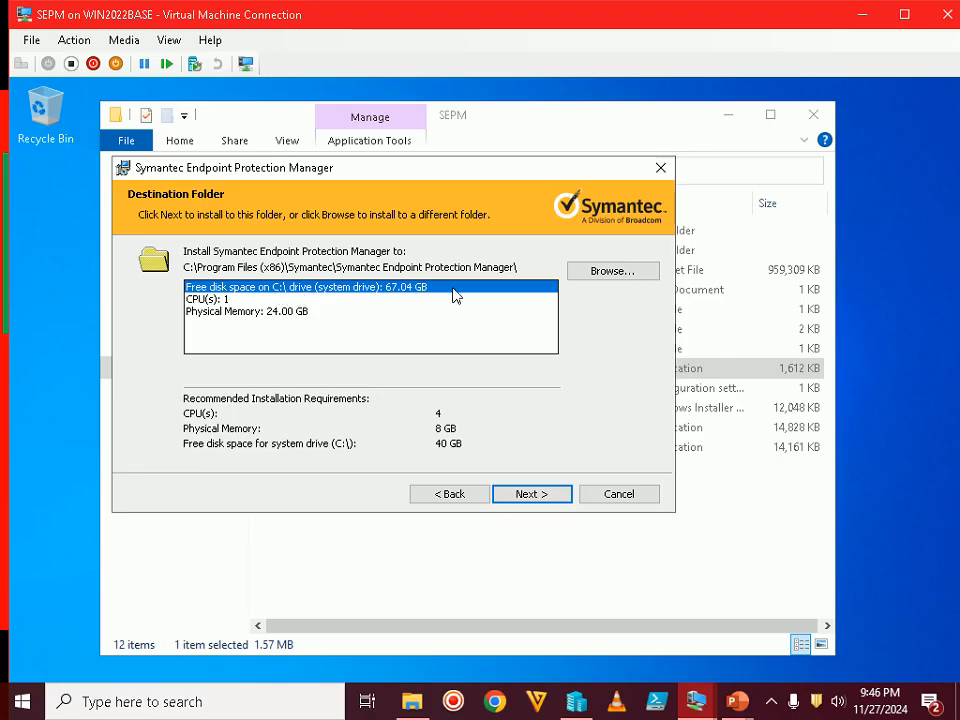
# Try changing the destination to D:, cancel to keep the C: default, and continue to Ready to Install
pyautogui.click(591, 271)
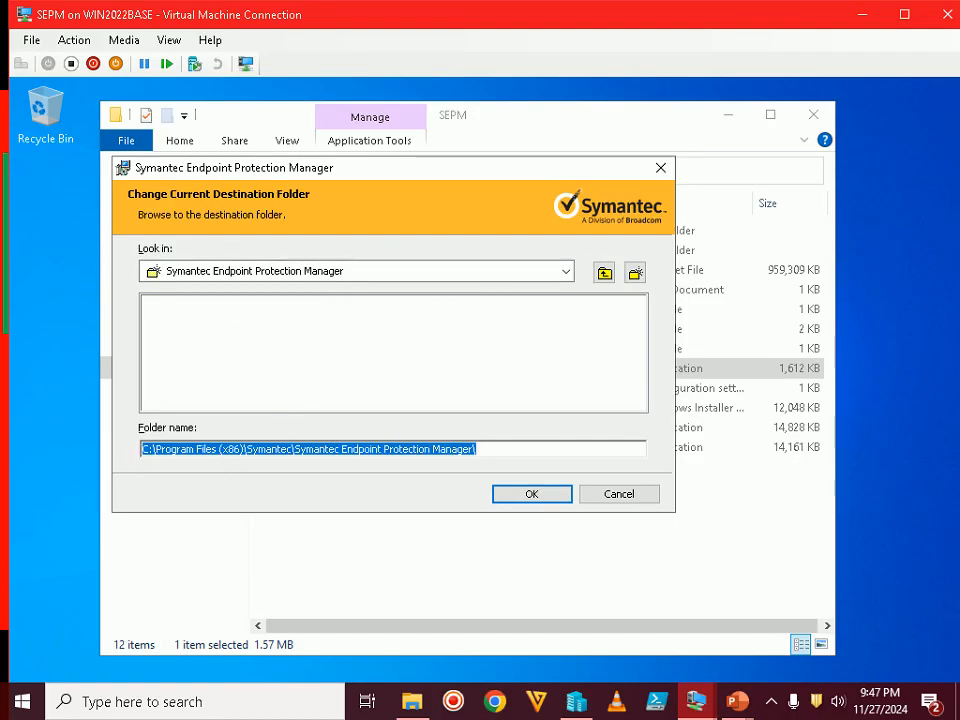
pyautogui.click(146, 449)
pyautogui.press('BackSpace')
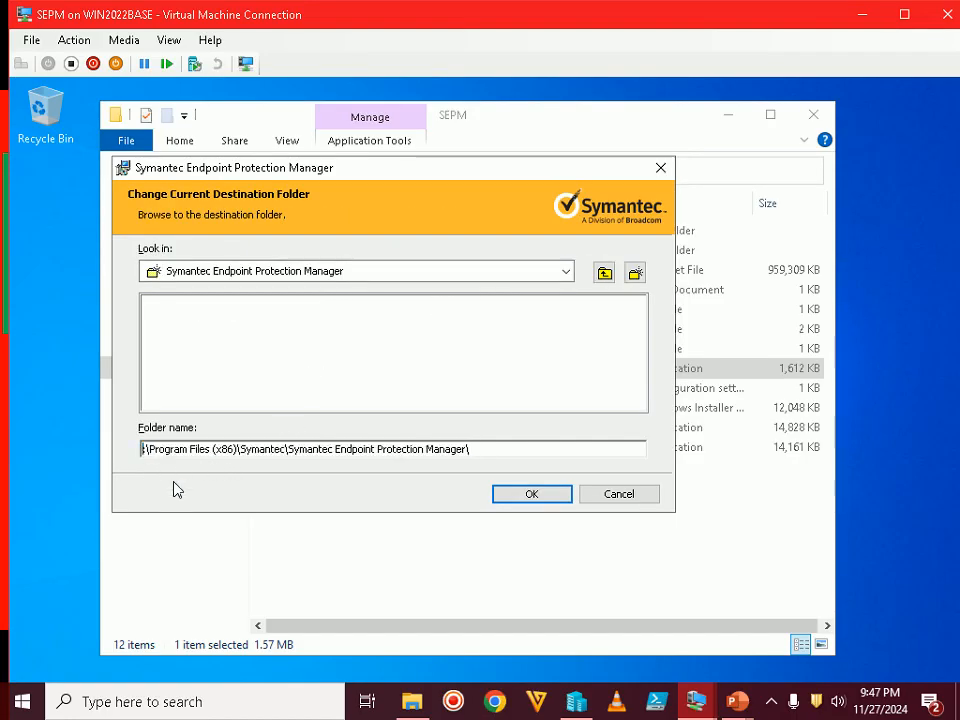
pyautogui.write('D')
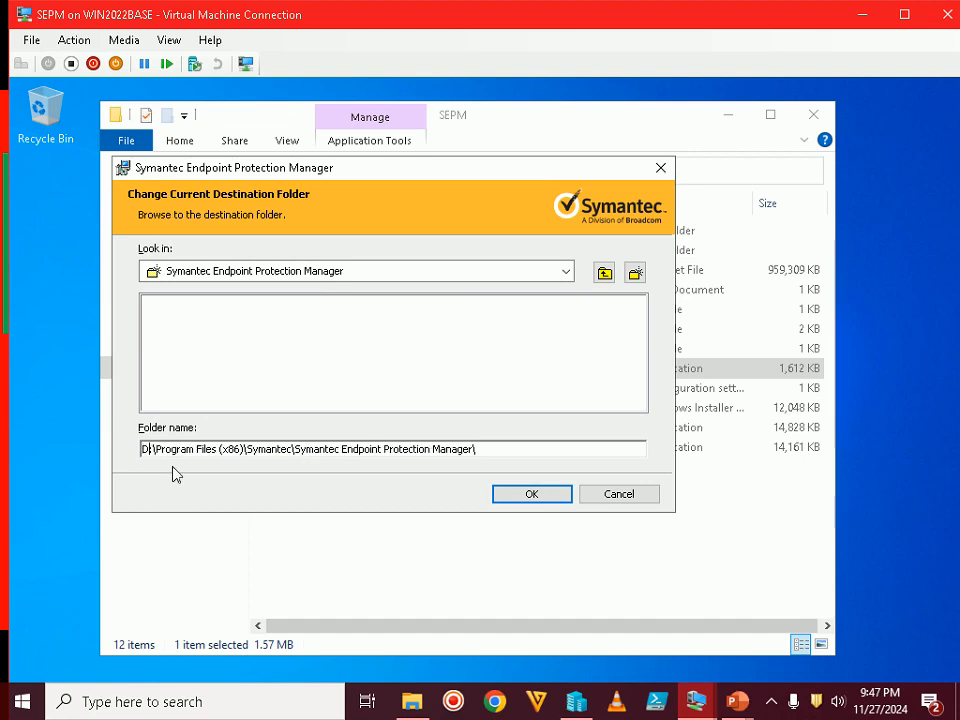
pyautogui.click(626, 493)
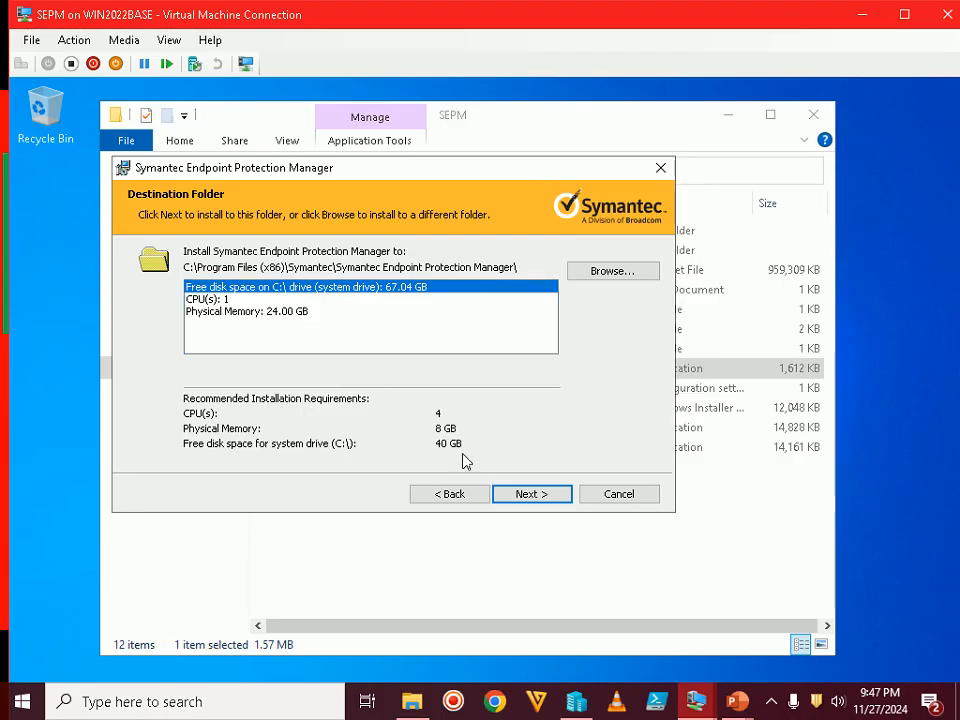
pyautogui.click(558, 501)
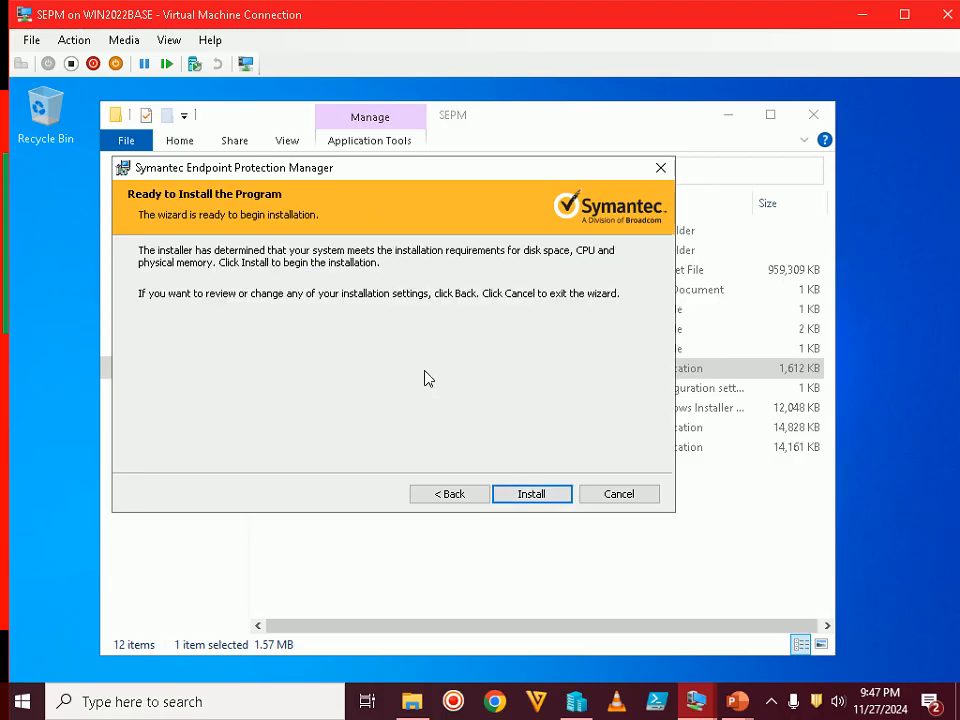
# Advance the tutorial slide show to Step 51 (Ready to Install), then return to the SEPM VM
pyautogui.moveTo(737, 701)
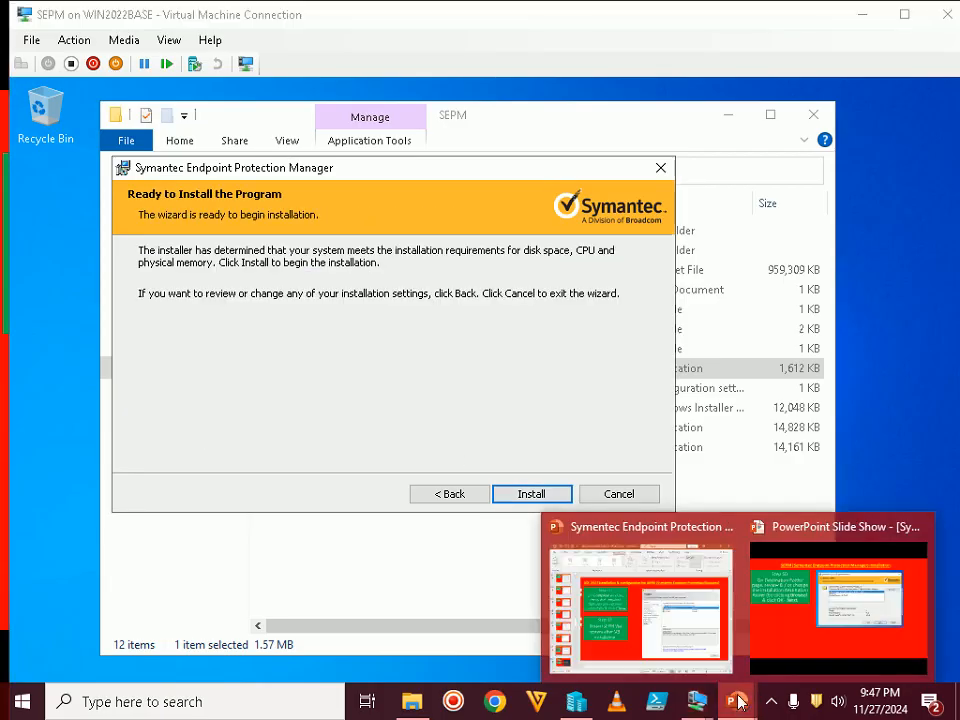
pyautogui.click(787, 622)
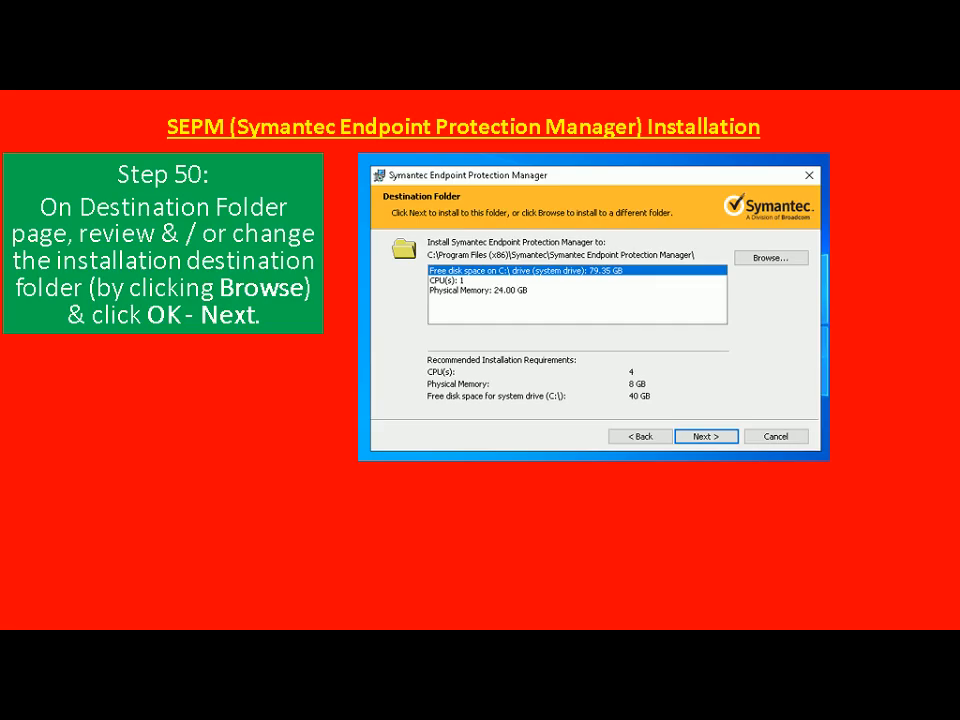
pyautogui.press('Right')
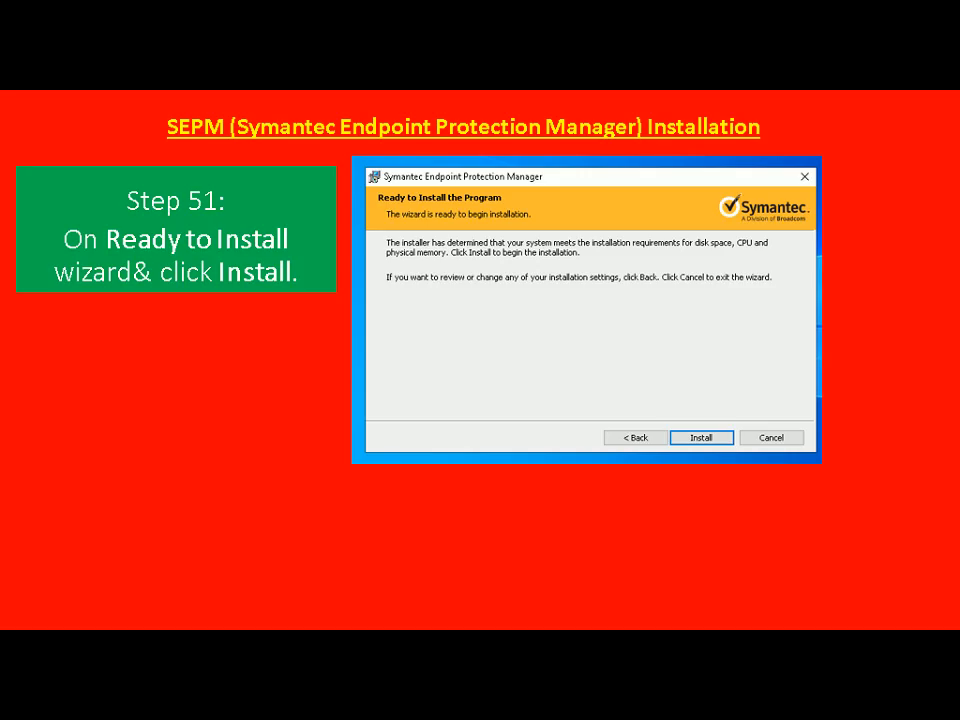
pyautogui.hotkey('alt', 'Tab')
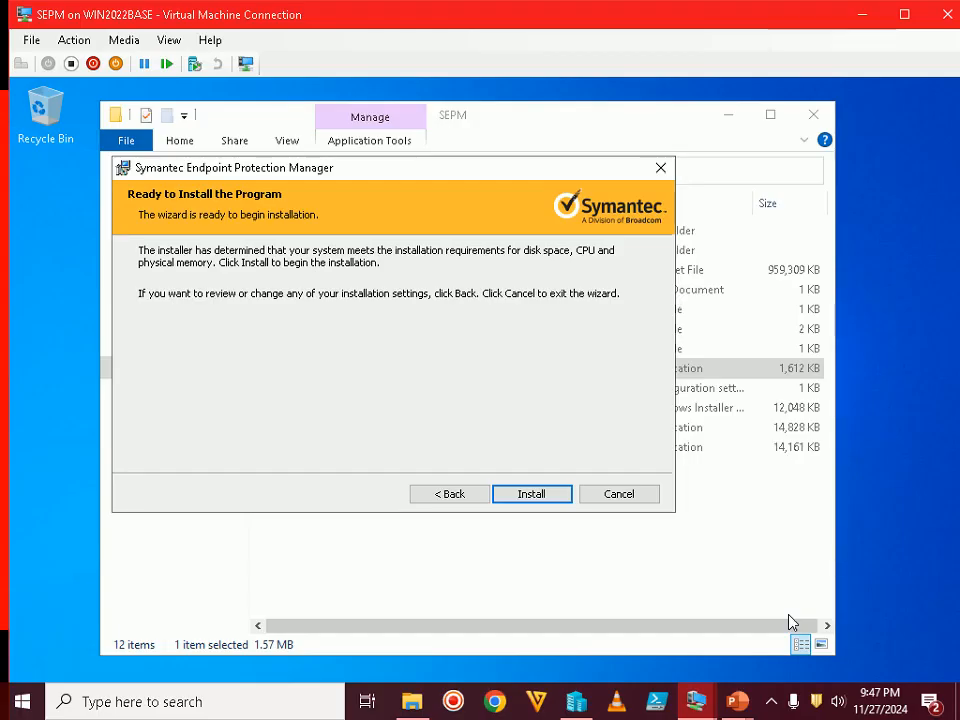
# Install Symantec Endpoint Protection Manager, wait for the summary, then bring back the Step 51 slide
pyautogui.click(555, 495)
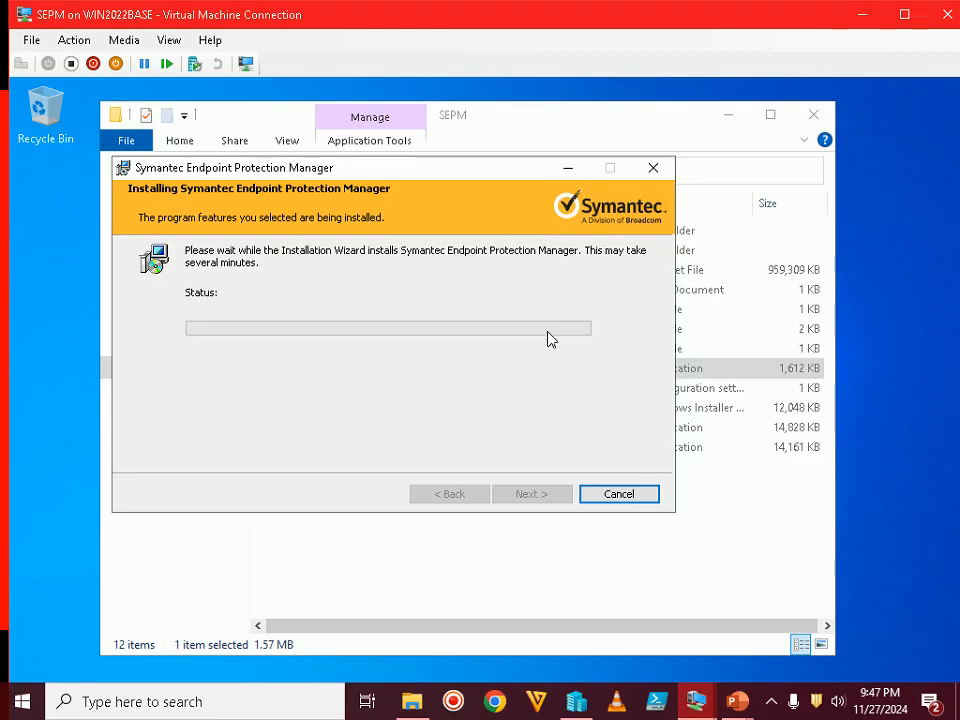
pyautogui.click(771, 704)
pyautogui.click(528, 418)
pyautogui.click(767, 700)
pyautogui.click(765, 699)
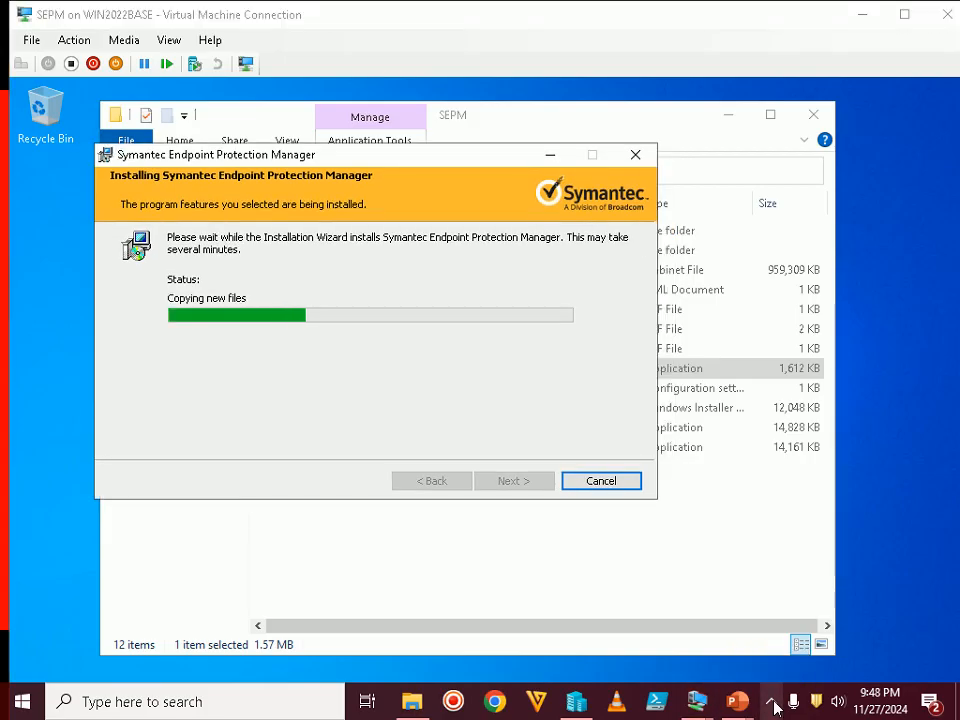
pyautogui.click(772, 705)
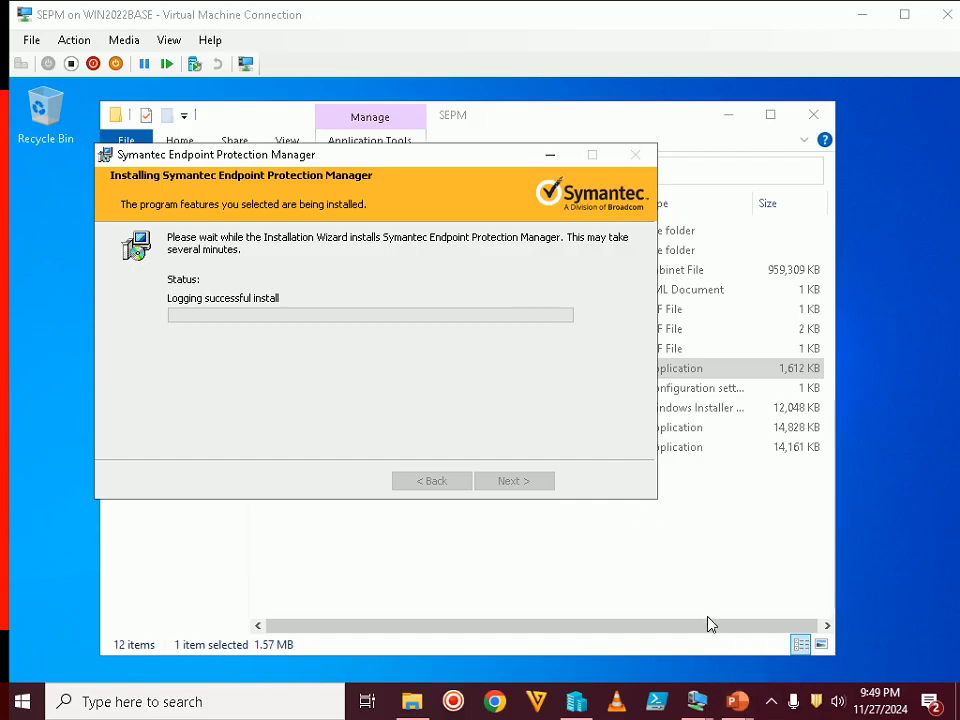
pyautogui.click(776, 705)
pyautogui.click(776, 705)
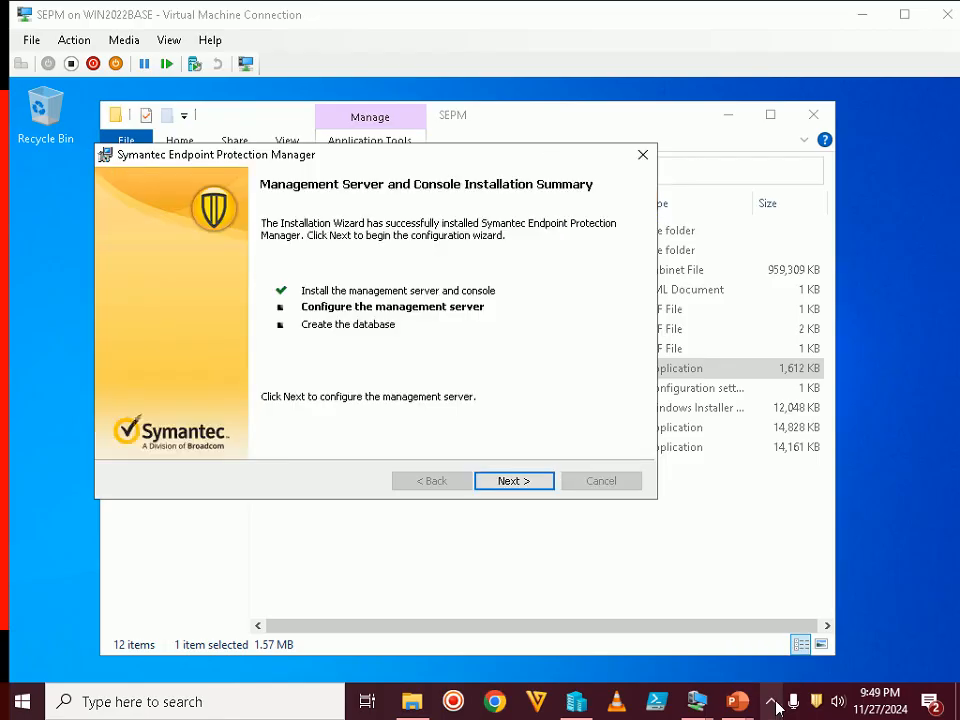
pyautogui.click(776, 705)
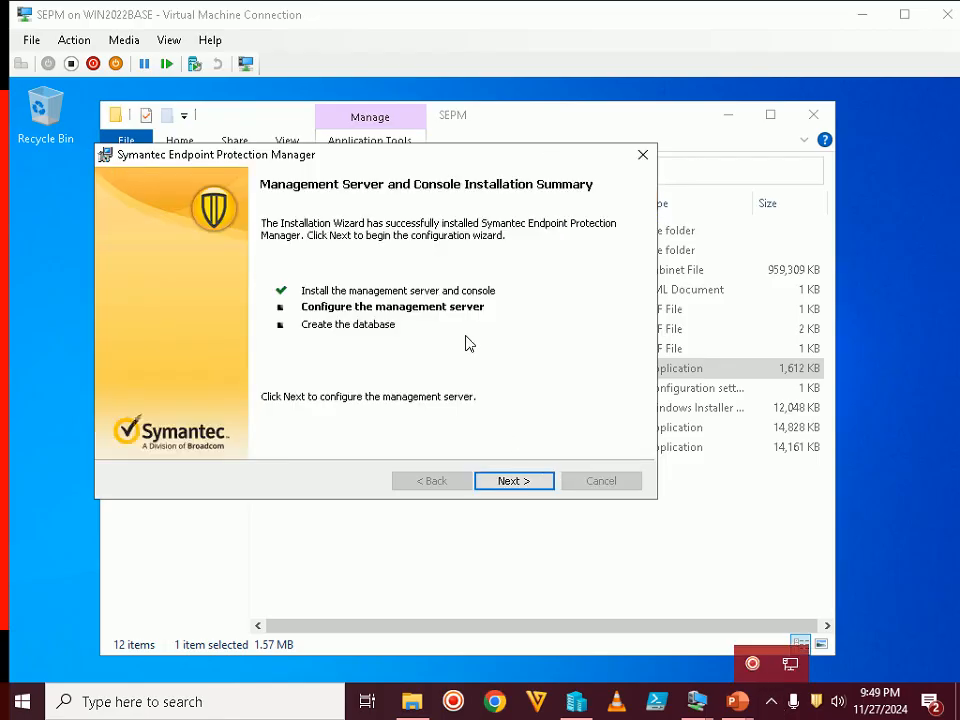
pyautogui.click(490, 343)
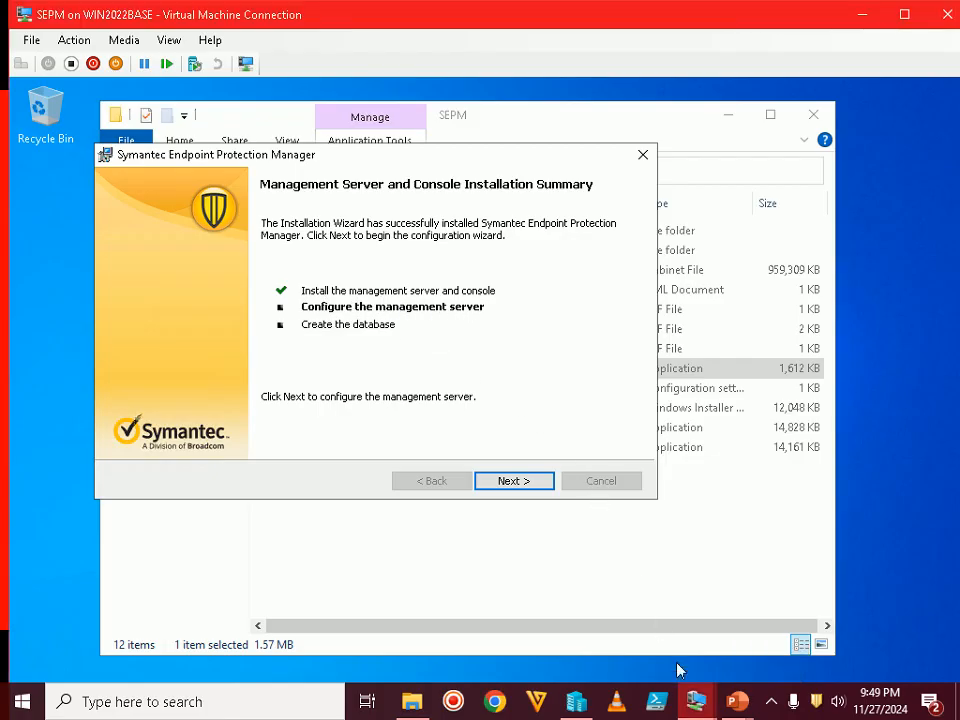
pyautogui.click(770, 702)
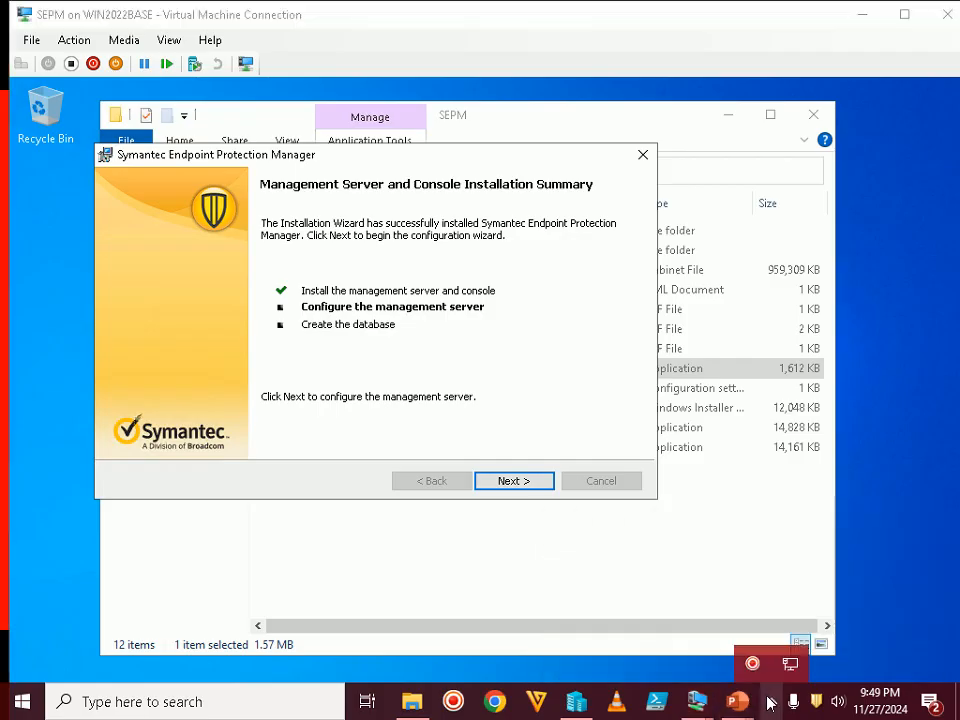
pyautogui.click(770, 702)
# Advance the slide show to Step 52 on the installation summary, then return to the SEPM VM
pyautogui.moveTo(751, 702)
pyautogui.click(784, 613)
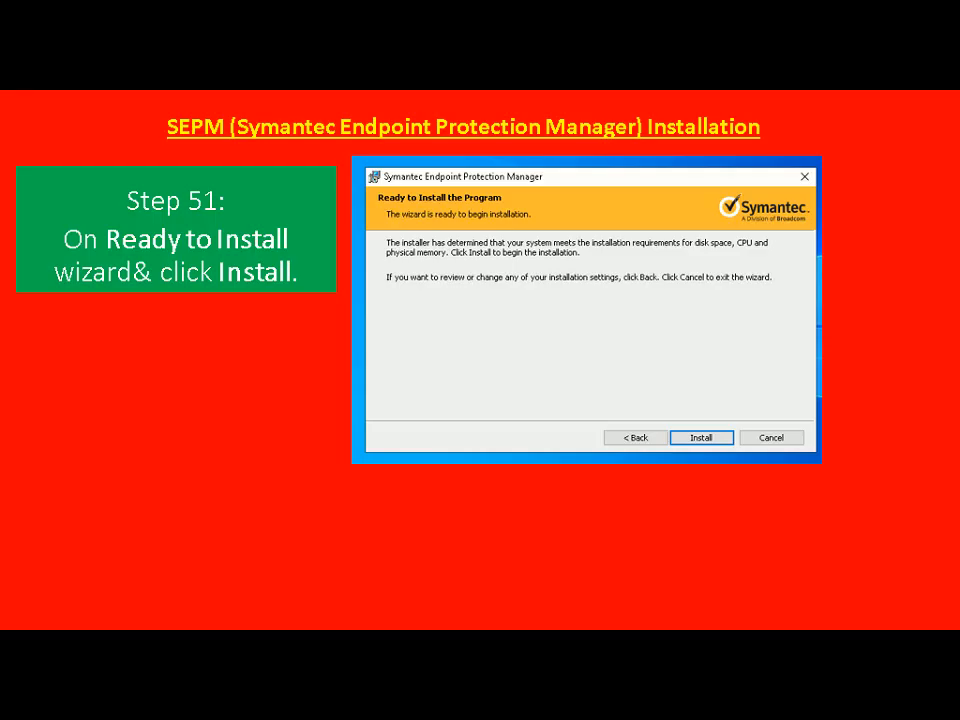
pyautogui.press('Right')
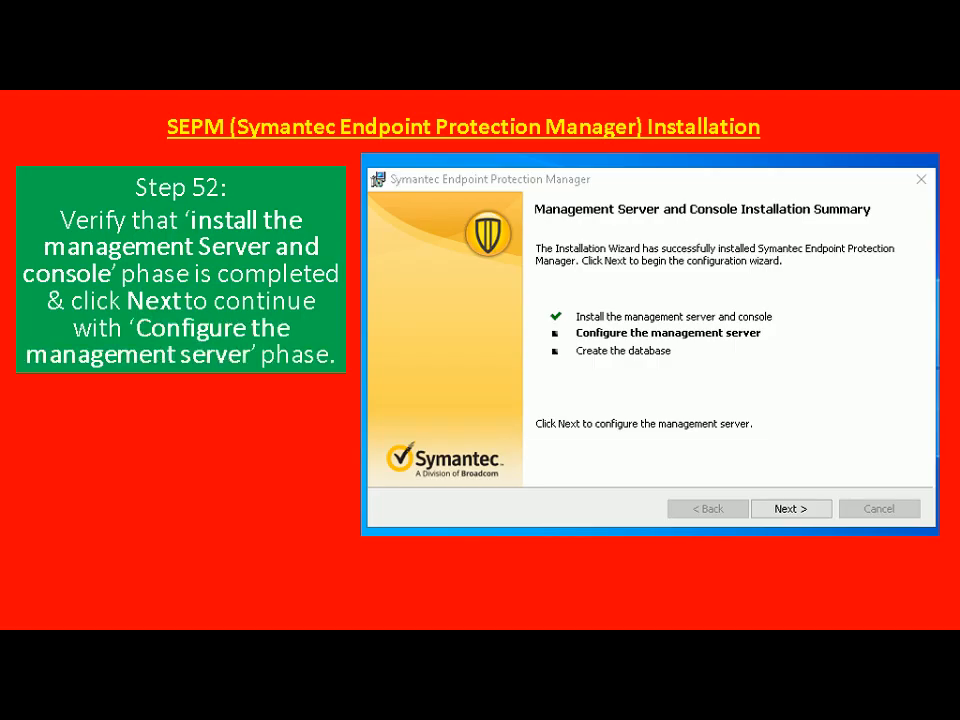
pyautogui.hotkey('alt', 'Tab')
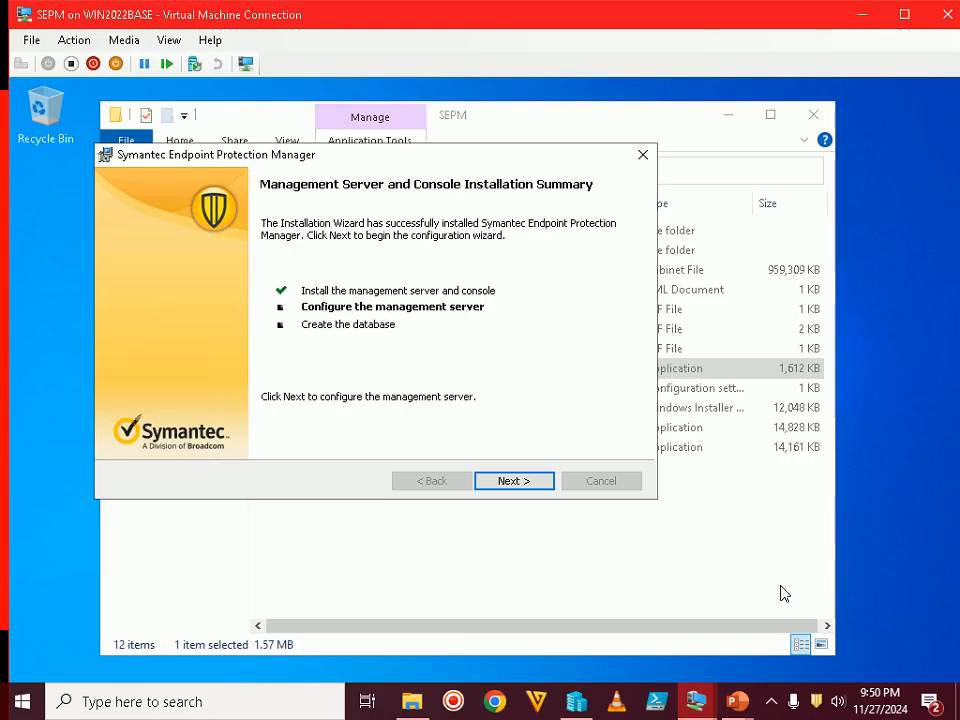
# Continue from the installation summary into the Management Server Configuration Wizard, then return to the slides
pyautogui.click(513, 481)
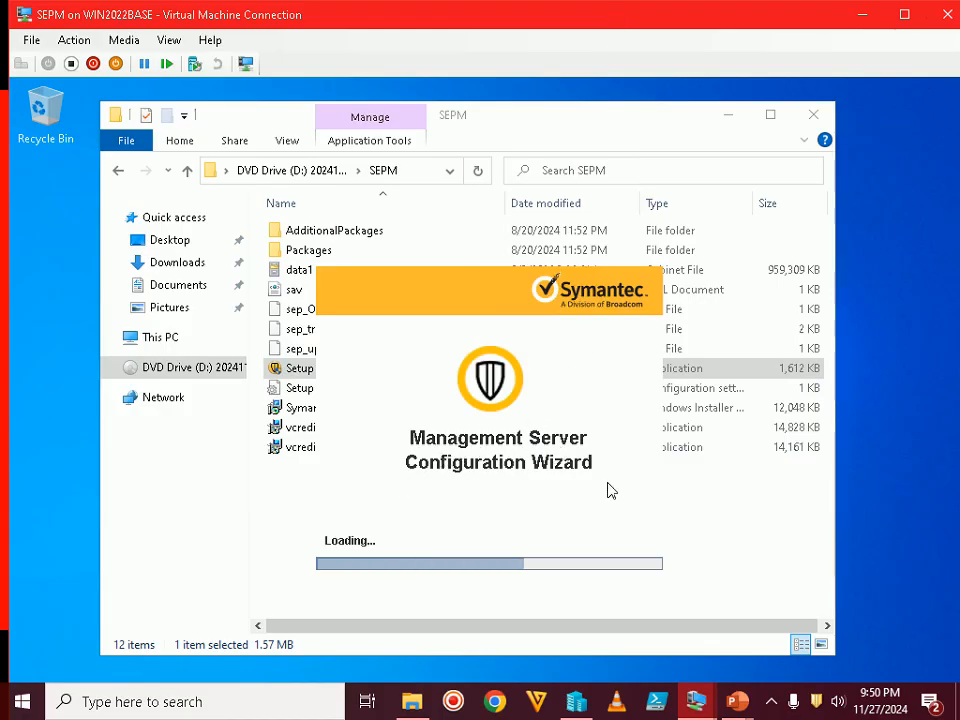
pyautogui.moveTo(744, 690)
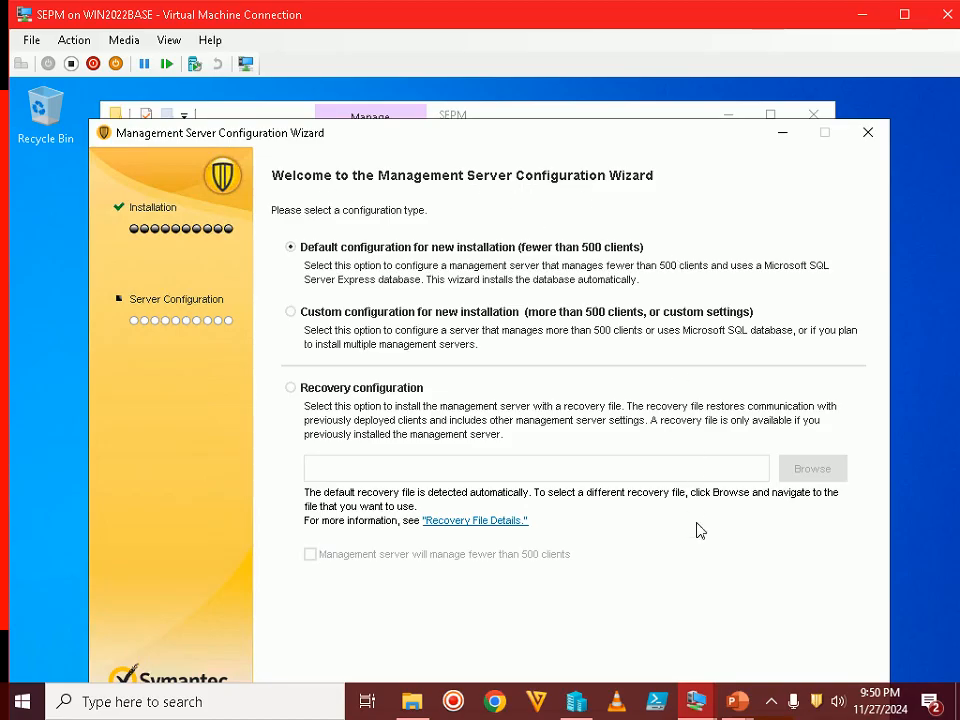
pyautogui.click(840, 621)
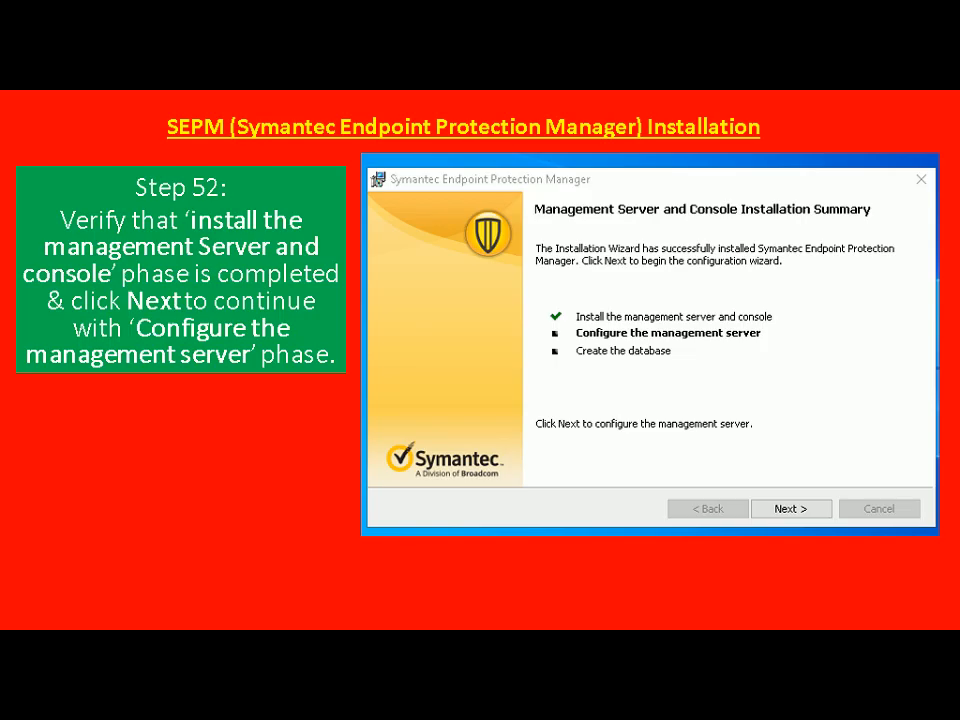
# Advance to the Step 53 slide on Custom configuration, then switch back to the SEPM VM
pyautogui.press('Right')
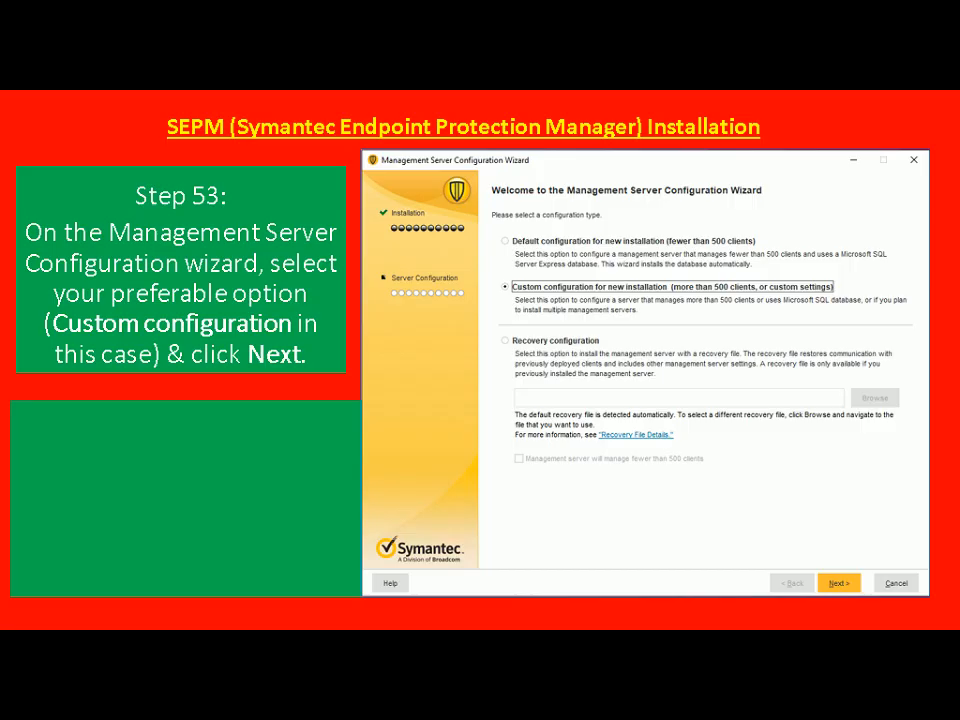
pyautogui.hotkey('alt', 'Tab')
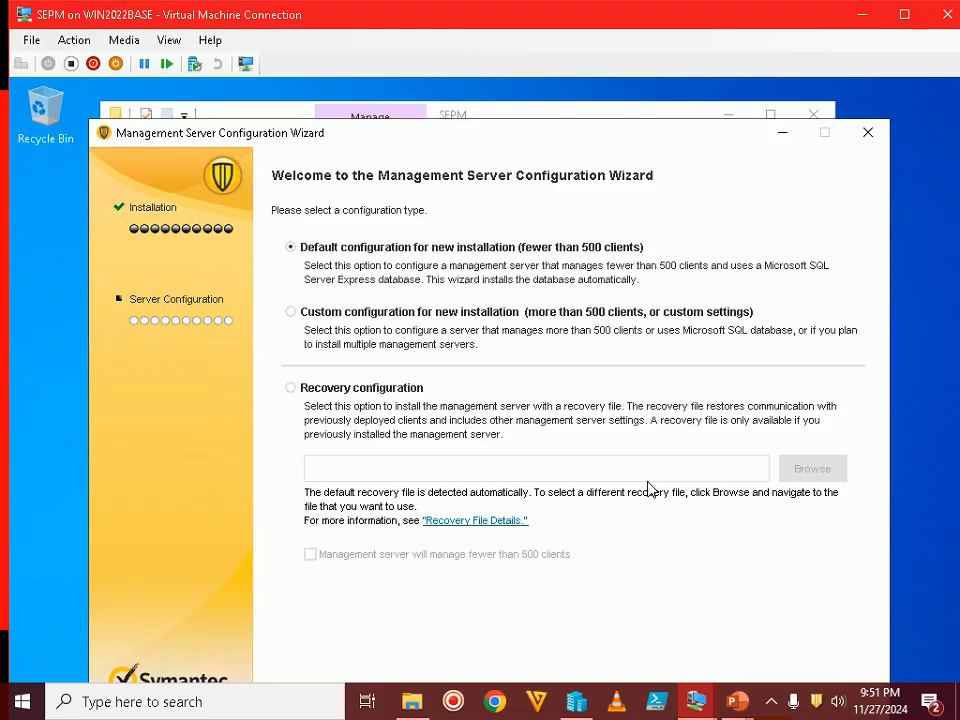
# Select Custom configuration (more than 500 clients or custom settings) in the wizard, viewing the VM full screen
pyautogui.doubleClick(510, 24)
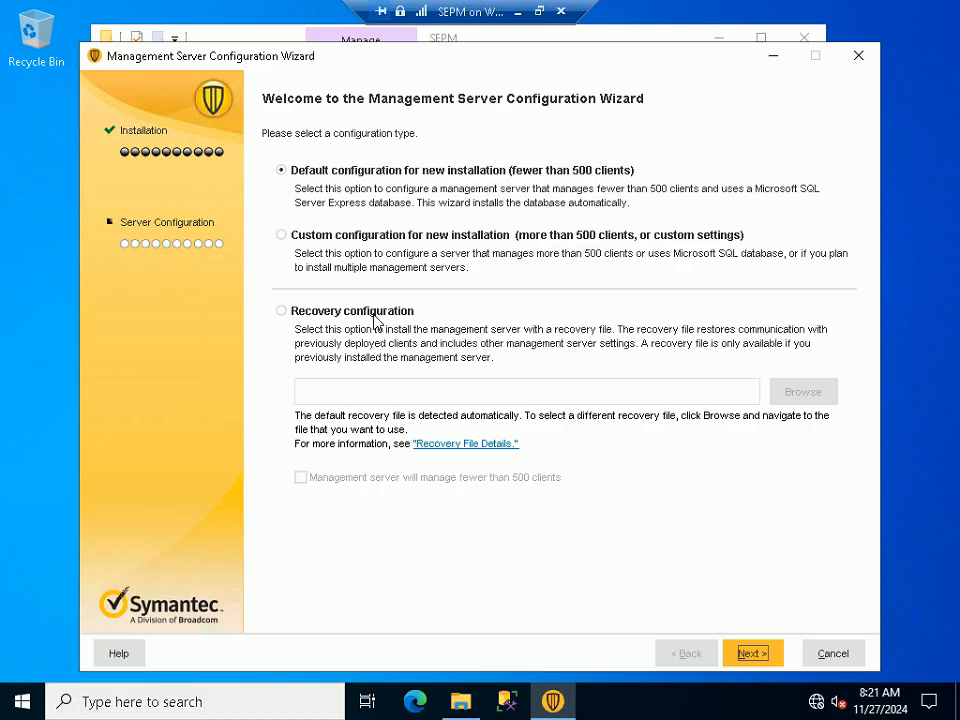
pyautogui.click(358, 238)
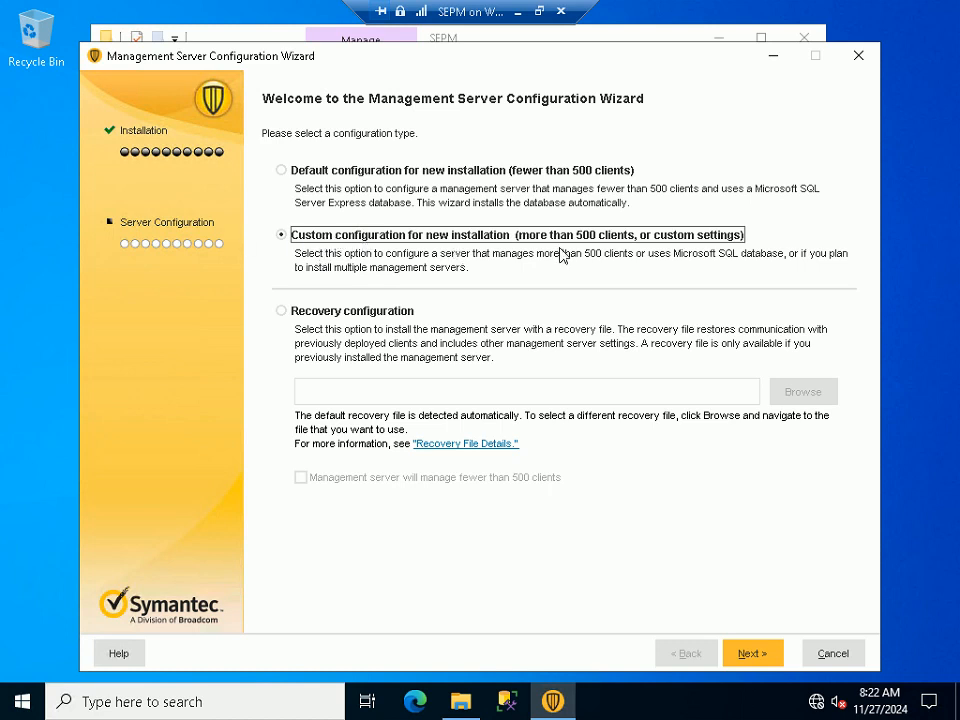
pyautogui.click(540, 11)
# Move the wizard to the site page with Install my first site selected, then return to Step 53
pyautogui.moveTo(746, 707)
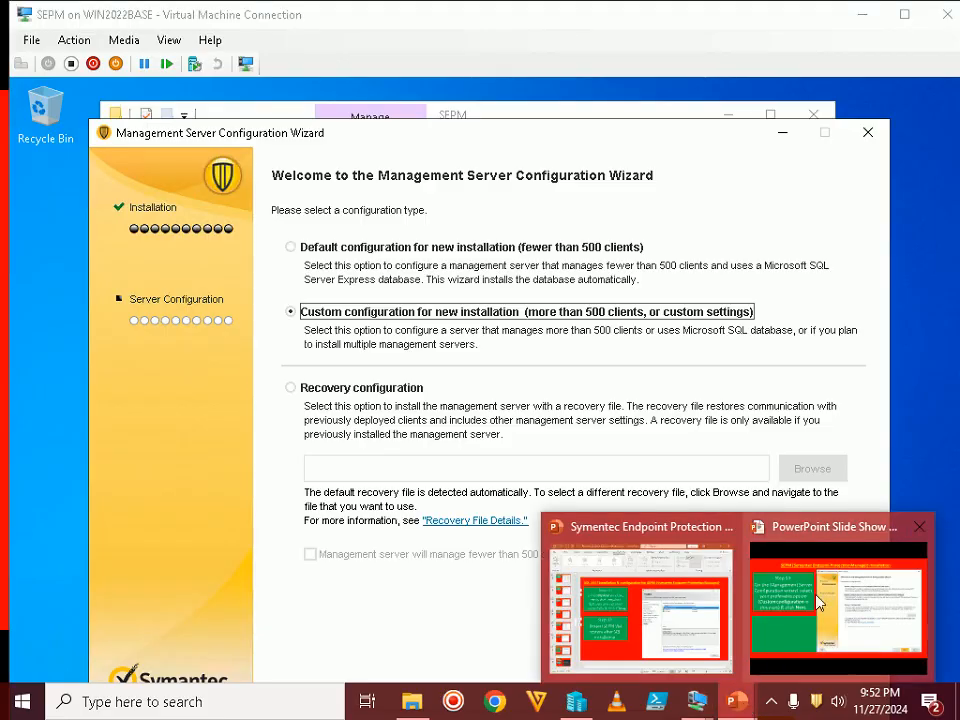
pyautogui.click(842, 610)
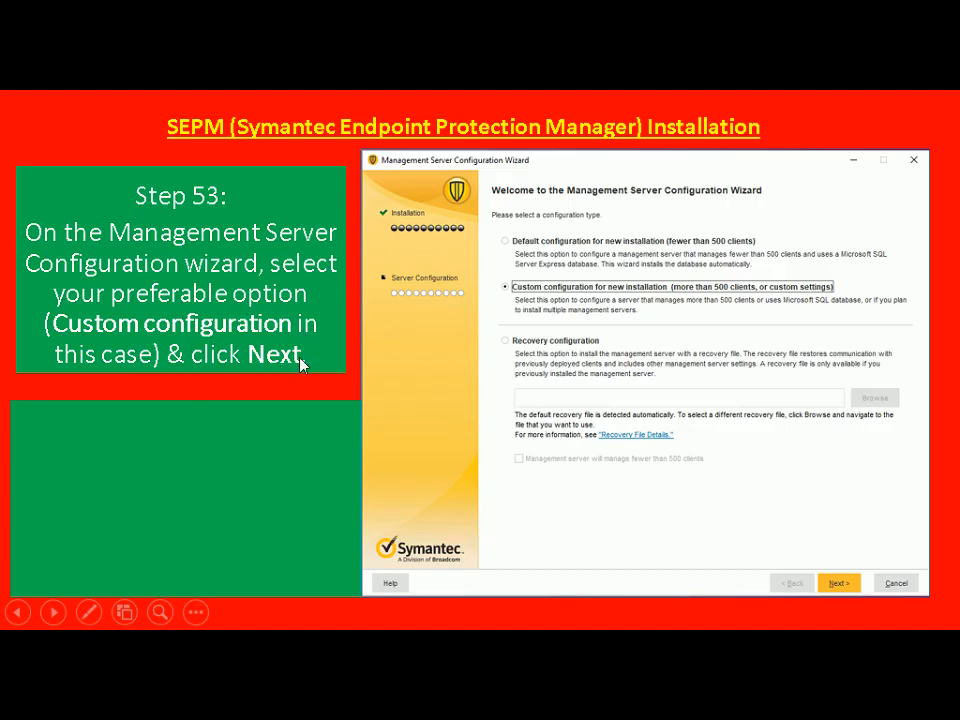
pyautogui.hotkey('alt', 'Tab')
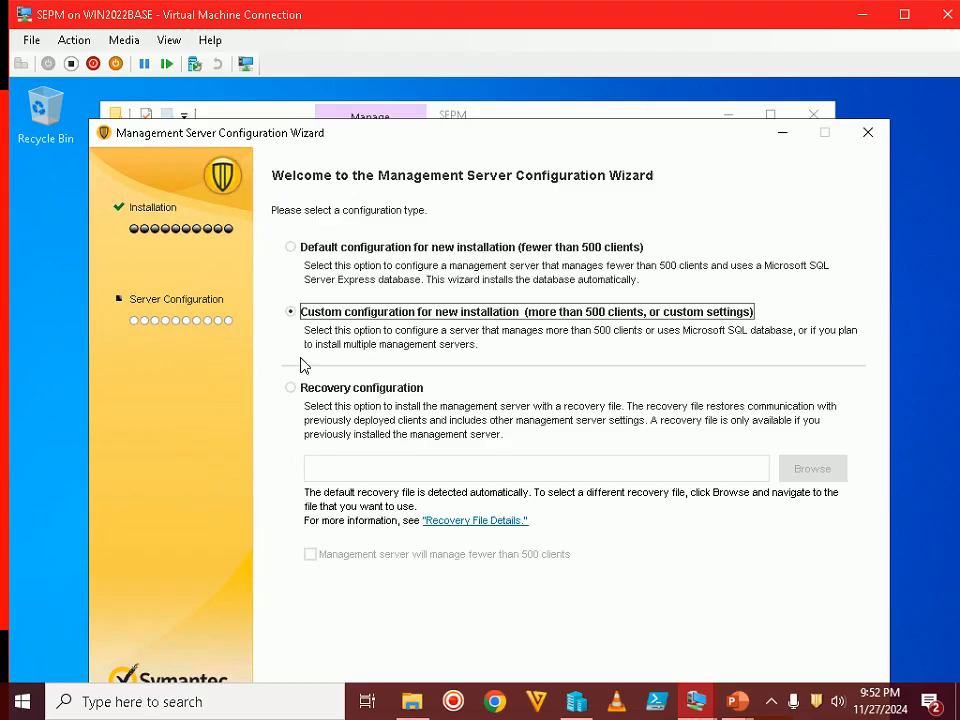
pyautogui.doubleClick(581, 16)
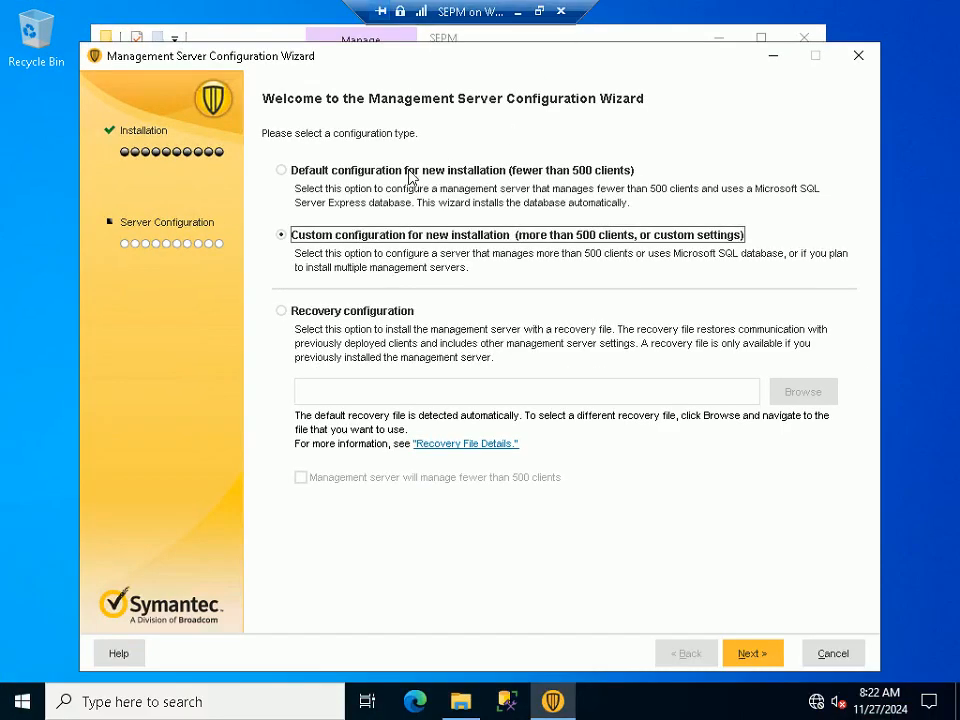
pyautogui.click(751, 653)
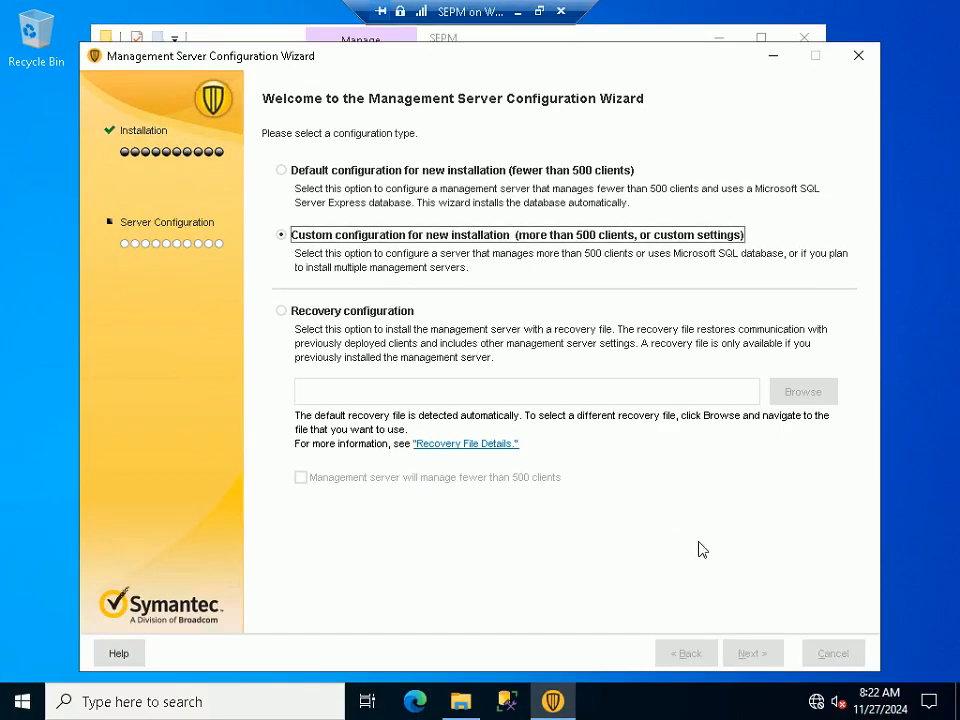
pyautogui.click(539, 12)
pyautogui.moveTo(739, 701)
pyautogui.click(785, 608)
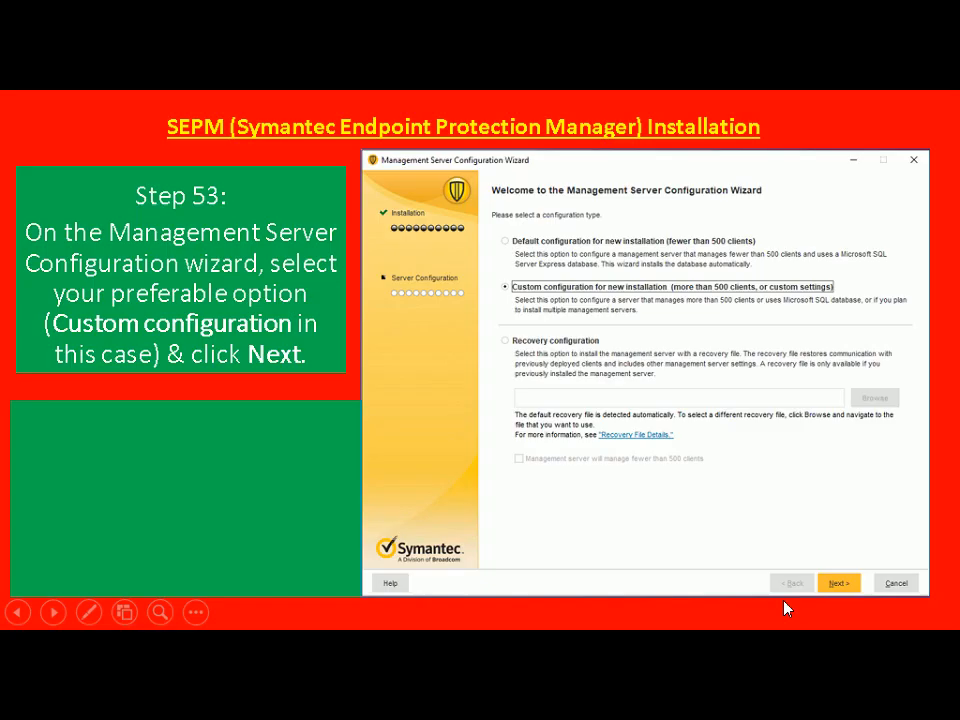
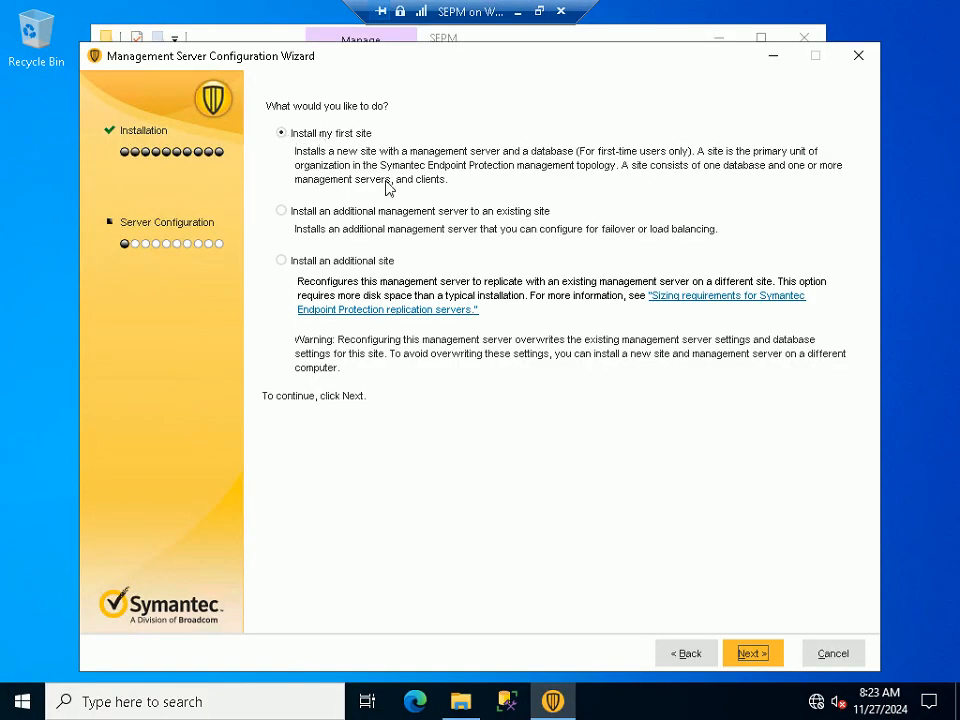
# Continue the wizard with Install my first site selected, then bring up the tutorial slide show
pyautogui.click(762, 654)
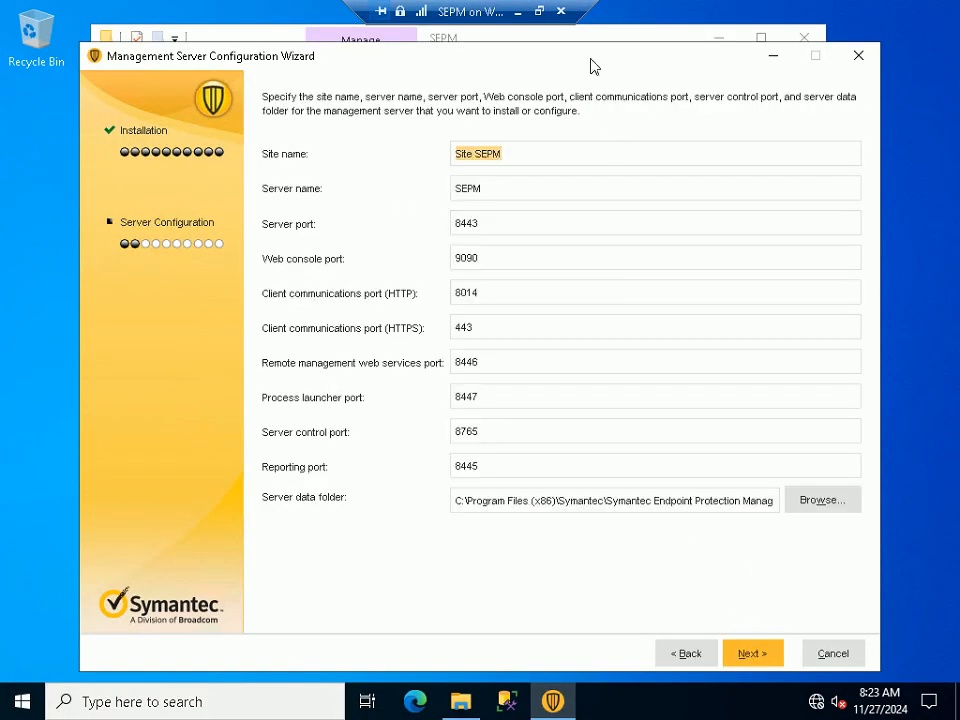
pyautogui.click(539, 11)
pyautogui.moveTo(737, 700)
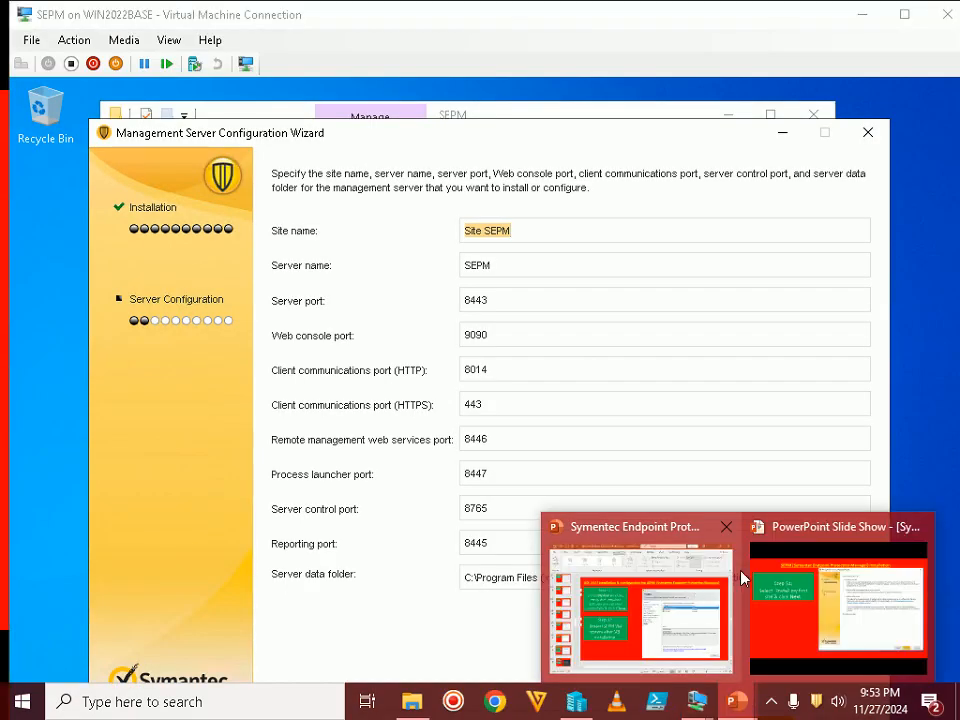
pyautogui.click(788, 573)
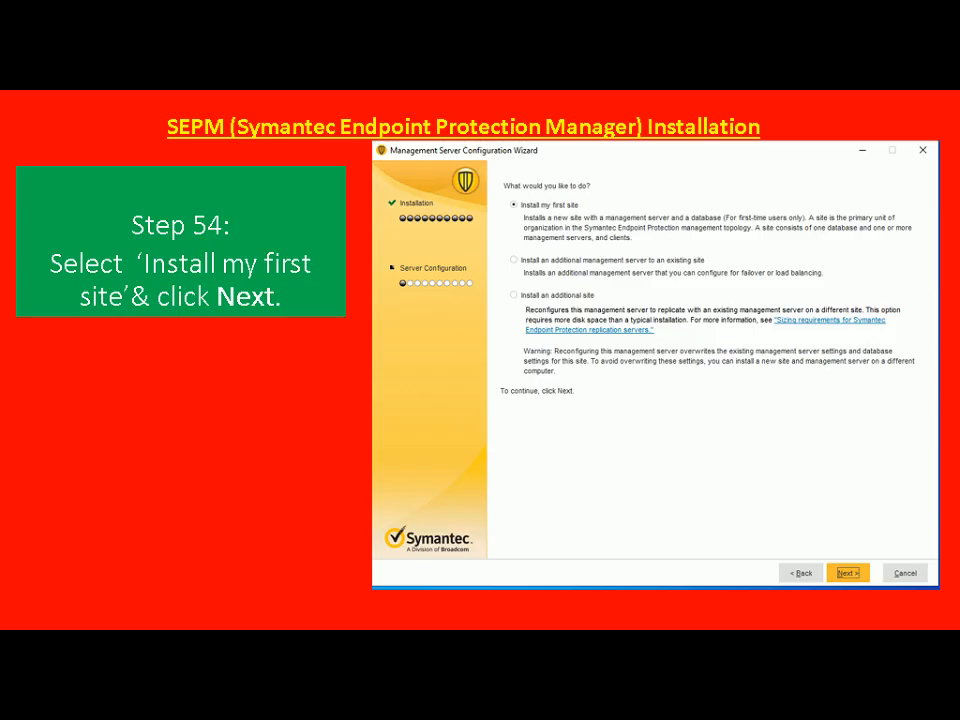
# Advance the slide show to the Step 55 slide on verifying ports and install folder
pyautogui.press('Right')
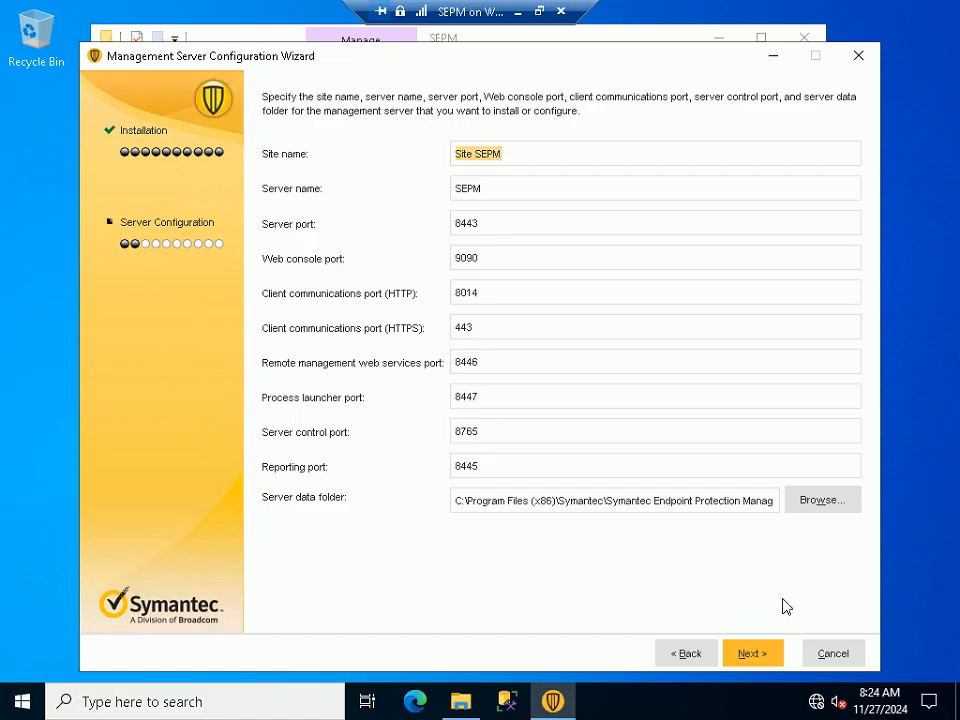
# Accept the default site 'Site SEPM' with ports 8443 and 9090, then return to the slides
pyautogui.click(772, 657)
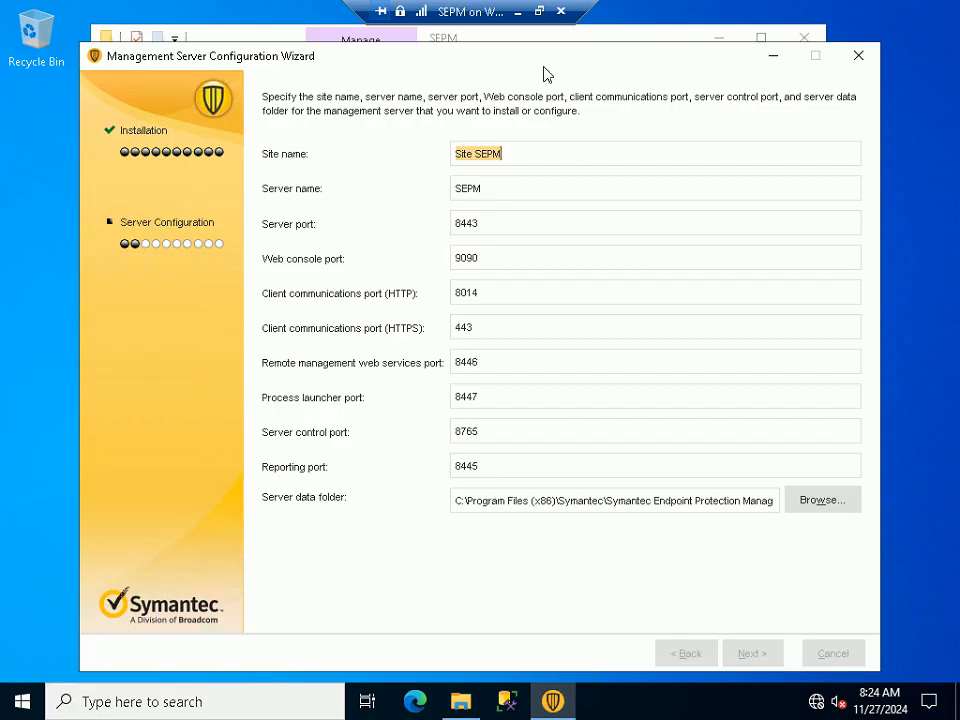
pyautogui.click(539, 11)
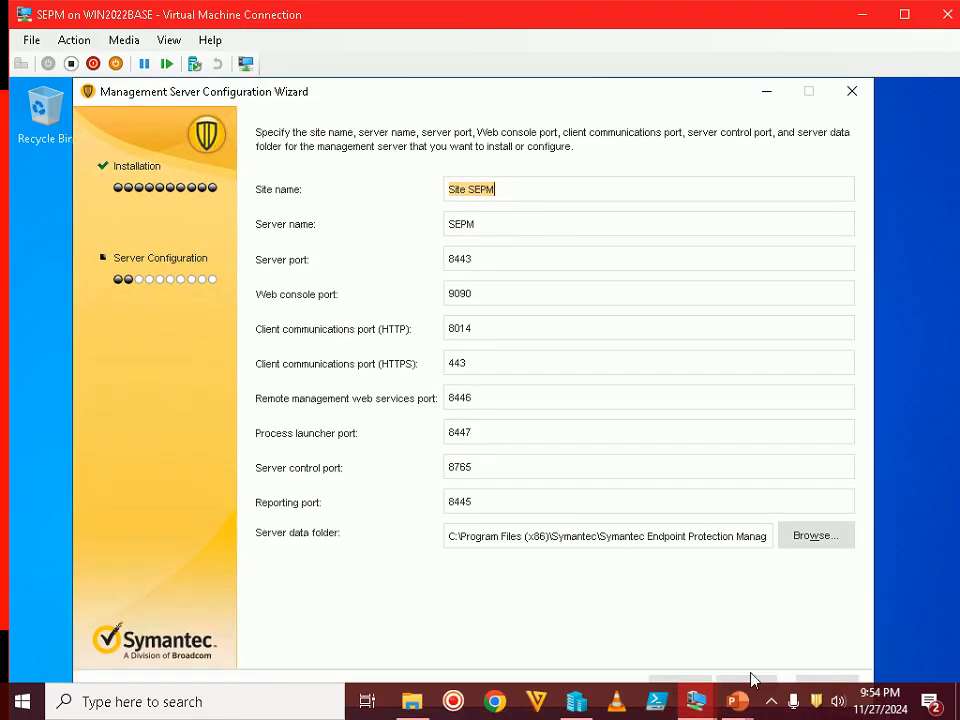
pyautogui.click(737, 701)
pyautogui.click(842, 605)
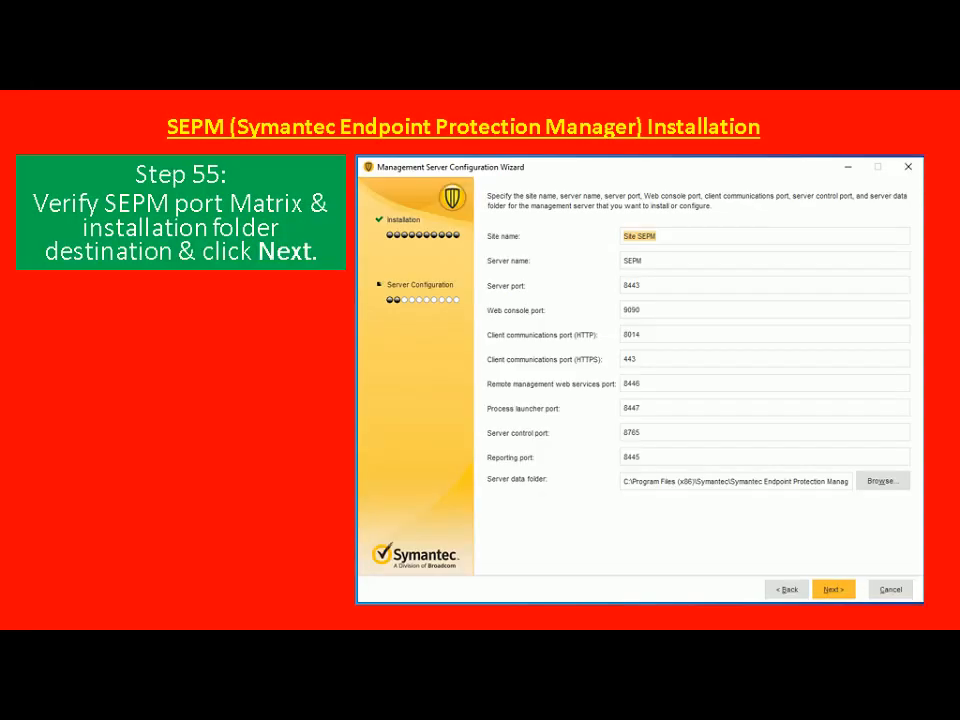
# Advance to the Step 56 slide on choosing a Microsoft SQL Server database
pyautogui.press('Right')
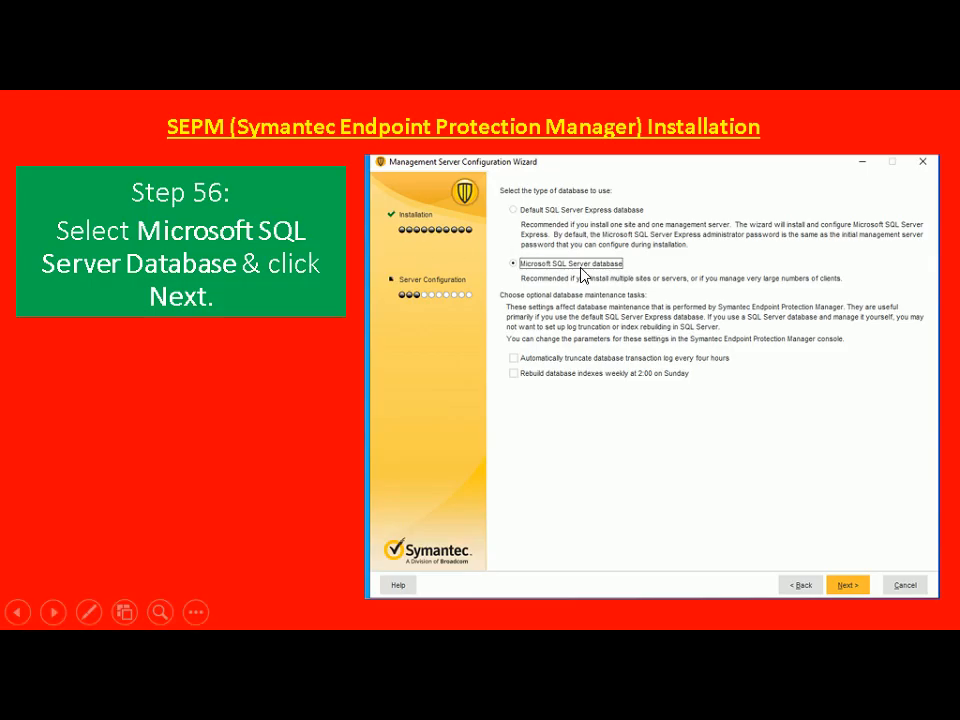
# Choose Microsoft SQL Server database in the wizard, leaving both maintenance tasks unchecked
pyautogui.hotkey('alt', 'Tab')
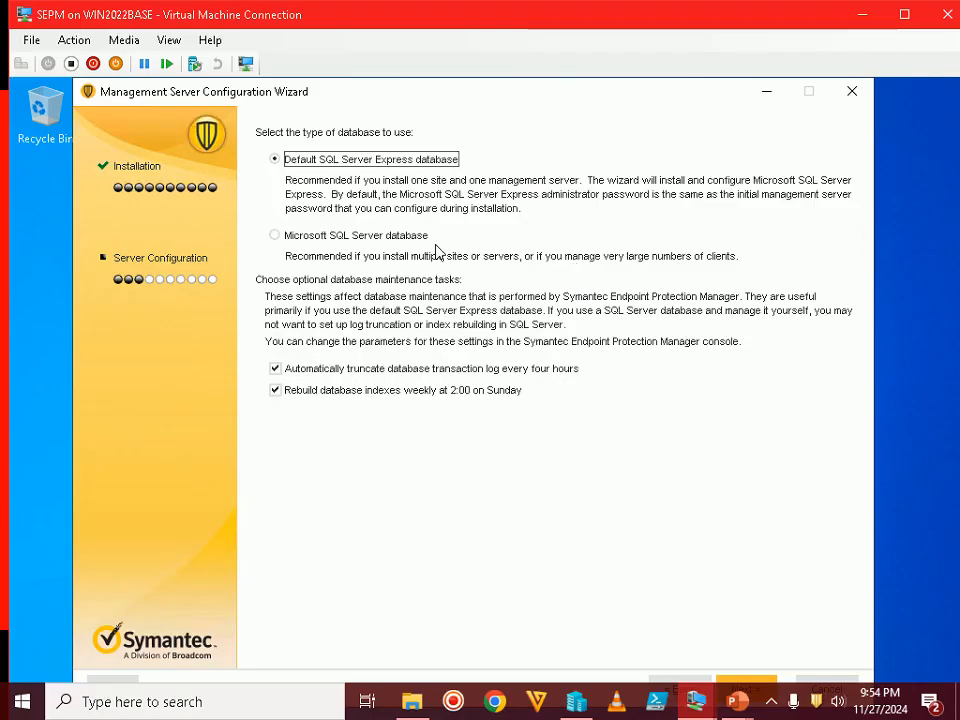
pyautogui.click(332, 240)
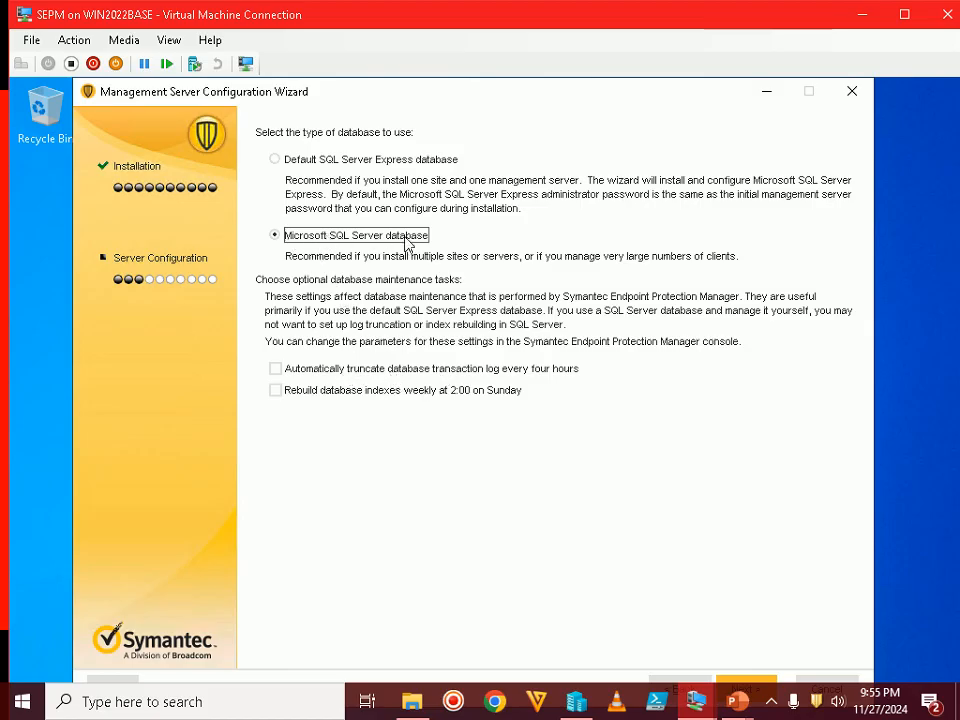
pyautogui.doubleClick(583, 22)
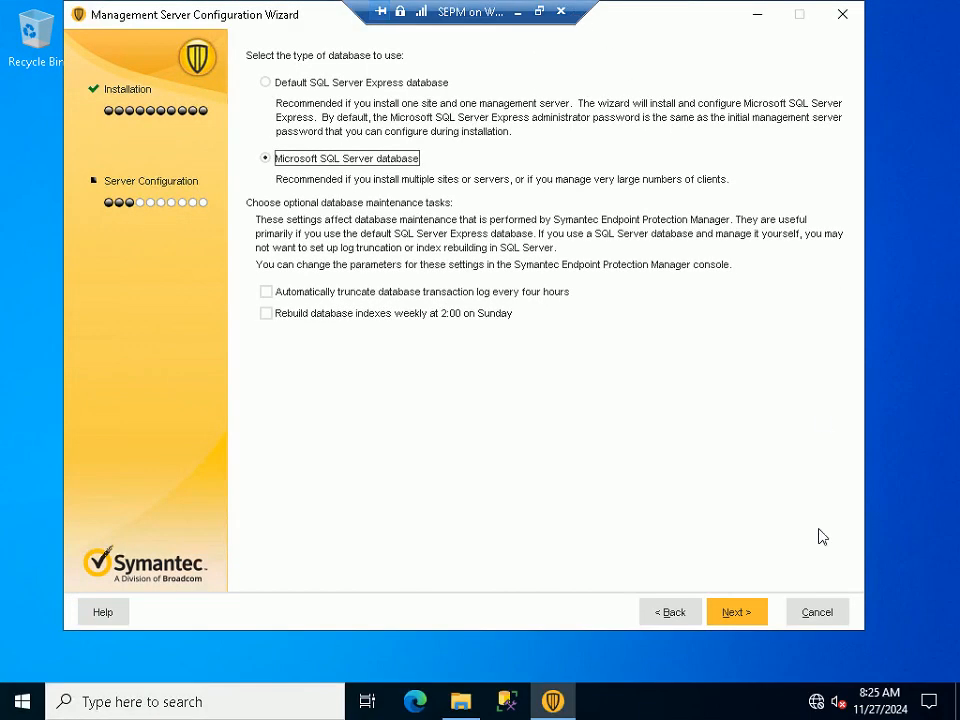
# Move the wizard to the new-or-existing database page and check the Step 57 slide
pyautogui.click(726, 608)
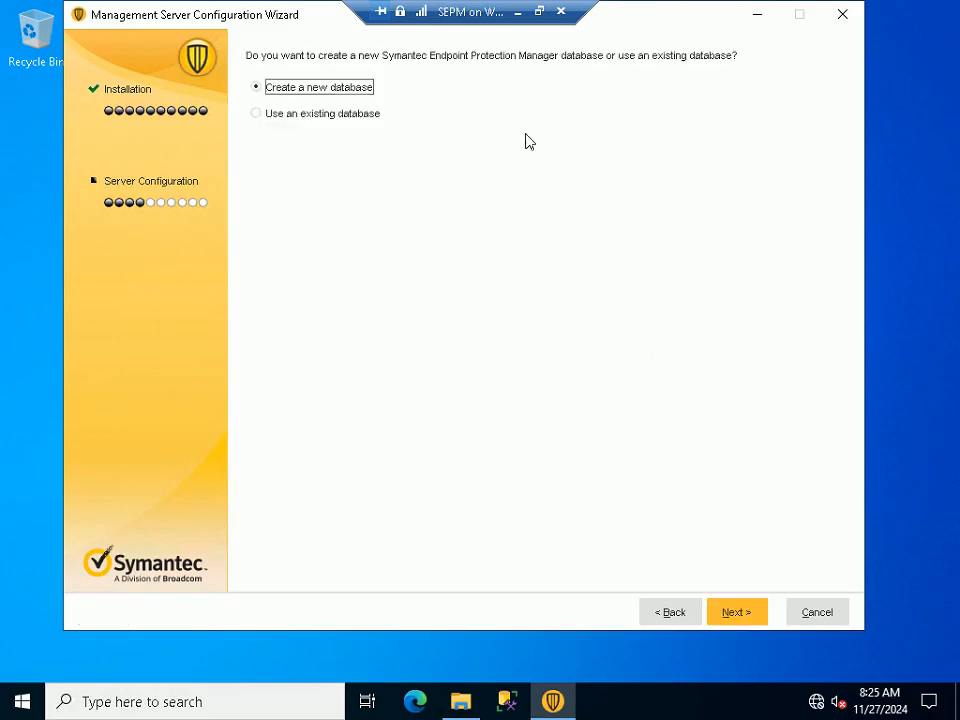
pyautogui.click(541, 12)
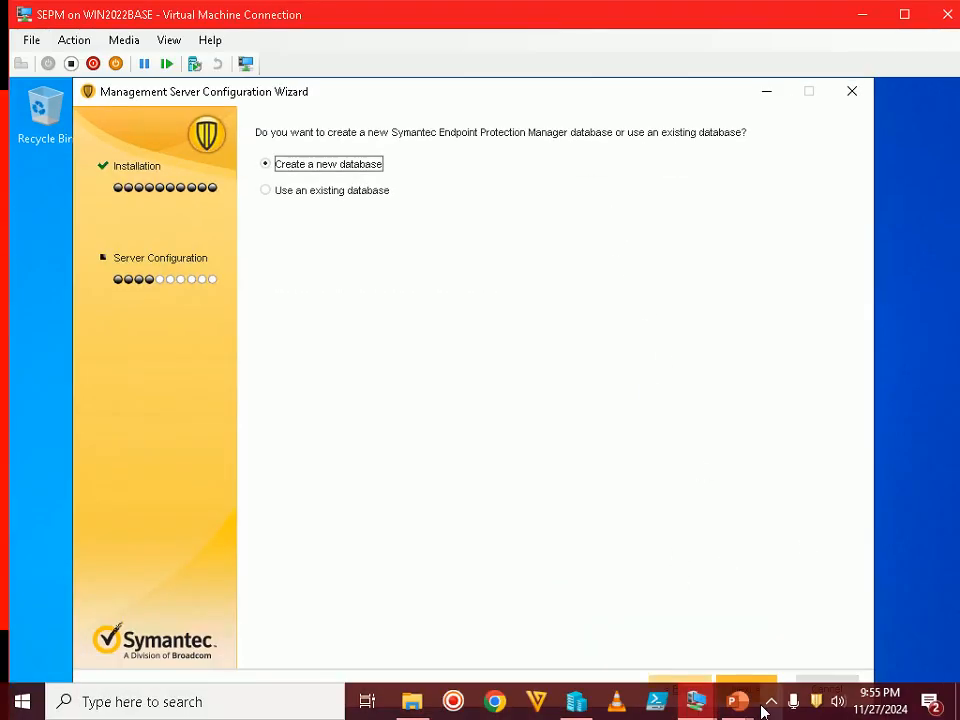
pyautogui.moveTo(740, 700)
pyautogui.click(823, 600)
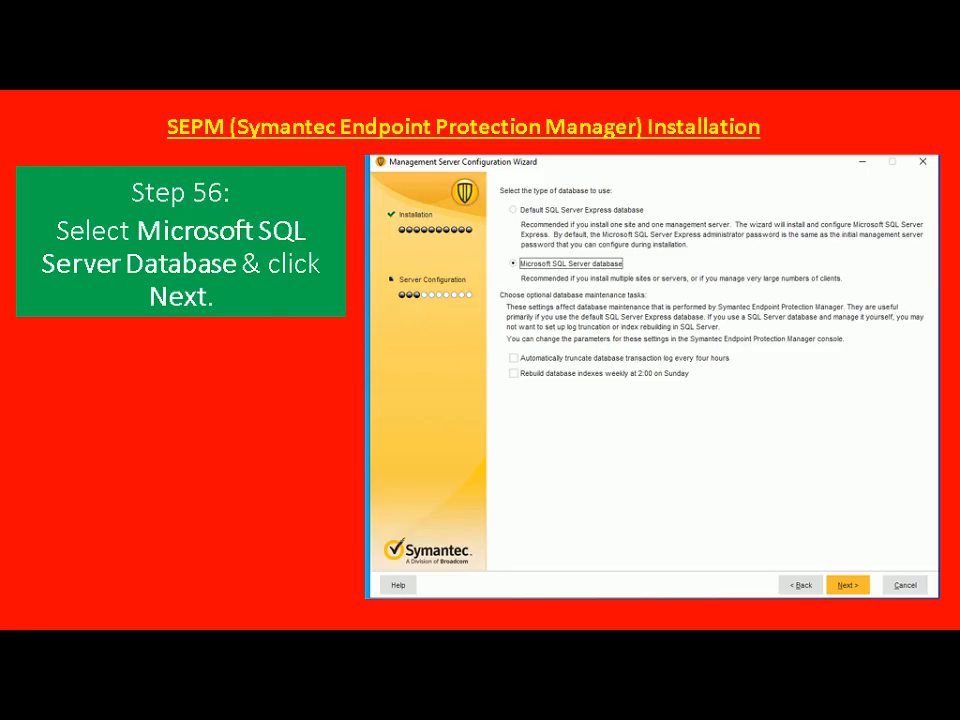
pyautogui.press('Right')
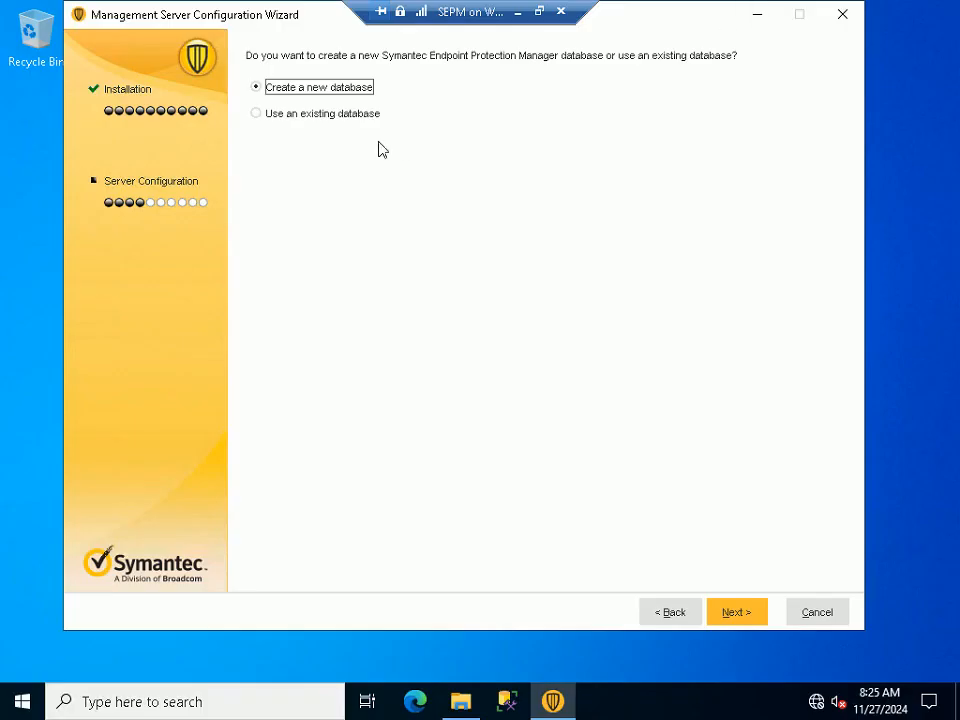
# Keep Create a new database, continue to the authentication page, and return to the slides
pyautogui.click(731, 608)
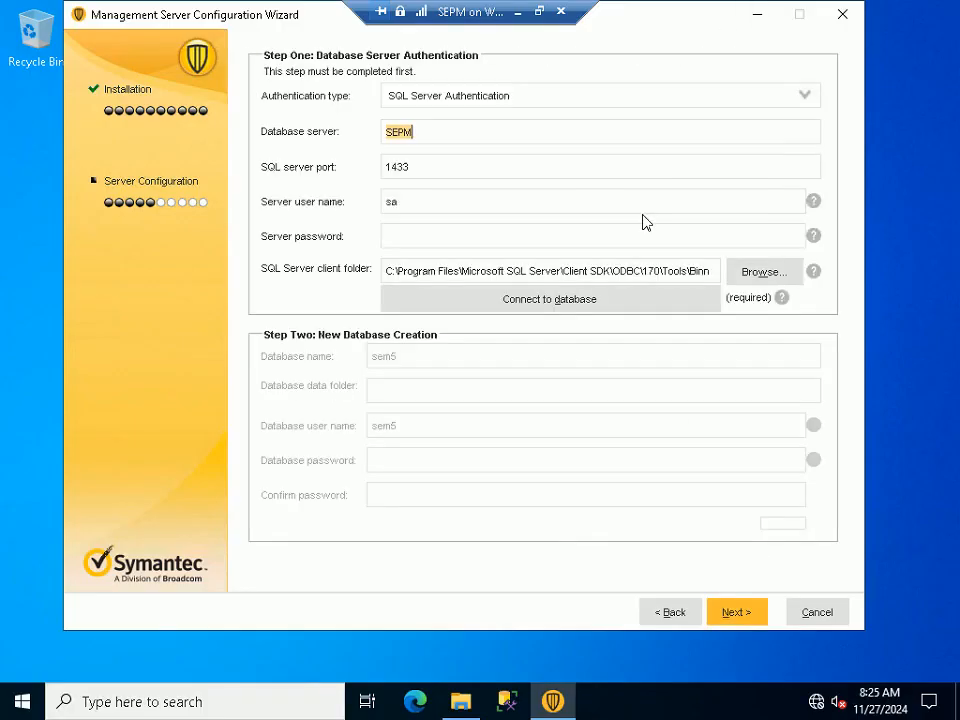
pyautogui.click(541, 13)
pyautogui.click(733, 705)
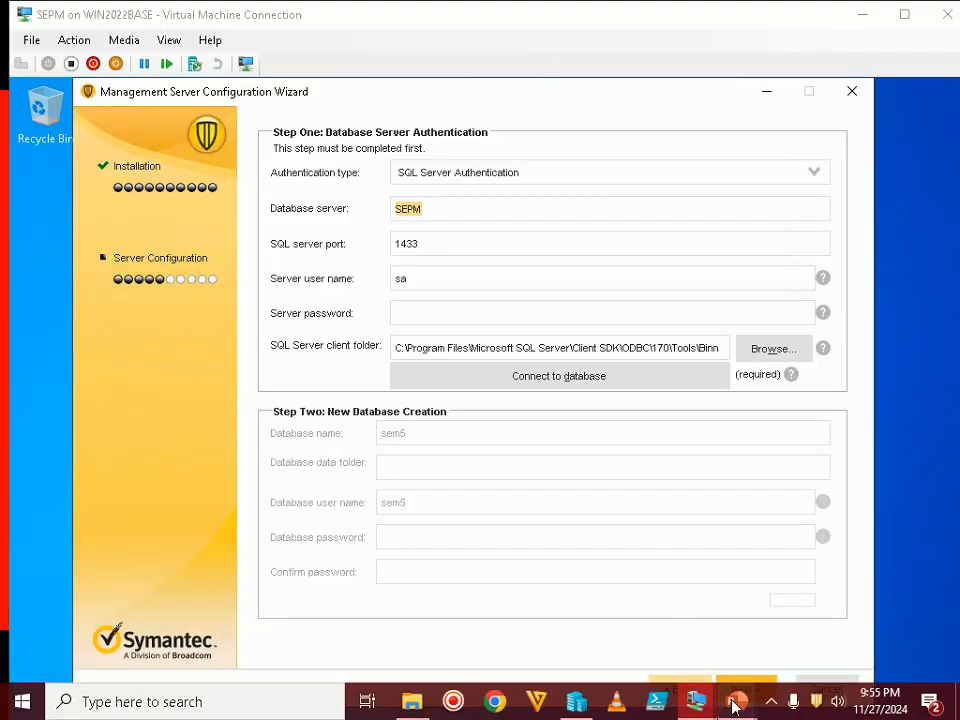
pyautogui.click(798, 580)
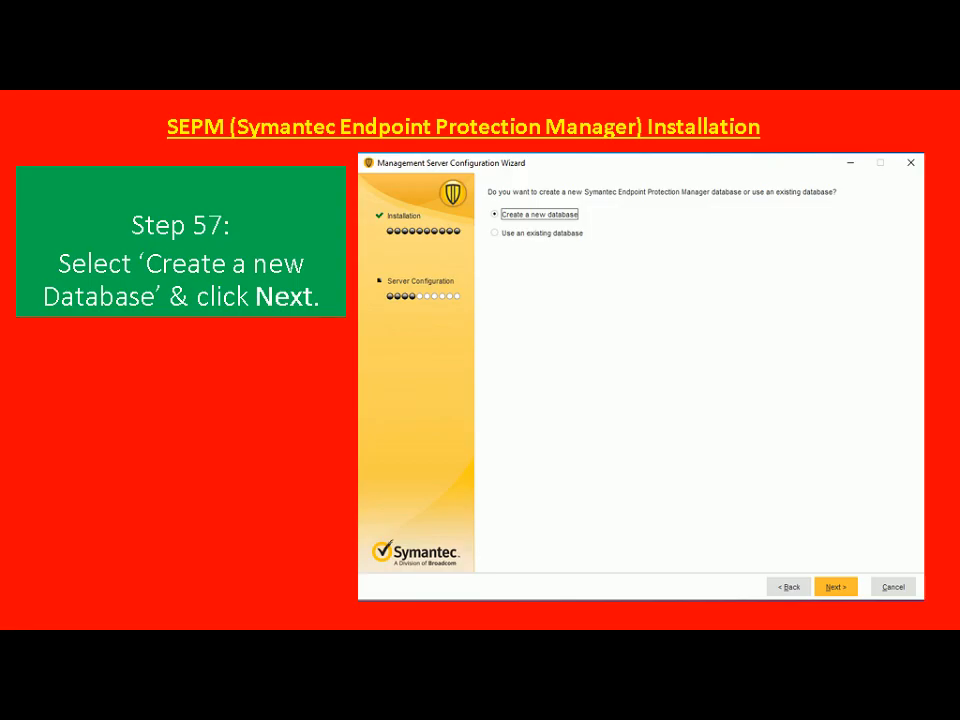
# Advance the slides to the one showing the database warning dialog
pyautogui.press('Right')
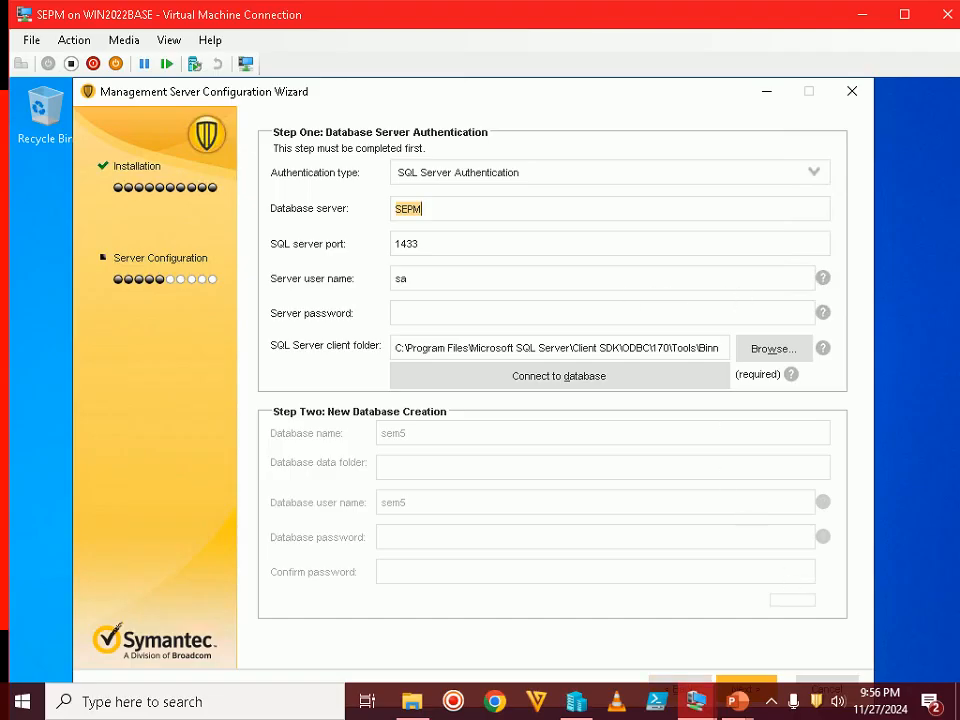
# Set authentication to Windows Authentication and replace 'sa' with the lab domain name as Windows user name
pyautogui.click(503, 178)
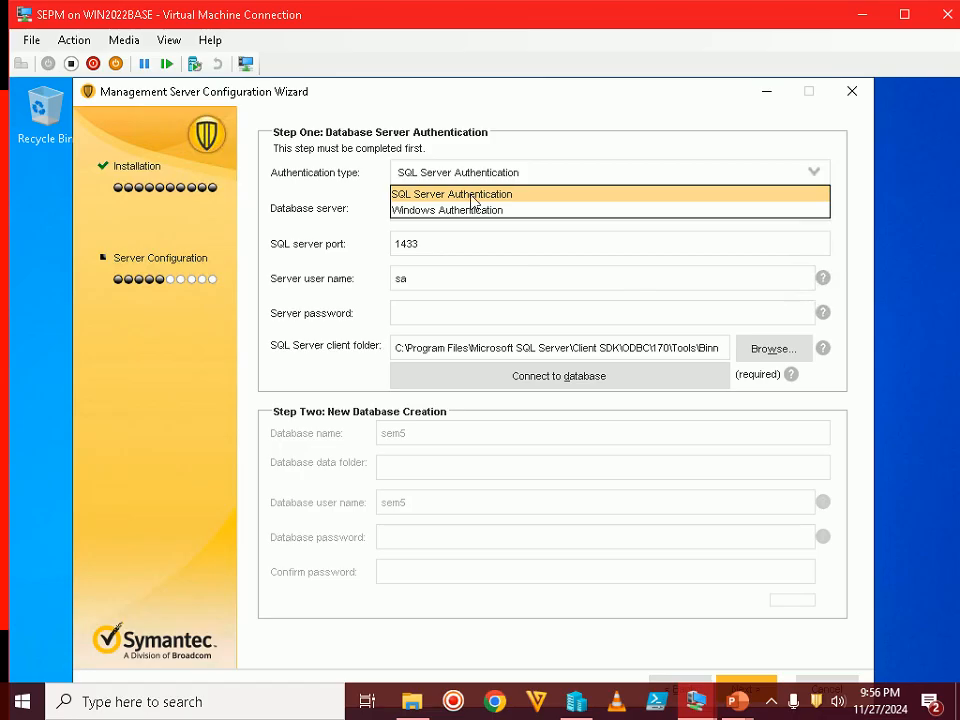
pyautogui.click(462, 212)
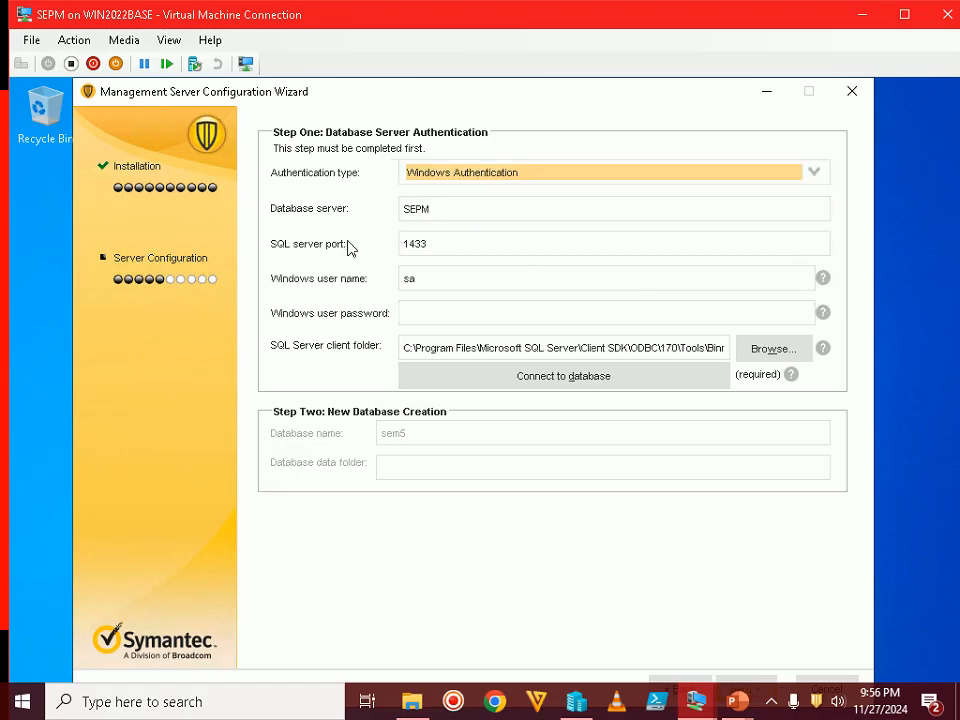
pyautogui.moveTo(418, 279); pyautogui.dragTo(403, 279)
pyautogui.write('s')
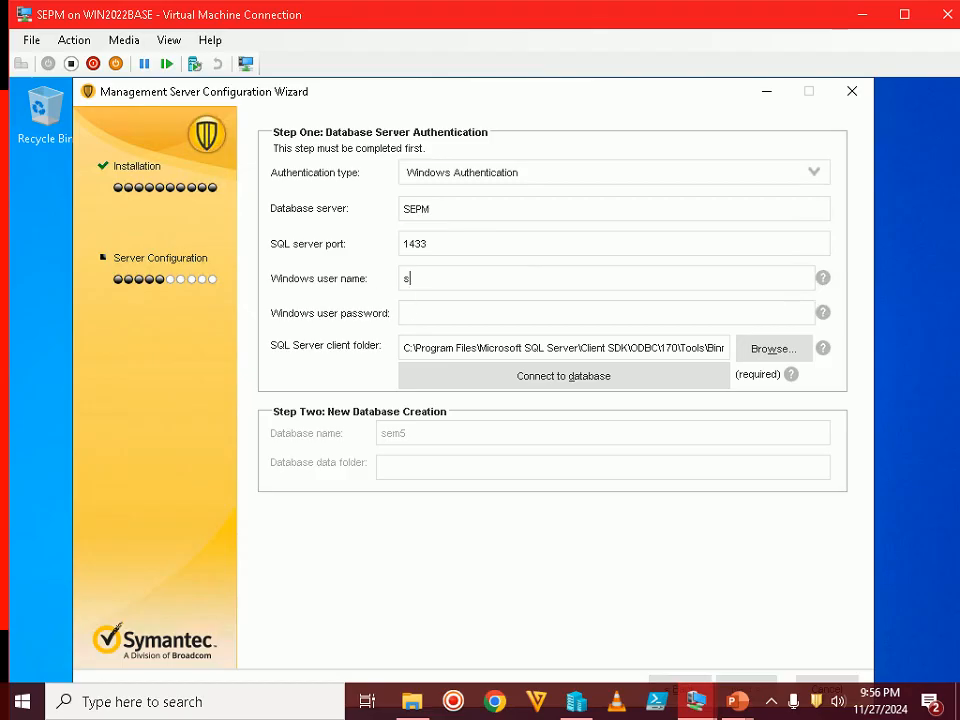
pyautogui.write('ccblab')
pyautogui.click(424, 278)
pyautogui.write('mc')
pyautogui.doubleClick(643, 26)
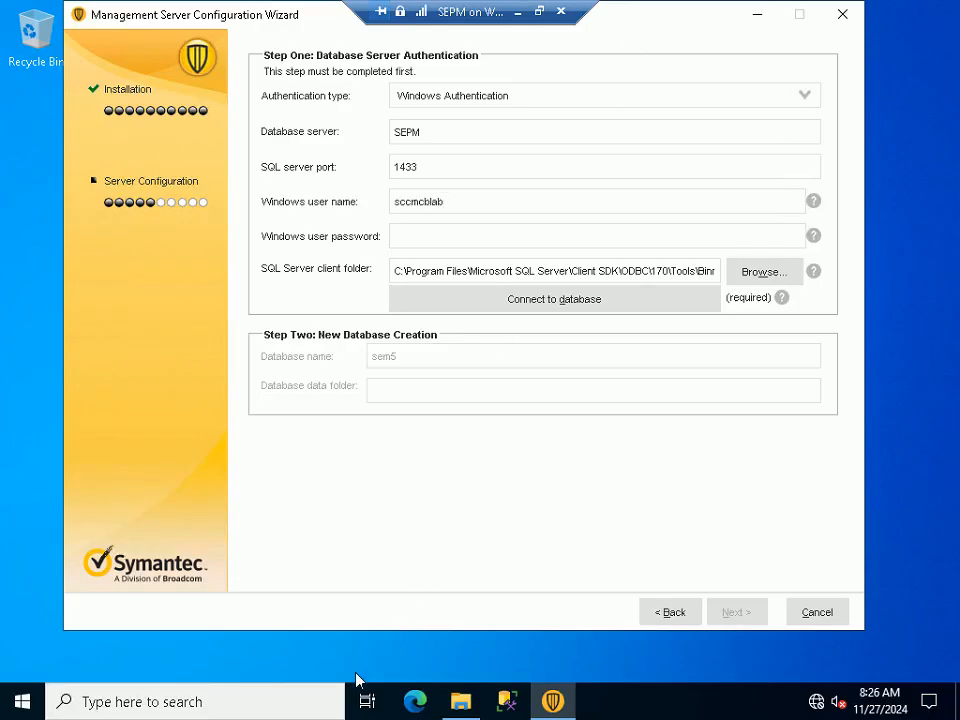
pyautogui.click(473, 665)
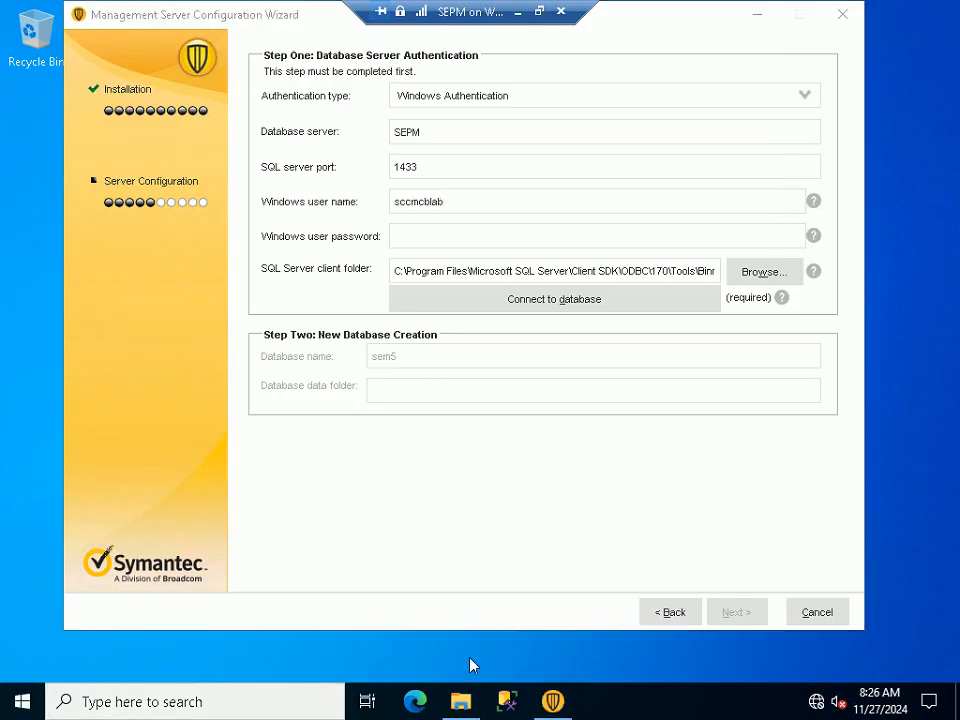
# Copy the domain from the Full device name in Settings' About page into the Windows user name
pyautogui.press('super+Pause')
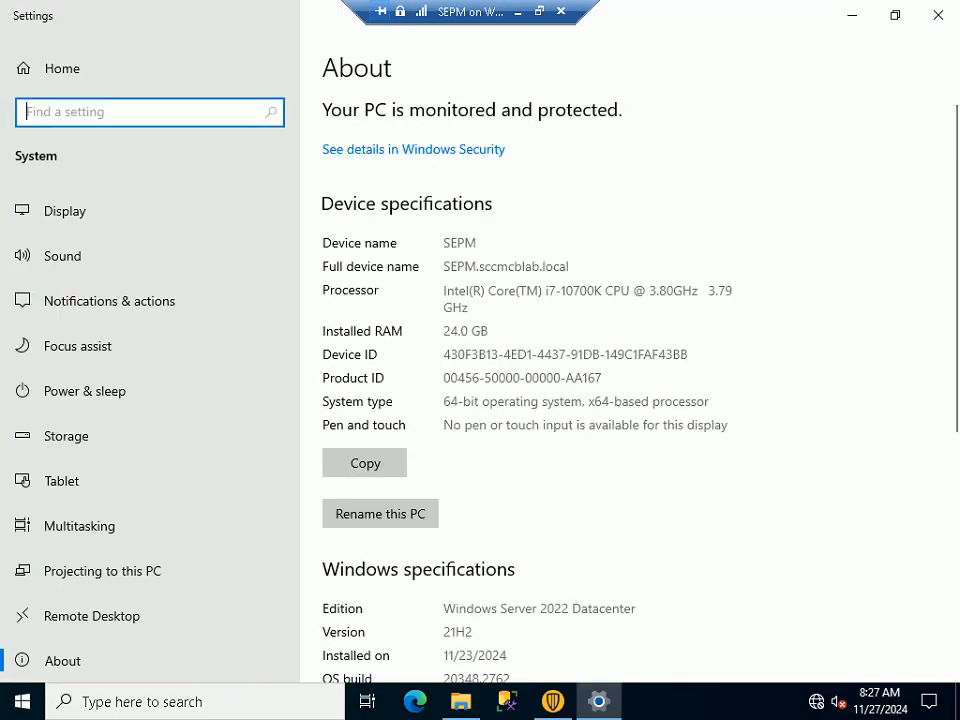
pyautogui.moveTo(482, 266); pyautogui.dragTo(541, 266)
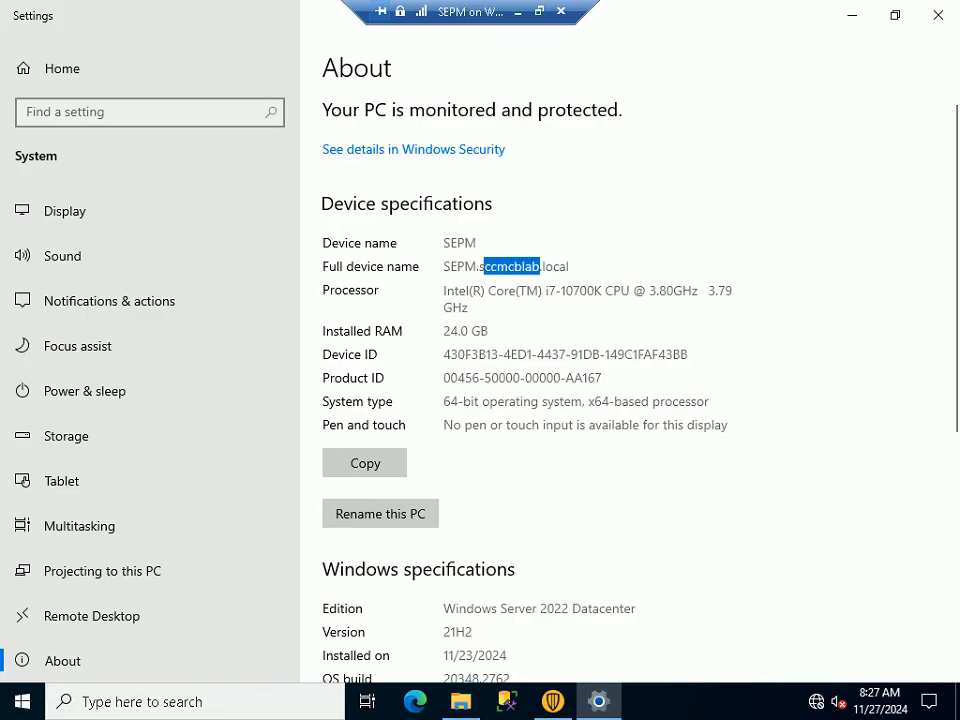
pyautogui.doubleClick(512, 266)
pyautogui.hotkey('ctrl', 'c')
pyautogui.hotkey('alt', 'Tab')
pyautogui.hotkey('ctrl', 'v')
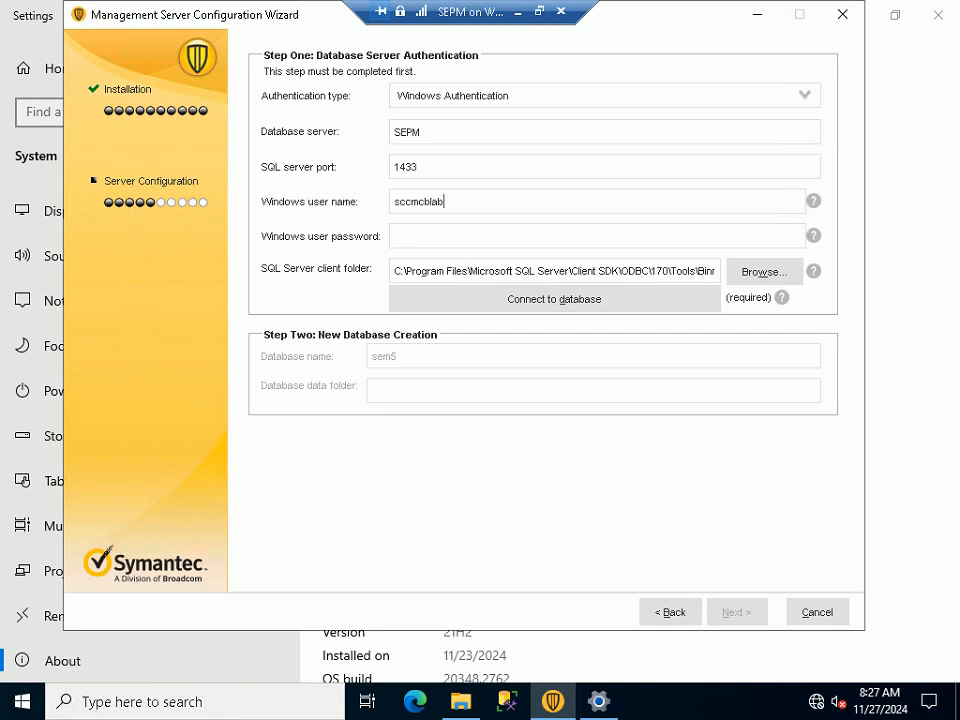
# Append the domain admin account to the Windows user name and enter its password
pyautogui.write('\\sccadmin')
pyautogui.press('Tab')
pyautogui.press('Tab')
pyautogui.write('**********************')
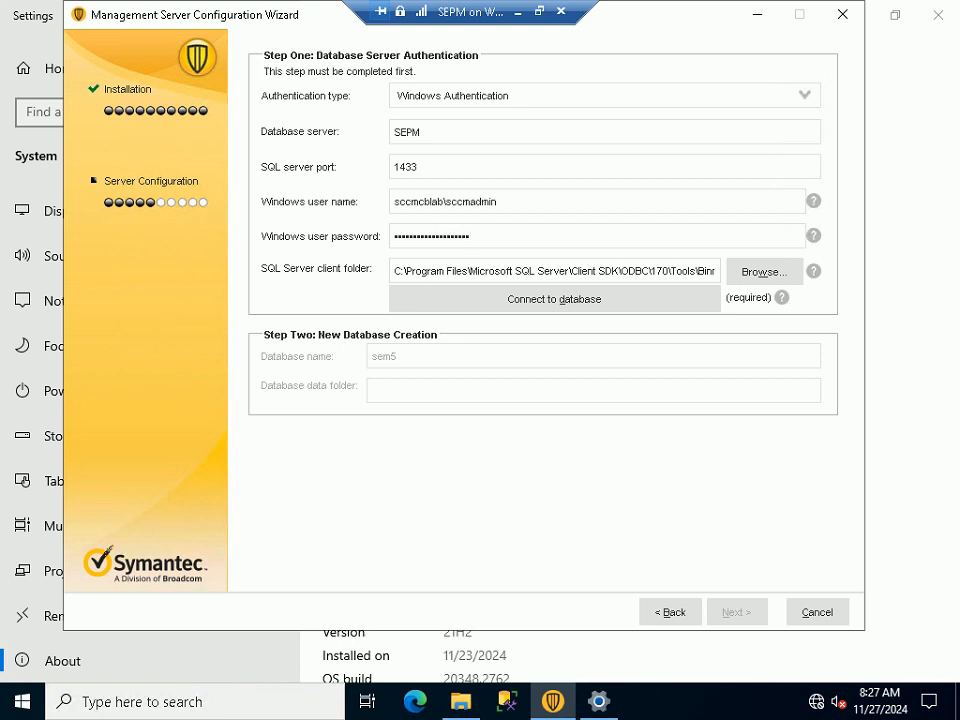
pyautogui.click(540, 14)
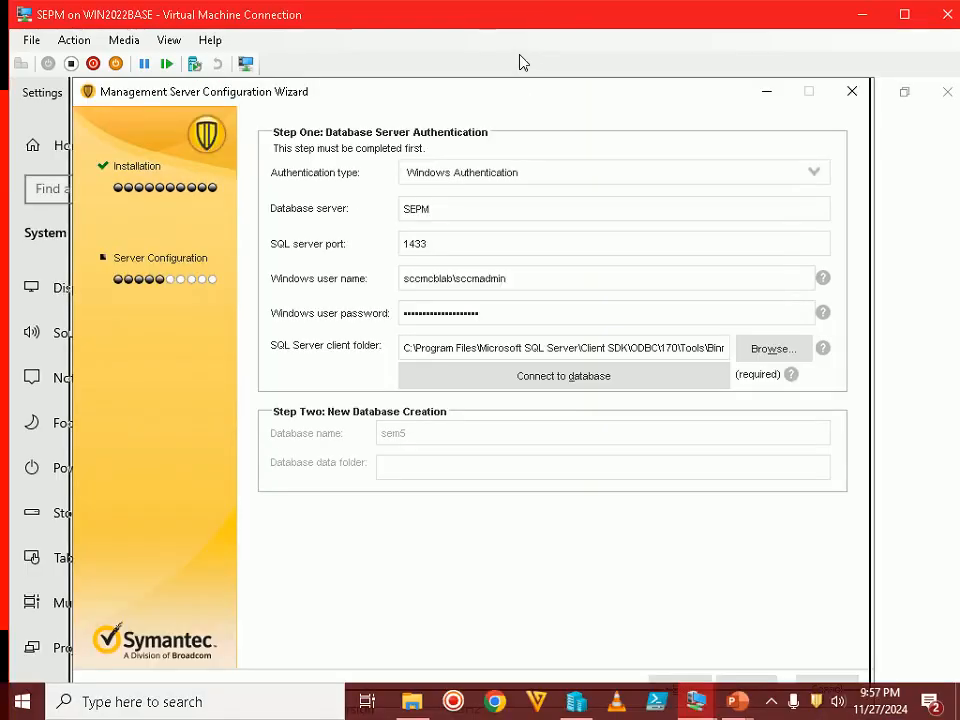
# Read the Step 59 slide, then return to the SEPM virtual machine in full screen
pyautogui.moveTo(737, 701)
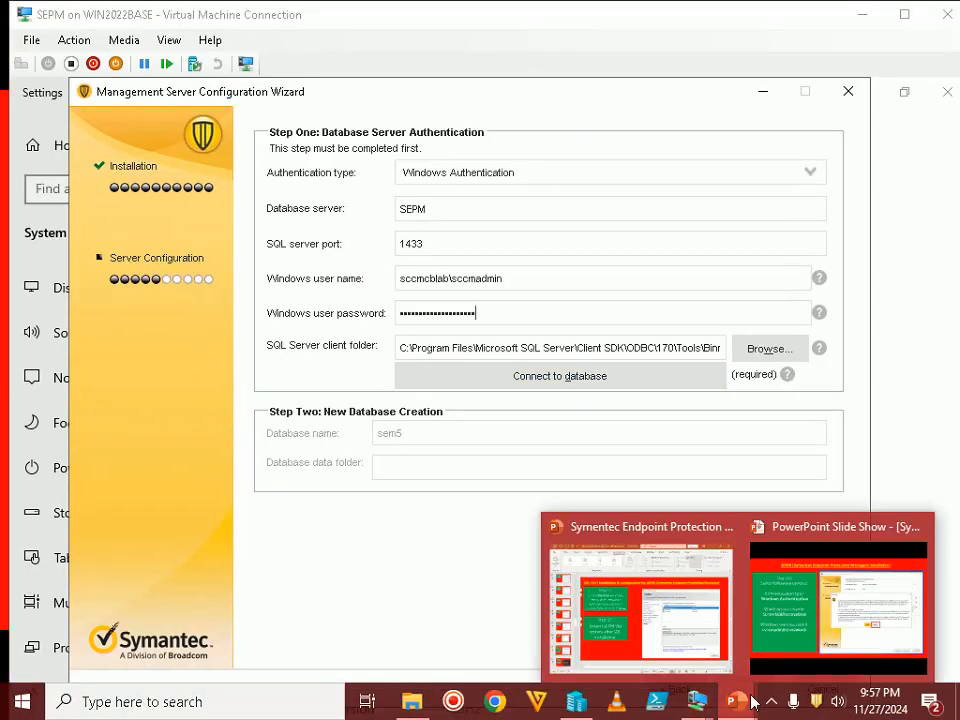
pyautogui.click(816, 603)
pyautogui.click(223, 461)
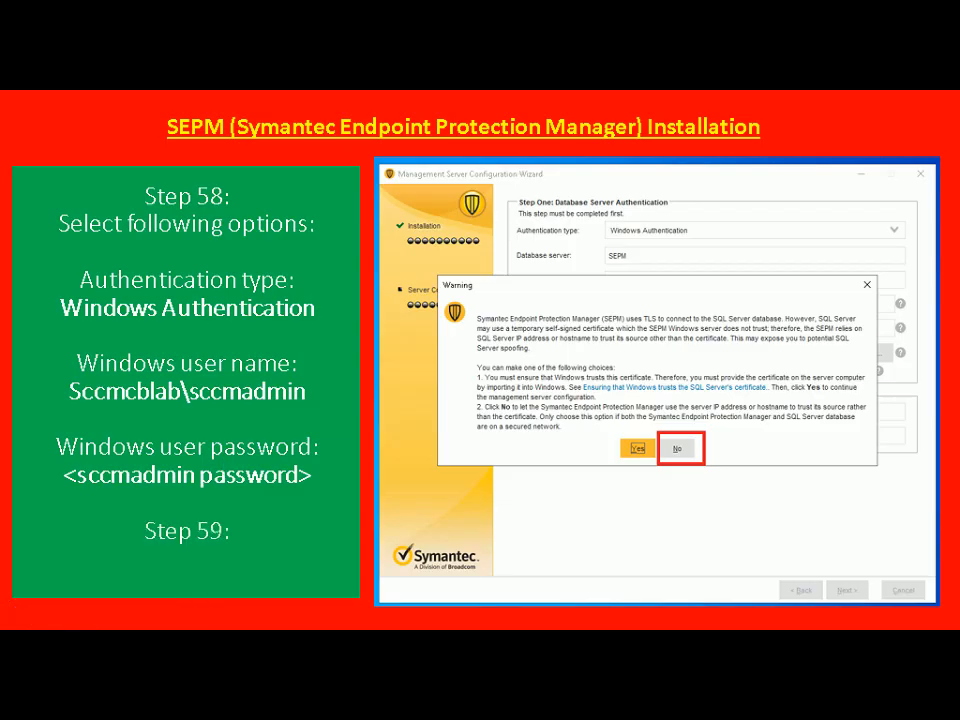
pyautogui.click(223, 461)
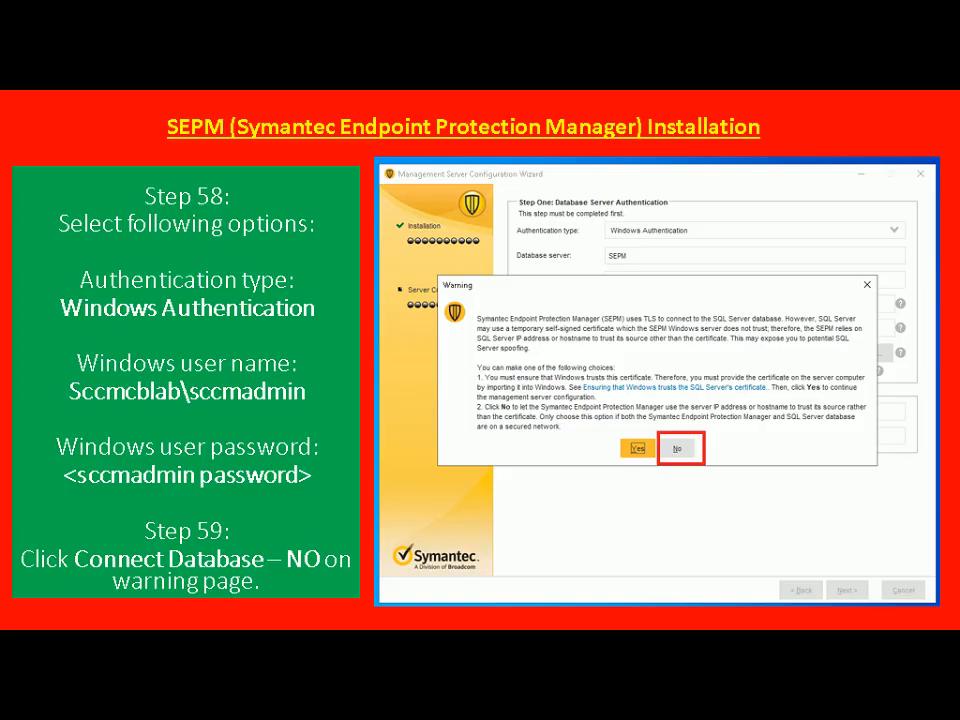
pyautogui.hotkey('alt', 'Tab')
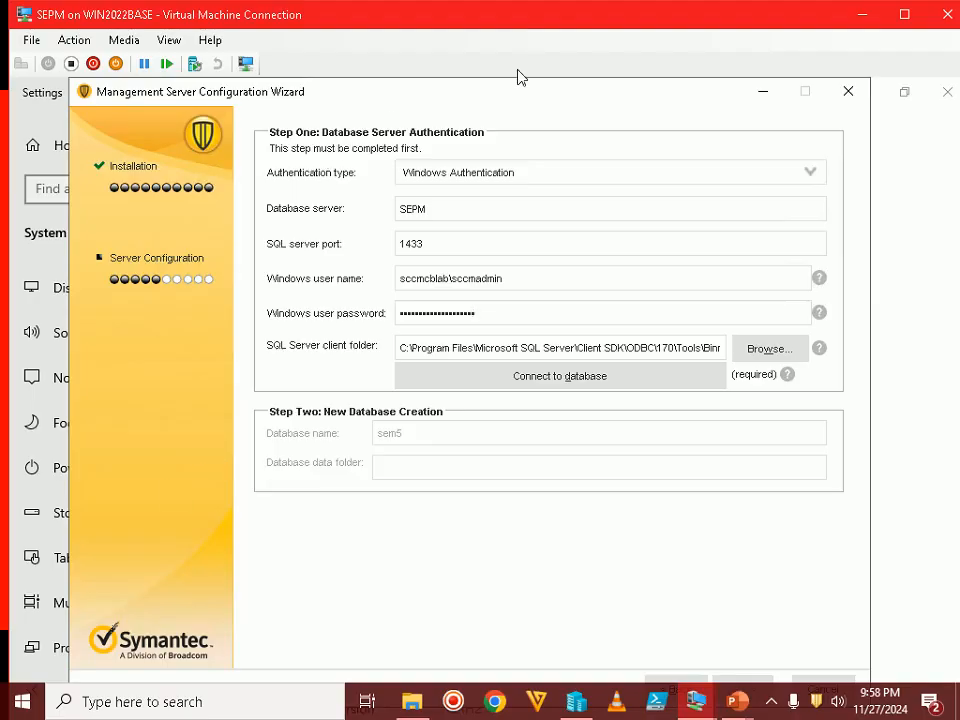
pyautogui.doubleClick(576, 16)
# Connect to the SQL database, decline trusting its self-signed certificate, and continue
pyautogui.click(563, 301)
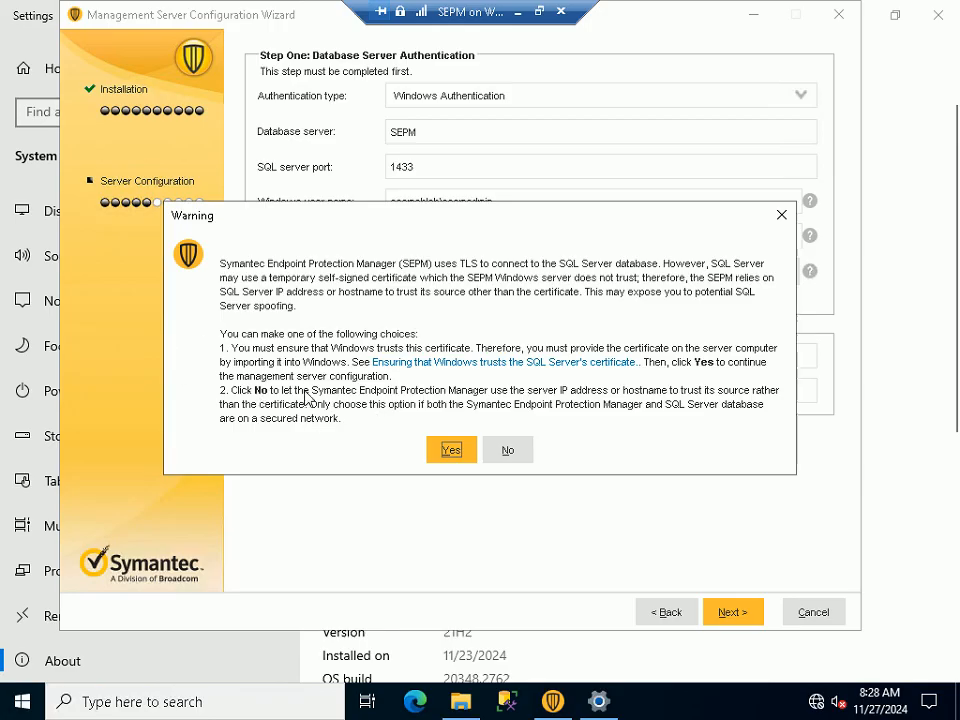
pyautogui.click(511, 451)
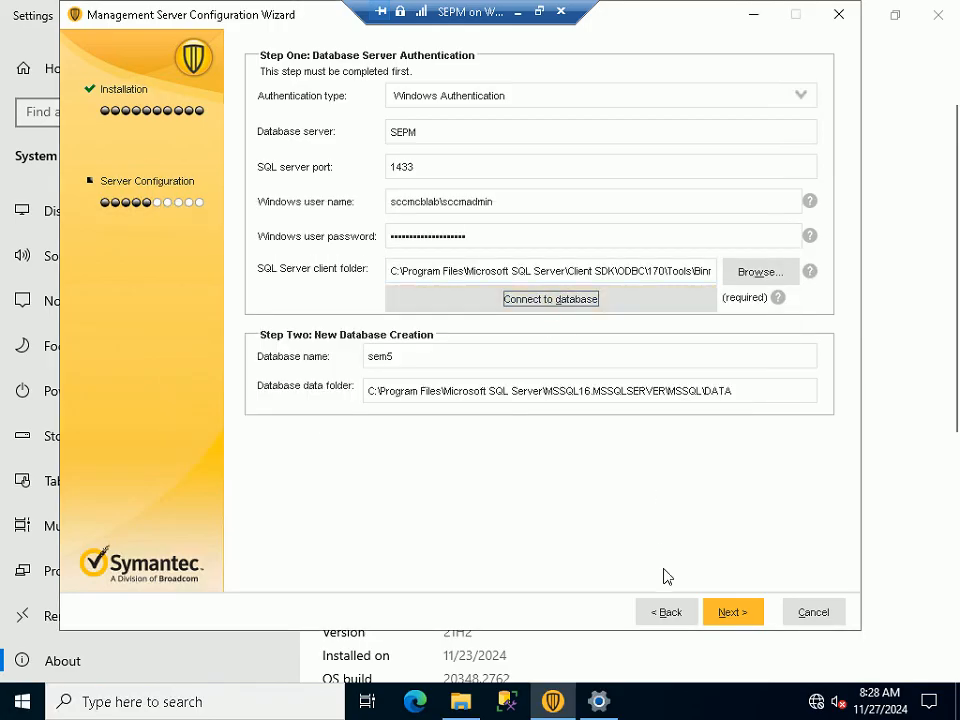
pyautogui.click(737, 614)
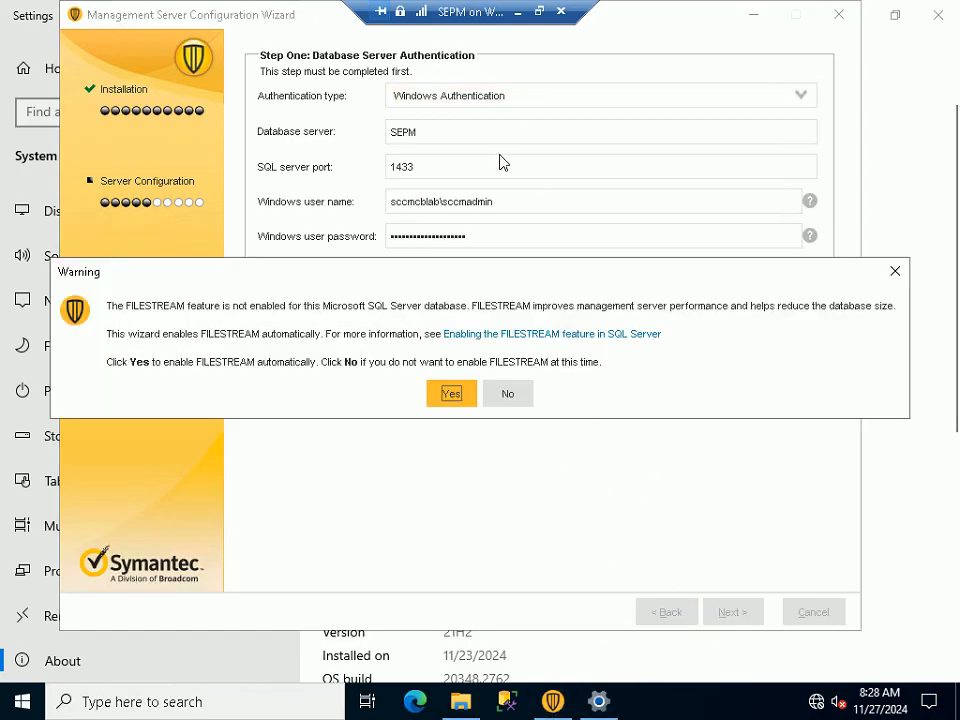
# Check the FILESTREAM instruction slide and agree to enable FILESTREAM automatically
pyautogui.click(539, 12)
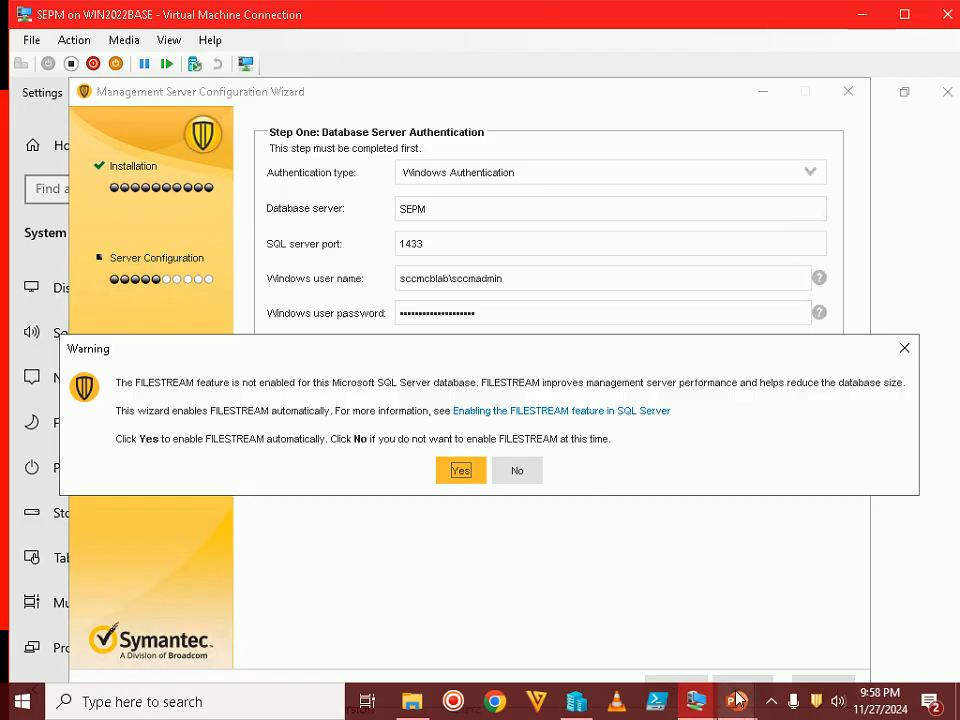
pyautogui.moveTo(737, 701)
pyautogui.click(885, 662)
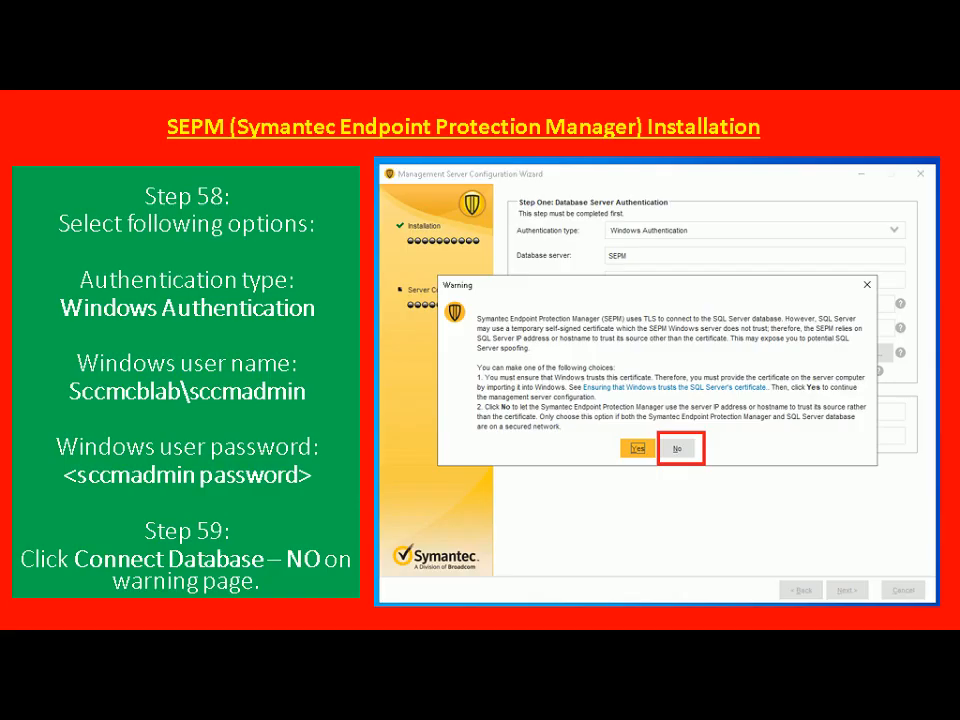
pyautogui.press('Right')
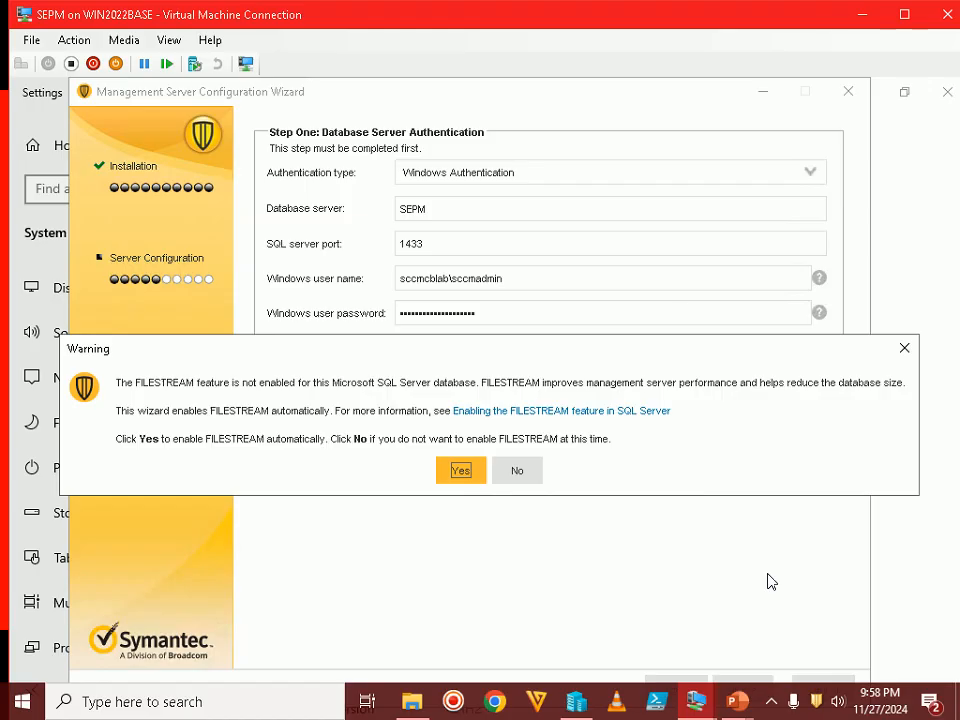
pyautogui.click(461, 472)
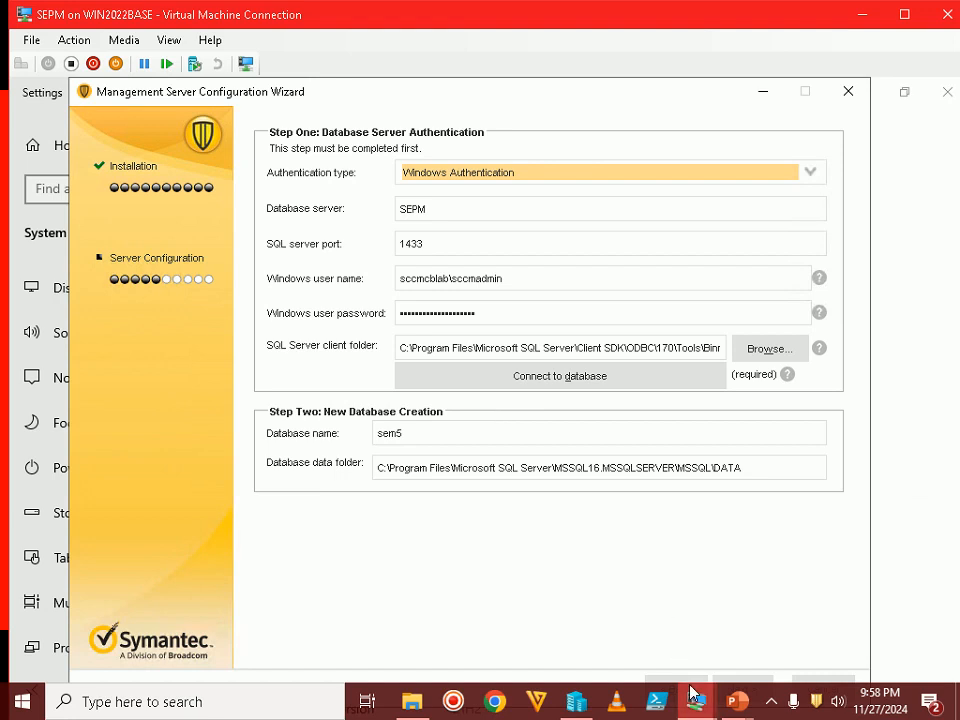
pyautogui.moveTo(744, 702)
pyautogui.click(791, 604)
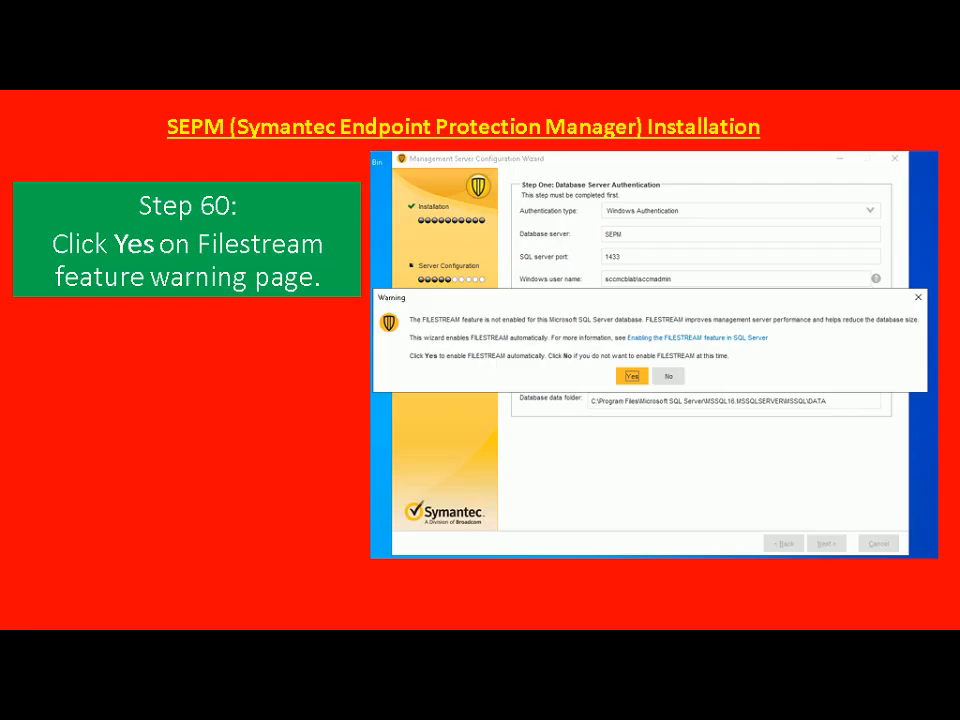
pyautogui.hotkey('alt', 'Tab')
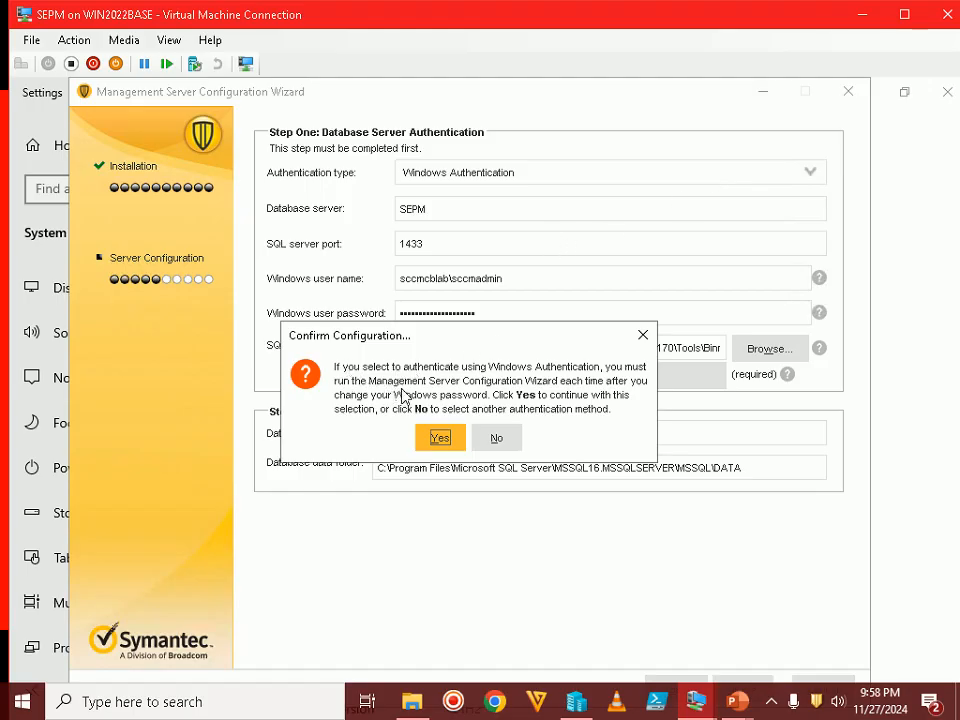
# Advance the tutorial slide show to the Step 61 Confirm Configuration slide
pyautogui.moveTo(736, 702)
pyautogui.click(822, 598)
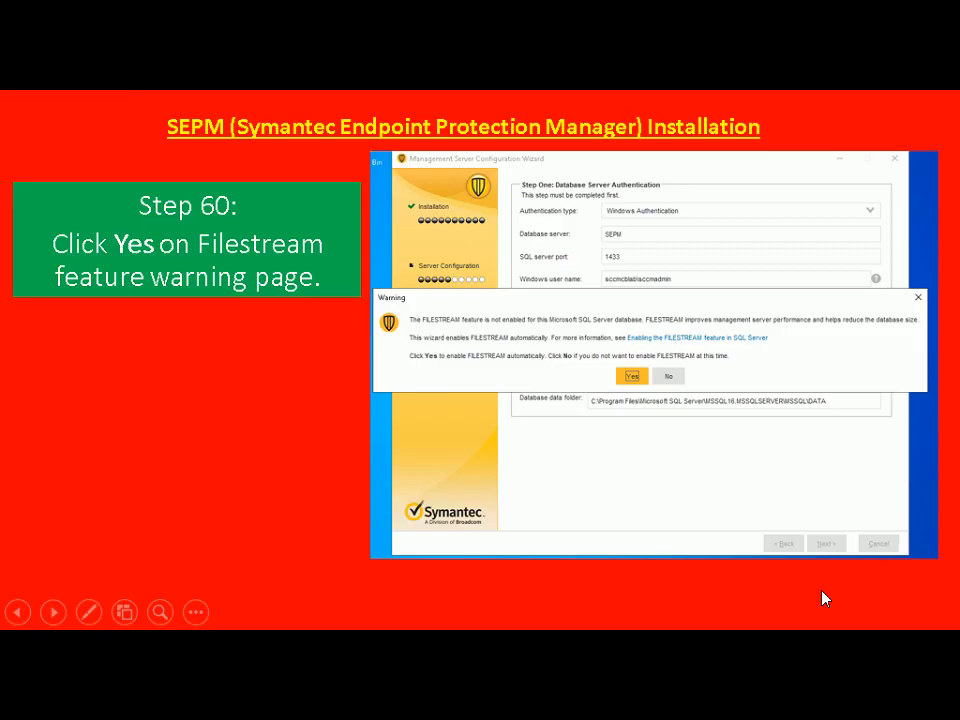
pyautogui.click(822, 592)
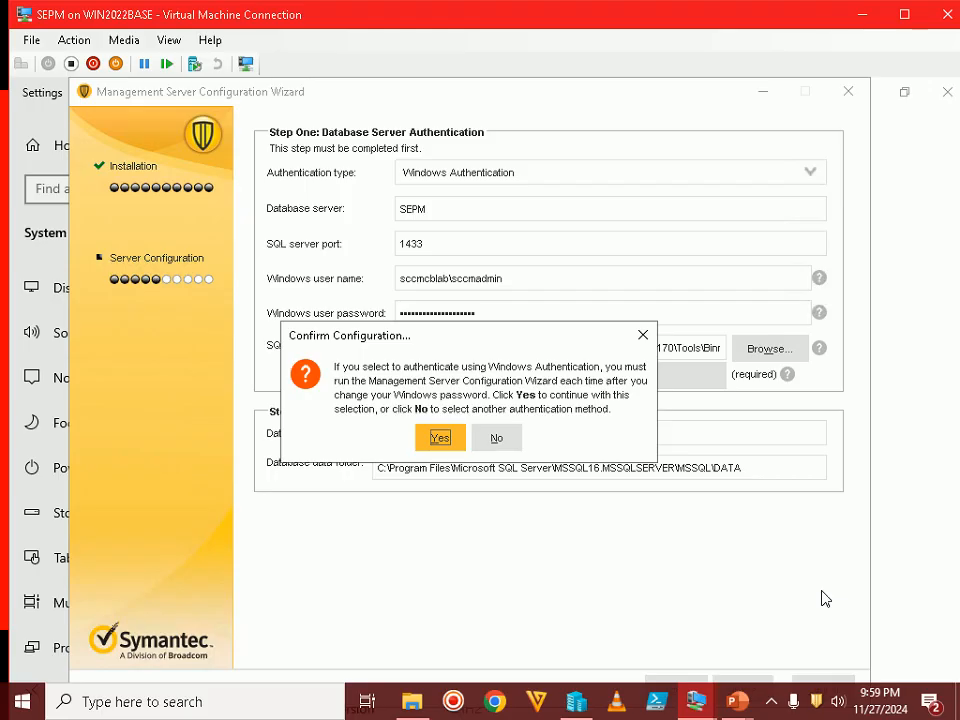
# Confirm Windows Authentication and review the Step 62 account-details slide
pyautogui.click(440, 438)
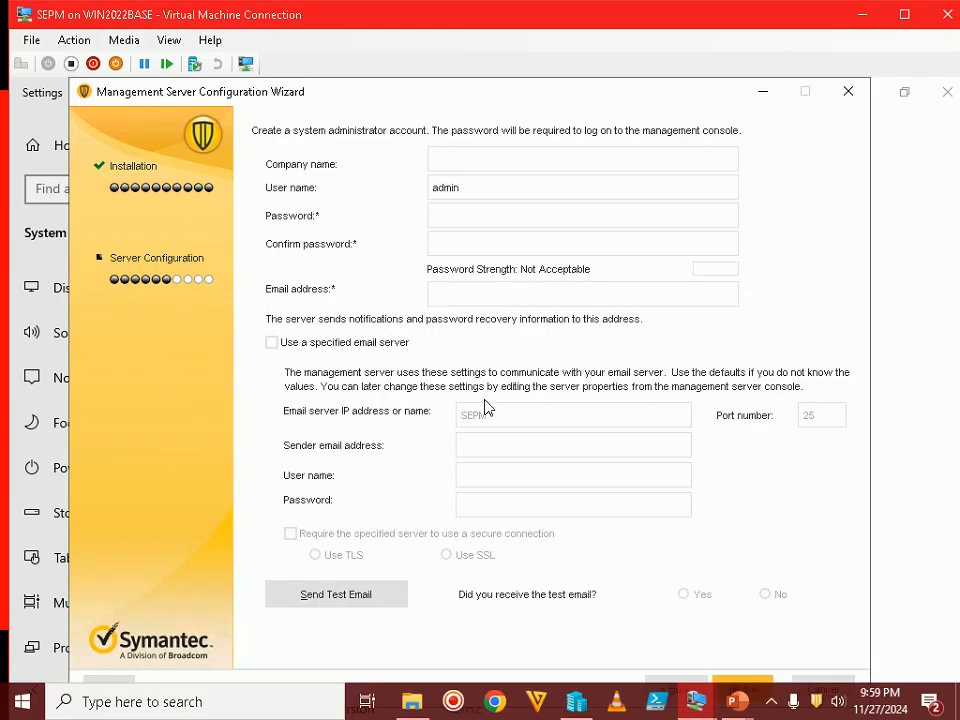
pyautogui.moveTo(700, 708)
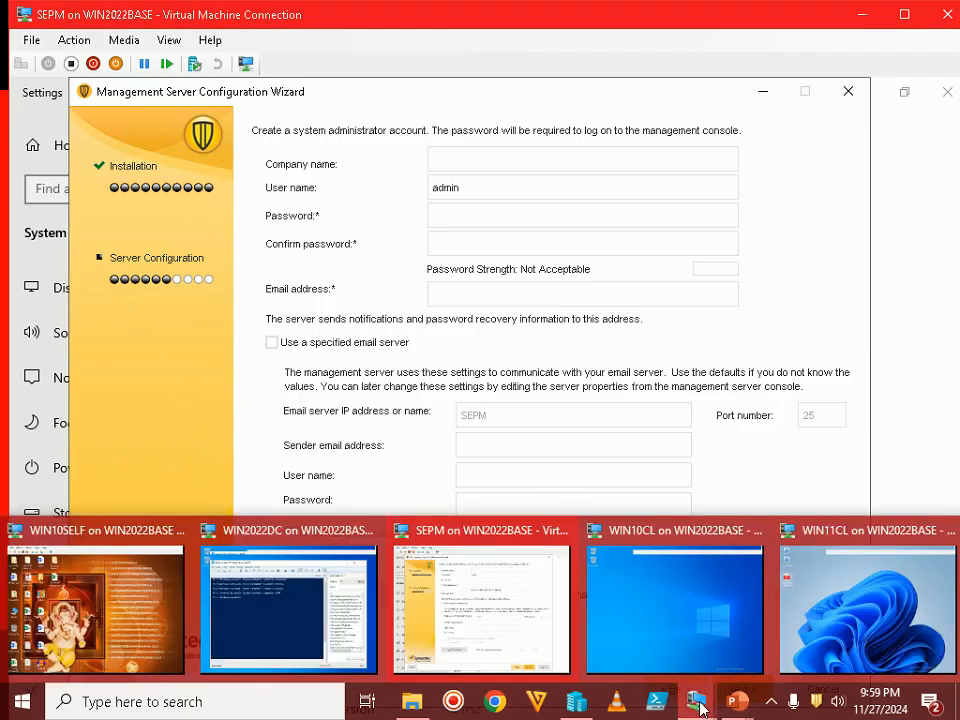
pyautogui.moveTo(736, 703)
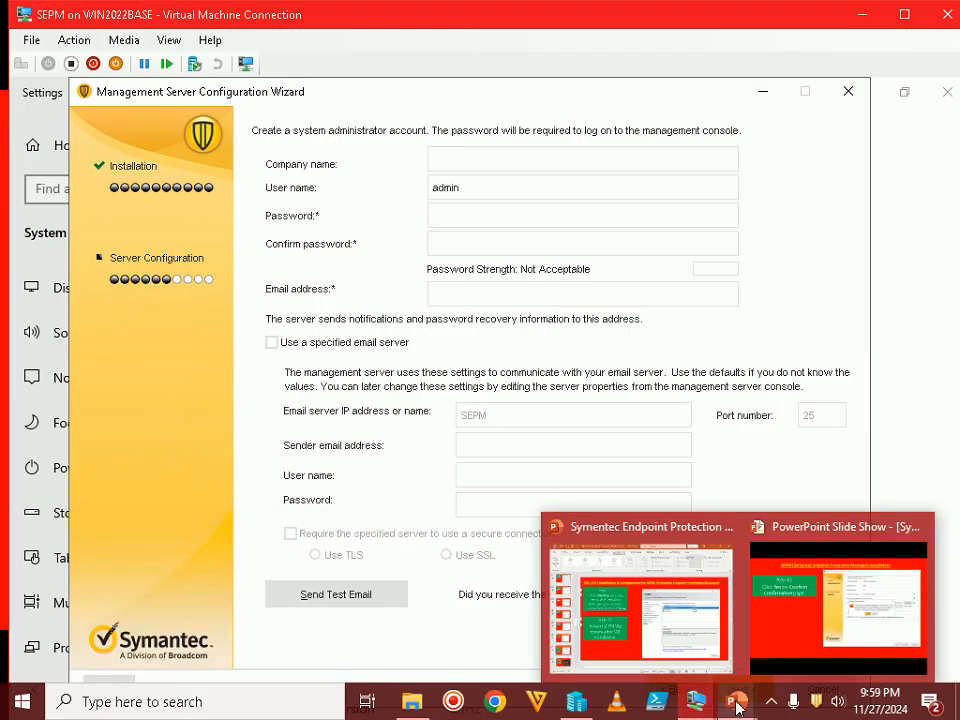
pyautogui.click(814, 584)
pyautogui.press('Right')
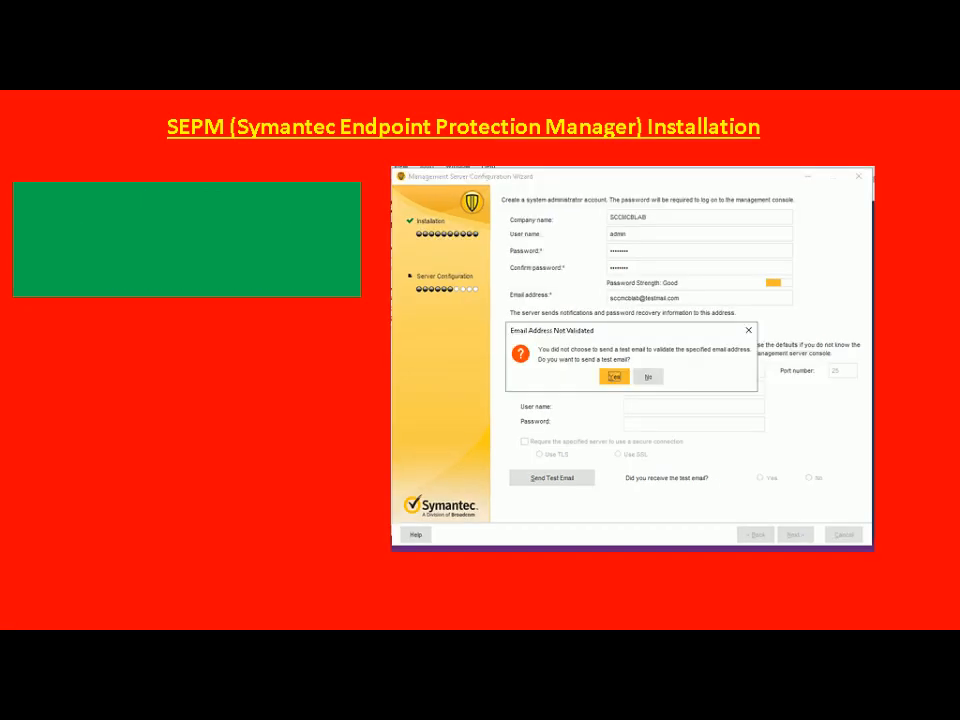
pyautogui.press('Left')
pyautogui.hotkey('alt', 'Tab')
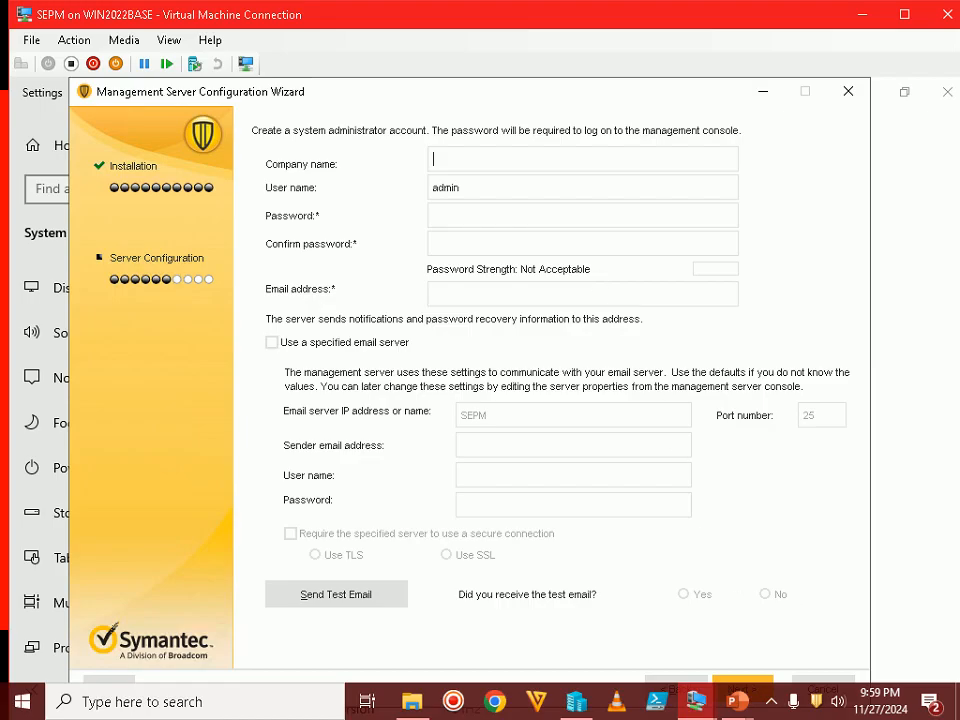
# Enter the company name, the administrator password twice, and the administrator e-mail address
pyautogui.write('Swaroop IT Solu')
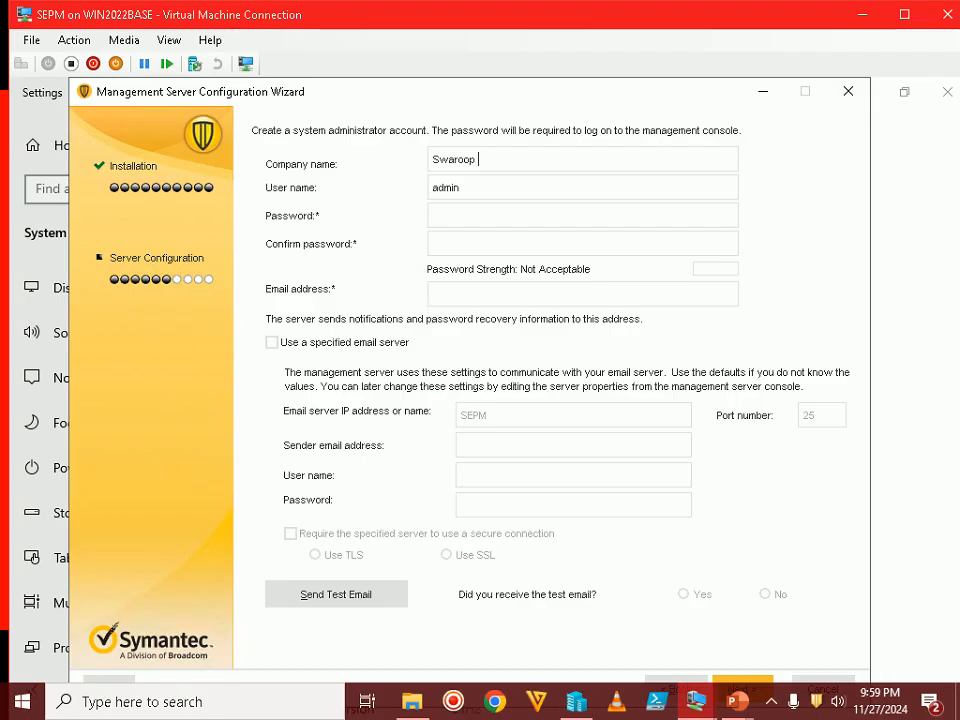
pyautogui.write('tions')
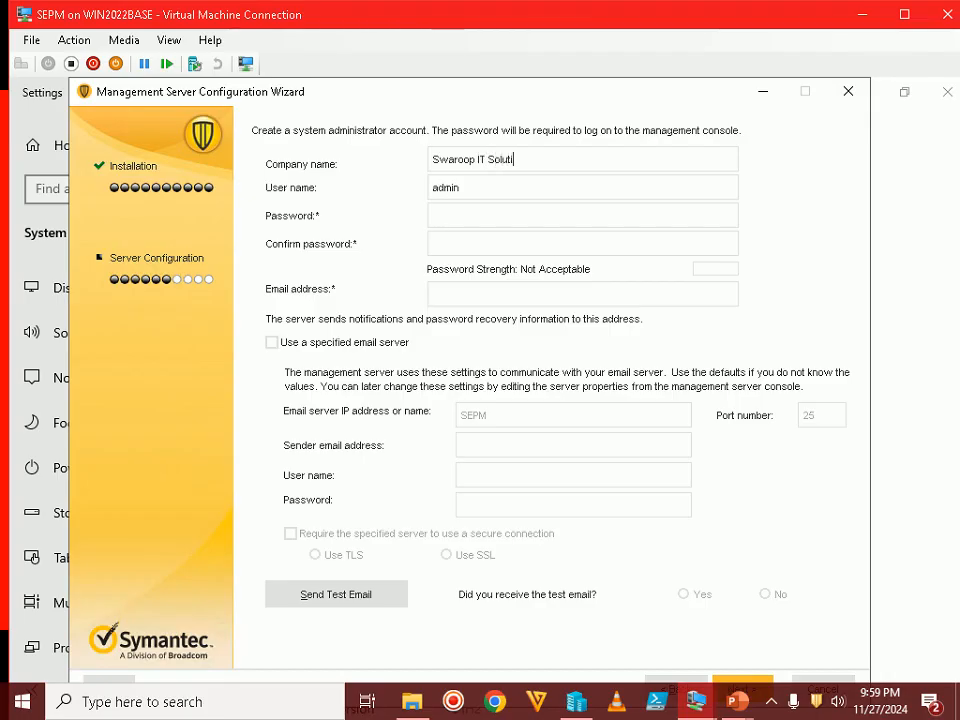
pyautogui.press('Tab')
pyautogui.click(447, 212)
pyautogui.write('••••••••')
pyautogui.press('BackSpace')
pyautogui.press('BackSpace')
pyautogui.press('BackSpace')
pyautogui.press('BackSpace')
pyautogui.press('BackSpace')
pyautogui.press('BackSpace')
pyautogui.press('BackSpace')
pyautogui.press('BackSpace')
pyautogui.write('••••••••')
pyautogui.press('Tab')
pyautogui.write('••••••••')
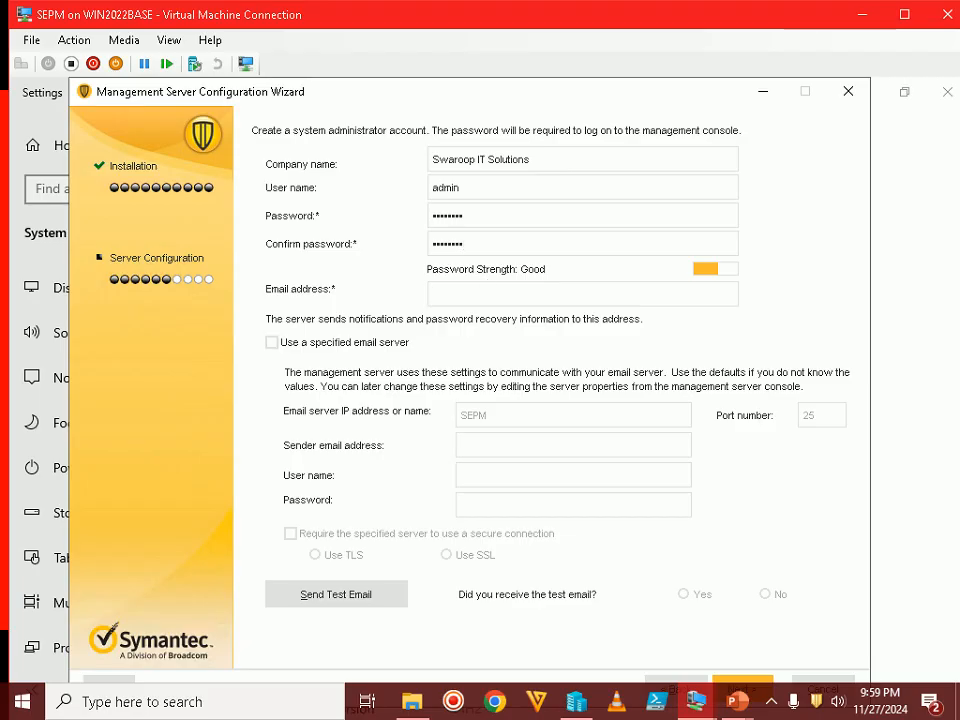
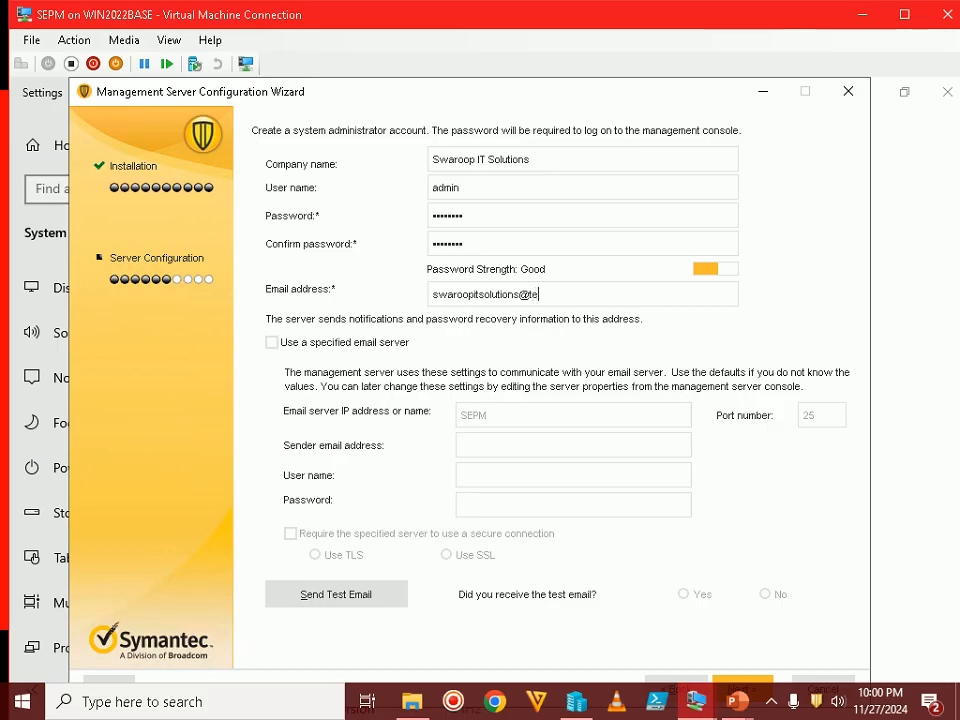
pyautogui.hotkey('ctrl', 'a')
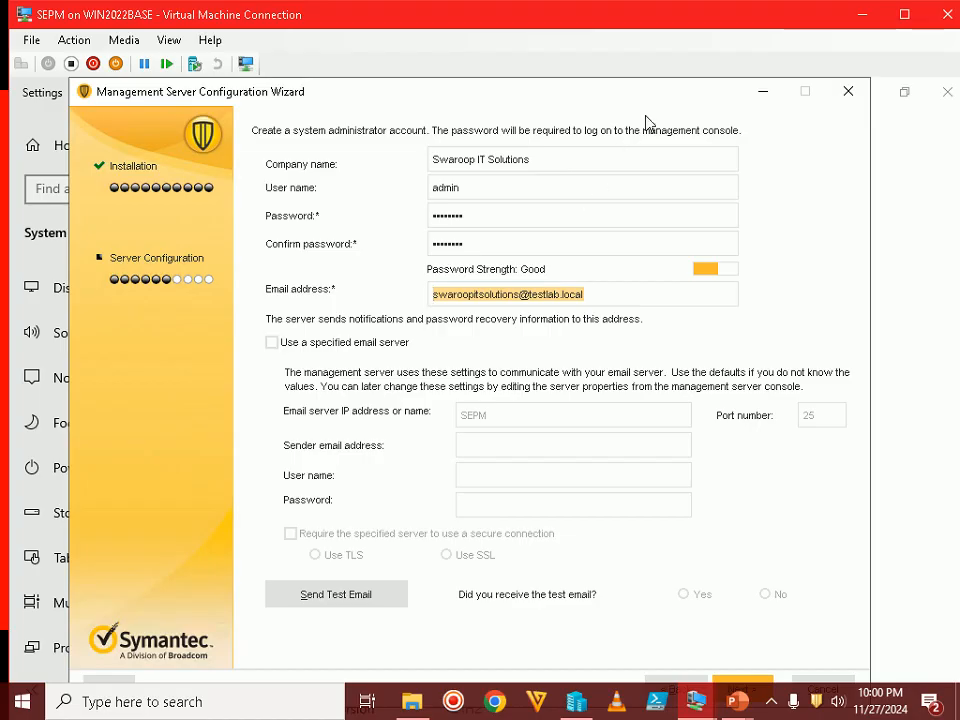
pyautogui.doubleClick(718, 17)
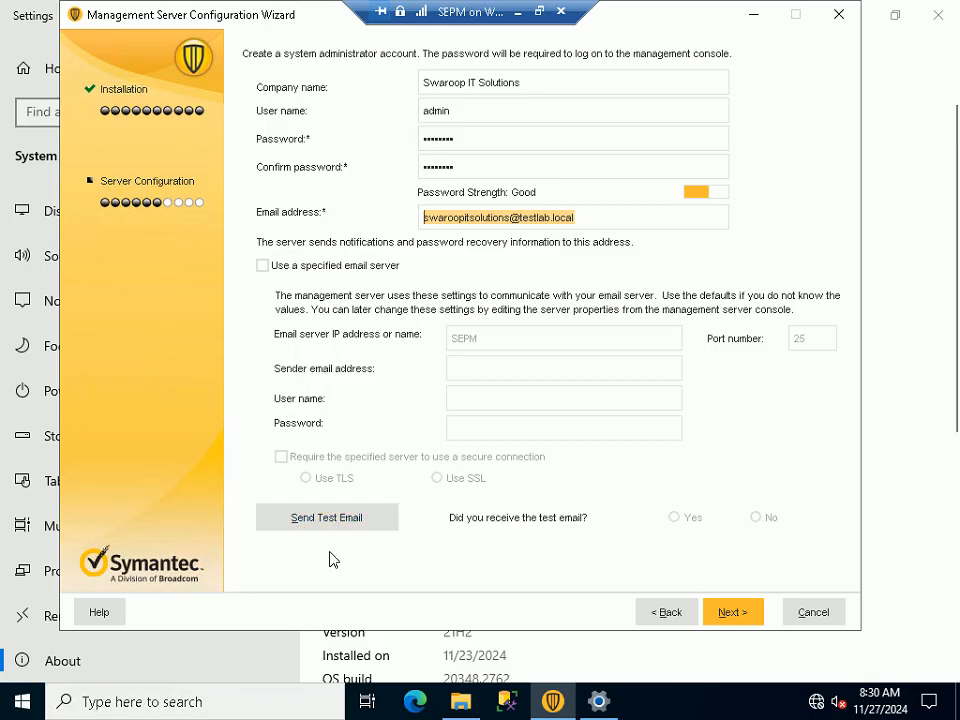
# Submit the administrator account details and decline sending a test e-mail
pyautogui.moveTo(577, 217); pyautogui.dragTo(457, 217)
pyautogui.click(584, 218)
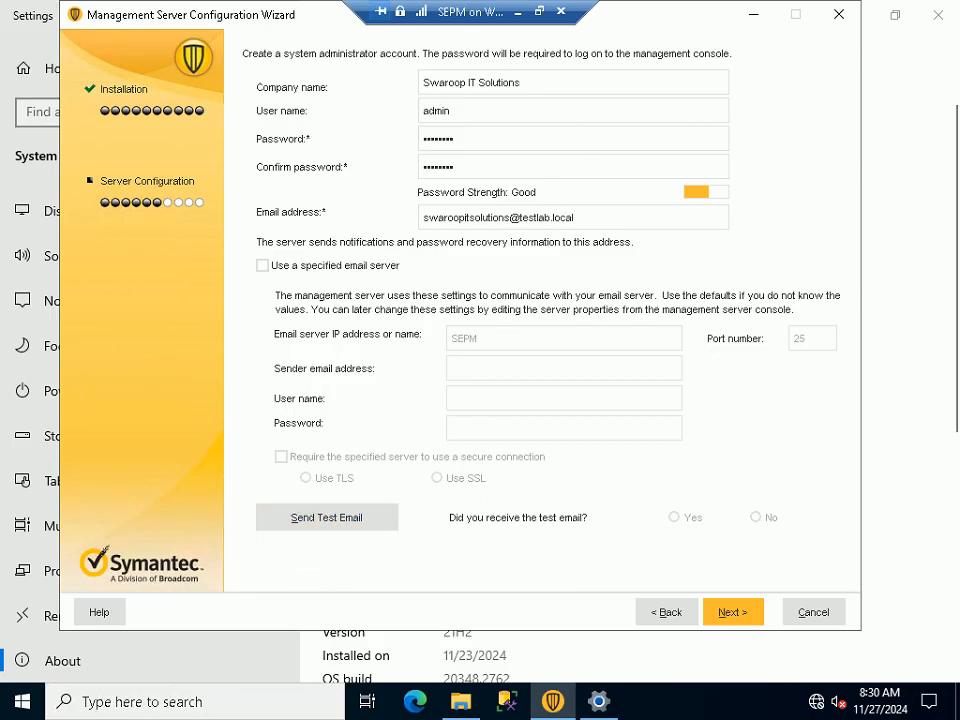
pyautogui.click(541, 18)
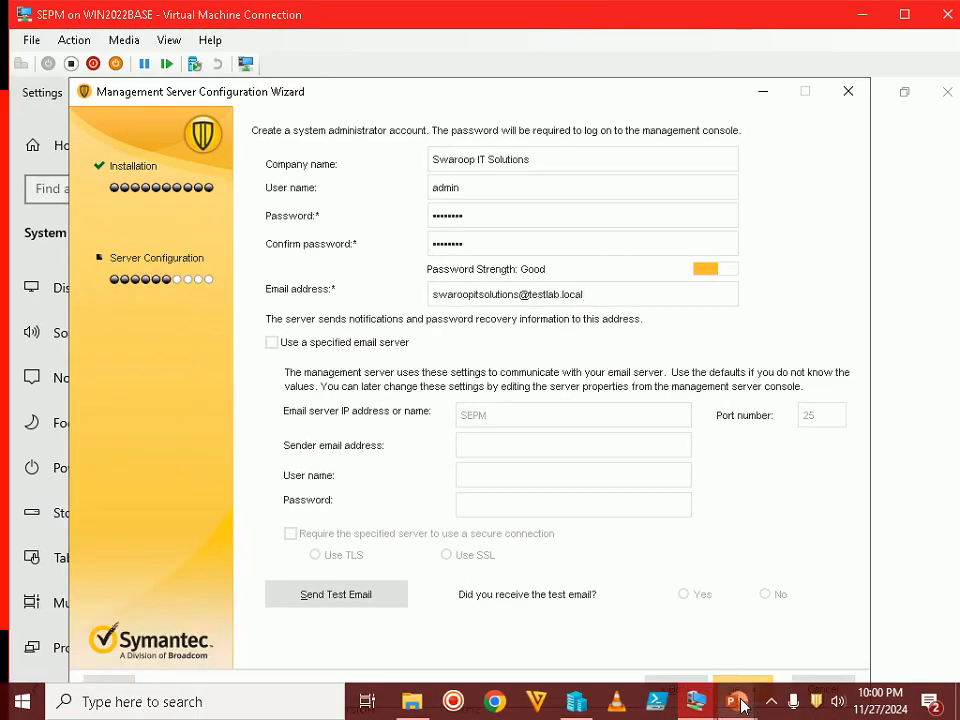
pyautogui.moveTo(741, 706)
pyautogui.click(846, 600)
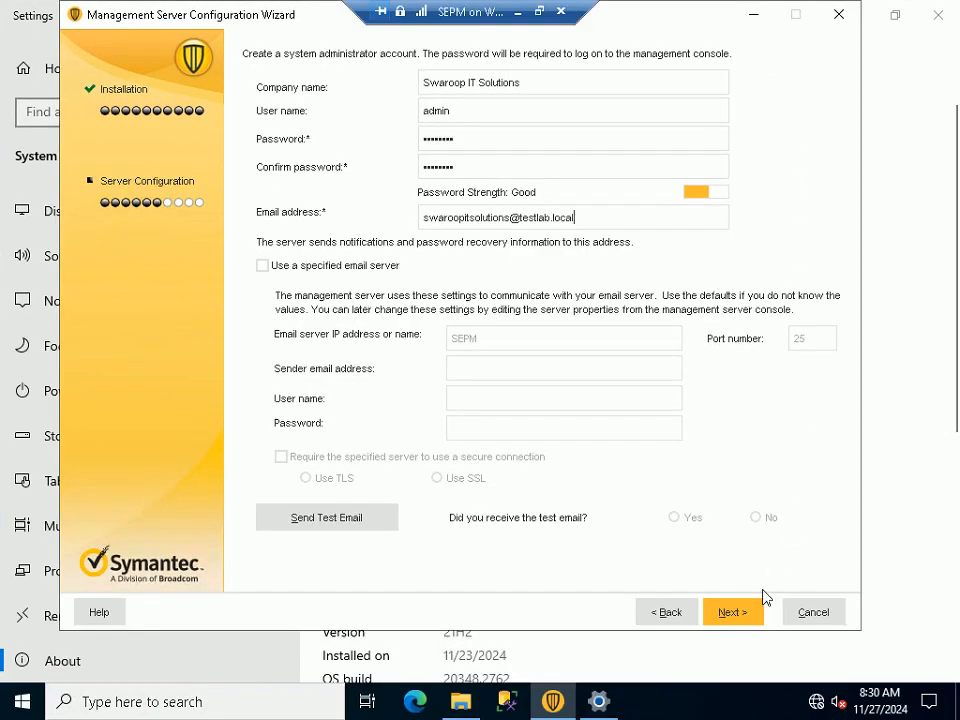
pyautogui.click(729, 614)
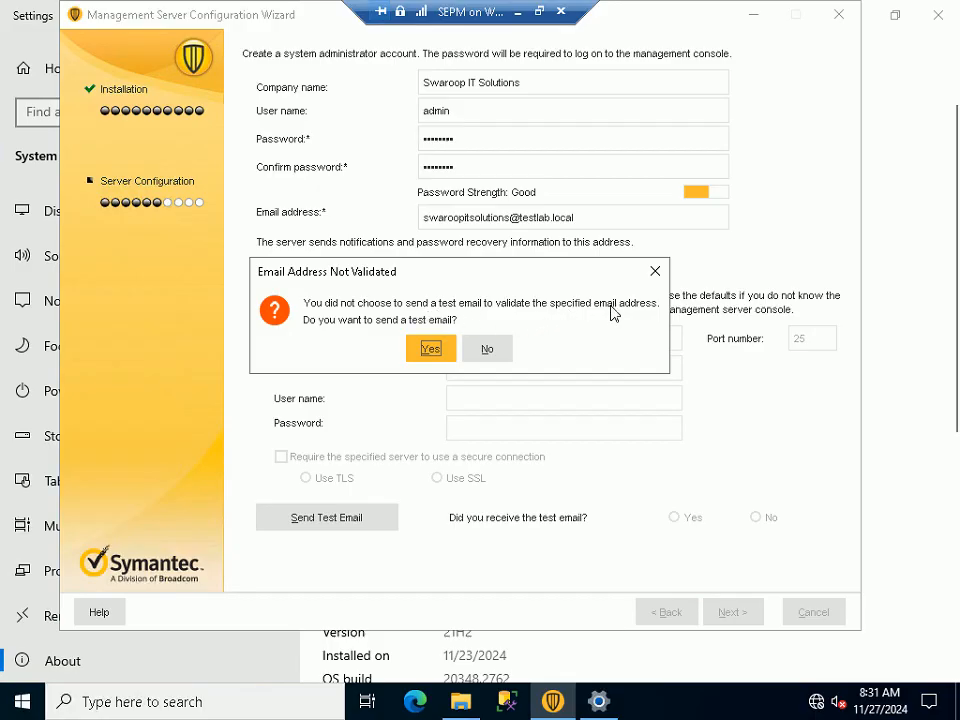
pyautogui.click(497, 352)
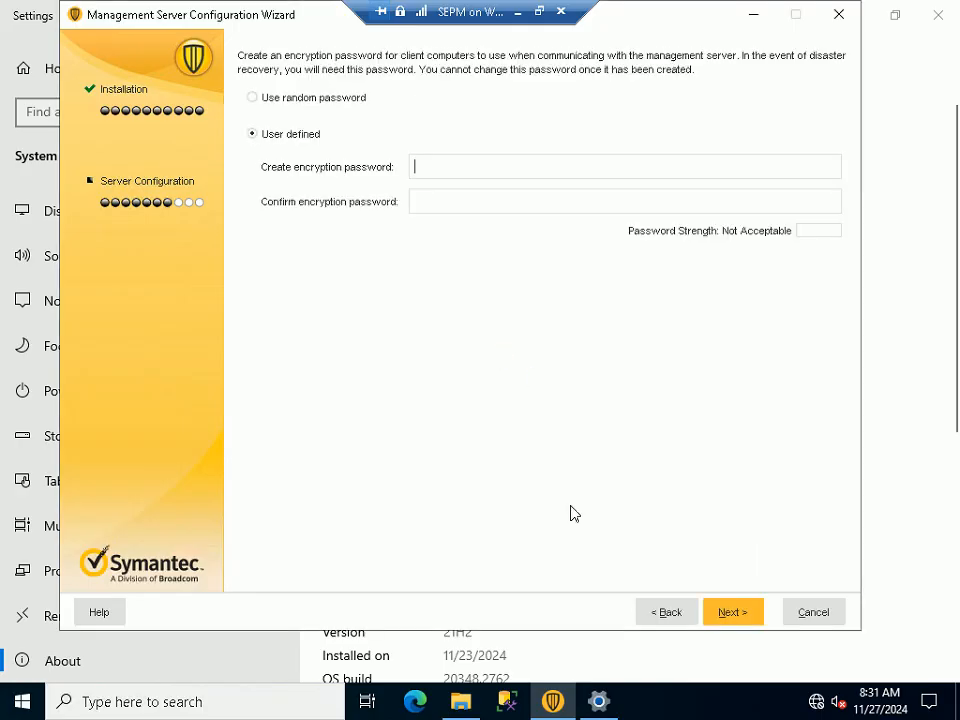
# Type and confirm a user-defined encryption password rated Good, then continue
pyautogui.click(539, 12)
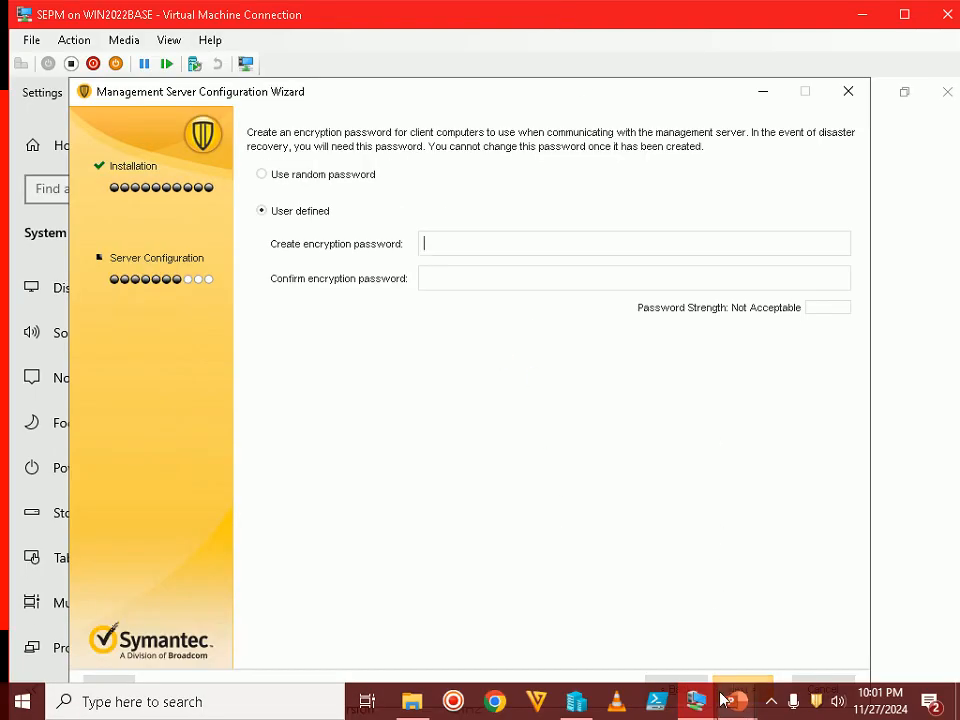
pyautogui.moveTo(733, 704)
pyautogui.click(807, 588)
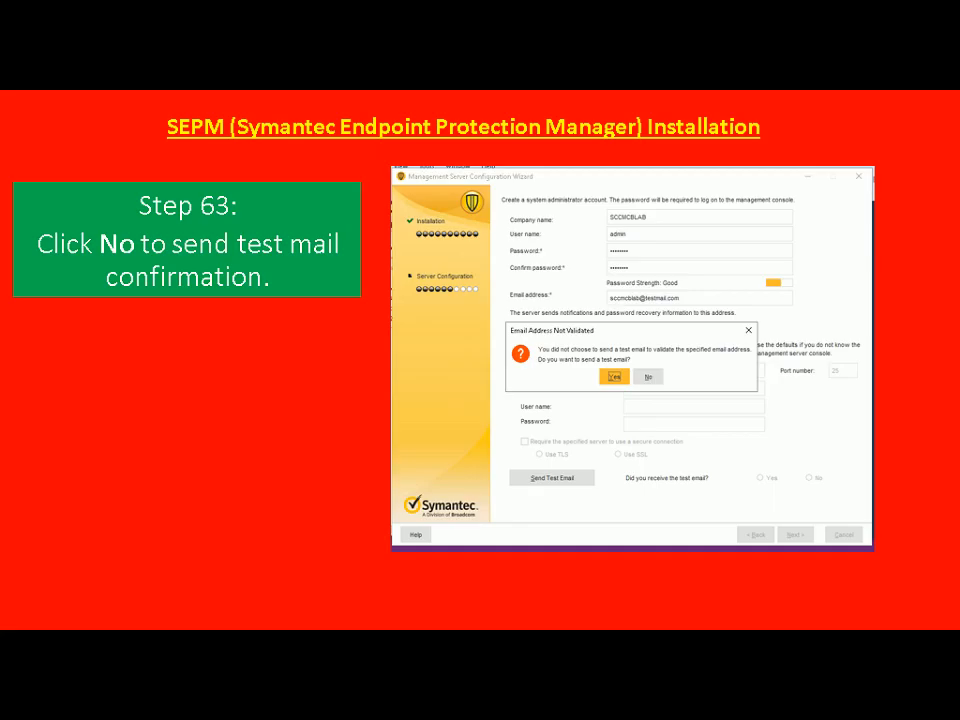
pyautogui.press('Right')
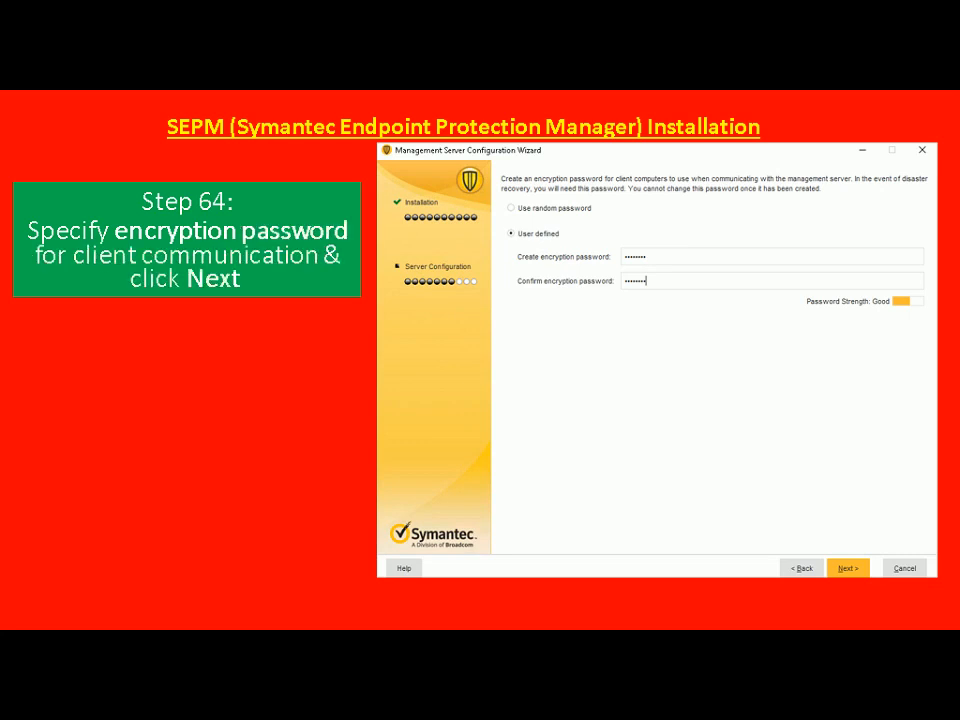
pyautogui.hotkey('alt', 'Tab')
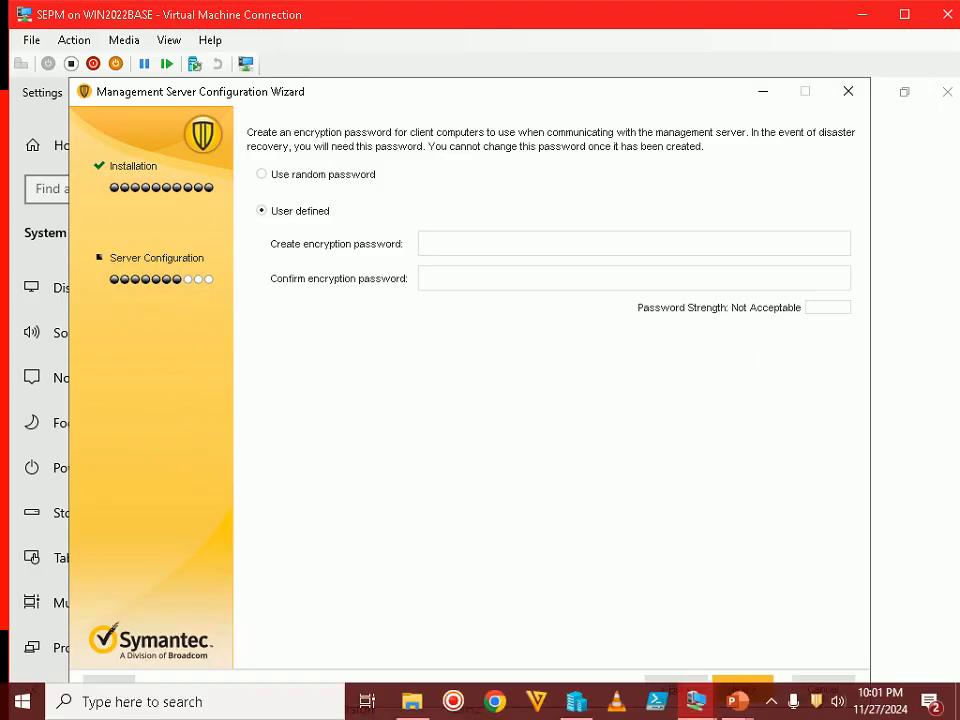
pyautogui.write('••••••••')
pyautogui.press('Tab')
pyautogui.write('••••••••')
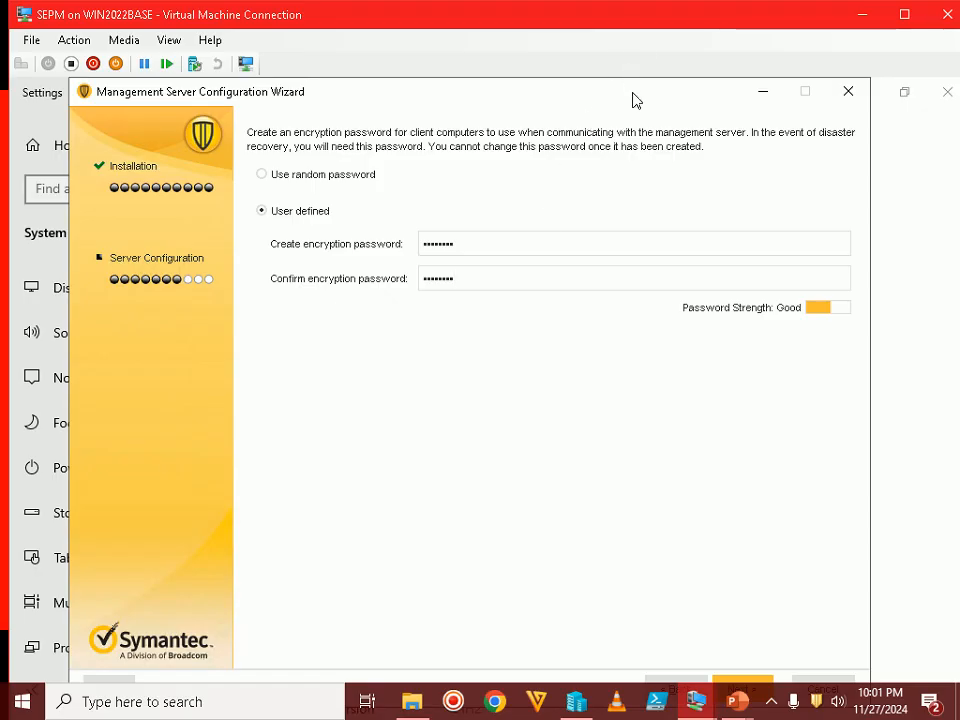
pyautogui.doubleClick(637, 22)
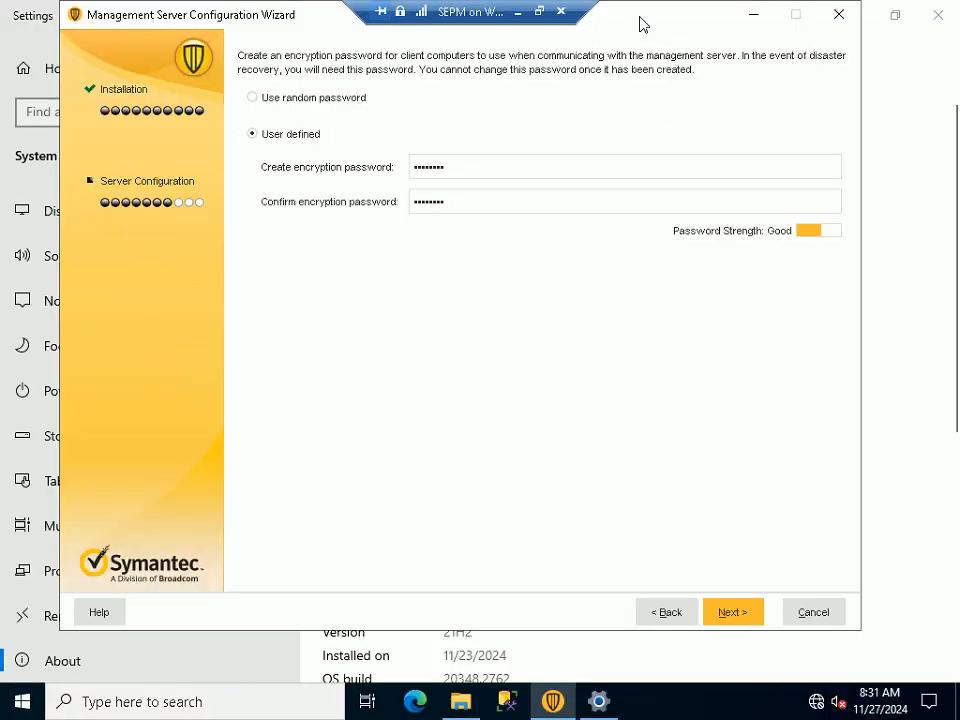
pyautogui.click(729, 612)
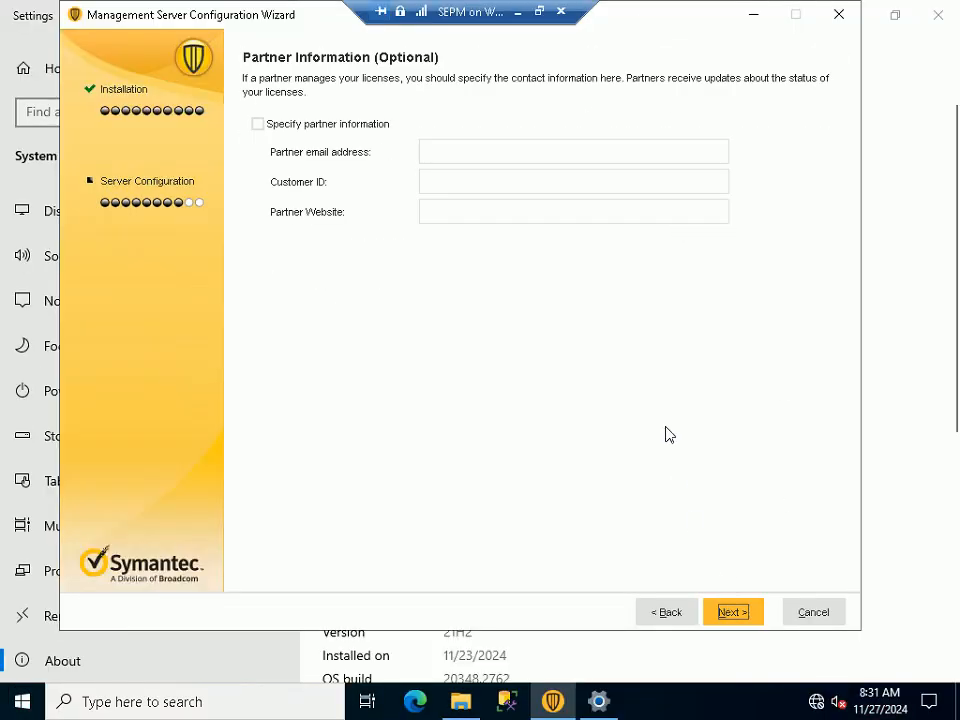
# Review the Step 65 slide, then continue without specifying partner information
pyautogui.click(539, 12)
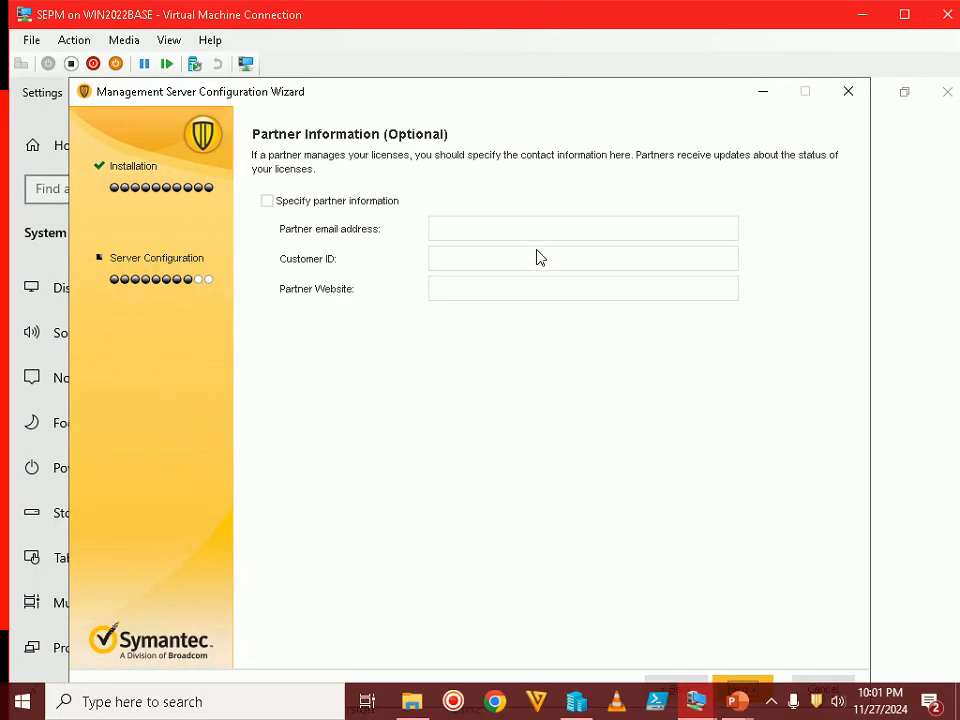
pyautogui.moveTo(737, 701)
pyautogui.click(767, 647)
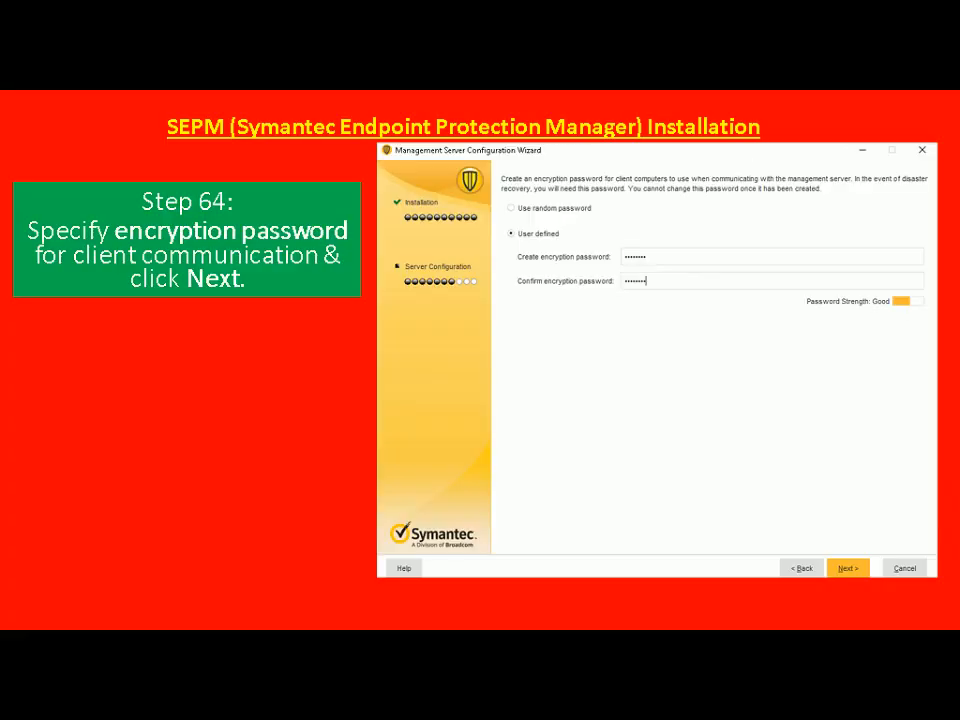
pyautogui.press('Right')
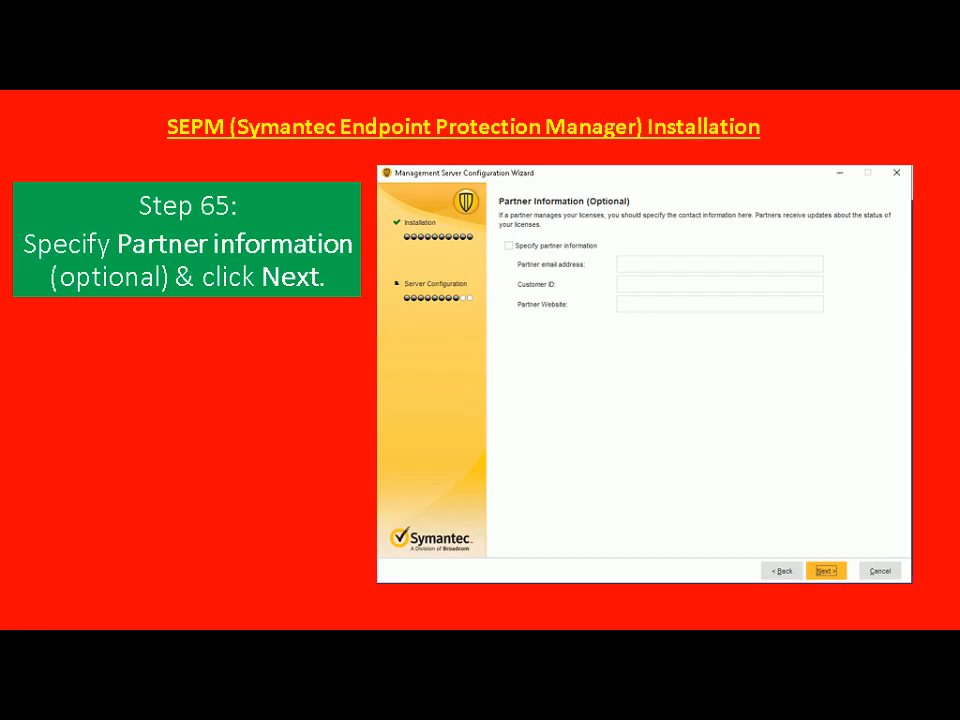
pyautogui.hotkey('alt', 'Tab')
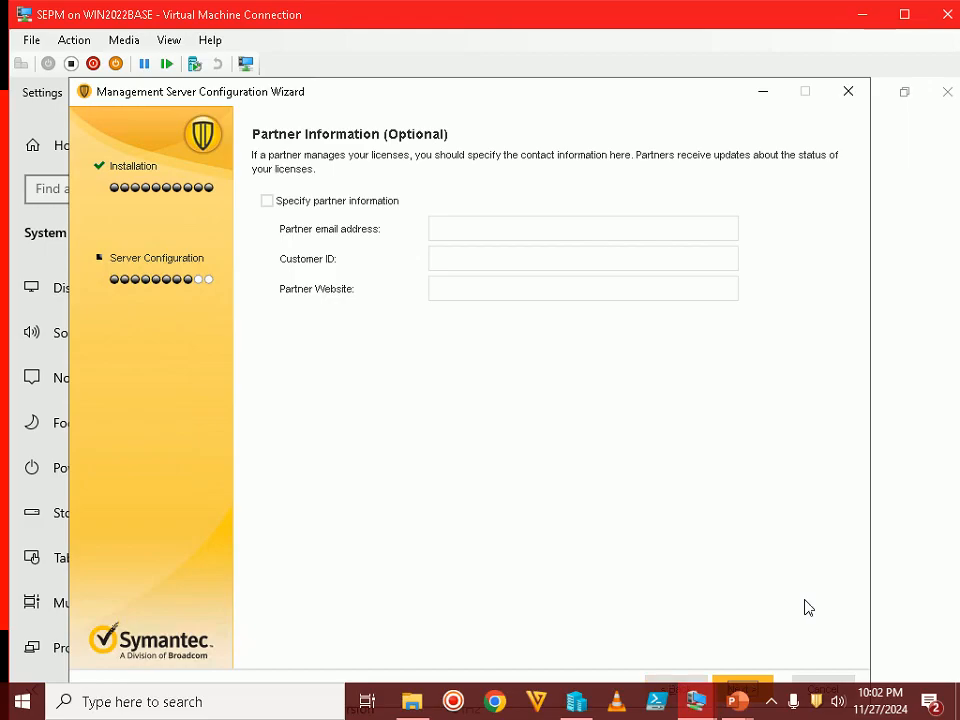
pyautogui.doubleClick(733, 22)
pyautogui.click(724, 614)
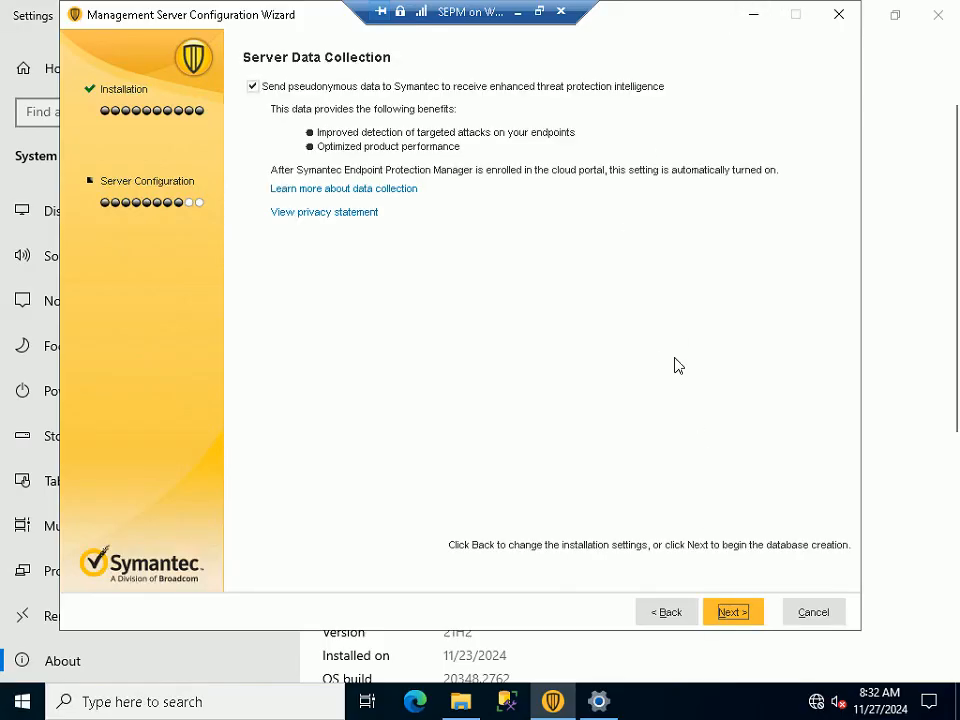
# Uncheck 'Send pseudonymous data to Symantec' and start creating the database
pyautogui.click(541, 12)
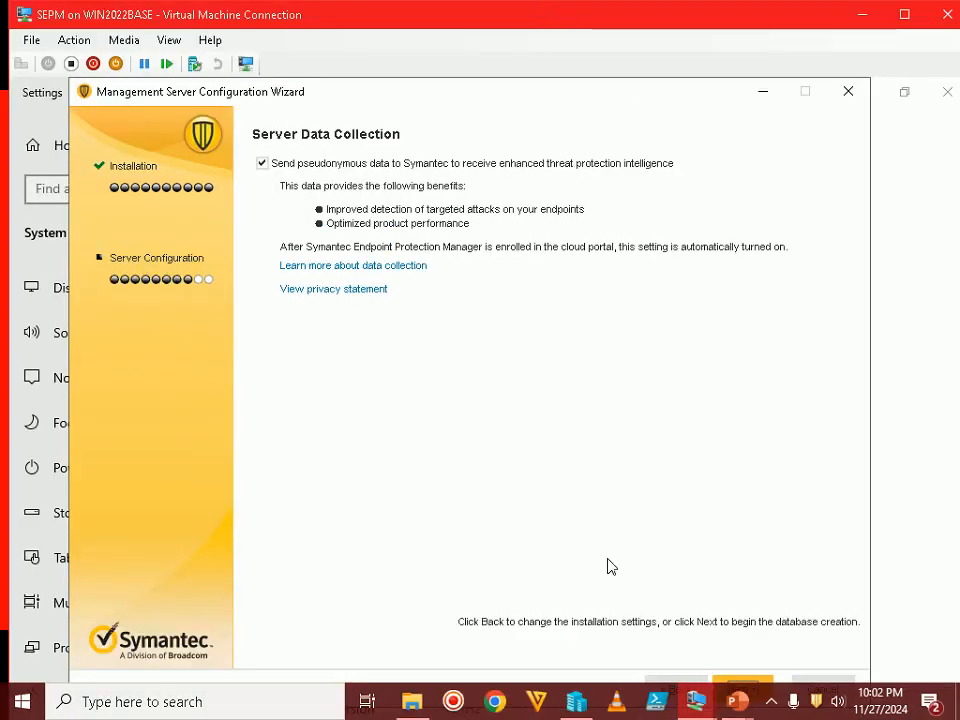
pyautogui.moveTo(737, 701)
pyautogui.click(767, 643)
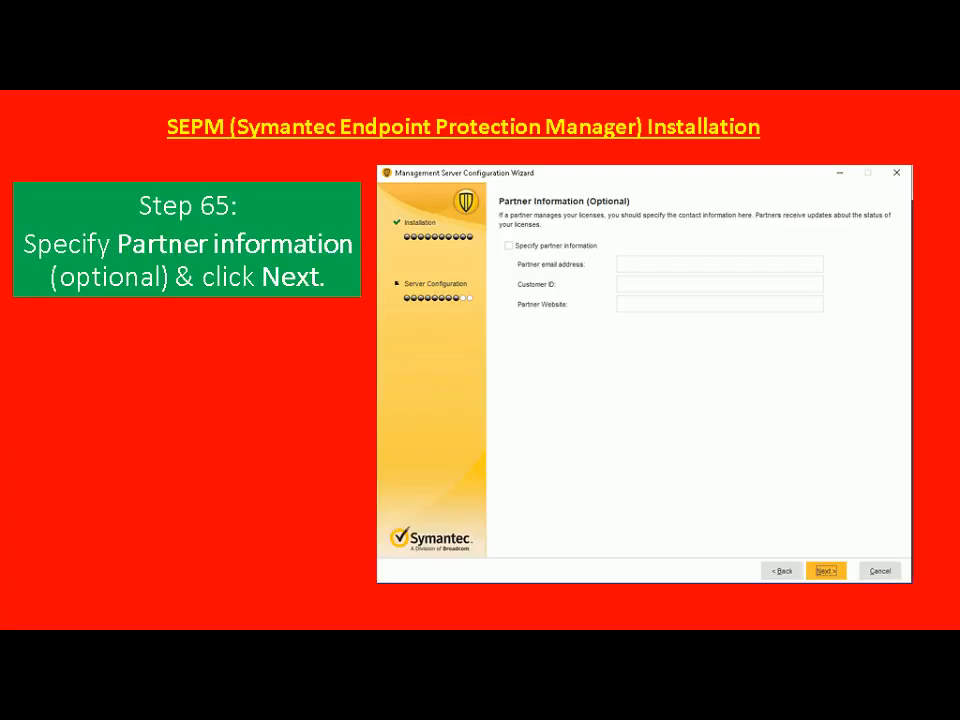
pyautogui.press('Right')
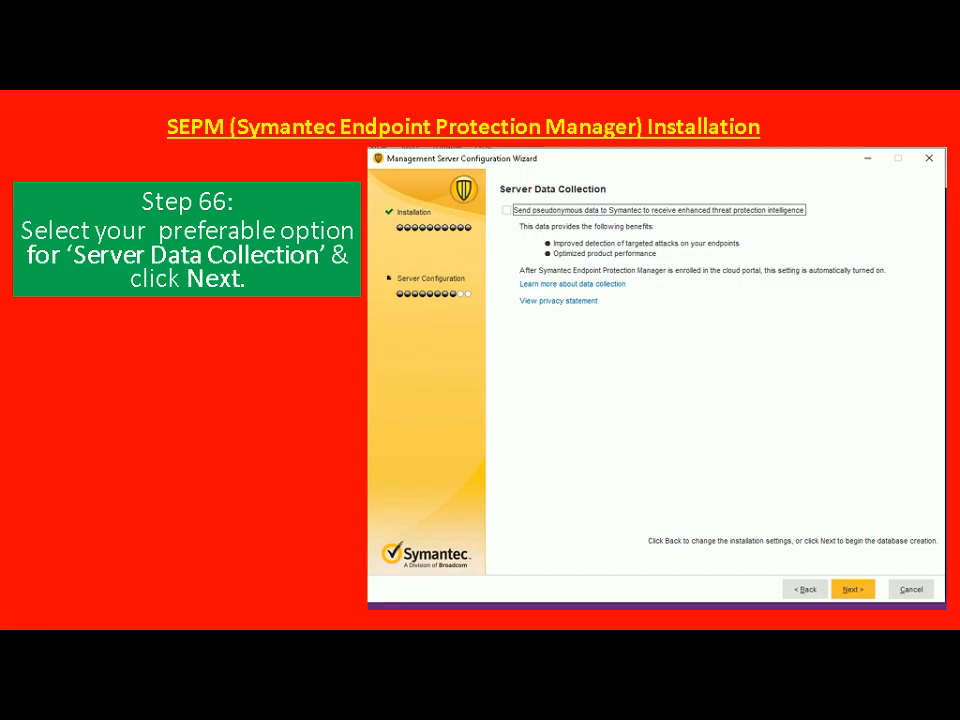
pyautogui.hotkey('alt', 'Tab')
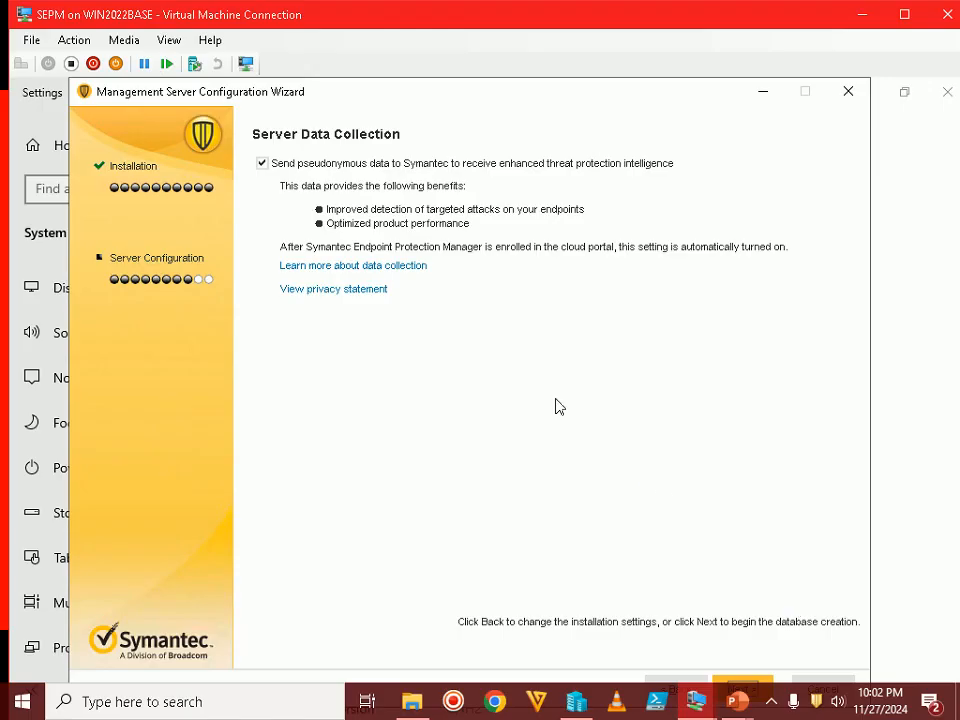
pyautogui.click(265, 166)
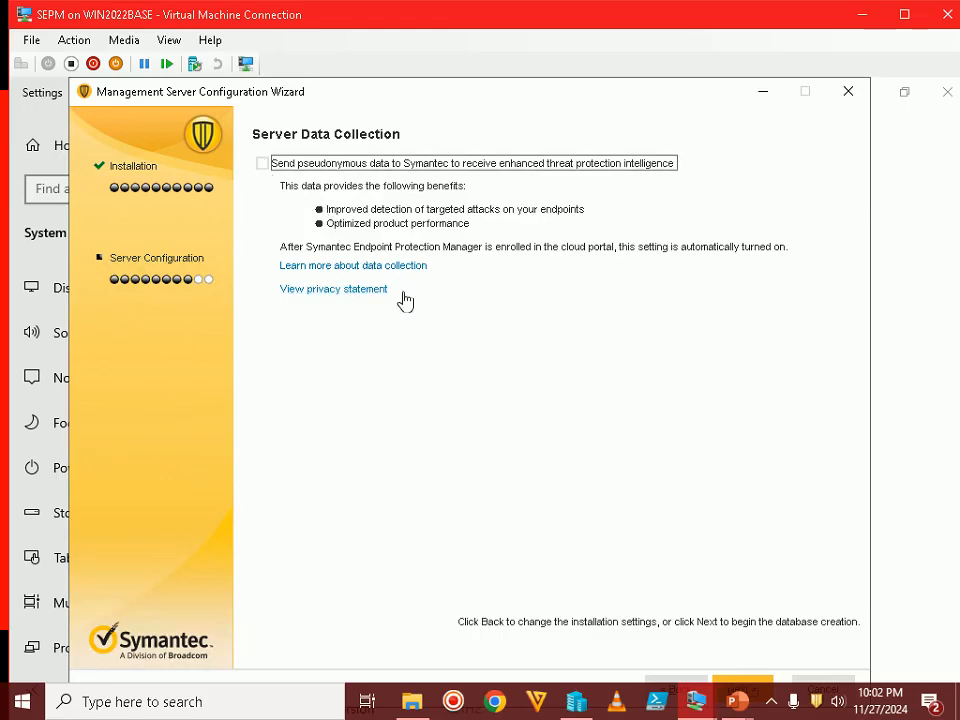
pyautogui.doubleClick(727, 18)
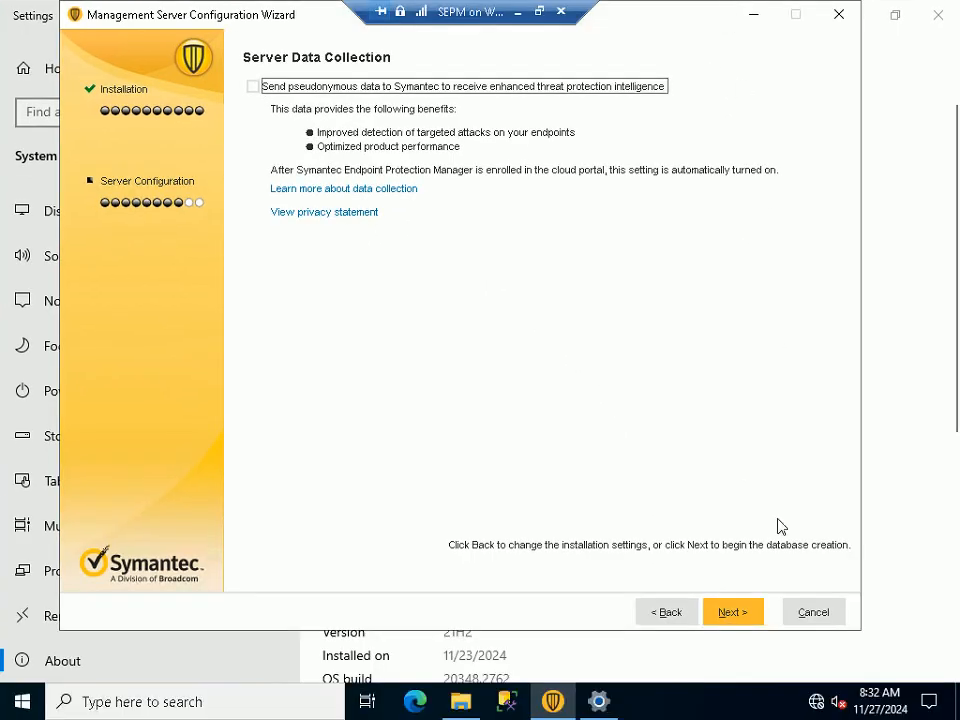
pyautogui.click(733, 617)
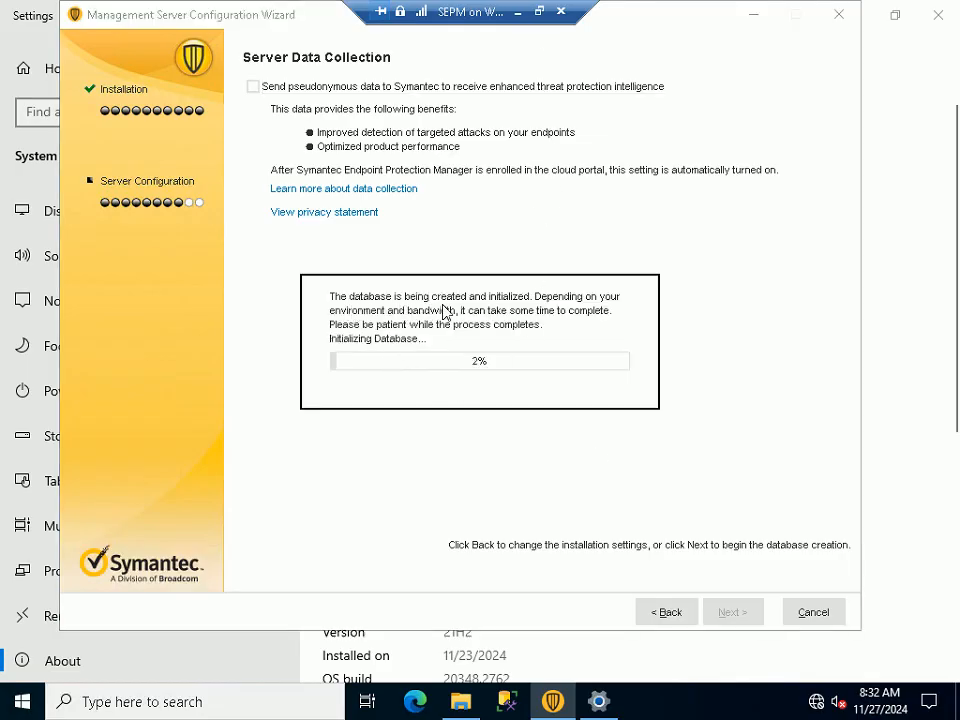
# Follow the database monitoring slide while the database build runs to 100%
pyautogui.click(540, 12)
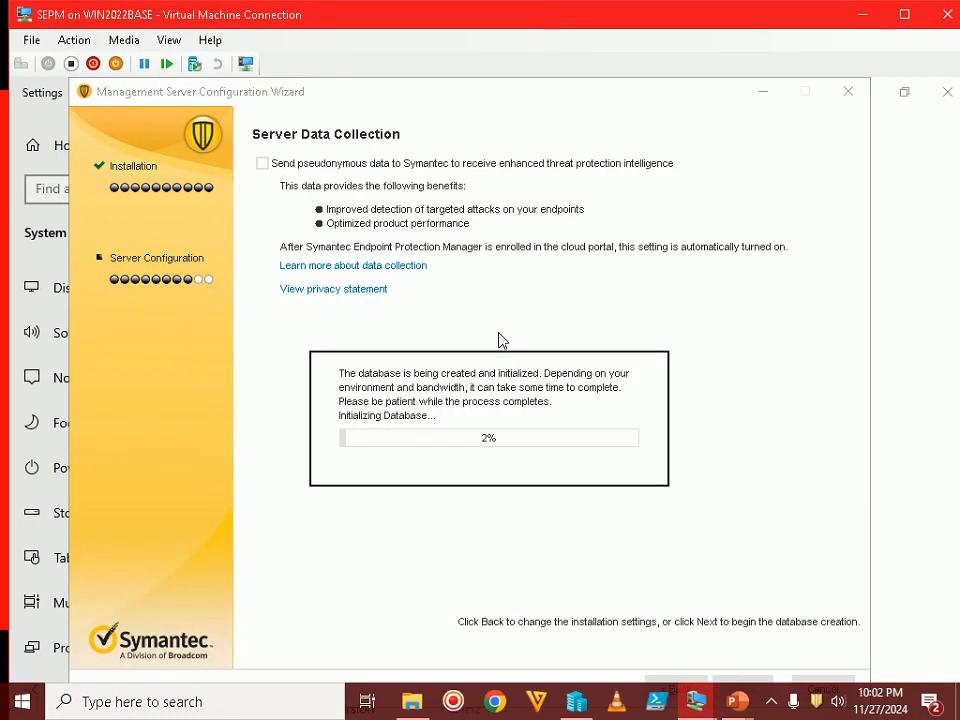
pyautogui.moveTo(742, 712)
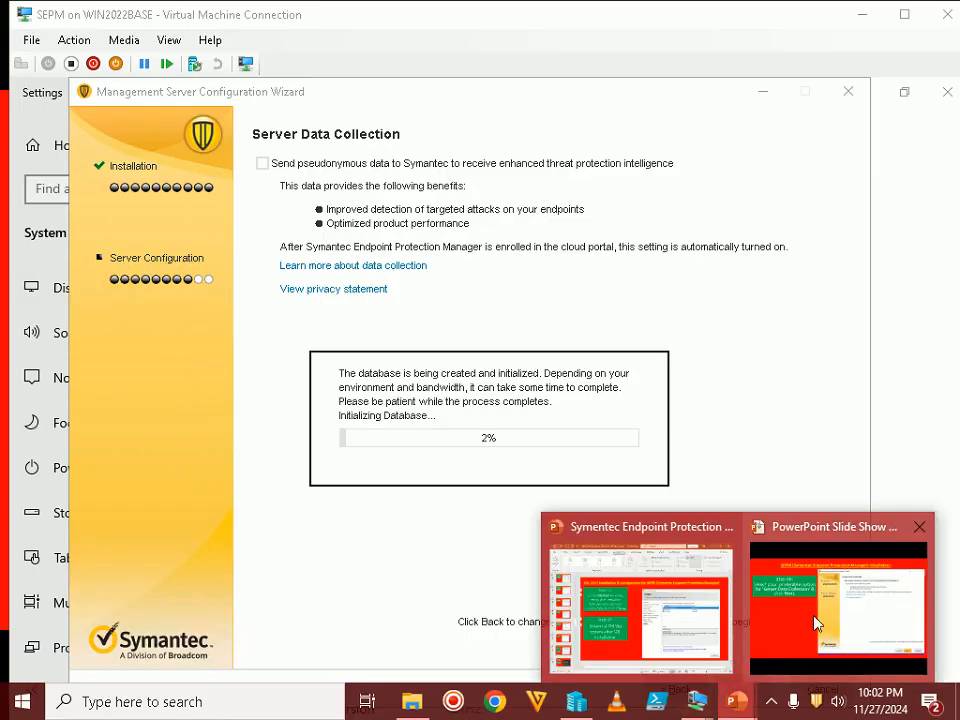
pyautogui.click(814, 621)
pyautogui.press('Right')
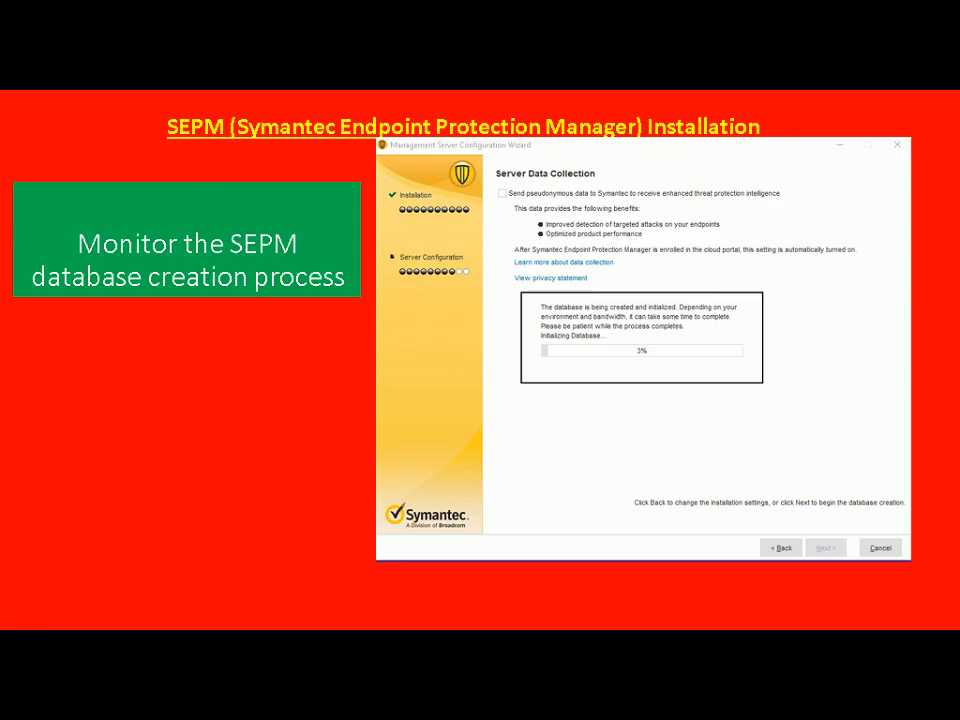
pyautogui.hotkey('alt', 'Tab')
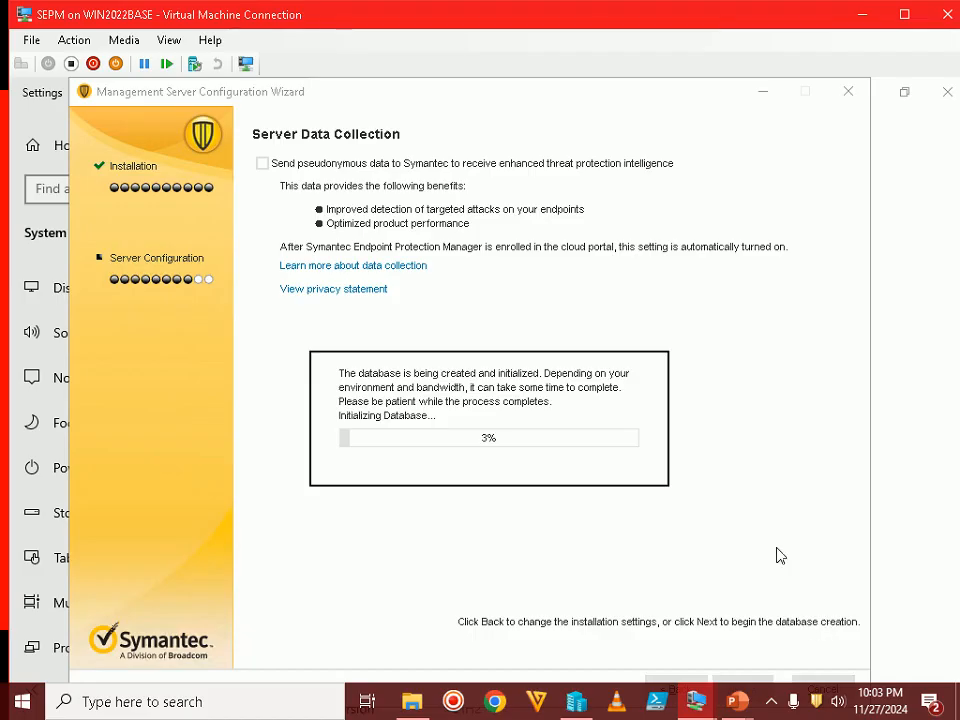
pyautogui.doubleClick(720, 22)
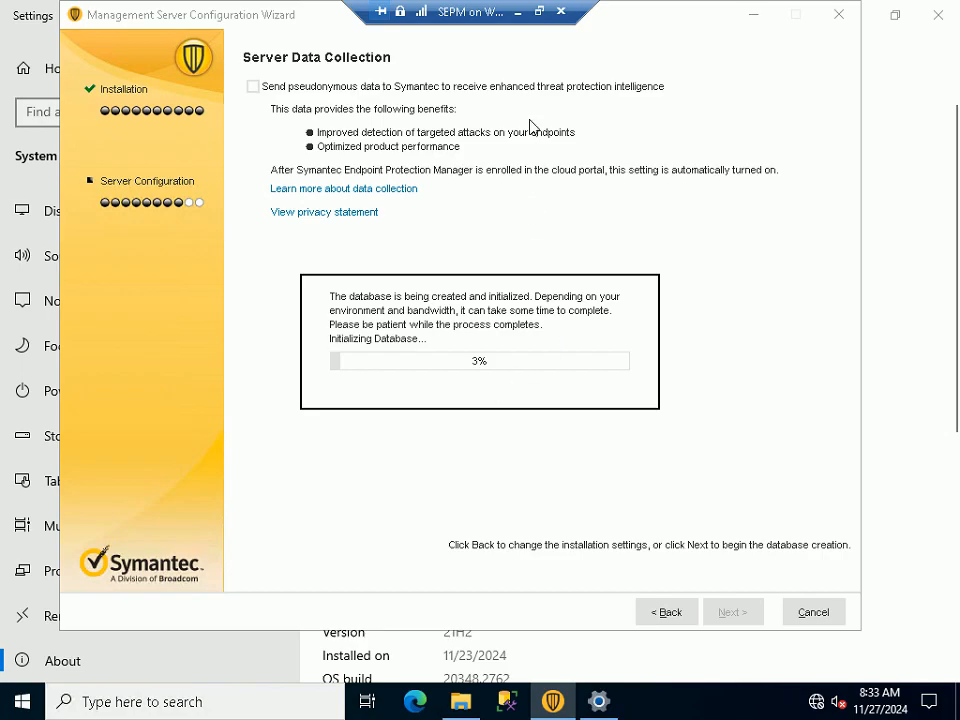
pyautogui.click(540, 11)
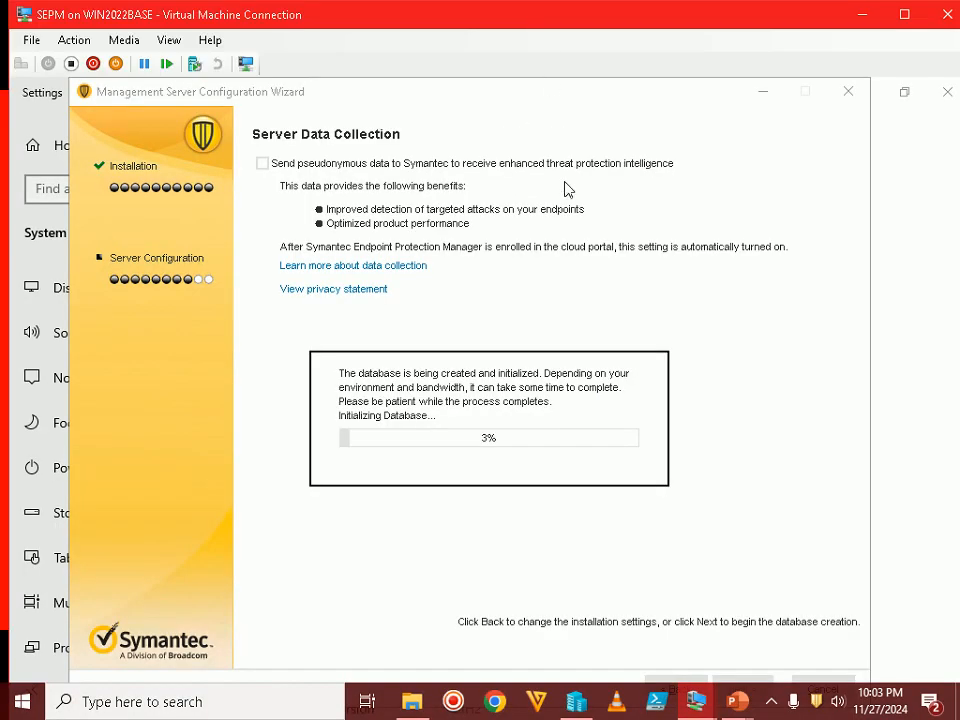
pyautogui.click(771, 706)
pyautogui.click(771, 706)
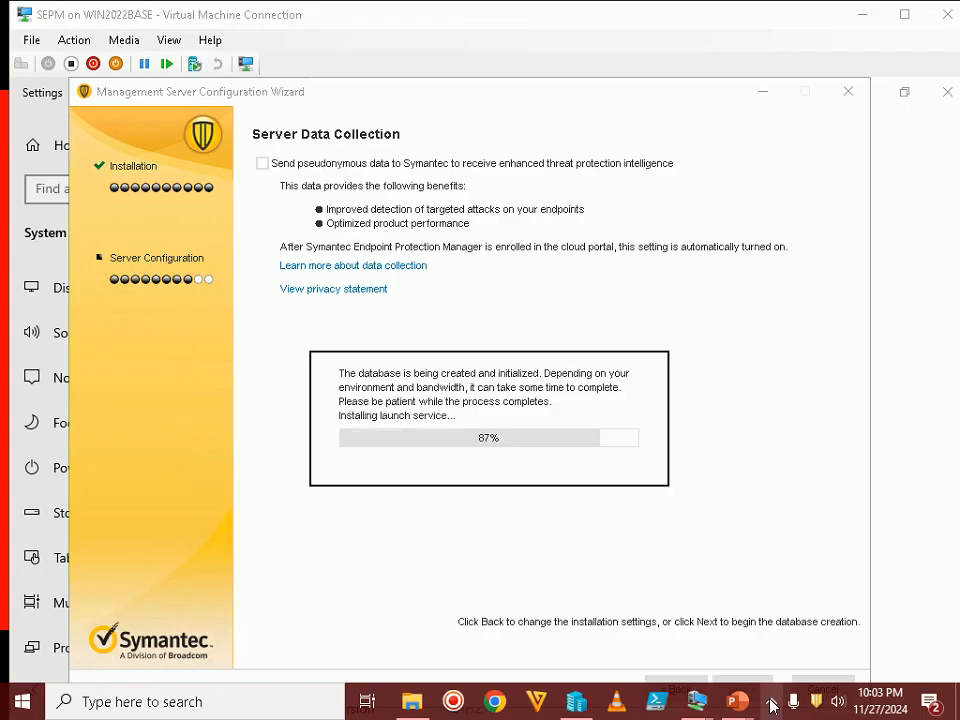
pyautogui.click(771, 706)
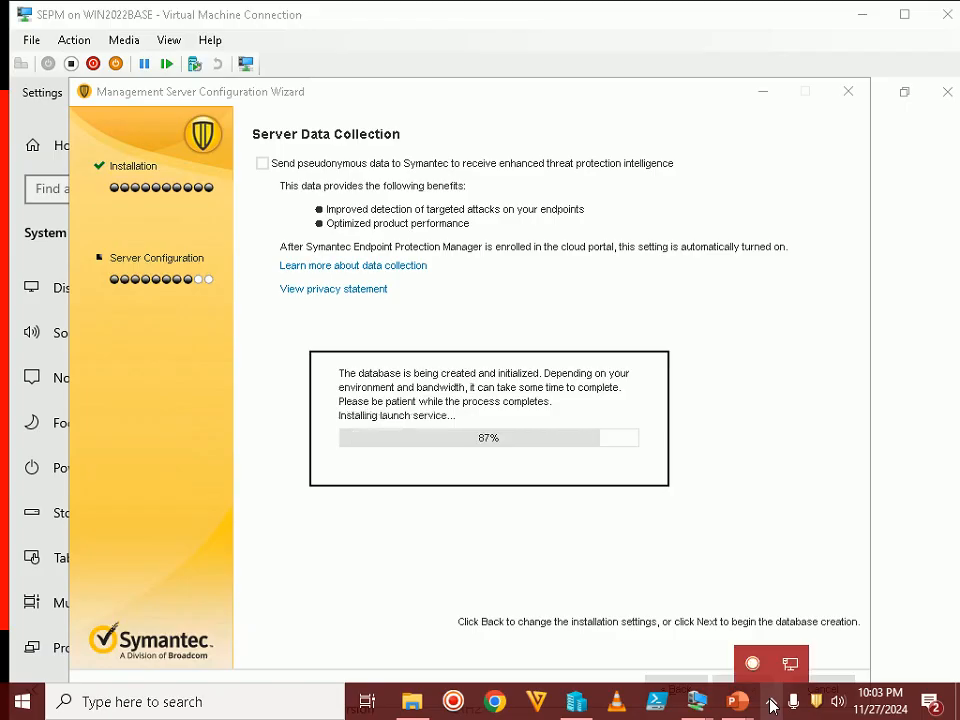
pyautogui.click(549, 365)
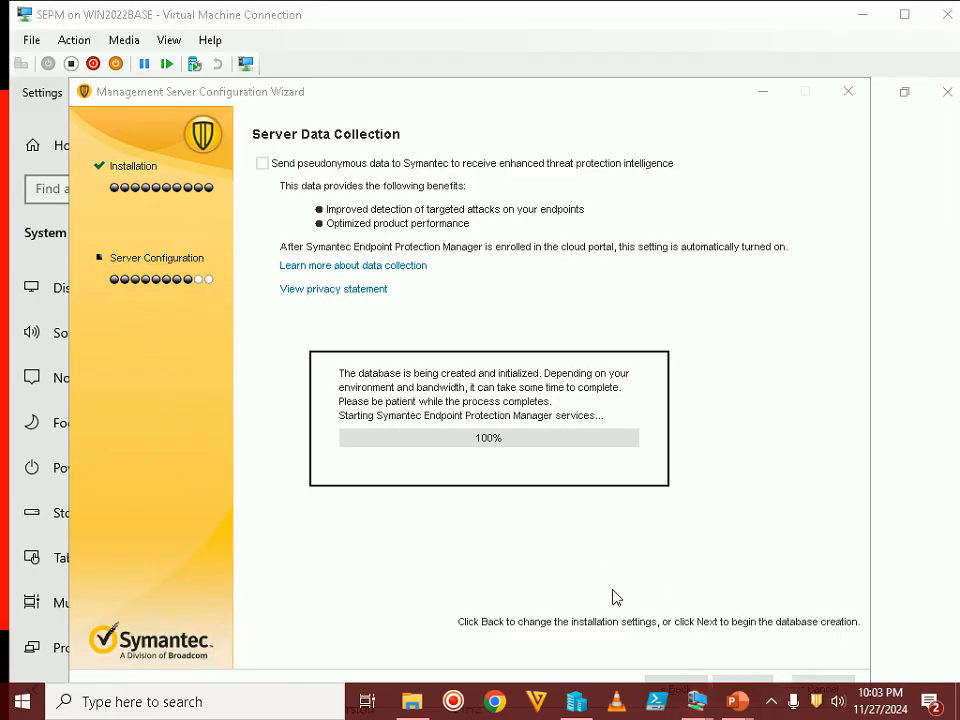
# Read the Step 67 finishing slide and return to the Configuration completed page
pyautogui.moveTo(735, 707)
pyautogui.click(793, 575)
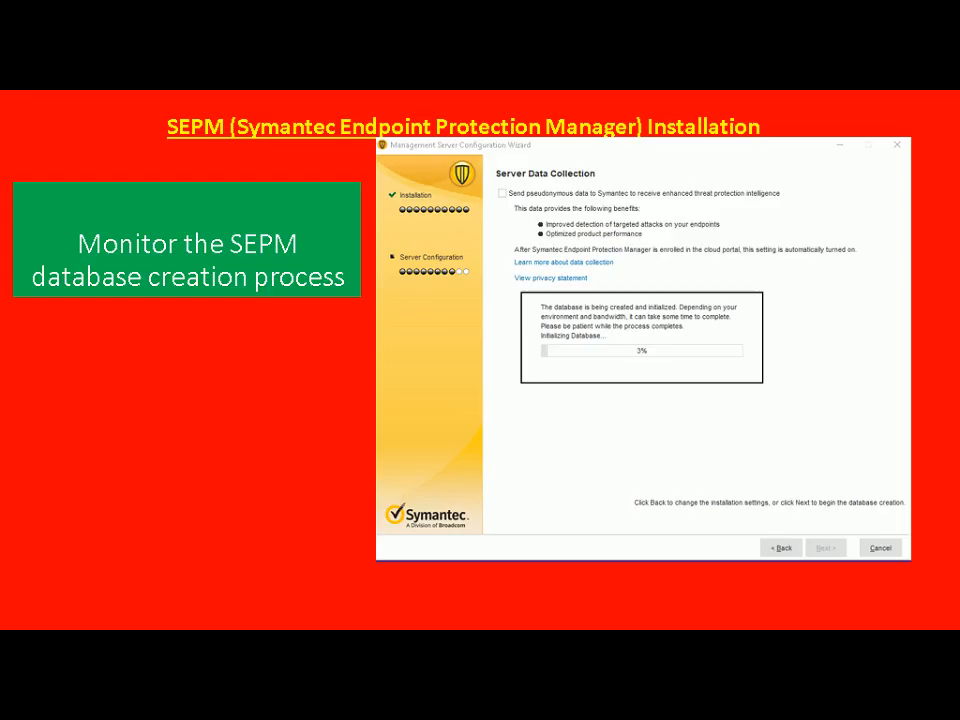
pyautogui.press('Right')
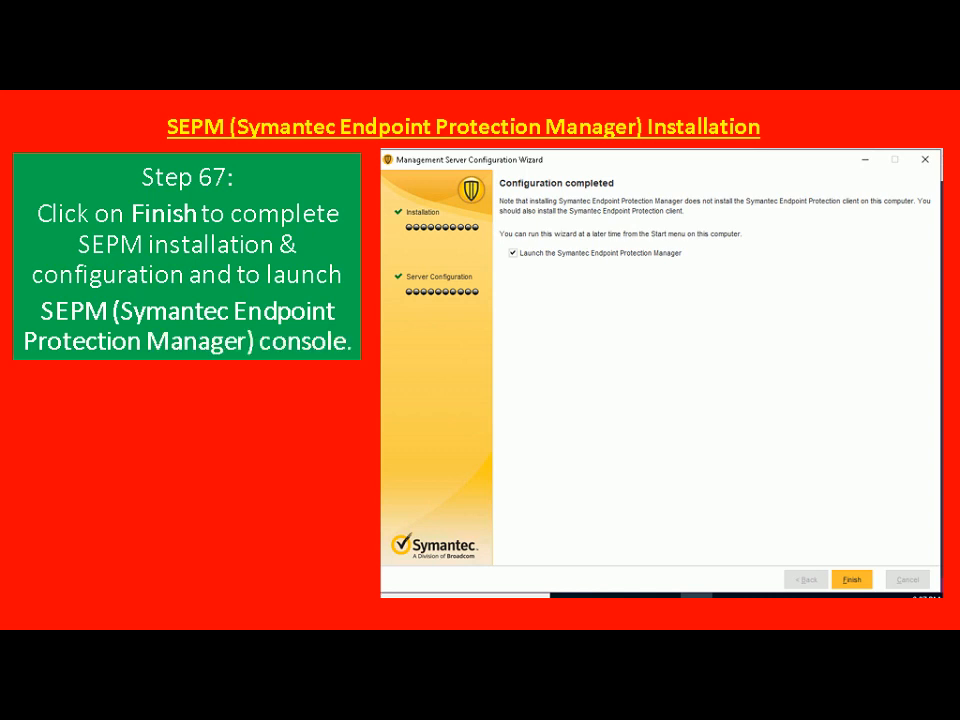
pyautogui.hotkey('alt', 'Tab')
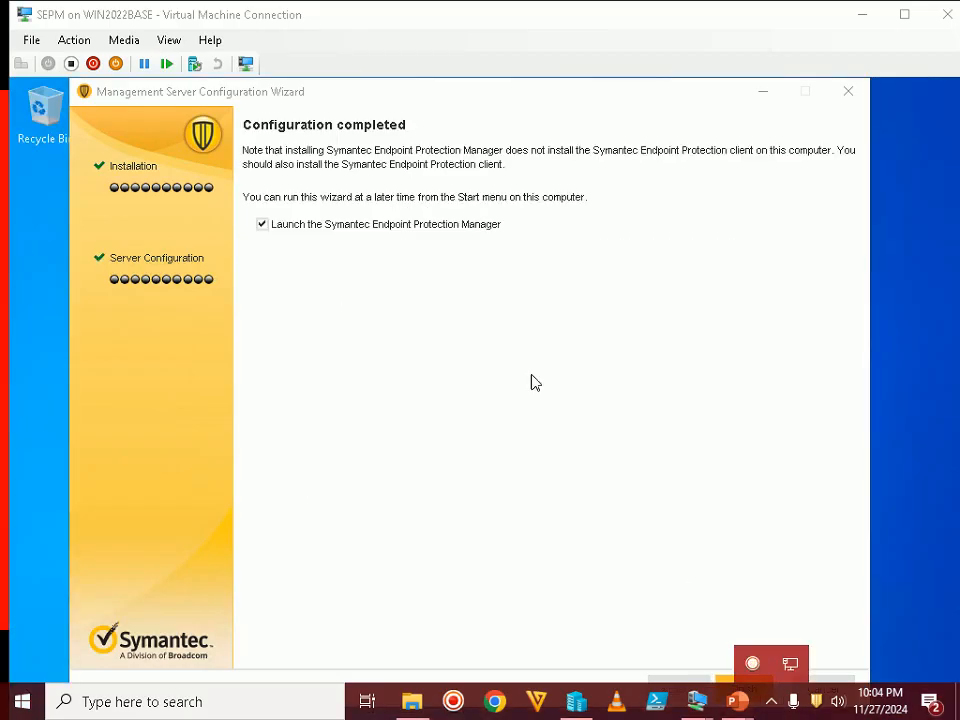
# Finish the SEPM configuration wizard with 'Launch the Symantec Endpoint Protection Manager' checked, then close the installer folder
pyautogui.click(377, 263)
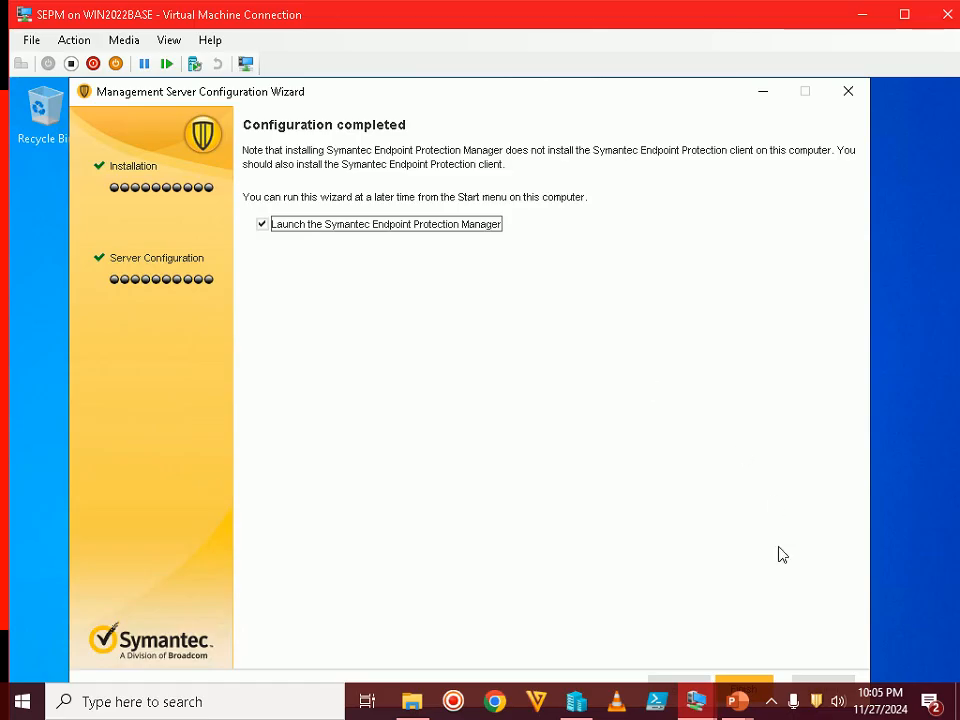
pyautogui.doubleClick(748, 14)
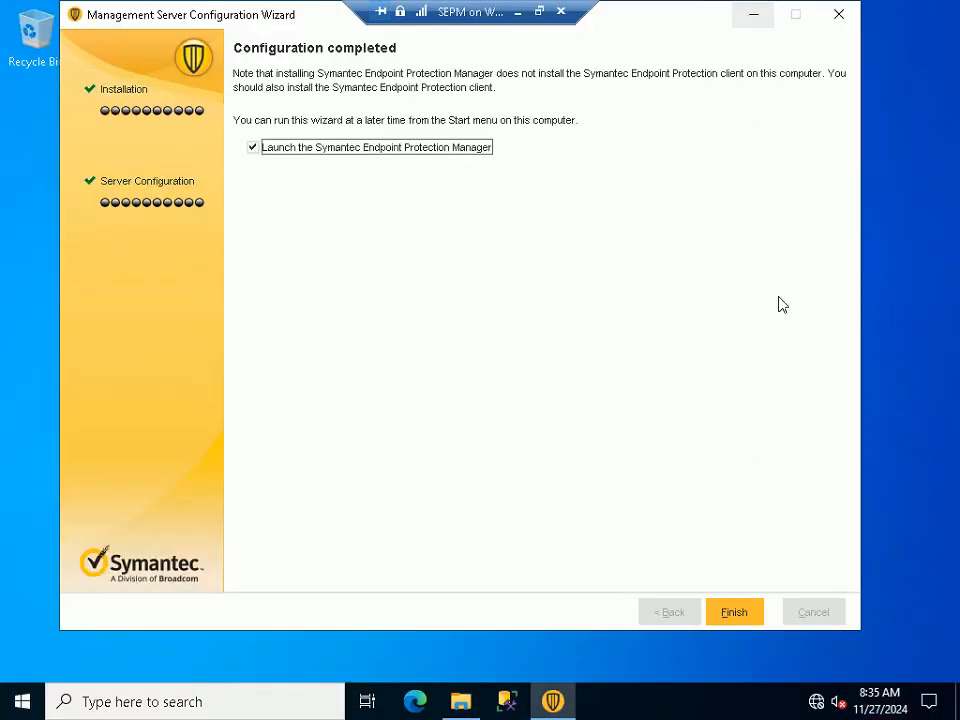
pyautogui.click(739, 617)
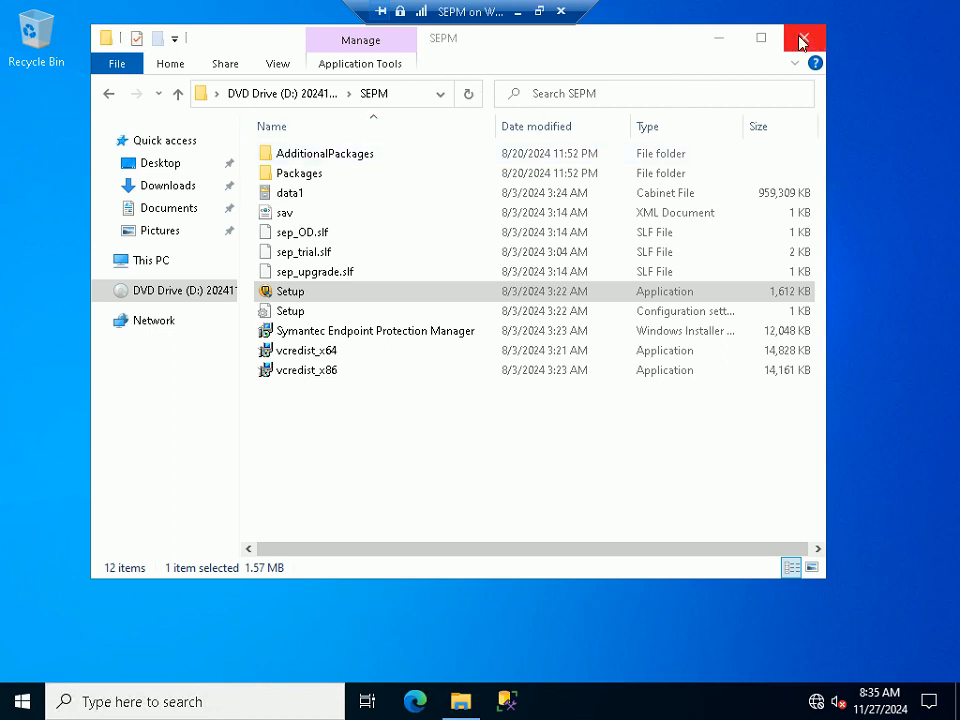
pyautogui.hotkey('alt', 'F4')
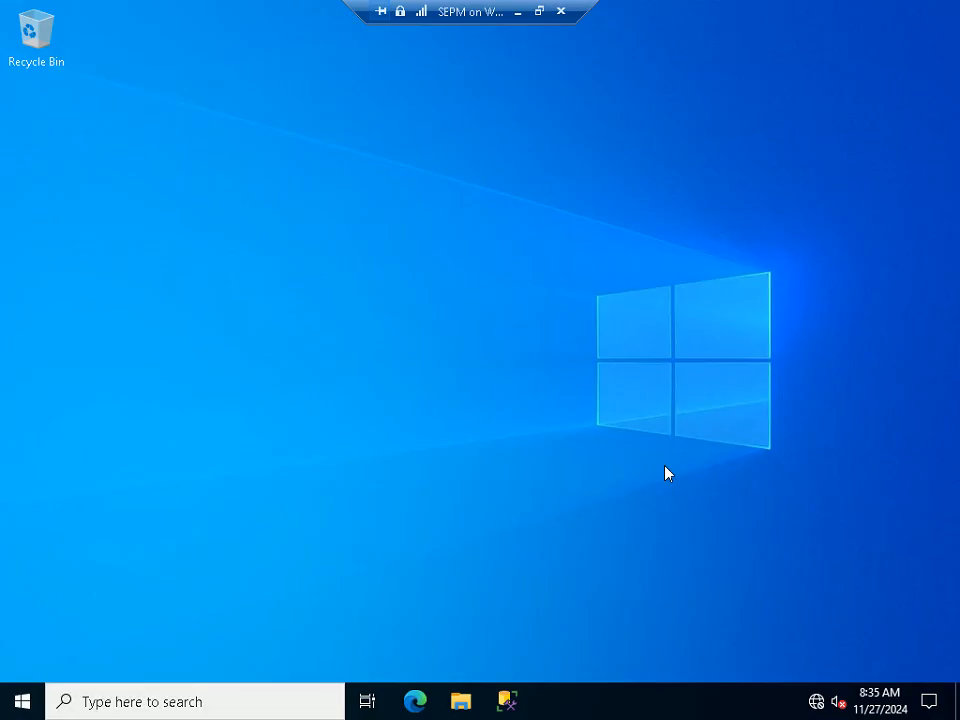
pyautogui.click(539, 12)
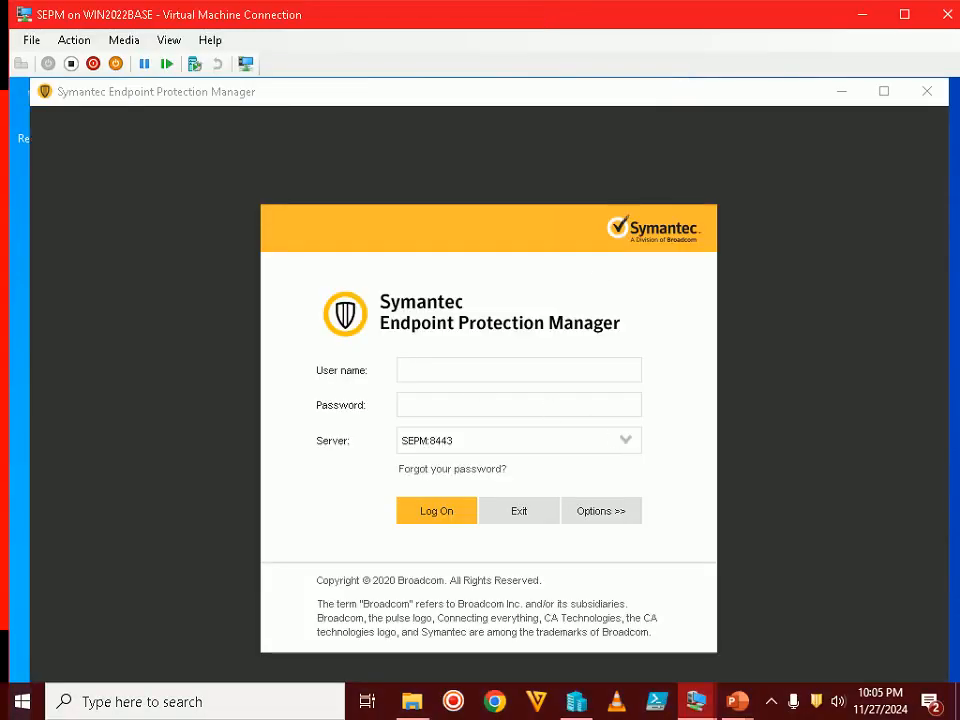
# Advance the tutorial slide show to the next slide
pyautogui.click(771, 702)
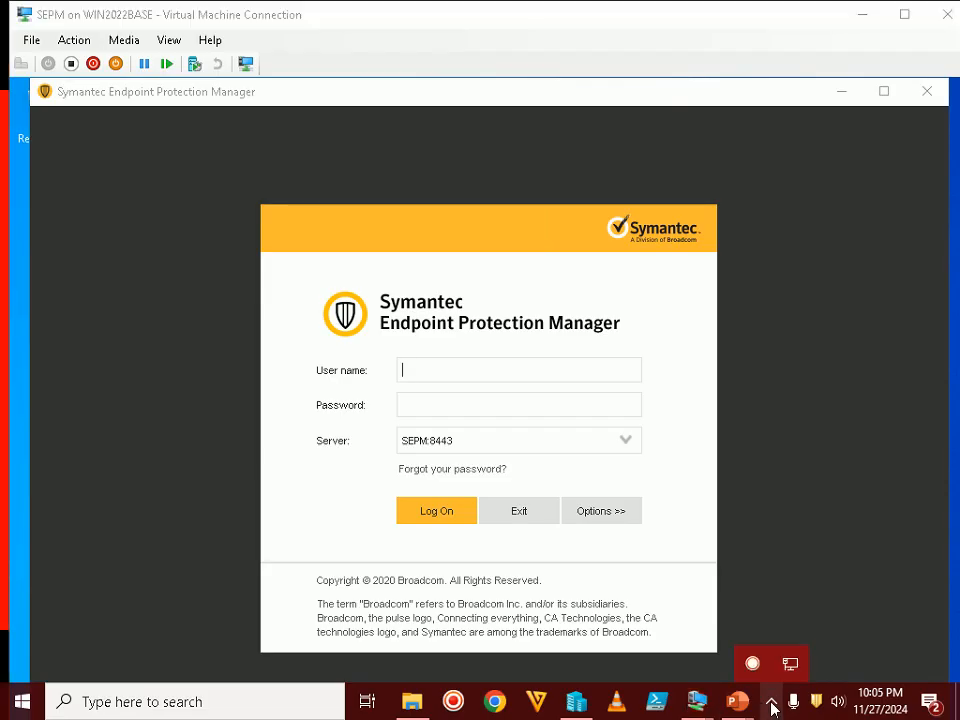
pyautogui.moveTo(737, 700)
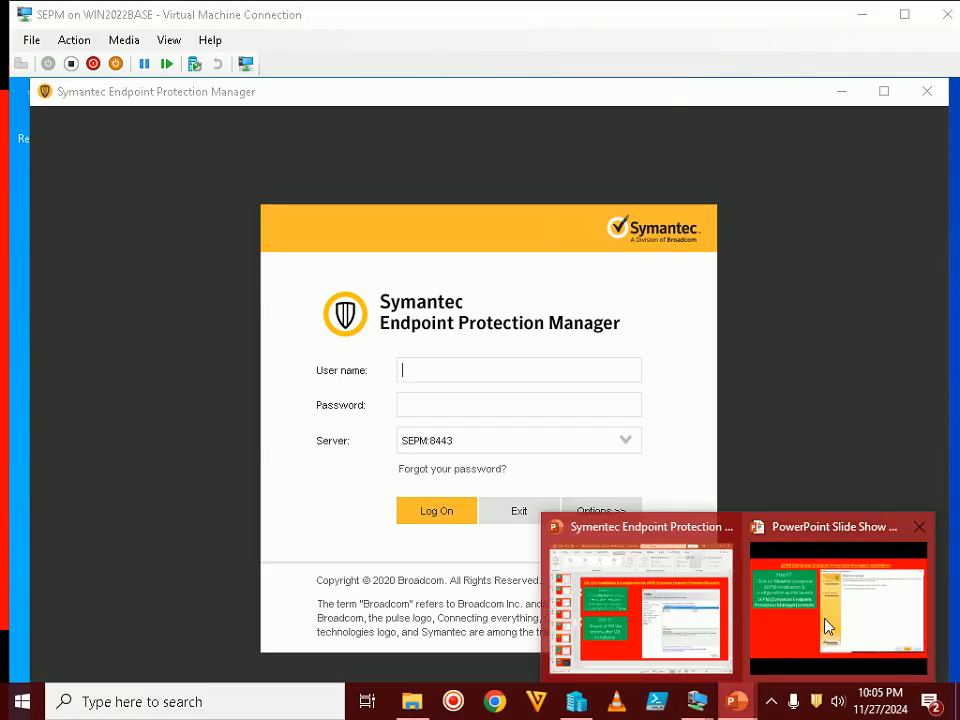
pyautogui.click(825, 626)
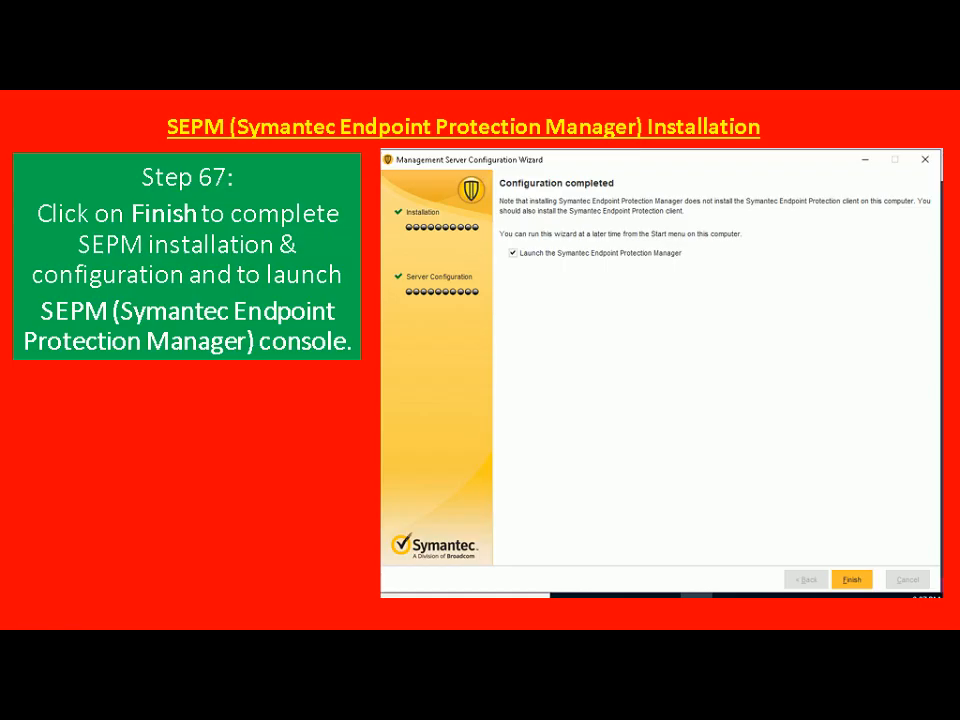
pyautogui.press('Right')
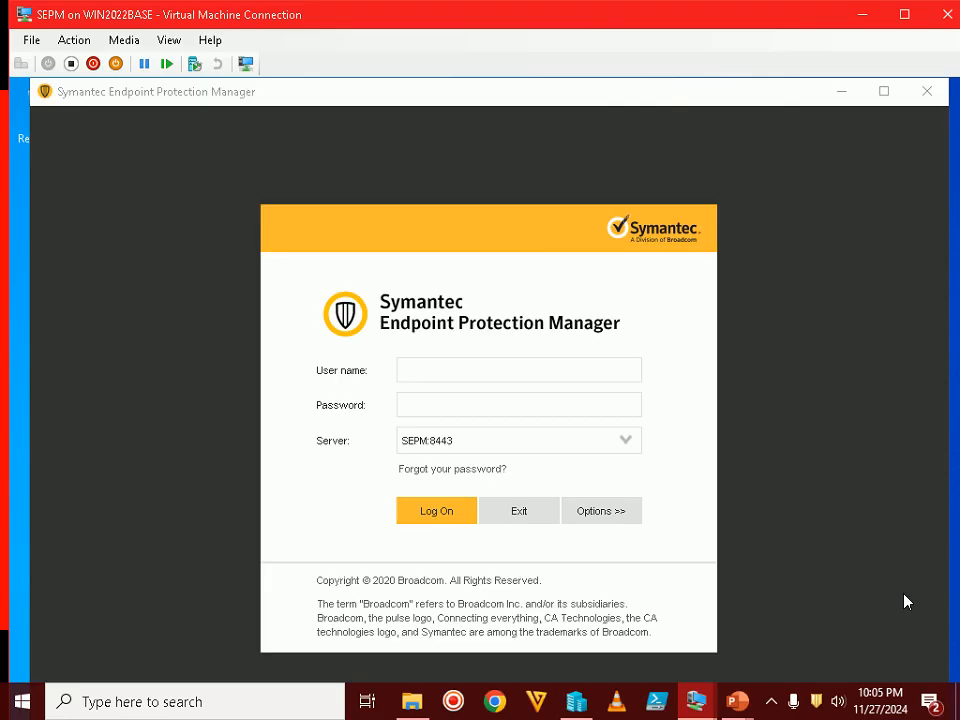
# Enter the admin user name and the account password in the SEPM logon window, then Exit it
pyautogui.click(587, 372)
pyautogui.write('admin')
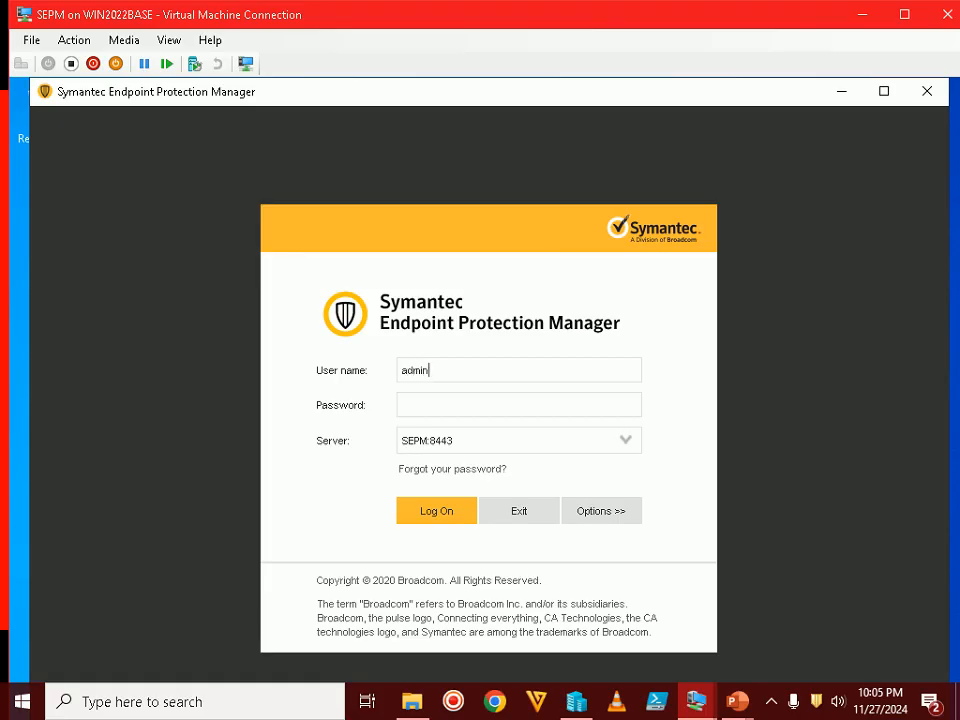
pyautogui.press('Tab')
pyautogui.click(772, 706)
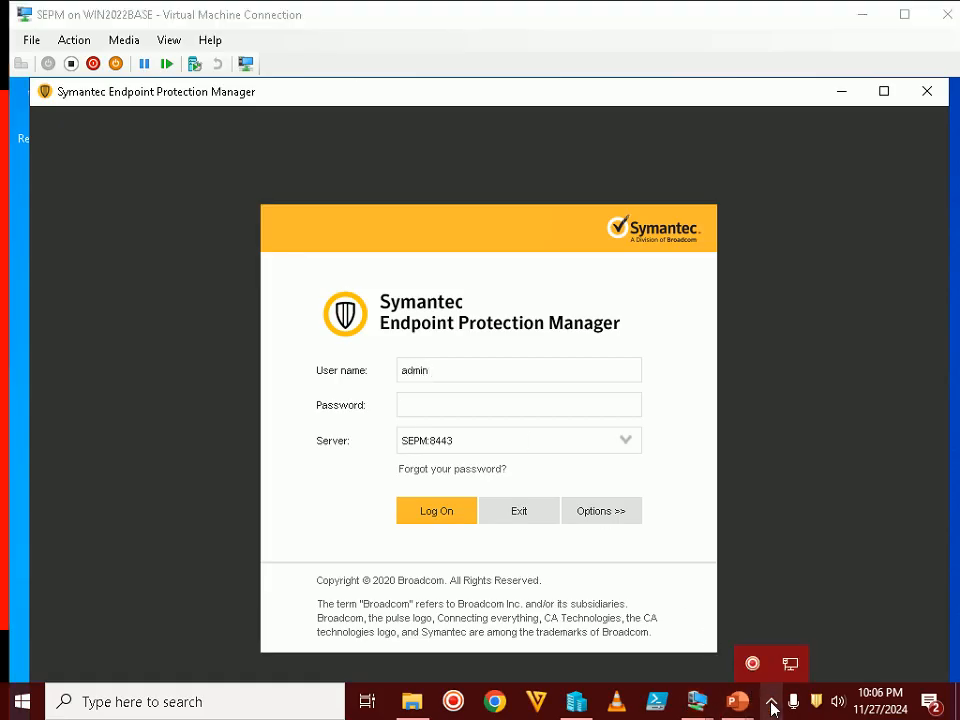
pyautogui.click(772, 704)
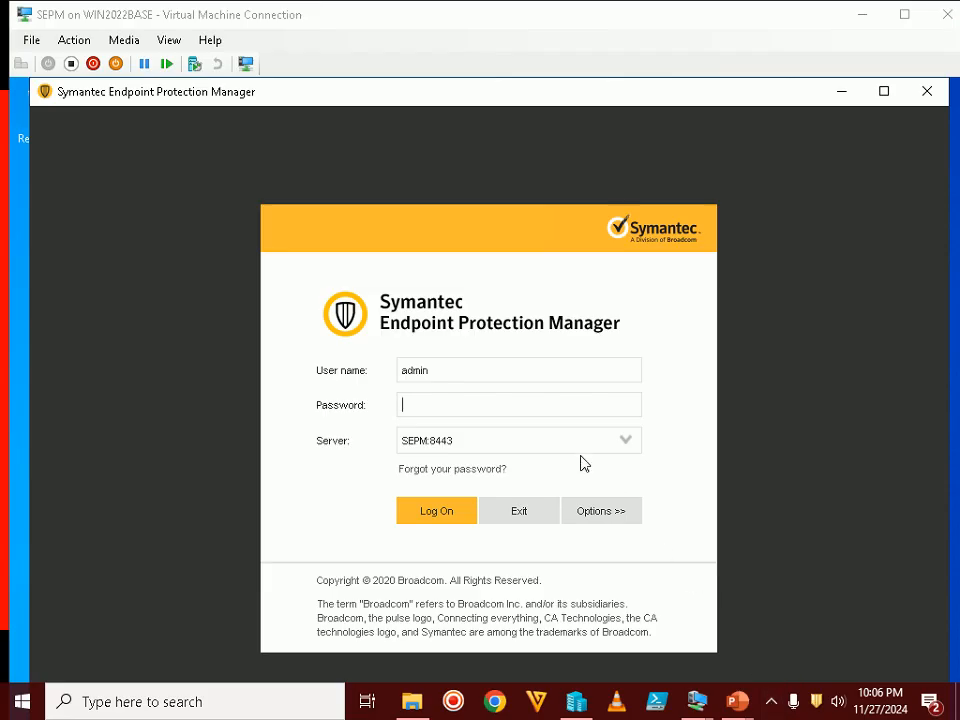
pyautogui.click(561, 404)
pyautogui.write('********')
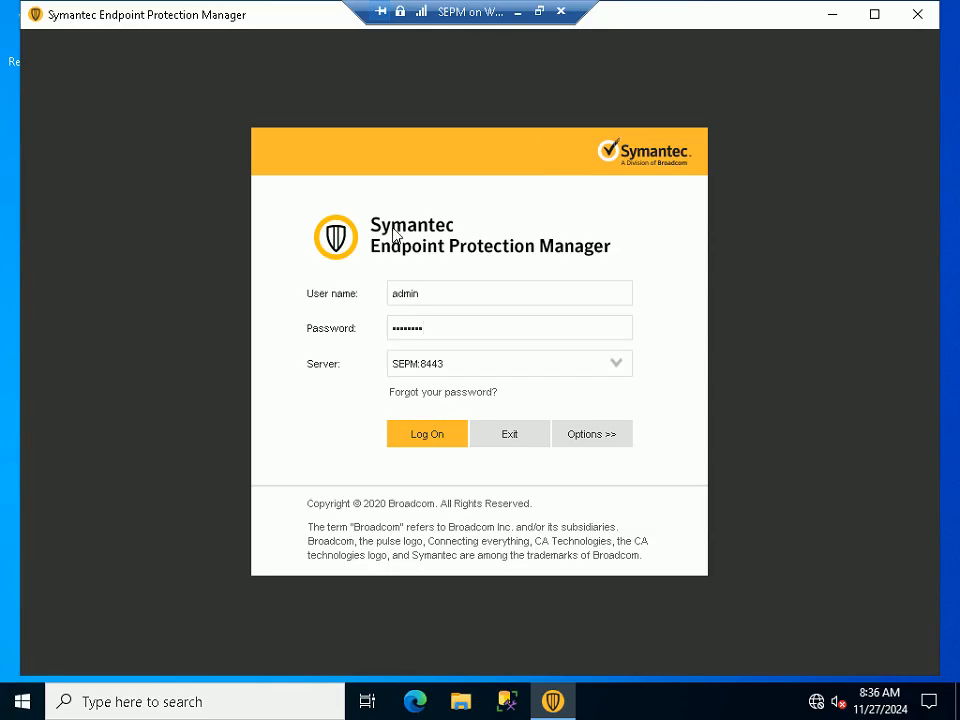
pyautogui.click(512, 440)
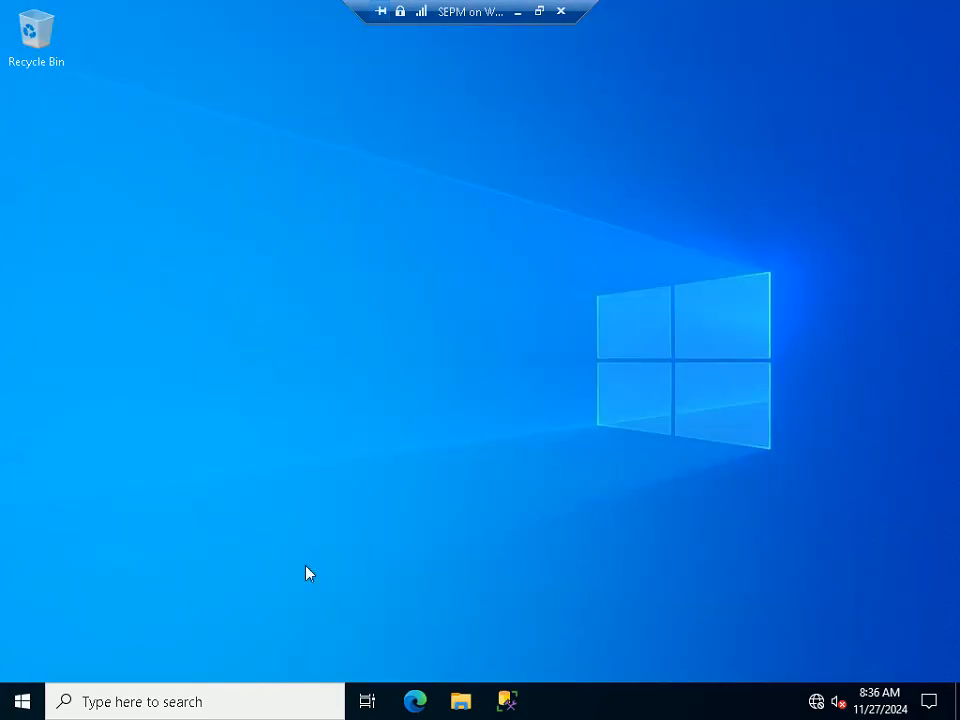
# Relaunch Symantec Endpoint Protection Manager by searching 'sym' in the Start menu
pyautogui.click(33, 700)
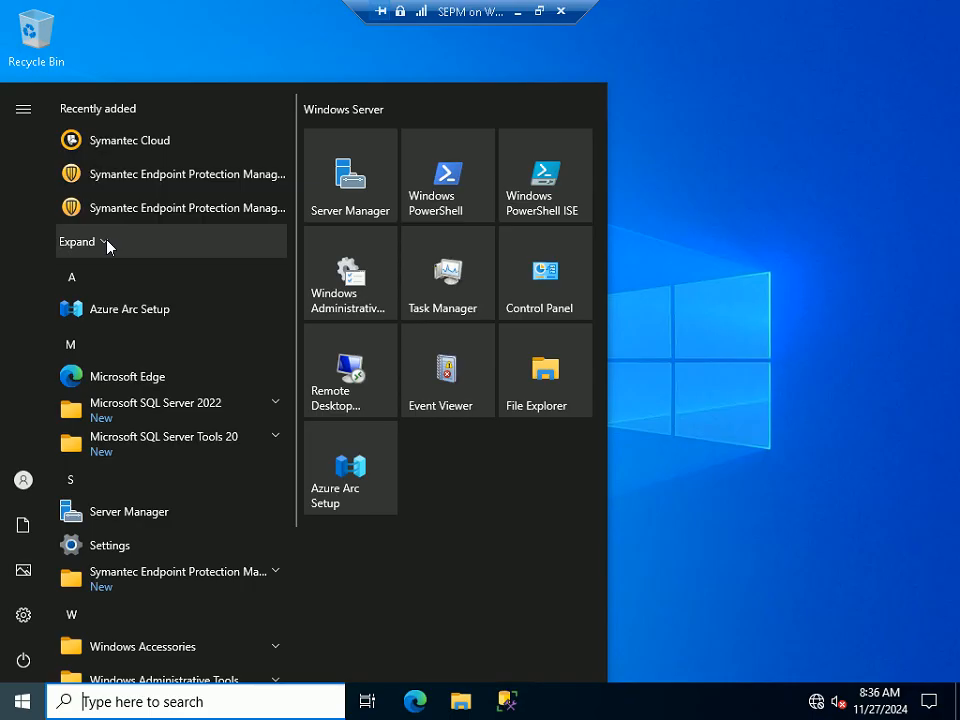
pyautogui.click(180, 703)
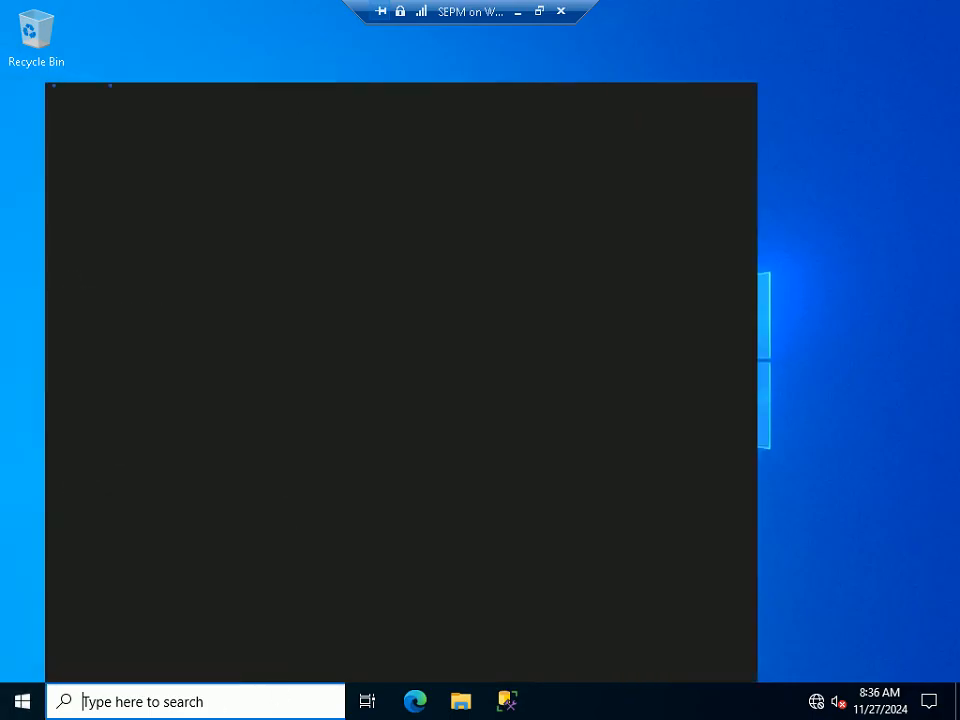
pyautogui.write('sy')
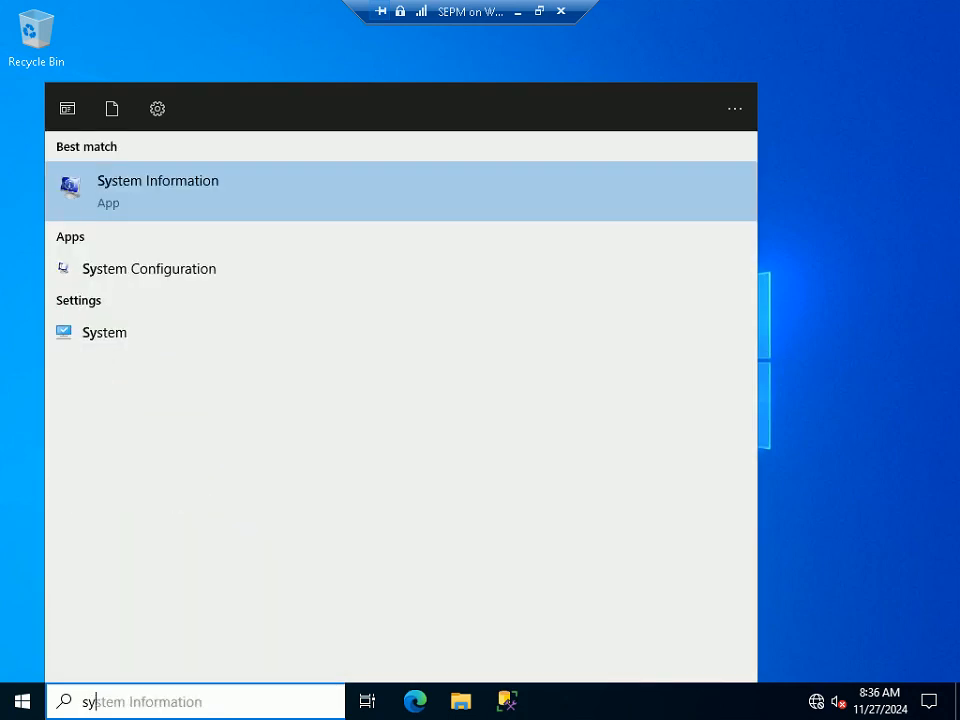
pyautogui.write('m')
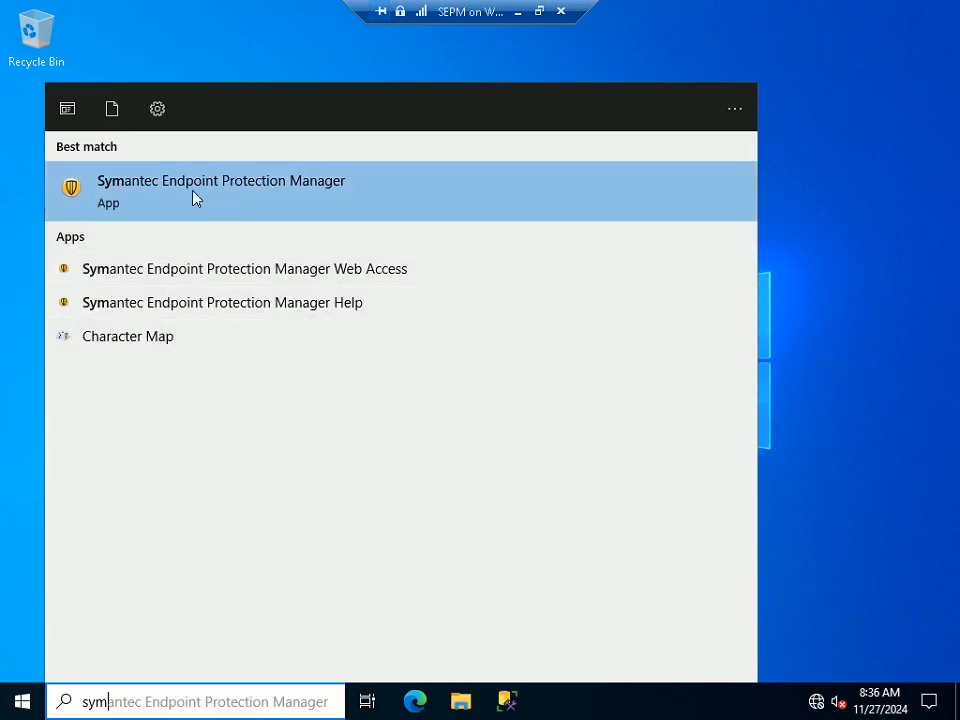
pyautogui.click(240, 188)
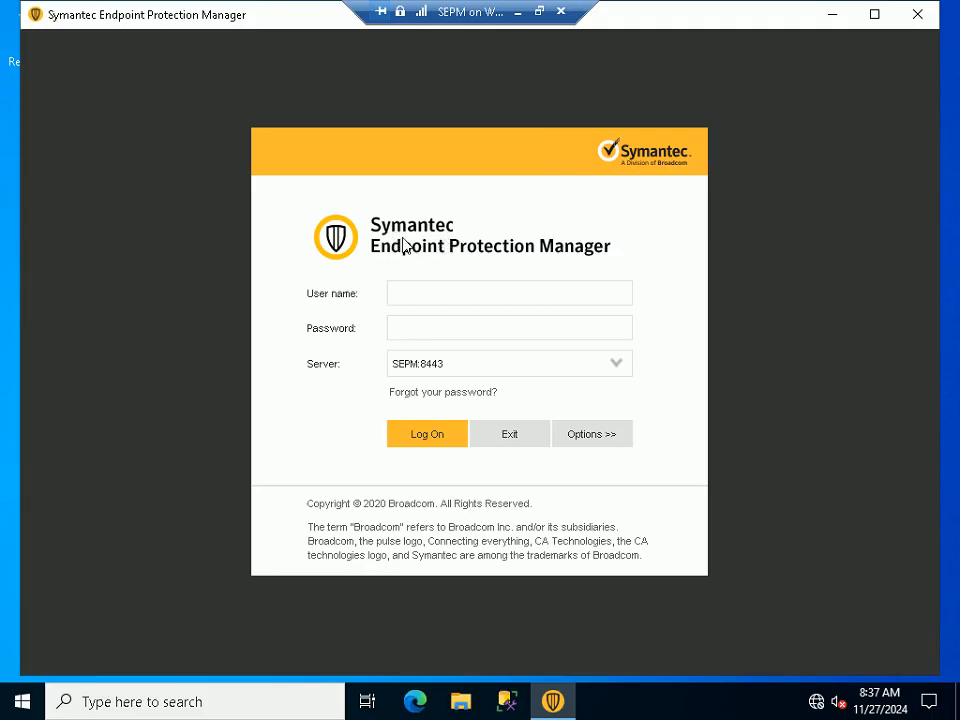
# Log on as admin with the account password and choose Accept Always for the server certificate
pyautogui.write('admin')
pyautogui.press('Tab')
pyautogui.write('••••••••')
pyautogui.click(431, 435)
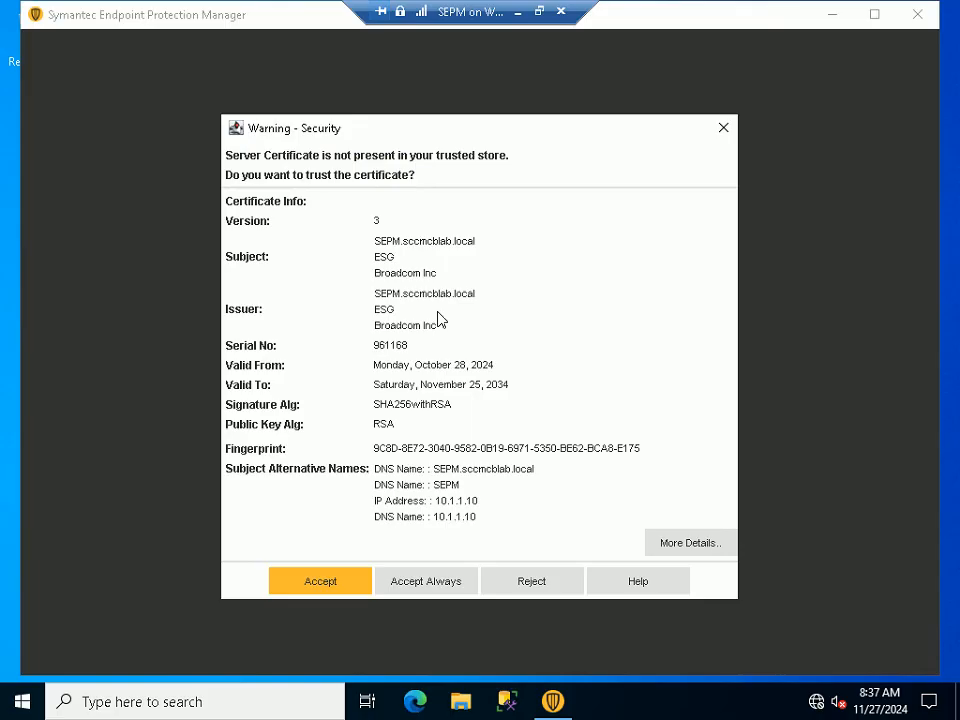
pyautogui.click(451, 578)
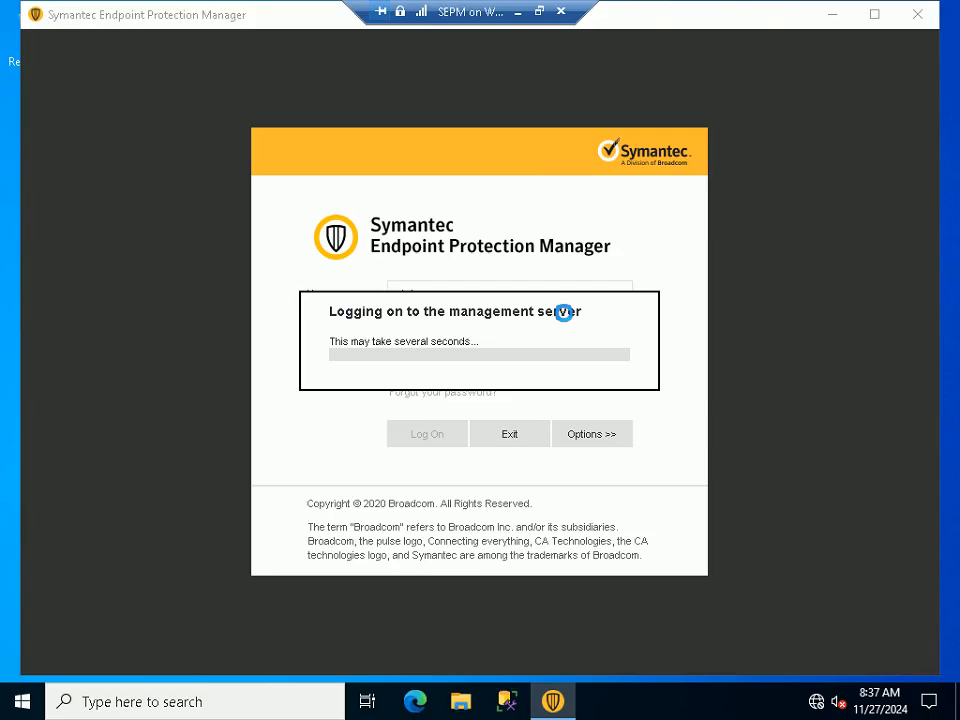
pyautogui.click(539, 11)
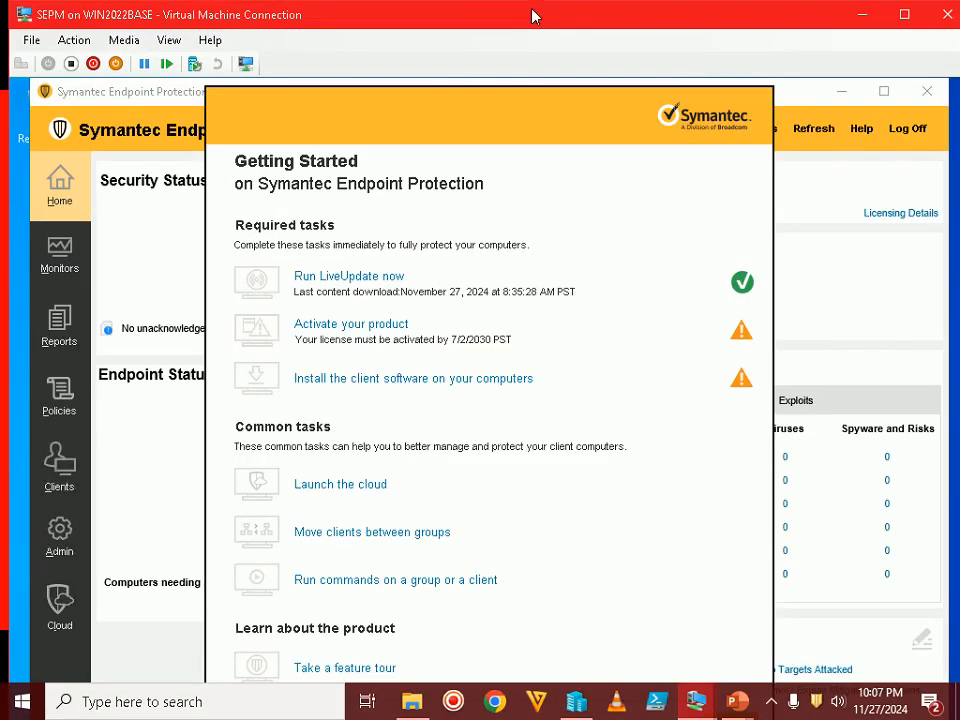
# Advance the tutorial slide show to the next slide
pyautogui.click(737, 702)
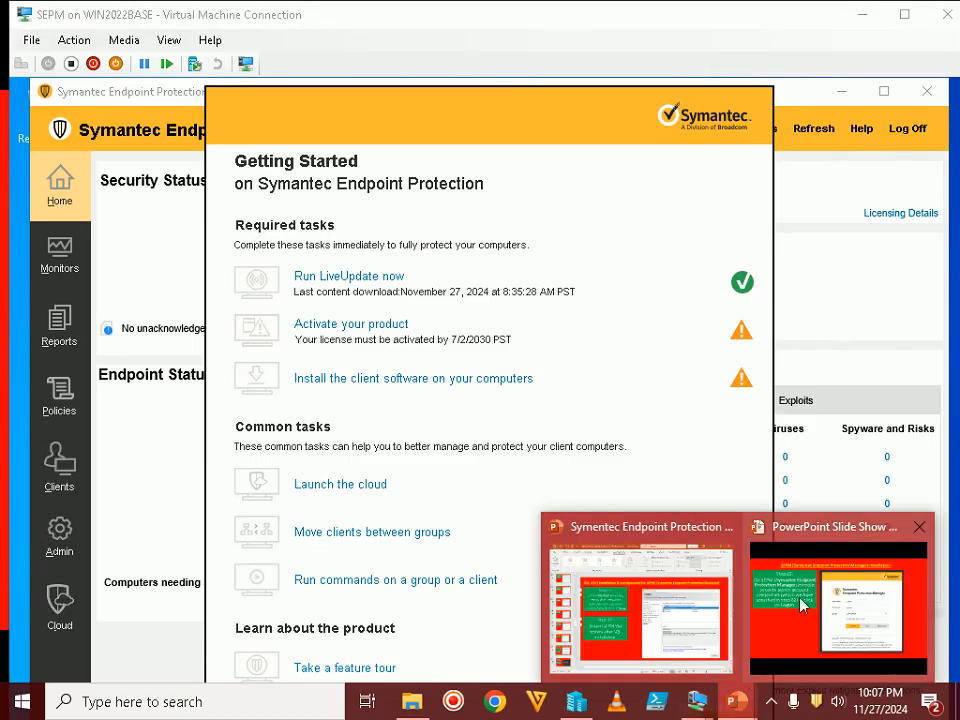
pyautogui.click(807, 588)
pyautogui.press('Right')
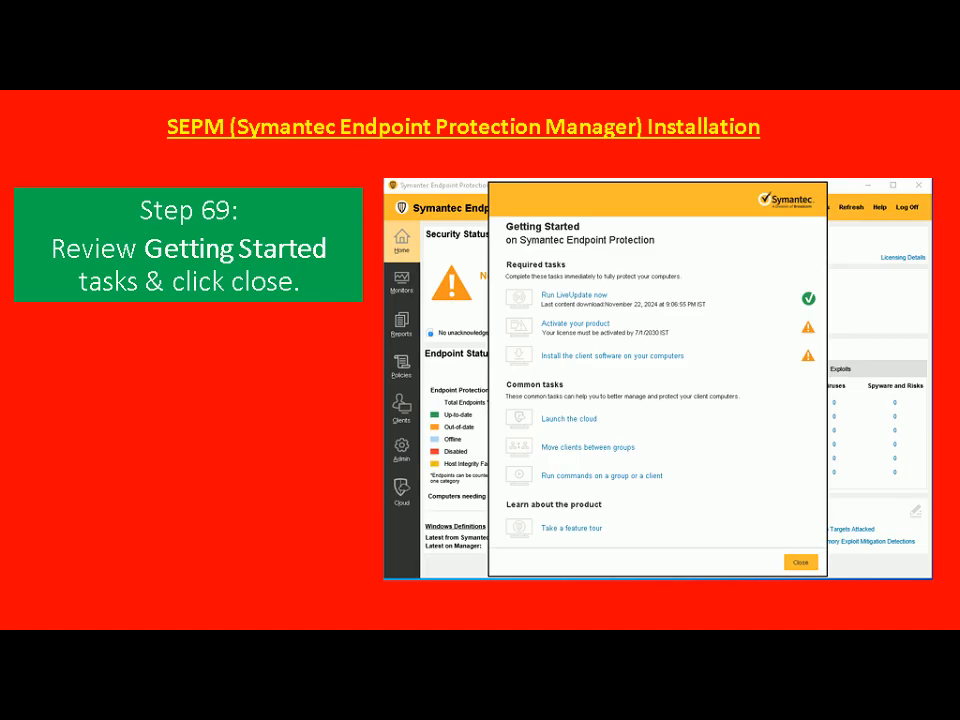
# Return to the full-screen VM and close the Getting Started dialog
pyautogui.hotkey('alt', 'Tab')
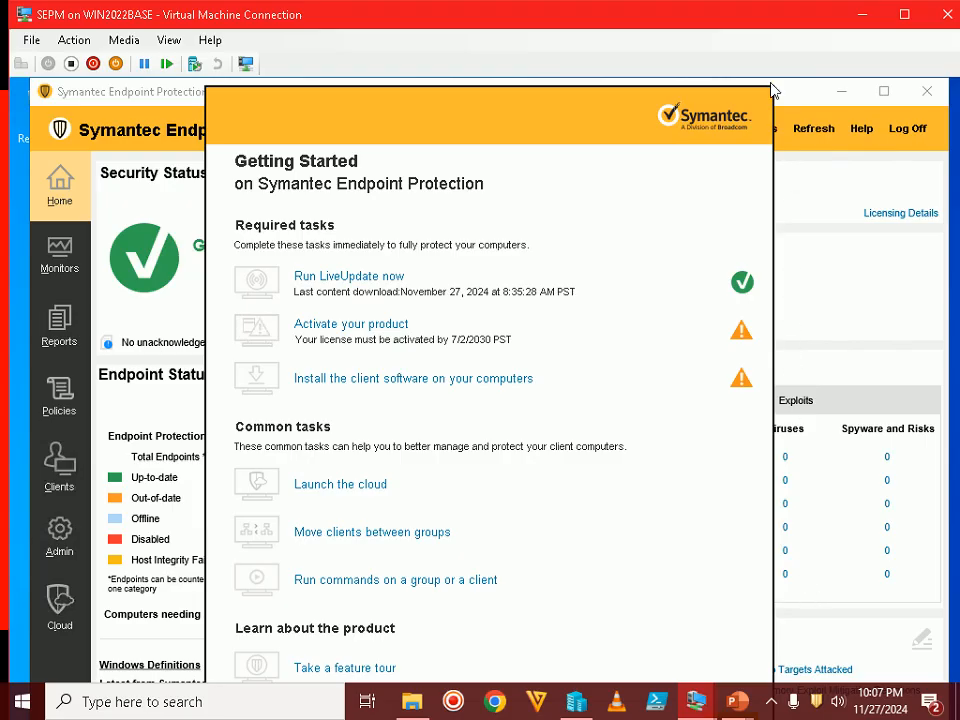
pyautogui.doubleClick(779, 16)
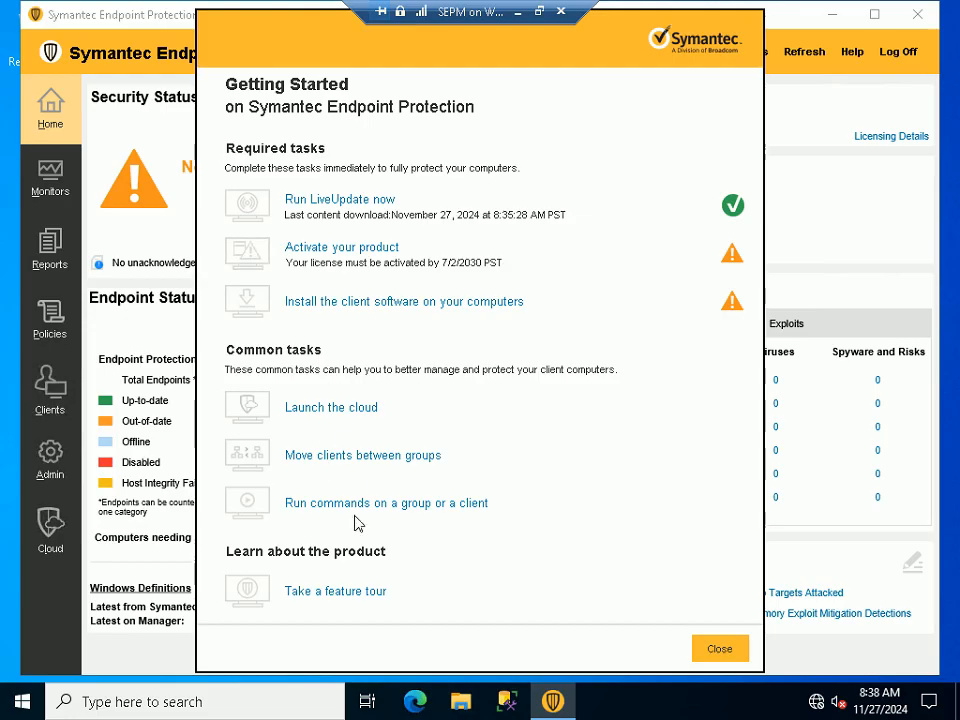
pyautogui.click(724, 651)
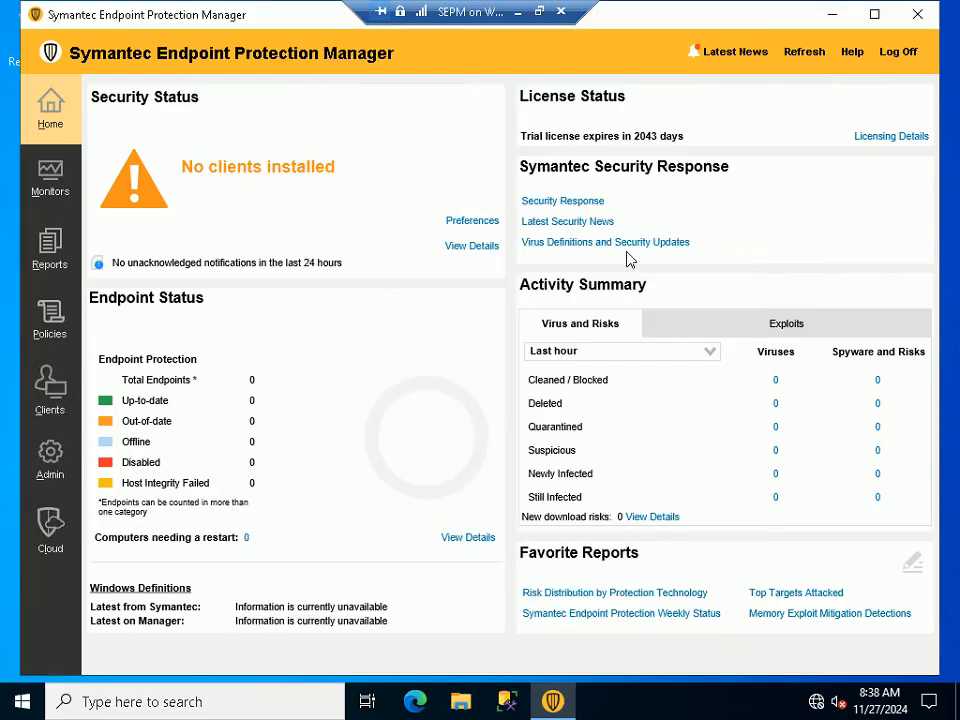
# Advance the tutorial slide show to the Step 70 slide about the main console
pyautogui.click(540, 12)
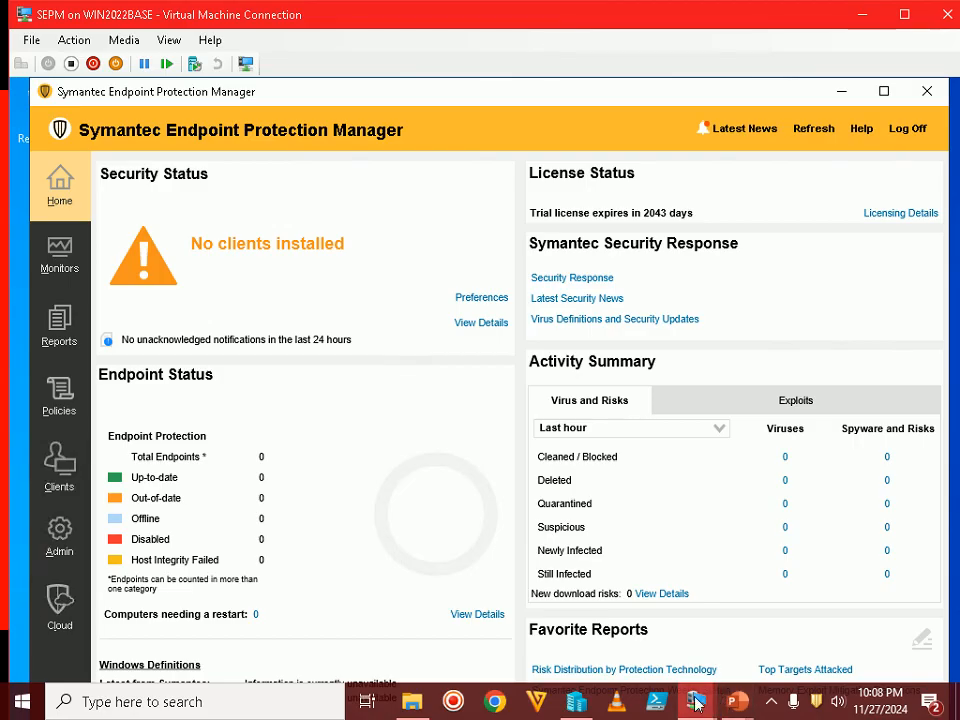
pyautogui.moveTo(700, 702)
pyautogui.moveTo(736, 702)
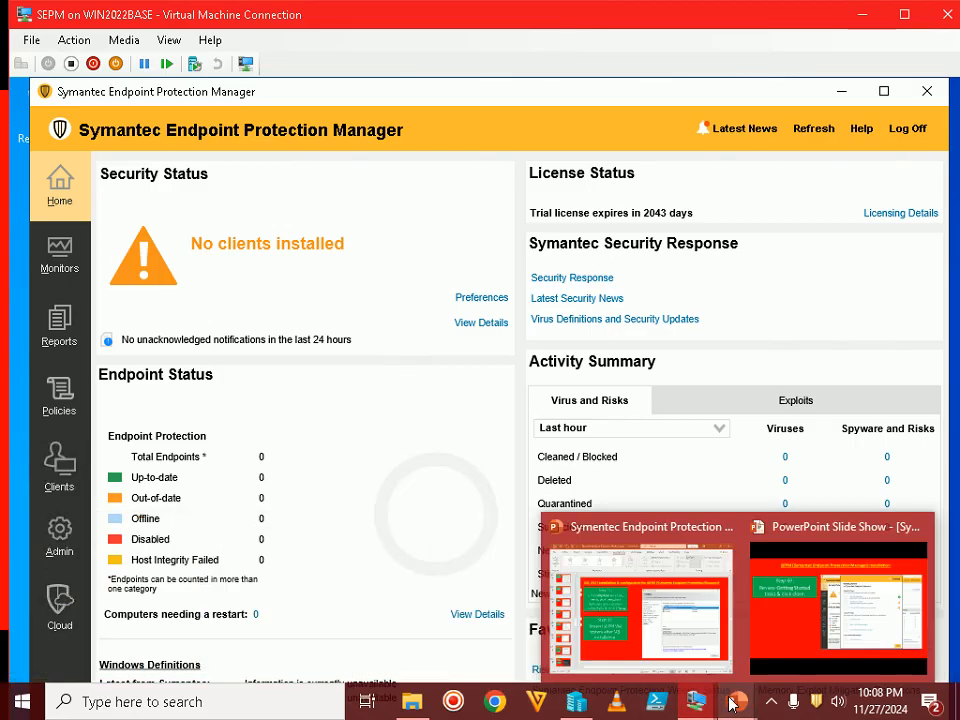
pyautogui.click(810, 608)
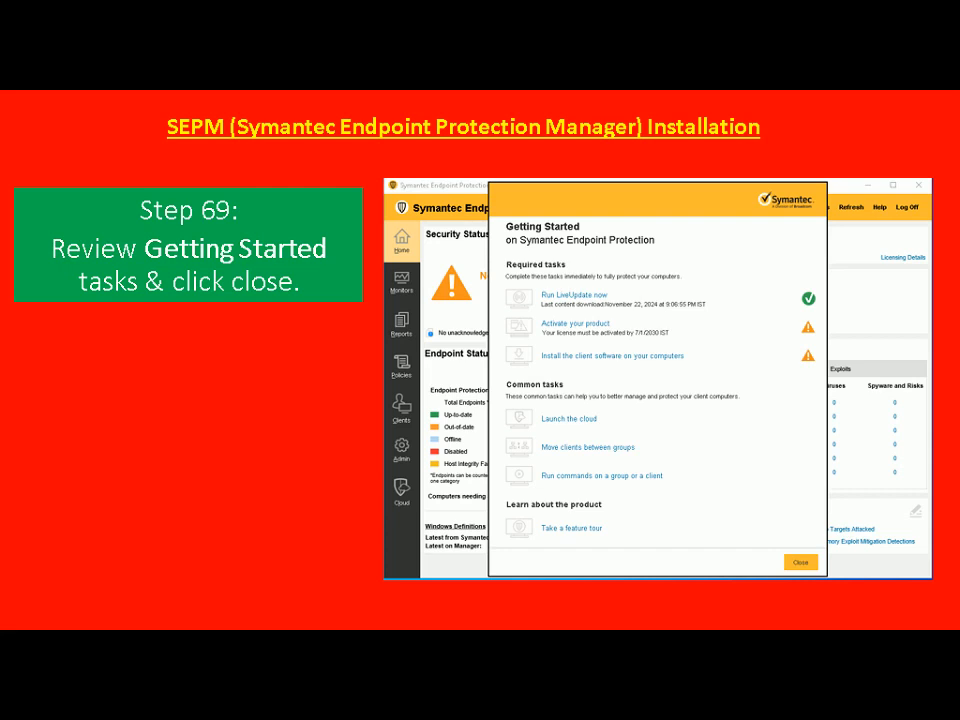
pyautogui.press('Right')
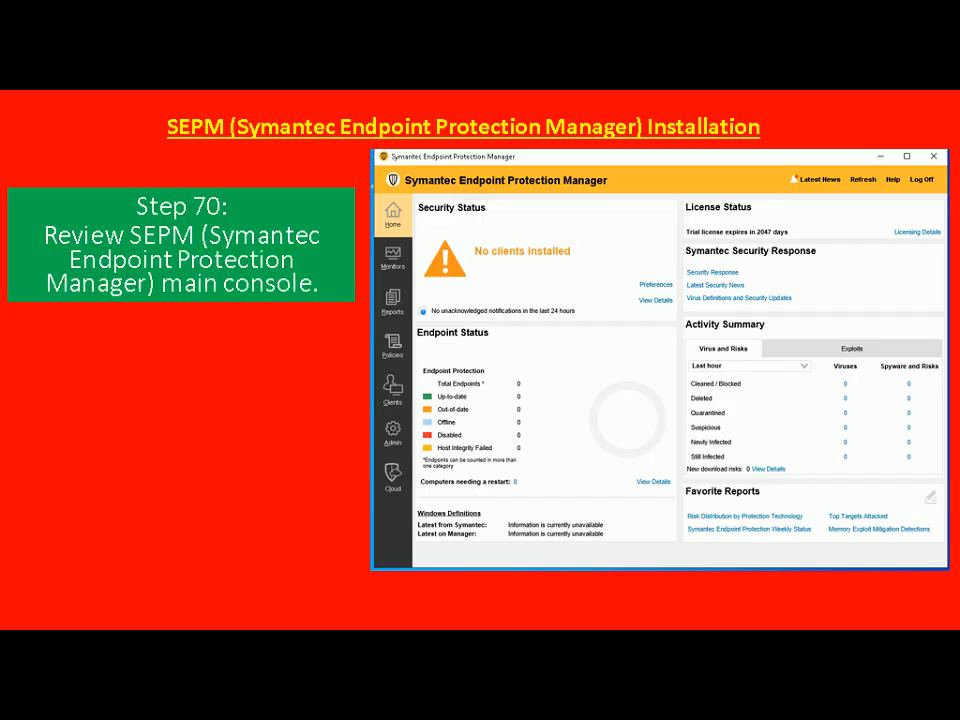
# Review the SEPM Home dashboard showing 'No clients installed' and 0 endpoints in full-screen view
pyautogui.hotkey('alt', 'Tab')
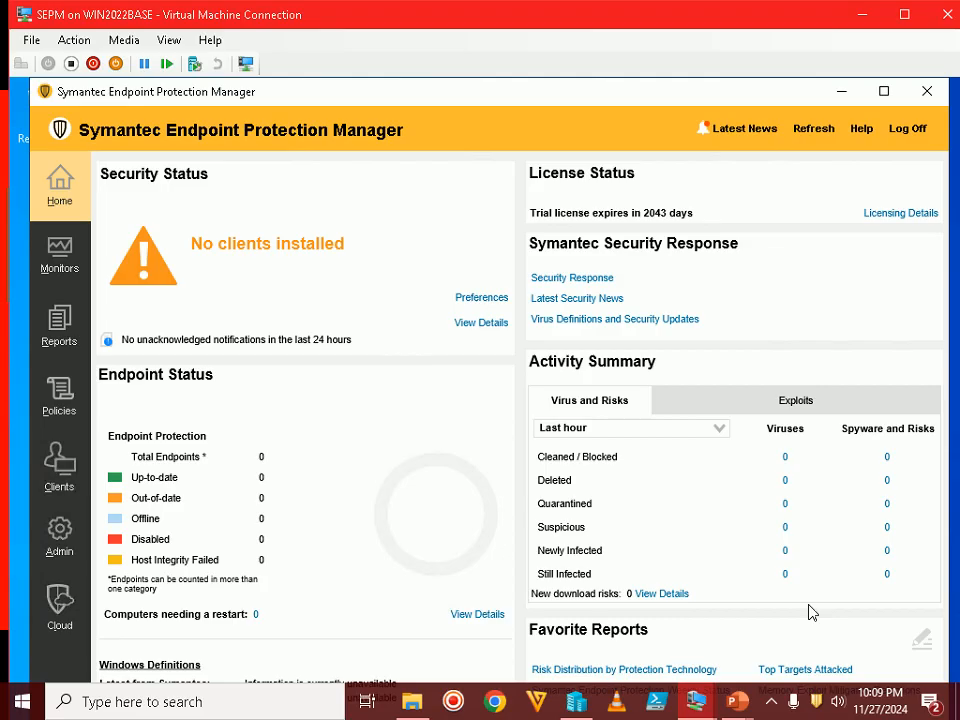
pyautogui.doubleClick(791, 20)
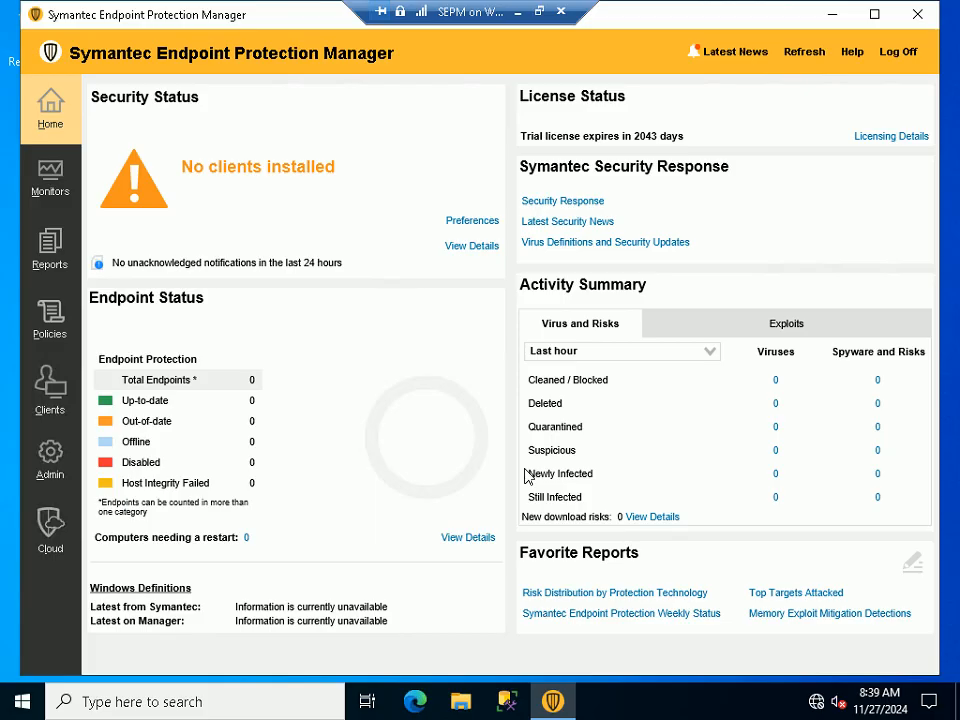
pyautogui.click(539, 18)
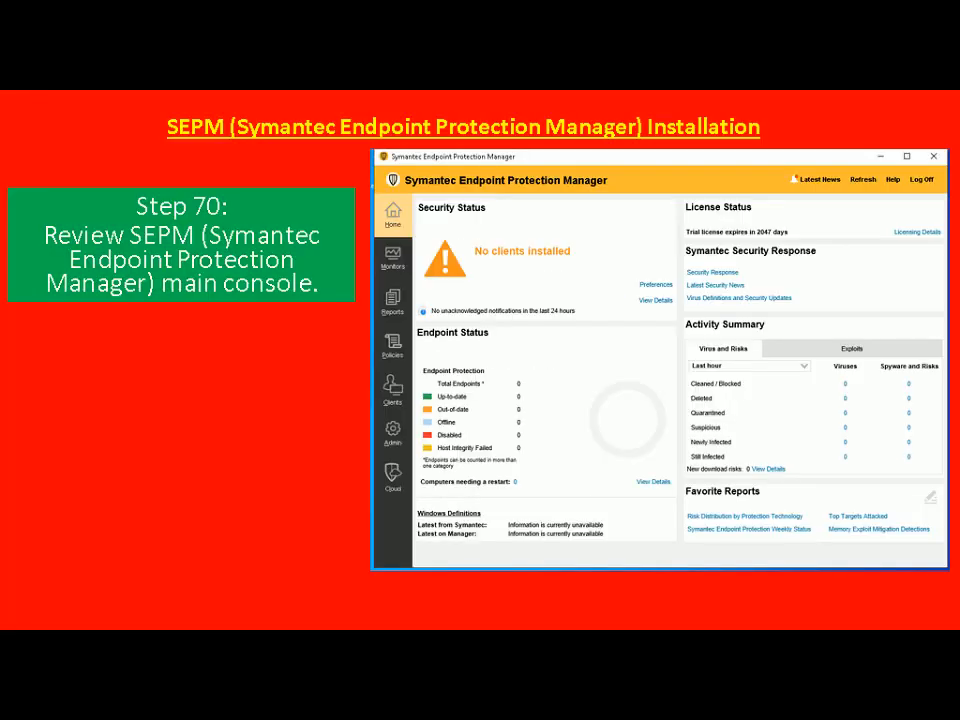